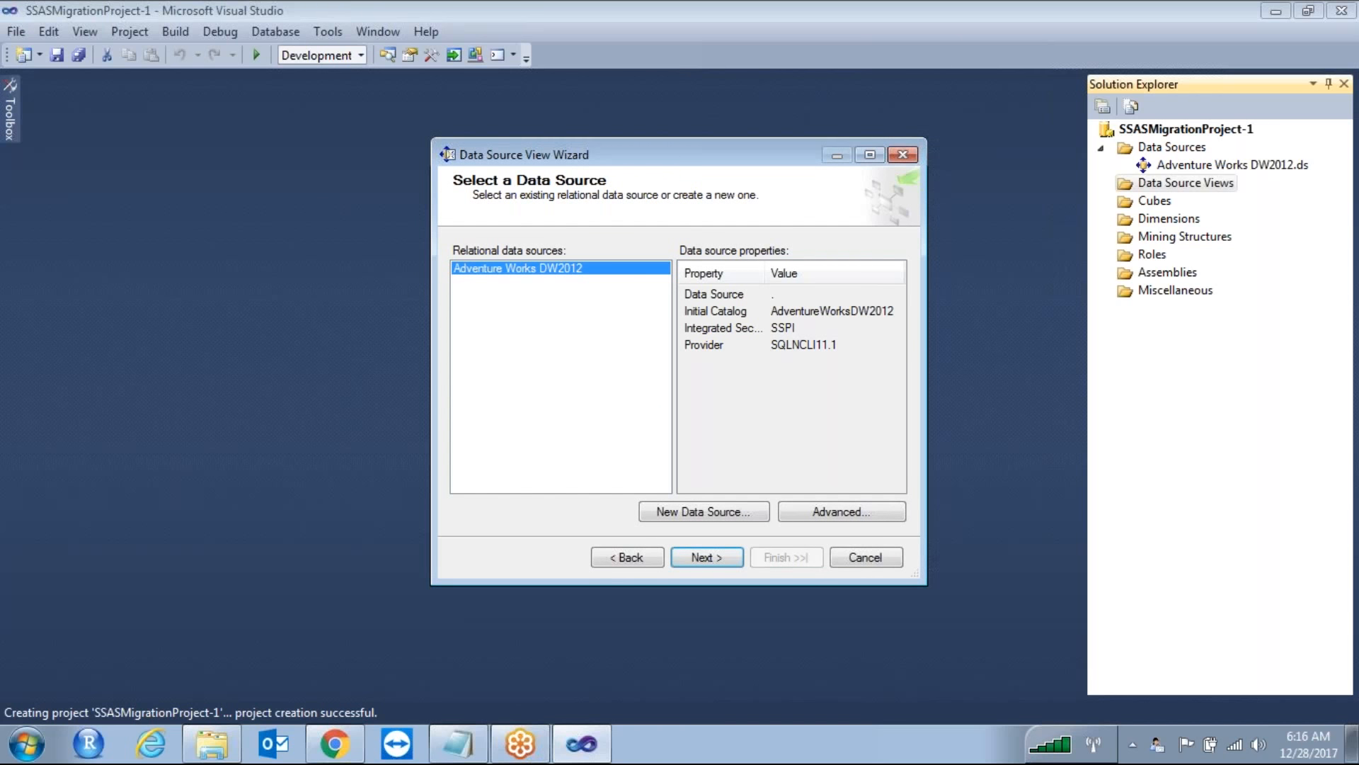
# Filter the Adventure Works DW2012 objects by "product" and include the DimProduct, DimProductSubcategory and DimProductCategory tables in the data source view
pyautogui.press('Return')
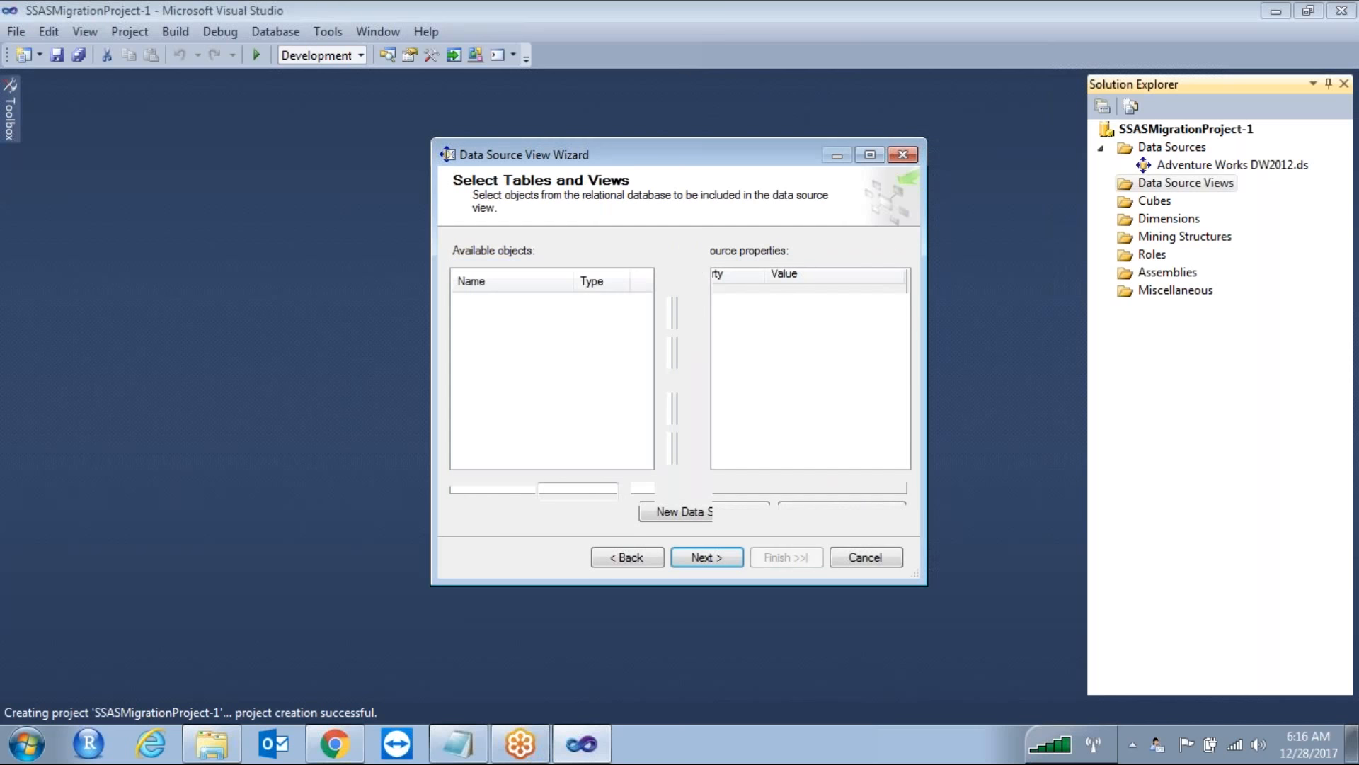
pyautogui.click(564, 491)
pyautogui.write('pro')
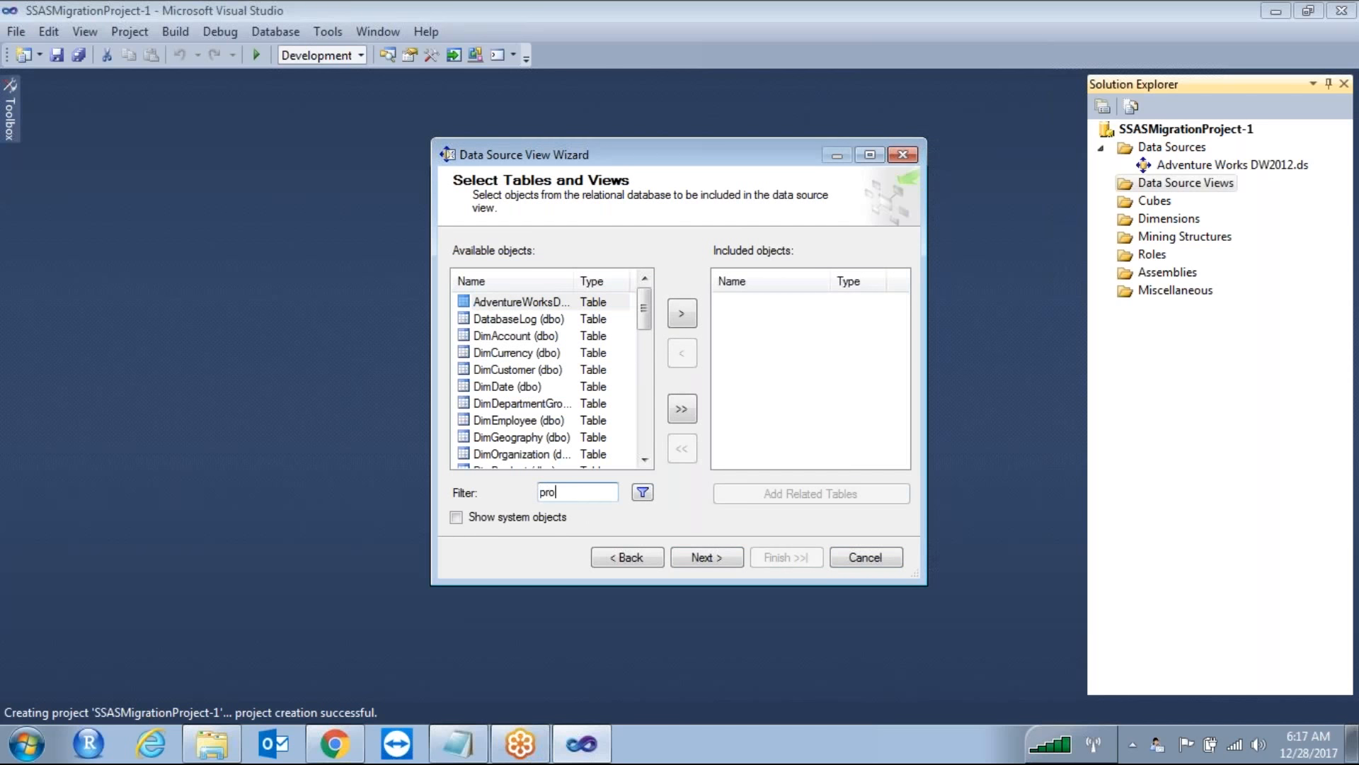
pyautogui.write('duct')
pyautogui.press('Return')
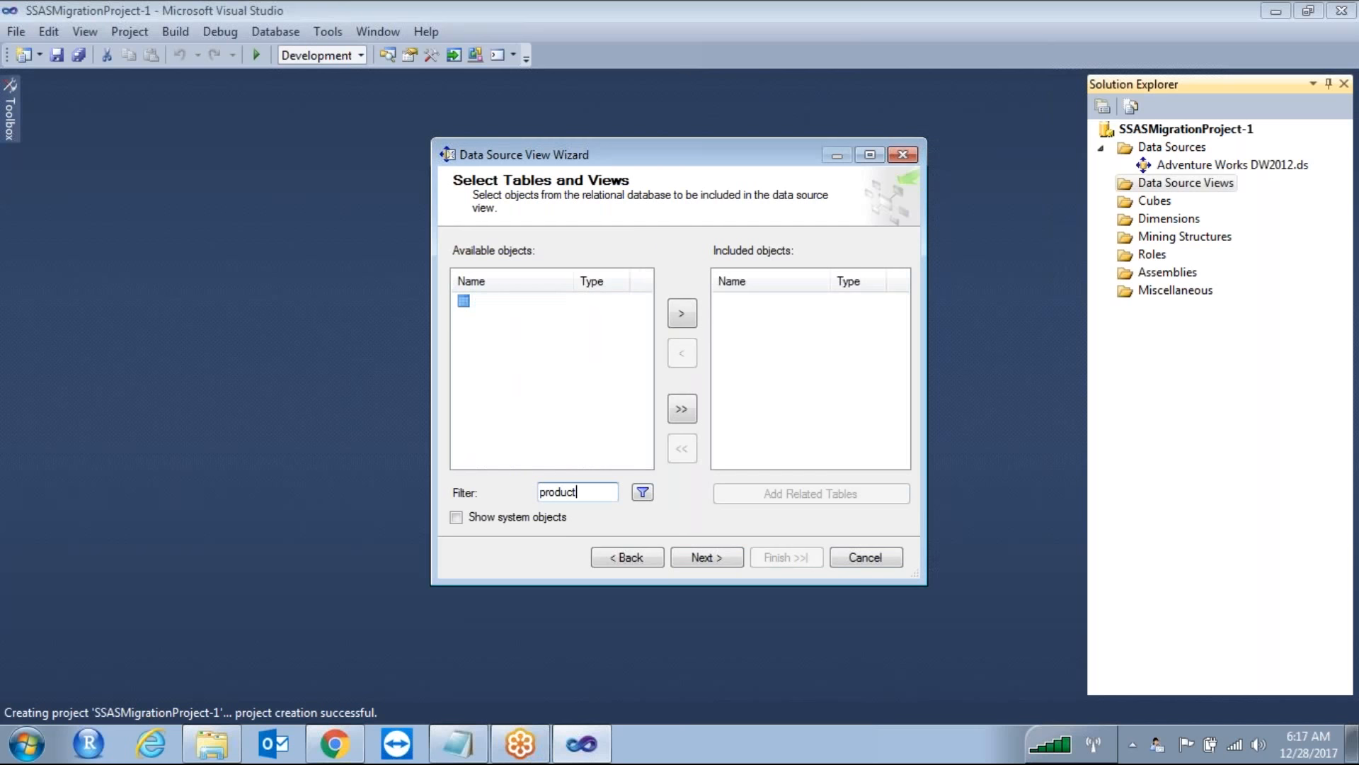
pyautogui.click(517, 303)
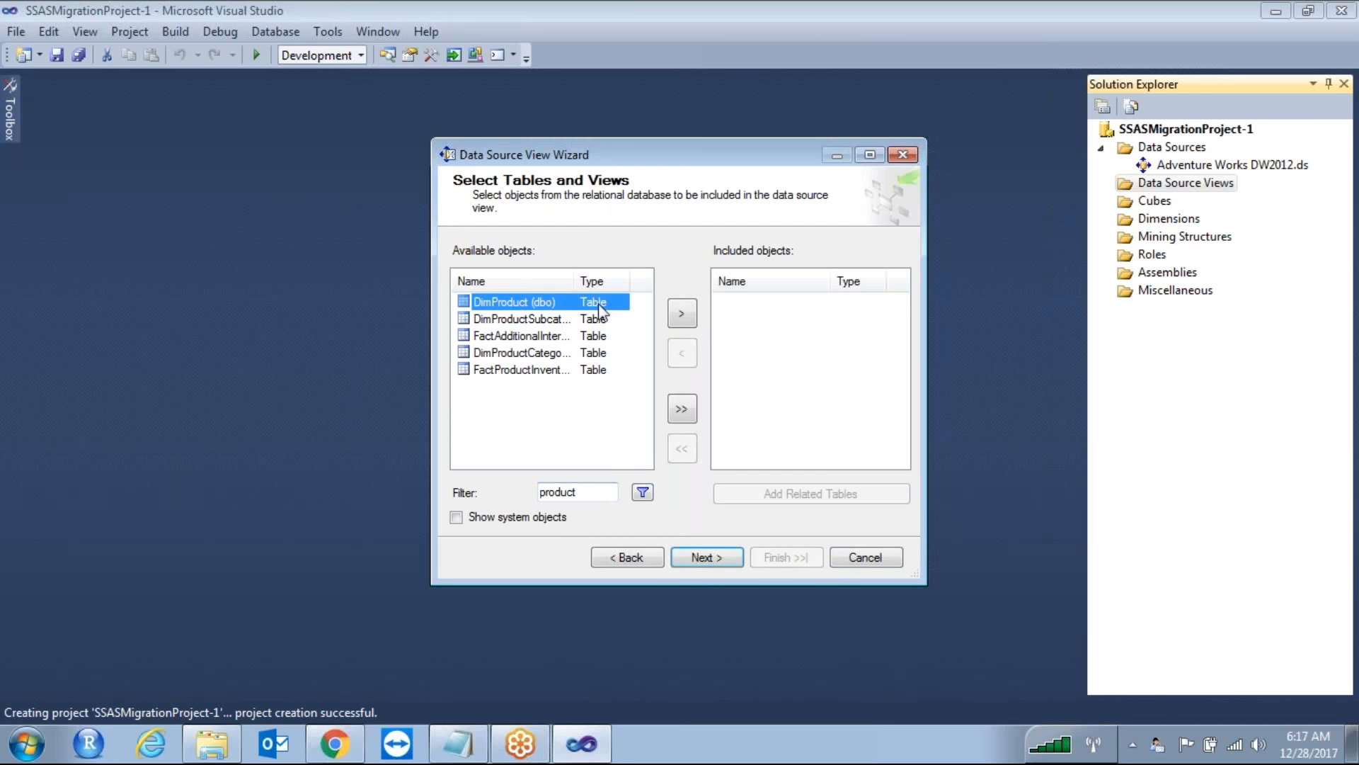
pyautogui.keyDown('ctrl'); pyautogui.click(537, 320); pyautogui.keyUp('ctrl')
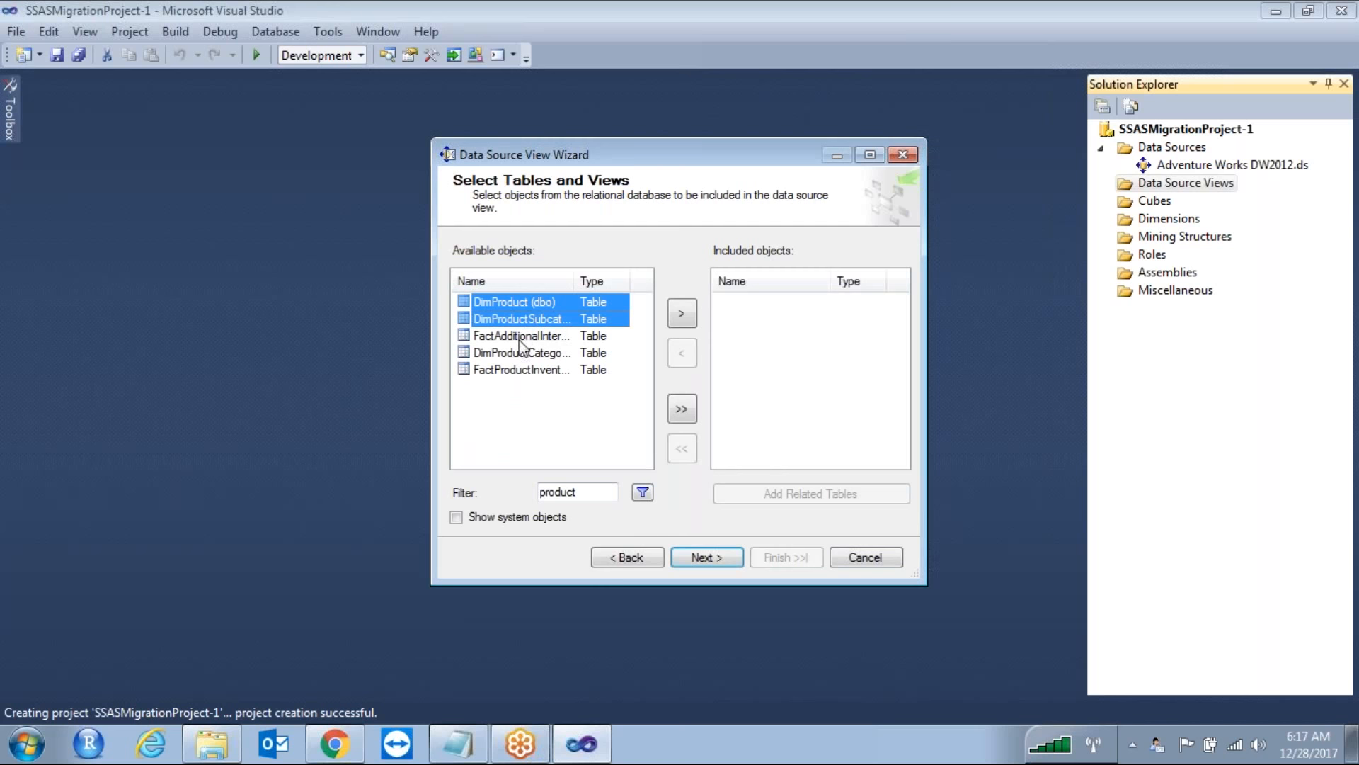
pyautogui.keyDown('ctrl'); pyautogui.click(536, 353); pyautogui.keyUp('ctrl')
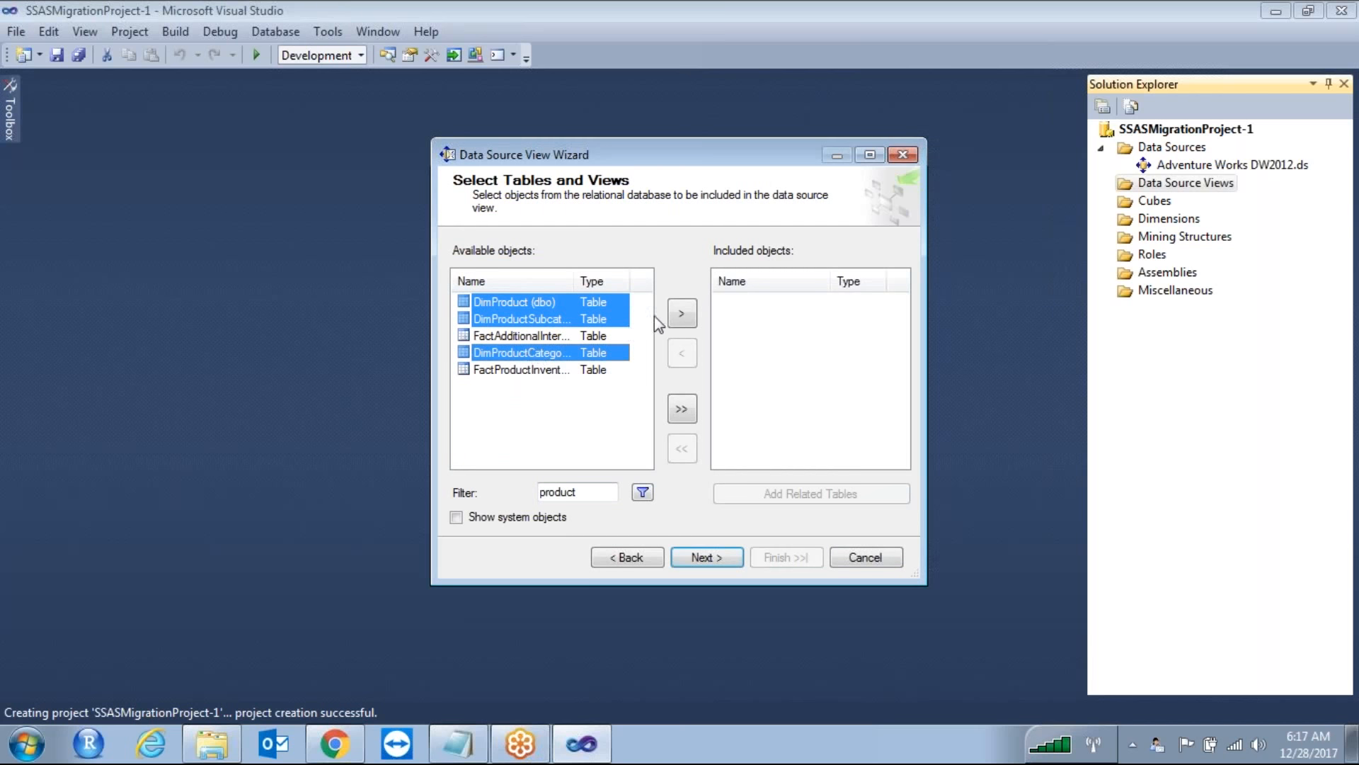
pyautogui.click(682, 315)
# Filter the available objects by "fact" and include the FactInternetSalesReason table
pyautogui.moveTo(578, 492); pyautogui.dragTo(390, 519)
pyautogui.write('fact')
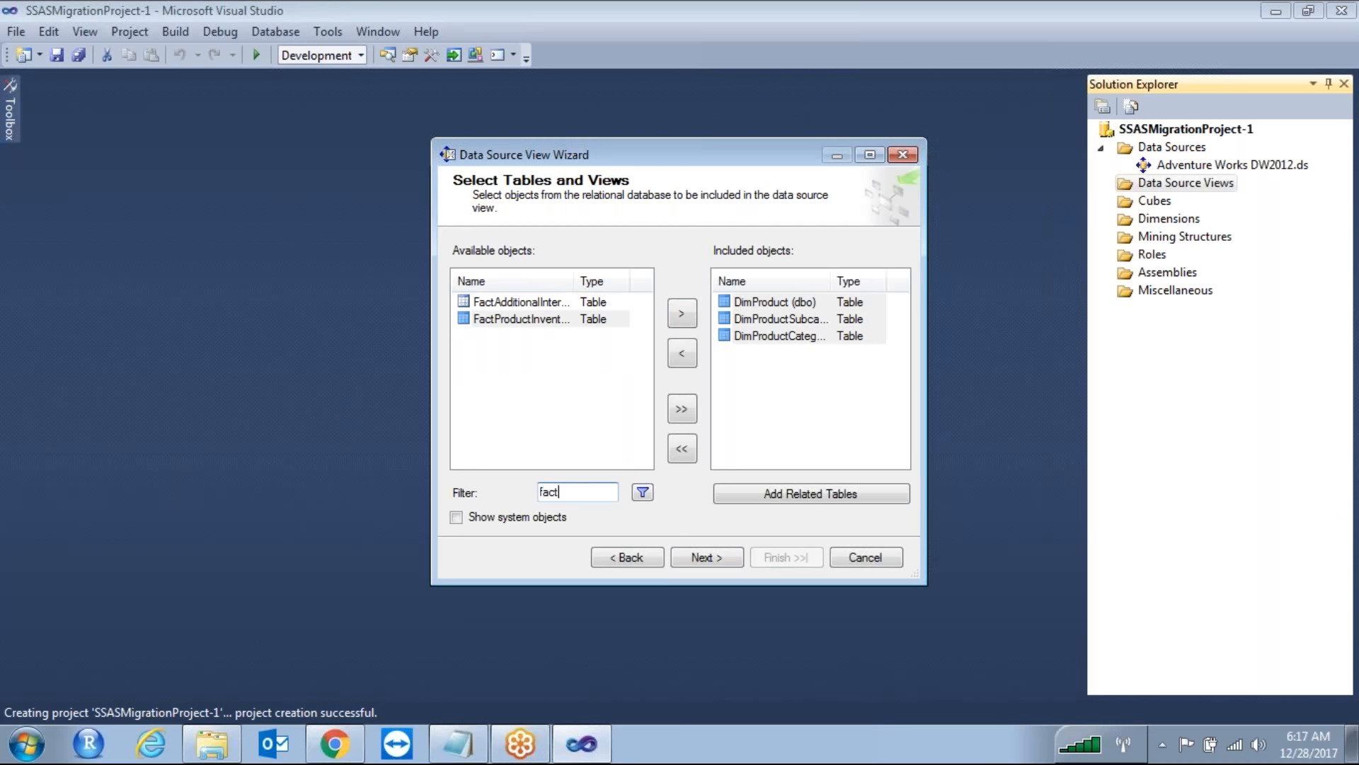
pyautogui.press('Return')
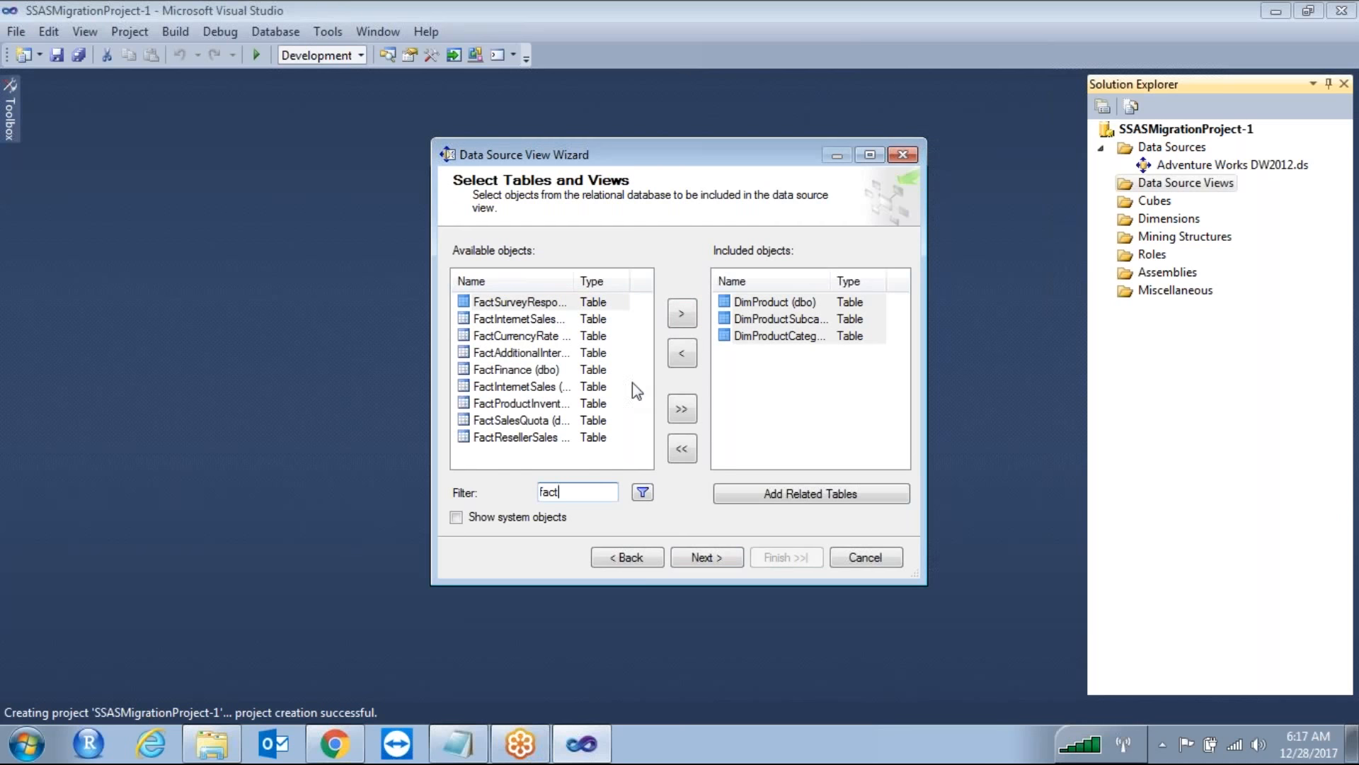
pyautogui.click(546, 319)
pyautogui.click(682, 313)
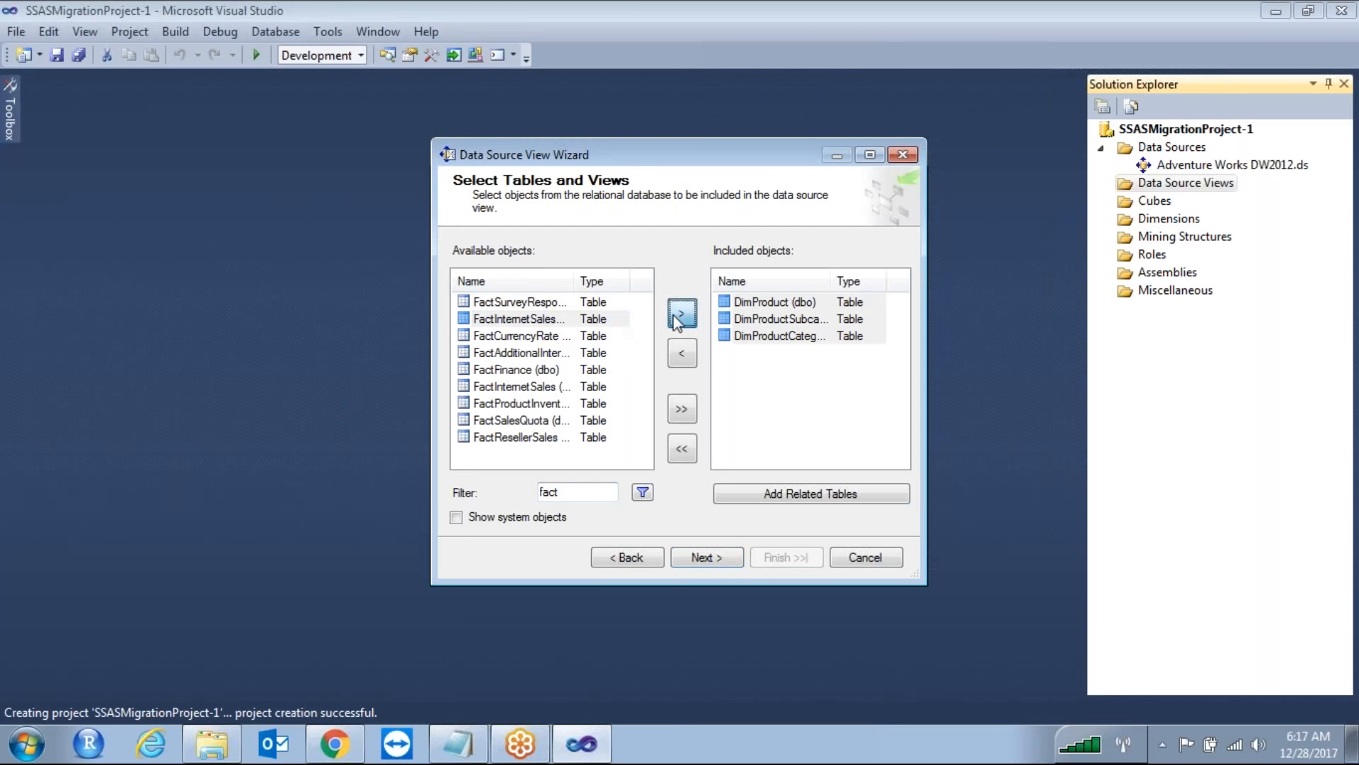
# Include the DimDate table, found with the filter "Date", and finish creating the data source view
pyautogui.doubleClick(548, 491)
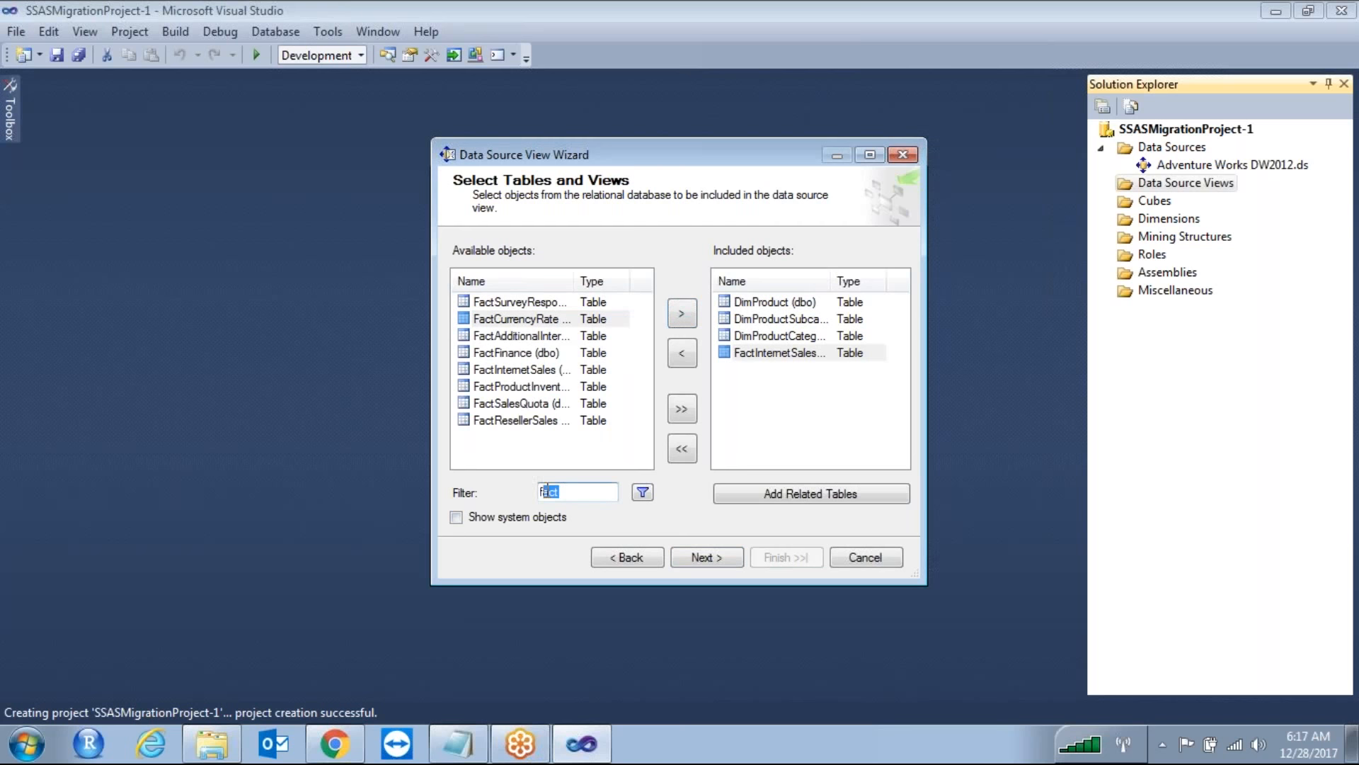
pyautogui.write('Date')
pyautogui.press('Return')
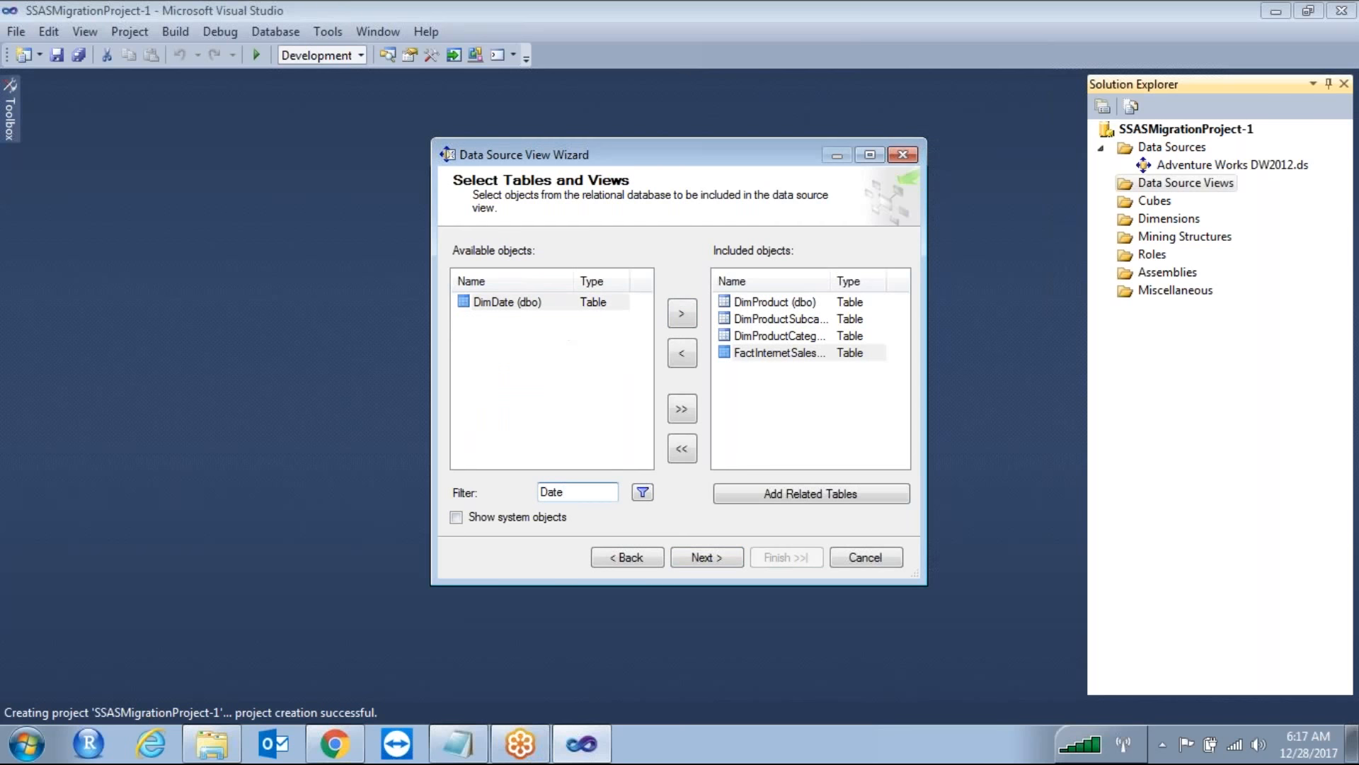
pyautogui.click(541, 306)
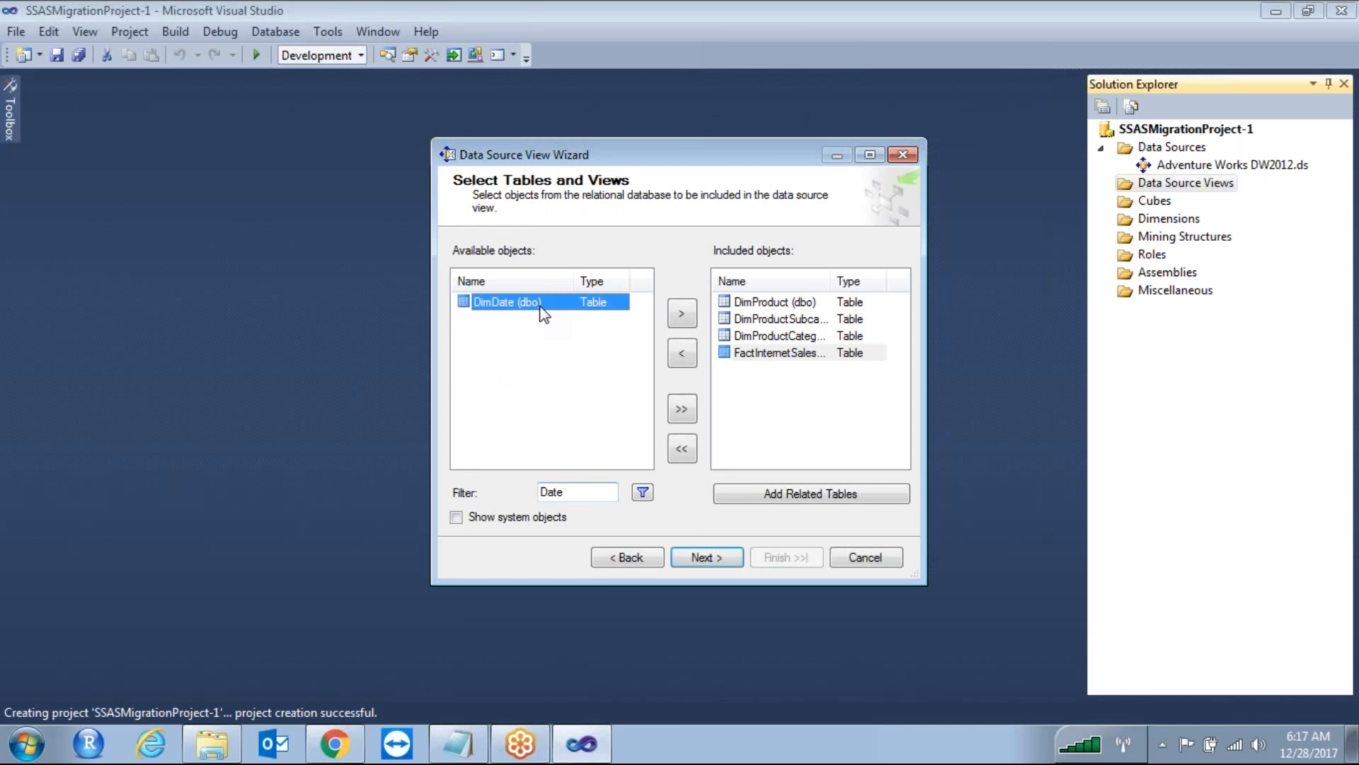
pyautogui.click(683, 315)
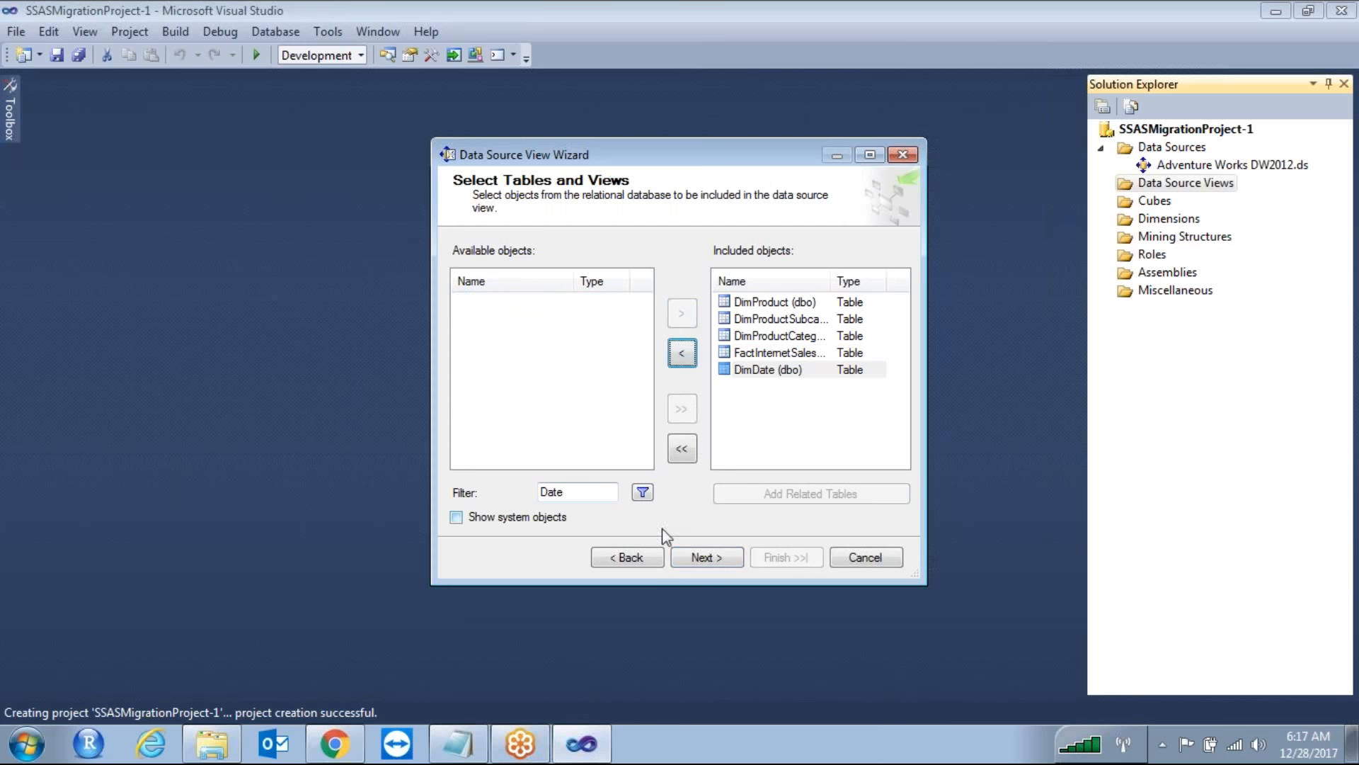
pyautogui.click(710, 564)
pyautogui.click(785, 558)
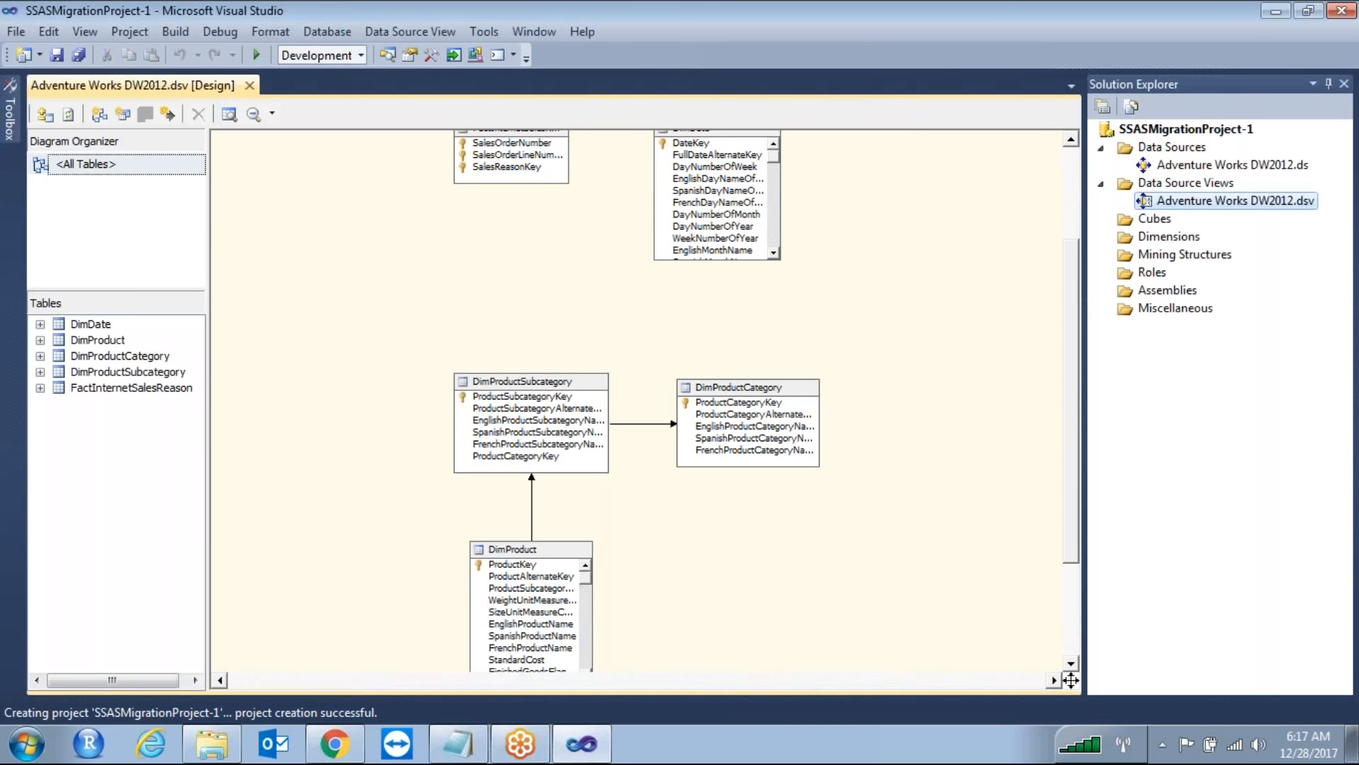
# Delete the FactInternetSalesReason table from the data source view diagram
pyautogui.moveTo(1070, 380); pyautogui.dragTo(1070, 289)
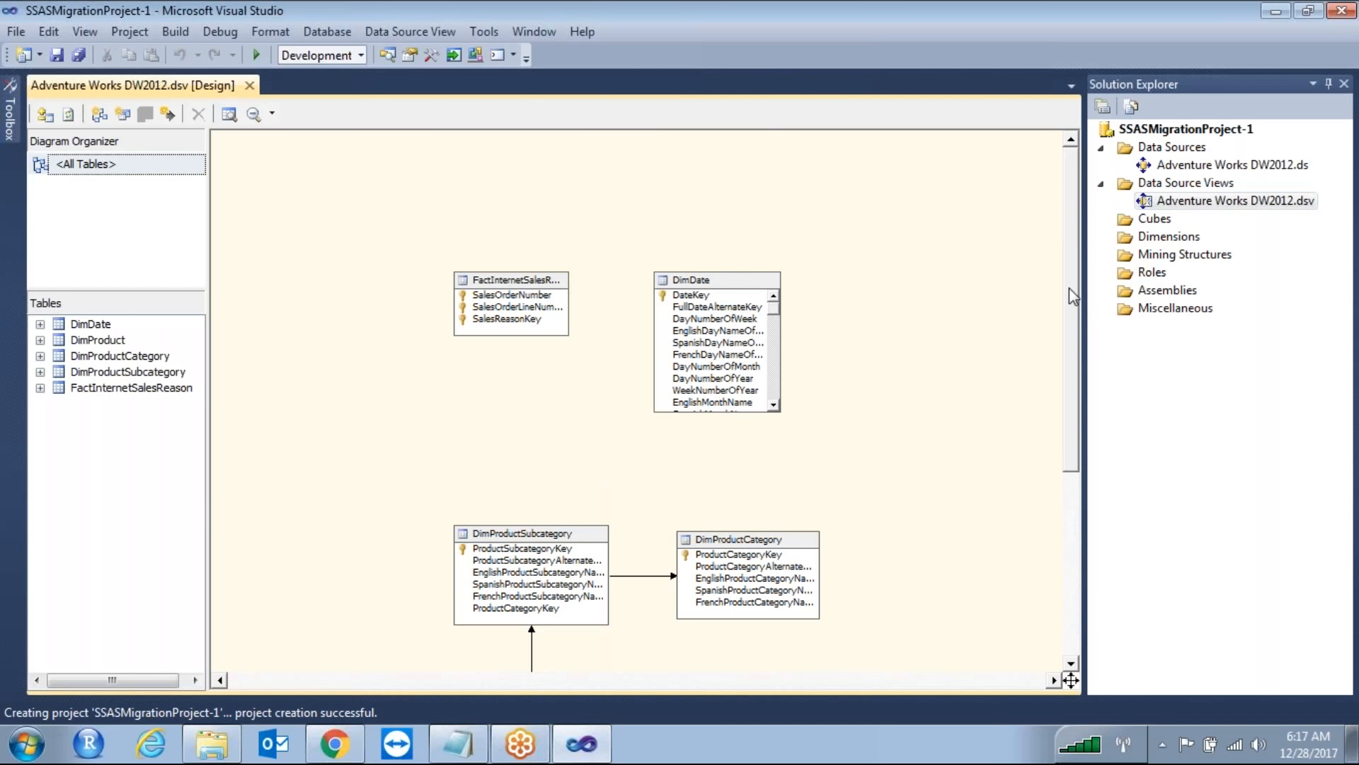
pyautogui.scroll(-2, 1056, 354)
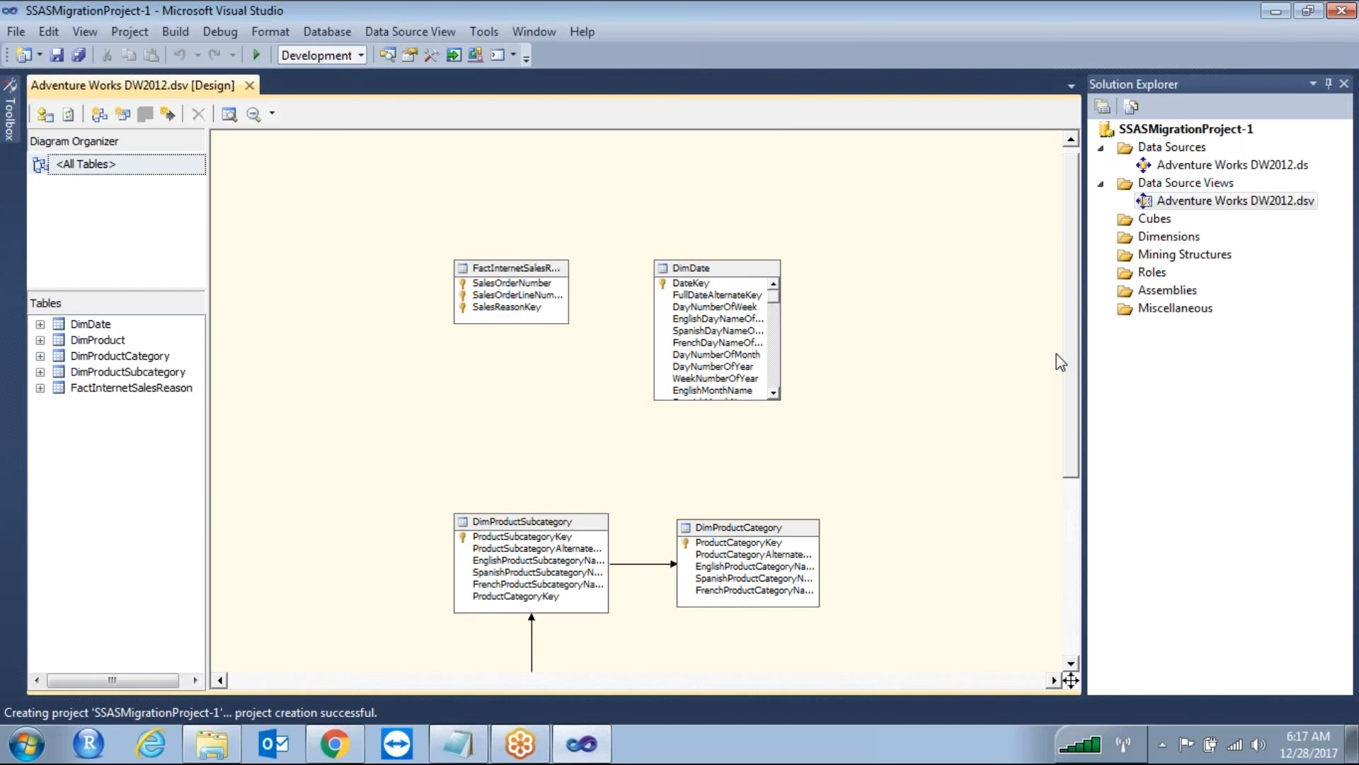
pyautogui.click(513, 186)
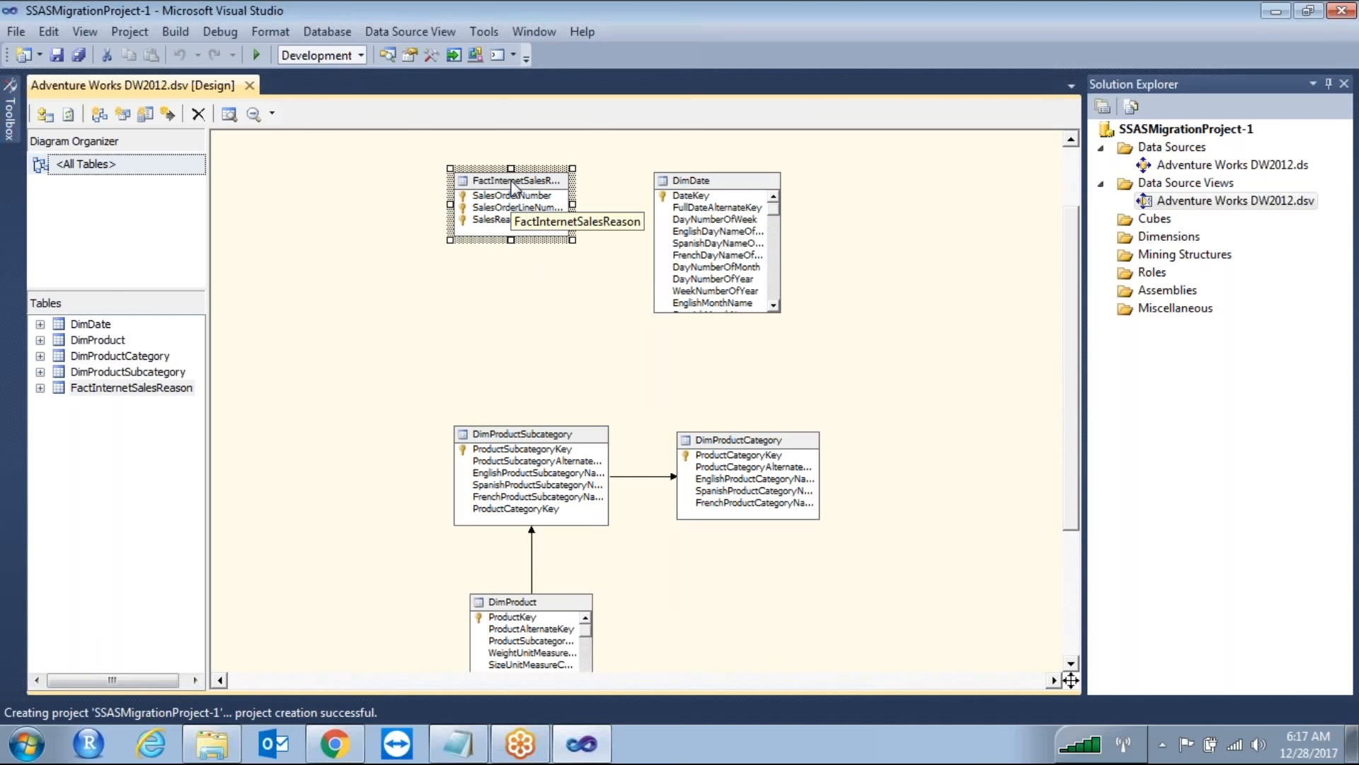
pyautogui.press('Delete')
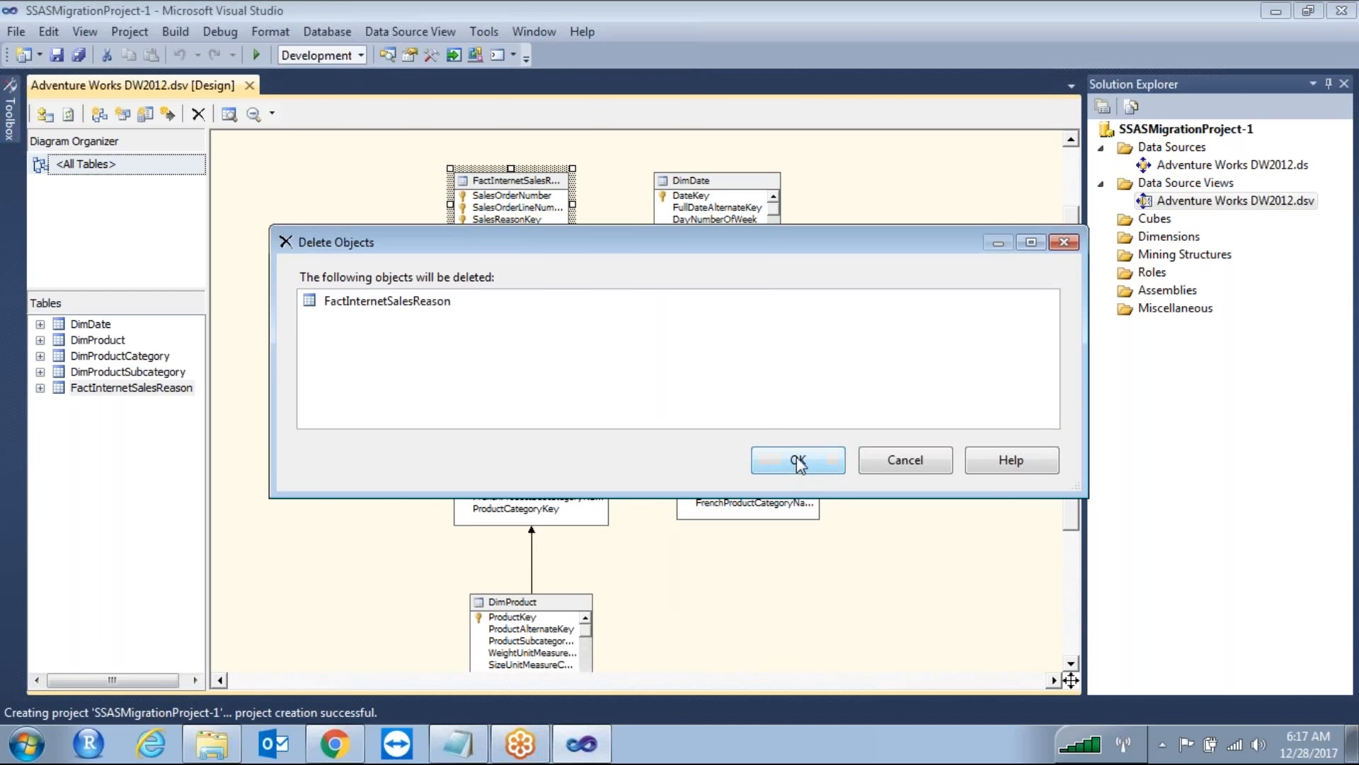
pyautogui.click(798, 461)
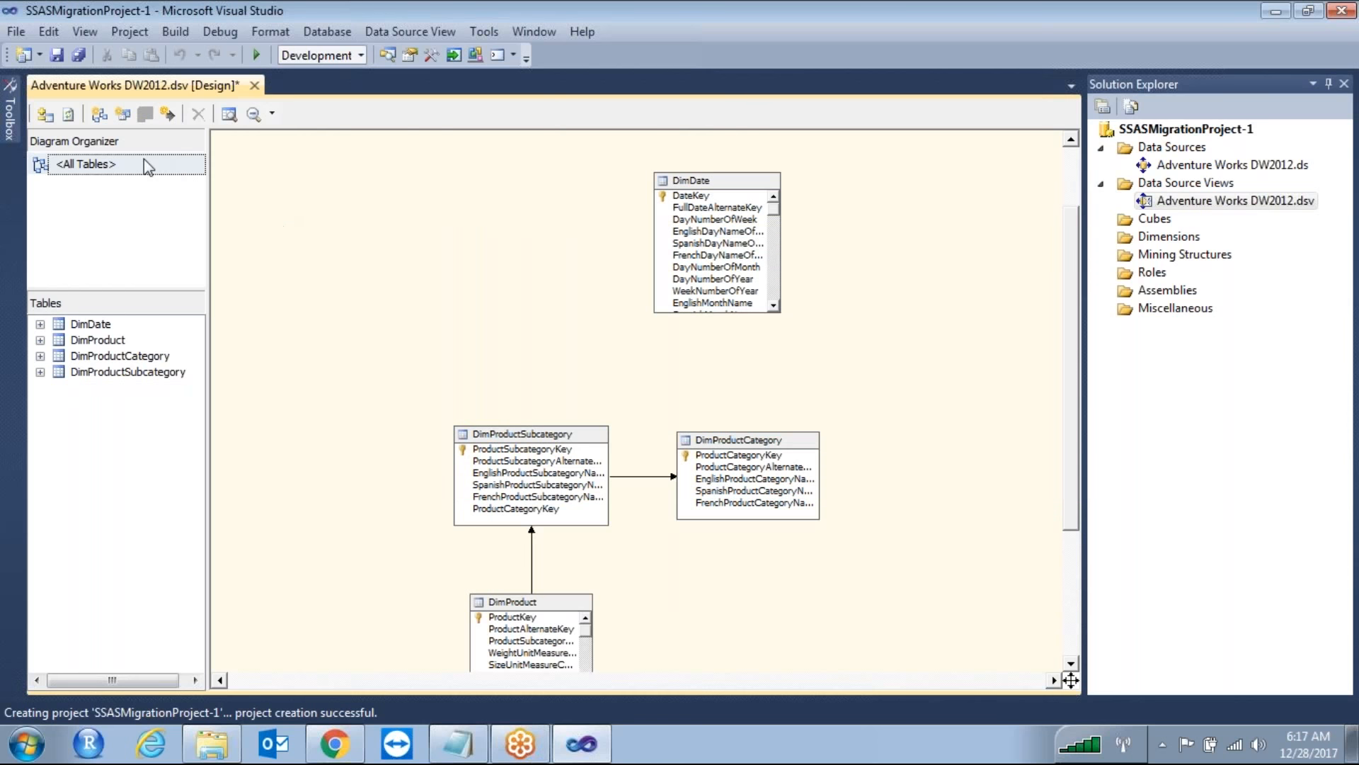
# Add the FactInternetSales table to the data source view, filtering the available objects by "inter"
pyautogui.click(45, 115)
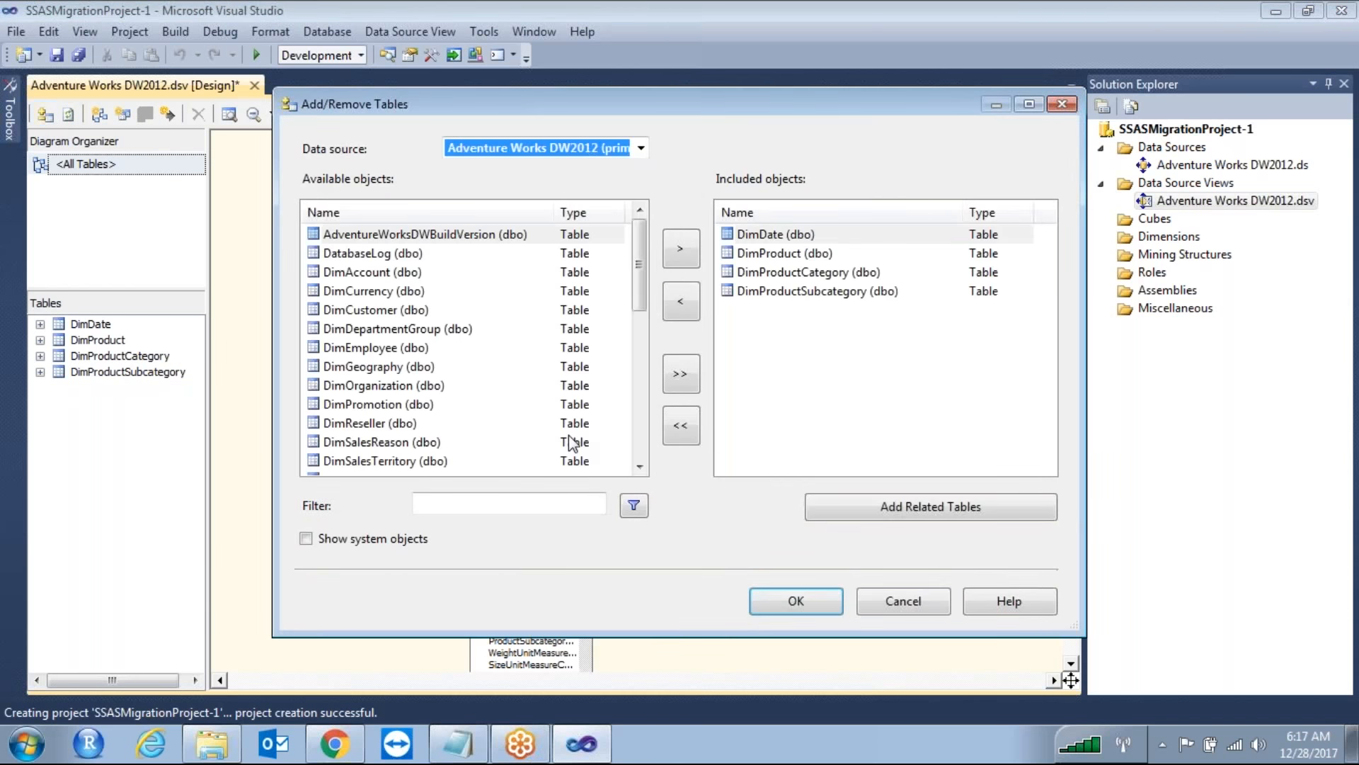
pyautogui.click(463, 503)
pyautogui.write('inter')
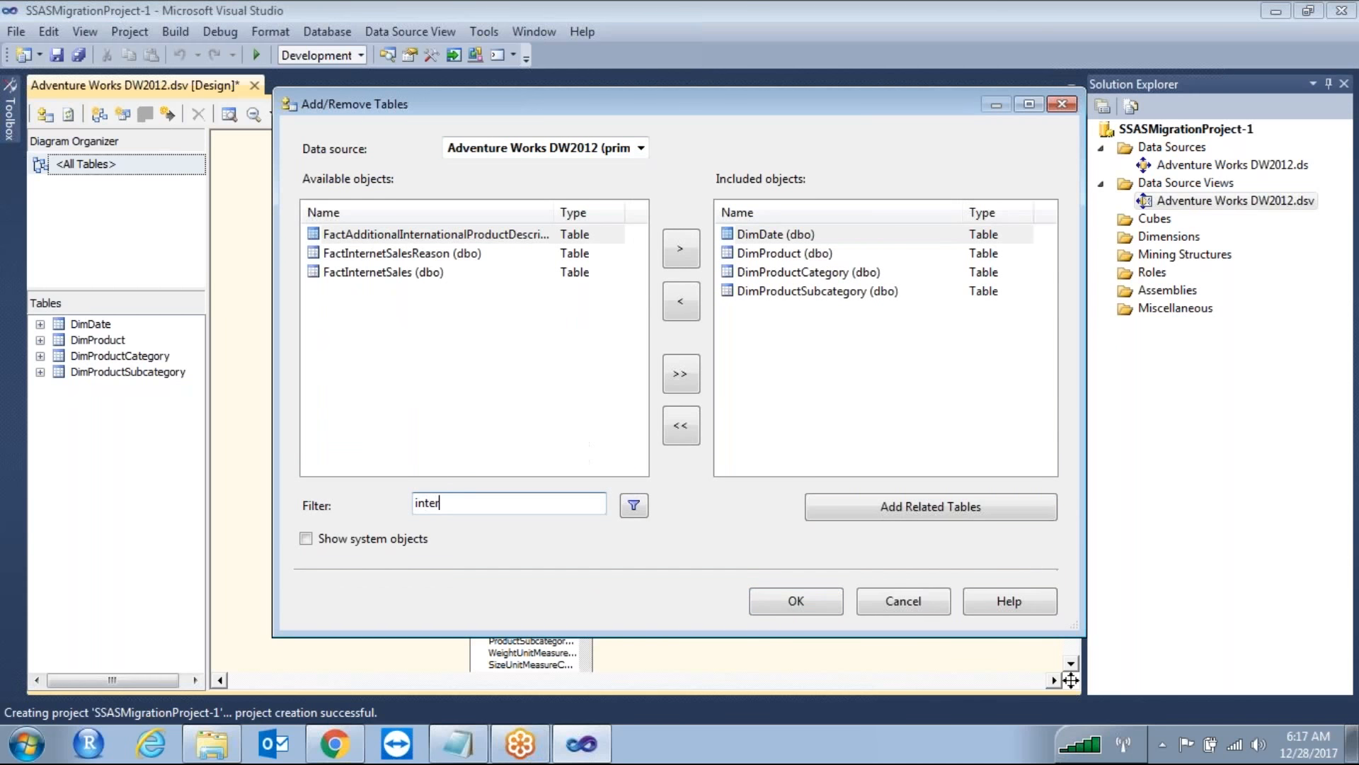
pyautogui.click(417, 275)
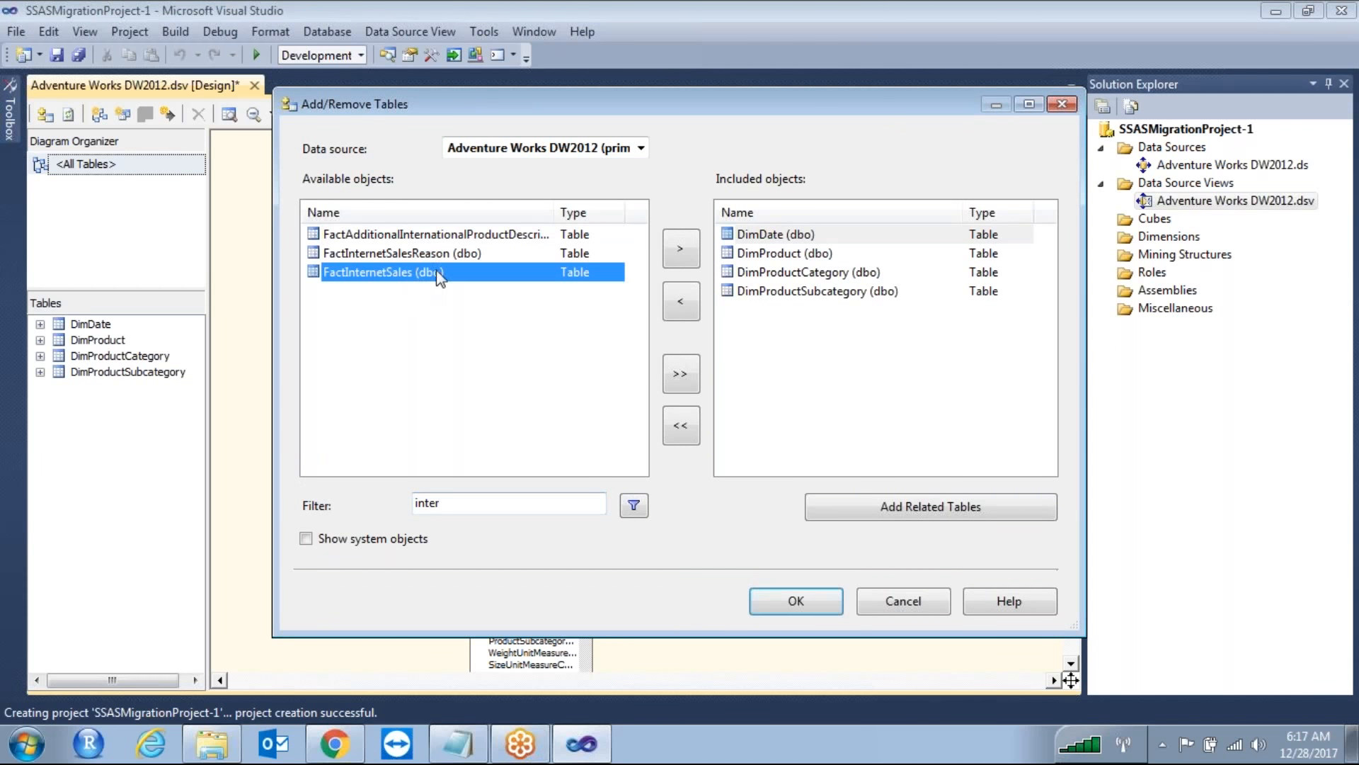
pyautogui.click(681, 248)
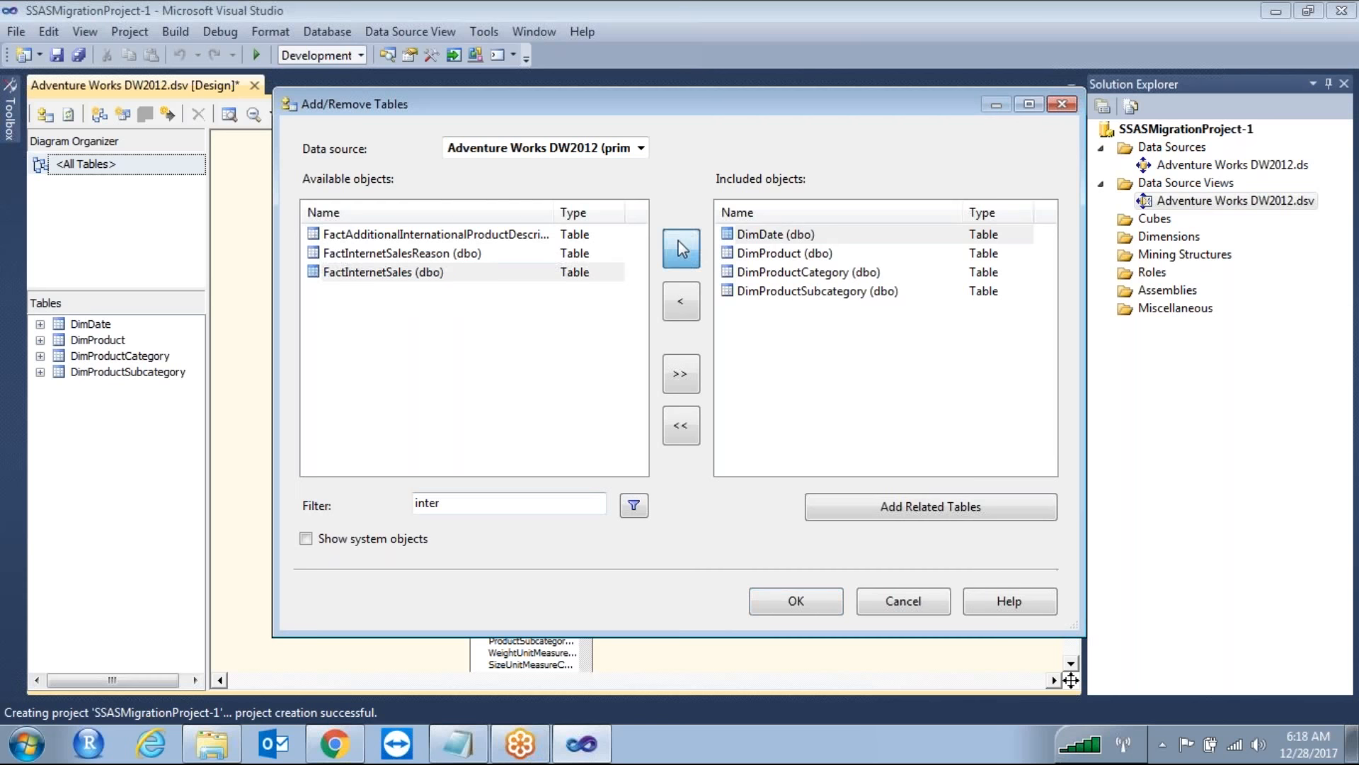
pyautogui.click(809, 600)
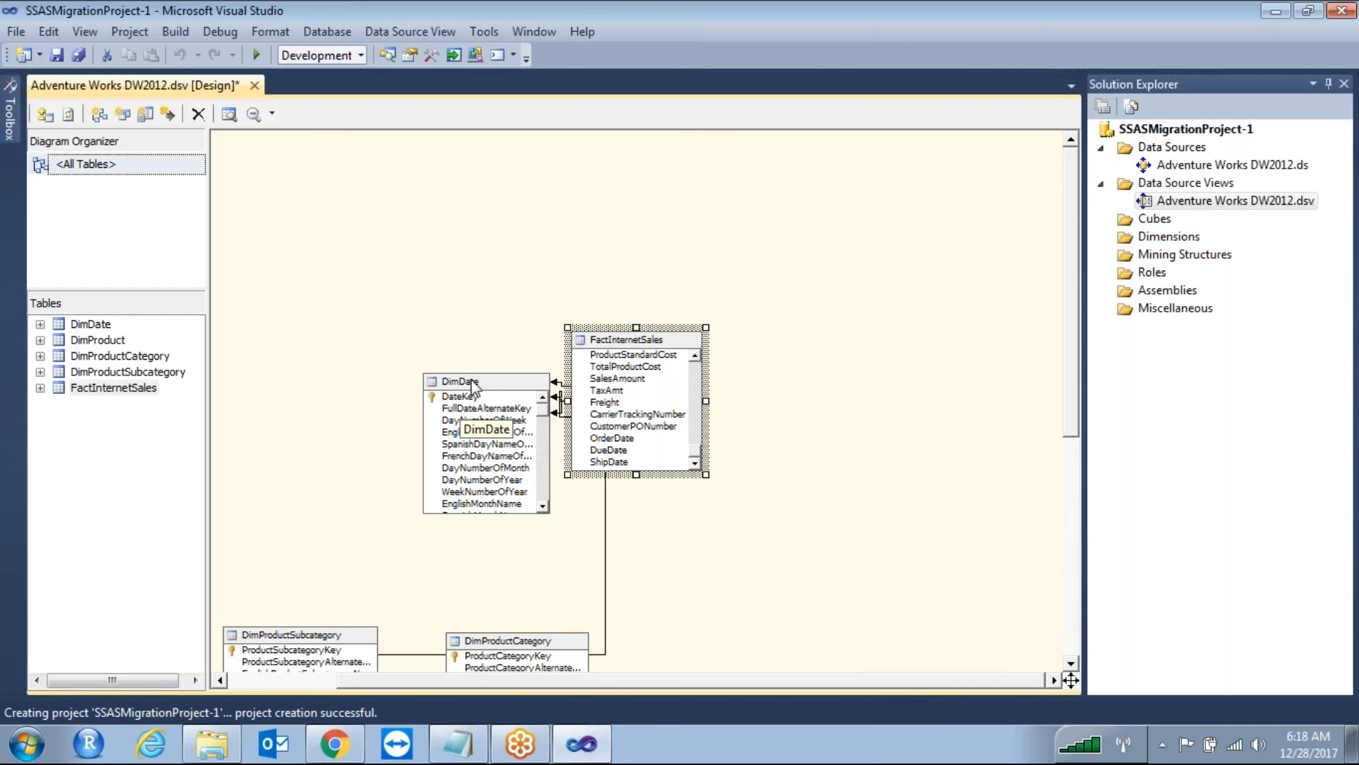
# Move the DimDate table away from FactInternetSales so the relationship lines between them are clearly separated
pyautogui.moveTo(471, 386); pyautogui.dragTo(324, 317)
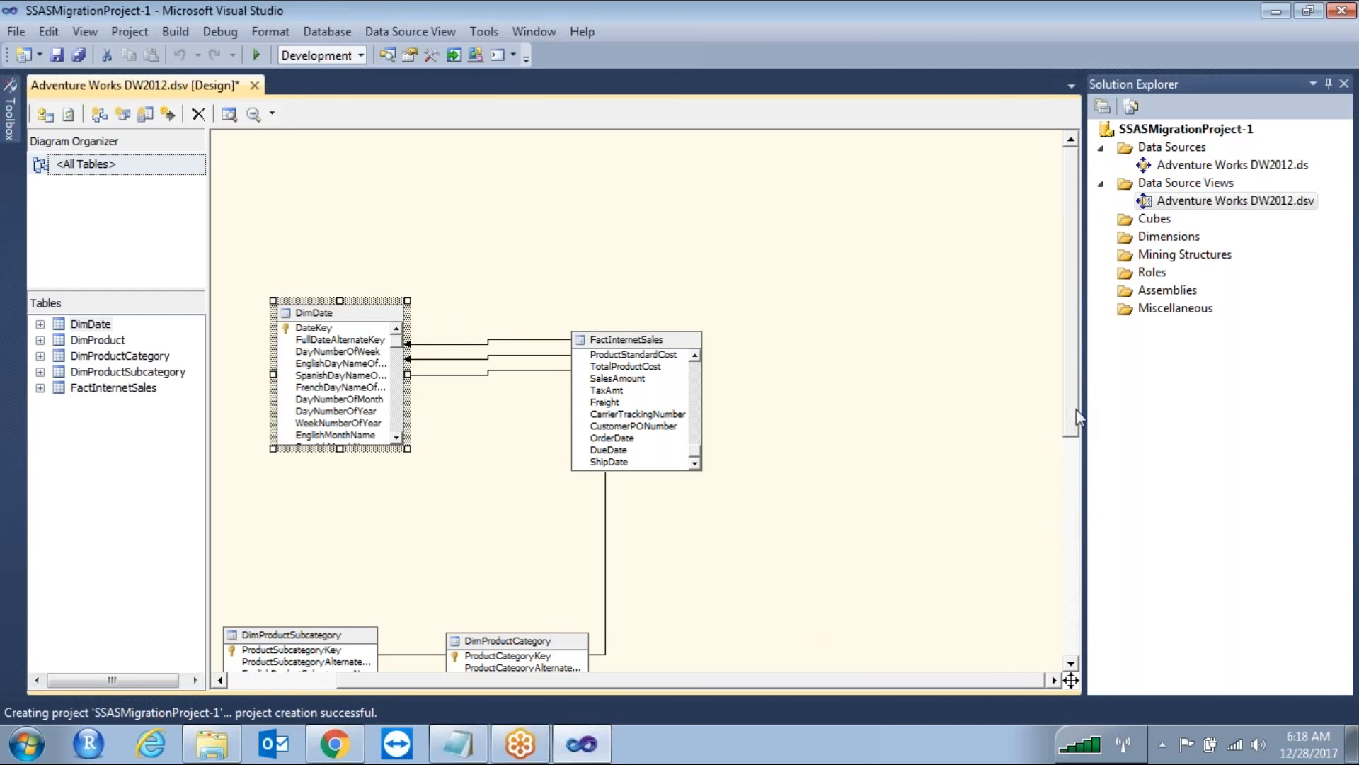
pyautogui.scroll(-5, 1073, 405)
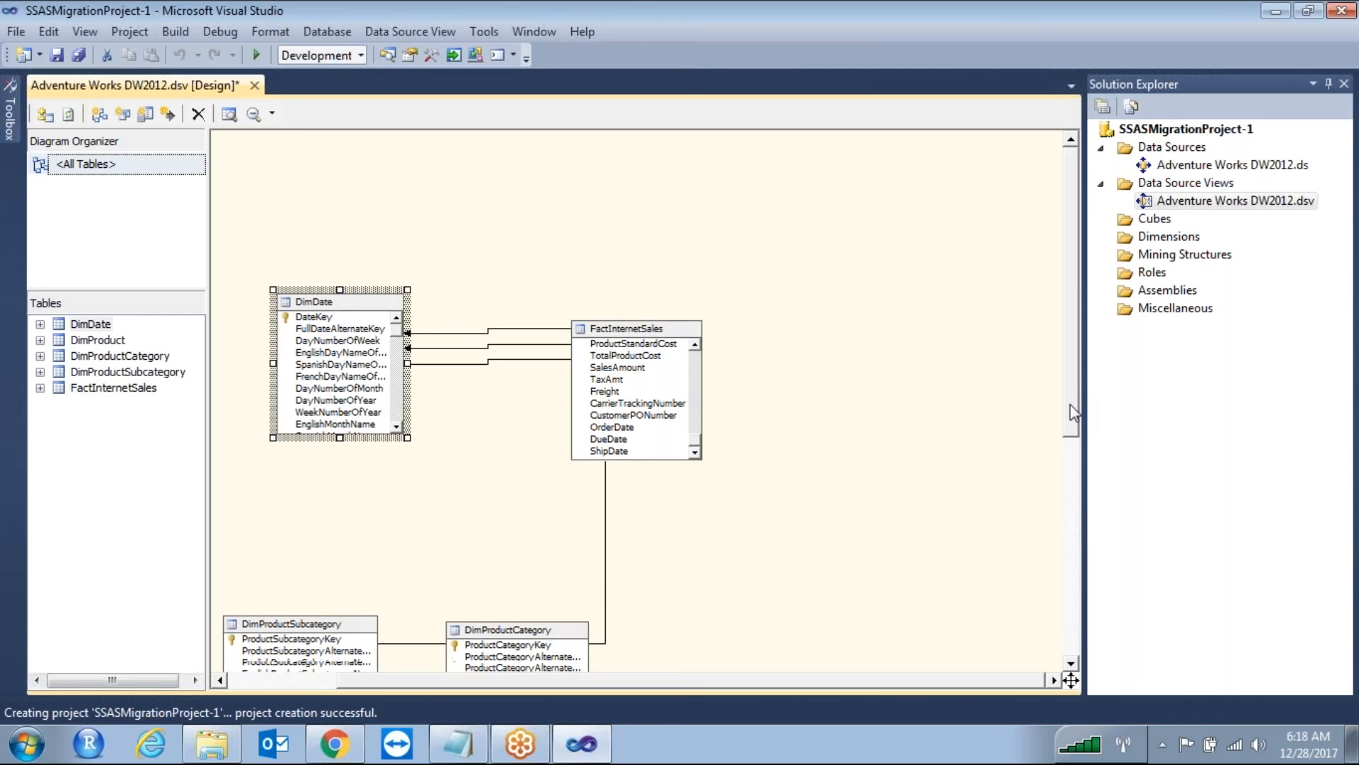
pyautogui.moveTo(1069, 681); pyautogui.dragTo(1066, 587)
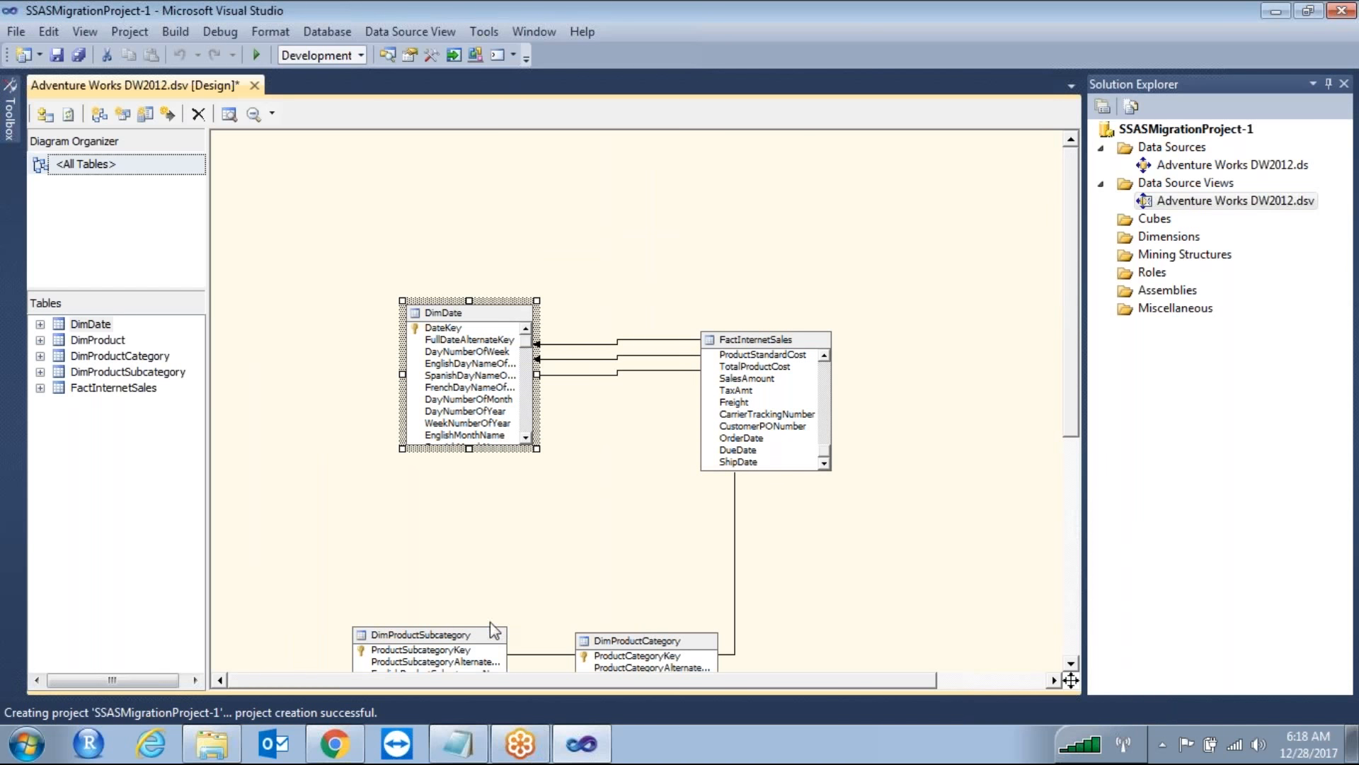
# Examine the relationship that links FactInternetSales to DimProduct, leaving its definition unedited
pyautogui.moveTo(1076, 392); pyautogui.dragTo(1056, 552)
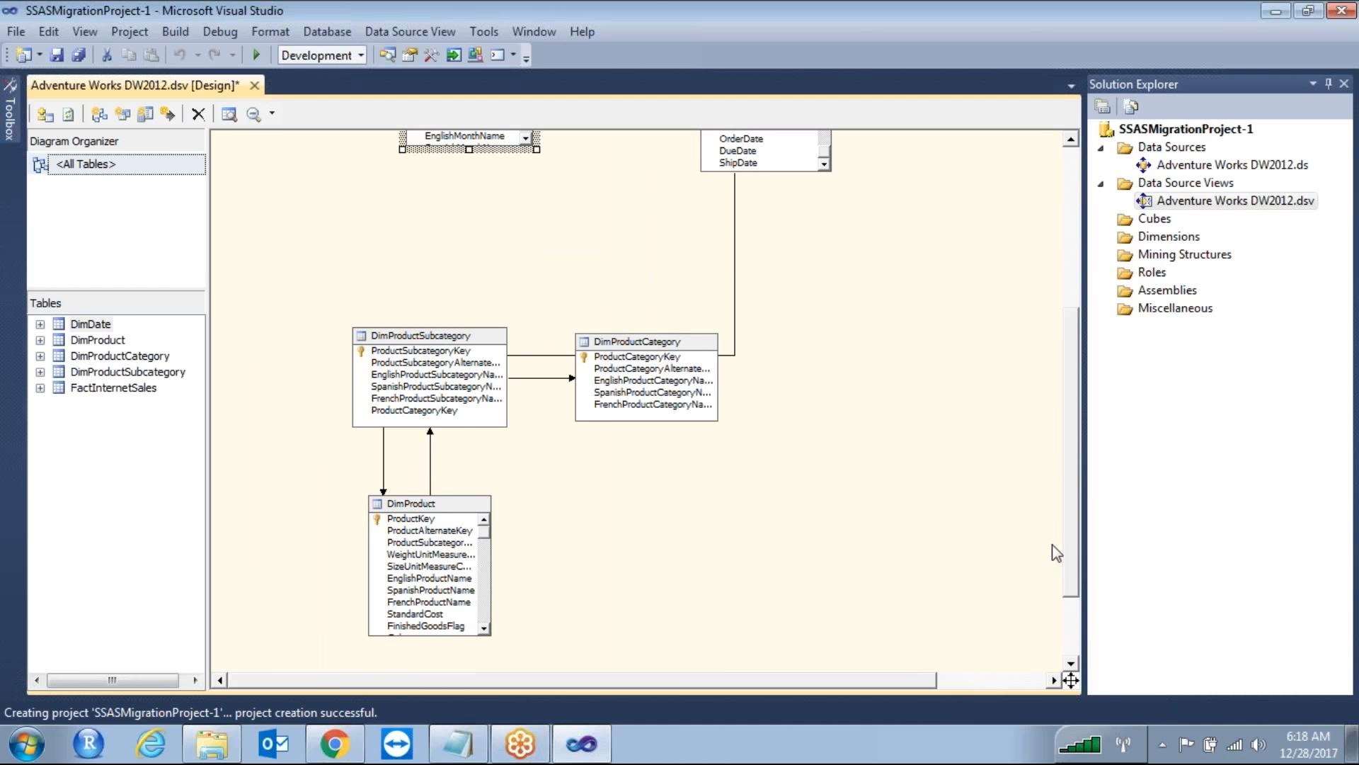
pyautogui.moveTo(1052, 545); pyautogui.dragTo(1055, 528)
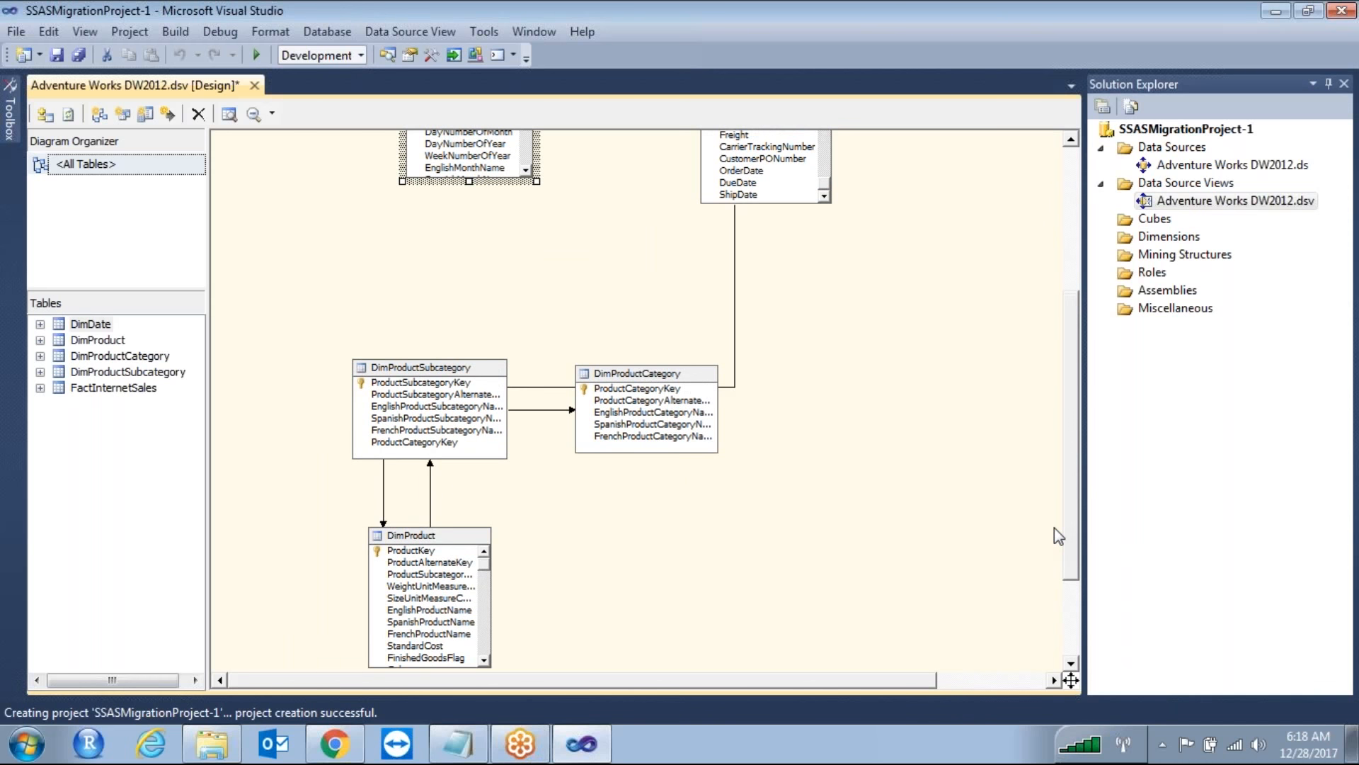
pyautogui.doubleClick(543, 388)
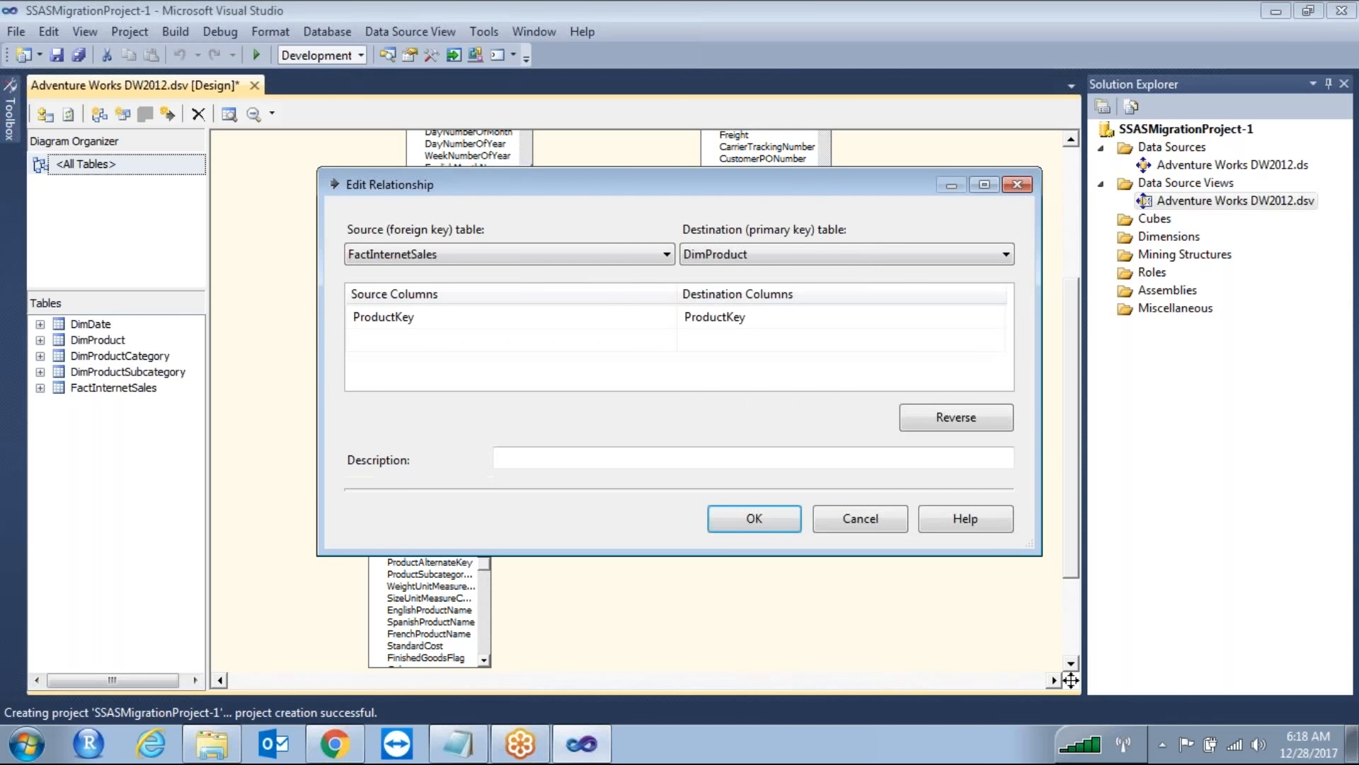
pyautogui.click(862, 519)
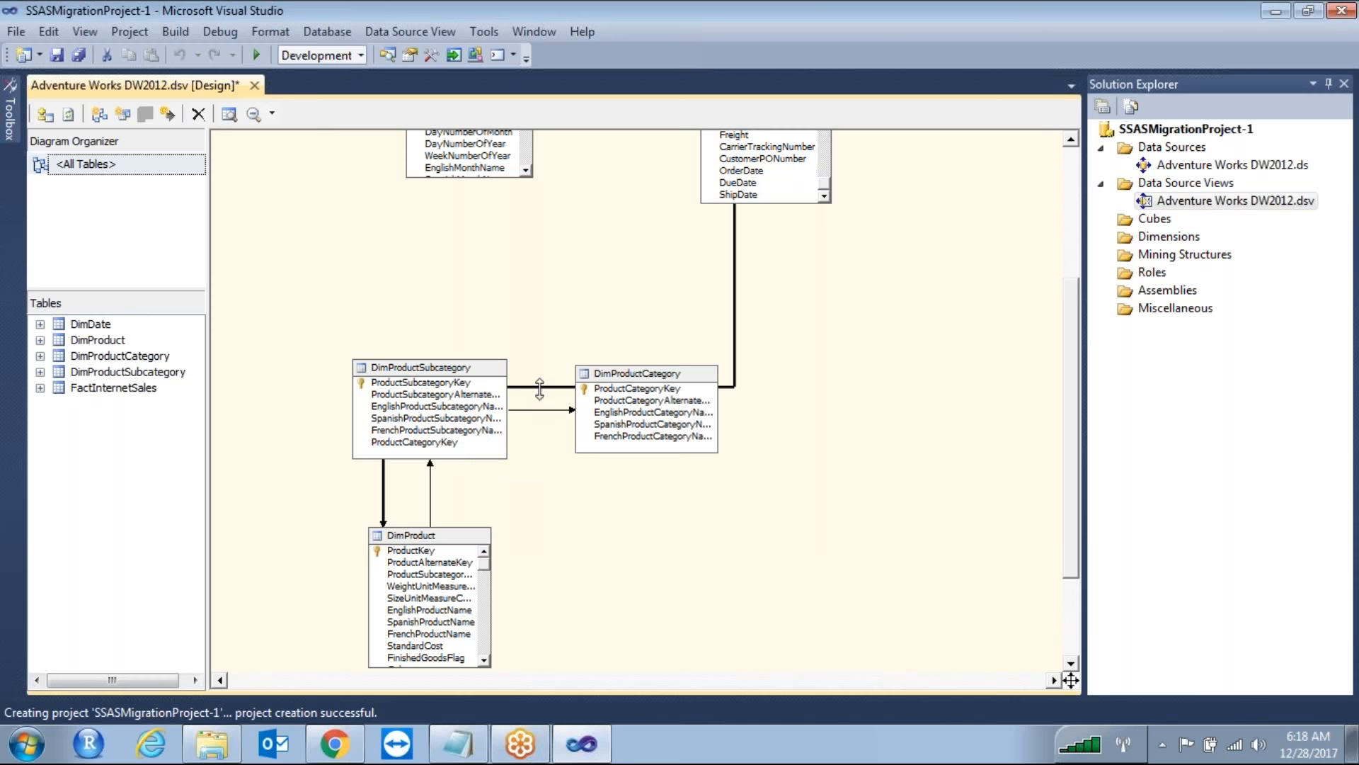
pyautogui.click(543, 464)
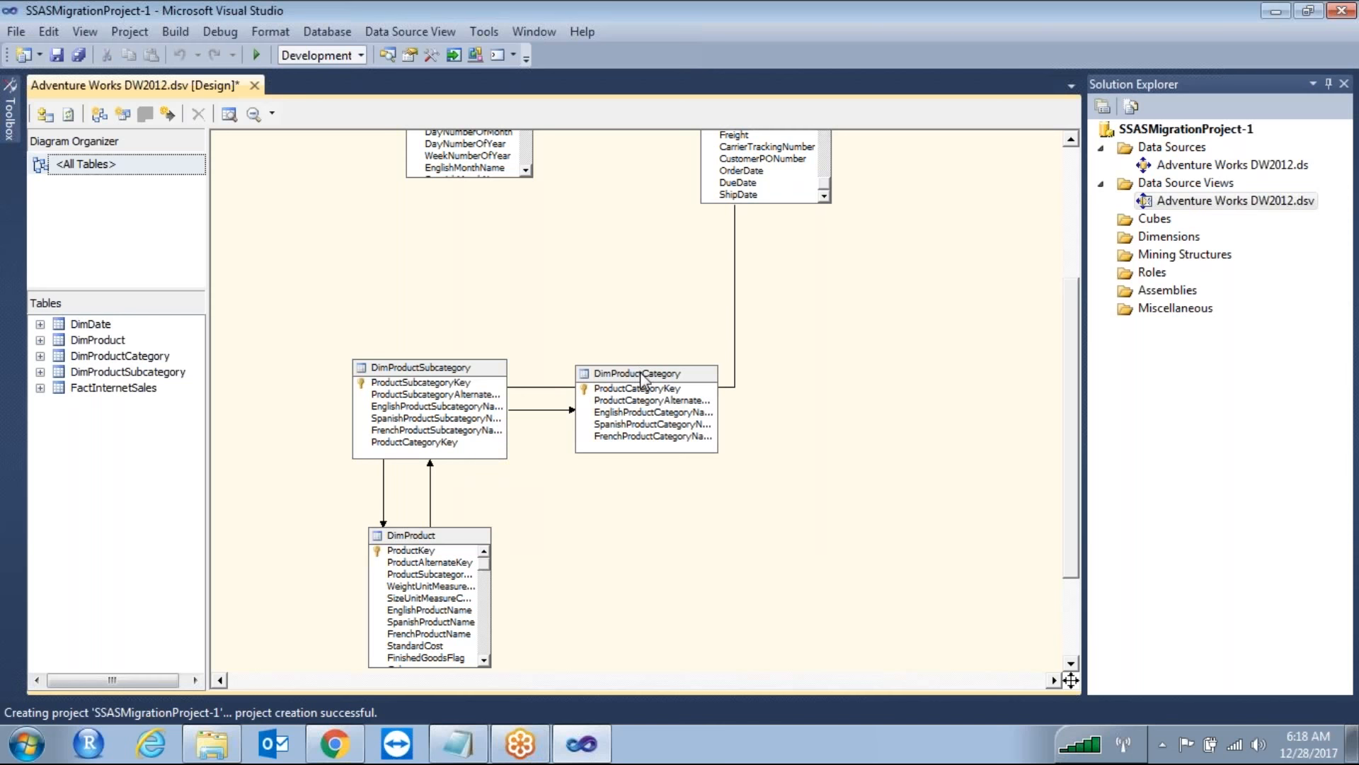
# Rearrange the diagram with DimProduct below FactInternetSales, DimProductSubcategory beside DimProduct, and DimProductCategory below DimProductSubcategory
pyautogui.moveTo(645, 385); pyautogui.dragTo(787, 523)
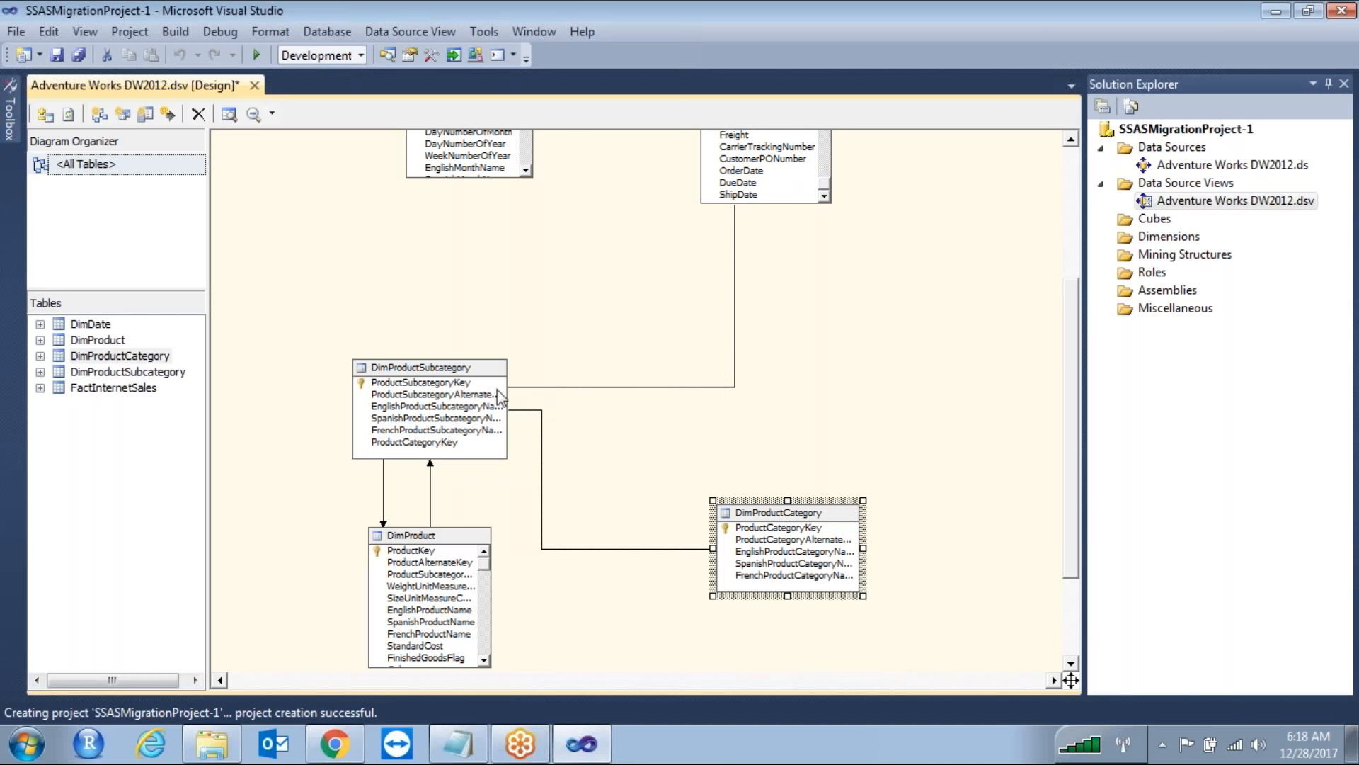
pyautogui.moveTo(464, 372); pyautogui.dragTo(384, 277)
pyautogui.moveTo(442, 548); pyautogui.dragTo(747, 267)
pyautogui.moveTo(739, 530); pyautogui.dragTo(321, 573)
pyautogui.moveTo(376, 273); pyautogui.dragTo(500, 350)
pyautogui.moveTo(382, 532); pyautogui.dragTo(490, 546)
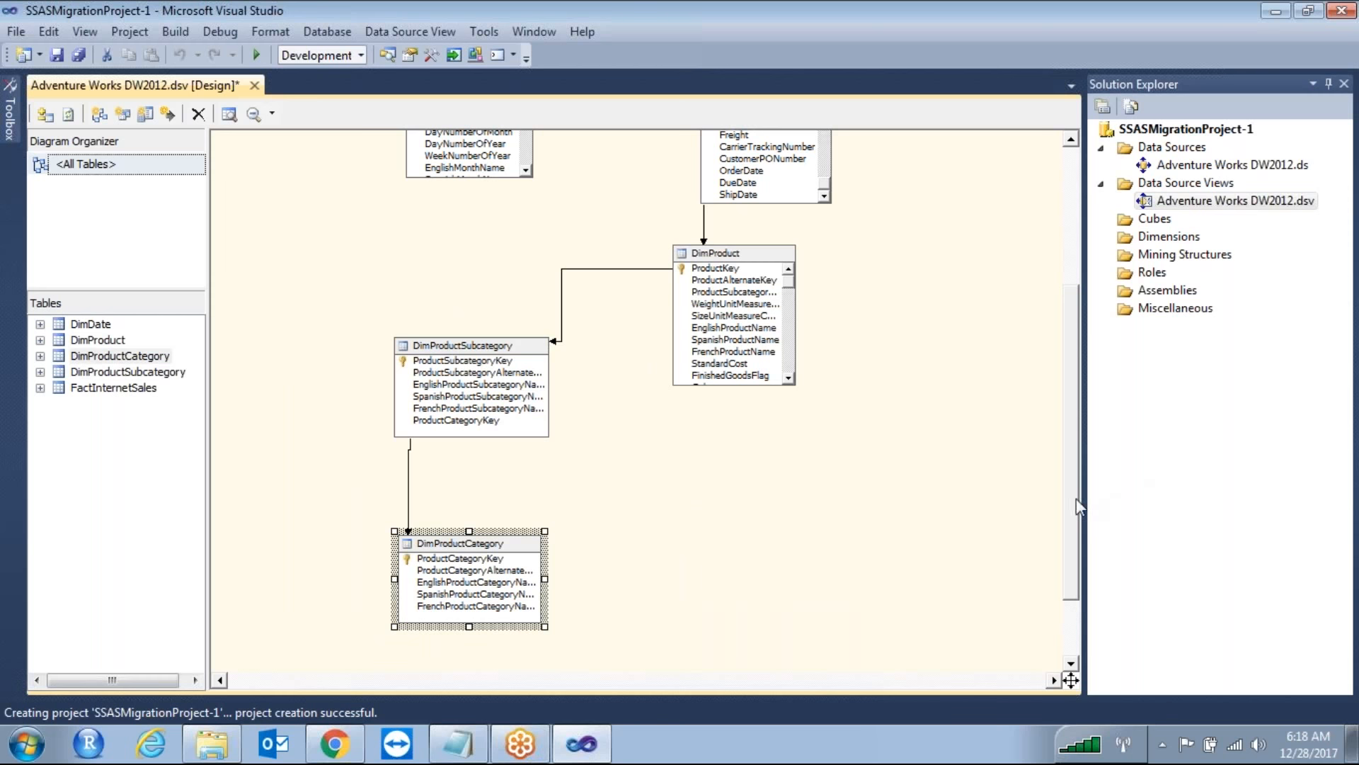
pyautogui.moveTo(1072, 499); pyautogui.dragTo(1071, 376)
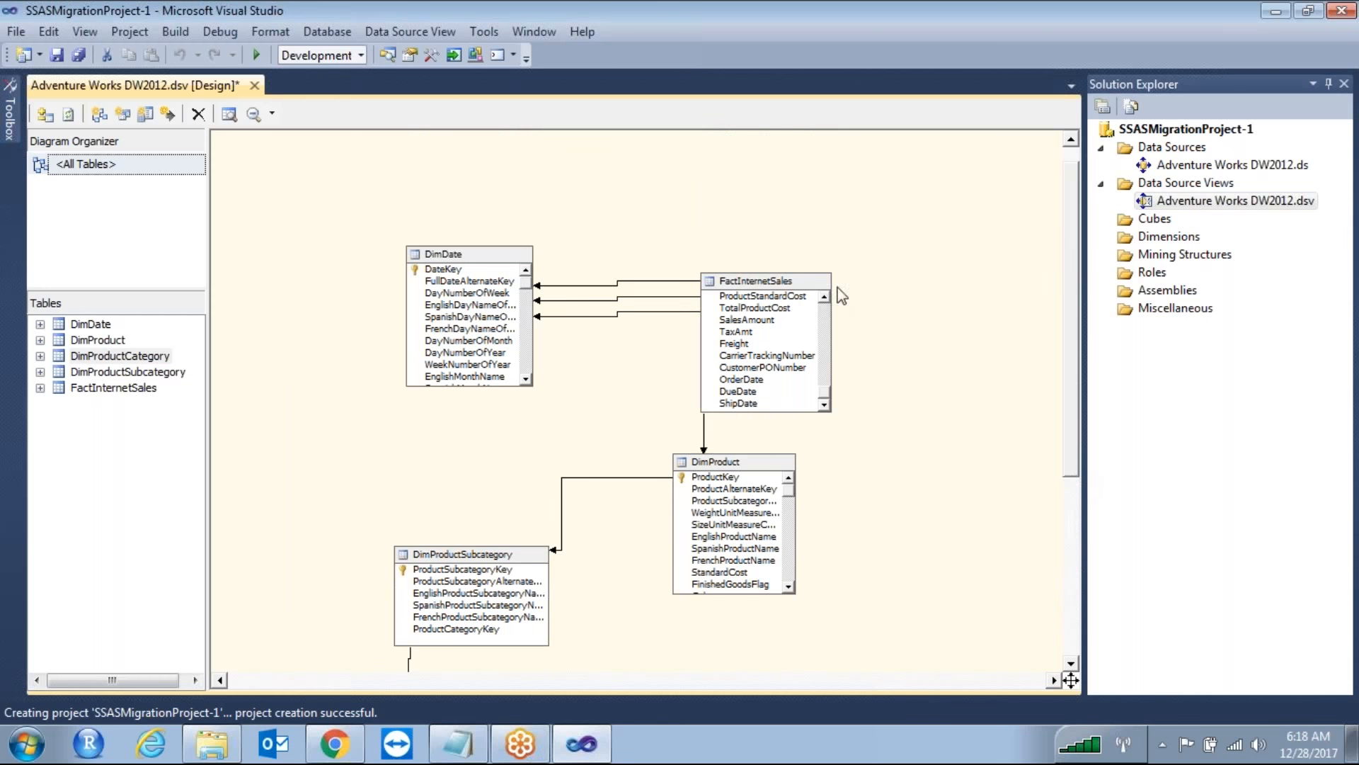
# Examine the links from FactInternetSales to DimDate and DimProduct, and on through DimProductSubcategory to DimProductCategory
pyautogui.click(803, 290)
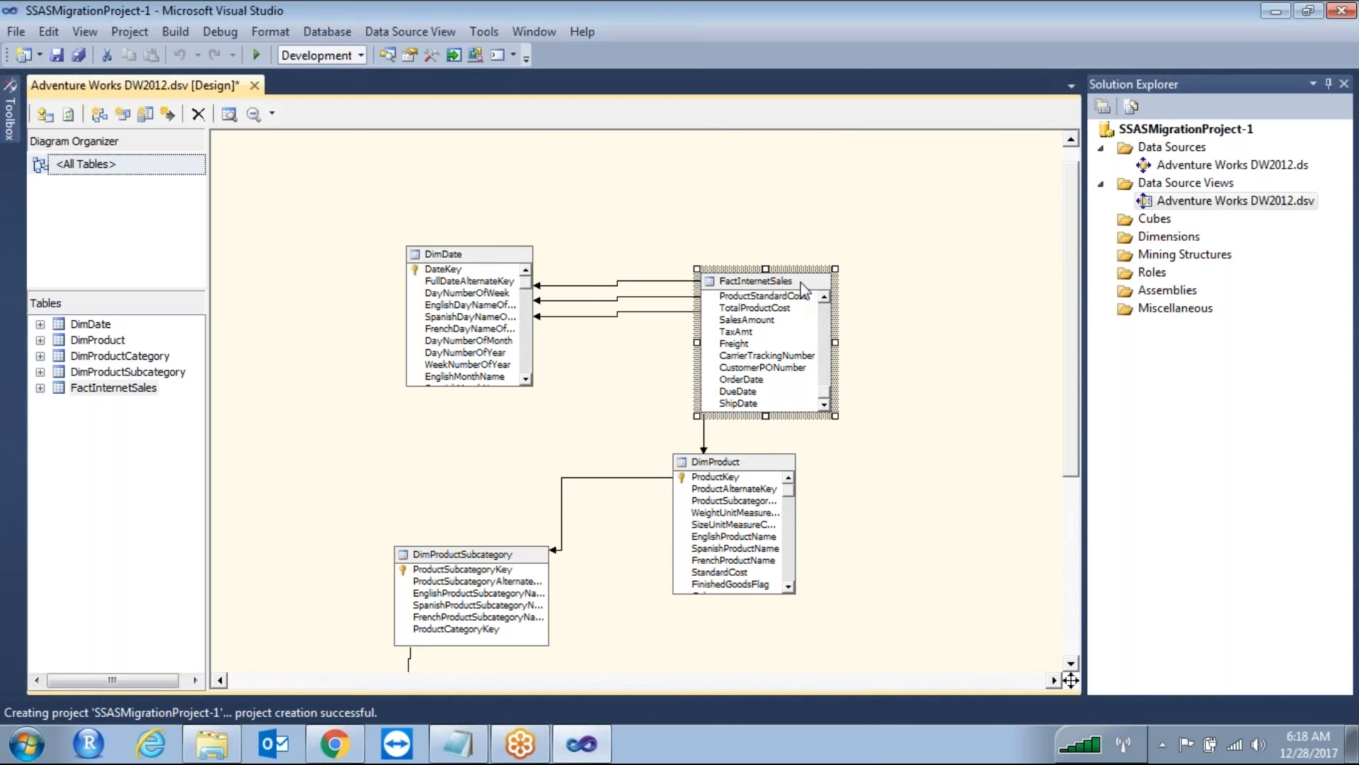
pyautogui.click(473, 254)
pyautogui.click(731, 461)
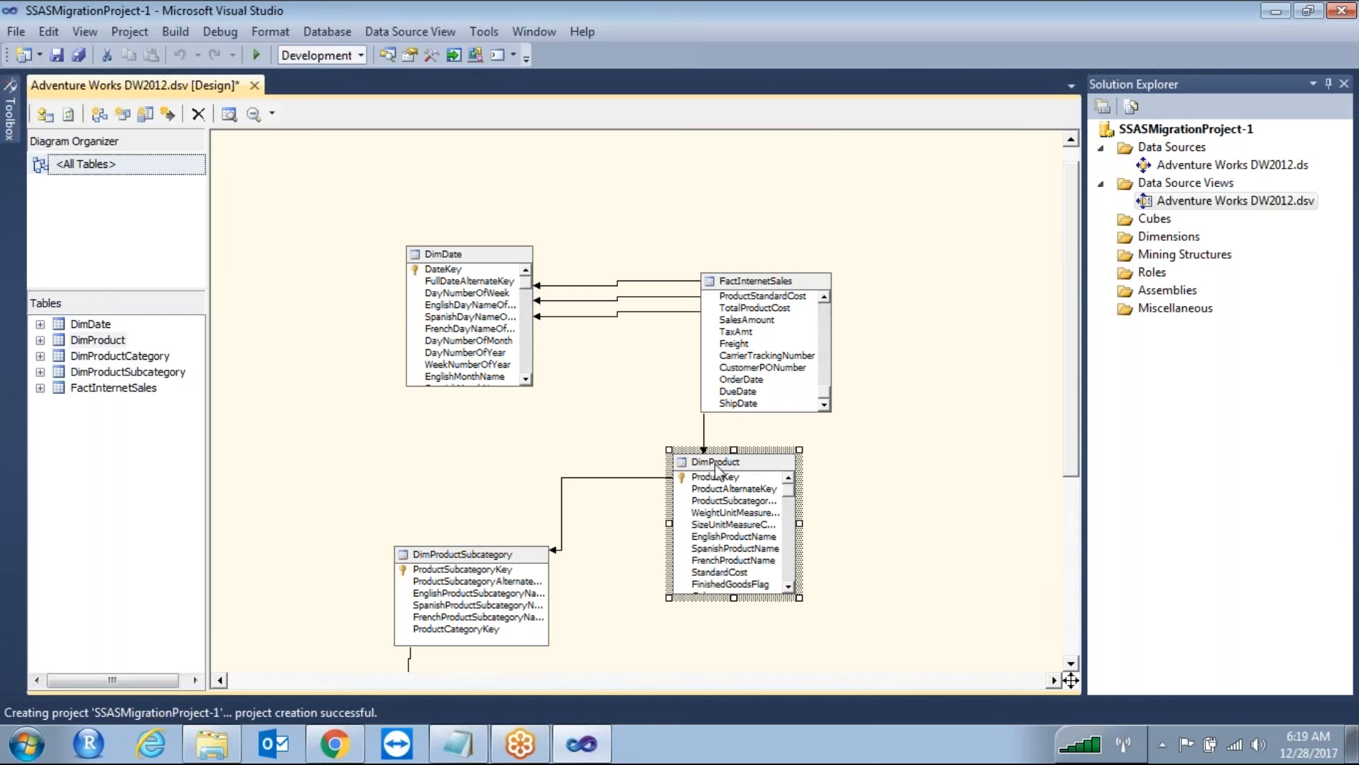
pyautogui.click(455, 564)
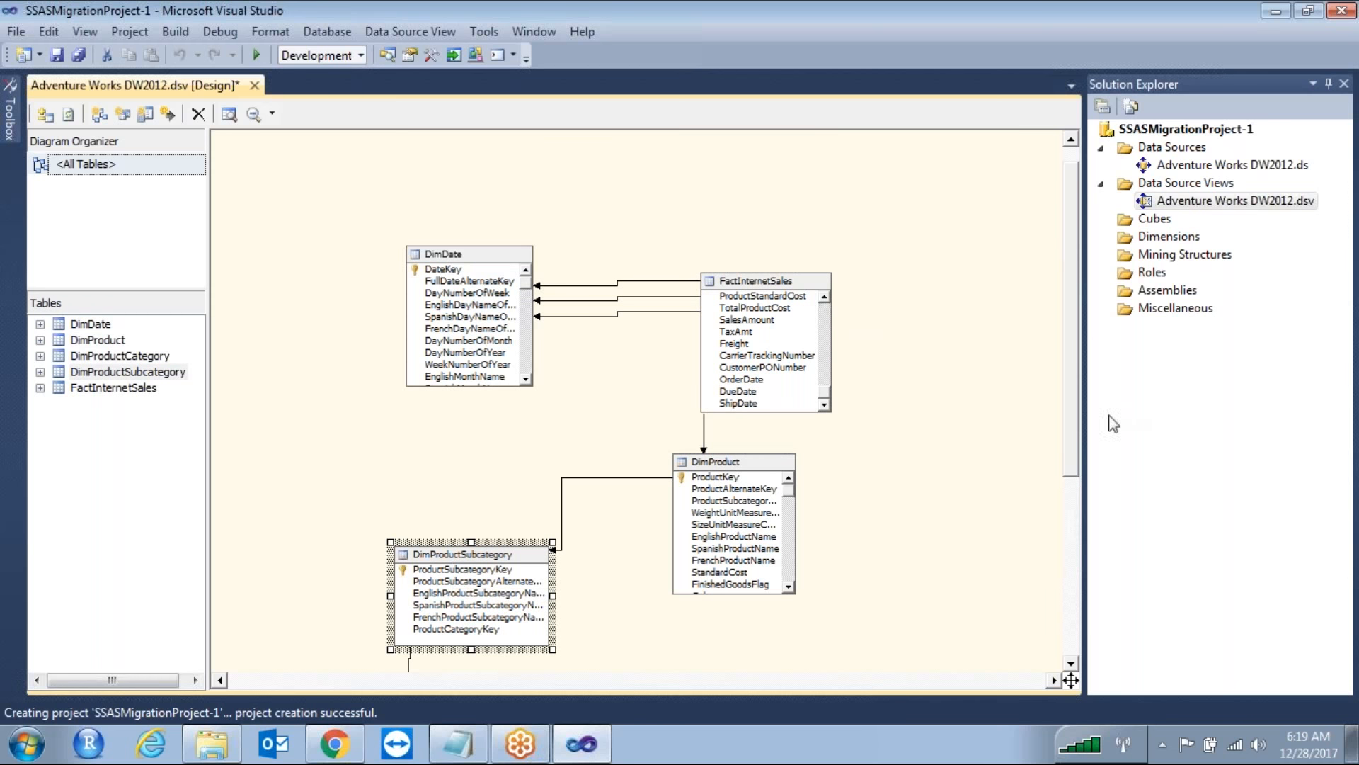
pyautogui.moveTo(1067, 470); pyautogui.dragTo(1069, 579)
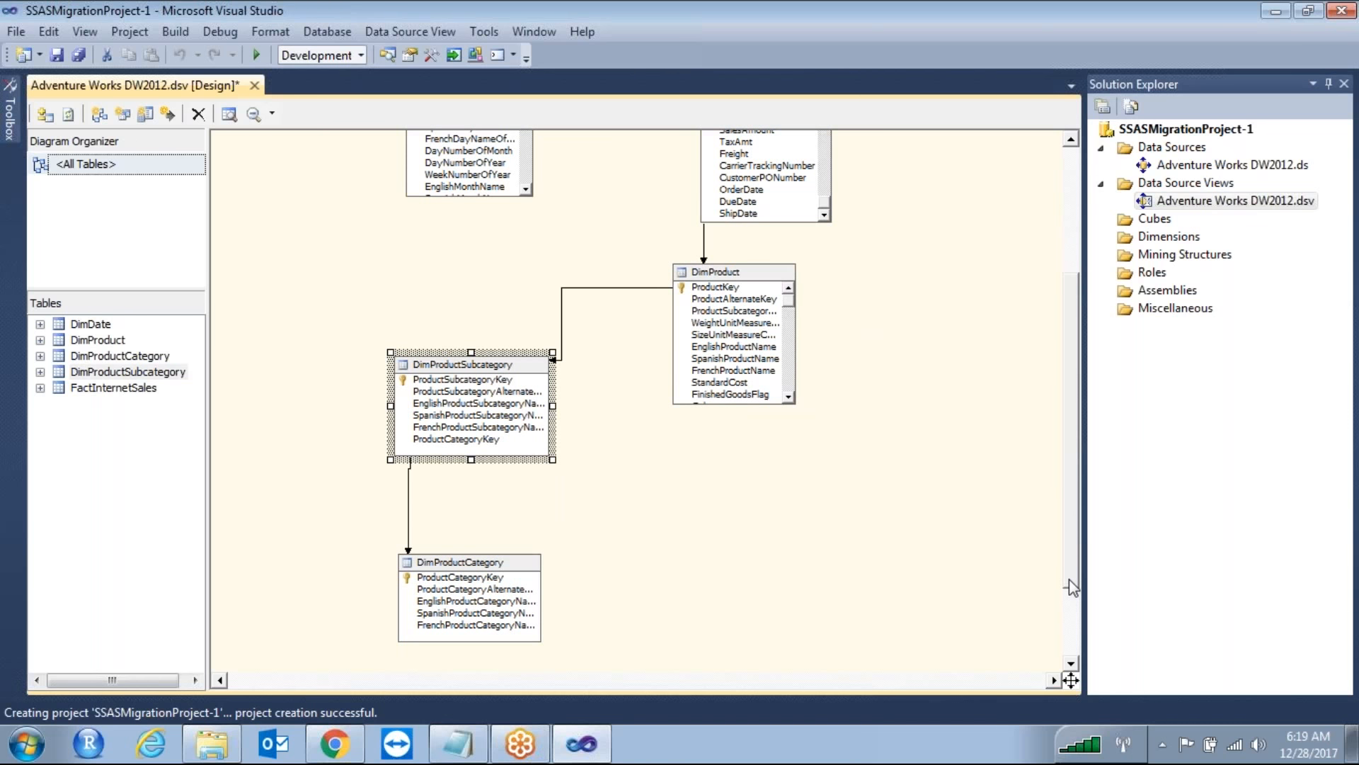
pyautogui.moveTo(1069, 579); pyautogui.dragTo(1069, 462)
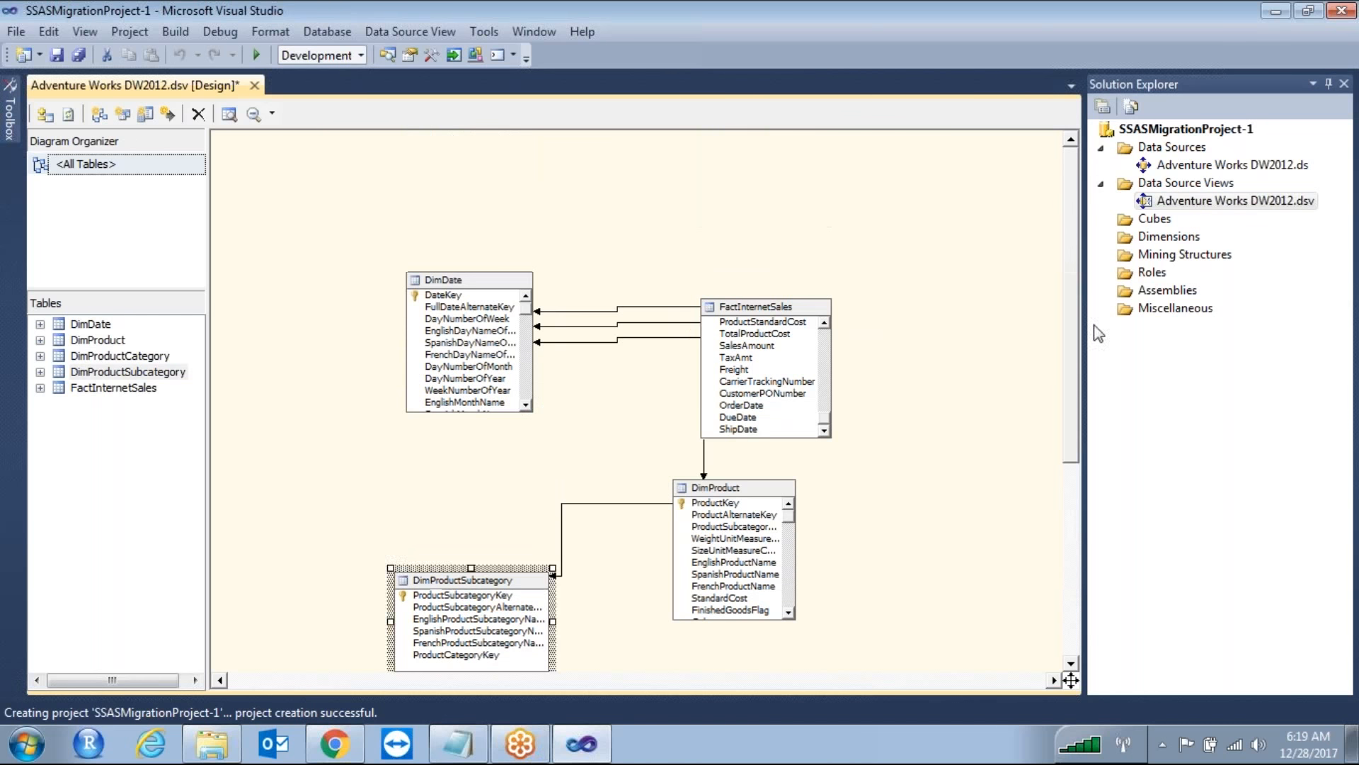
# Start a new cube from existing tables of the Adventure Works DW2012 view, with FactInternetSales as the only measure group table
pyautogui.rightClick(1157, 221)
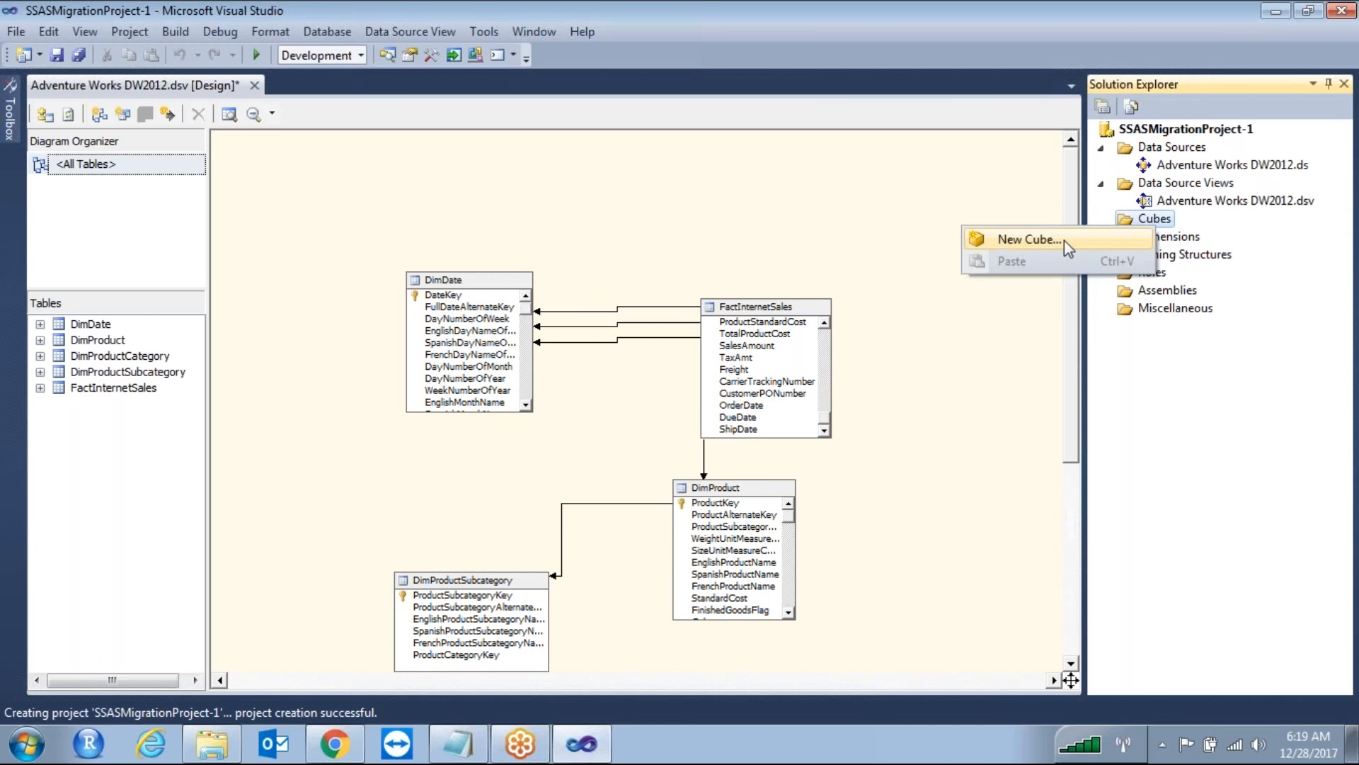
pyautogui.press('Escape')
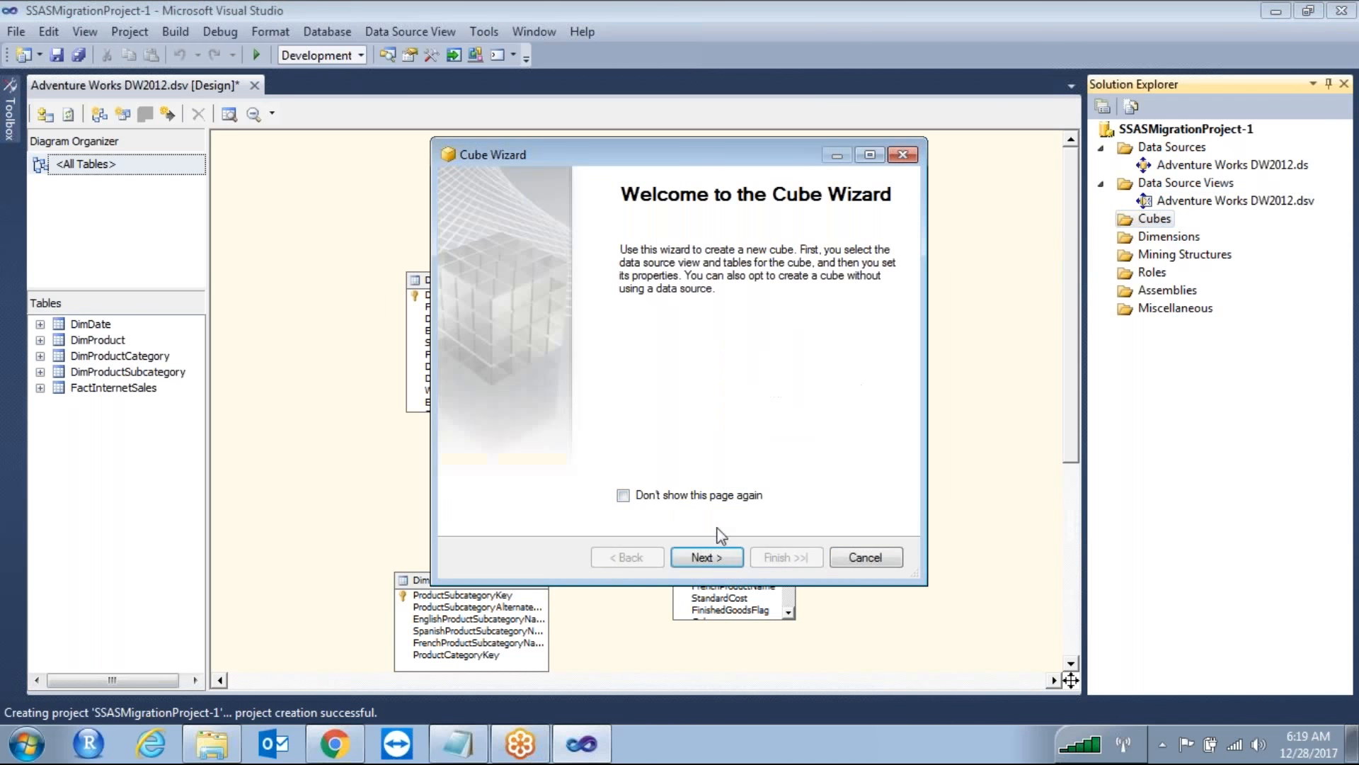
pyautogui.press('Return')
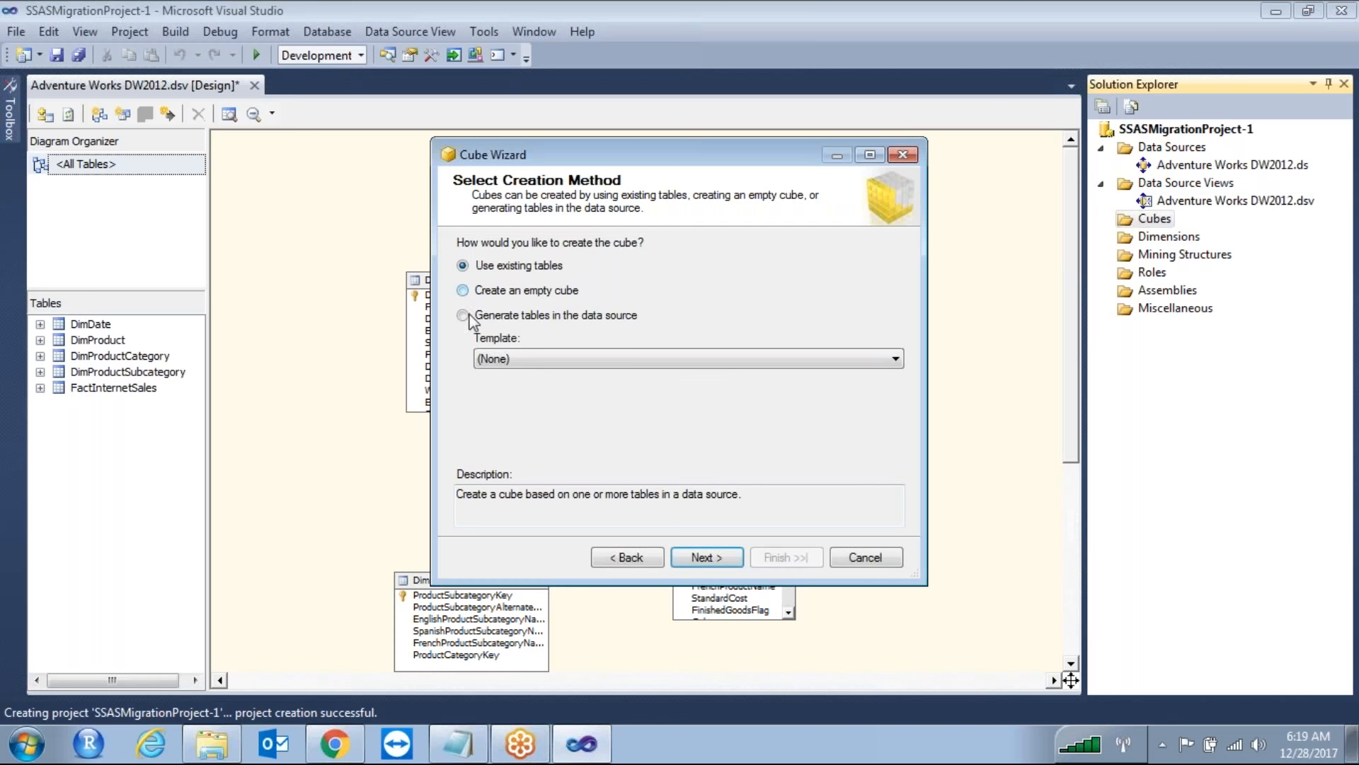
pyautogui.click(701, 556)
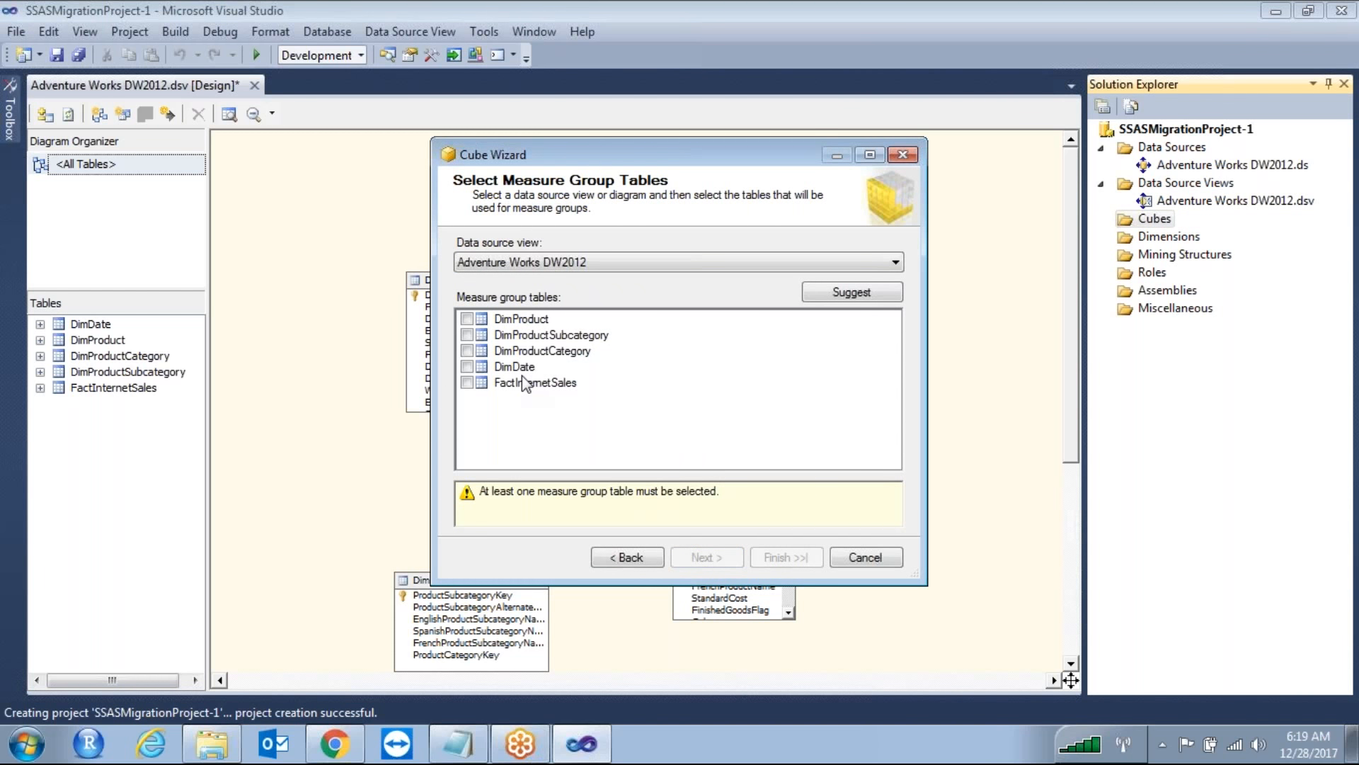
pyautogui.click(468, 383)
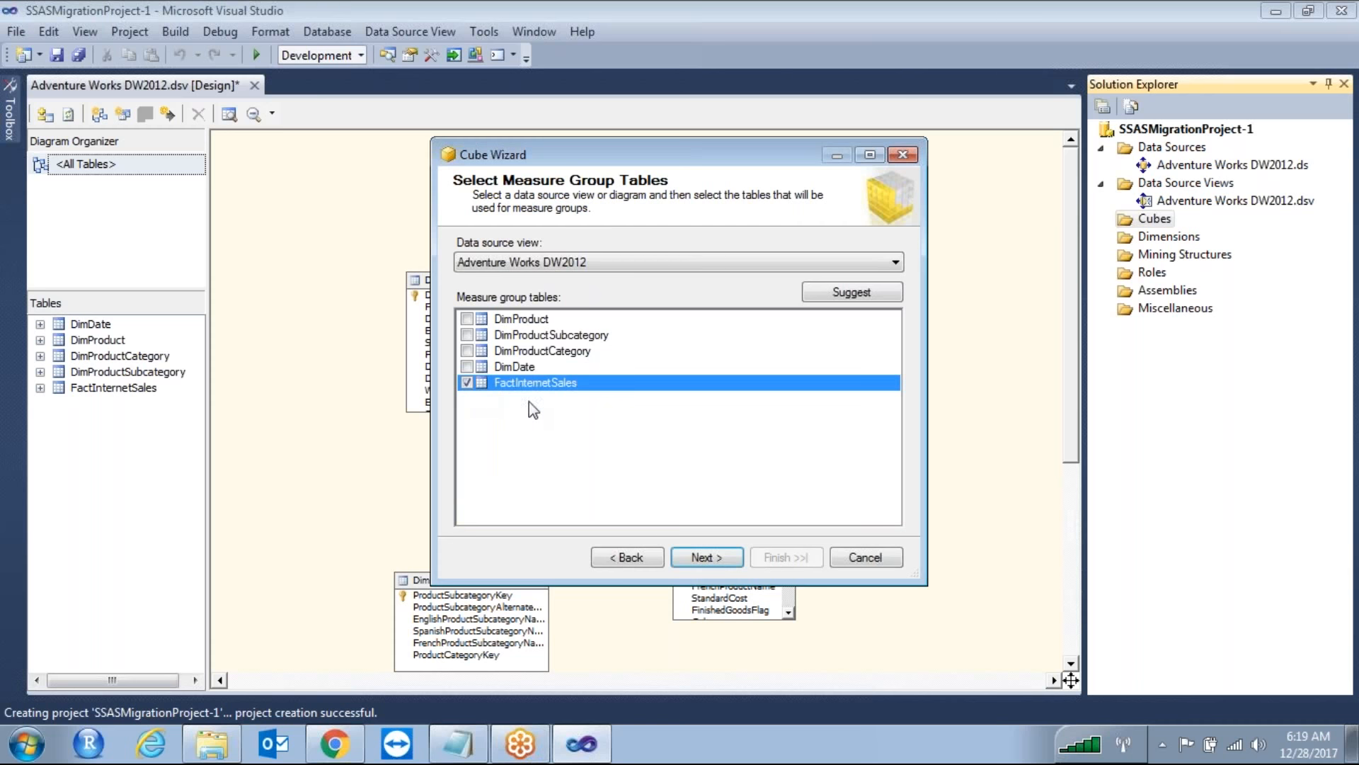
pyautogui.click(722, 558)
# Limit the cube's measures to Order Quantity, Unit Price and Sales Amount
pyautogui.moveTo(888, 296); pyautogui.dragTo(885, 245)
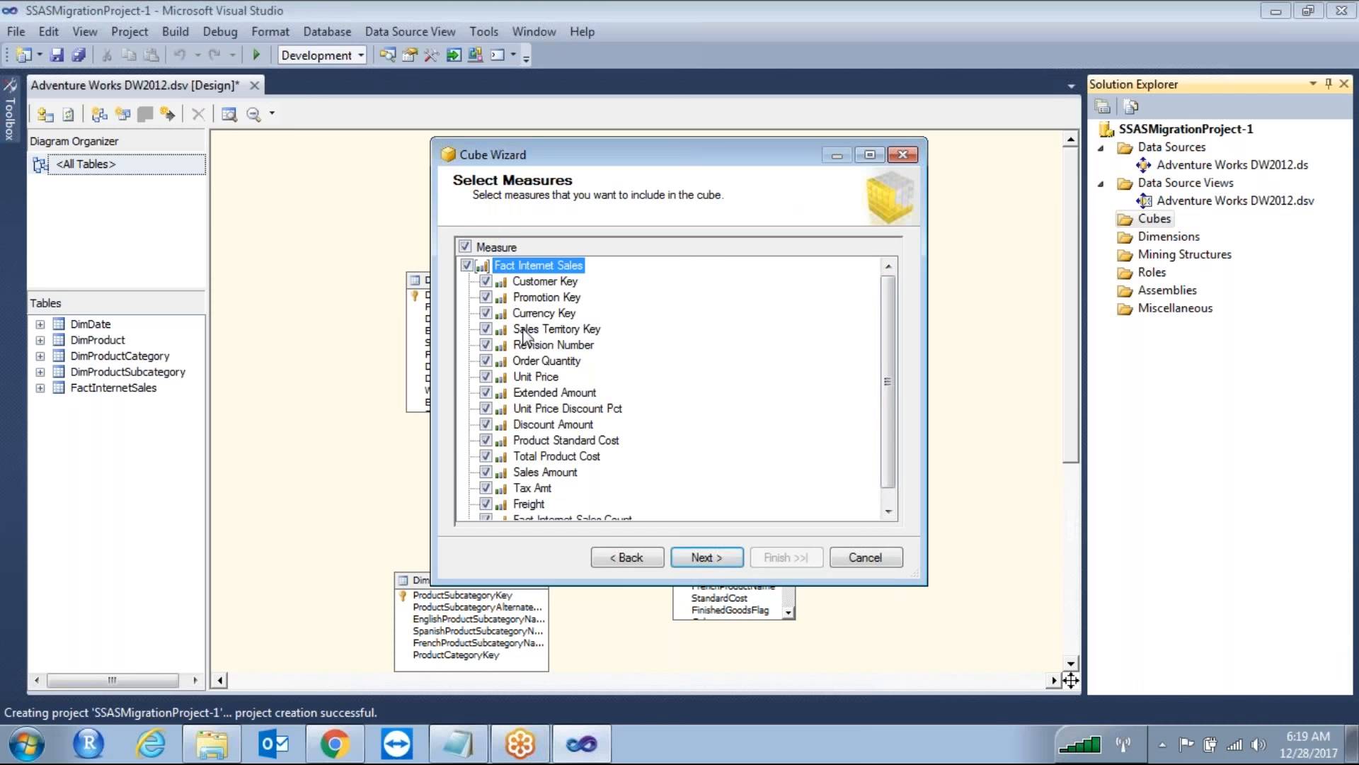
pyautogui.click(464, 248)
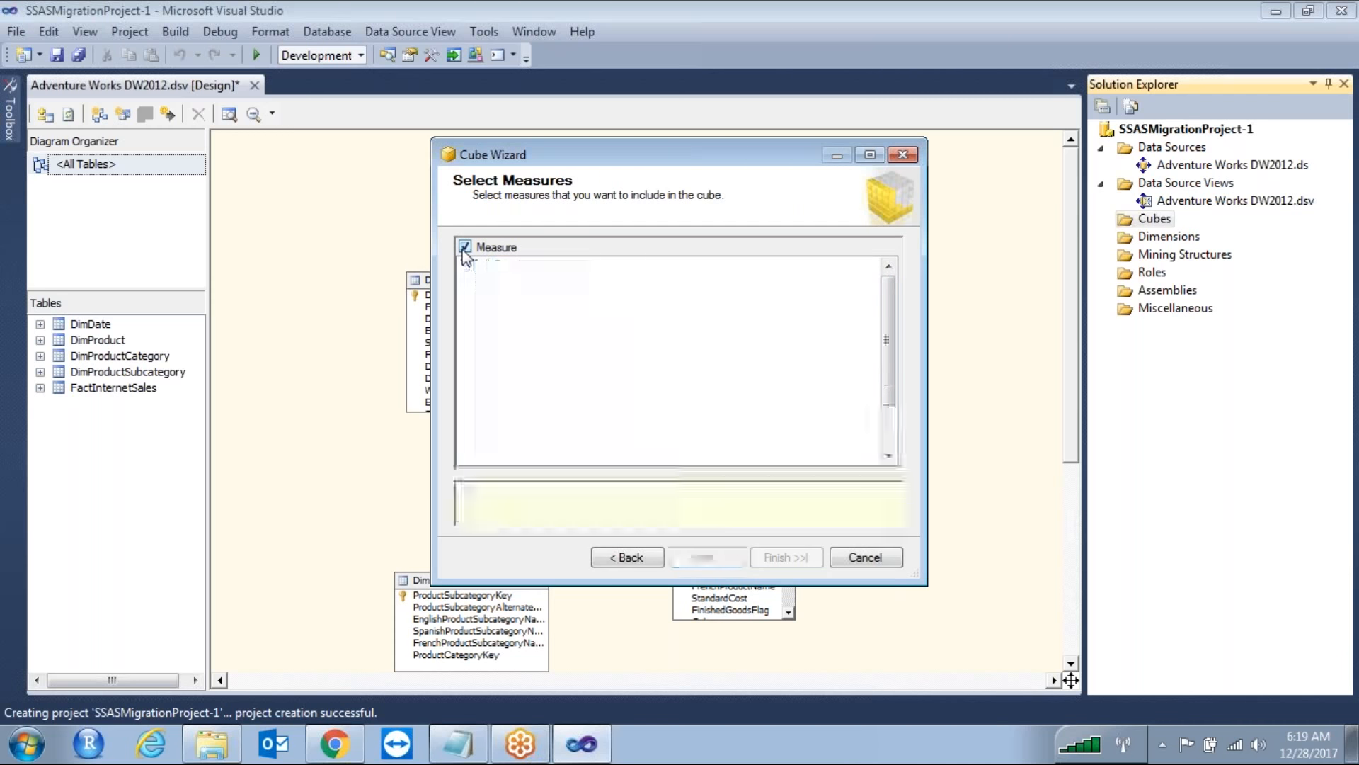
pyautogui.moveTo(885, 358); pyautogui.dragTo(893, 438)
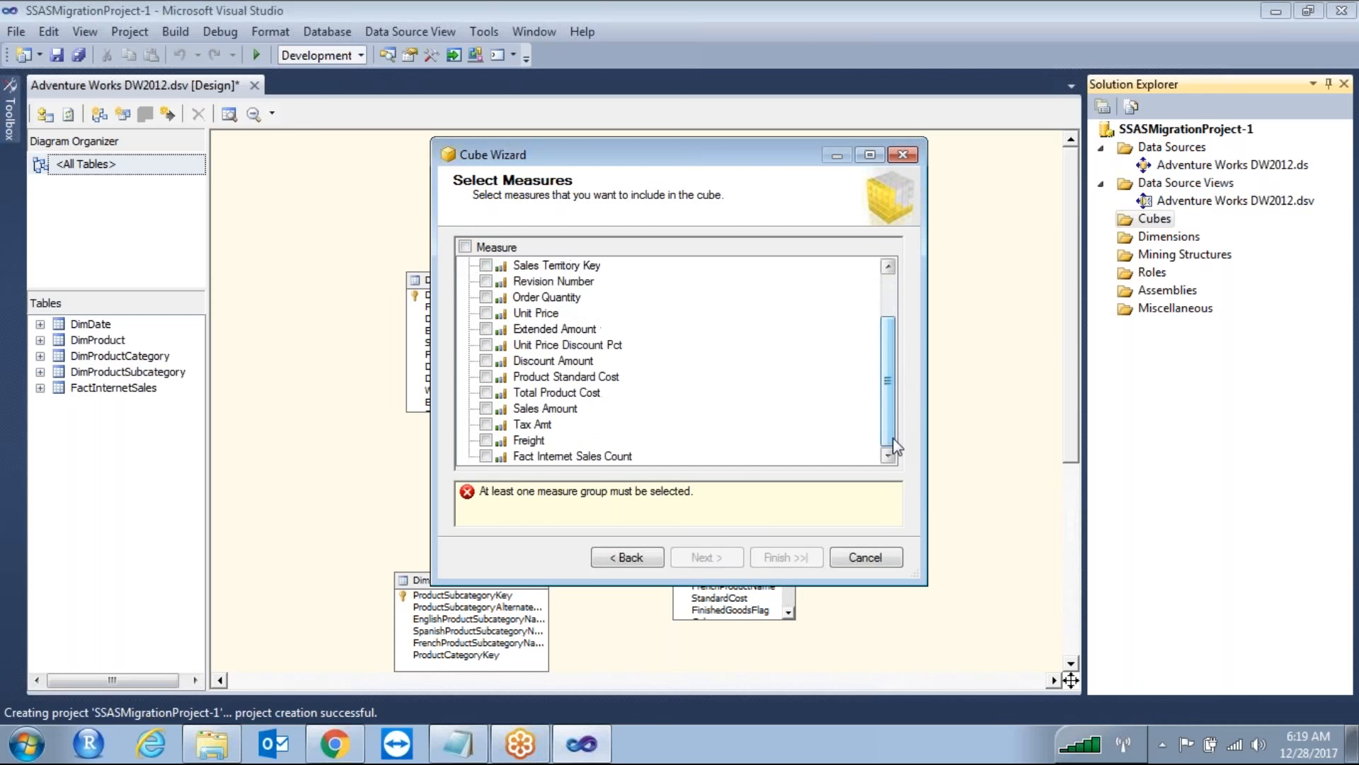
pyautogui.click(487, 409)
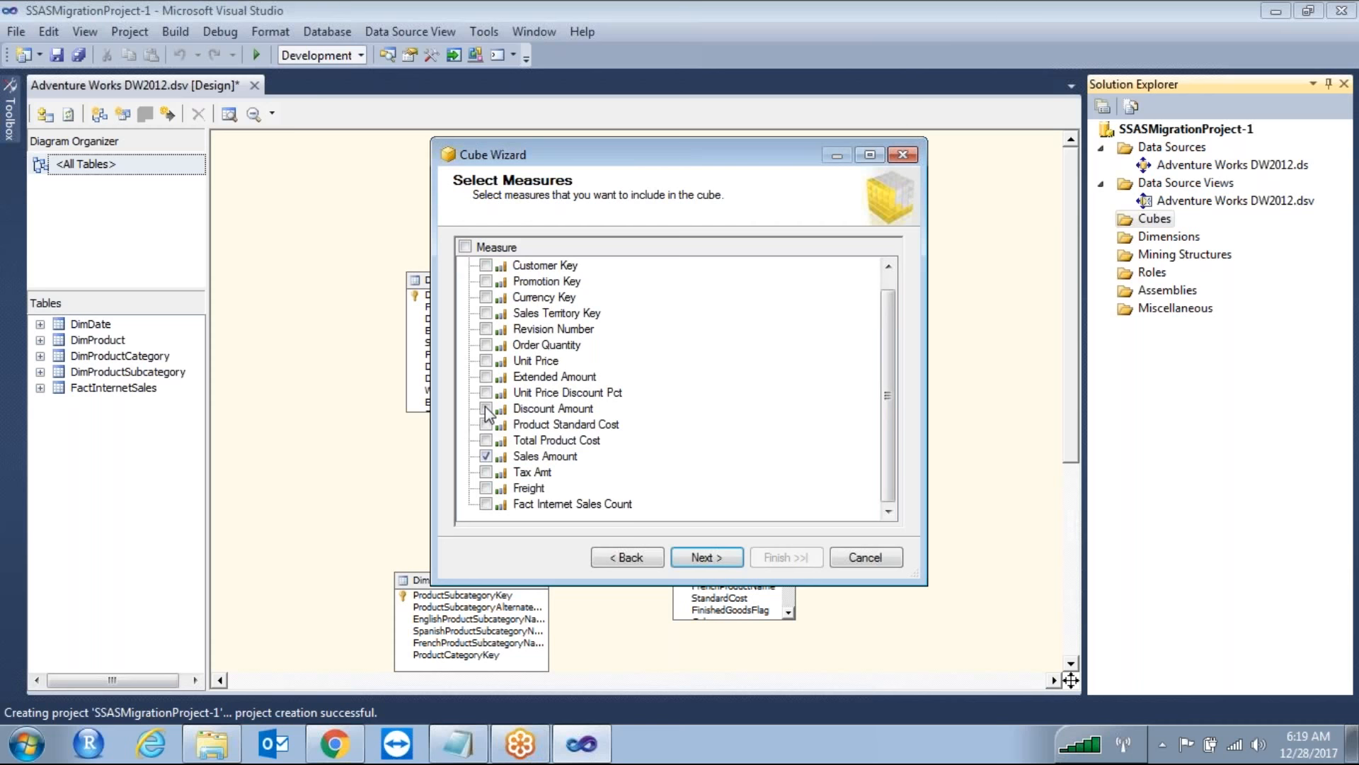
pyautogui.click(486, 344)
pyautogui.click(486, 360)
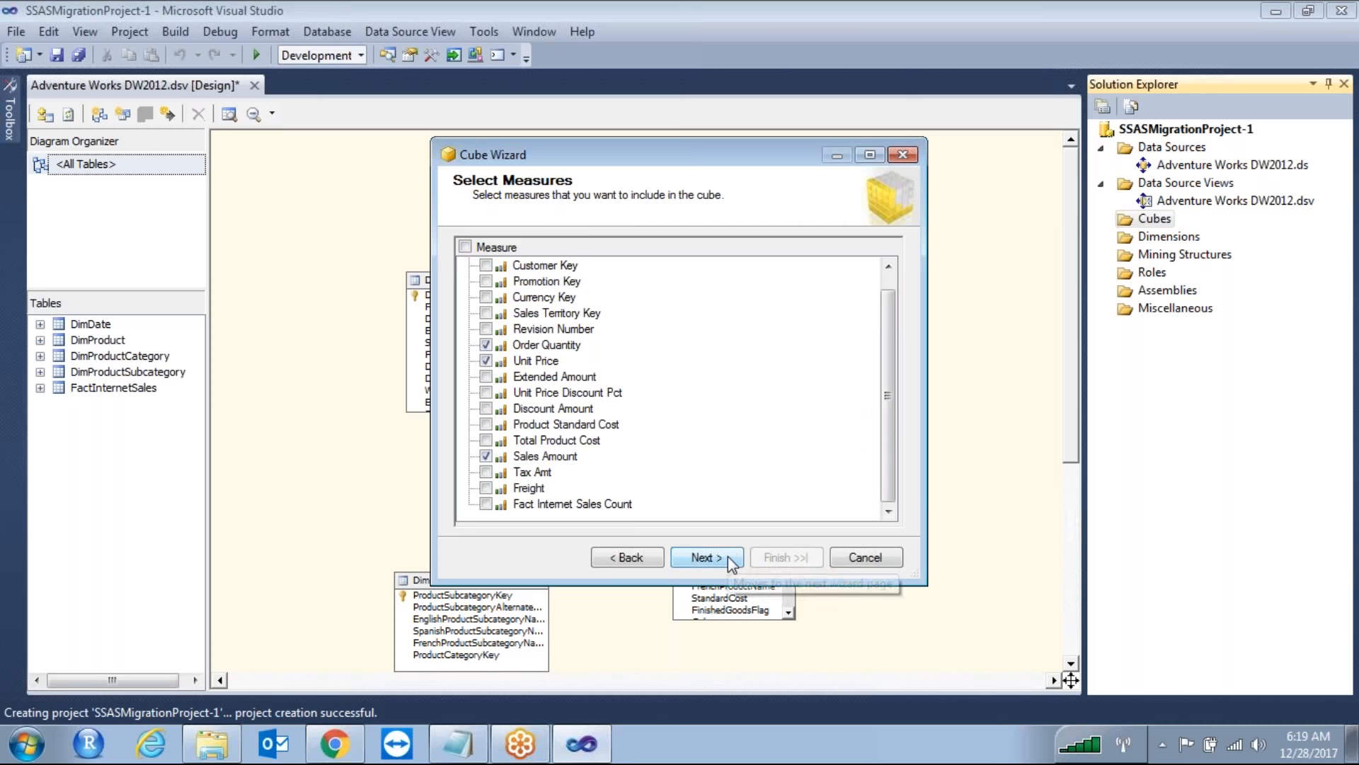
pyautogui.click(706, 557)
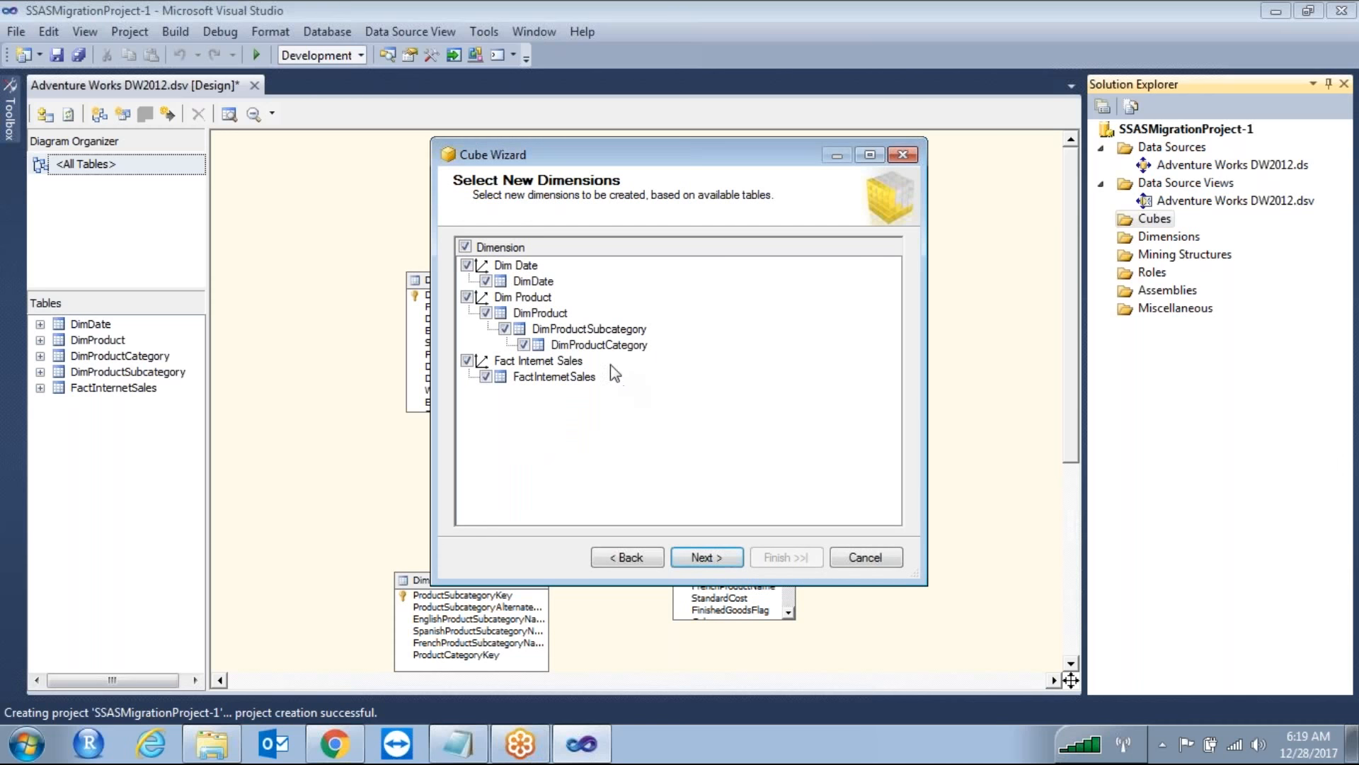
# Include only Dim Date as a new dimension and finish the cube with the name Adventure Works DW2012
pyautogui.click(465, 247)
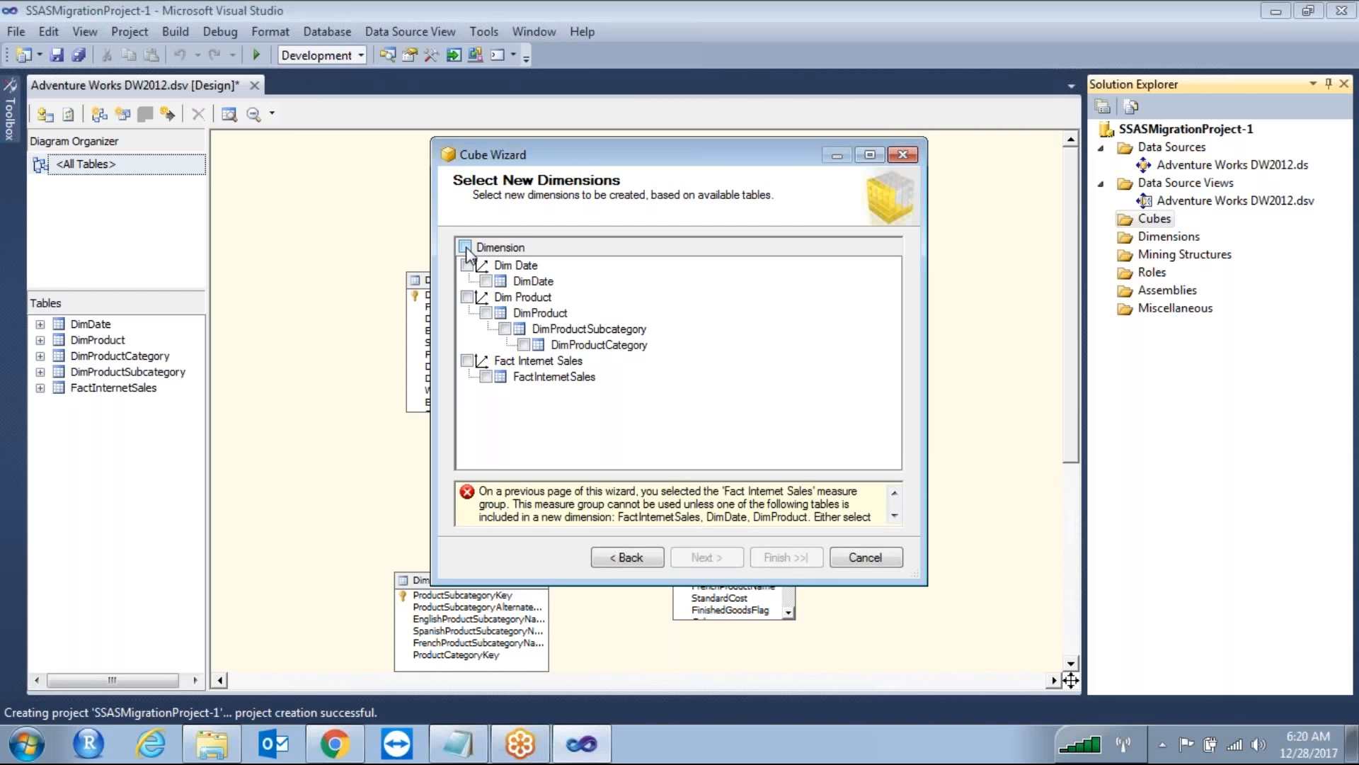
pyautogui.click(466, 265)
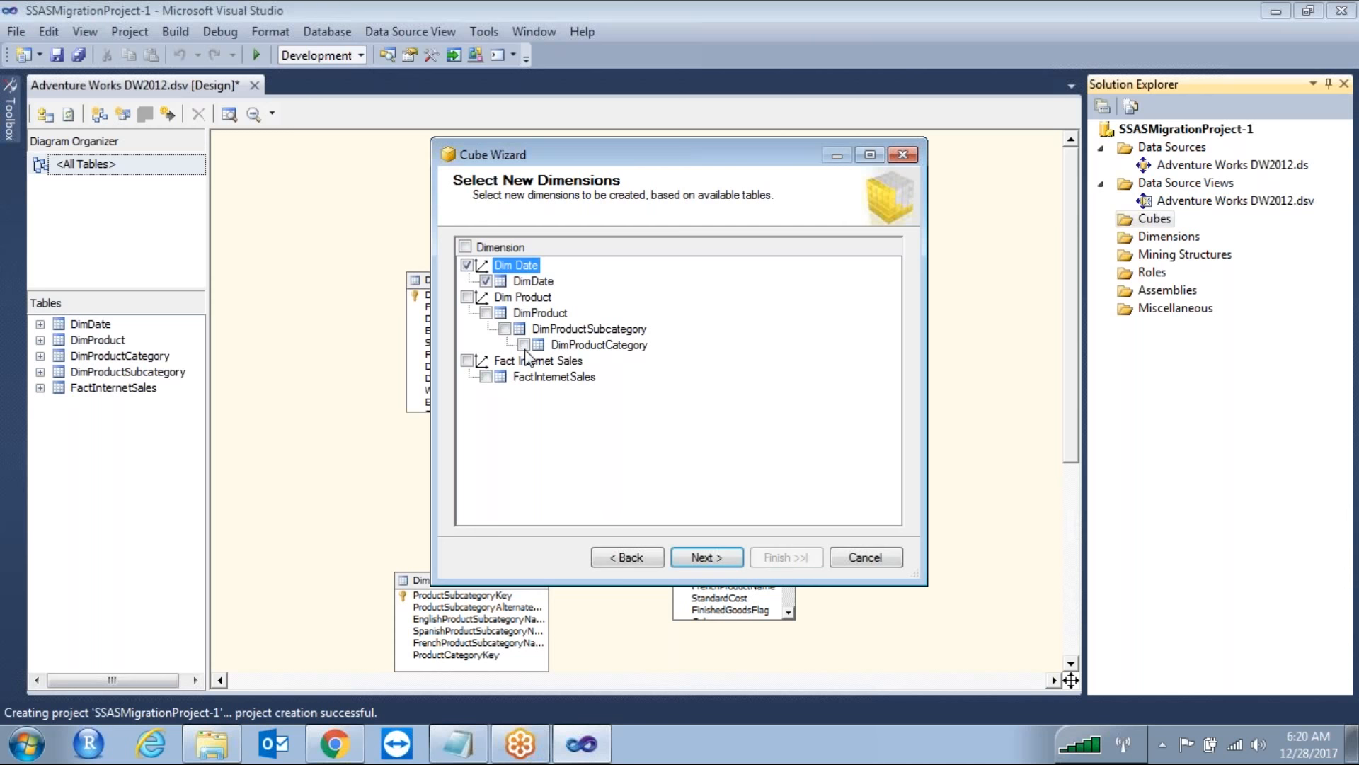
pyautogui.click(467, 296)
pyautogui.click(465, 246)
pyautogui.click(465, 246)
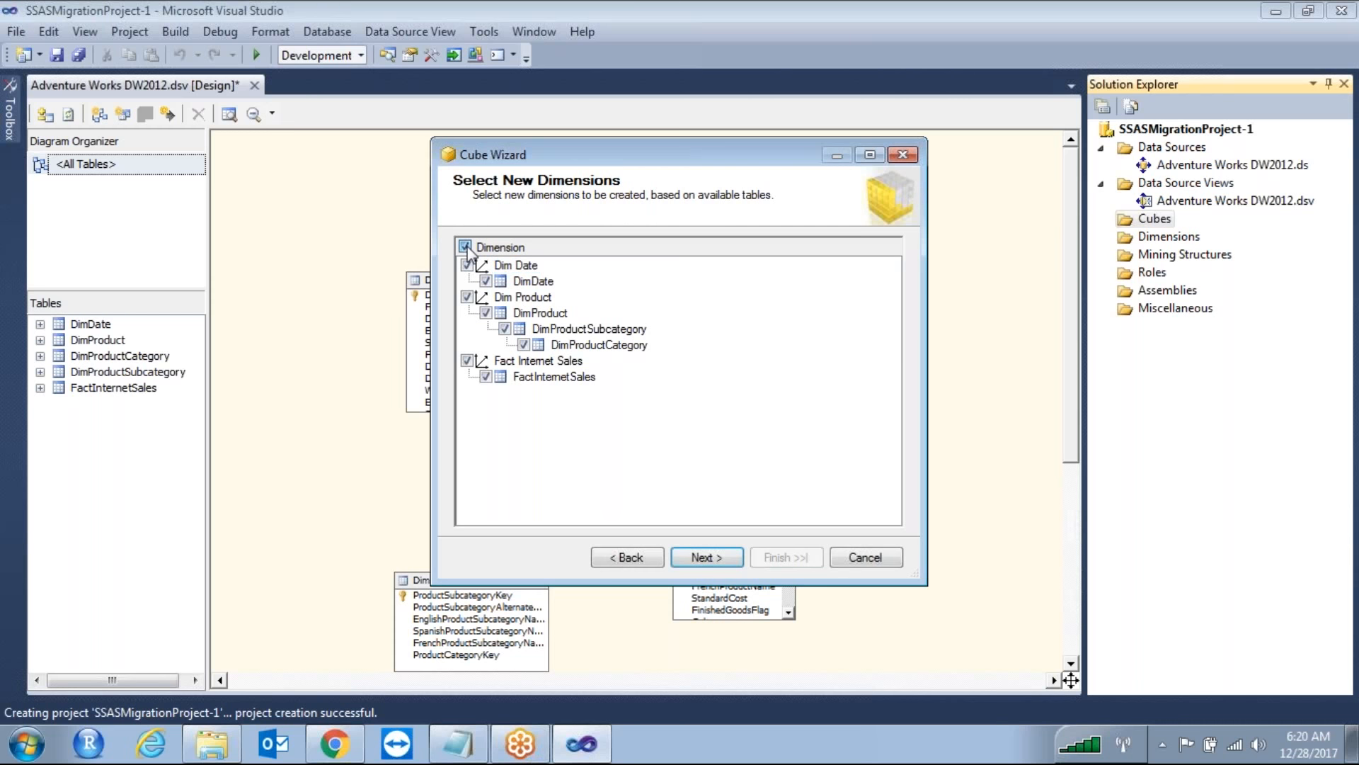
pyautogui.click(466, 265)
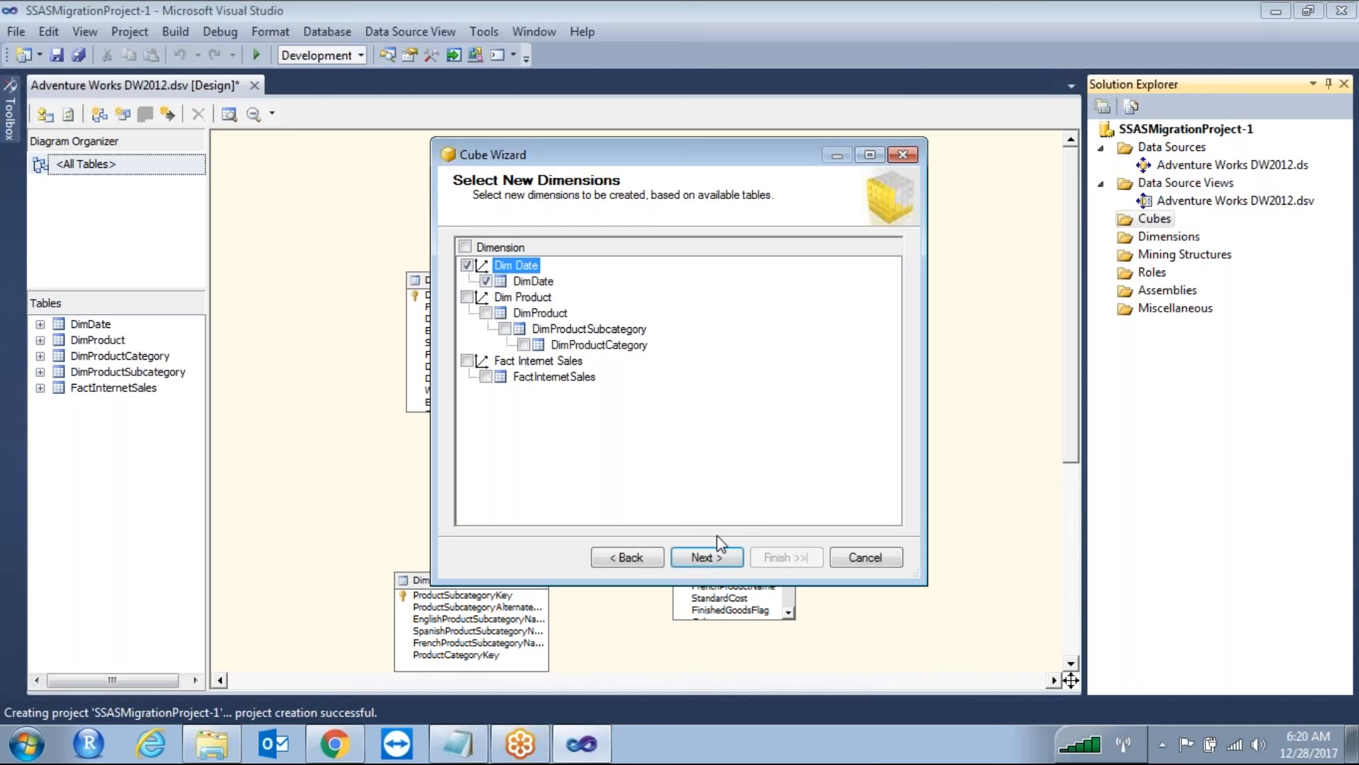
pyautogui.click(704, 557)
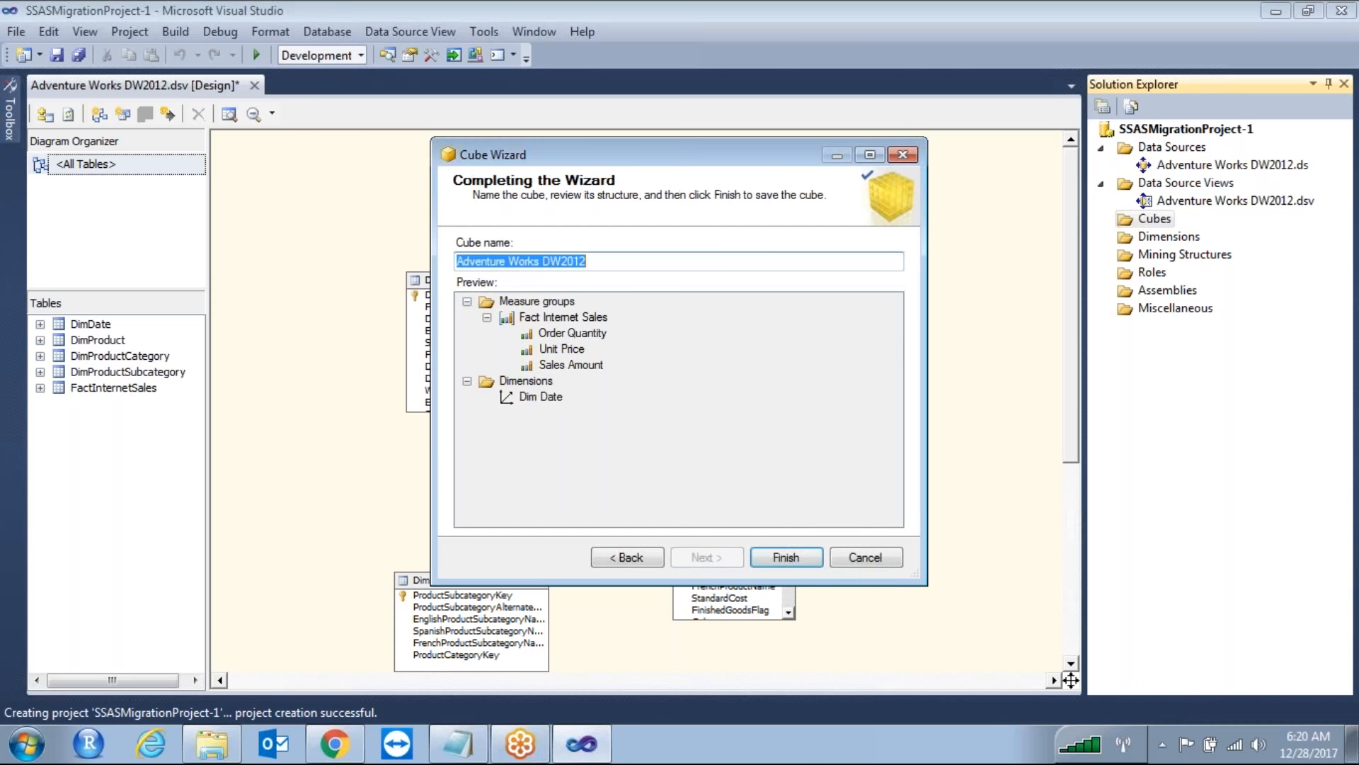
pyautogui.click(775, 558)
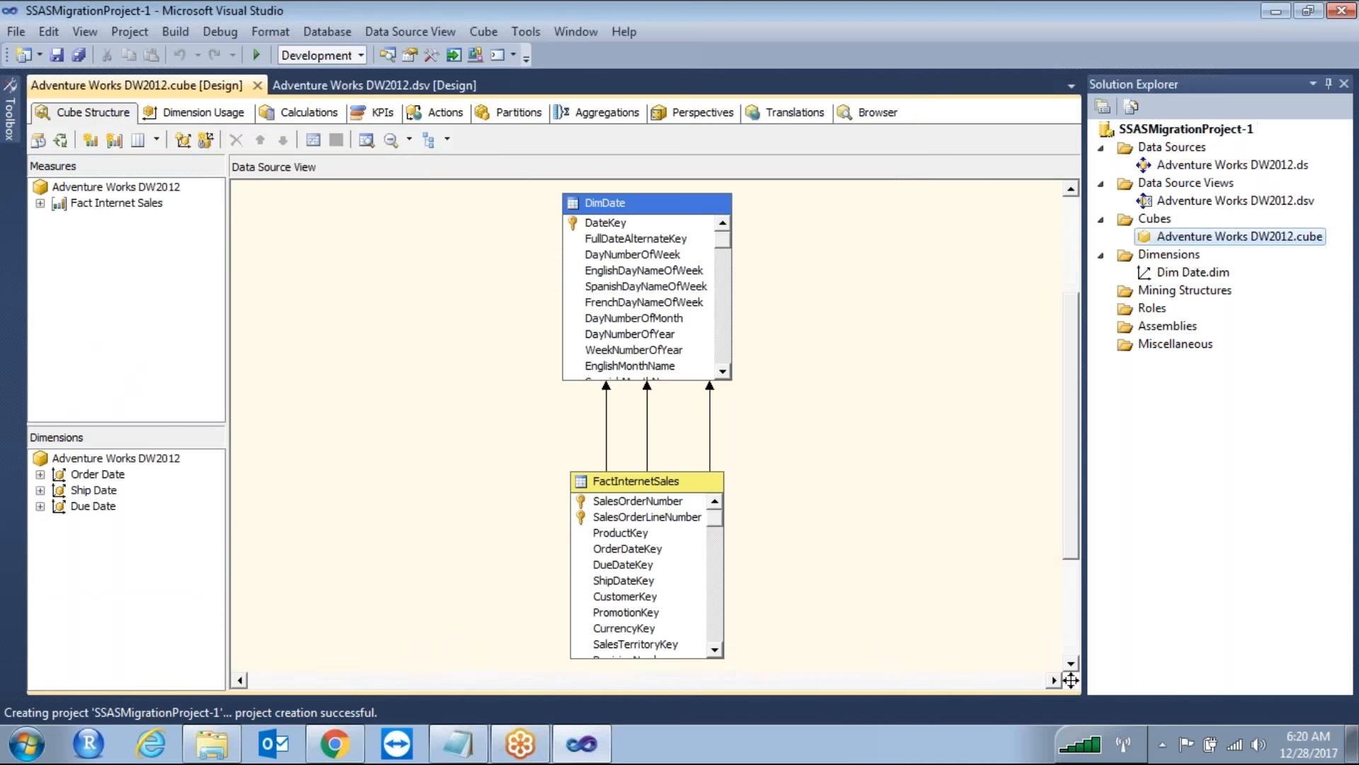
# Review the measures in the cube's Fact Internet Sales group and the dimensions created from Dim Date
pyautogui.click(156, 204)
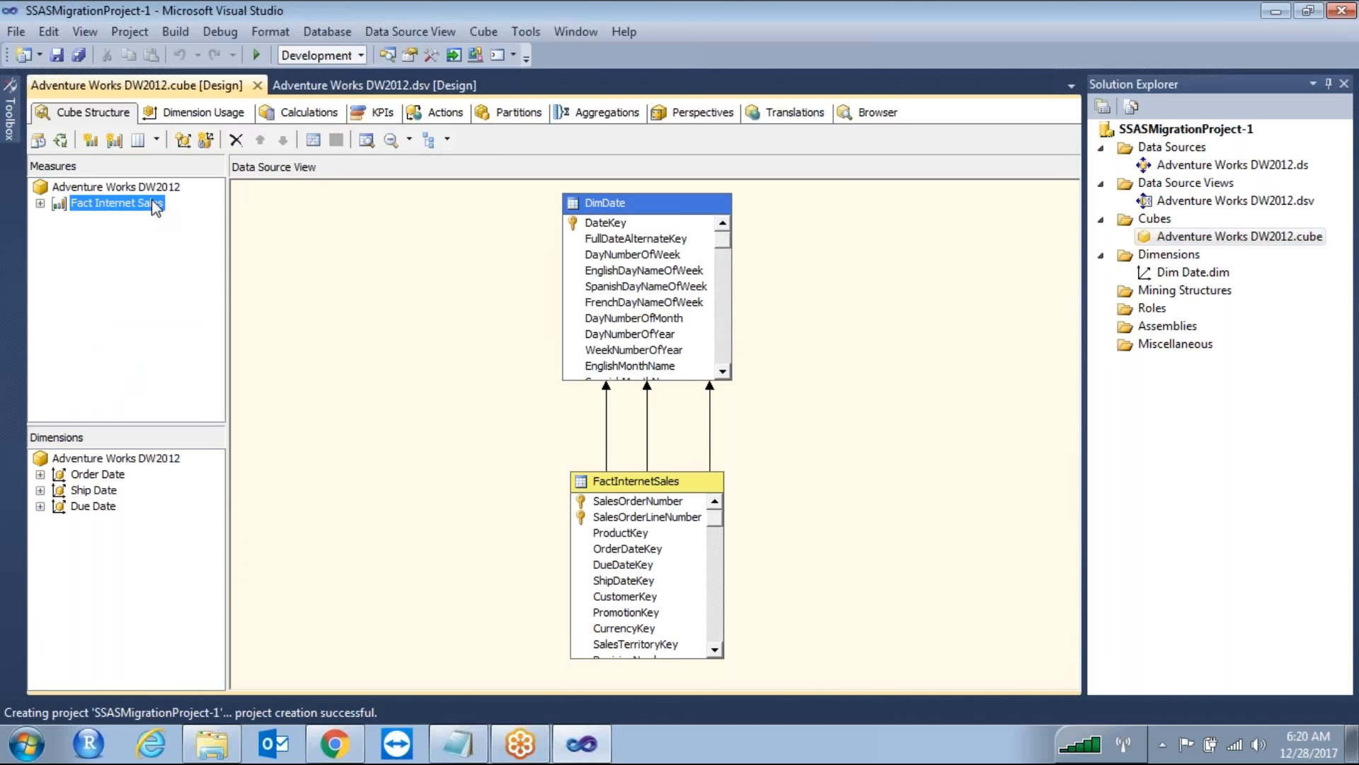
pyautogui.click(40, 203)
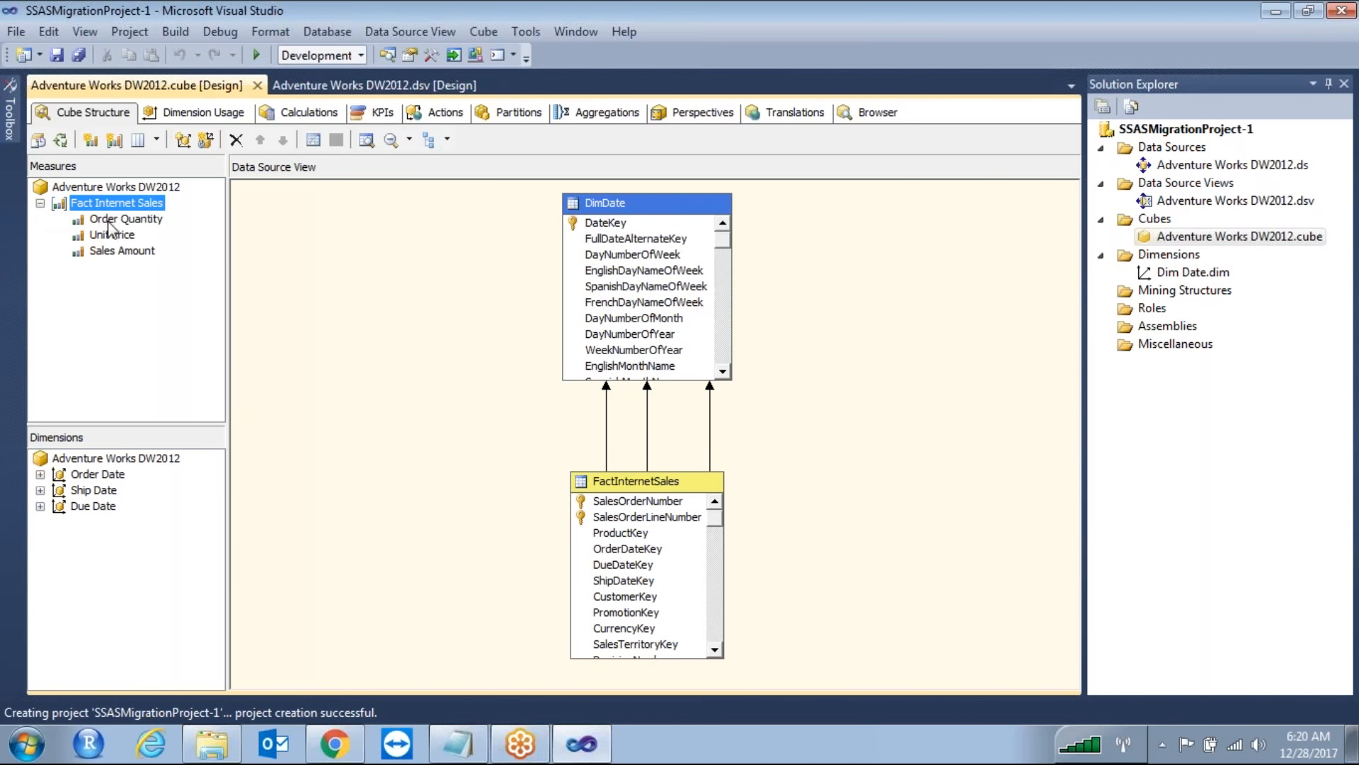
pyautogui.click(40, 204)
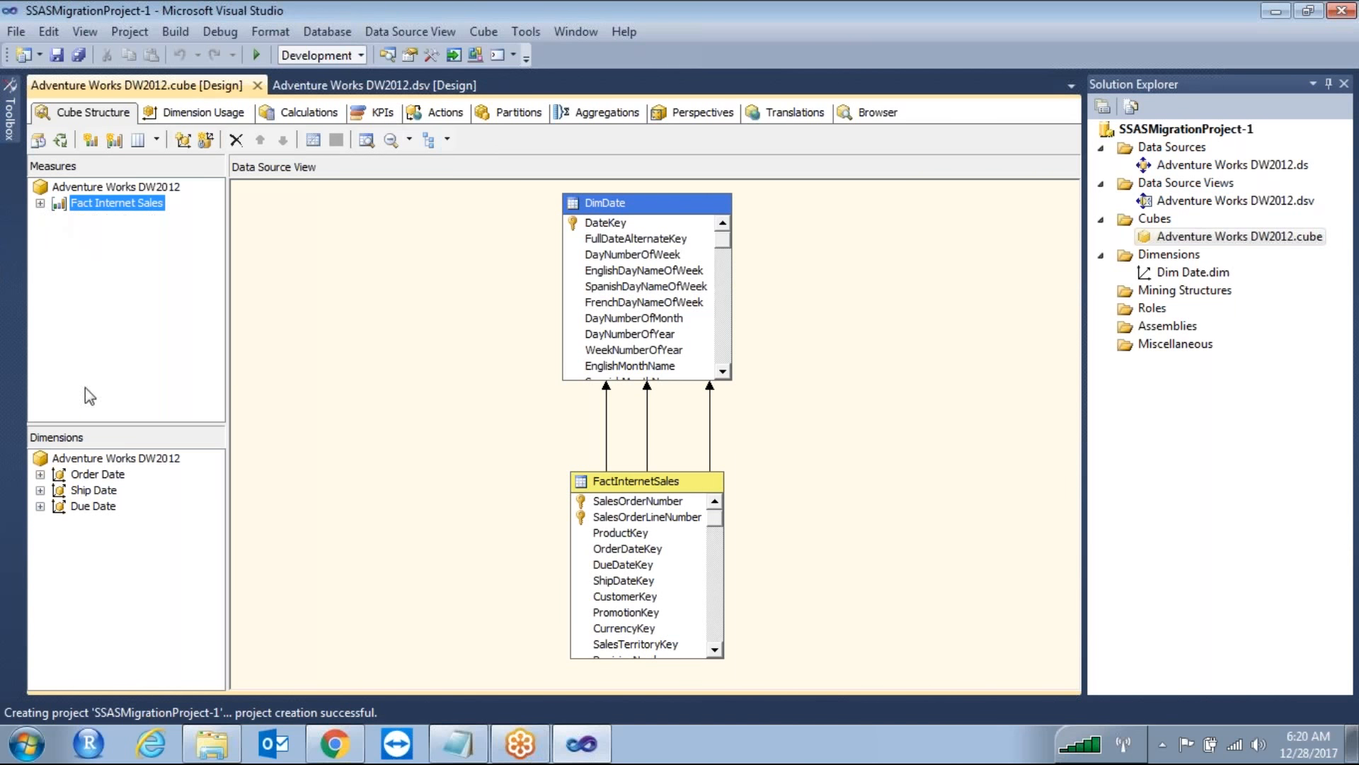
pyautogui.click(120, 459)
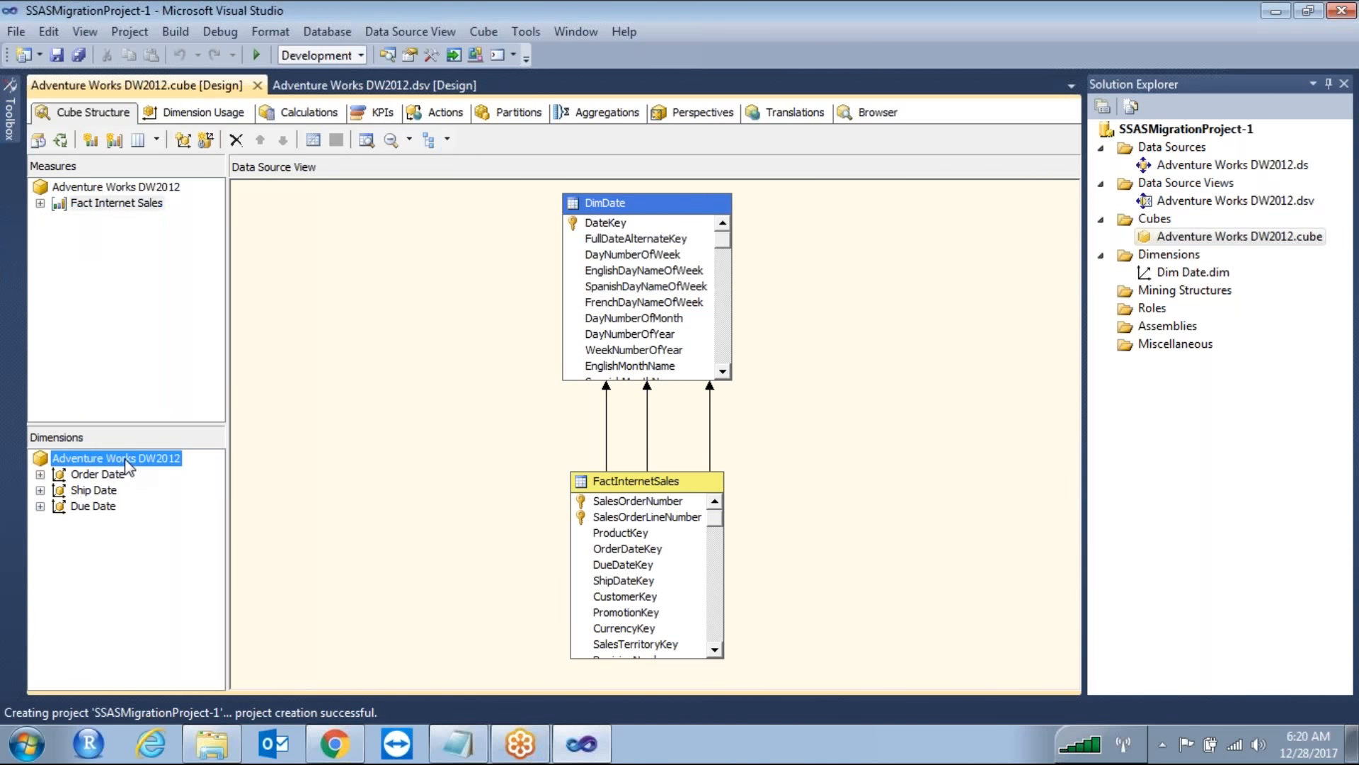
pyautogui.click(1205, 275)
# Start a new dimension from an existing table, with DimProduct as the main table and ProductKey as key and name column
pyautogui.rightClick(1181, 257)
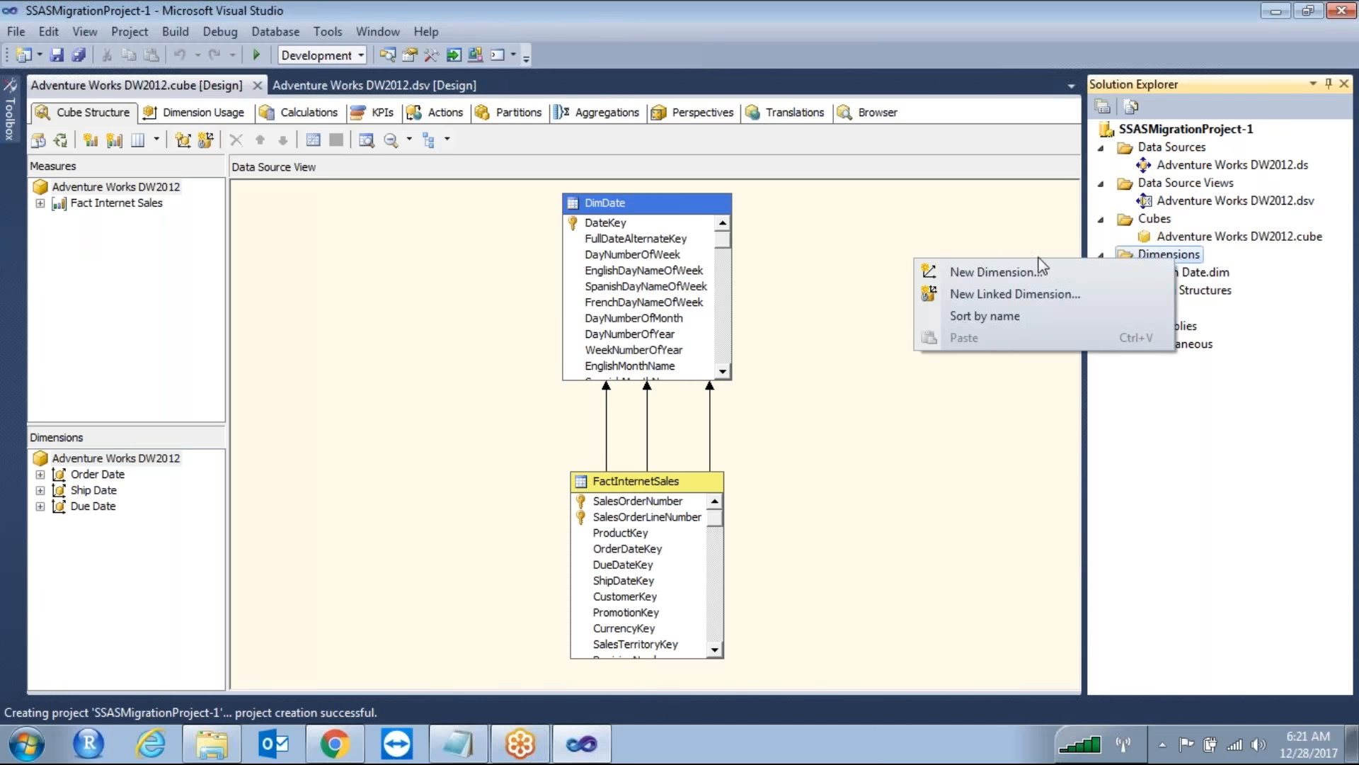
pyautogui.click(1021, 269)
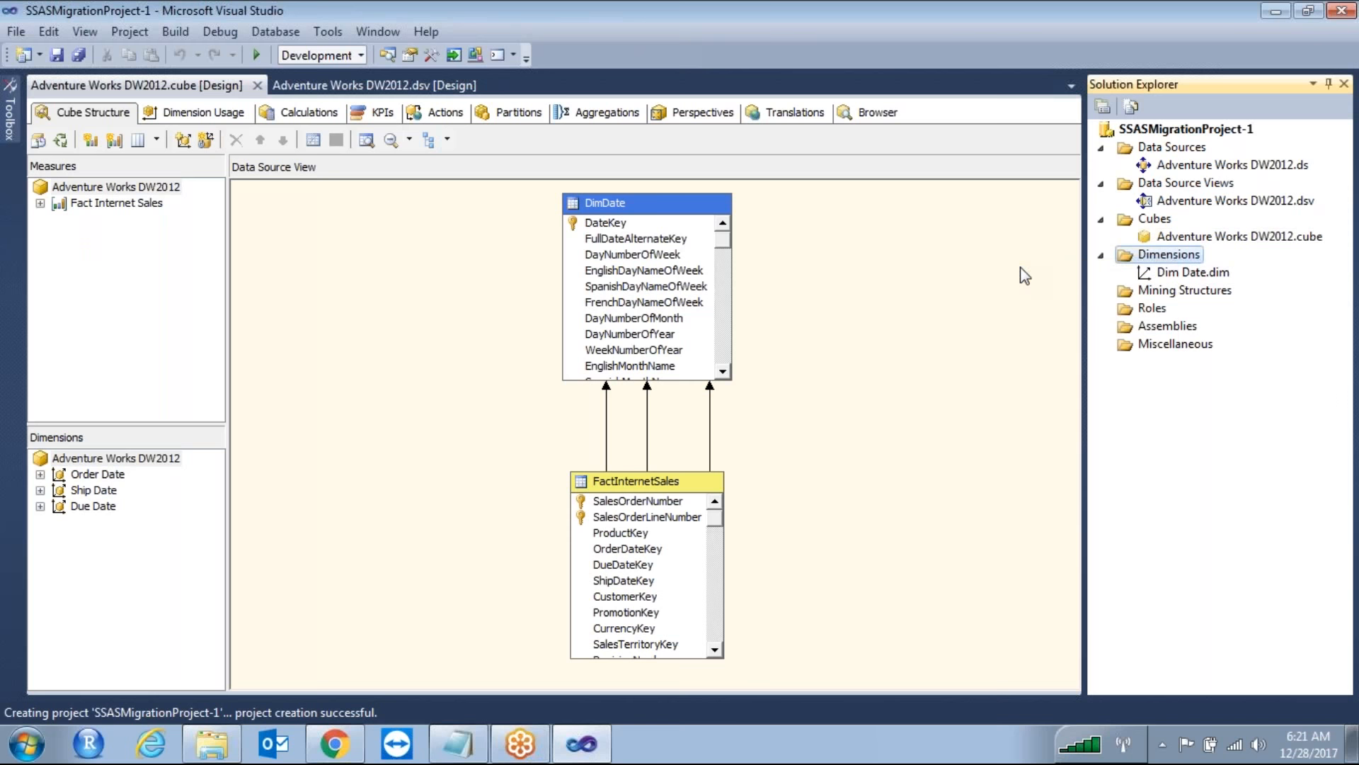
pyautogui.click(723, 560)
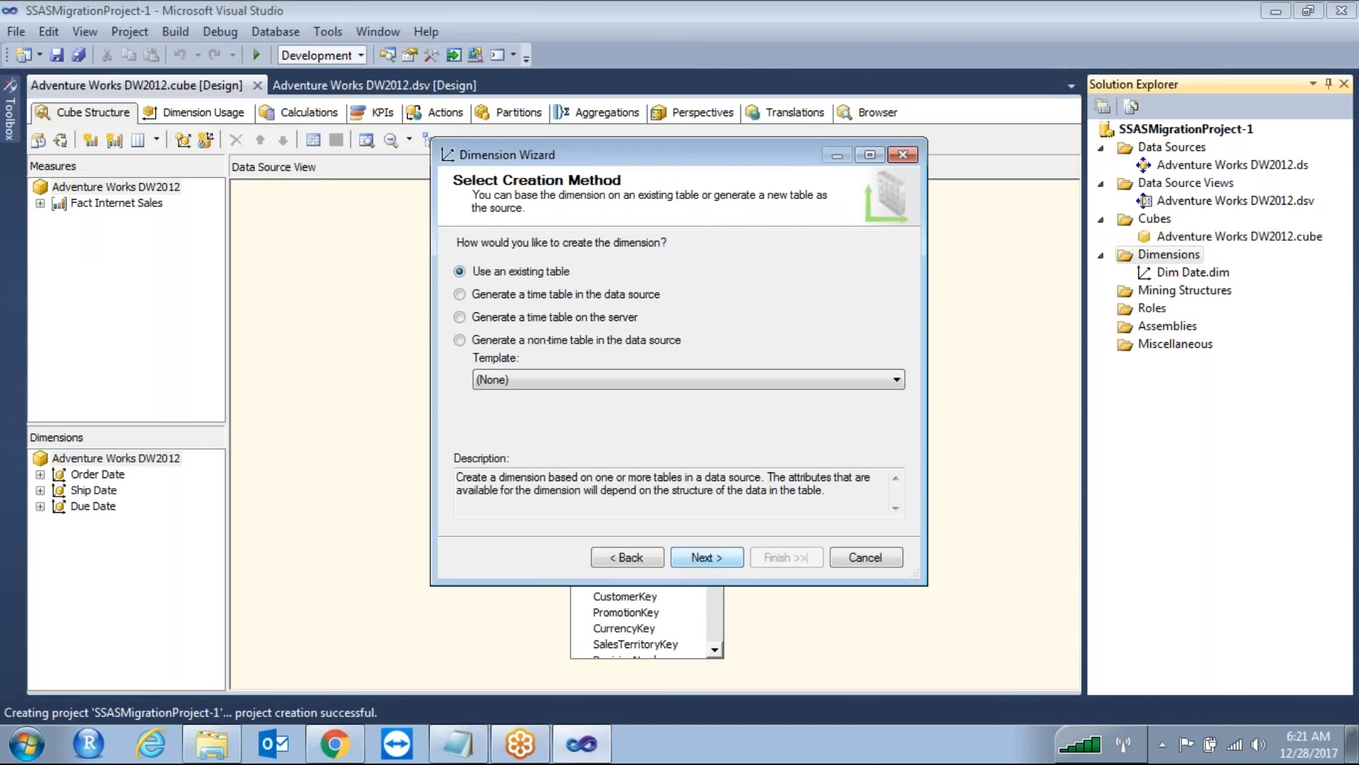
pyautogui.click(707, 557)
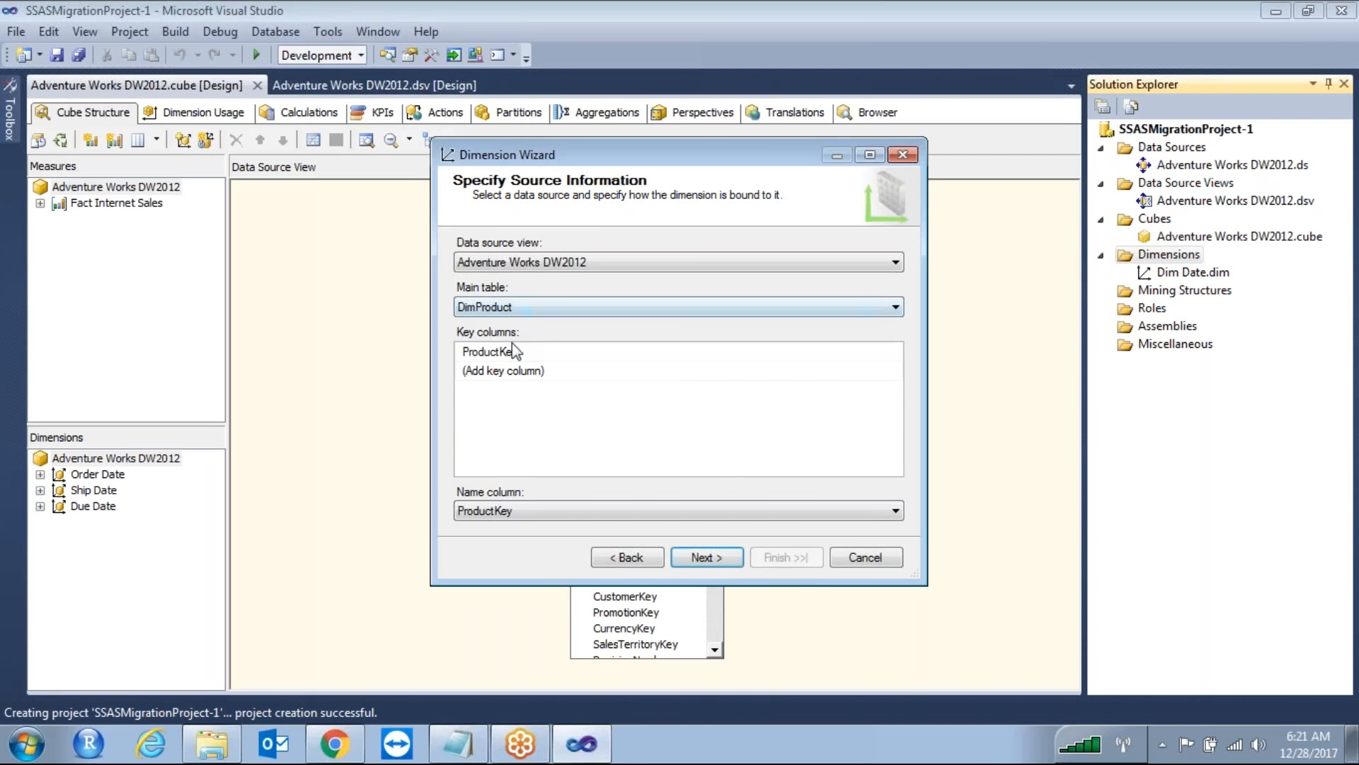
pyautogui.click(522, 363)
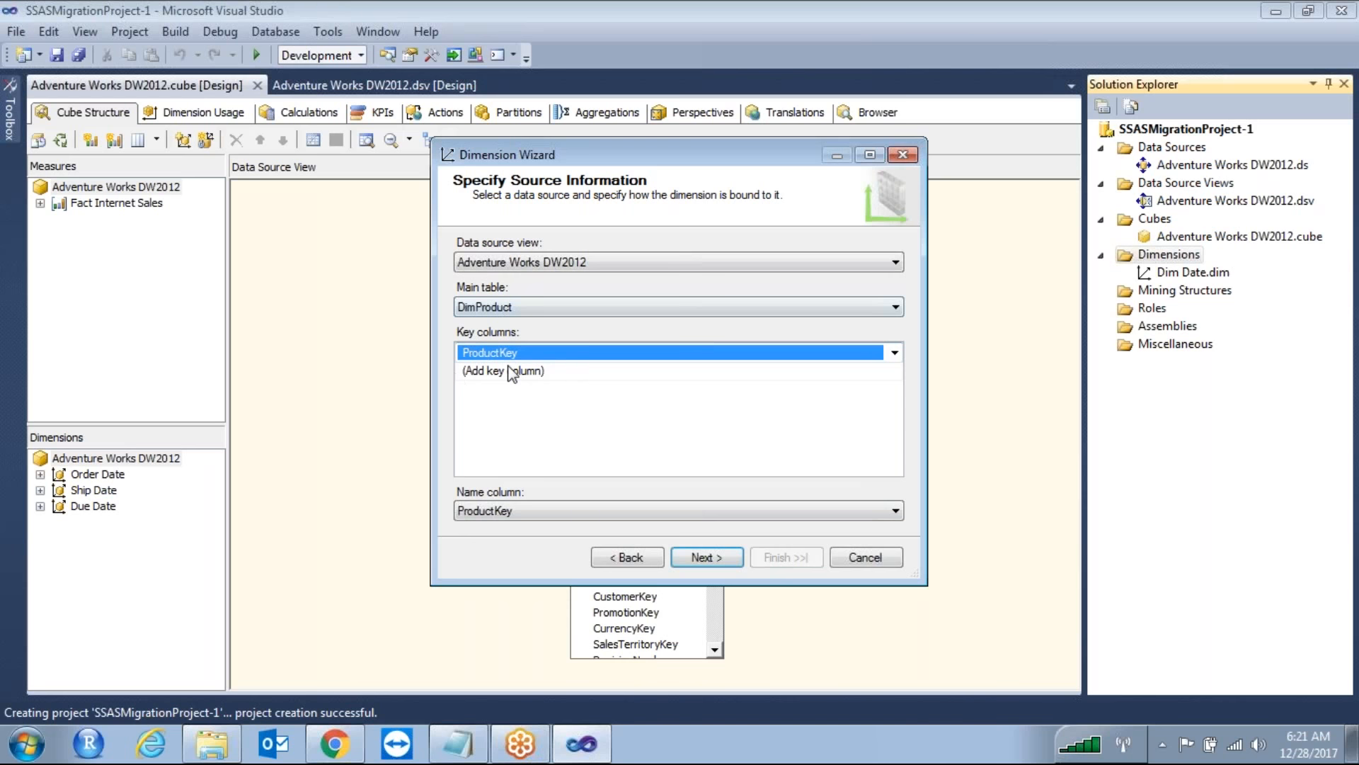
pyautogui.click(719, 558)
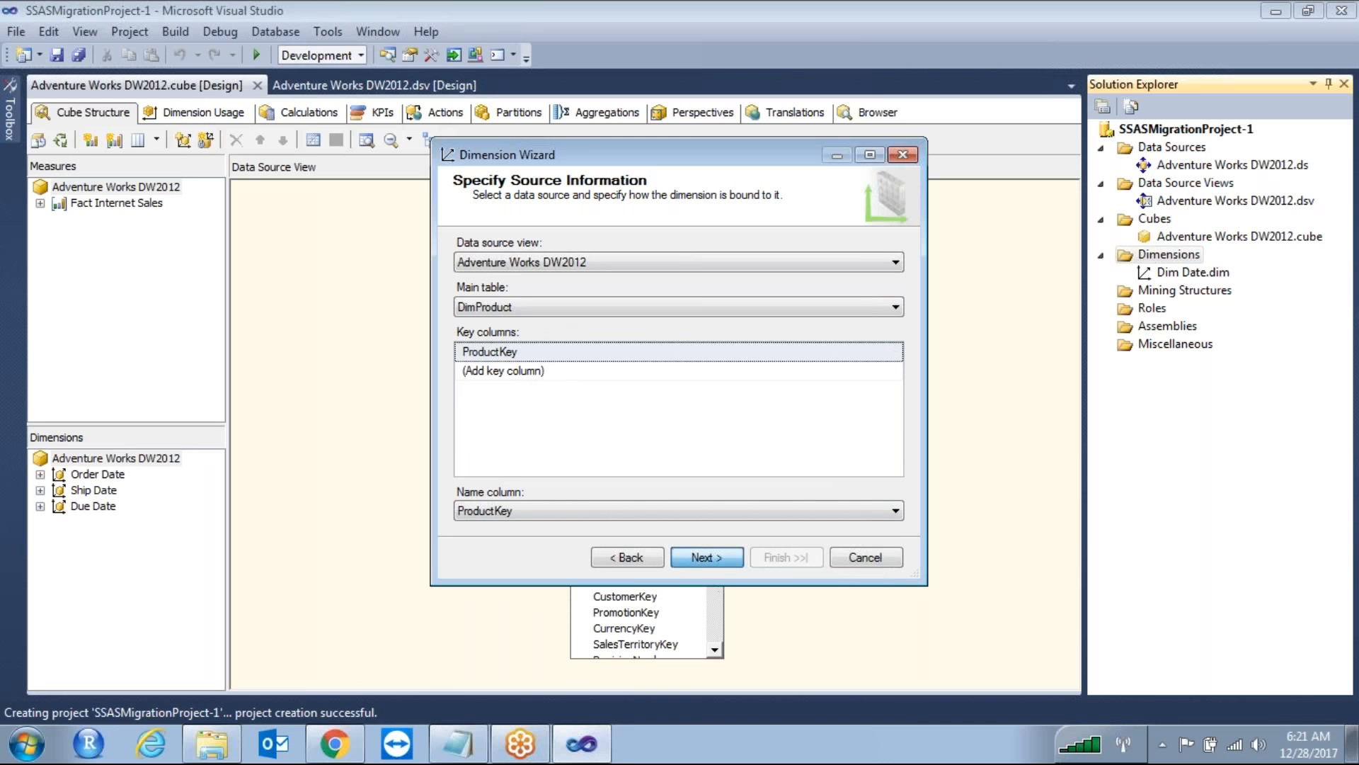
# Exclude the related DimProductSubcategory table, keep the default key attributes, finish the dimension as Dim Product and close its designer
pyautogui.click(464, 262)
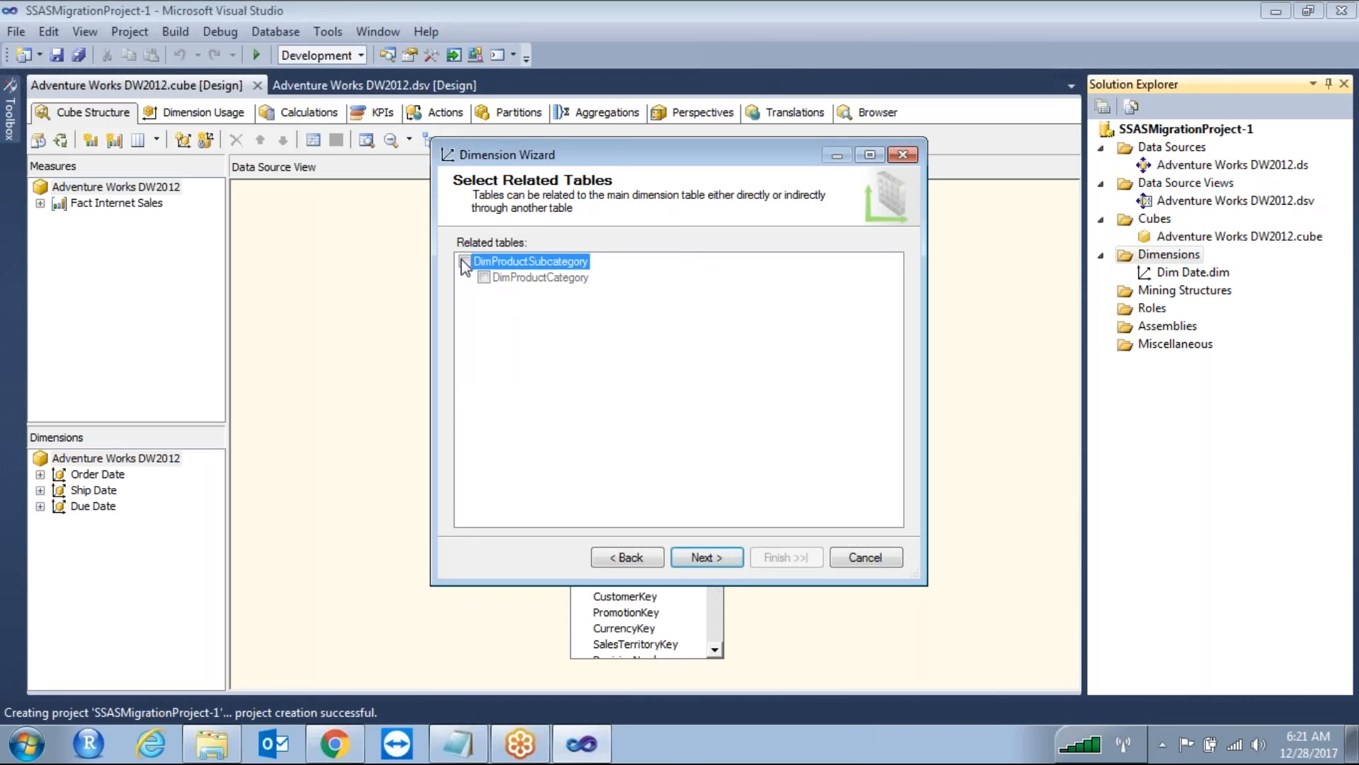
pyautogui.click(701, 558)
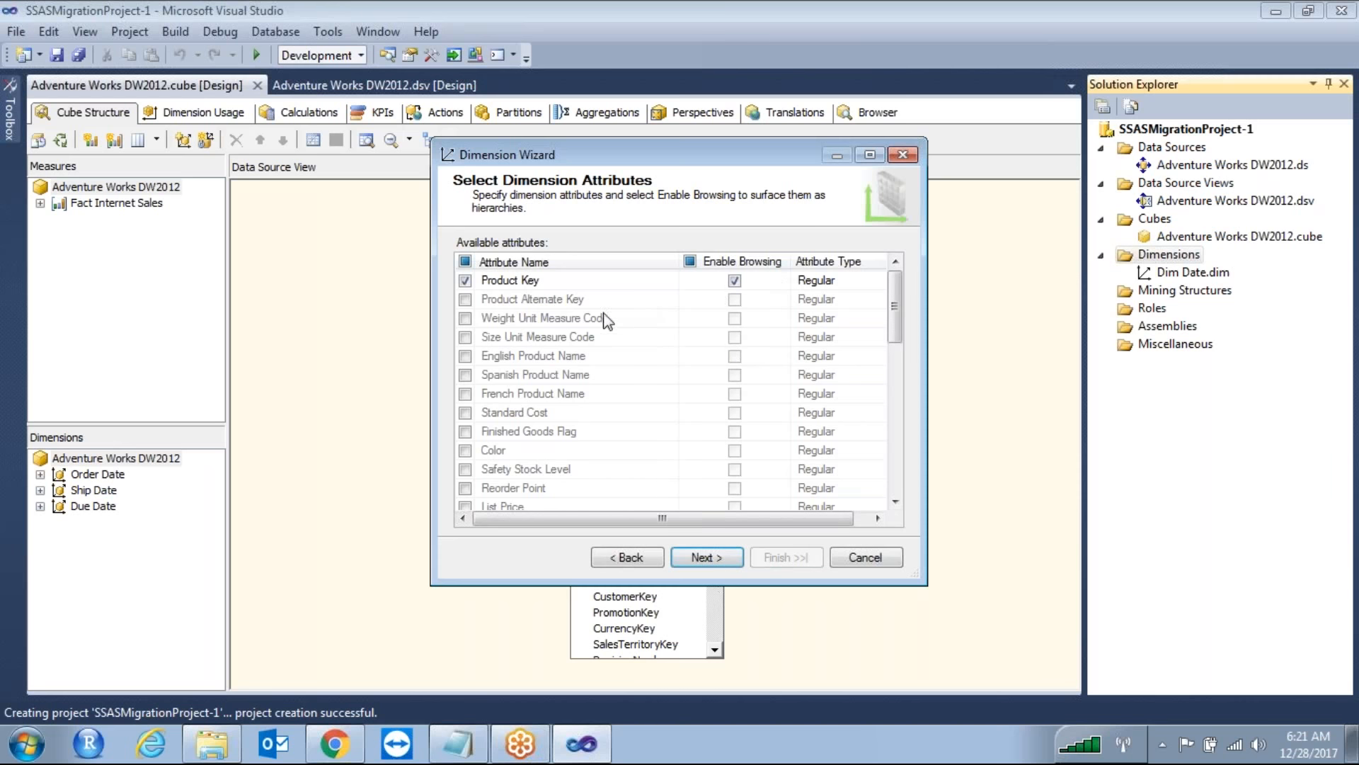
pyautogui.moveTo(895, 334); pyautogui.dragTo(892, 501)
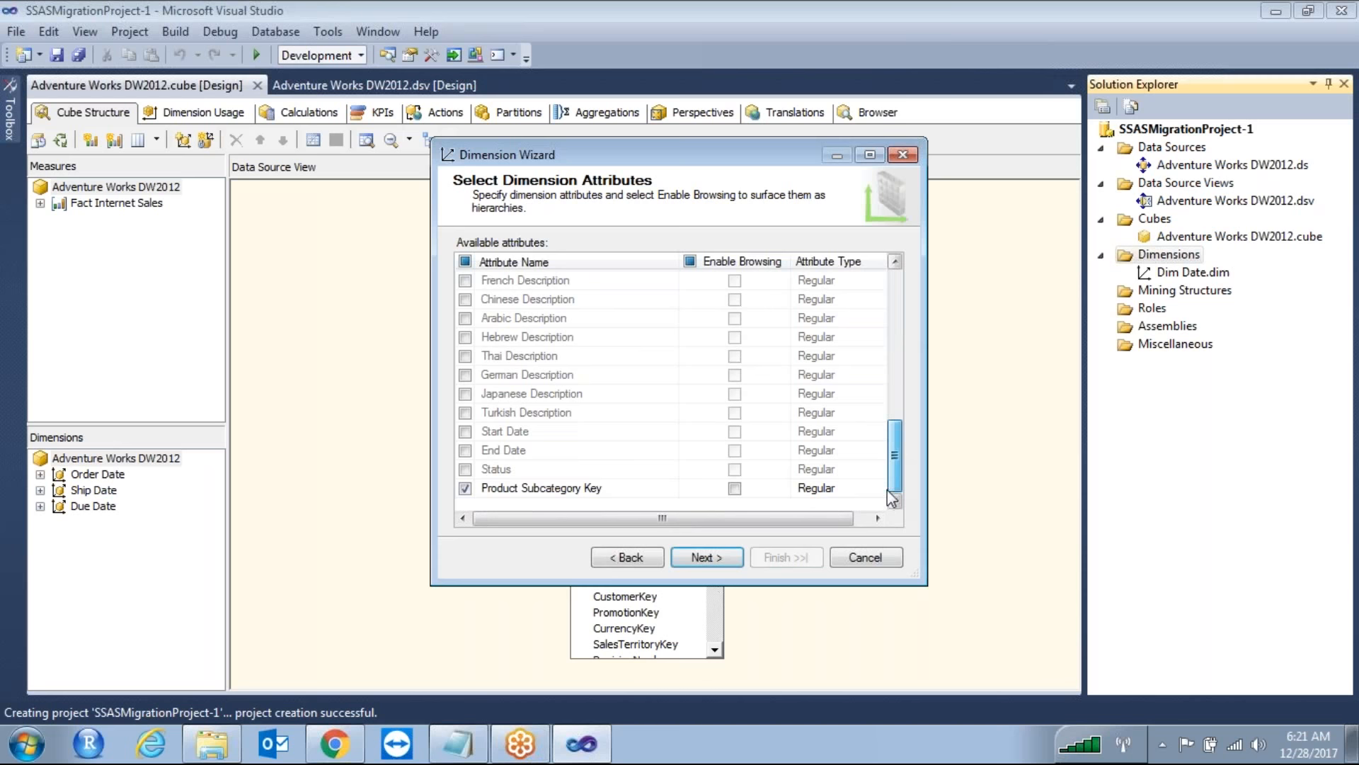
pyautogui.scroll(10, 819, 487)
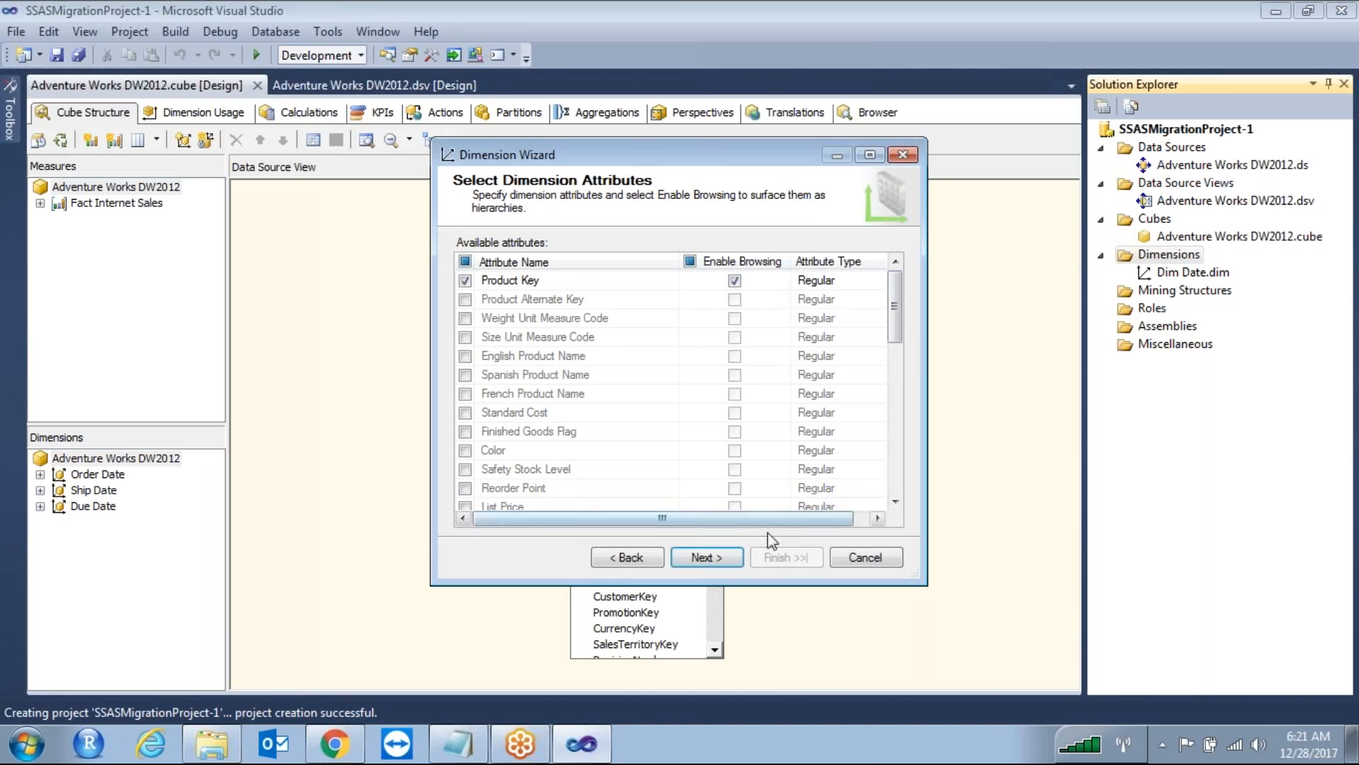
pyautogui.click(713, 558)
pyautogui.click(761, 558)
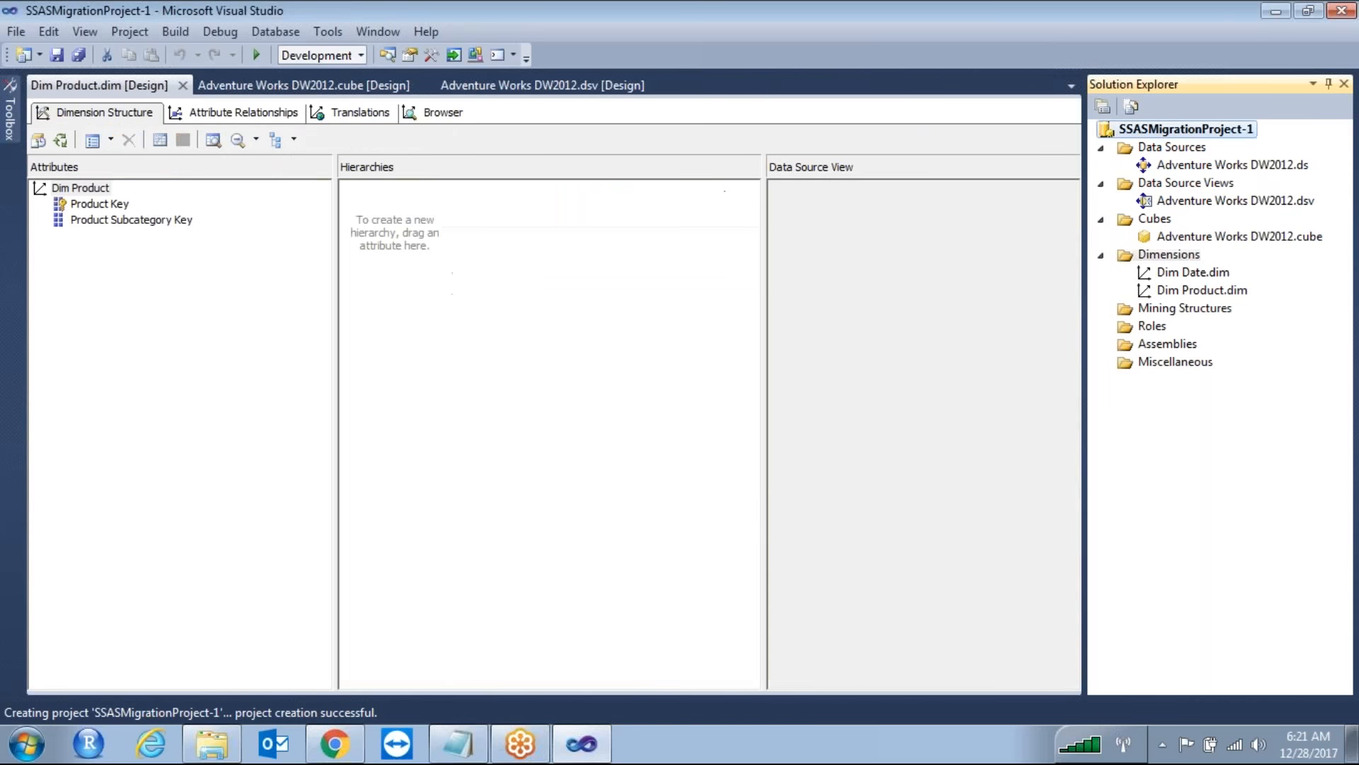
pyautogui.click(183, 85)
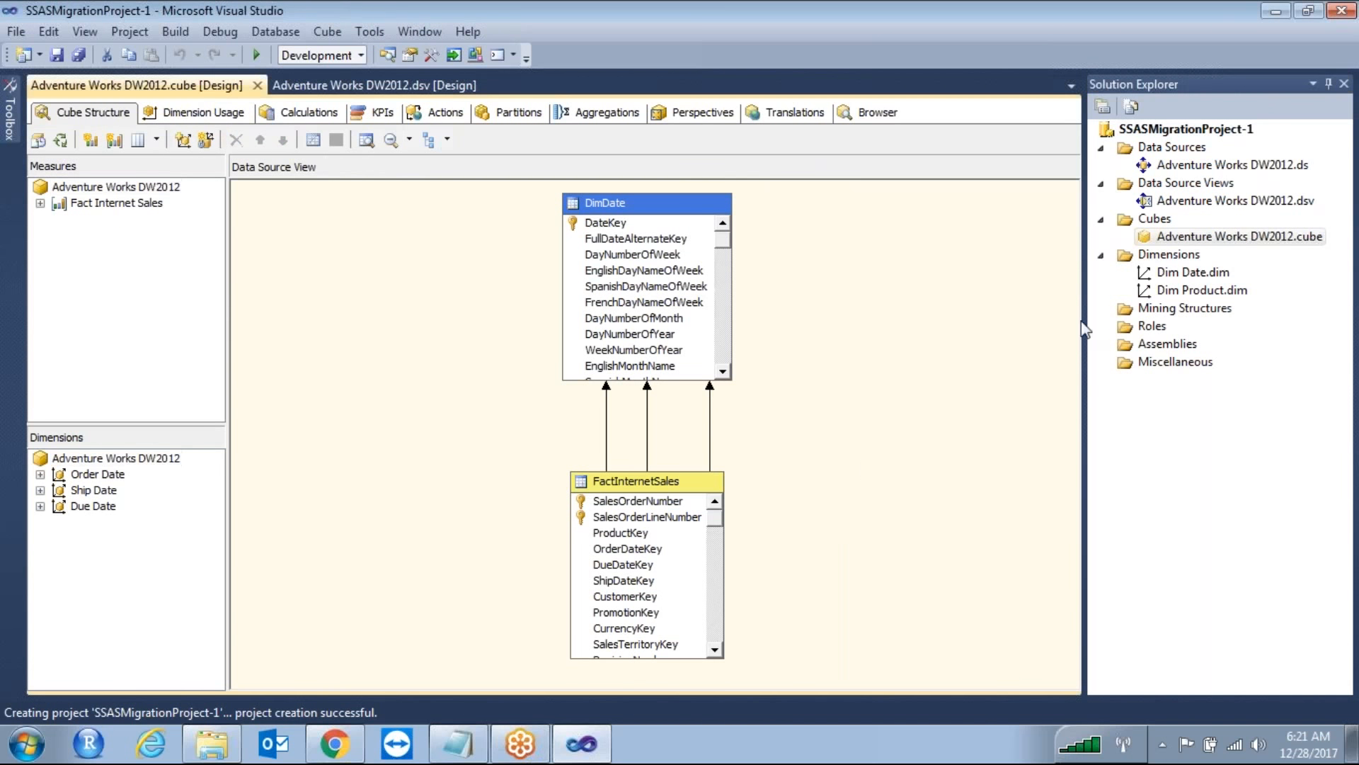
# Start a new dimension from an existing table, with DimProductSubcategory as main table and ProductSubcategoryKey as key and name column
pyautogui.click(1169, 254)
pyautogui.rightClick(1166, 254)
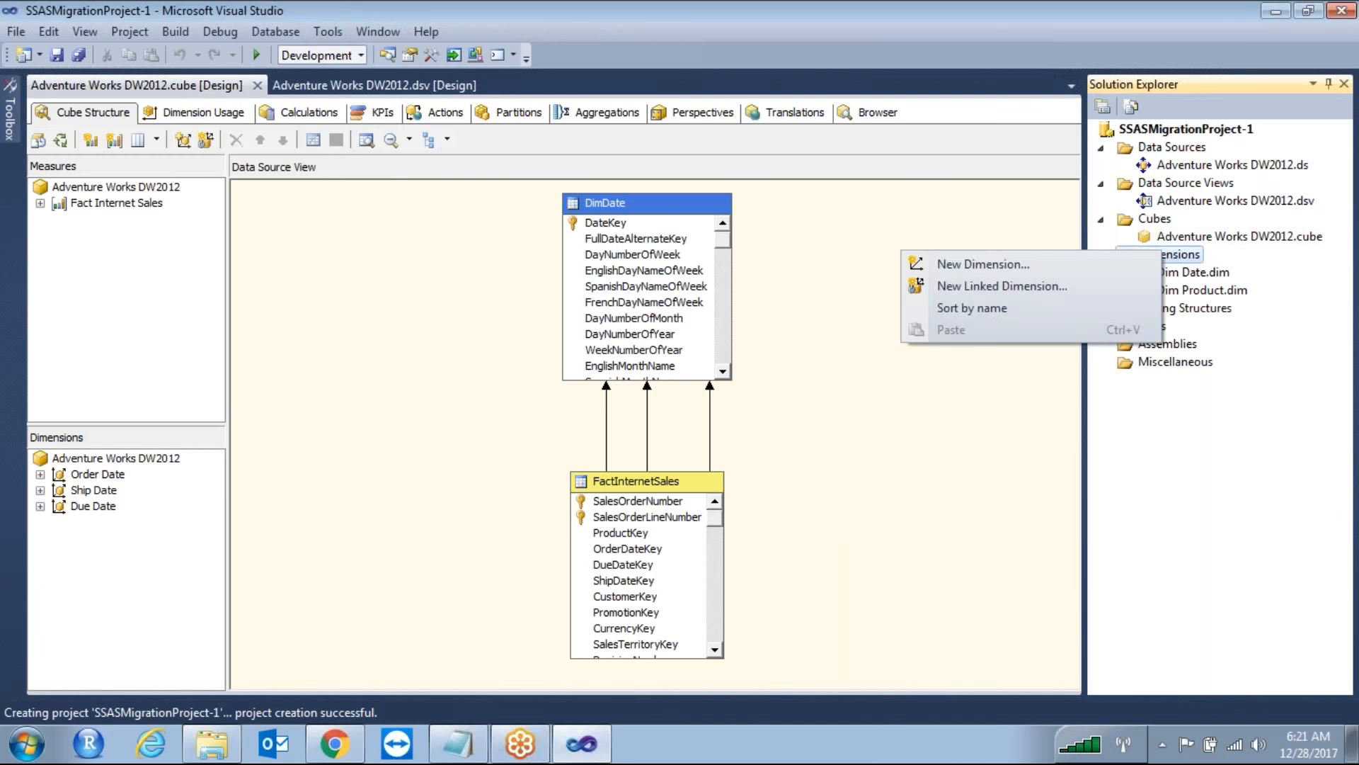
pyautogui.click(970, 264)
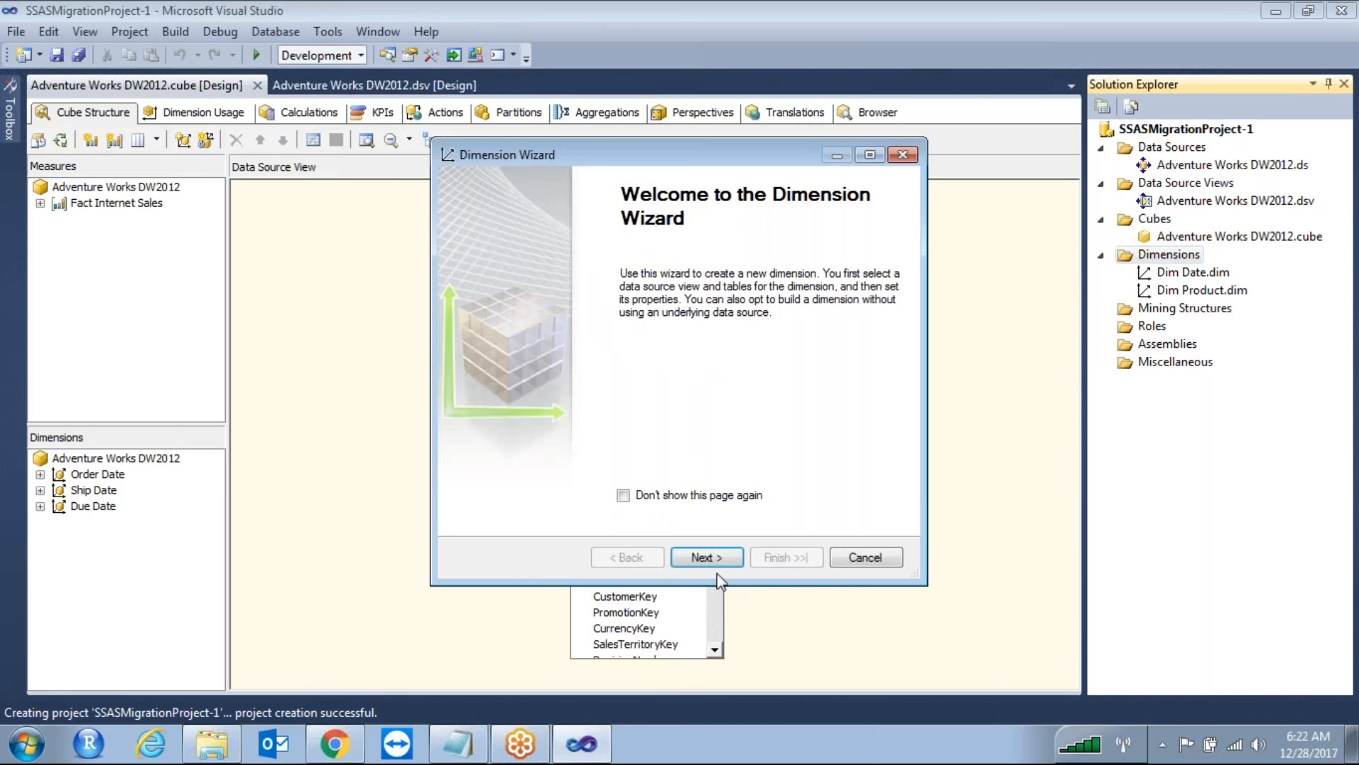
pyautogui.click(705, 557)
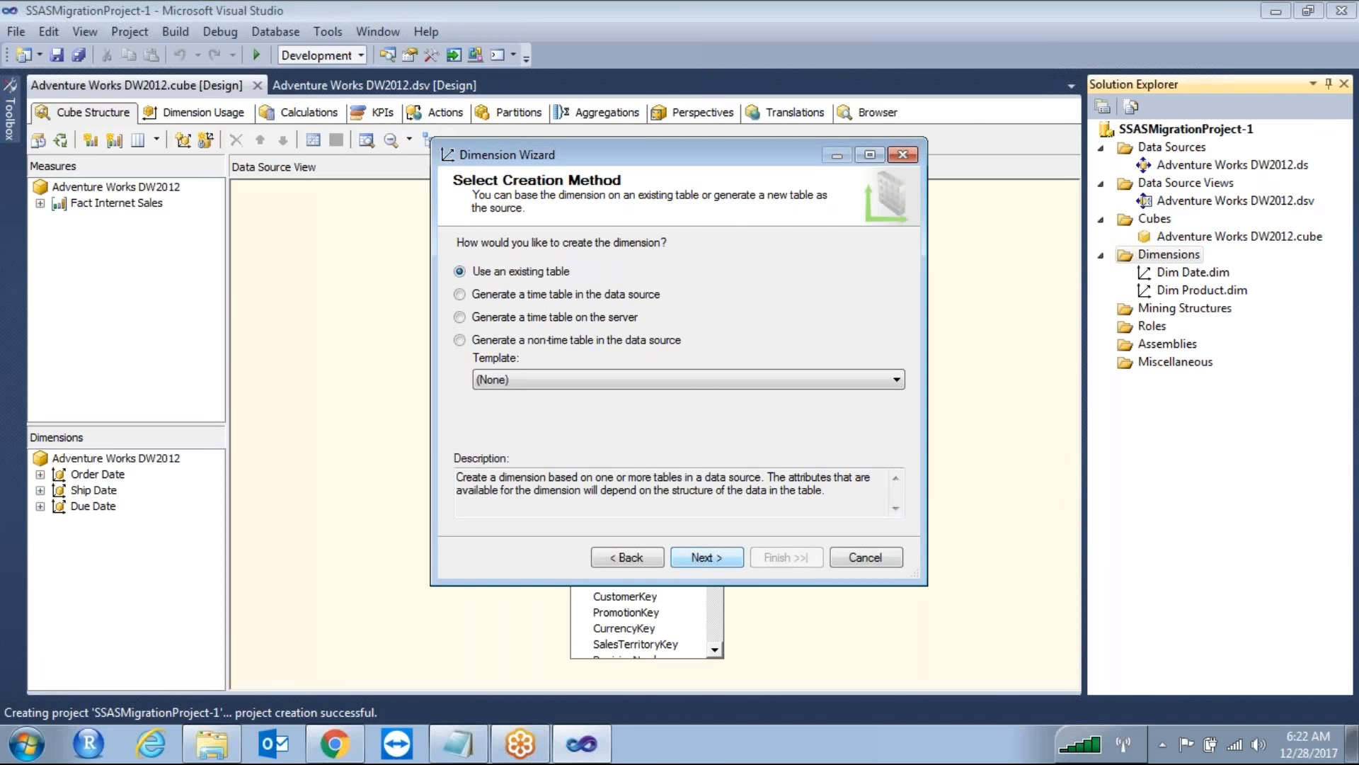
pyautogui.click(705, 557)
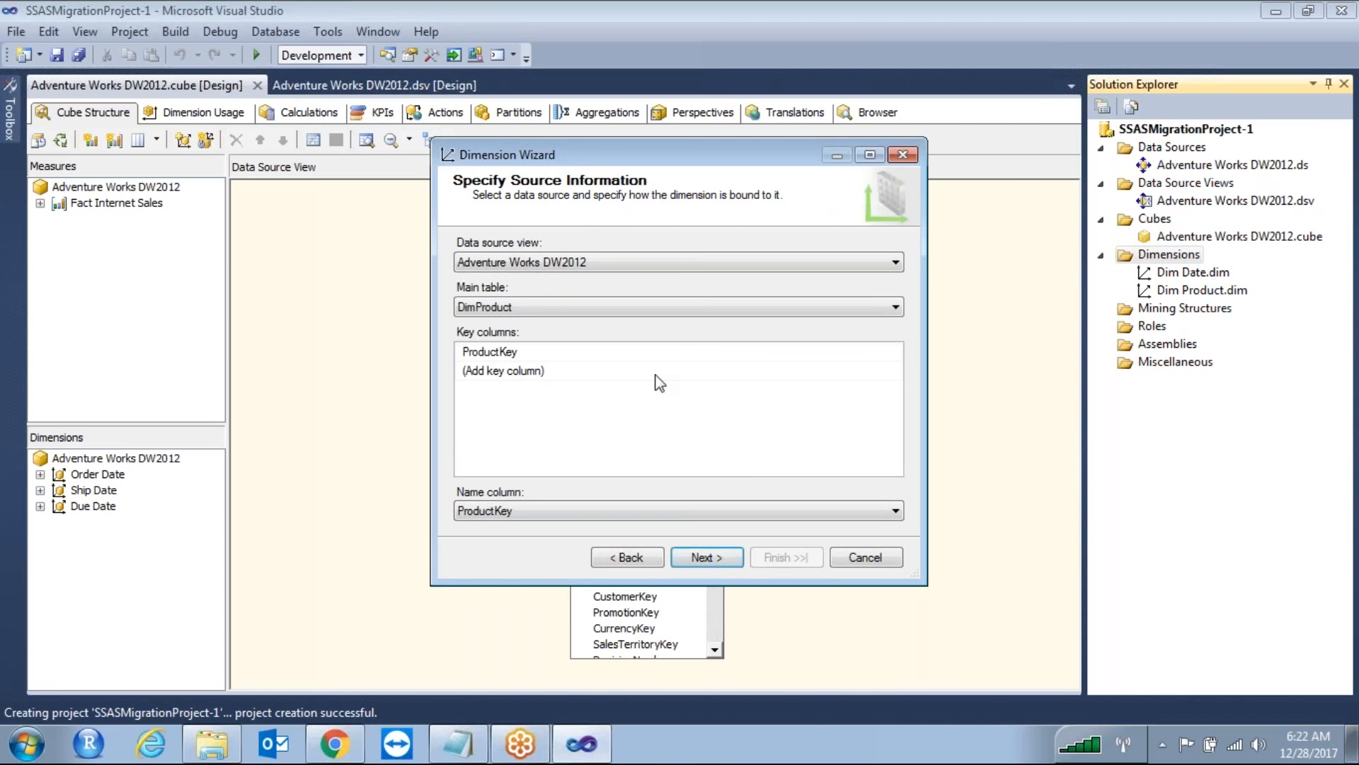
pyautogui.click(553, 306)
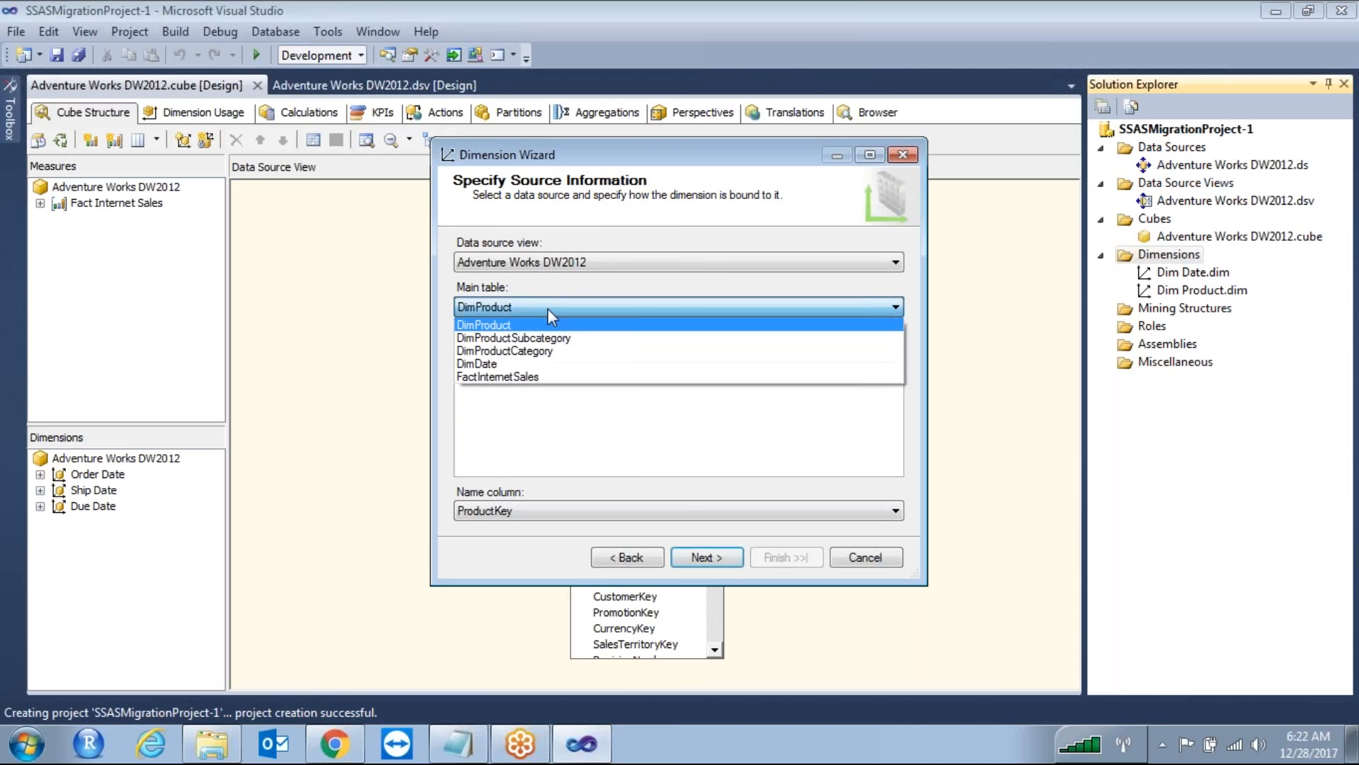
pyautogui.click(525, 338)
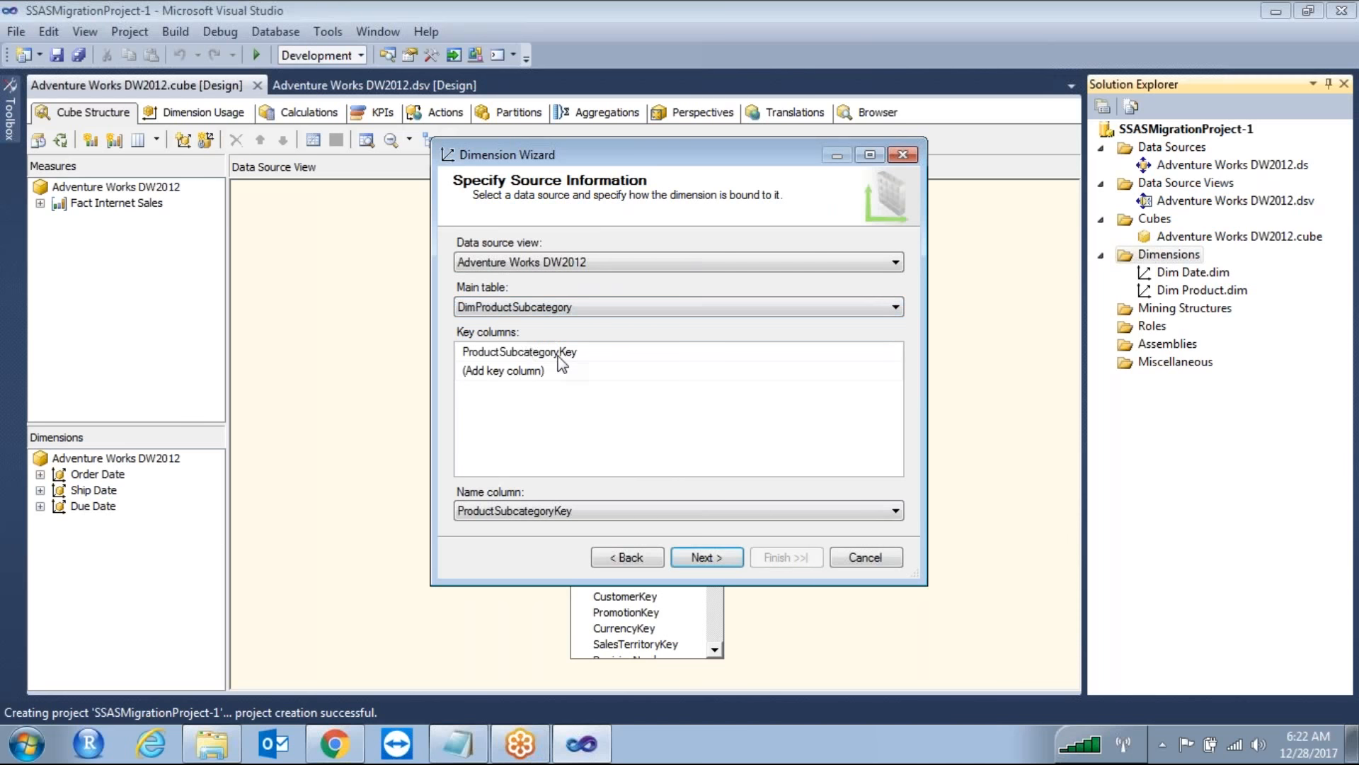
# Finish the dimension as Dim Product Subcategory with the Product Subcategory Key and Product Category Key attributes, and close its designer
pyautogui.click(723, 559)
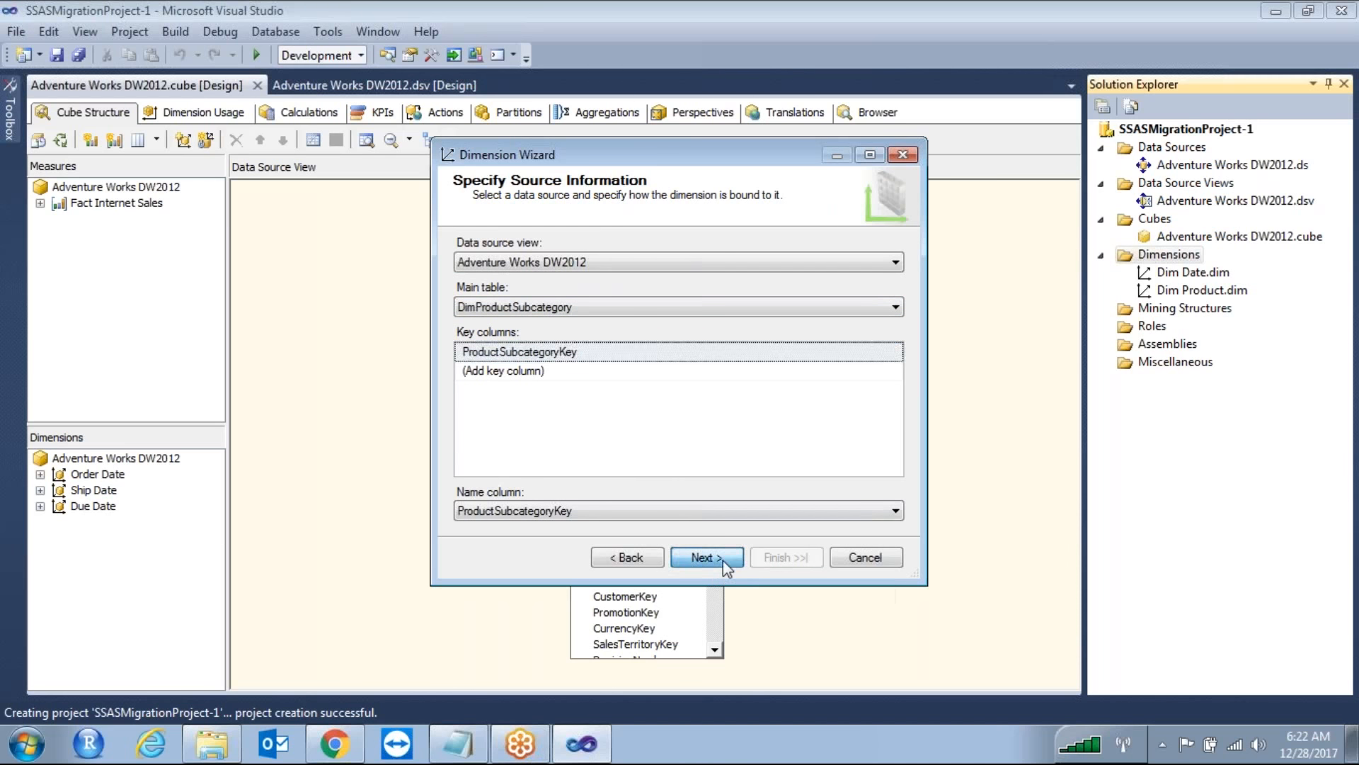
pyautogui.click(723, 559)
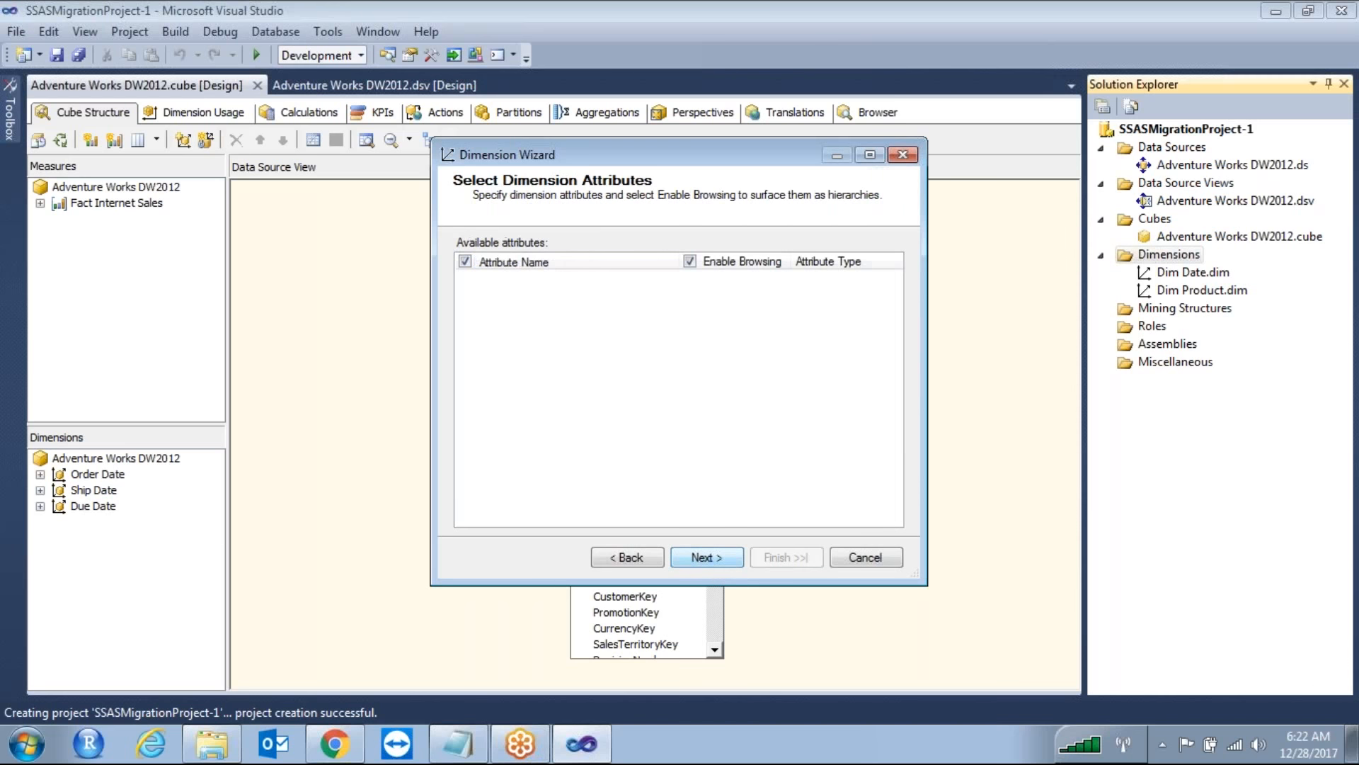
pyautogui.click(707, 557)
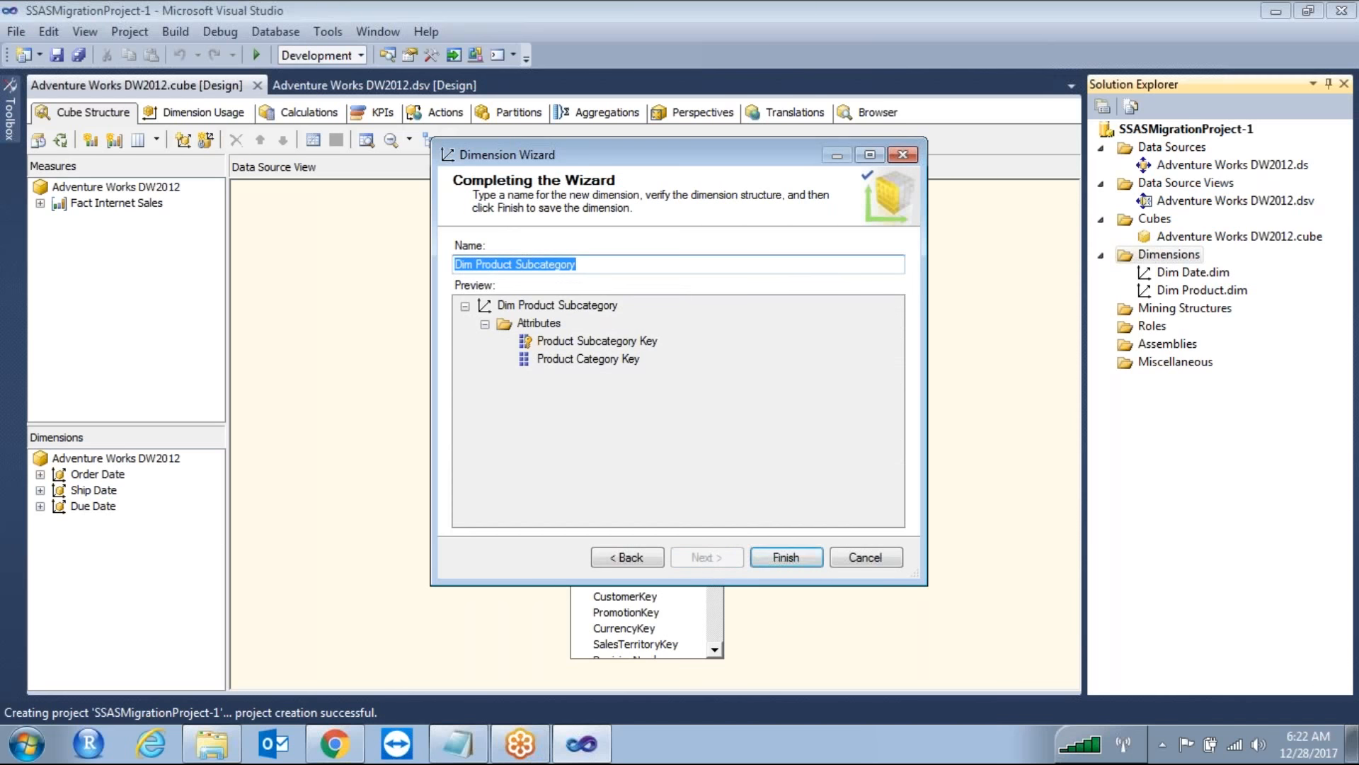
pyautogui.click(778, 555)
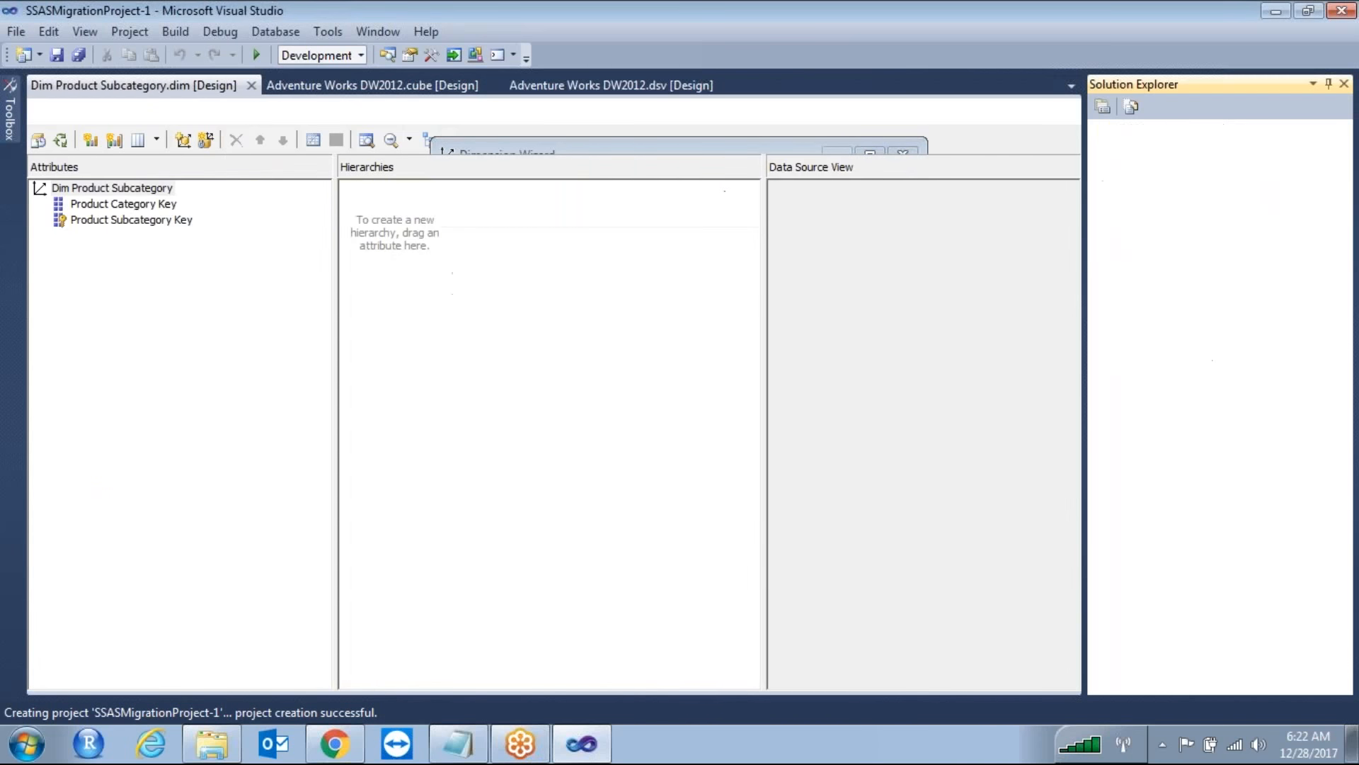
pyautogui.click(251, 85)
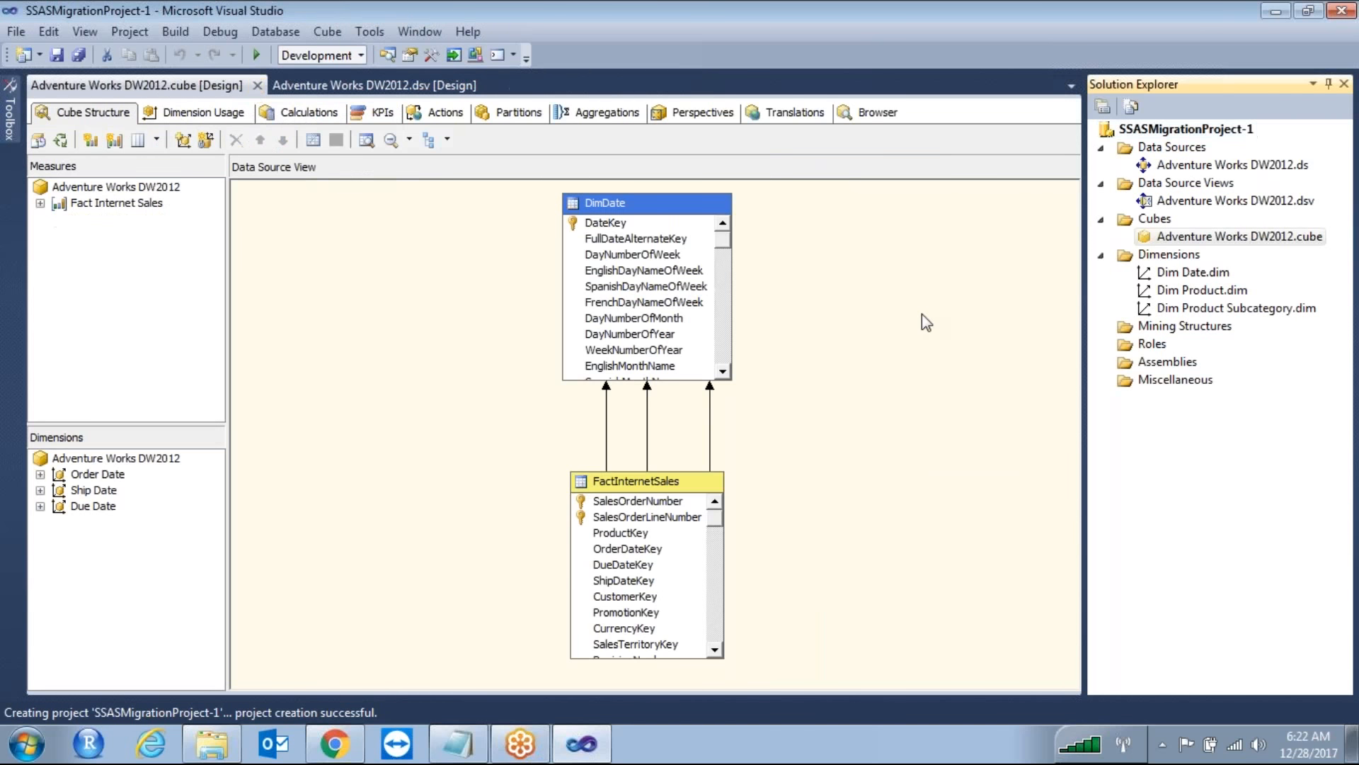
# Start a new dimension from an existing table, with DimProductCategory as main table and ProductCategoryKey as key and name column
pyautogui.click(1181, 259)
pyautogui.rightClick(1181, 259)
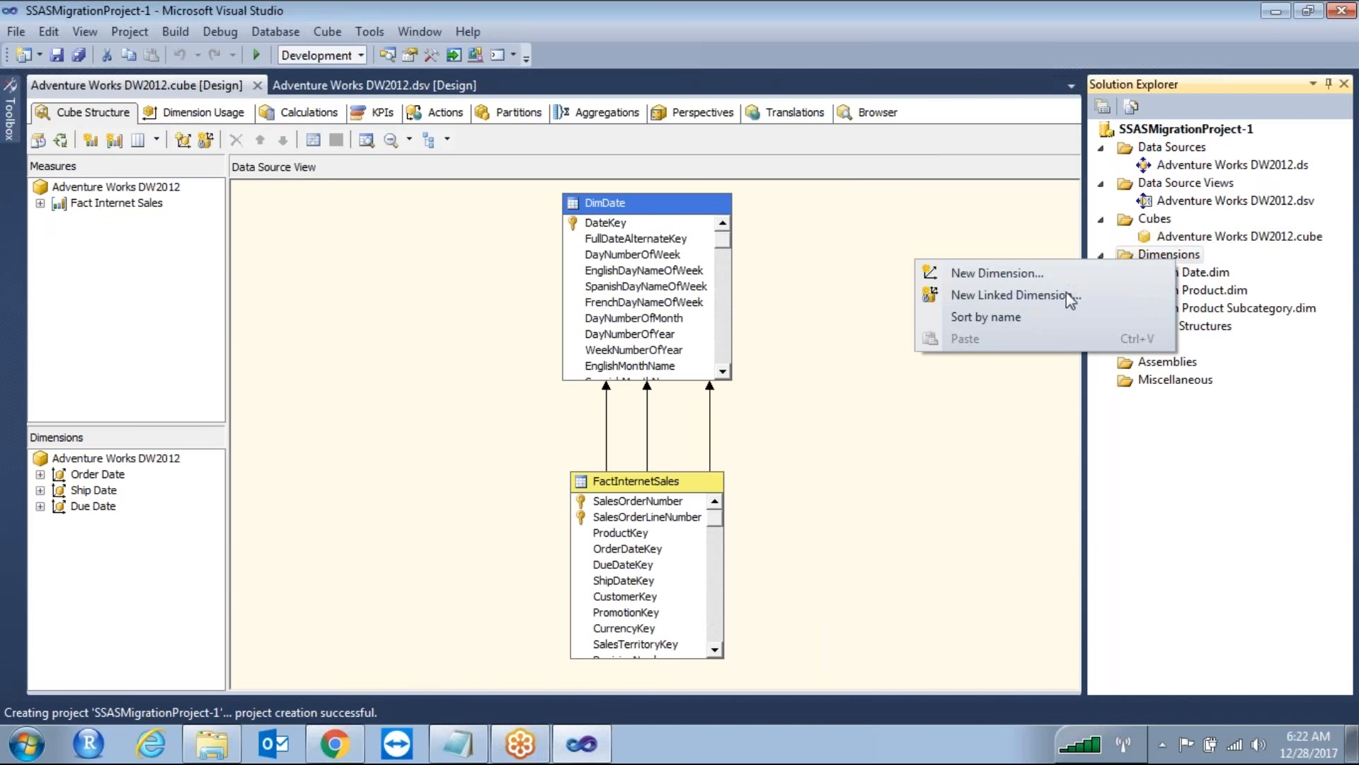
pyautogui.click(996, 276)
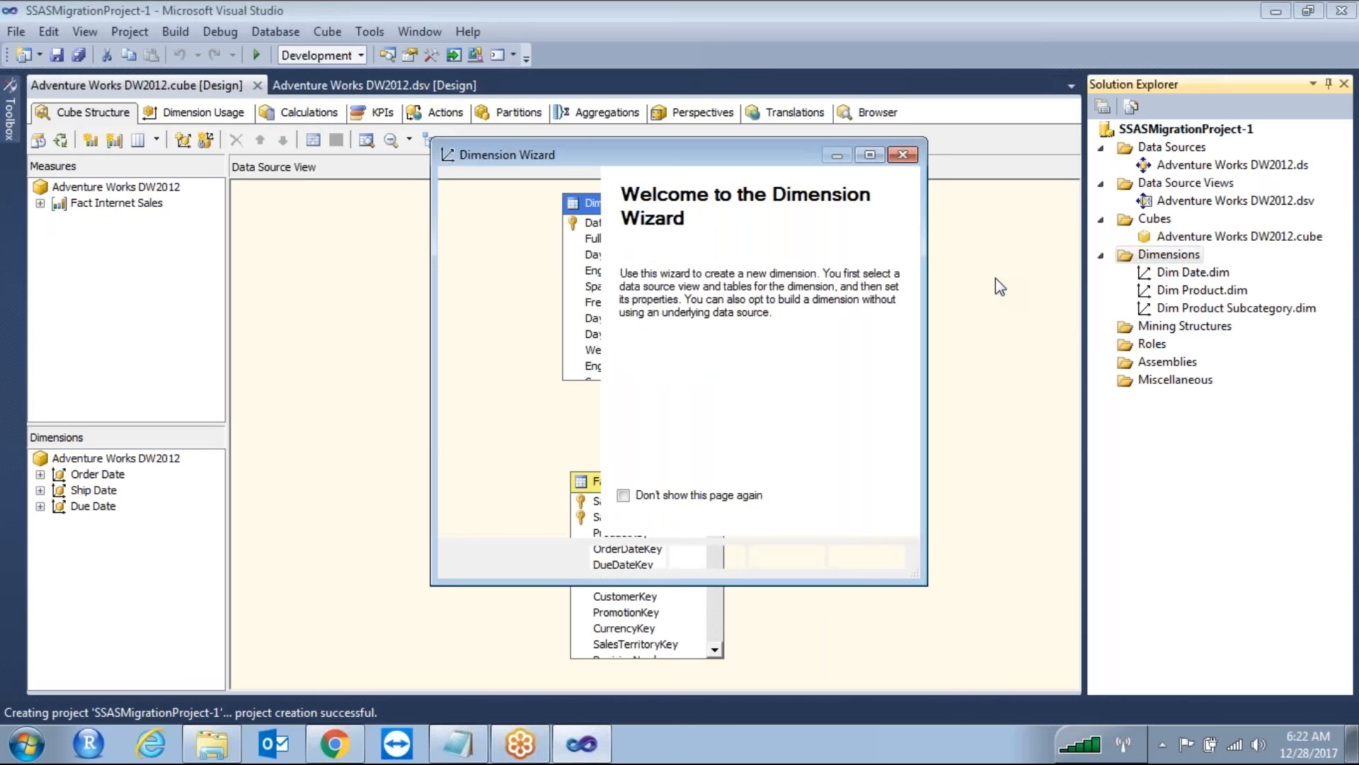
pyautogui.click(728, 557)
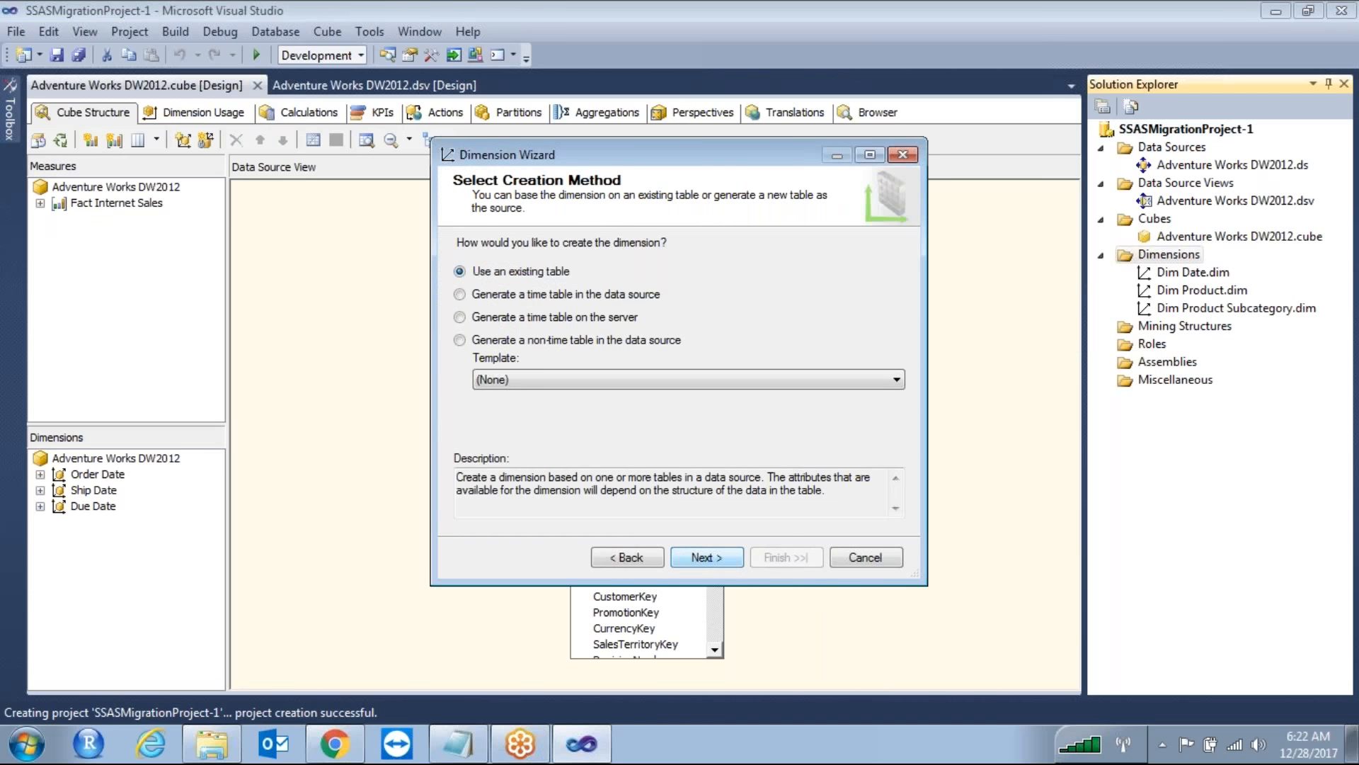
pyautogui.click(726, 558)
pyautogui.click(708, 305)
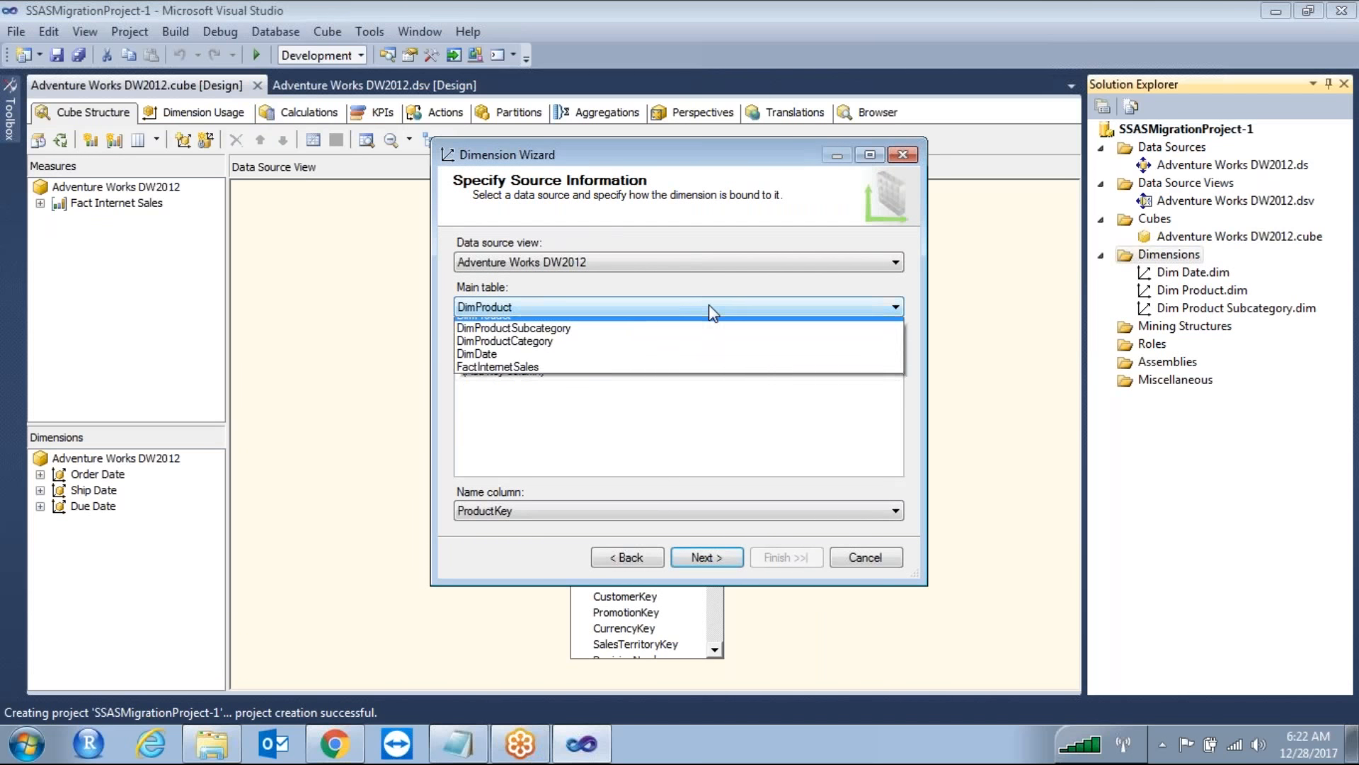
pyautogui.click(542, 351)
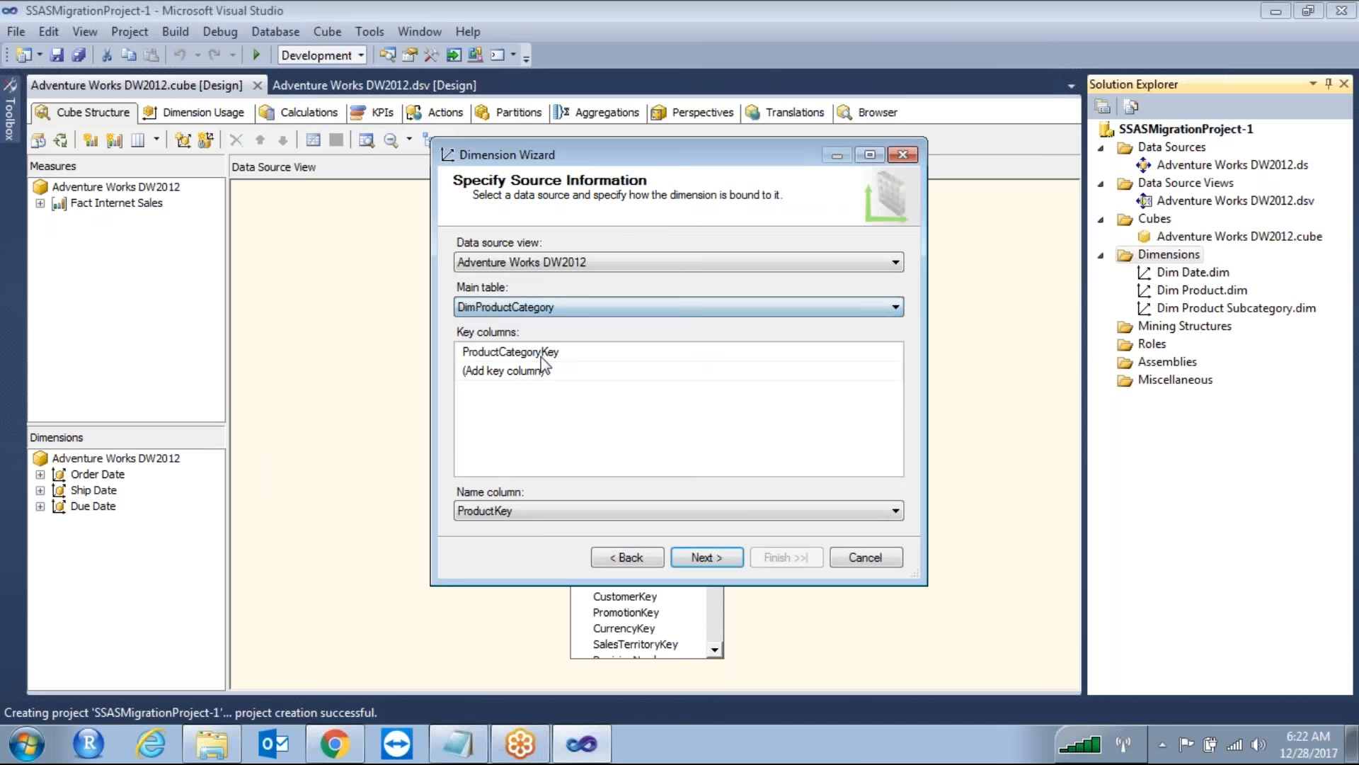
pyautogui.click(691, 559)
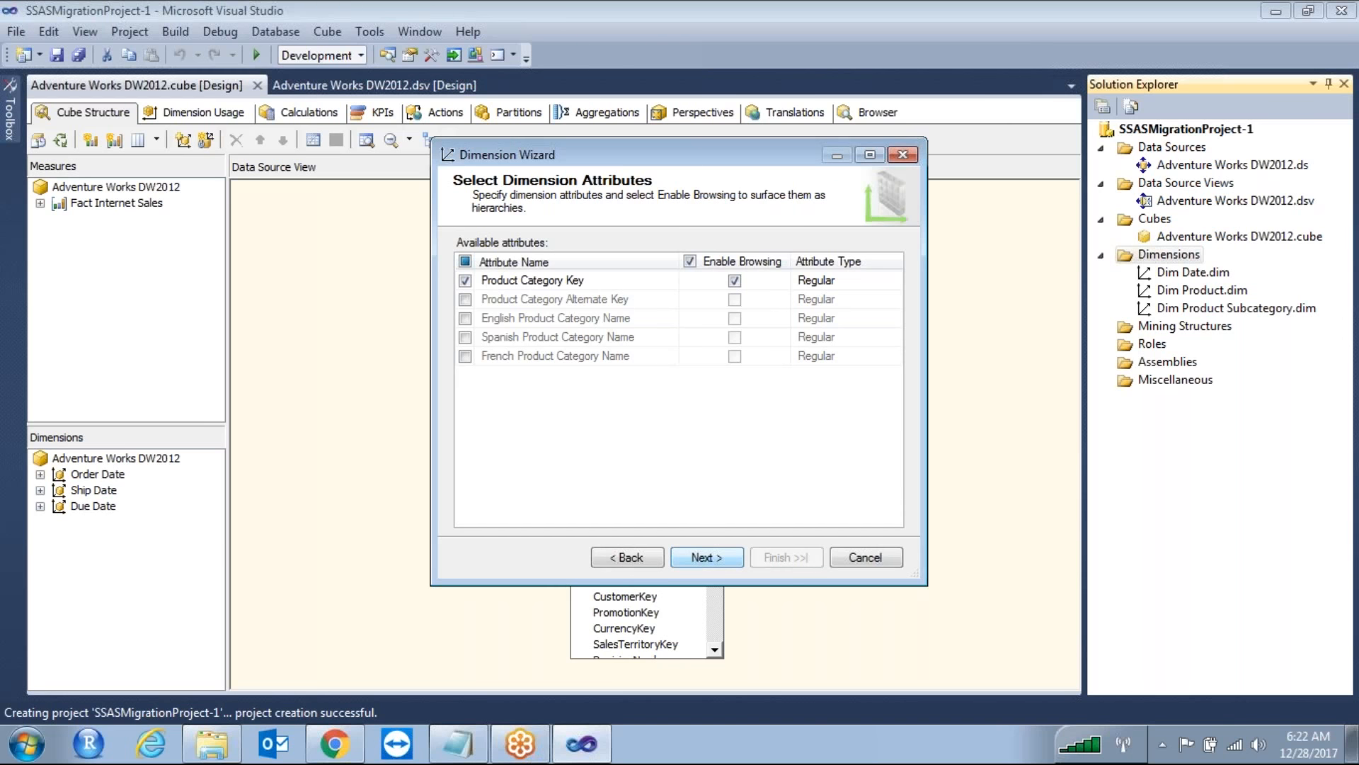
# Try EnglishProductCategoryName as the name column of the category dimension and set it back to ProductCategoryKey
pyautogui.click(650, 562)
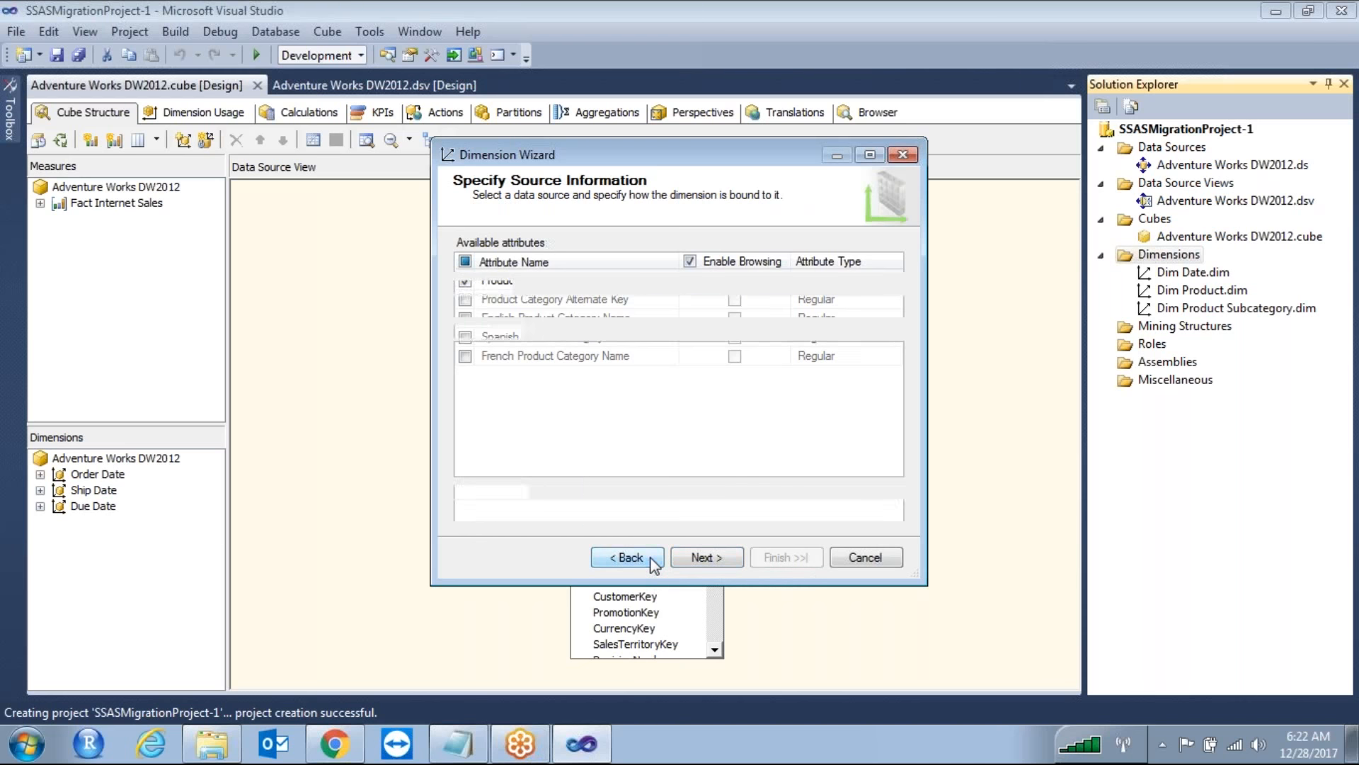
pyautogui.click(518, 356)
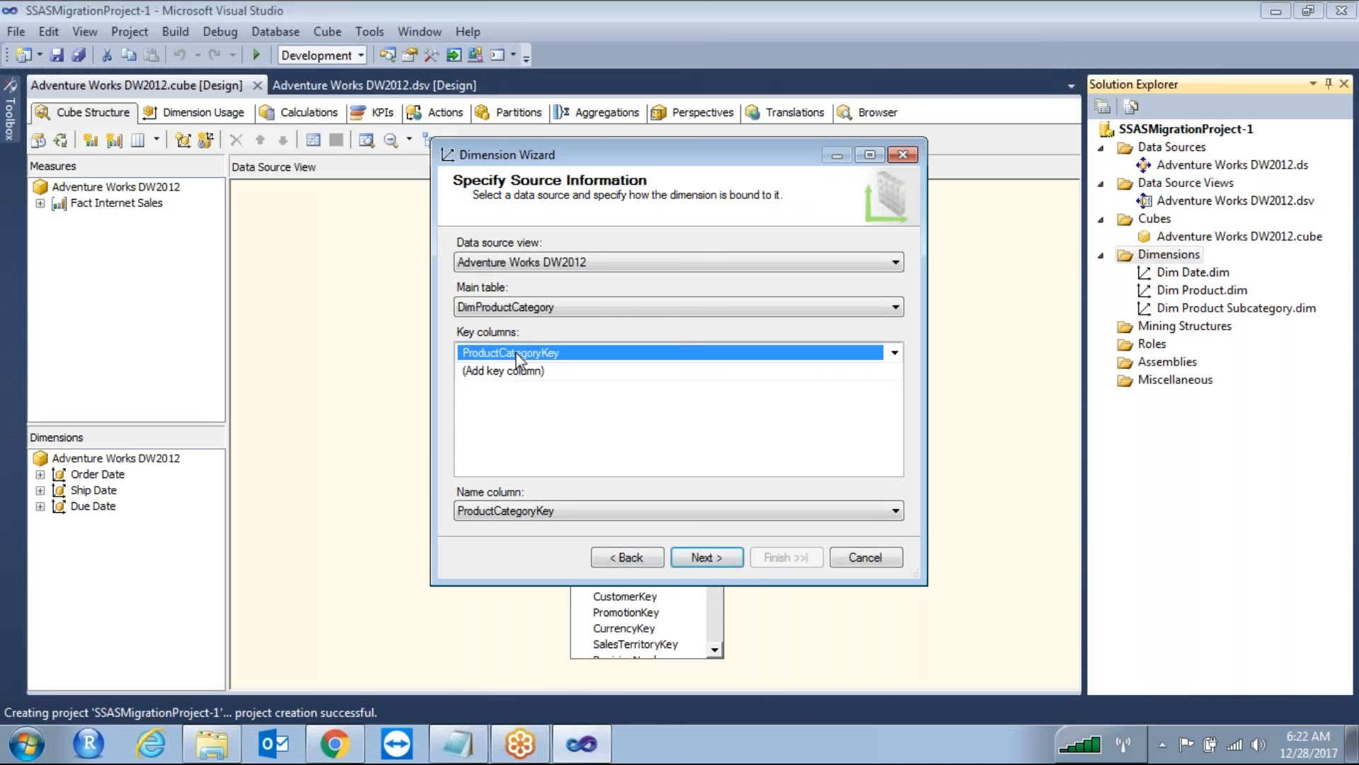
pyautogui.click(531, 513)
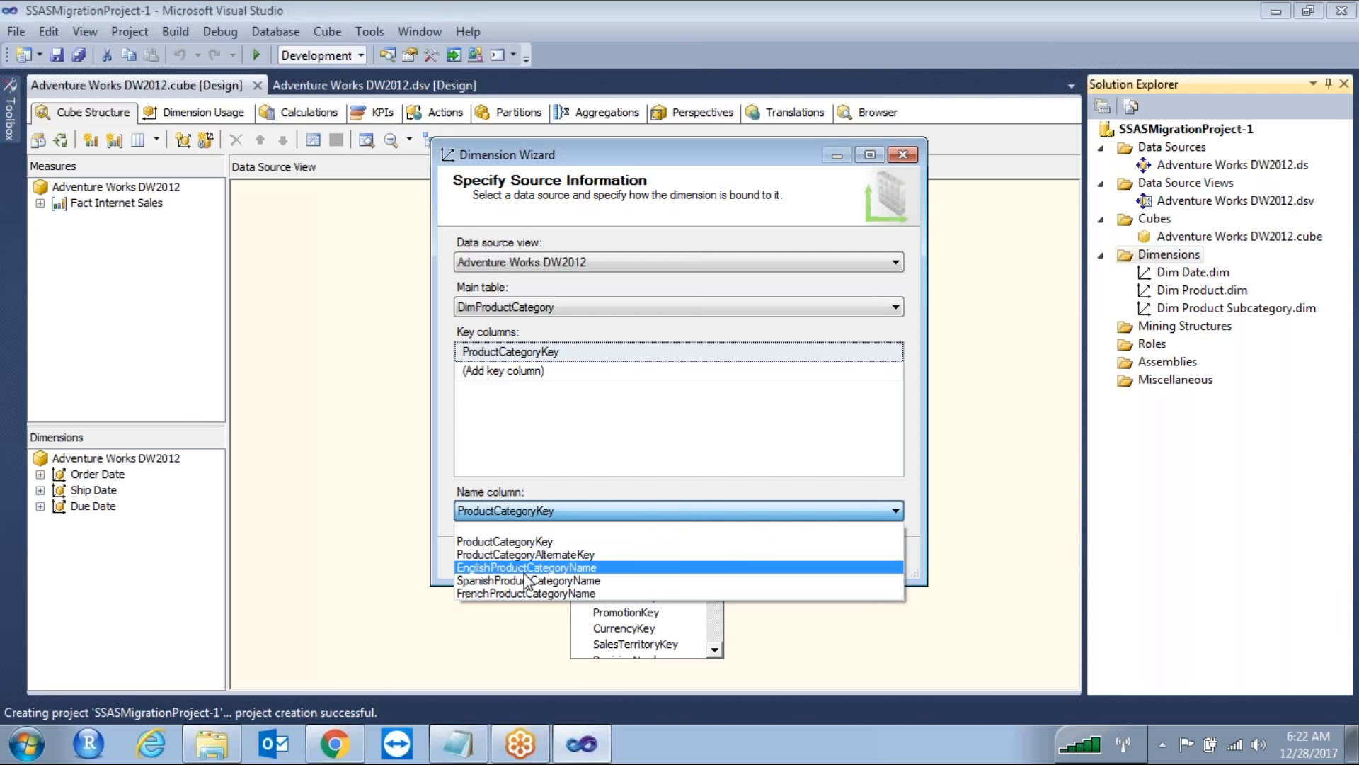
pyautogui.click(524, 570)
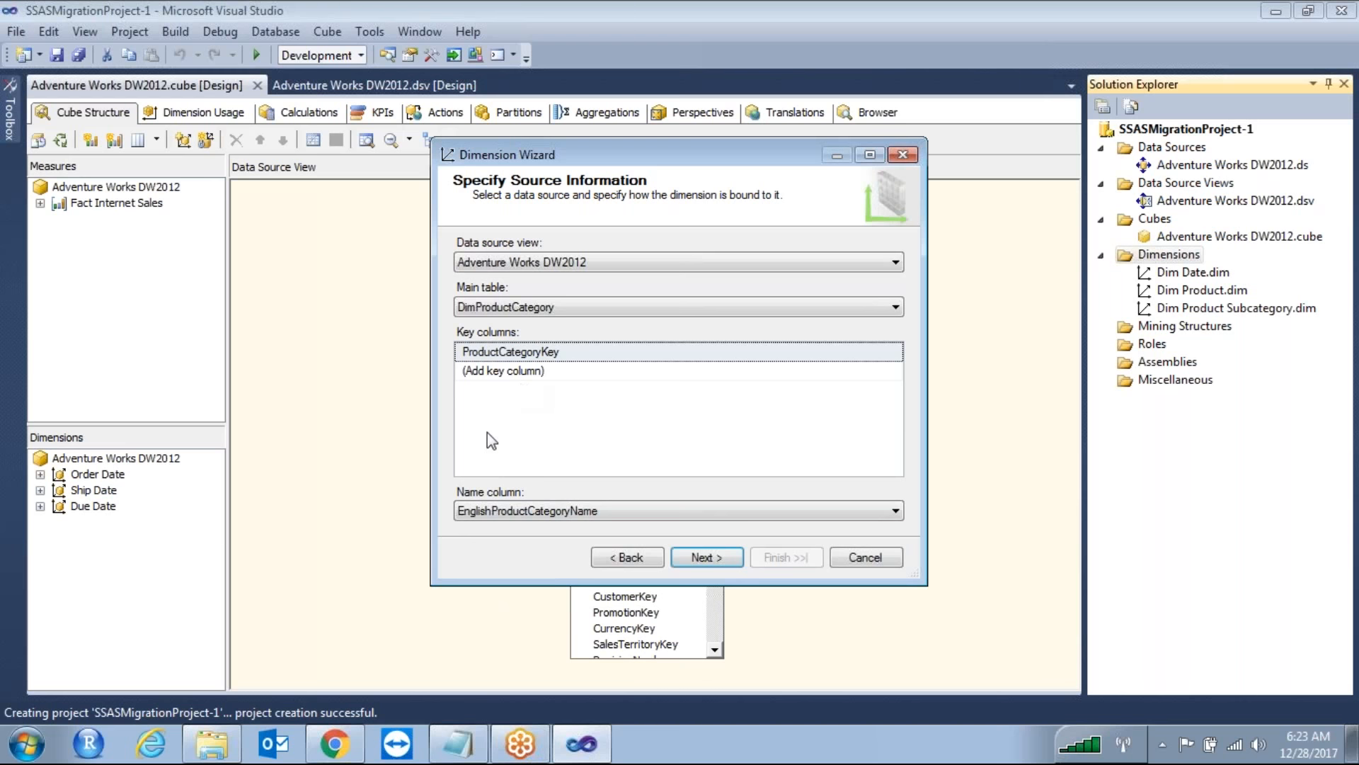
pyautogui.click(502, 511)
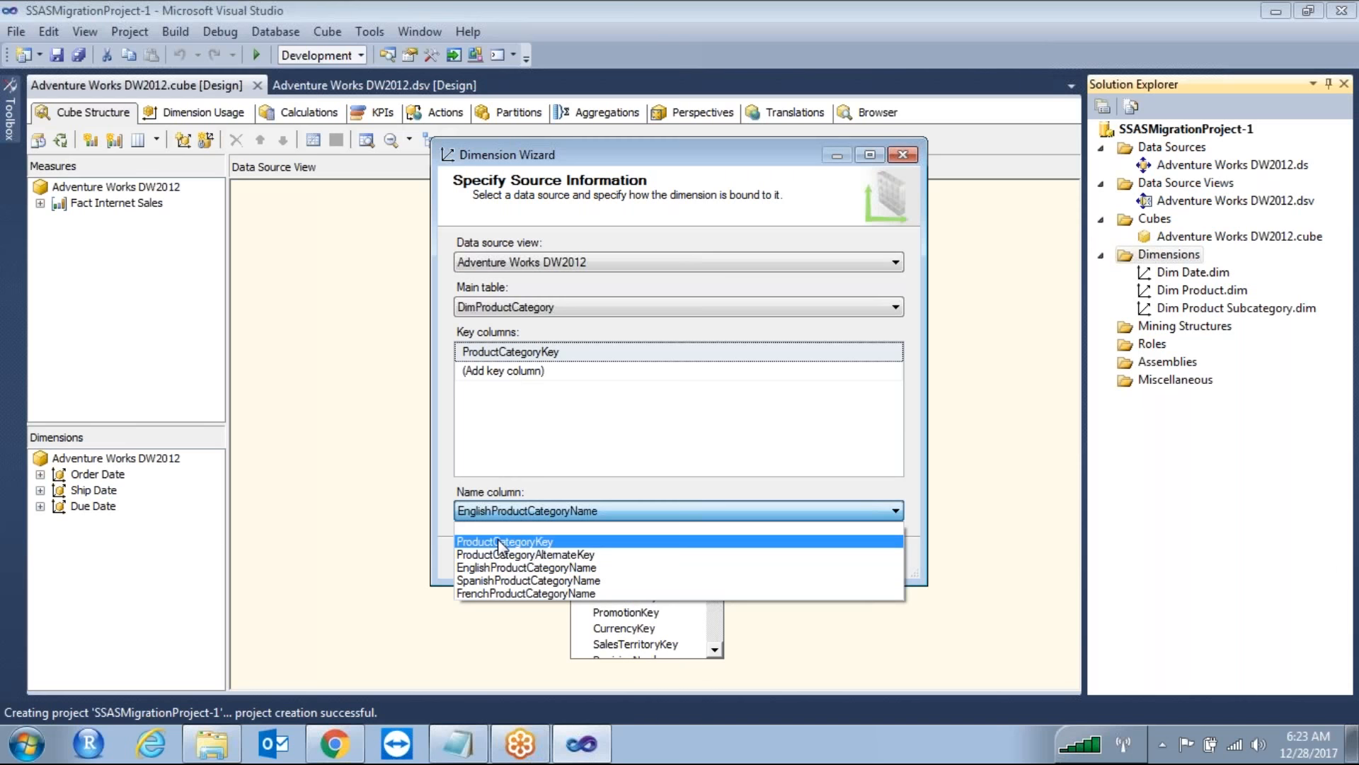
pyautogui.click(502, 542)
pyautogui.click(705, 557)
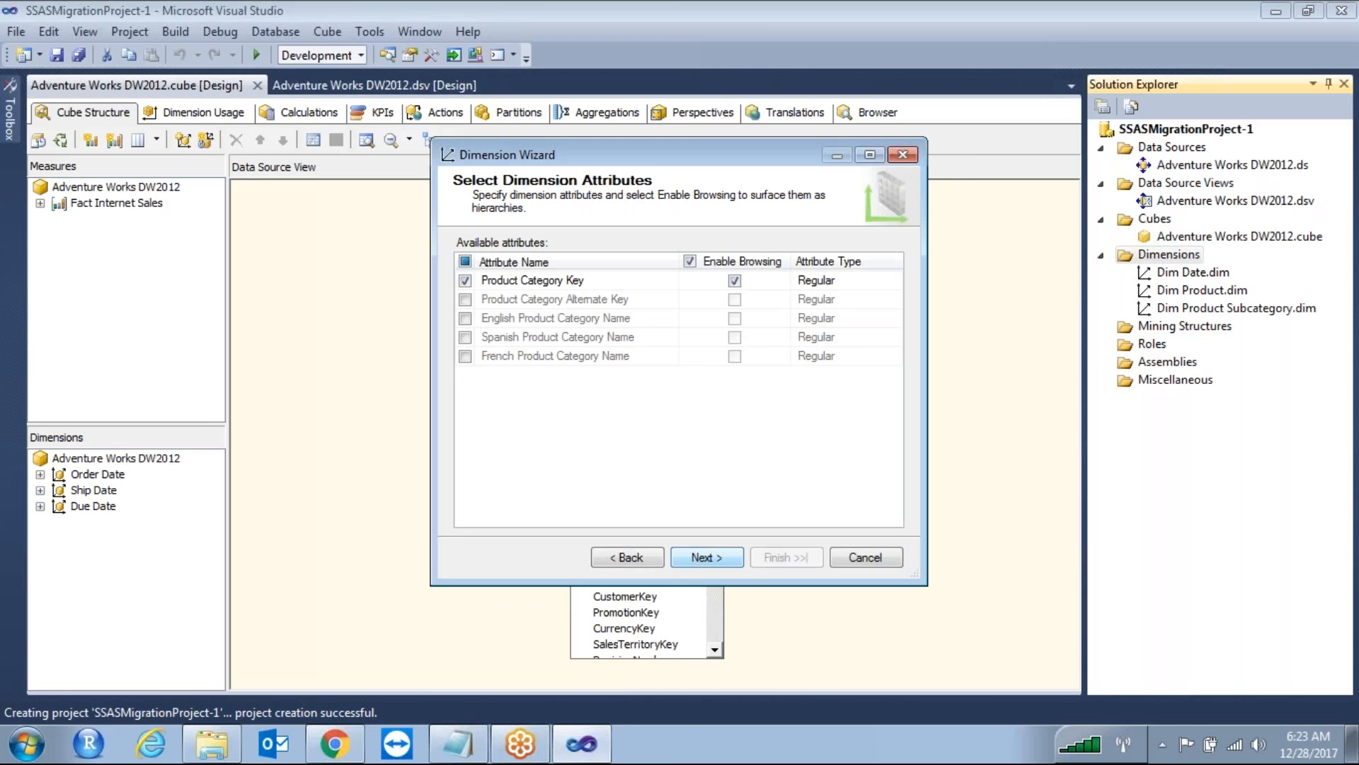
# Finish the dimension as Dim Product Category with only the Product Category Key attribute, and close its designer
pyautogui.click(707, 557)
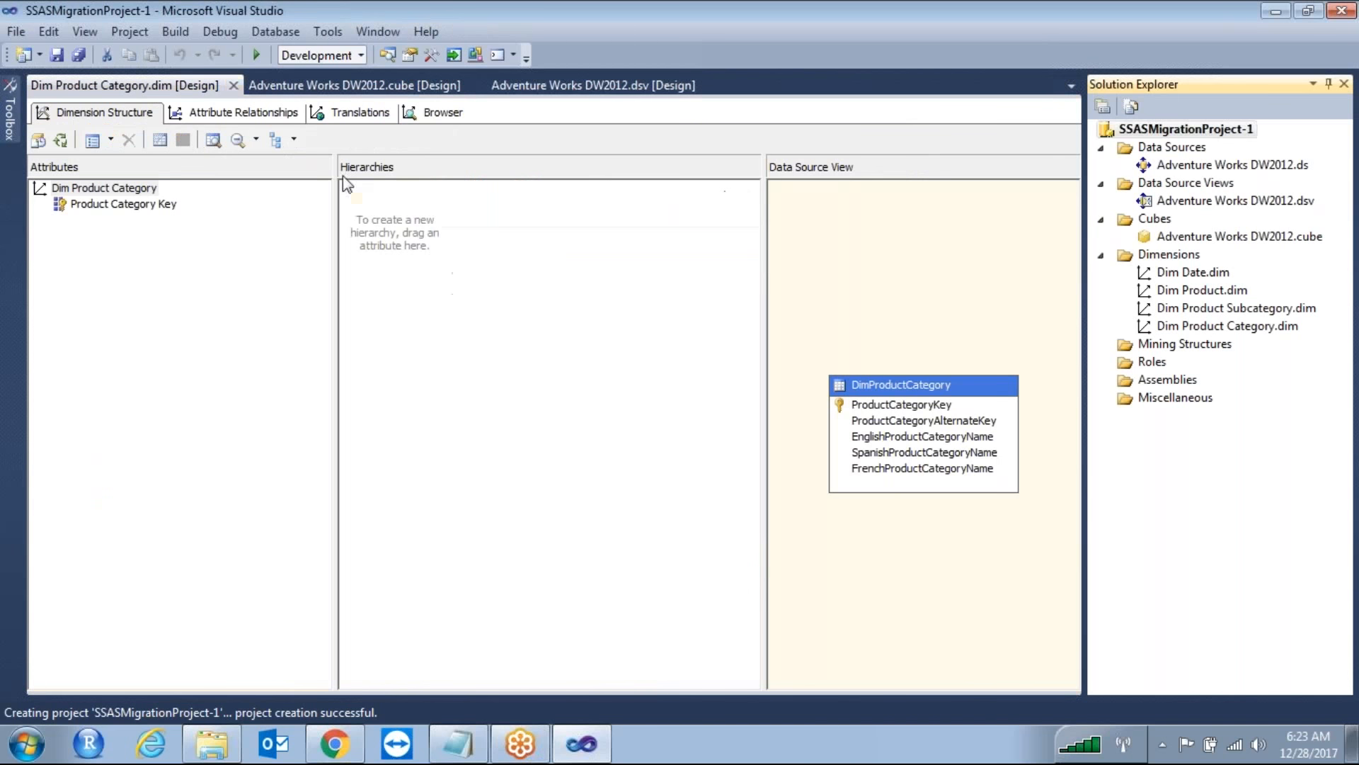
pyautogui.click(235, 86)
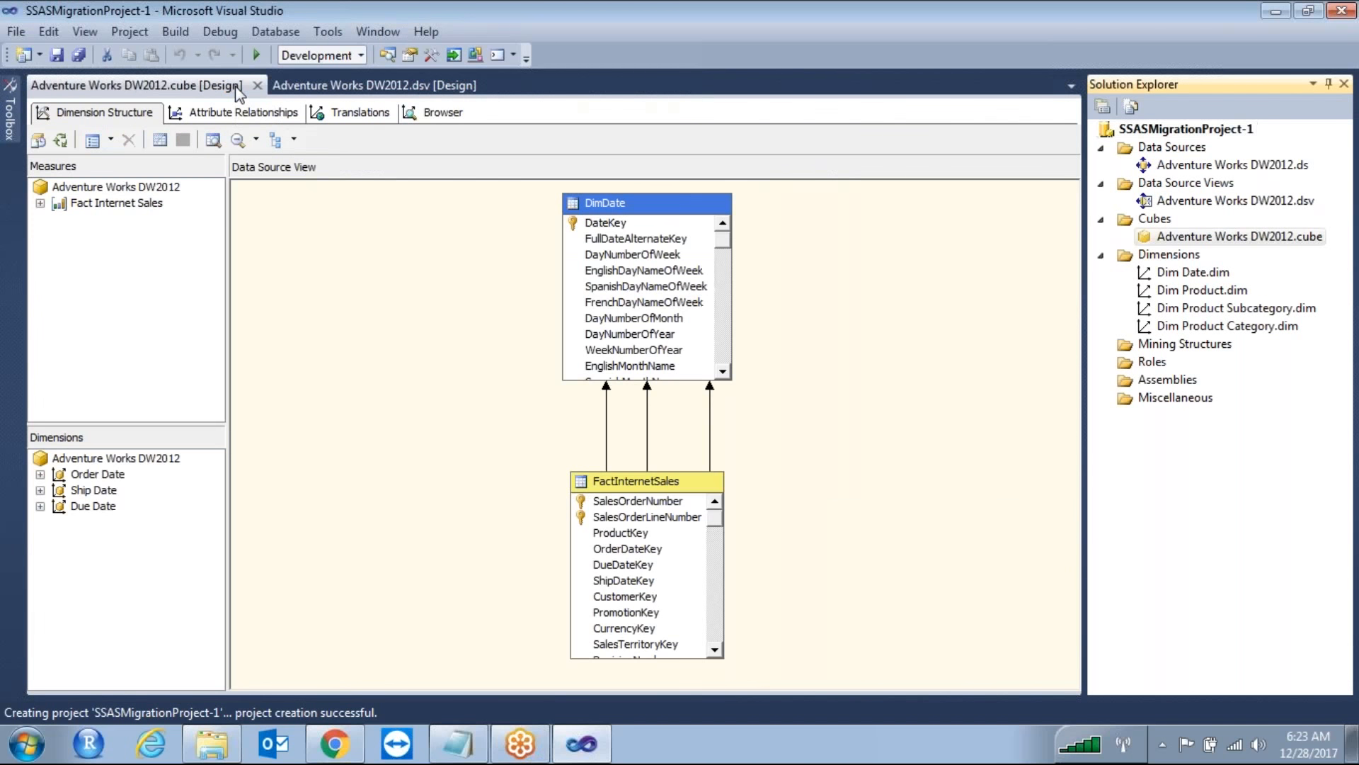
pyautogui.click(1165, 253)
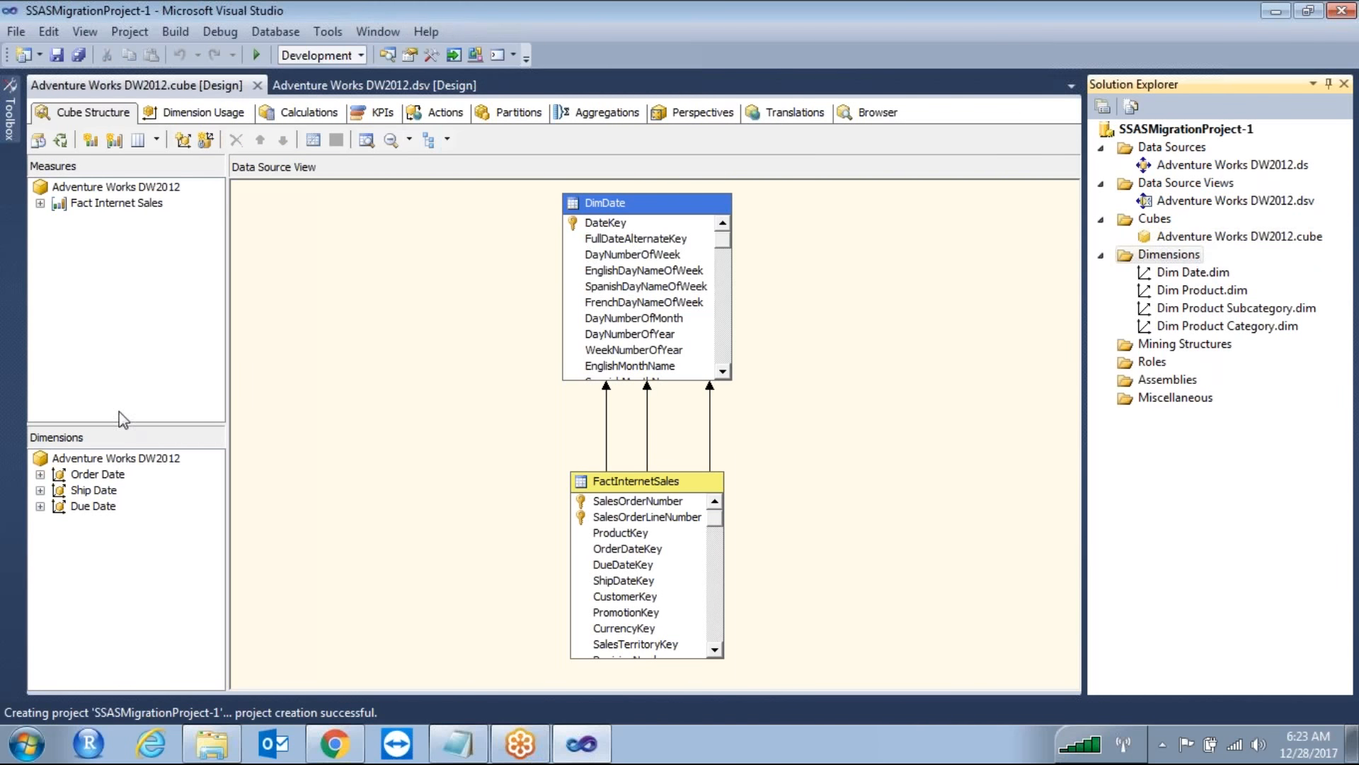
# Add the Dim Product, Dim Product Category and Dim Product Subcategory dimensions to the Adventure Works DW2012 cube
pyautogui.click(120, 462)
pyautogui.rightClick(119, 460)
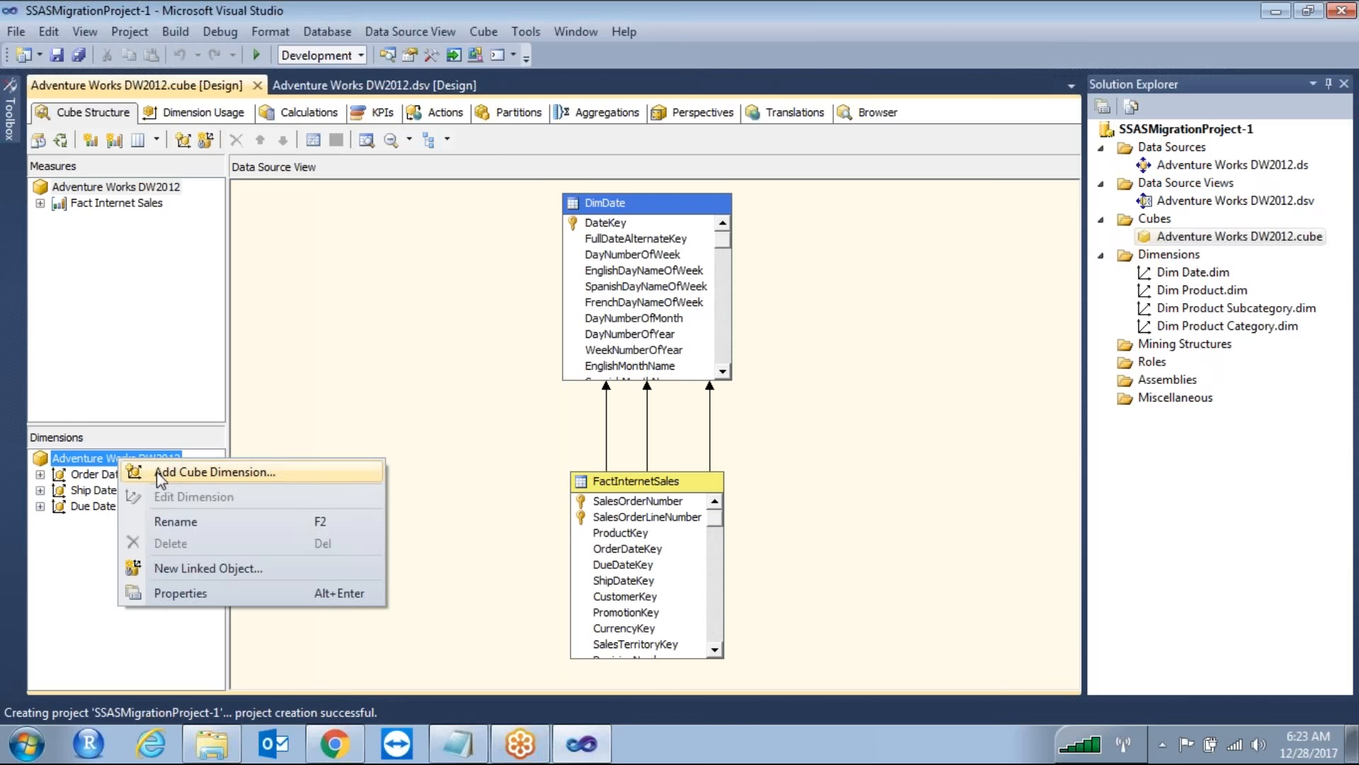
pyautogui.click(157, 475)
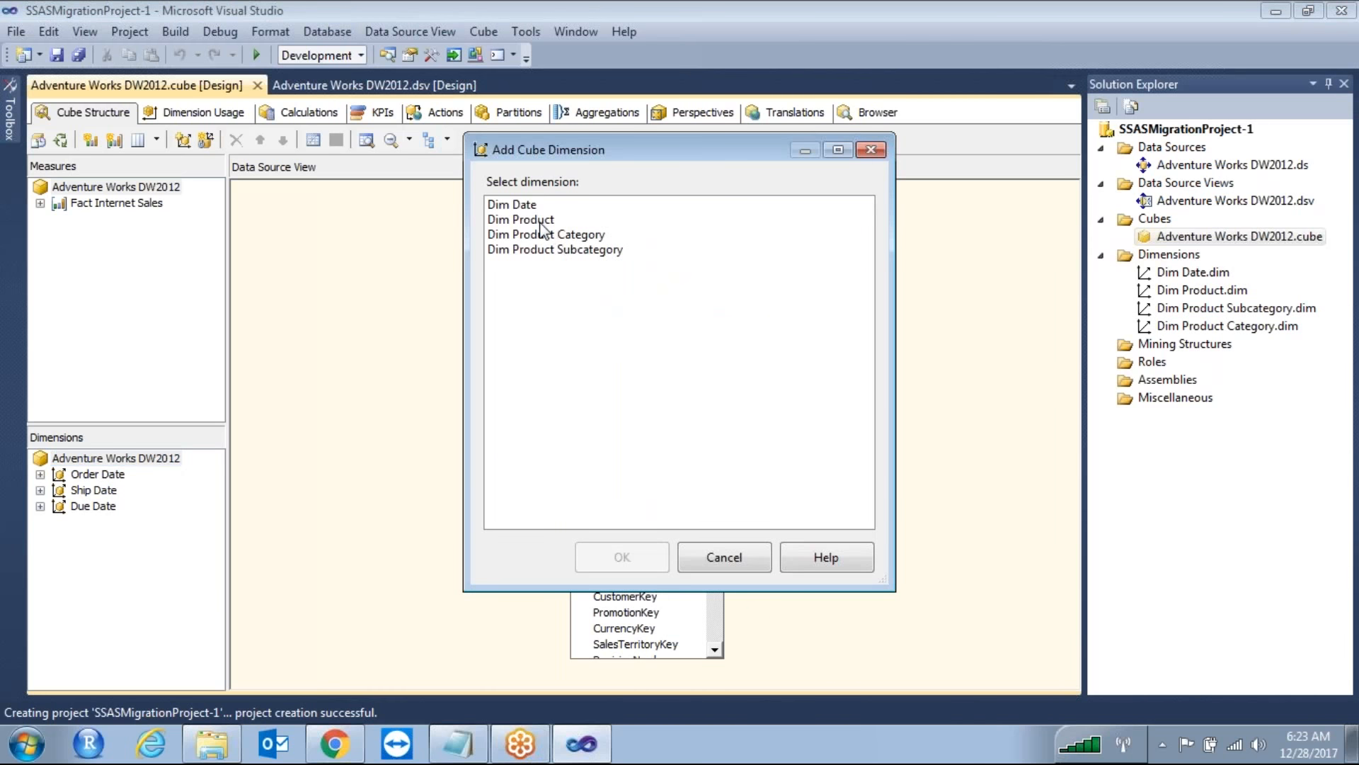
pyautogui.click(540, 221)
pyautogui.keyDown('ctrl'); pyautogui.click(544, 235); pyautogui.keyUp('ctrl')
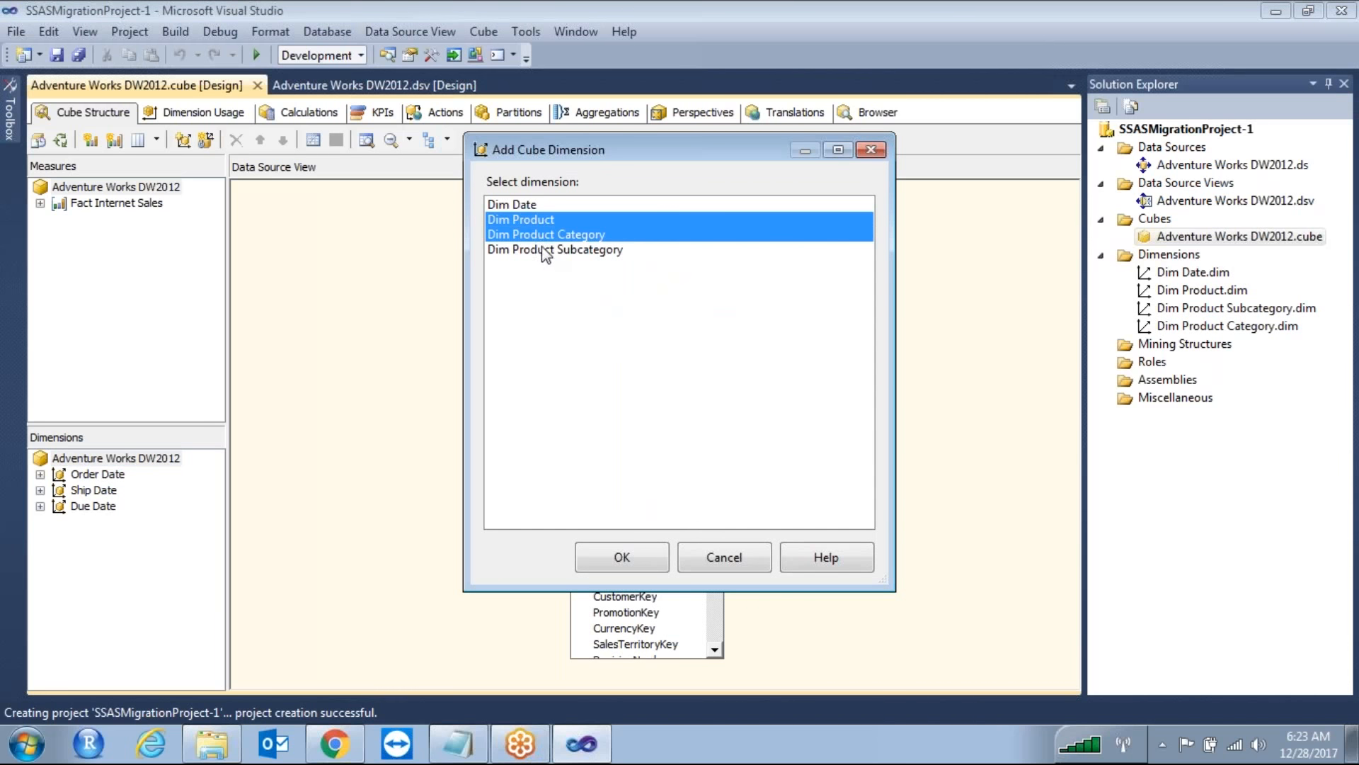
pyautogui.keyDown('ctrl'); pyautogui.click(545, 251); pyautogui.keyUp('ctrl')
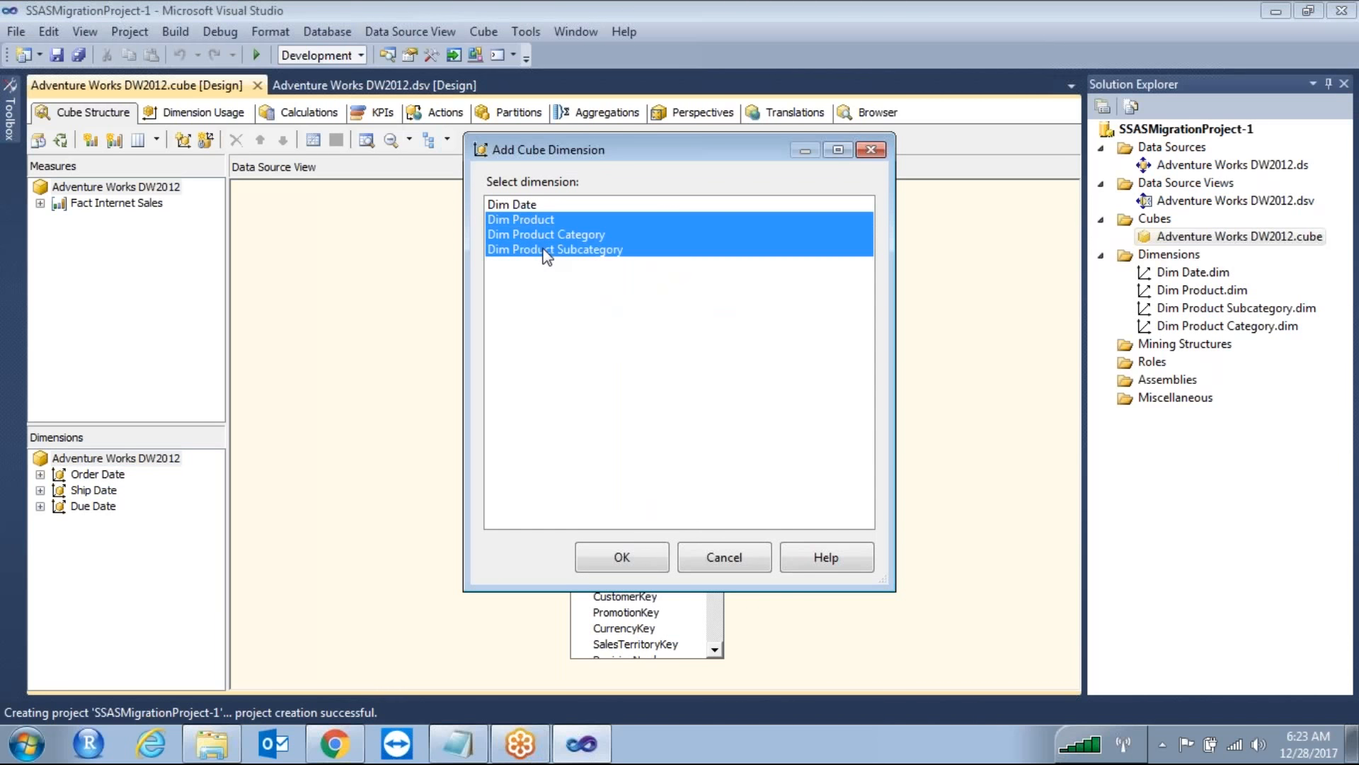
pyautogui.click(643, 554)
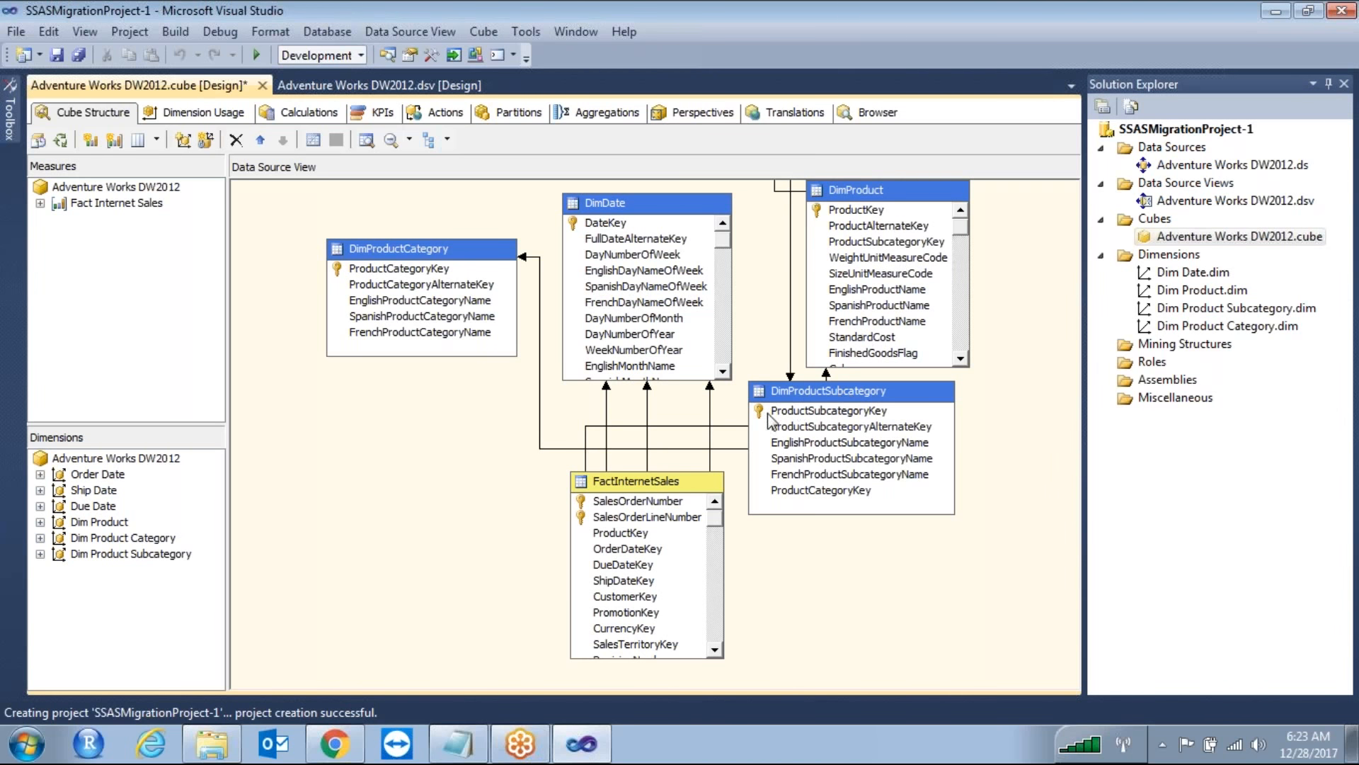
# Rearrange the cube diagram with DimProduct beside FactInternetSales, DimProductSubcategory above DimProduct and DimProductCategory above that
pyautogui.moveTo(814, 387); pyautogui.dragTo(873, 419)
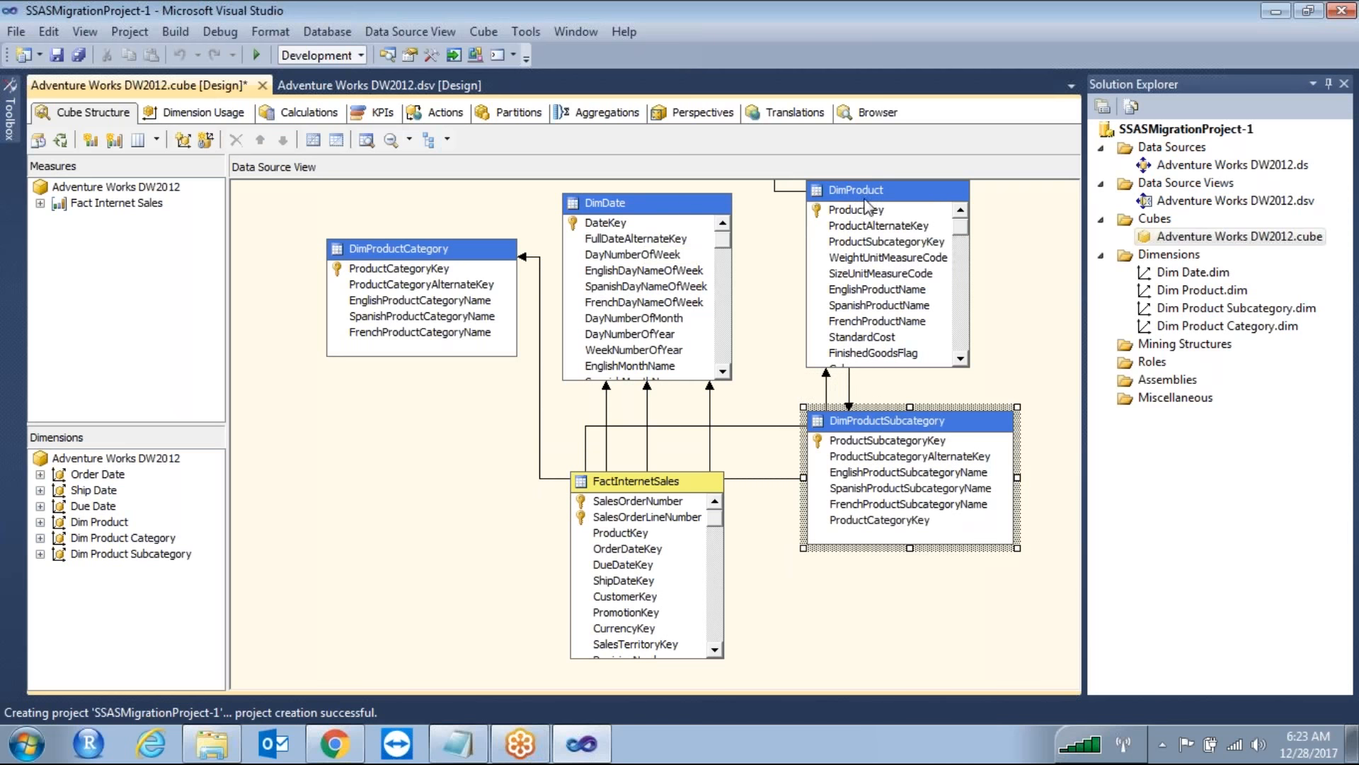
pyautogui.moveTo(869, 200); pyautogui.dragTo(337, 460)
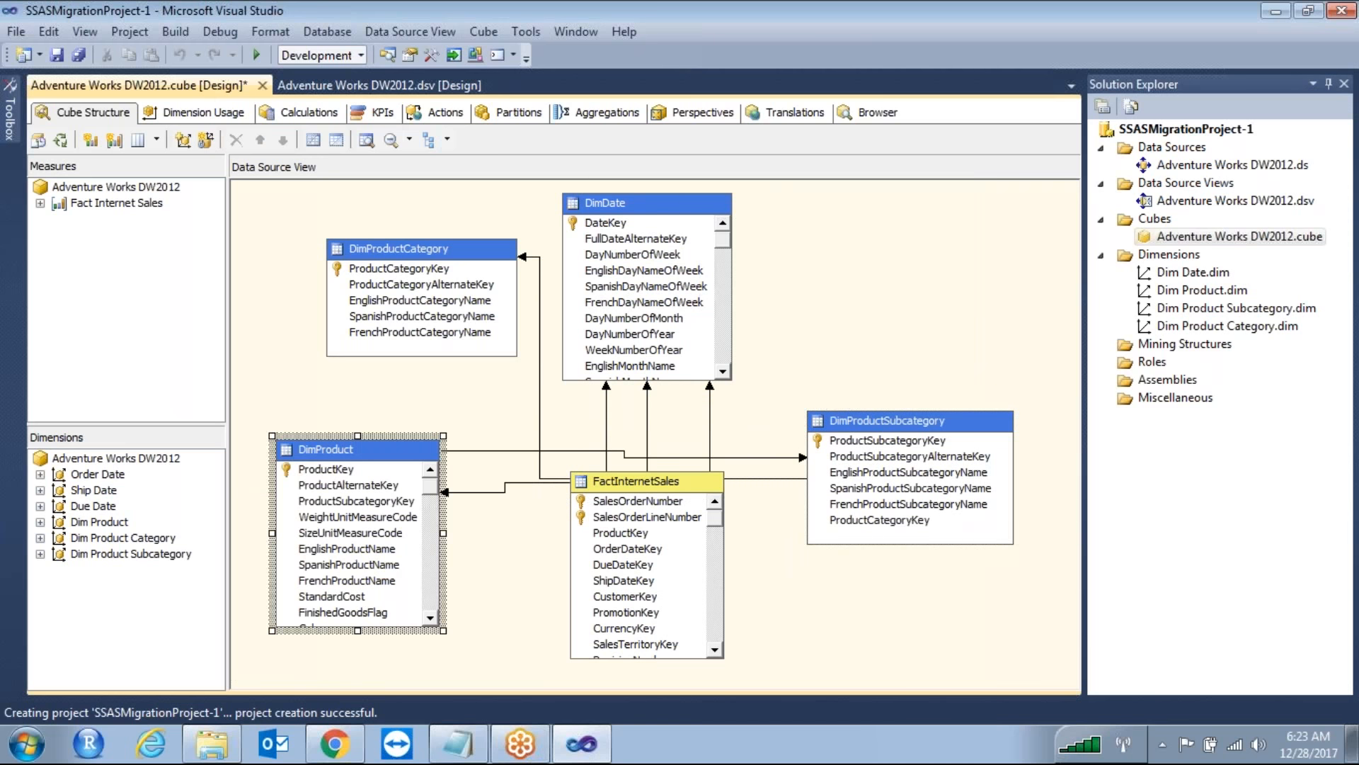
pyautogui.moveTo(844, 413); pyautogui.dragTo(361, 327)
pyautogui.moveTo(401, 243); pyautogui.dragTo(404, 161)
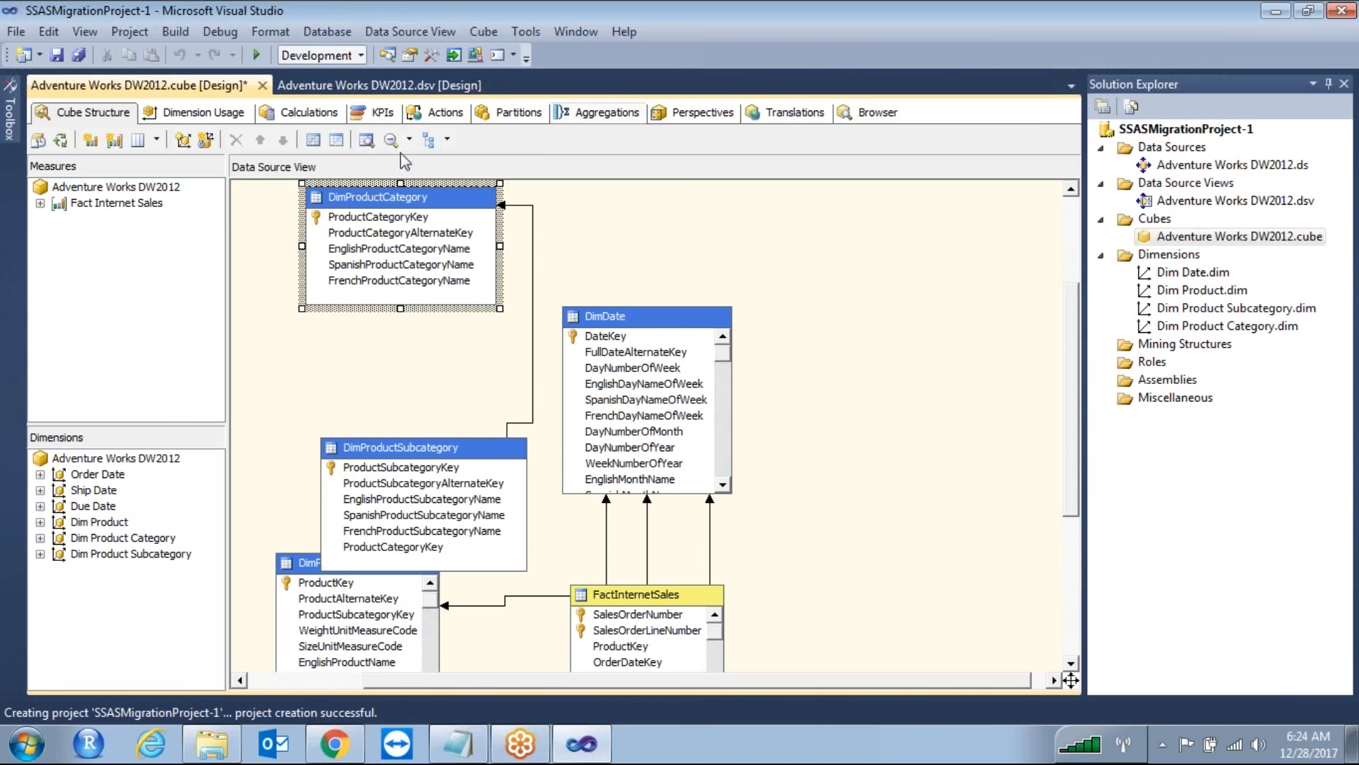
pyautogui.click(448, 140)
pyautogui.click(733, 266)
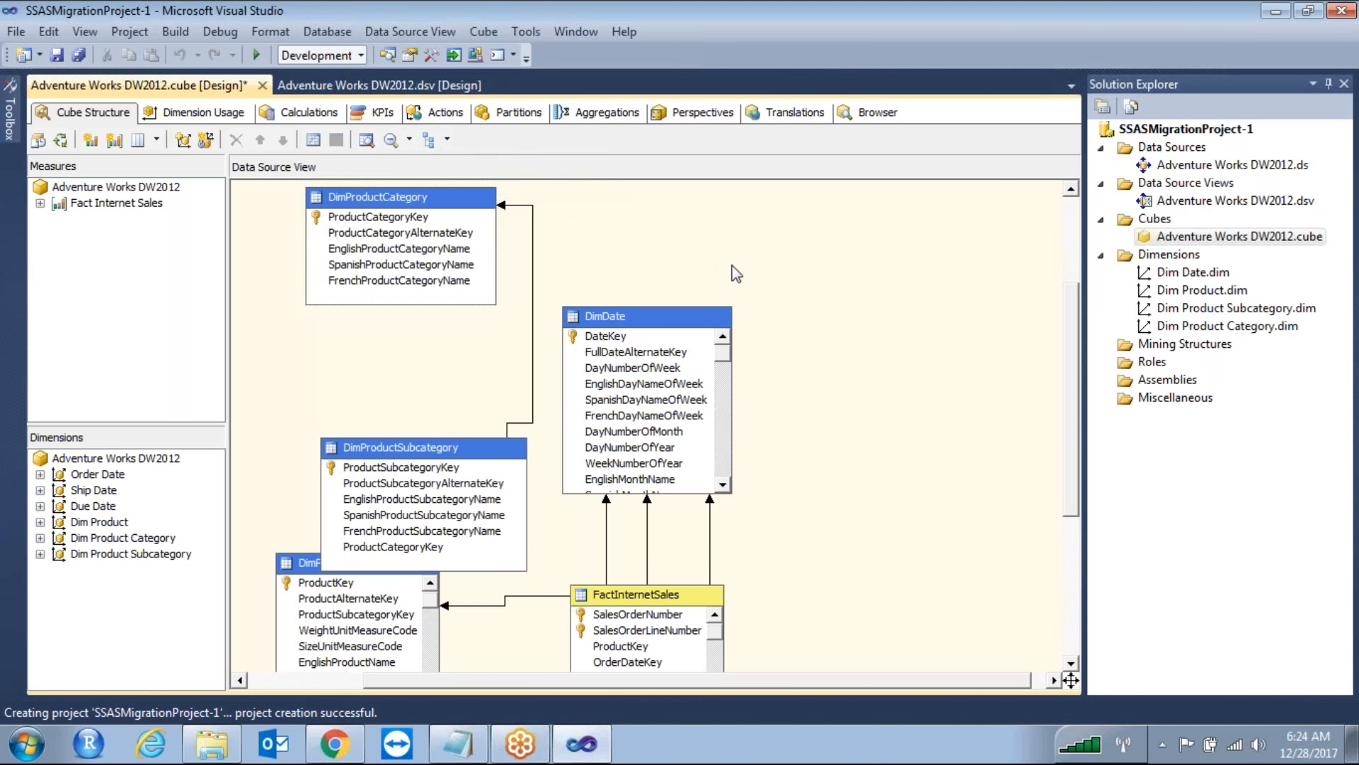
pyautogui.moveTo(1073, 368); pyautogui.dragTo(1068, 421)
pyautogui.moveTo(401, 340); pyautogui.dragTo(355, 267)
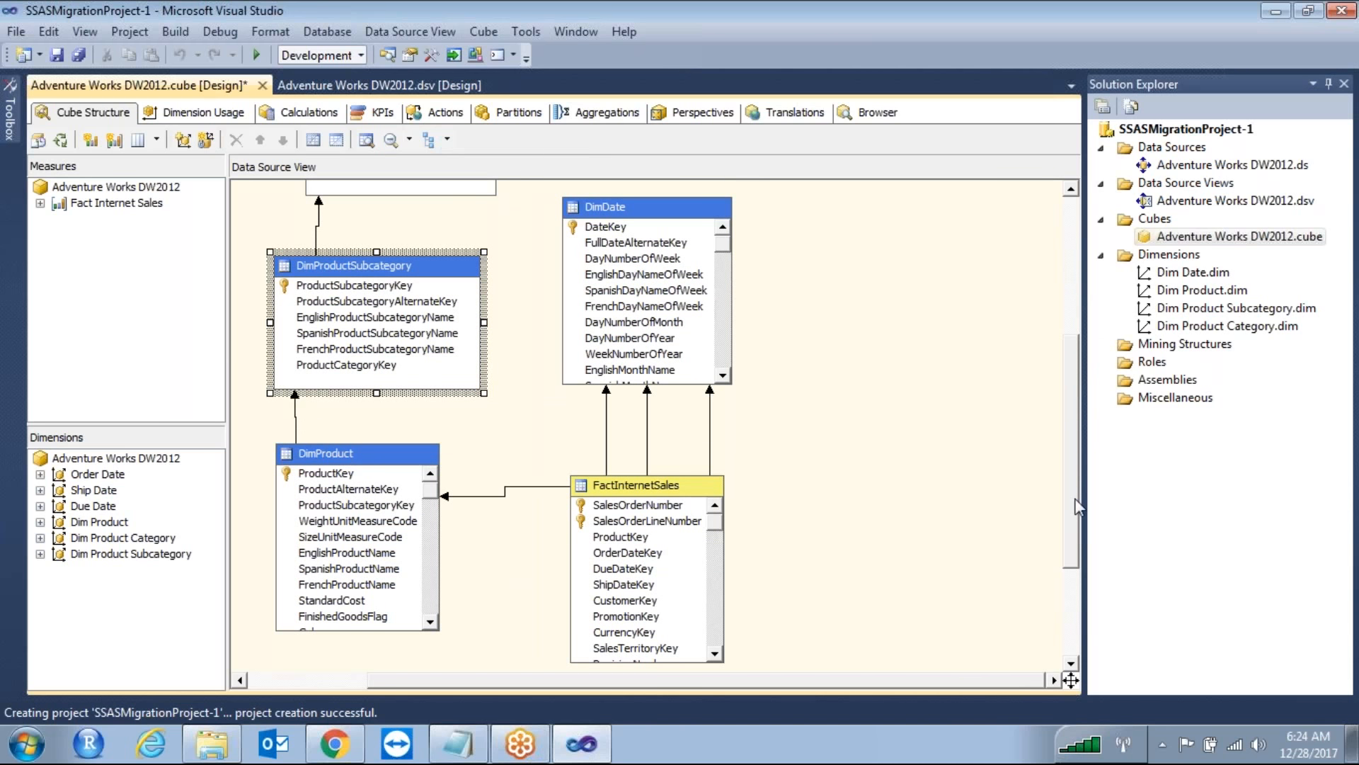
pyautogui.moveTo(1076, 506); pyautogui.dragTo(1049, 545)
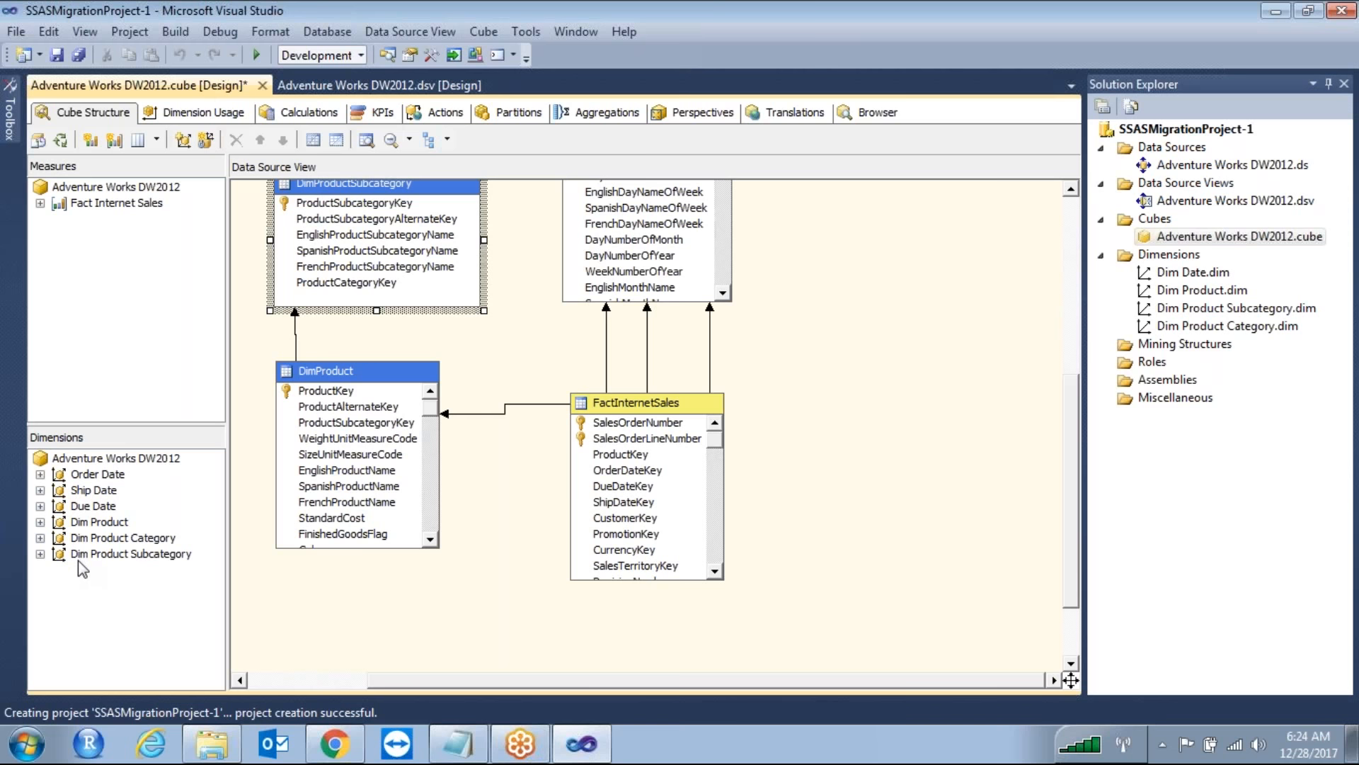
# Open the cube's Dim Product dimension for editing and add EnglishProductName from the DimProduct table as an attribute
pyautogui.click(41, 522)
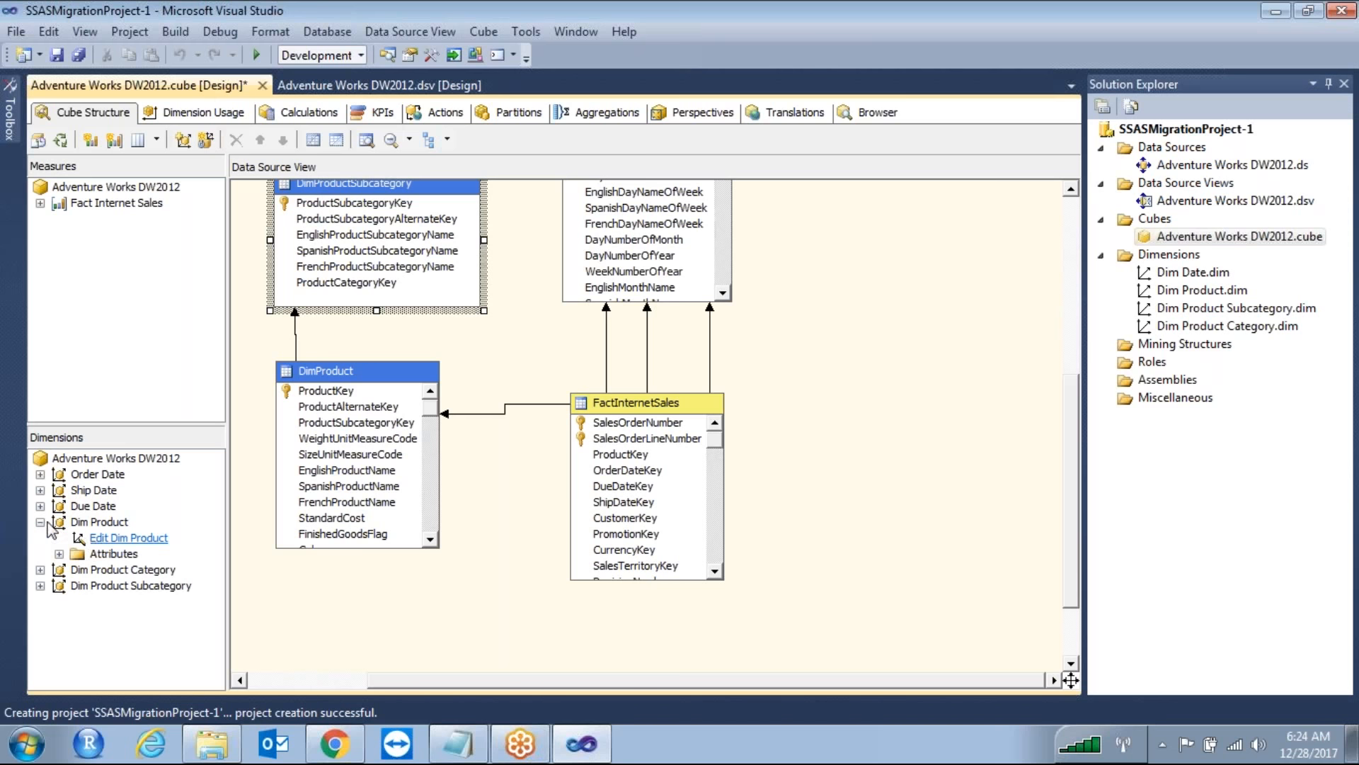
pyautogui.click(116, 540)
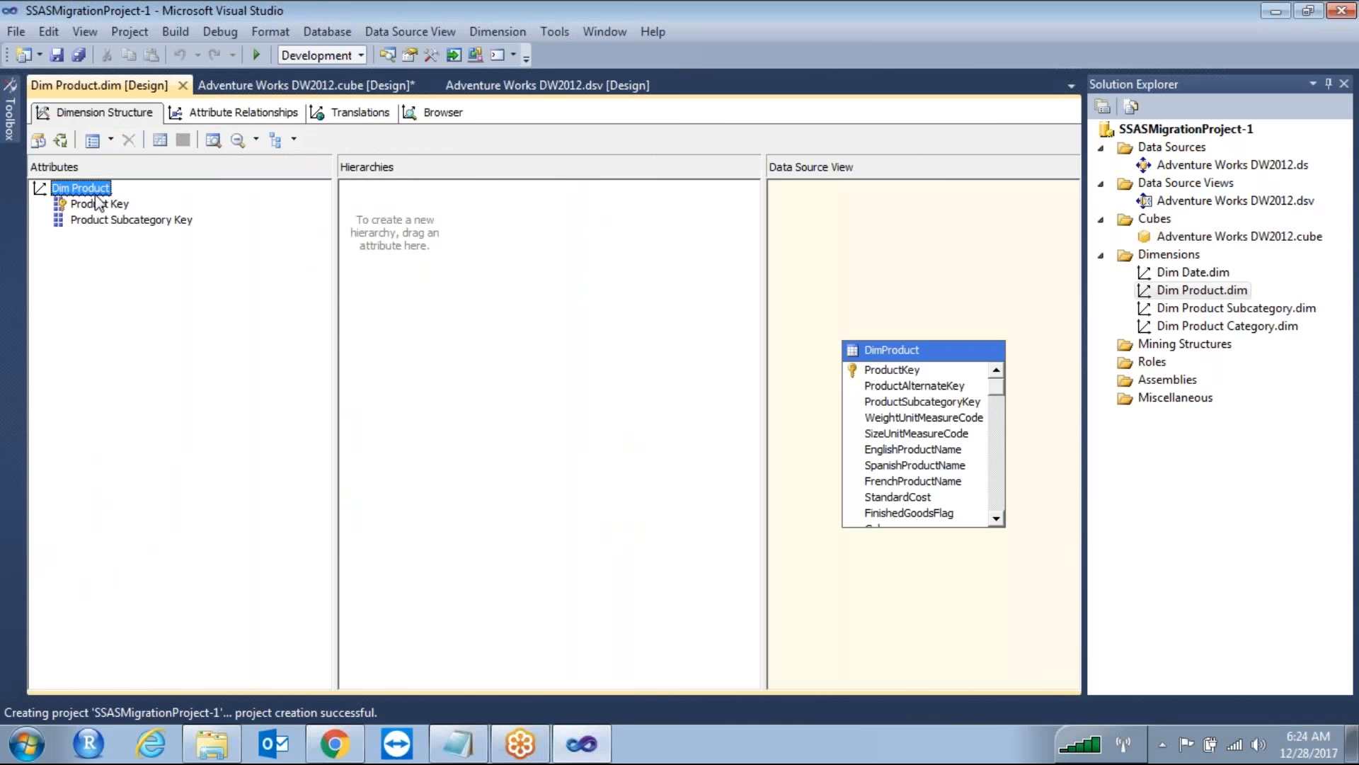
pyautogui.click(120, 221)
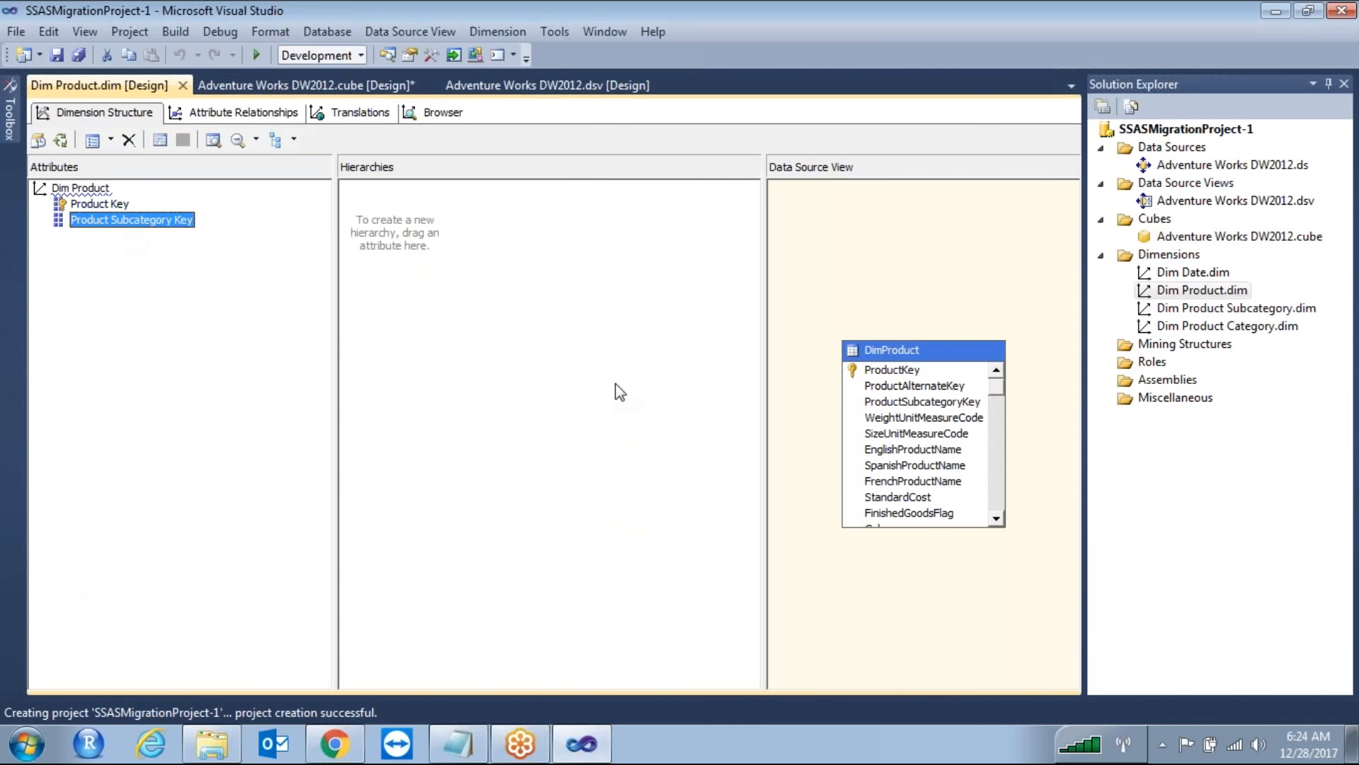
pyautogui.click(997, 393)
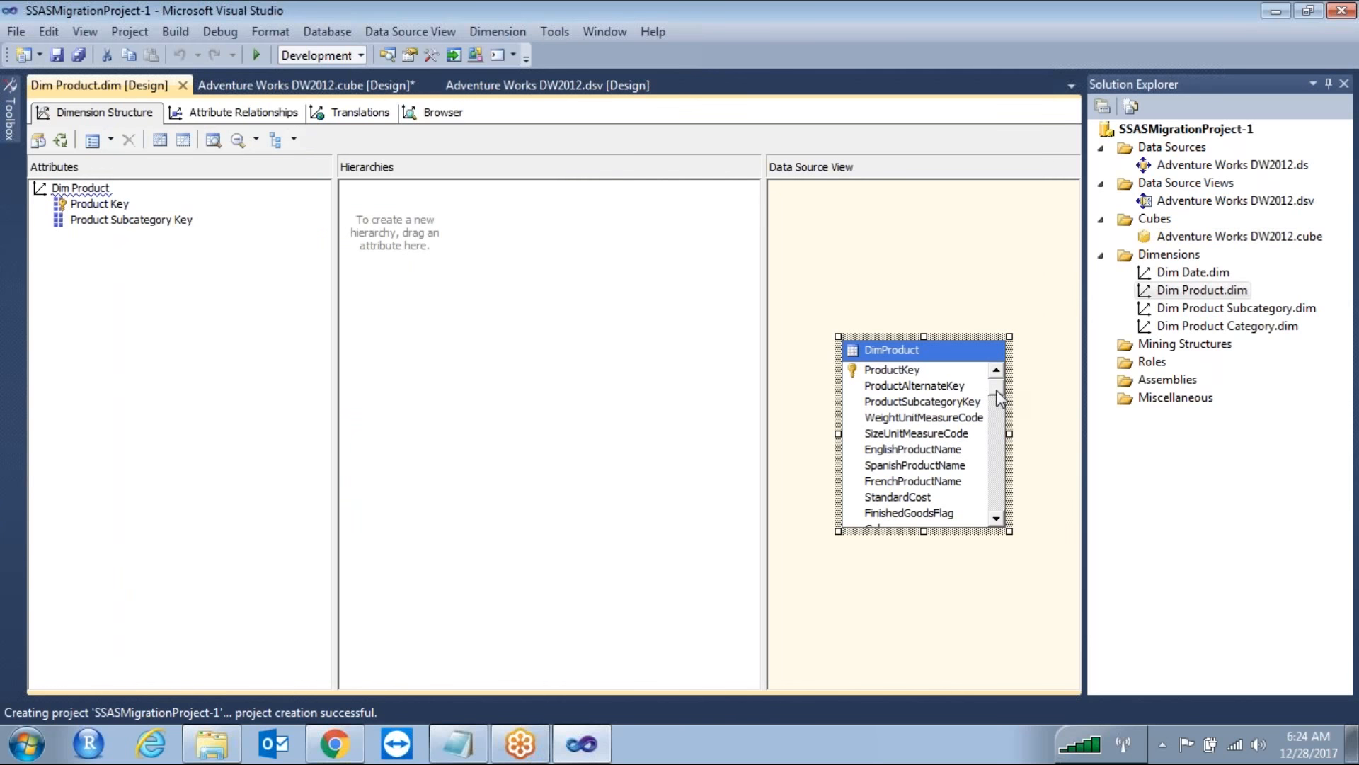
pyautogui.moveTo(933, 451); pyautogui.dragTo(106, 442)
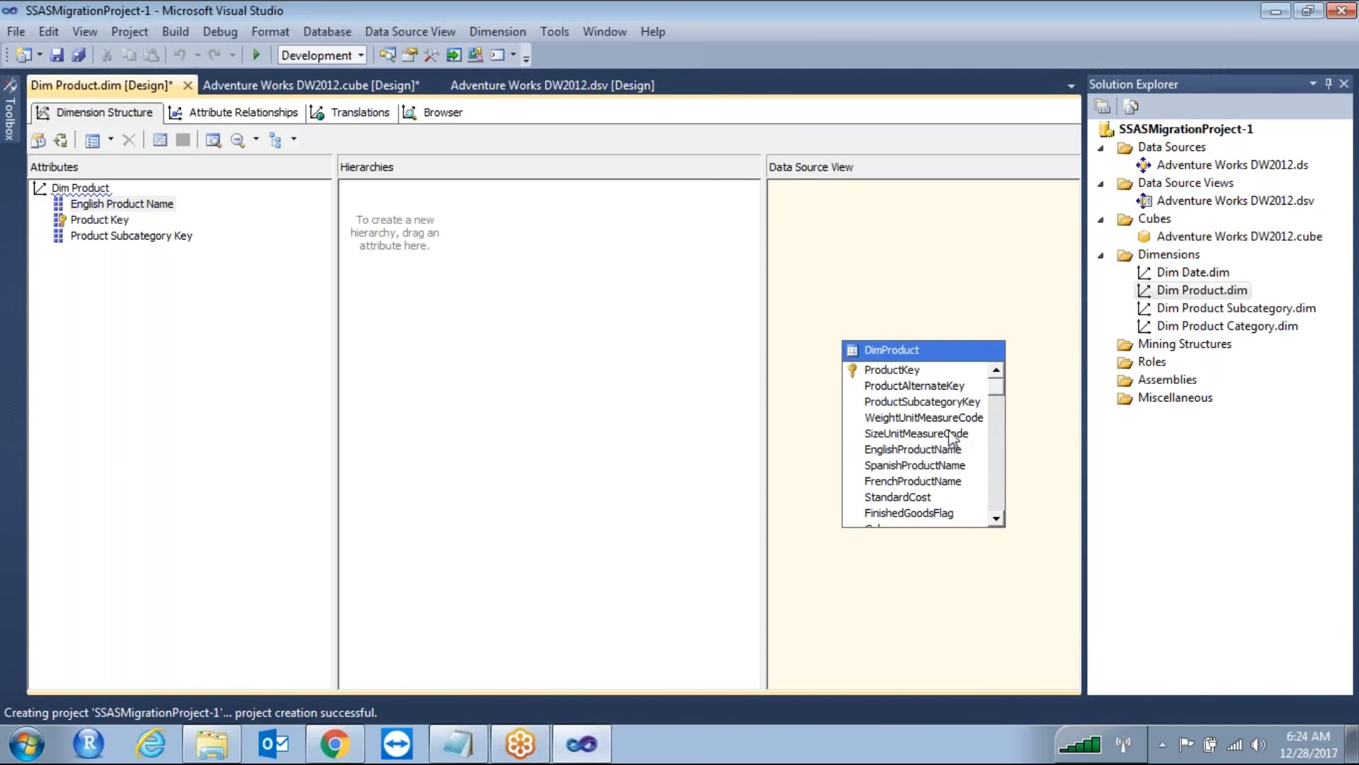
# Add EnglishProductName to Dim Product a second time and delete the duplicate attribute
pyautogui.click(915, 451)
pyautogui.moveTo(915, 454); pyautogui.dragTo(99, 278)
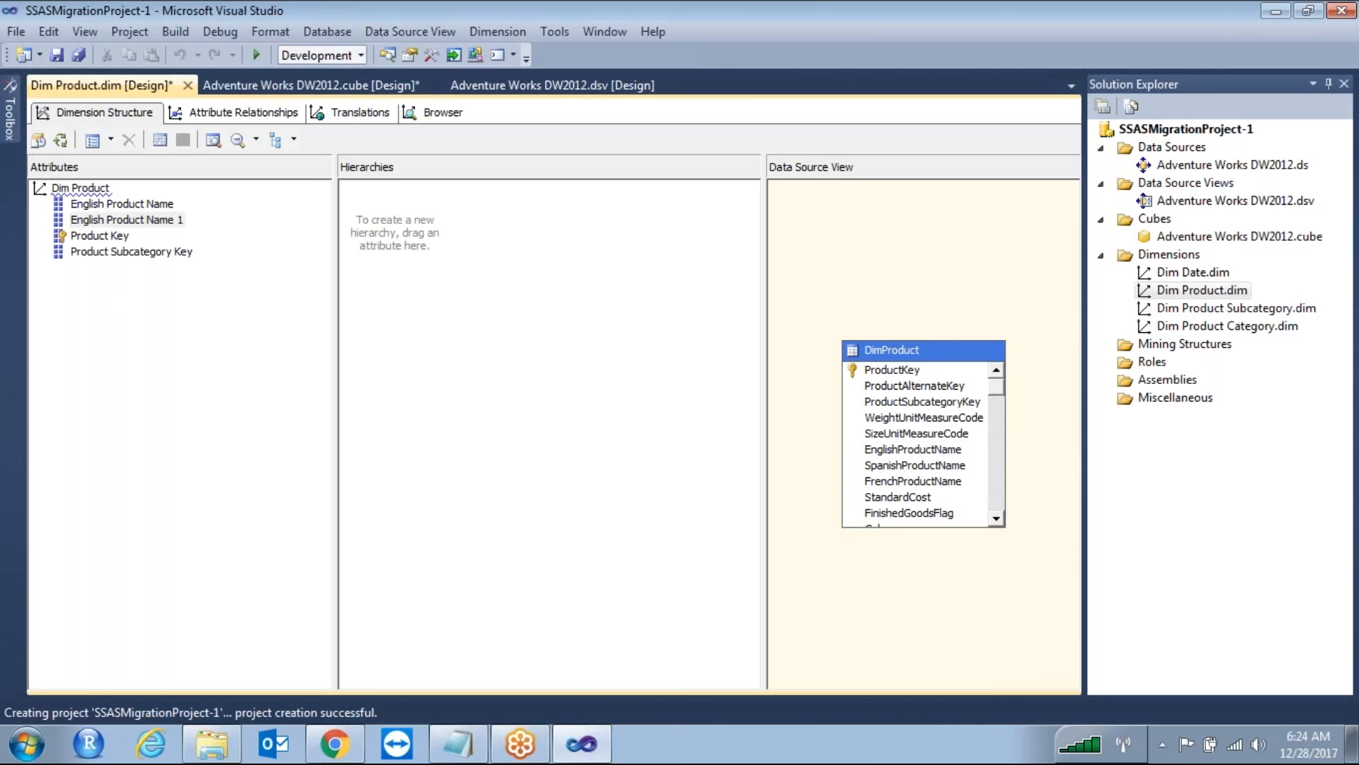
pyautogui.click(163, 222)
pyautogui.rightClick(163, 222)
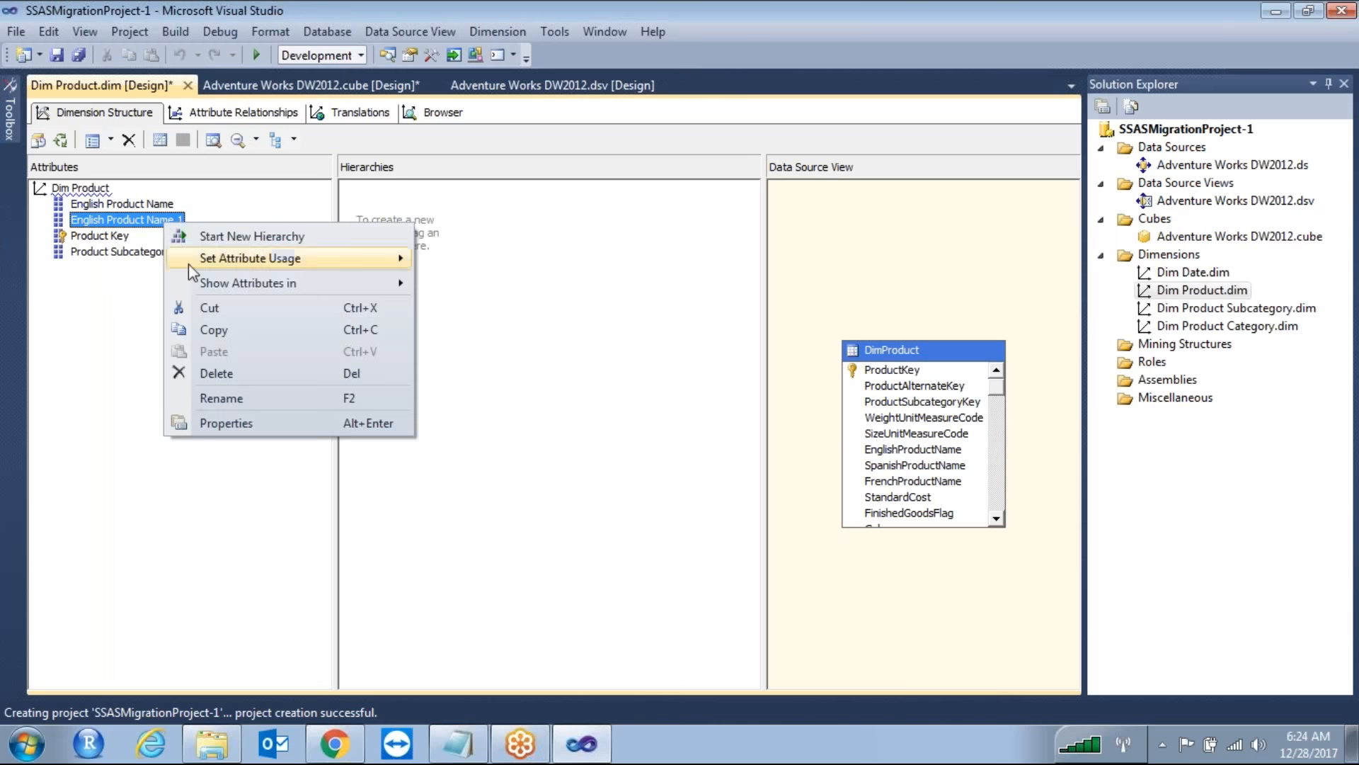
pyautogui.click(215, 372)
pyautogui.click(774, 516)
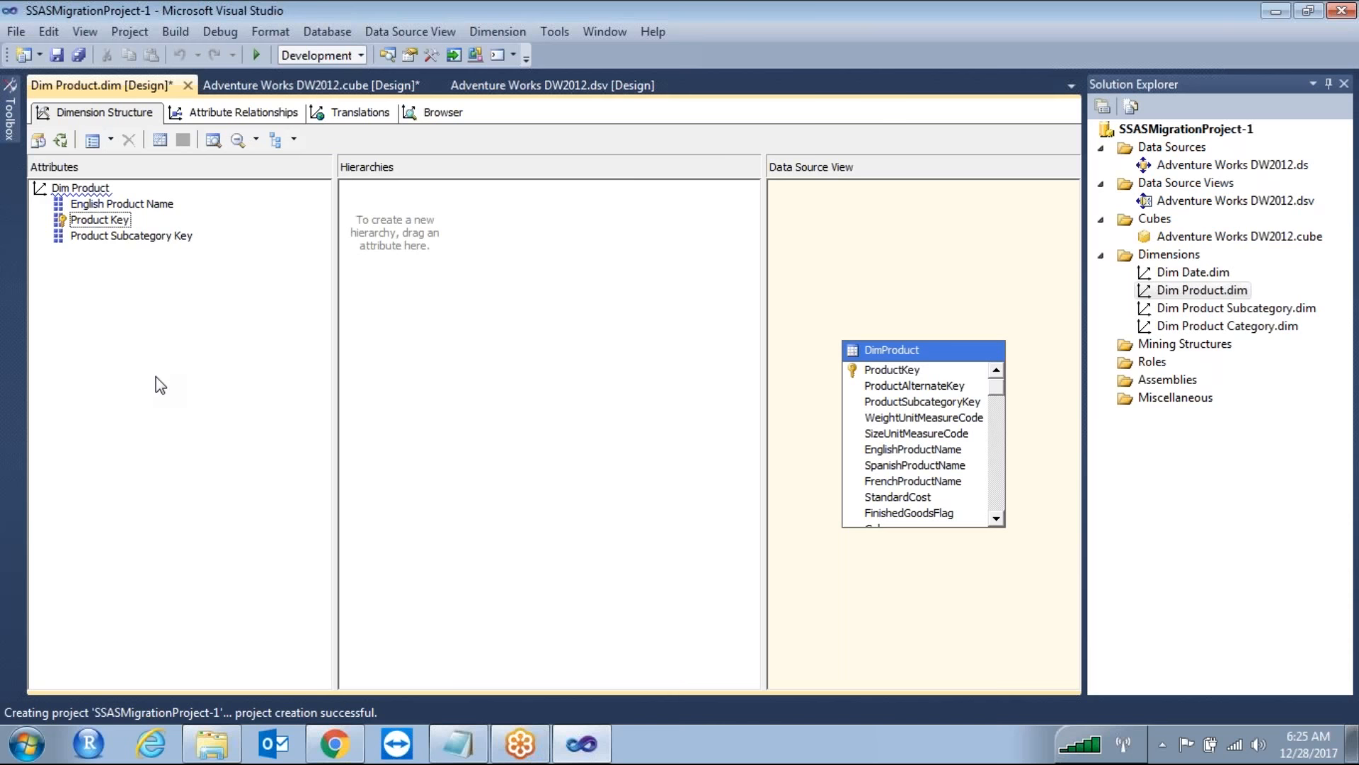
pyautogui.click(121, 219)
pyautogui.click(141, 236)
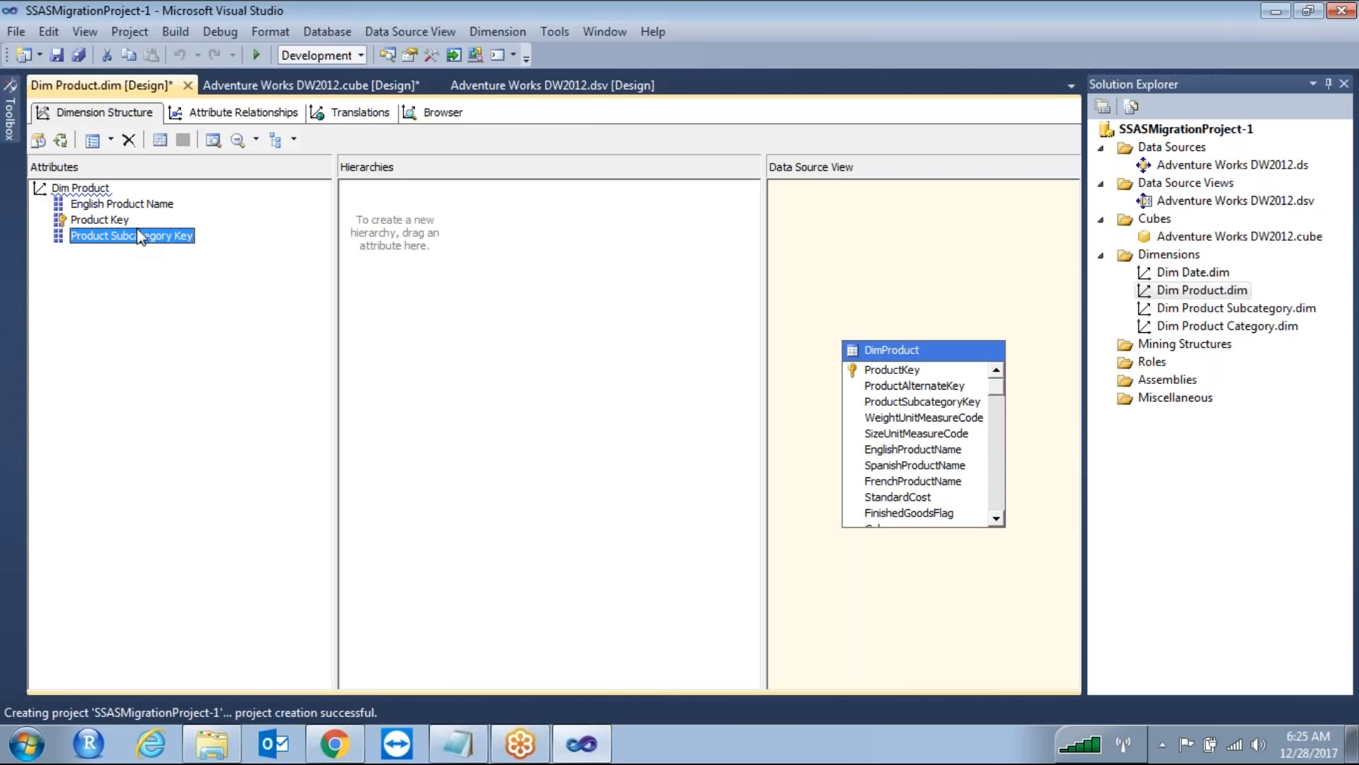
pyautogui.click(120, 204)
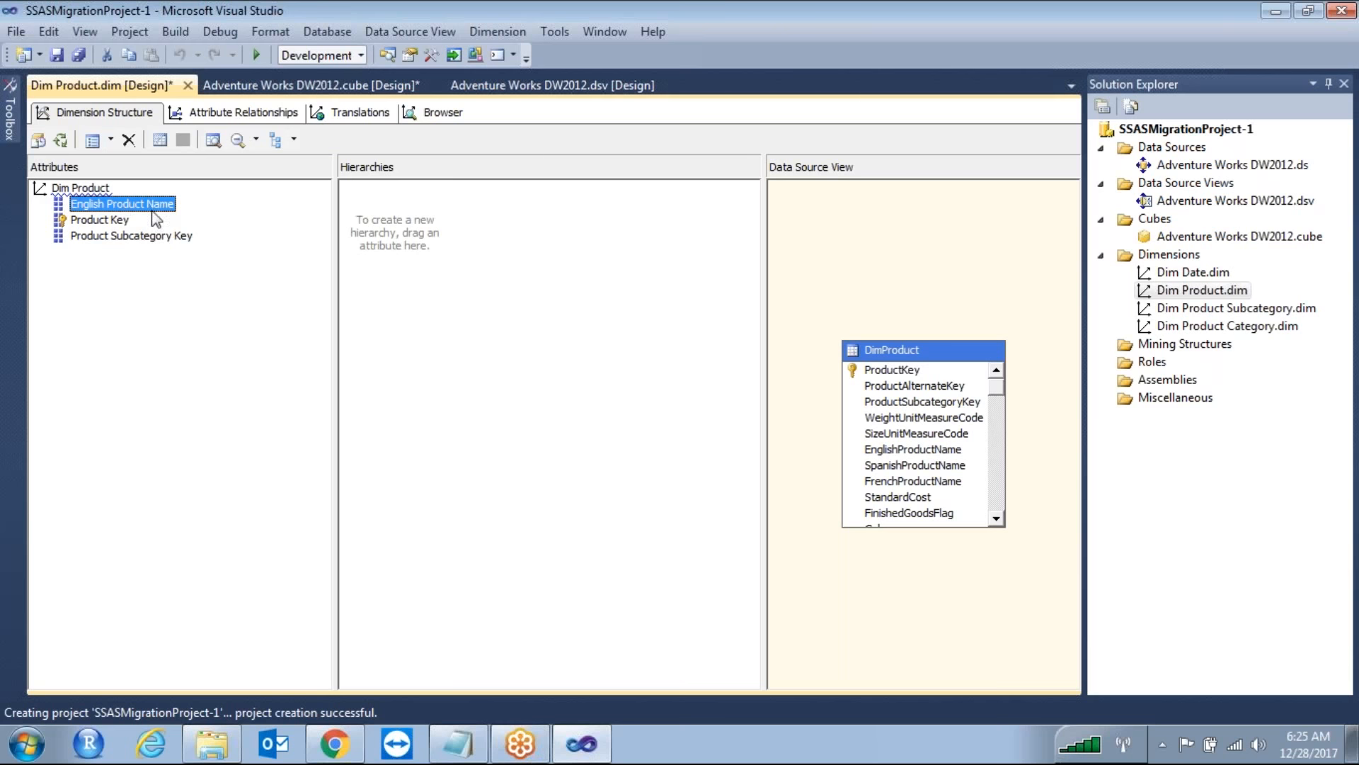
pyautogui.click(913, 355)
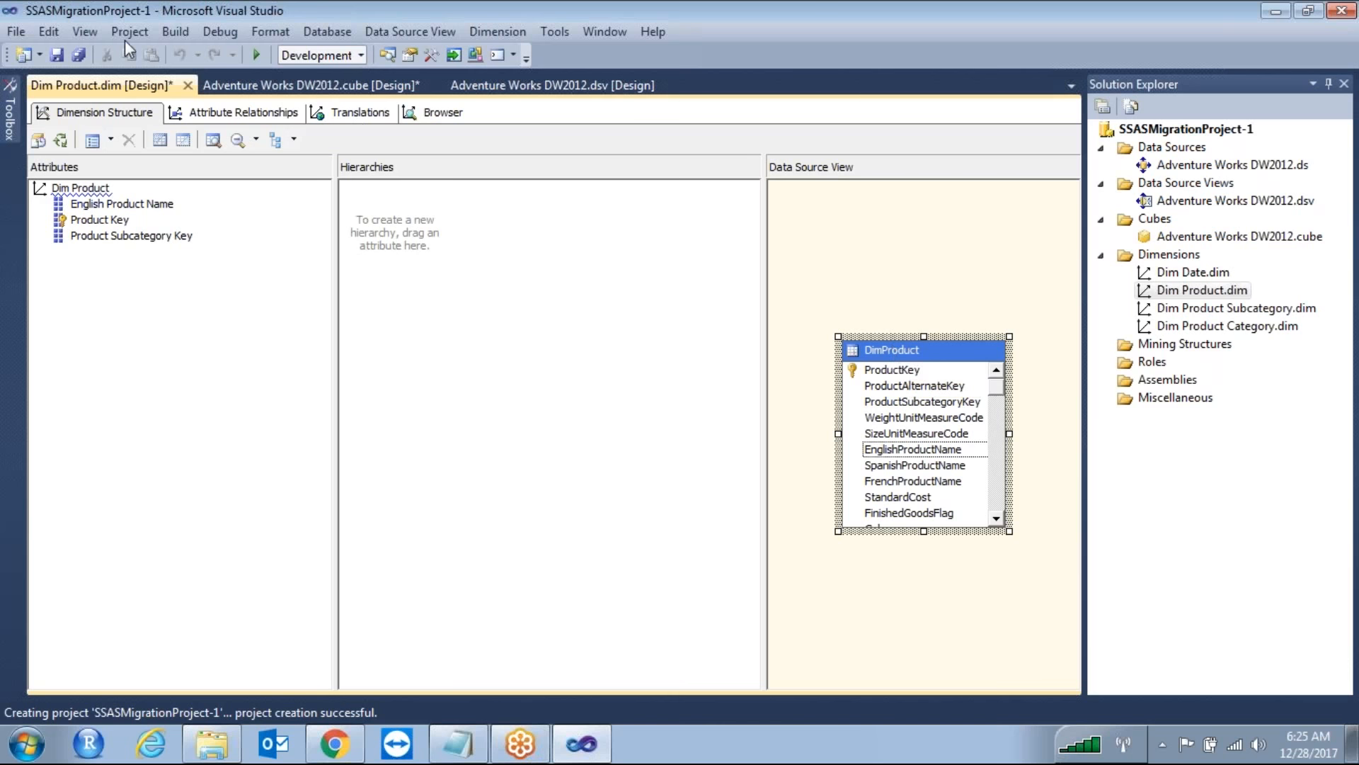
# Save the Dim Product dimension together with the cube and close the dimension's designer
pyautogui.click(53, 61)
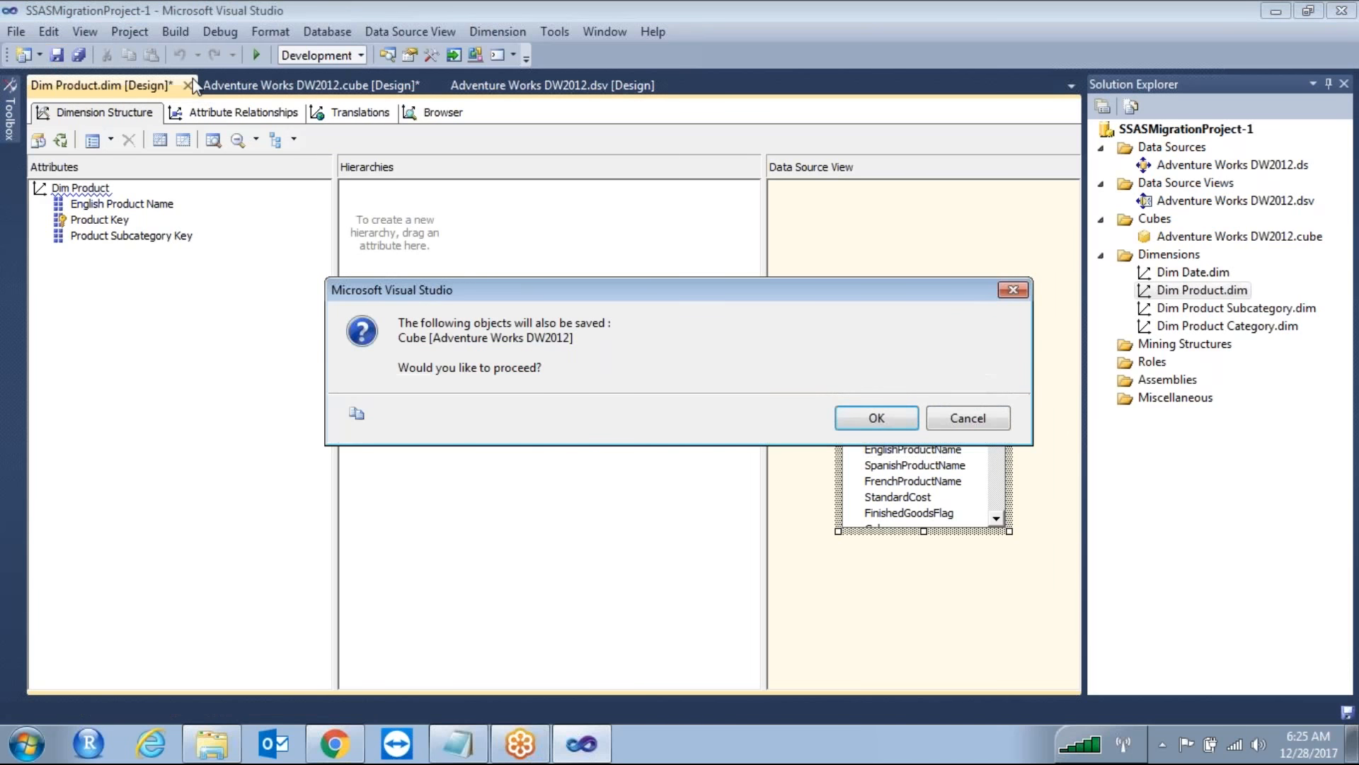
pyautogui.click(877, 420)
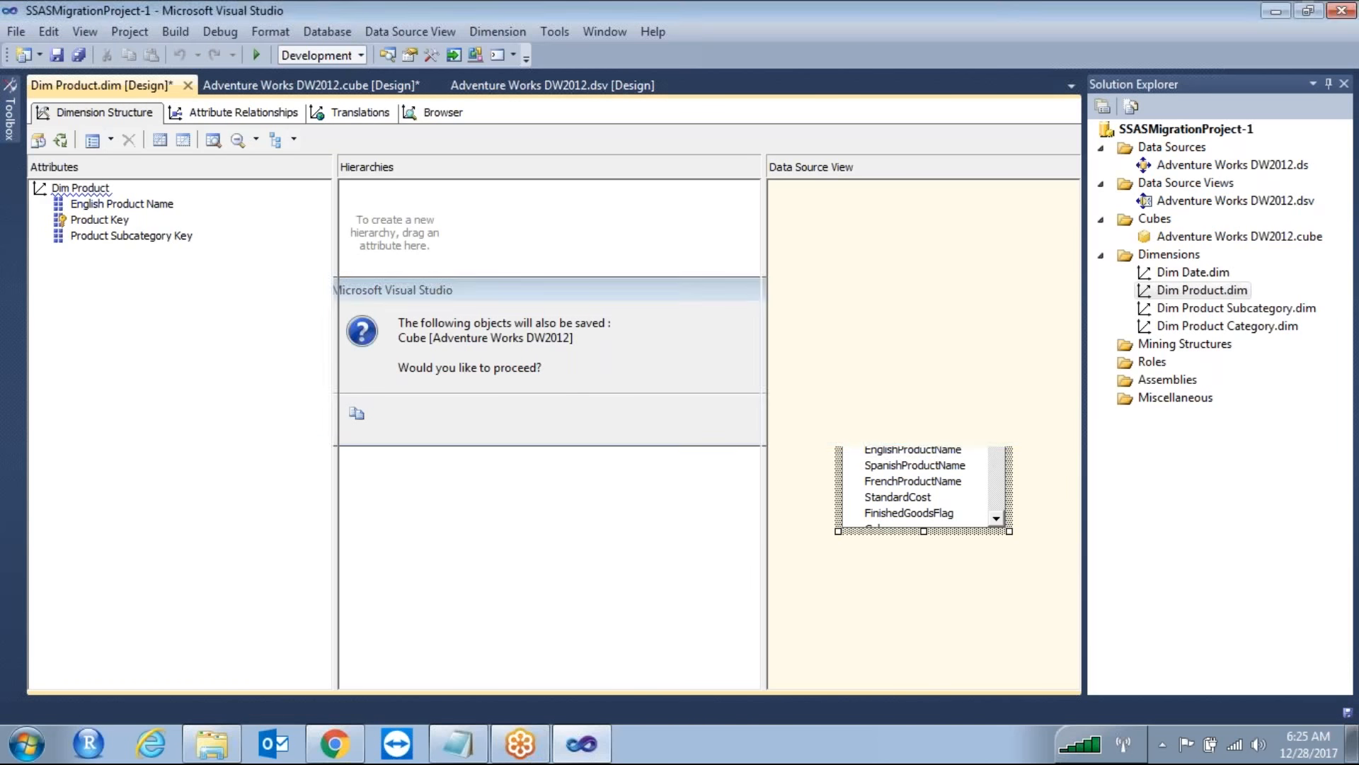
pyautogui.click(183, 85)
# Open the cube's Dim Product Category dimension for editing and cancel the automatic restart of Visual Studio
pyautogui.click(40, 570)
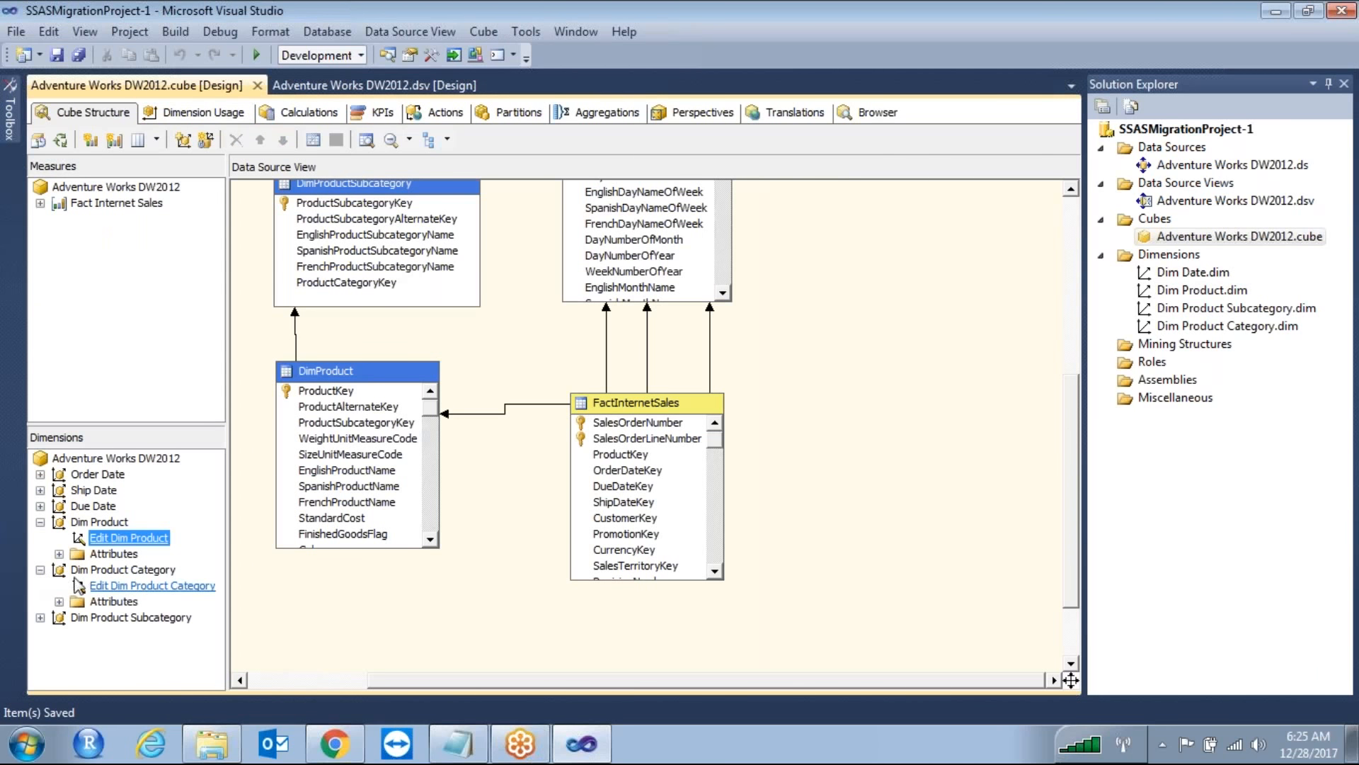
pyautogui.click(145, 586)
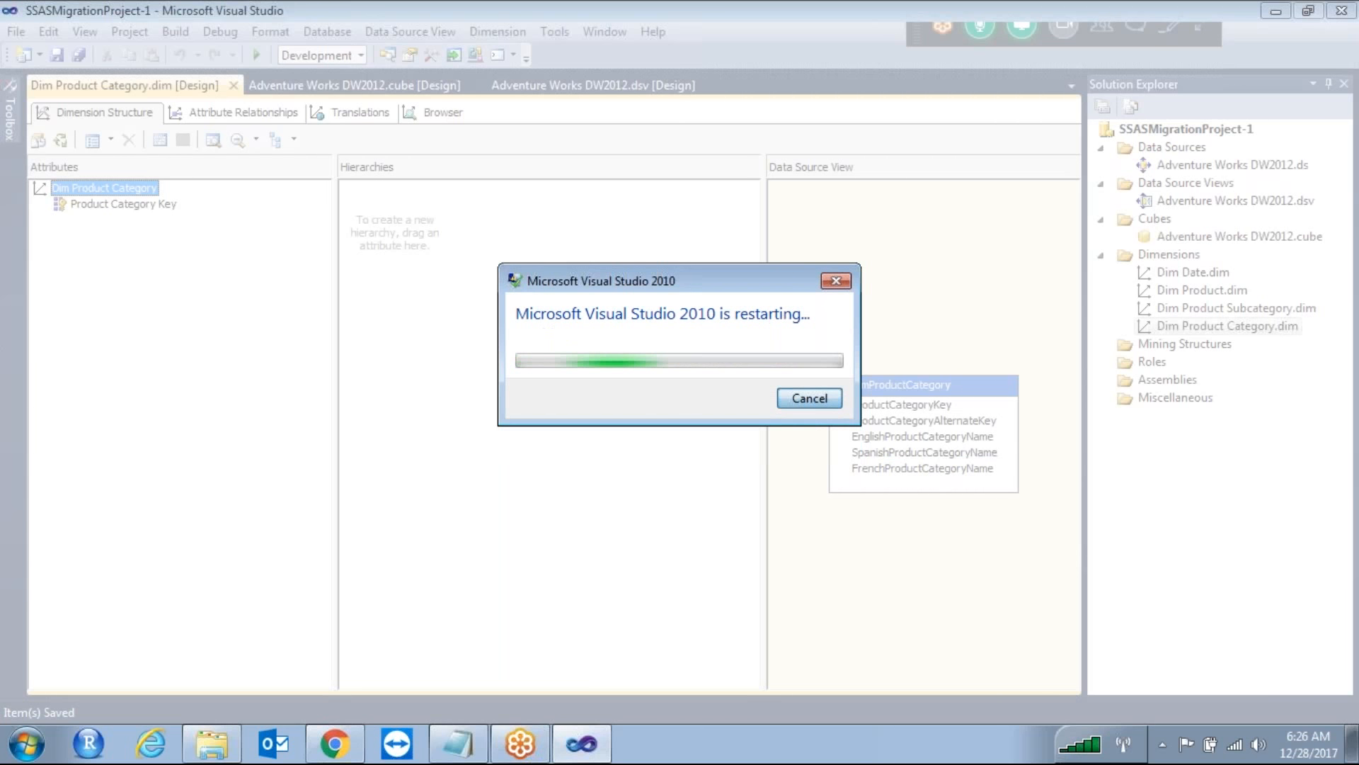
pyautogui.click(810, 398)
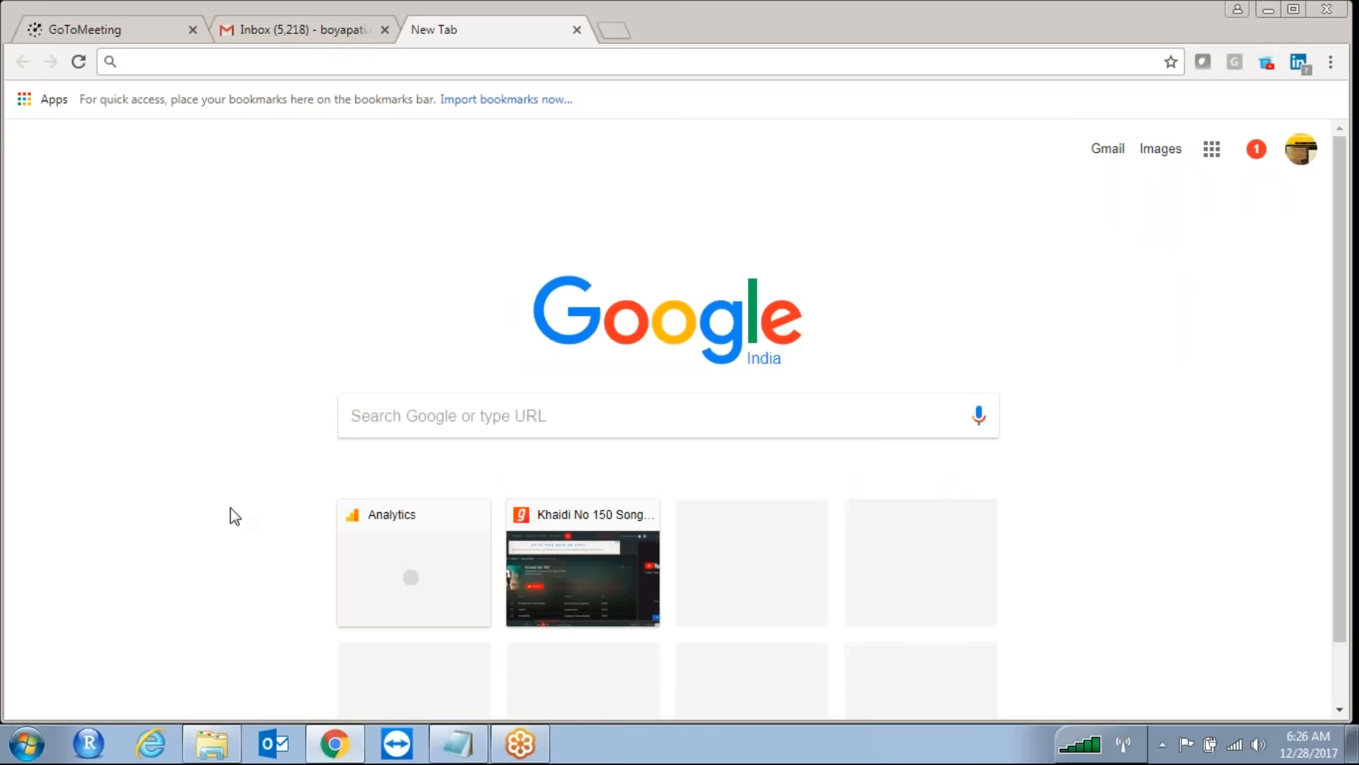
# Start SQL Server Data Tools again and reopen SSASMigrationProject-1 with the recovered cube and project files
pyautogui.click(13, 756)
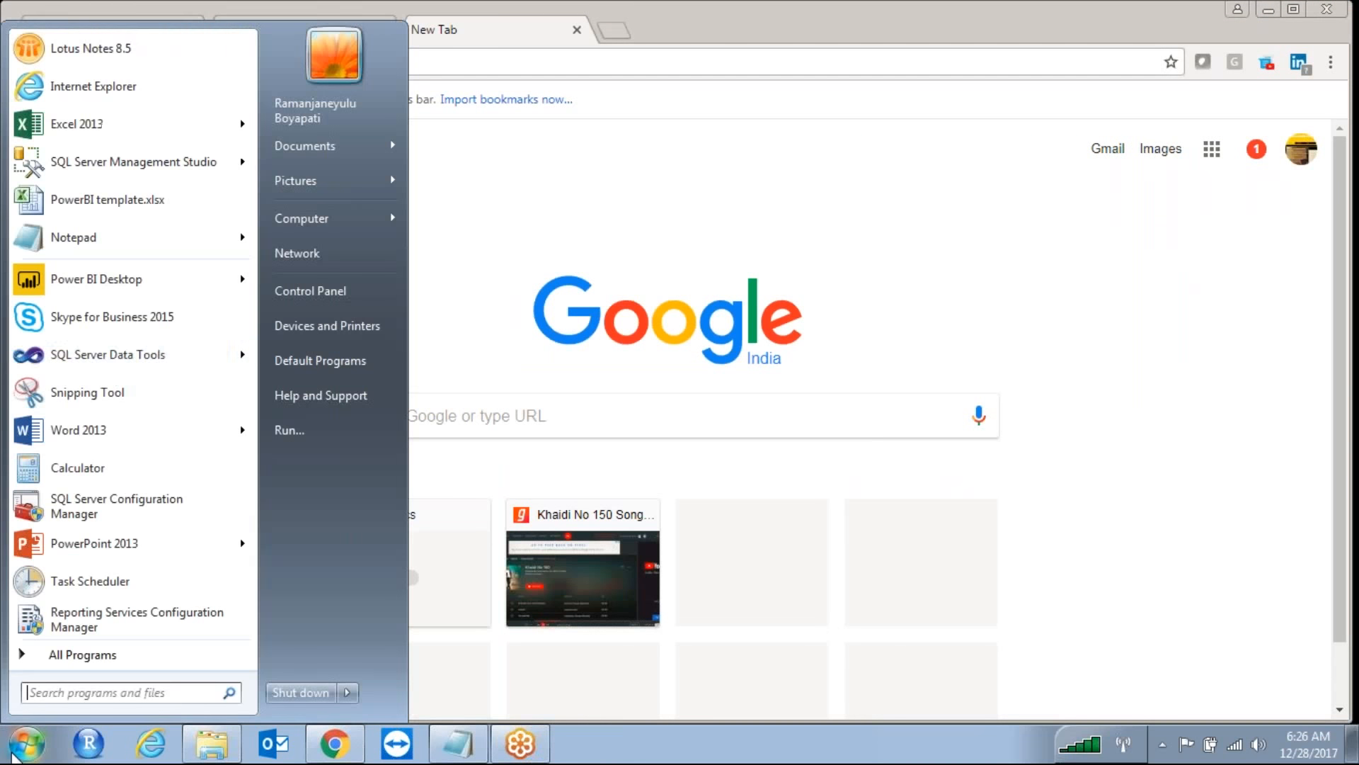
pyautogui.click(113, 359)
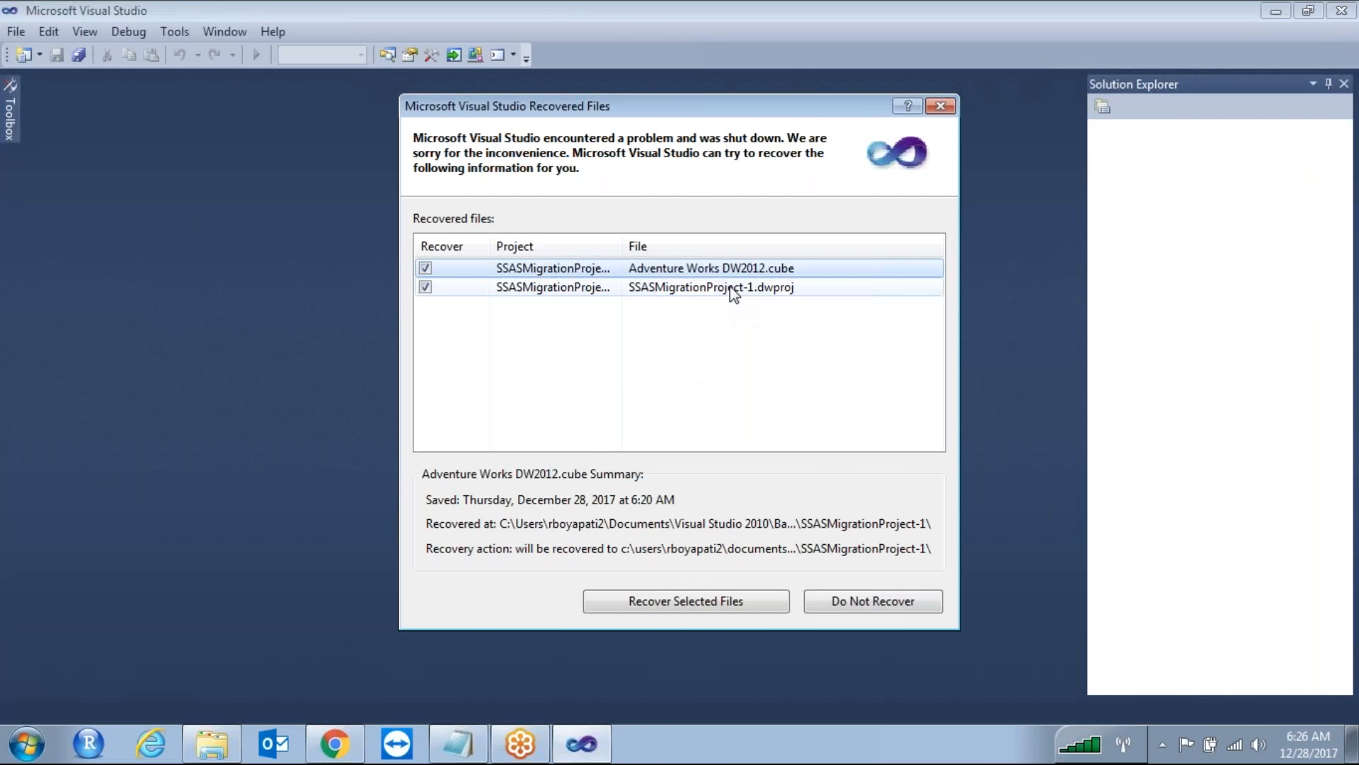
pyautogui.click(731, 288)
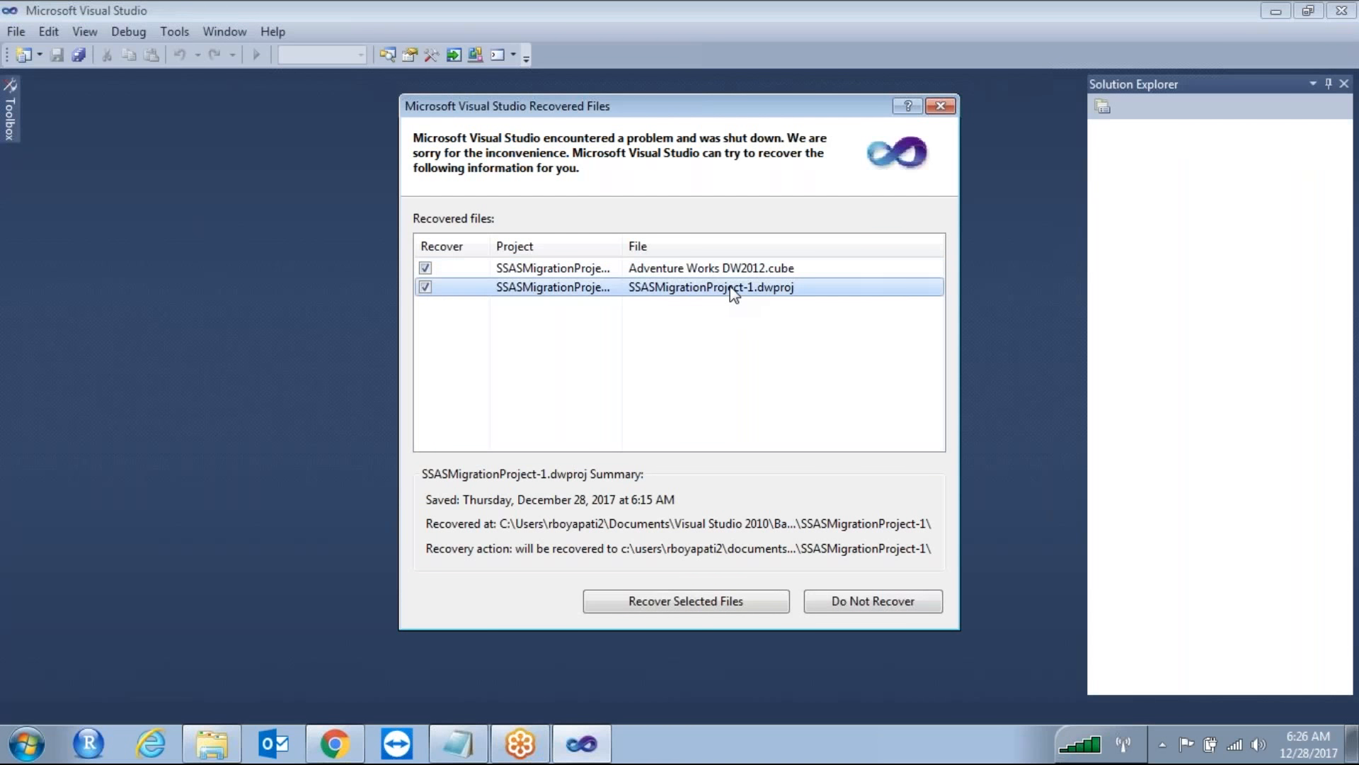
pyautogui.click(710, 601)
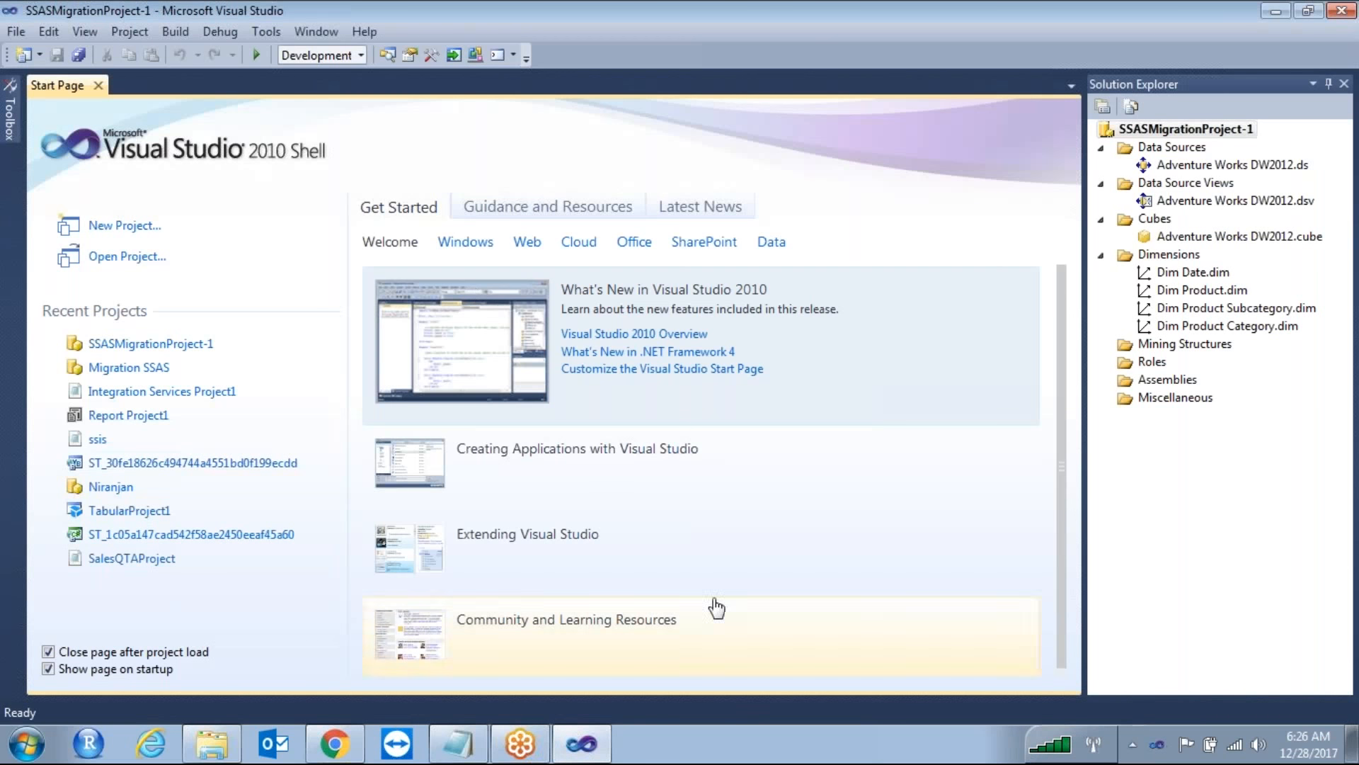
pyautogui.click(210, 343)
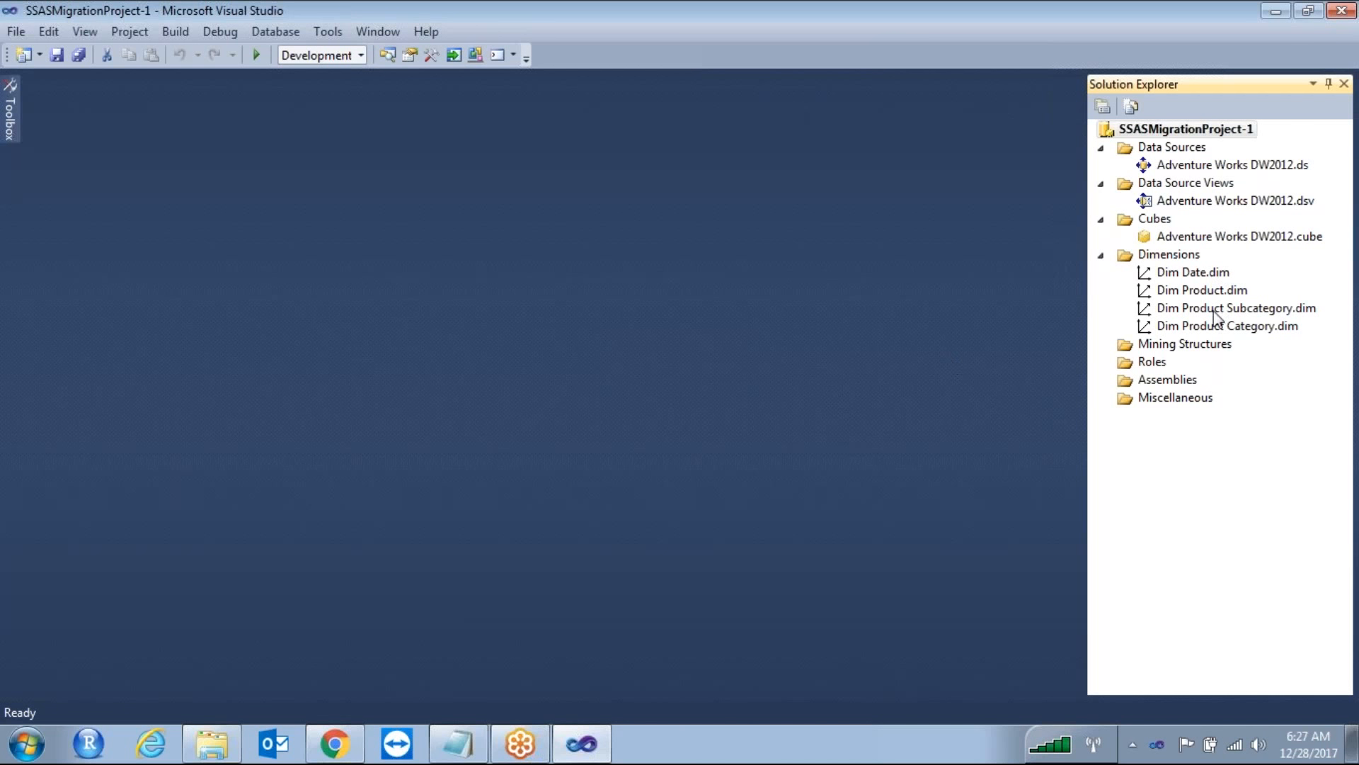
# Open the Adventure Works DW2012 cube and check the attributes of its Dim Product dimension in the dimension designer
pyautogui.click(1201, 240)
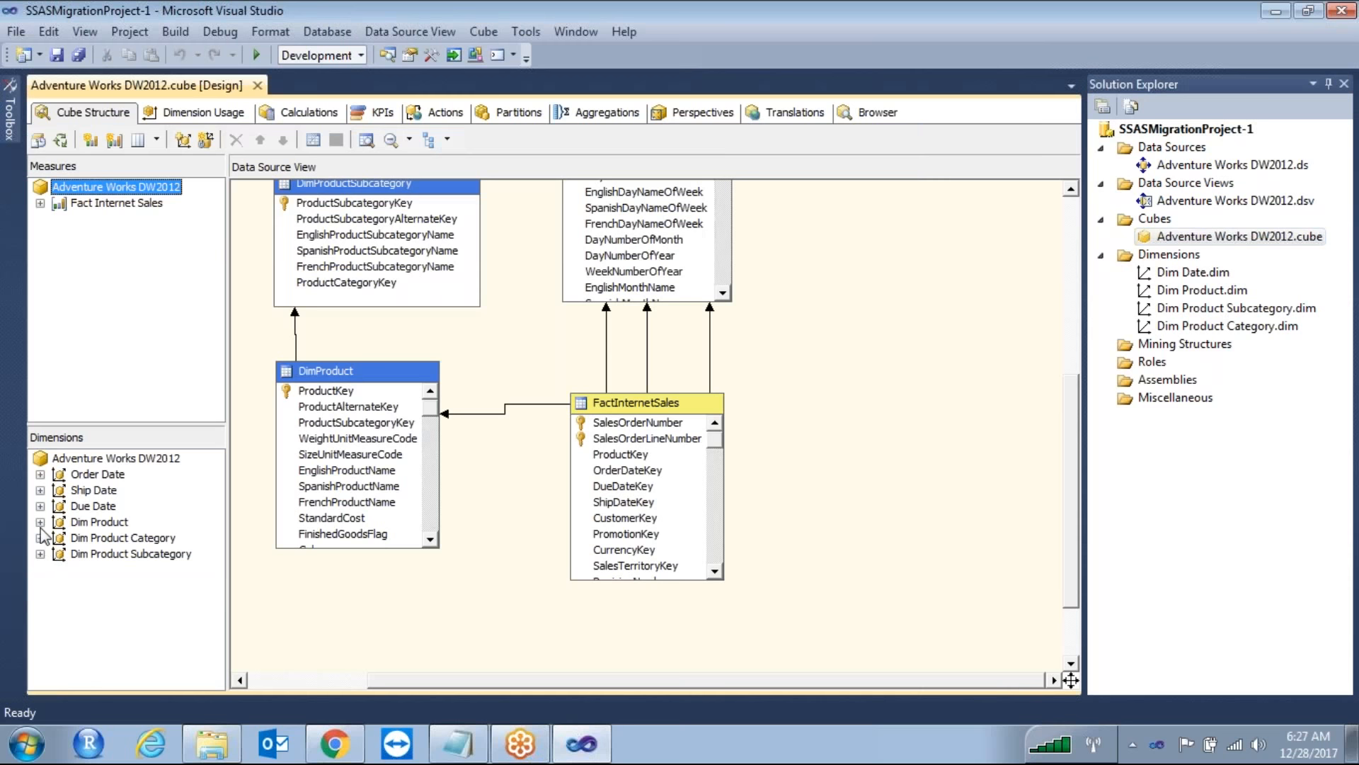
pyautogui.click(41, 521)
pyautogui.click(99, 538)
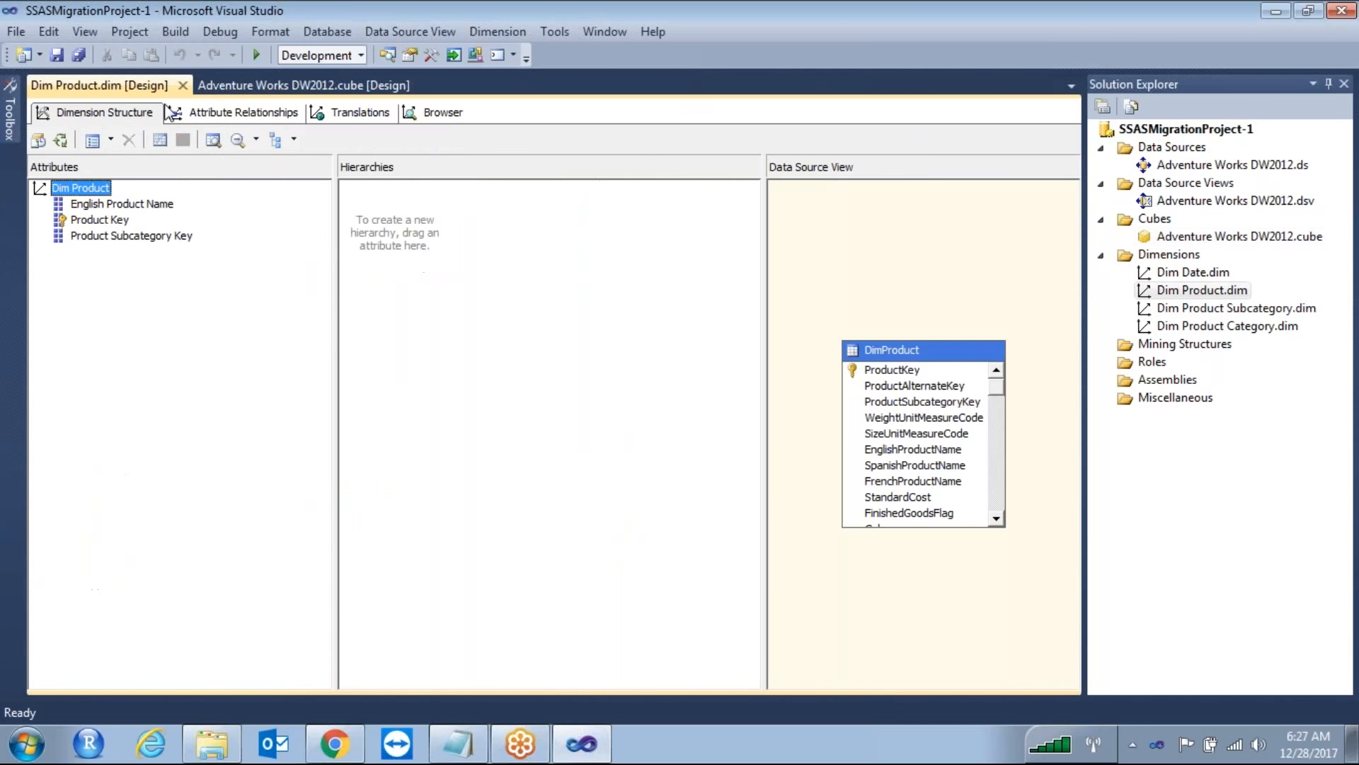
pyautogui.click(181, 86)
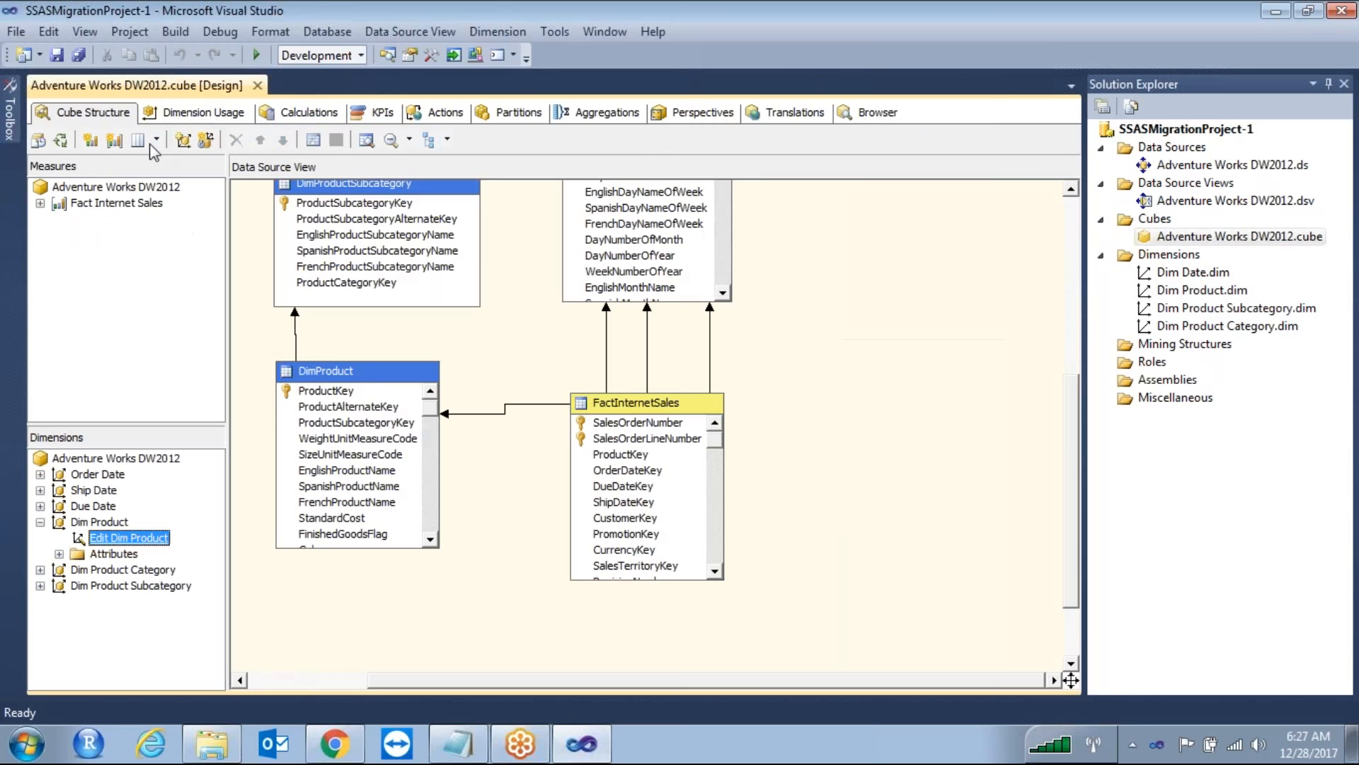
# Add EnglishProductCategoryName as an attribute of the cube's Dim Product Category dimension, then close its designer, saving it with the cube
pyautogui.click(40, 569)
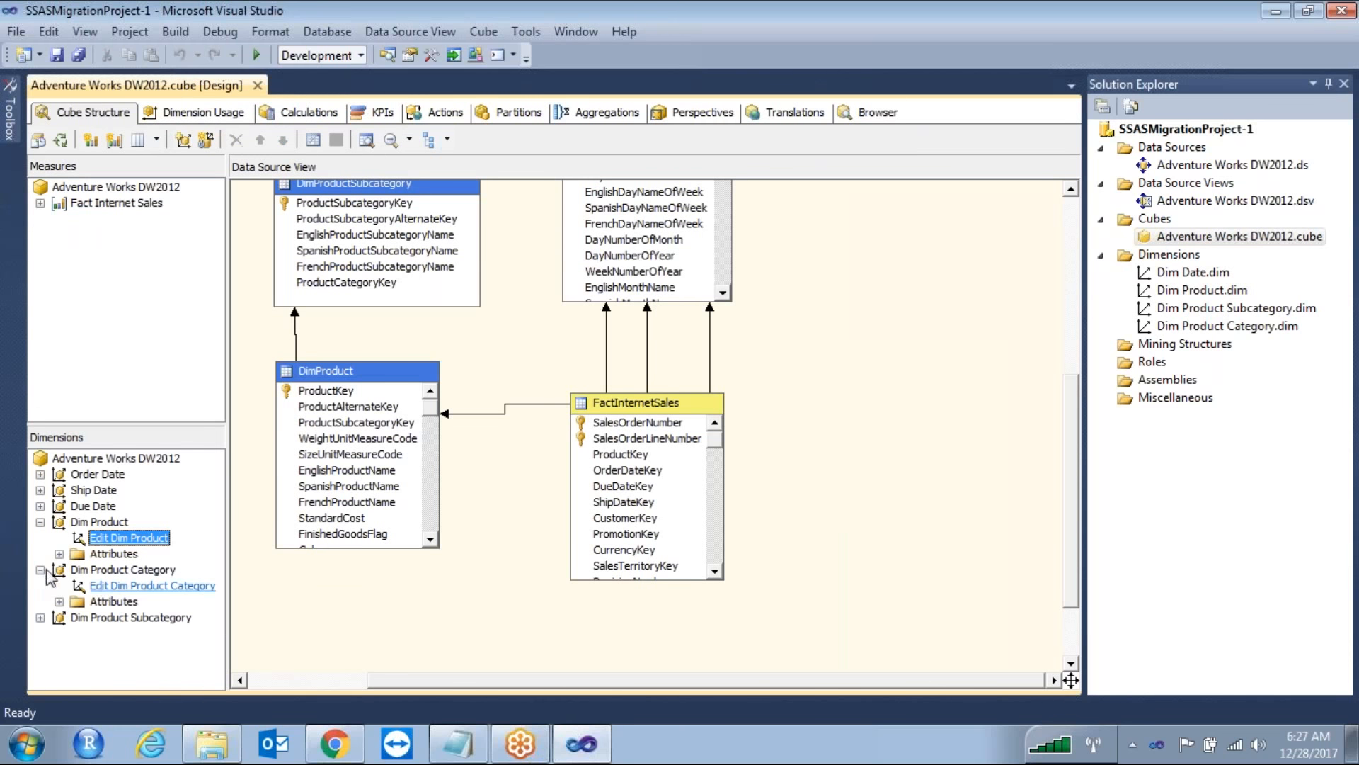
pyautogui.click(122, 587)
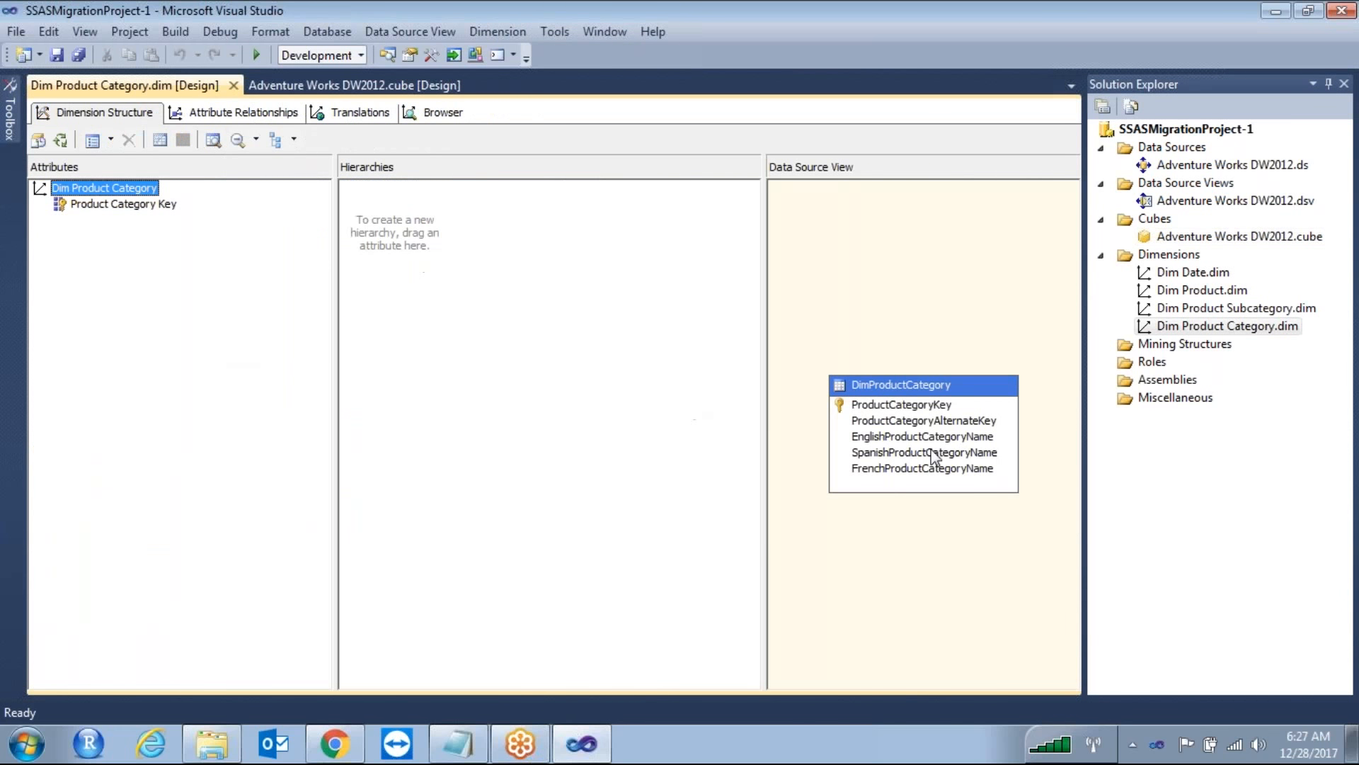
pyautogui.click(955, 440)
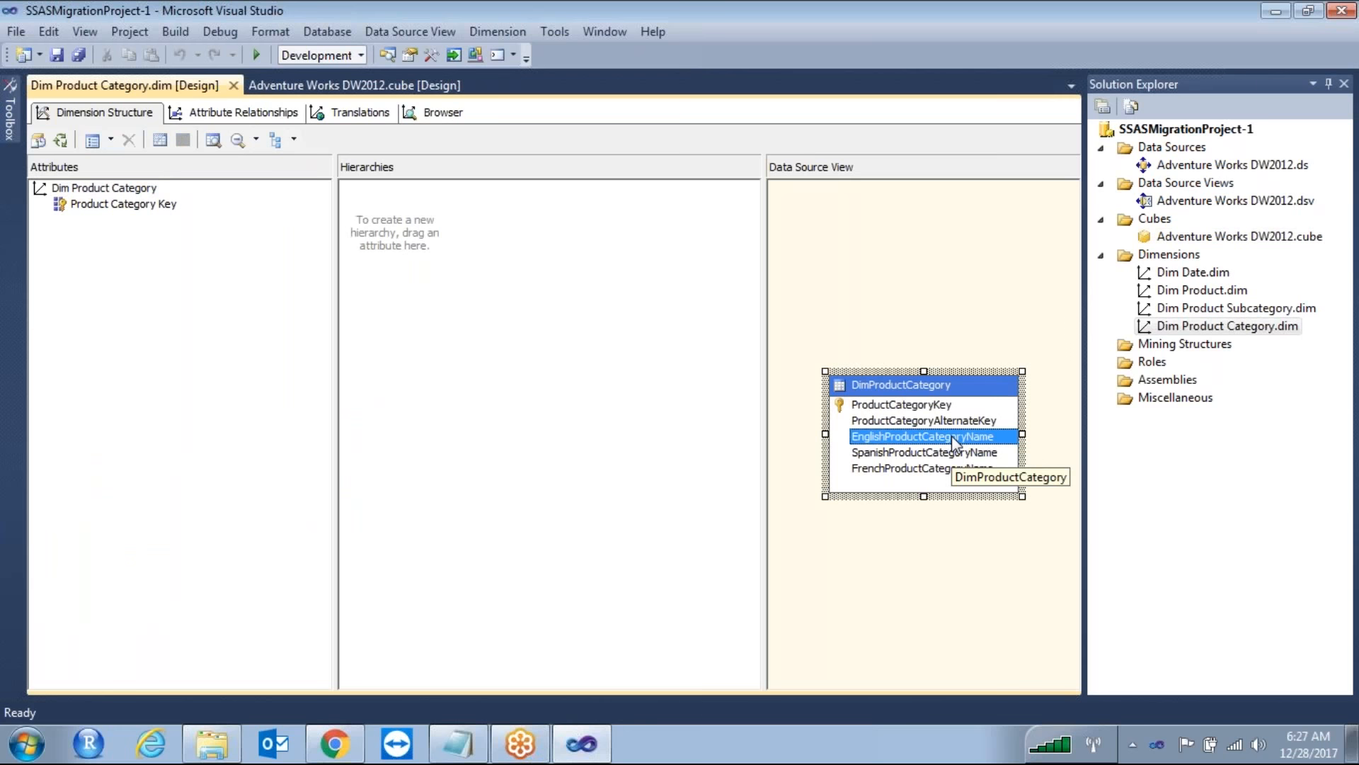
pyautogui.moveTo(952, 435); pyautogui.dragTo(117, 241)
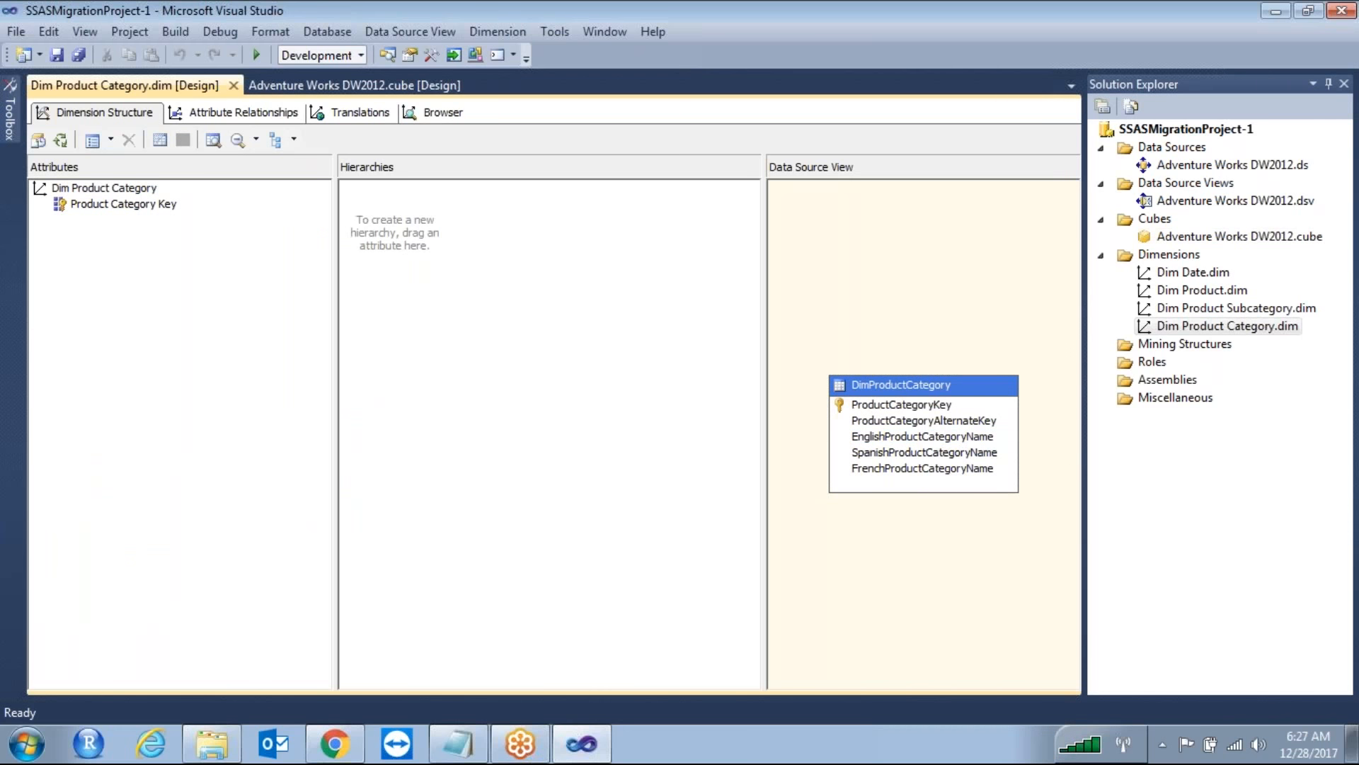
pyautogui.click(239, 85)
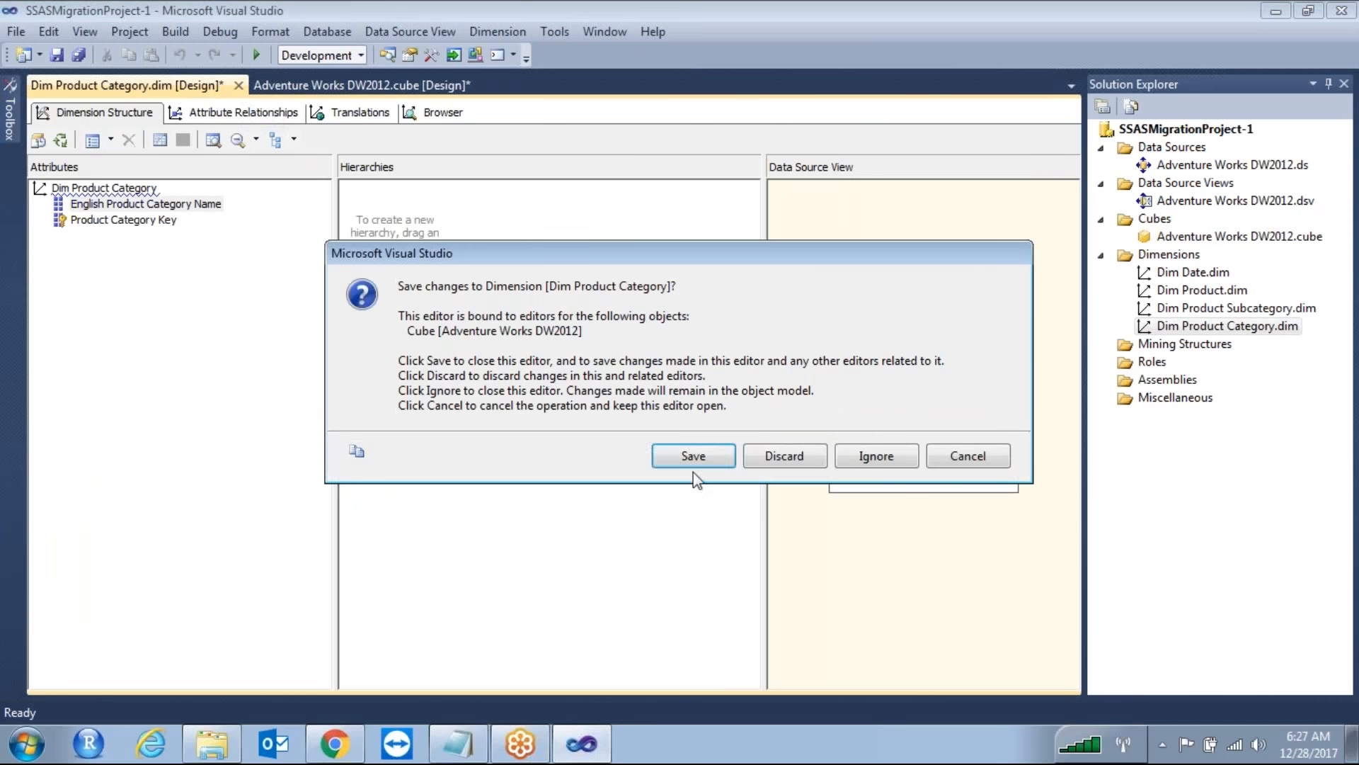
pyautogui.click(695, 457)
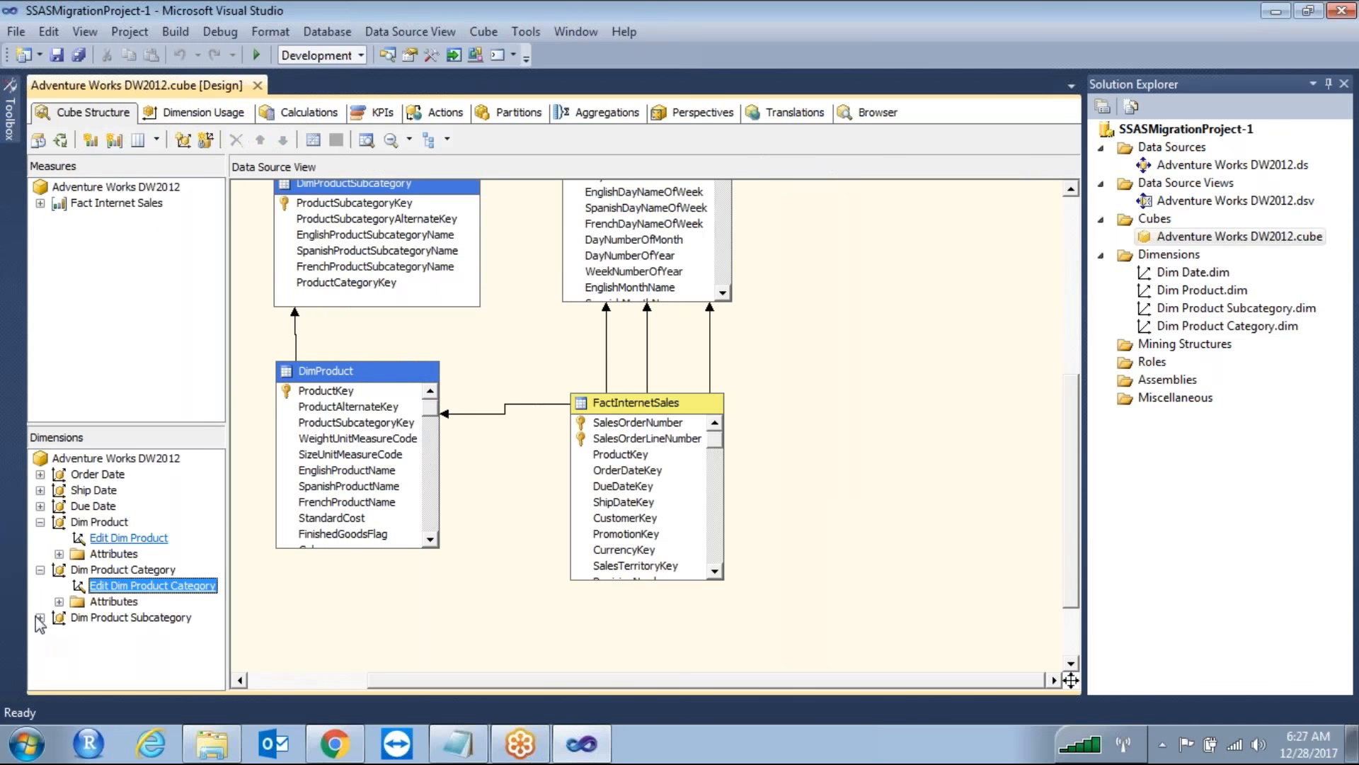
# Open the cube's Dim Product Subcategory dimension for editing and hide the DimProductSubcategory table in its data source view
pyautogui.click(120, 632)
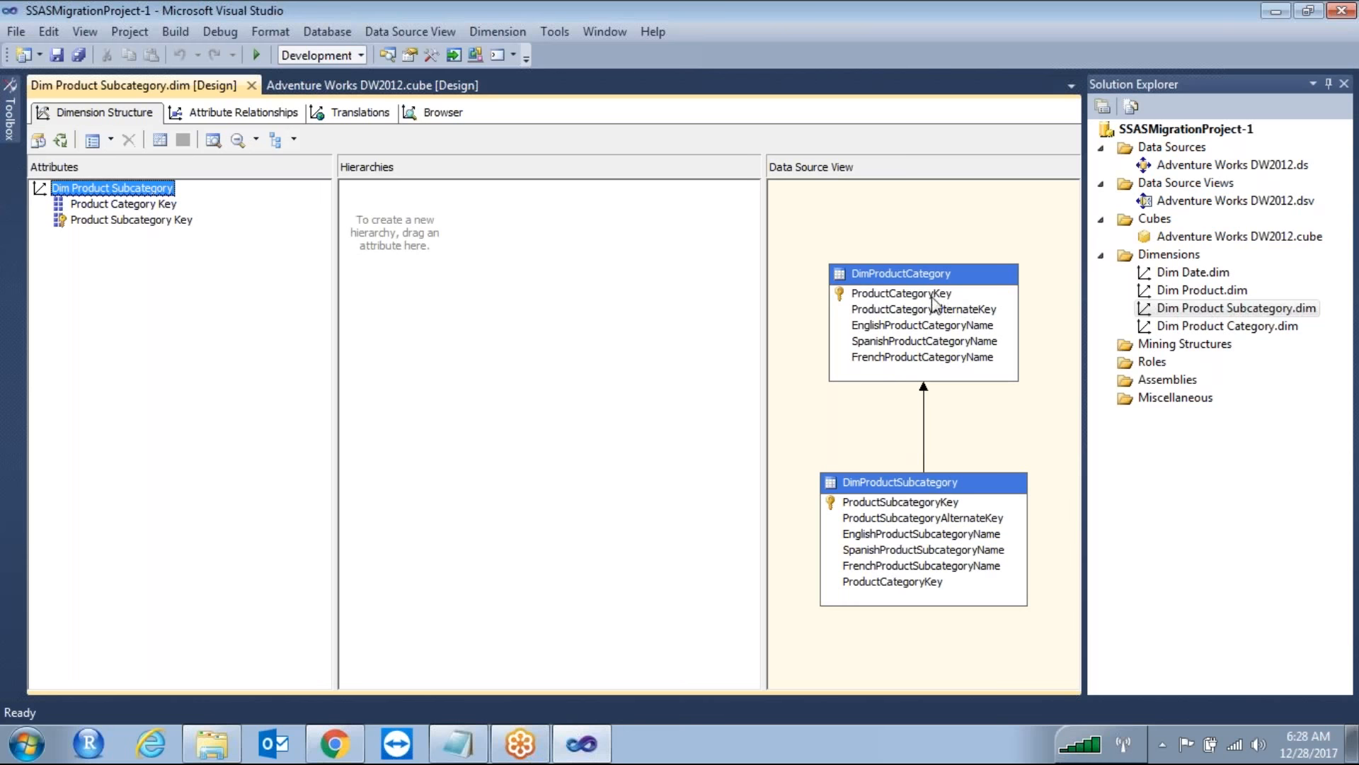
pyautogui.click(923, 489)
pyautogui.rightClick(922, 486)
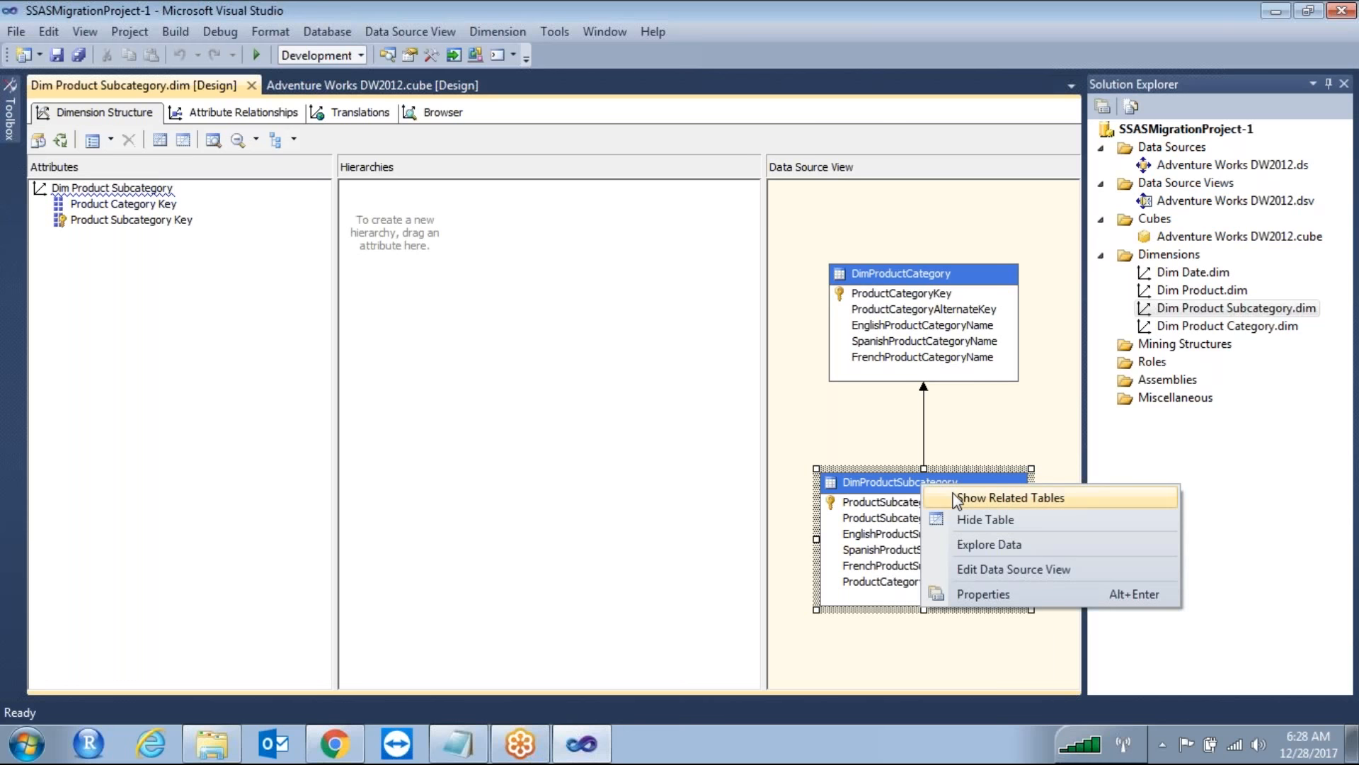
pyautogui.click(986, 520)
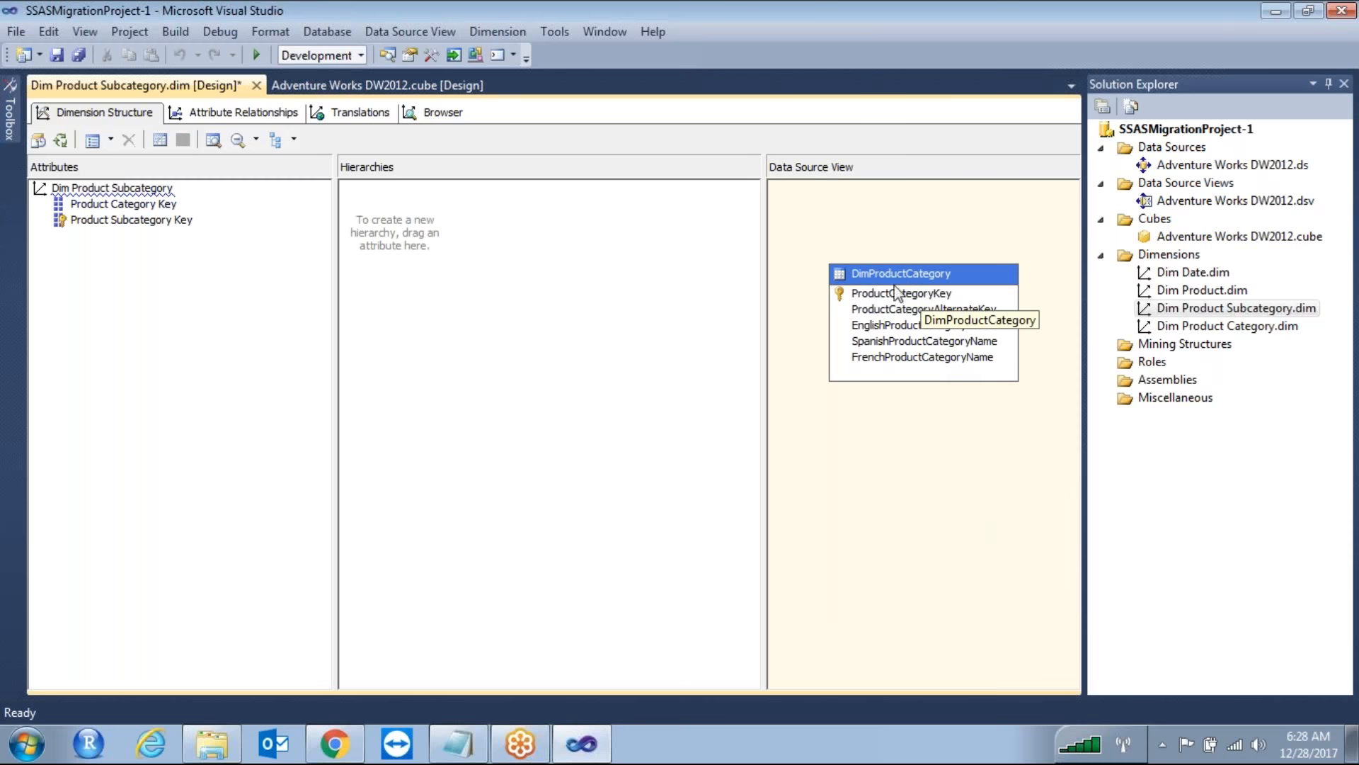
# Add EnglishProductCategoryName as an attribute of Dim Product Subcategory, then save the dimension together with the cube and close its designer
pyautogui.click(880, 326)
pyautogui.moveTo(880, 328)
pyautogui.mouseDown()
pyautogui.moveTo(748, 333)
pyautogui.moveTo(860, 346)
pyautogui.mouseUp()
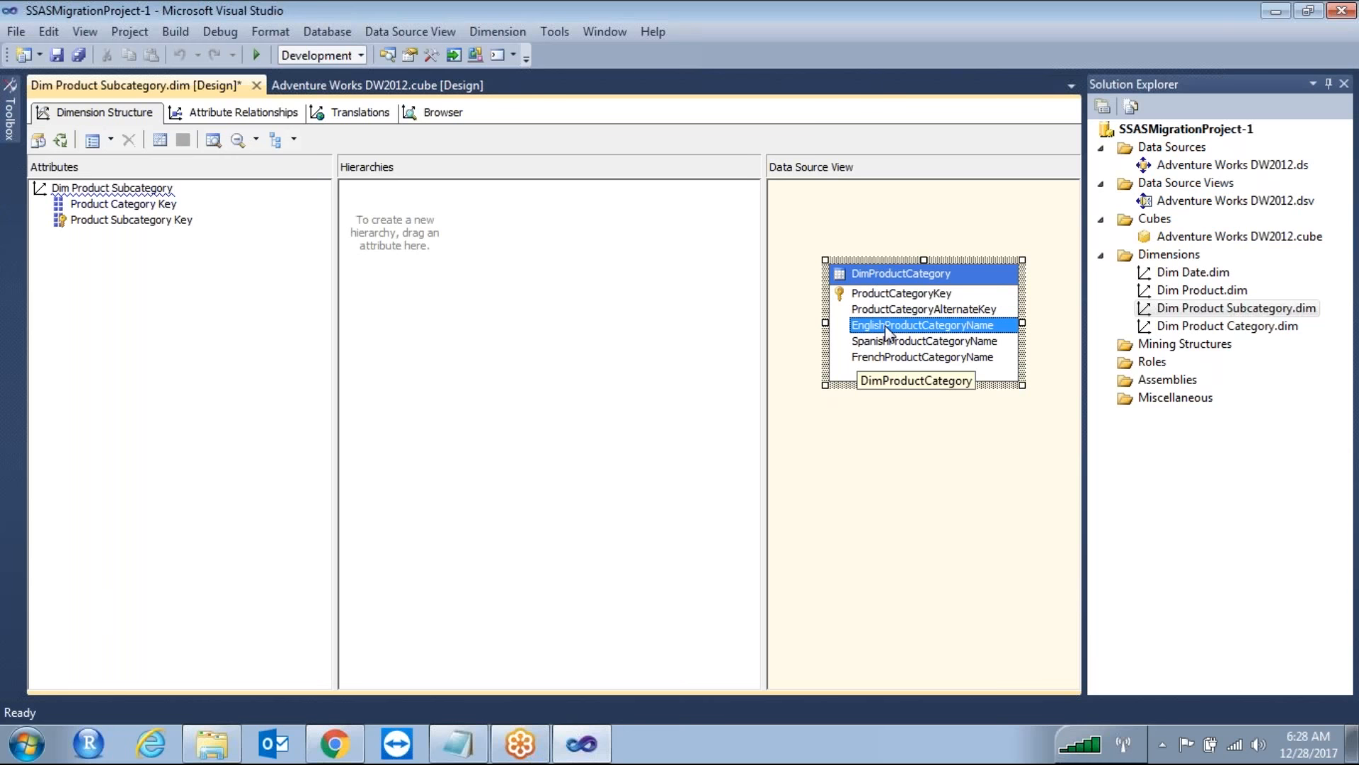
pyautogui.moveTo(887, 332); pyautogui.dragTo(92, 244)
pyautogui.click(203, 365)
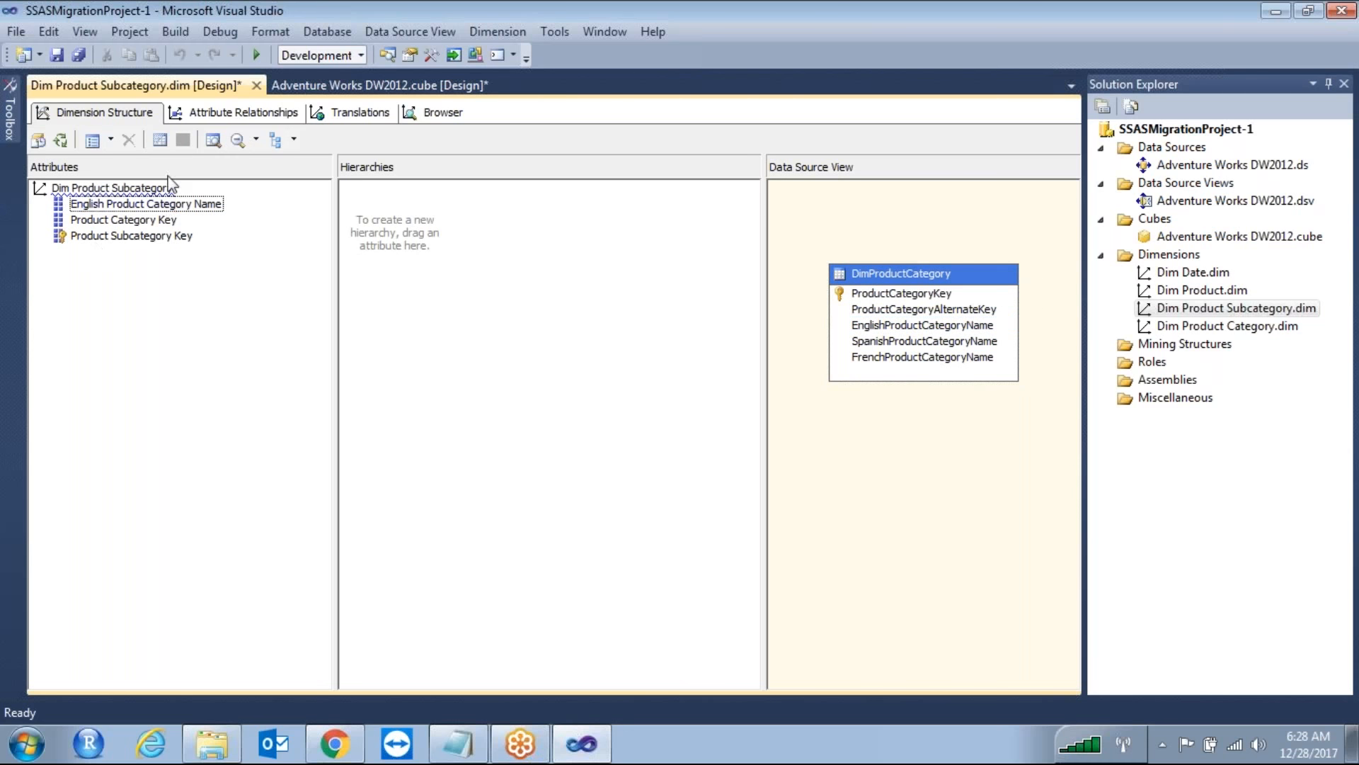
pyautogui.click(58, 56)
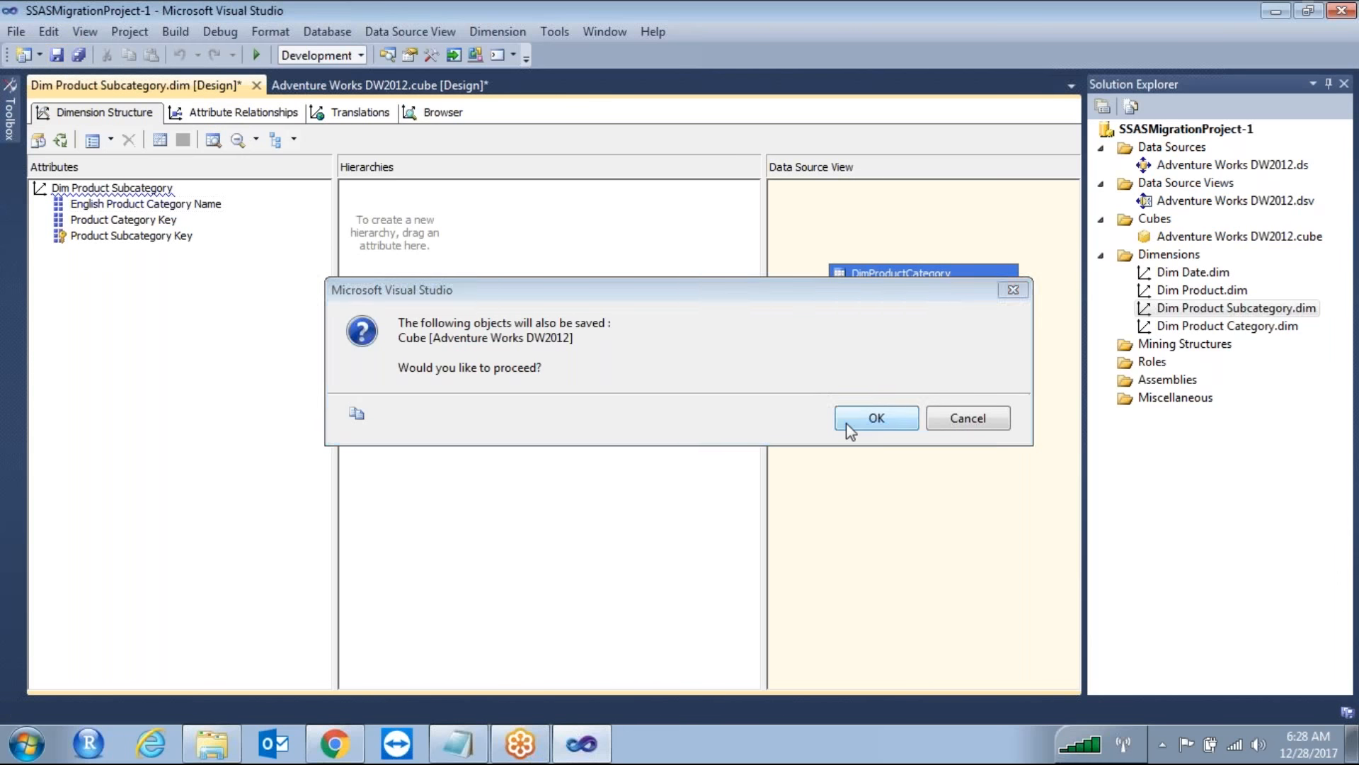
pyautogui.click(846, 422)
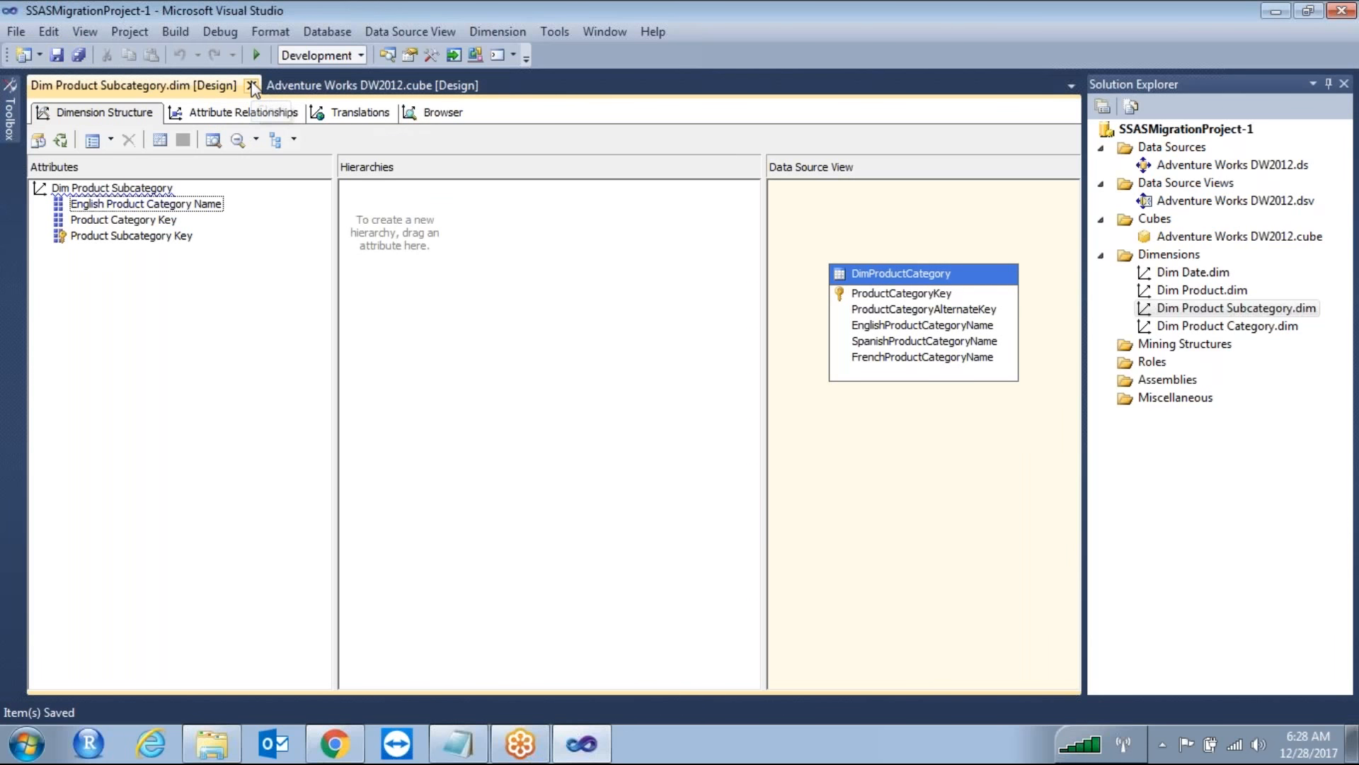
pyautogui.click(251, 85)
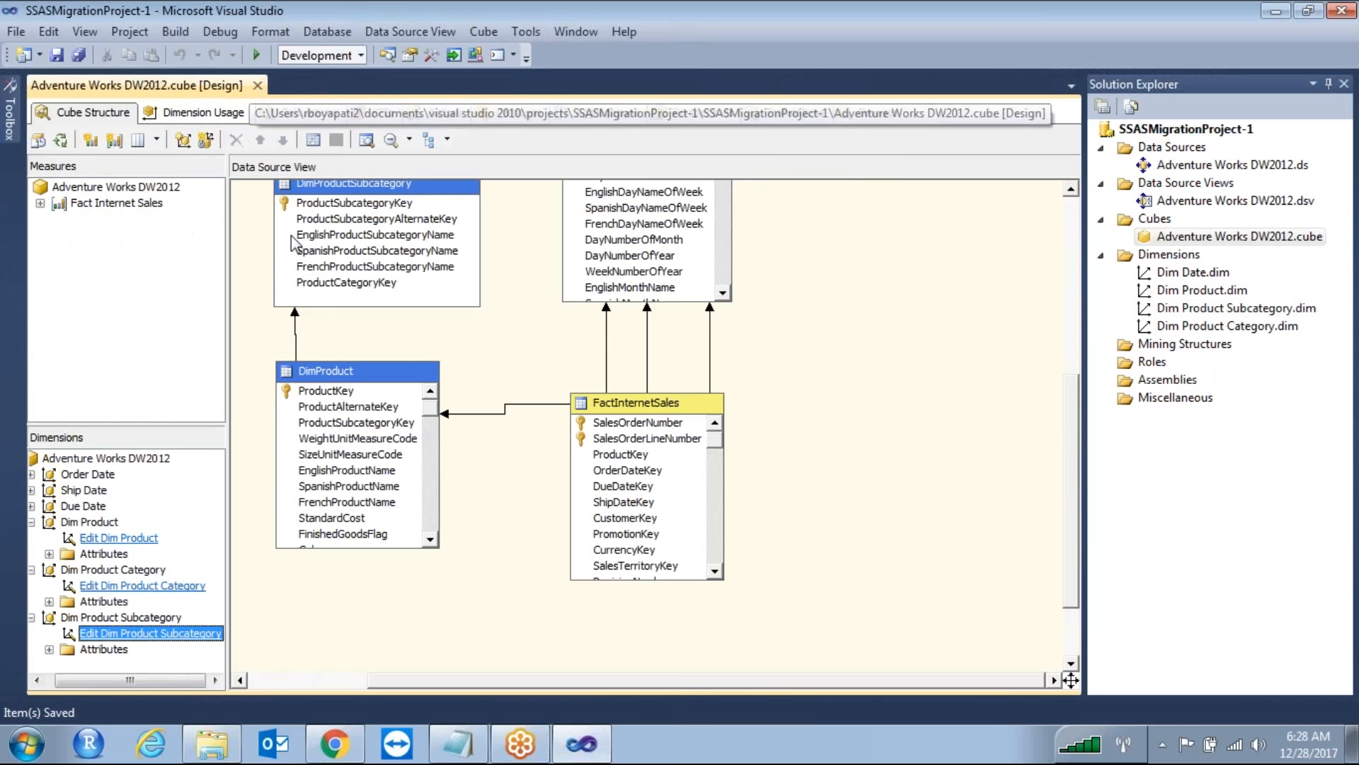
# Expand the Fact Internet Sales measures and collapse the Dim Product, Dim Product Category and Dim Product Subcategory dimensions in the cube structure
pyautogui.click(40, 203)
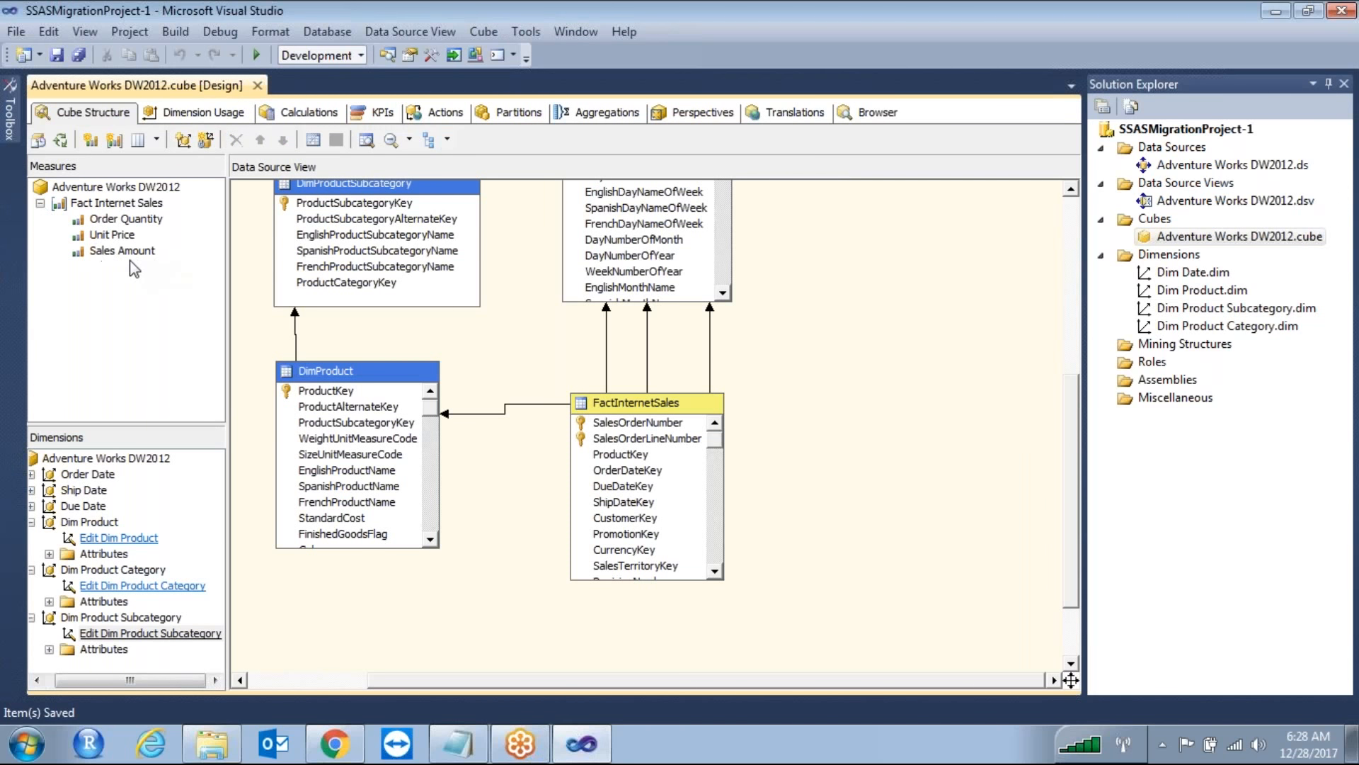
pyautogui.click(31, 521)
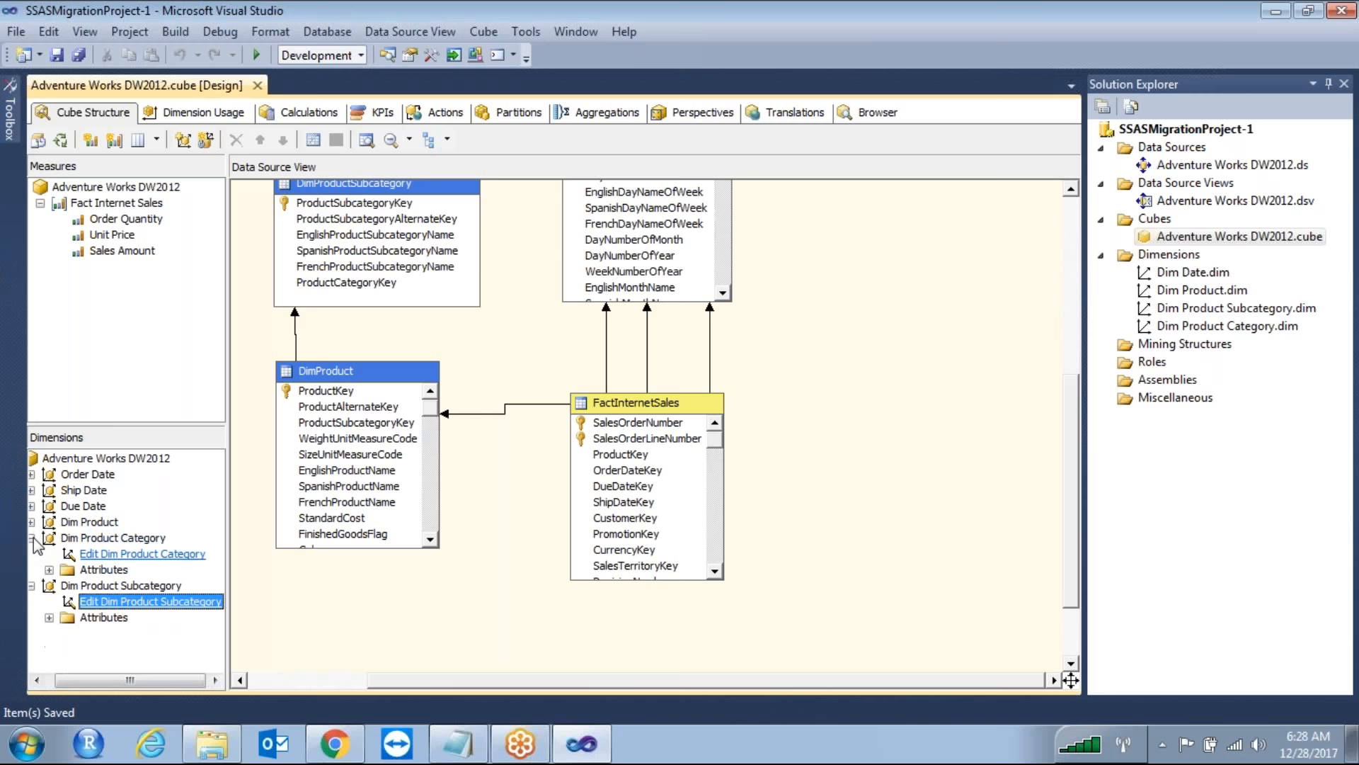
pyautogui.click(31, 537)
pyautogui.click(31, 554)
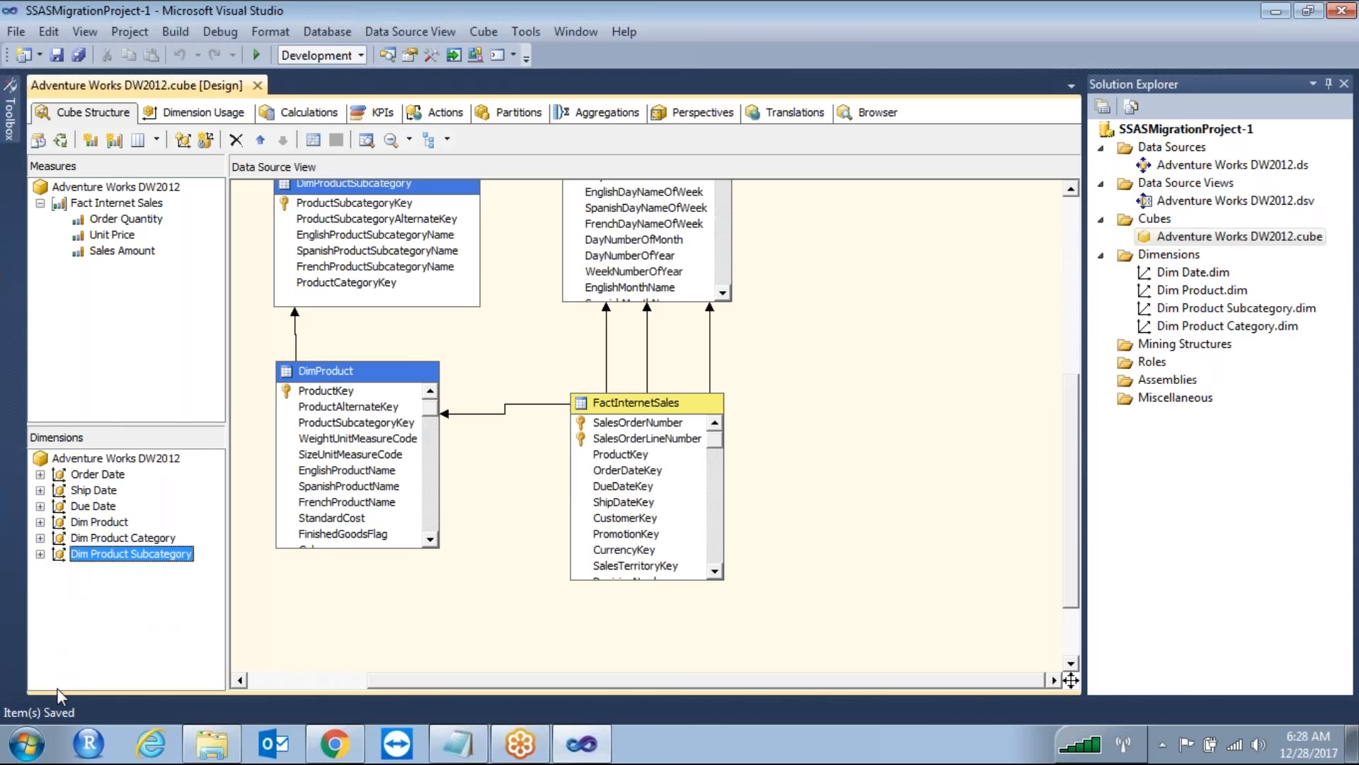
# Switch to a new Notepad document and write the lines "How to create Relationships in cube" and "What are diff kind of Relationships"
pyautogui.click(458, 744)
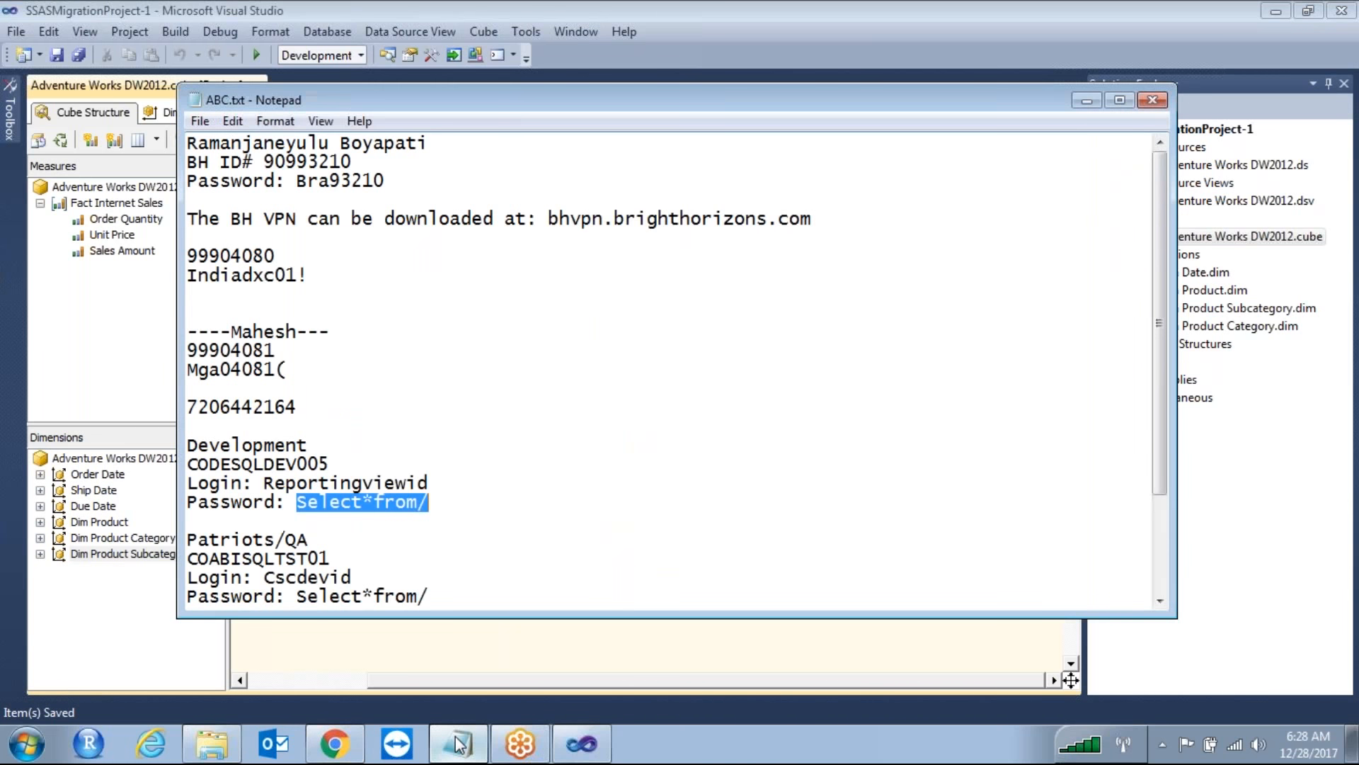
pyautogui.click(458, 743)
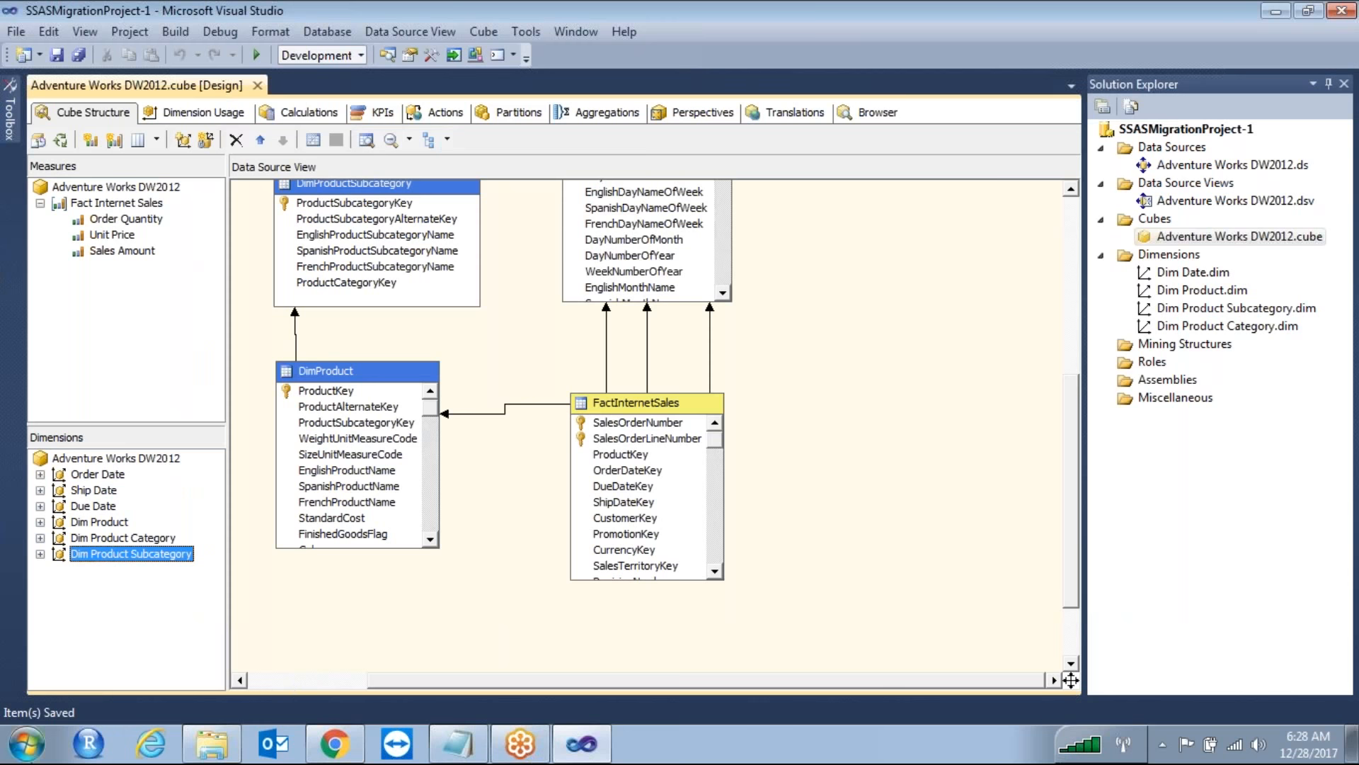
pyautogui.click(27, 743)
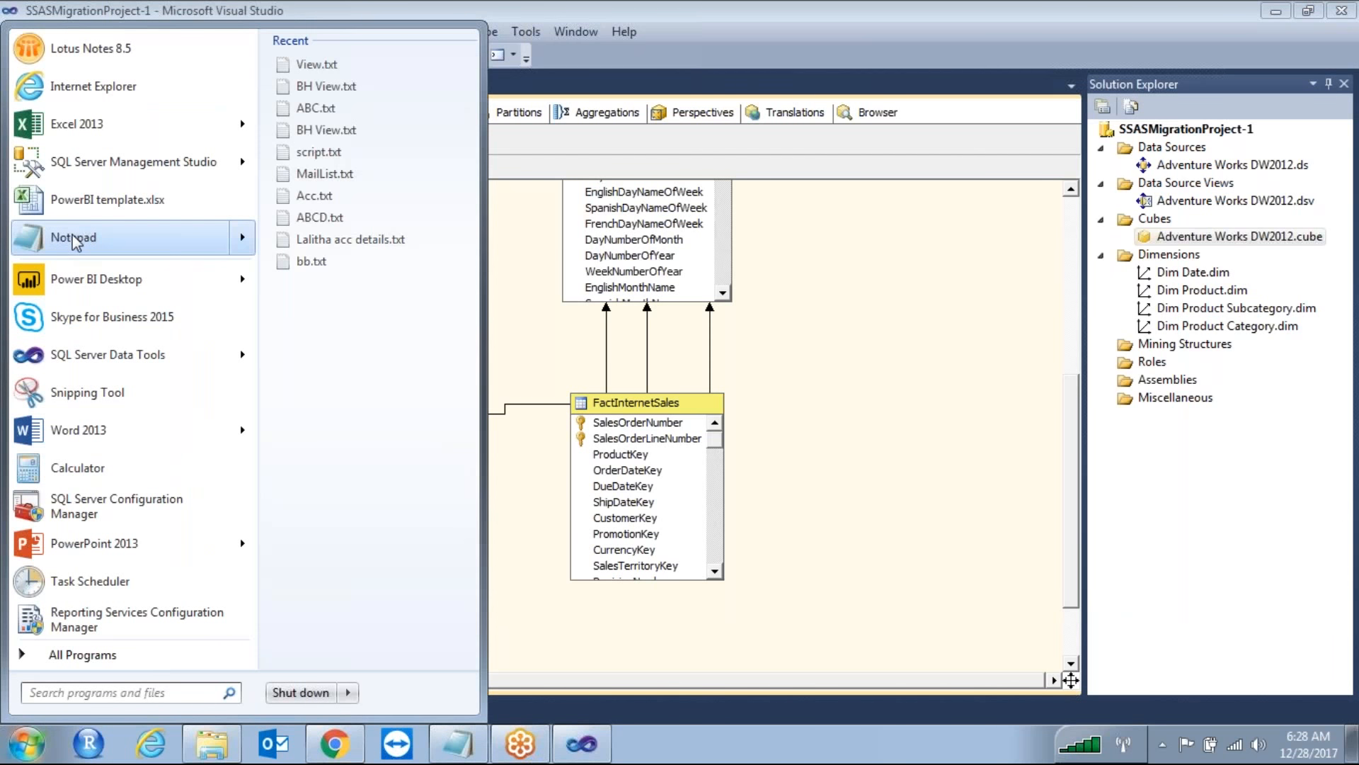
pyautogui.click(76, 240)
pyautogui.write('How to create Relationships in cube')
pyautogui.press('Return')
pyautogui.write('Wha')
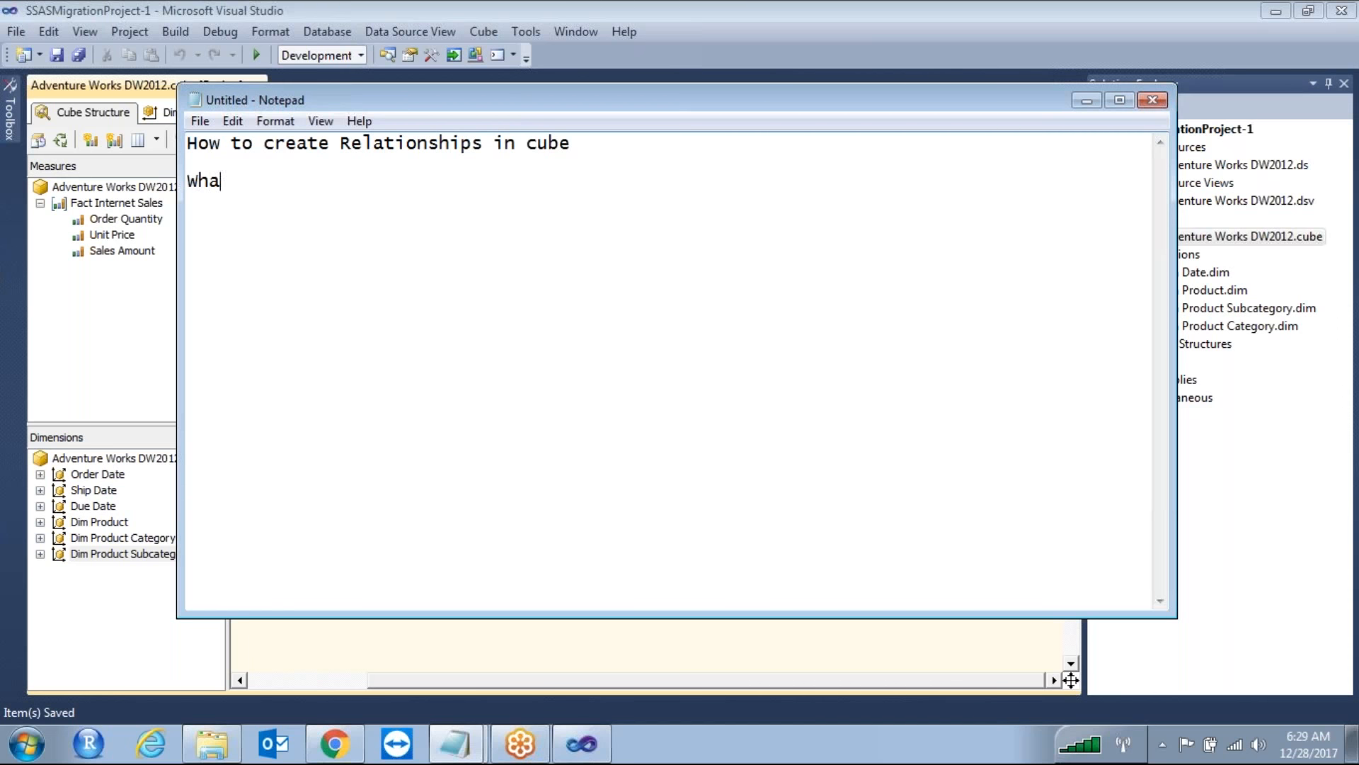
pyautogui.write('t are diff')
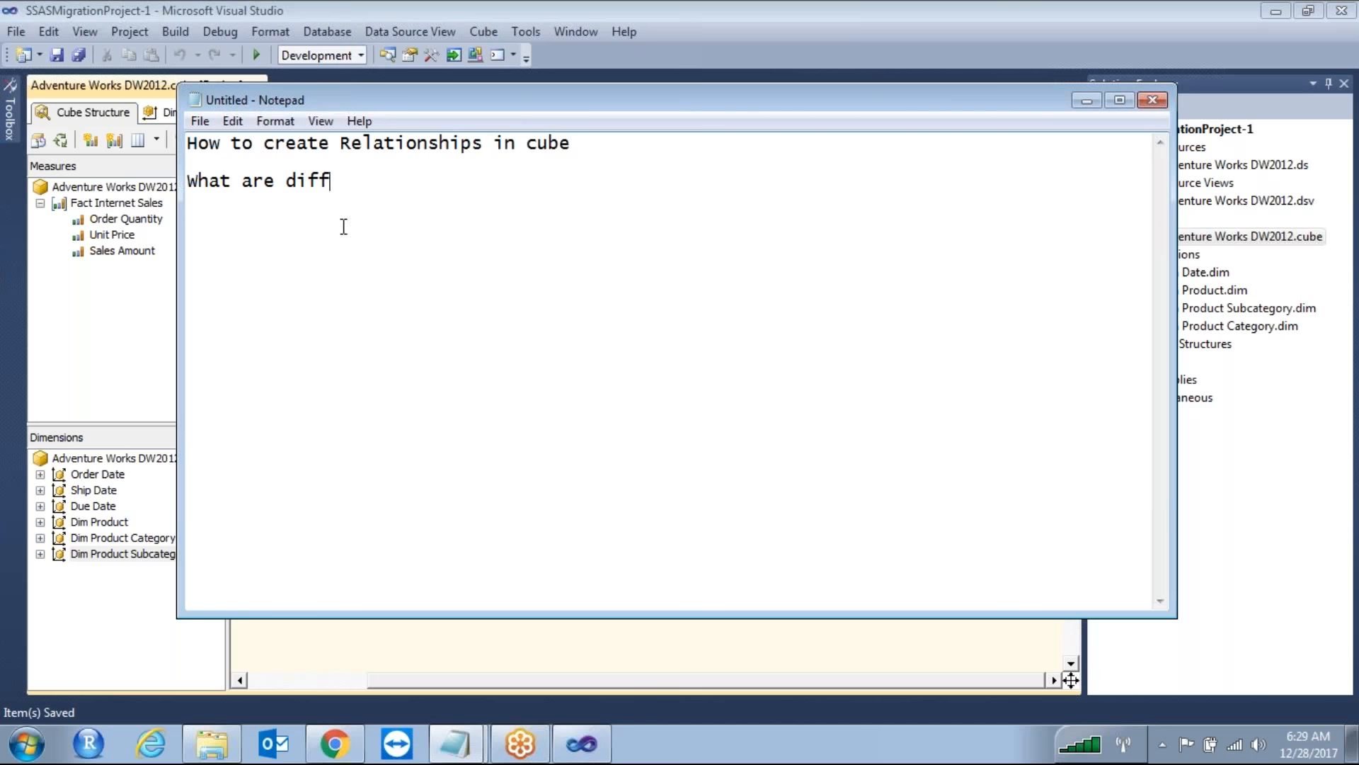
pyautogui.moveTo(532, 118); pyautogui.dragTo(623, 292)
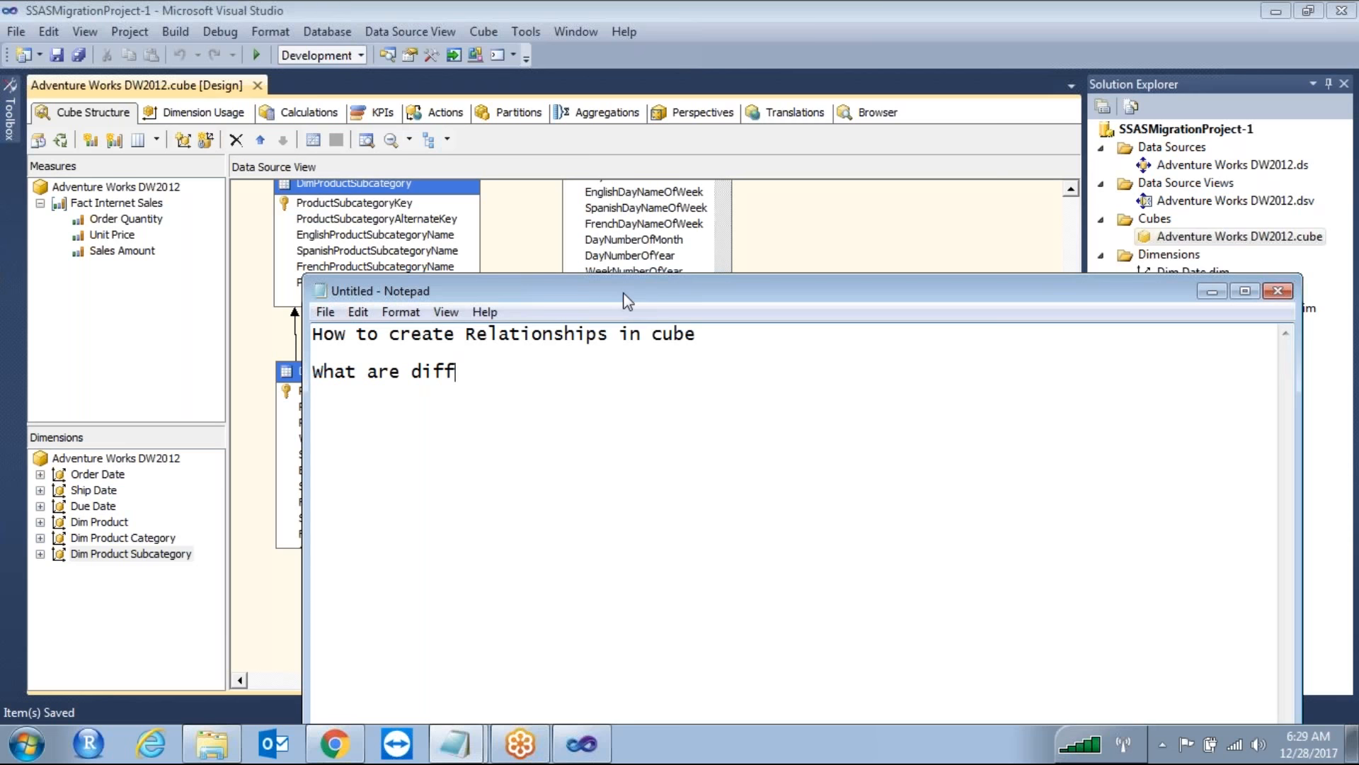
pyautogui.write('kind of Relationships')
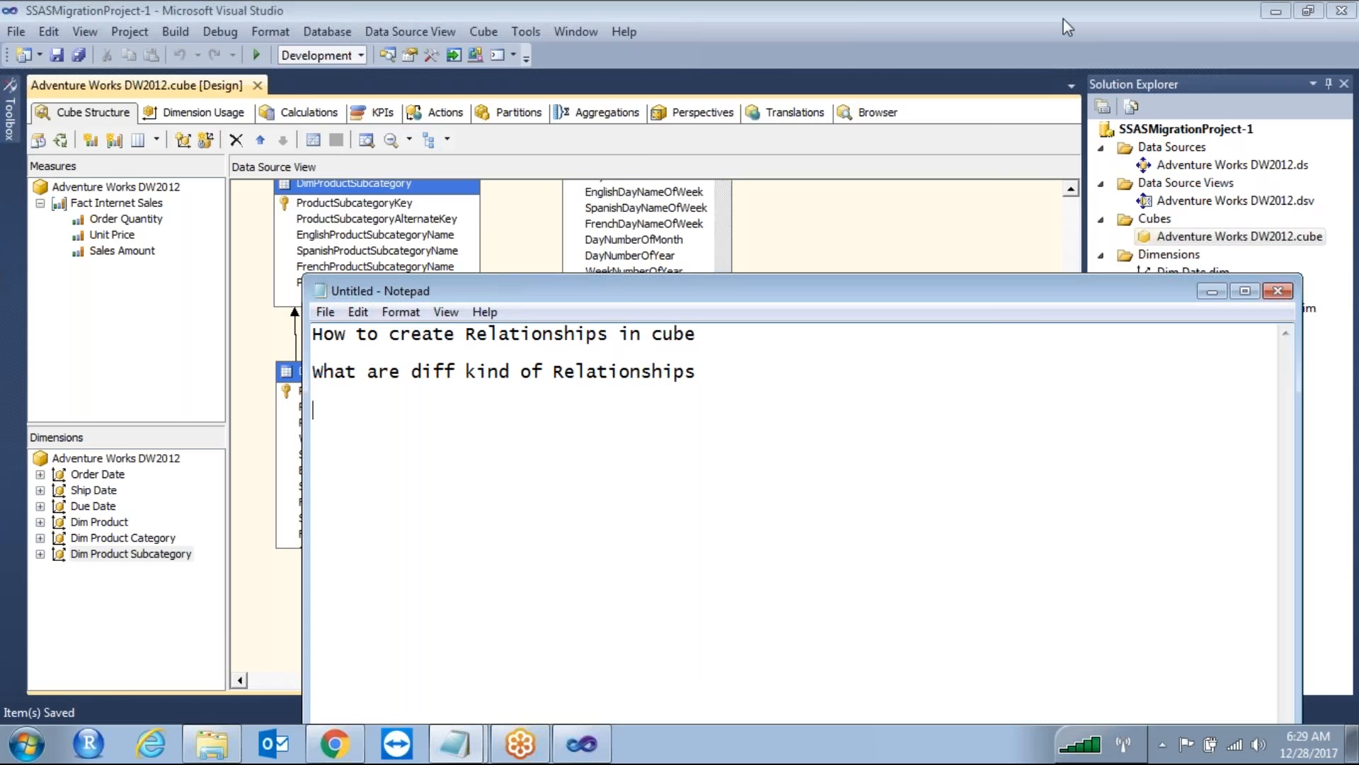
# Display the cube's dimension usage and circle the Fact Internet Sales measure group and the three Dim Date dimensions with the pen
pyautogui.click(1163, 28)
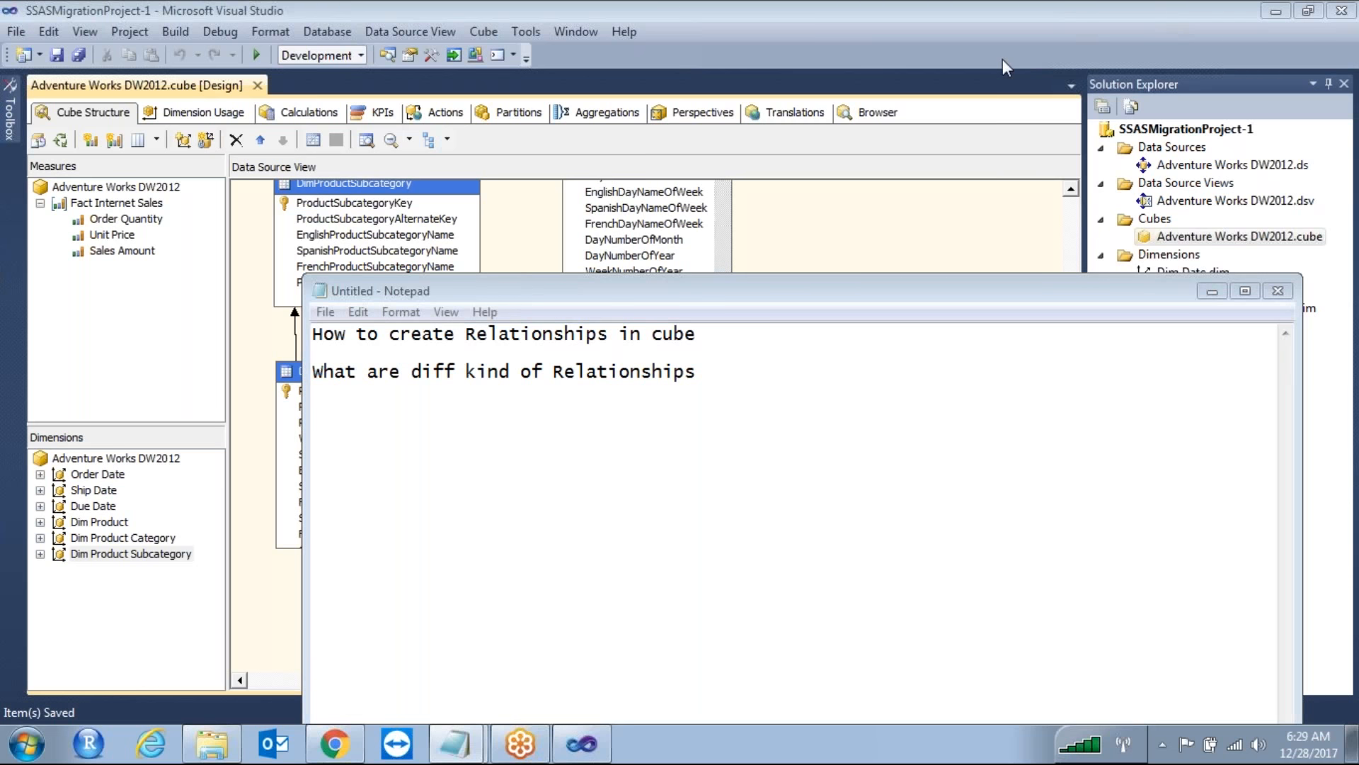
pyautogui.moveTo(176, 108)
pyautogui.mouseDown()
pyautogui.moveTo(140, 119)
pyautogui.moveTo(275, 126)
pyautogui.moveTo(188, 83)
pyautogui.moveTo(168, 89)
pyautogui.mouseUp()
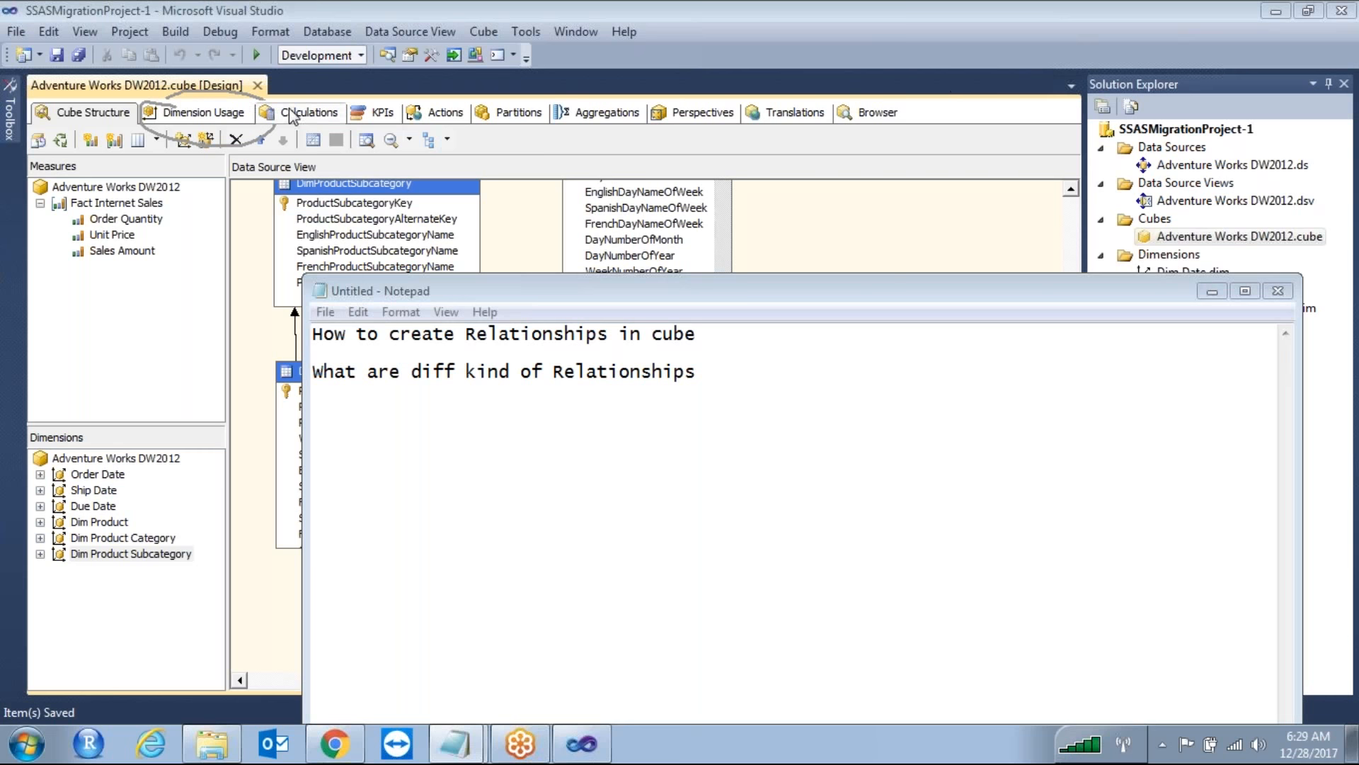
pyautogui.click(205, 115)
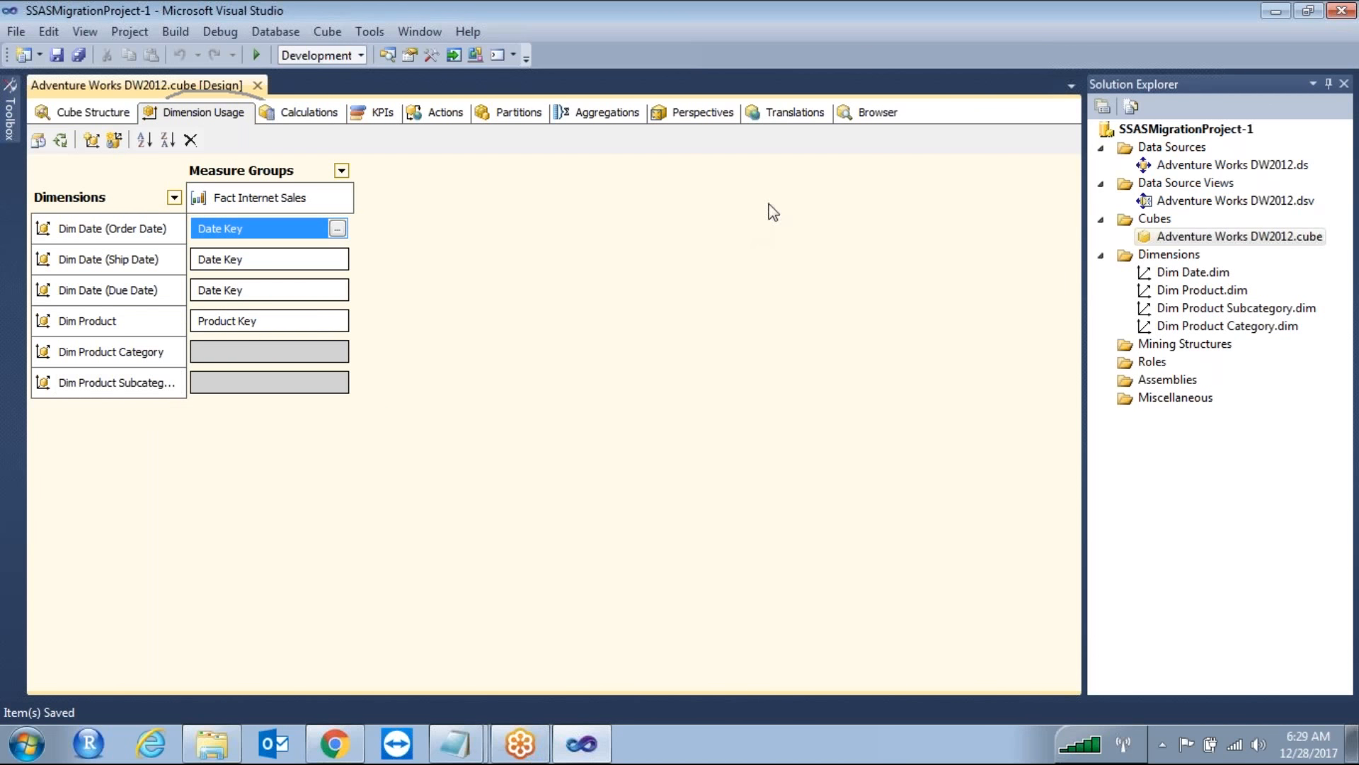
pyautogui.click(991, 67)
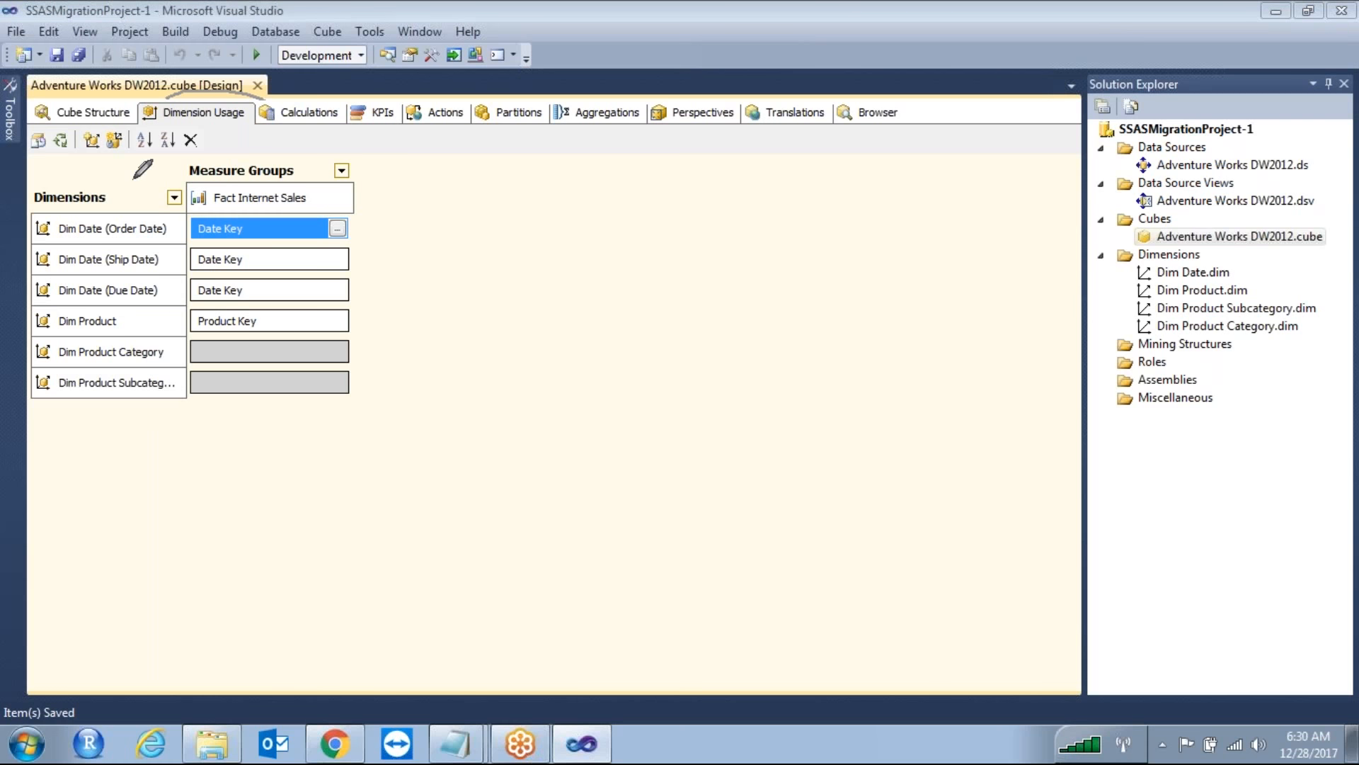
pyautogui.moveTo(303, 172)
pyautogui.mouseDown()
pyautogui.moveTo(185, 183)
pyautogui.moveTo(254, 212)
pyautogui.moveTo(327, 197)
pyautogui.moveTo(296, 173)
pyautogui.mouseUp()
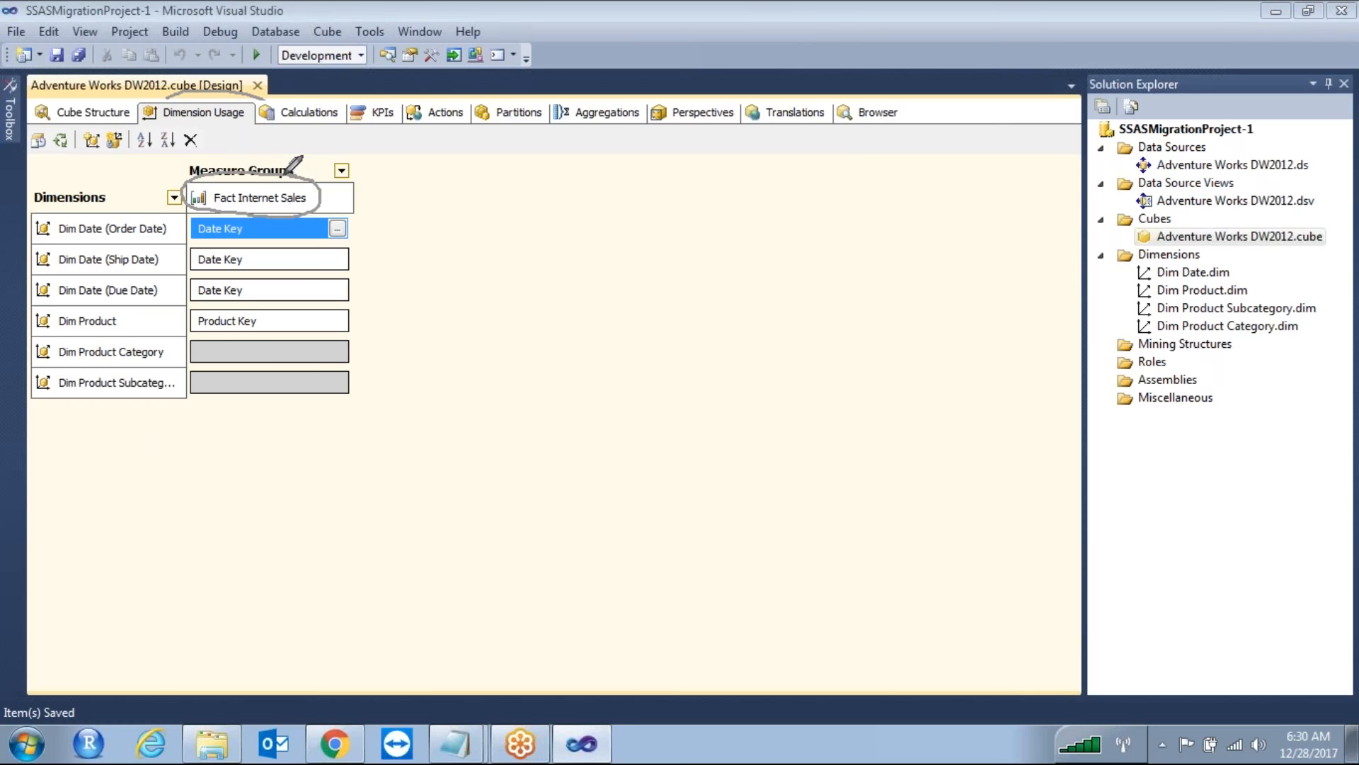
pyautogui.moveTo(106, 206)
pyautogui.mouseDown()
pyautogui.moveTo(59, 211)
pyautogui.moveTo(39, 272)
pyautogui.moveTo(117, 308)
pyautogui.moveTo(163, 262)
pyautogui.moveTo(152, 219)
pyautogui.moveTo(90, 205)
pyautogui.mouseUp()
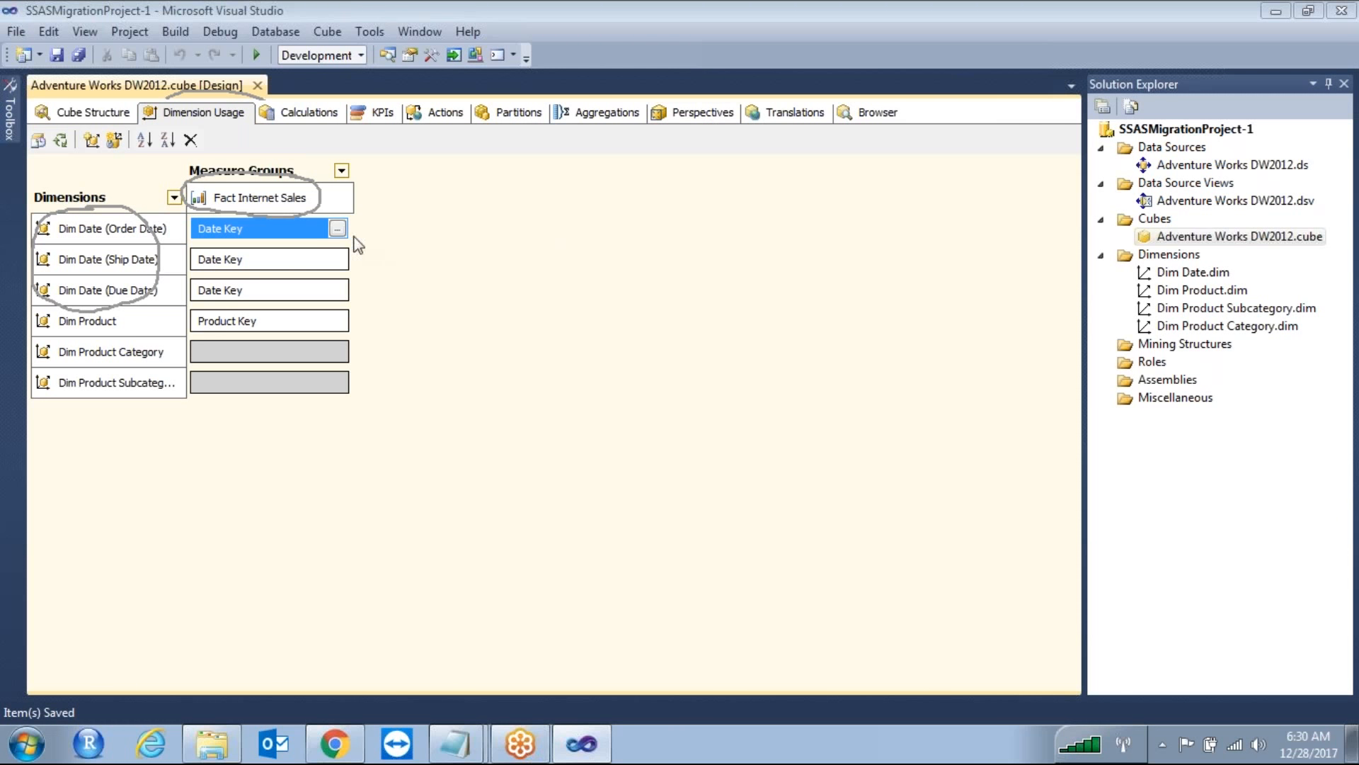
# Review the relationship definitions between Fact Internet Sales and the Order Date, Ship Date and Due Date dimensions, leaving each one without changes
pyautogui.click(338, 228)
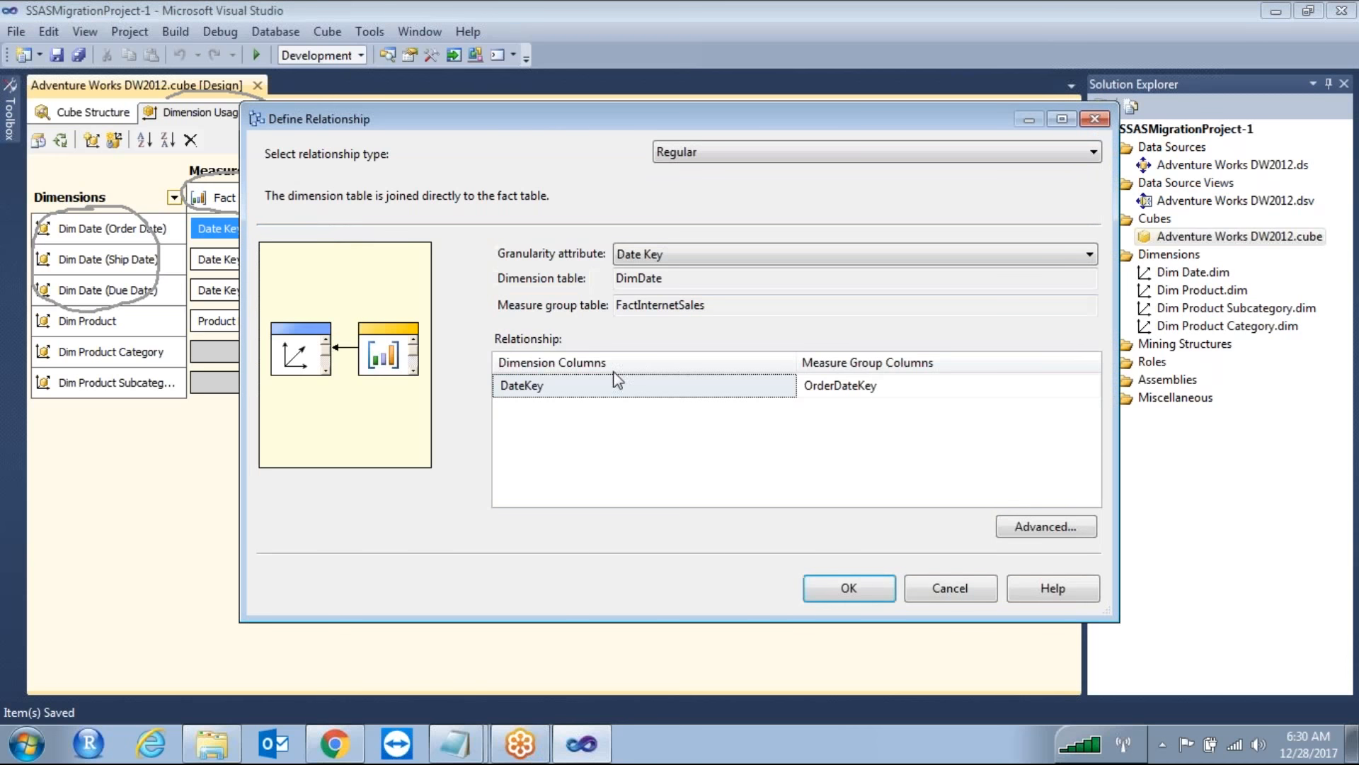
pyautogui.click(954, 597)
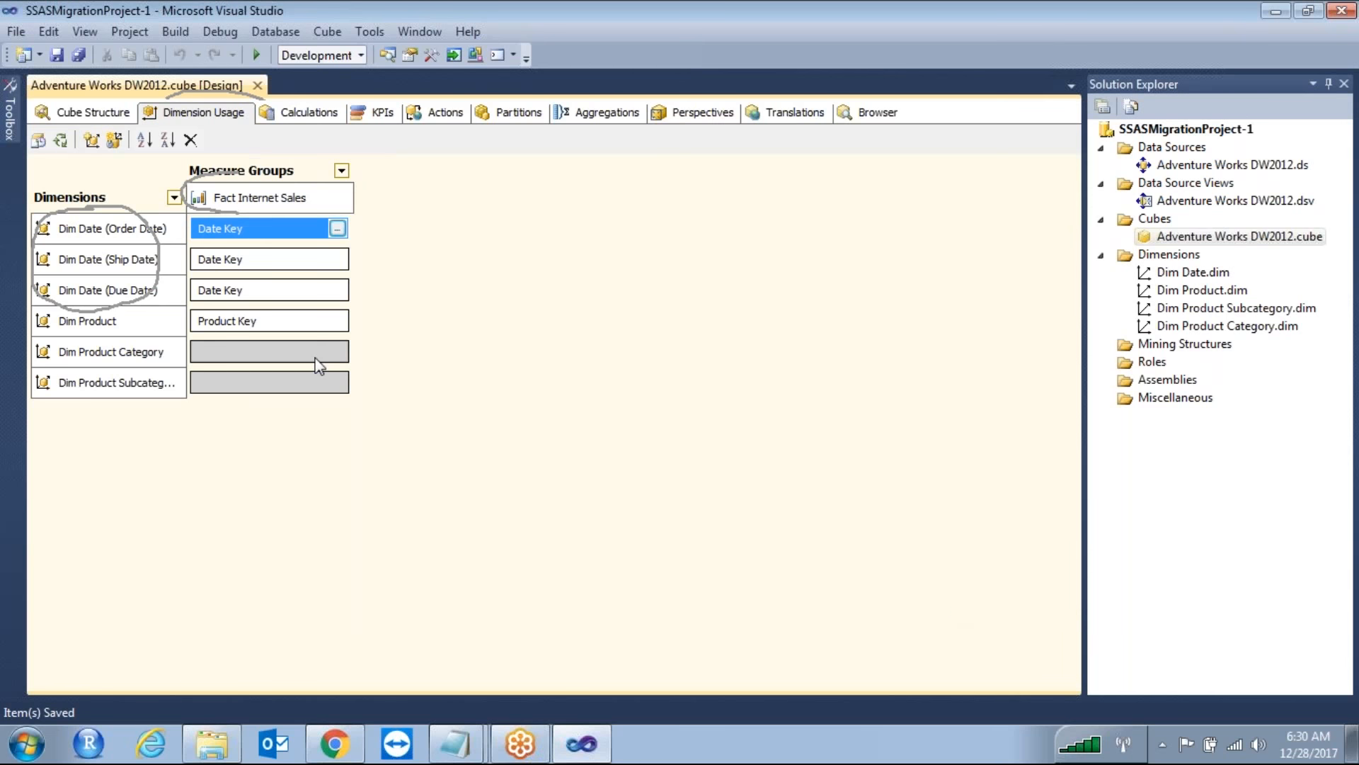
pyautogui.click(339, 259)
pyautogui.click(339, 260)
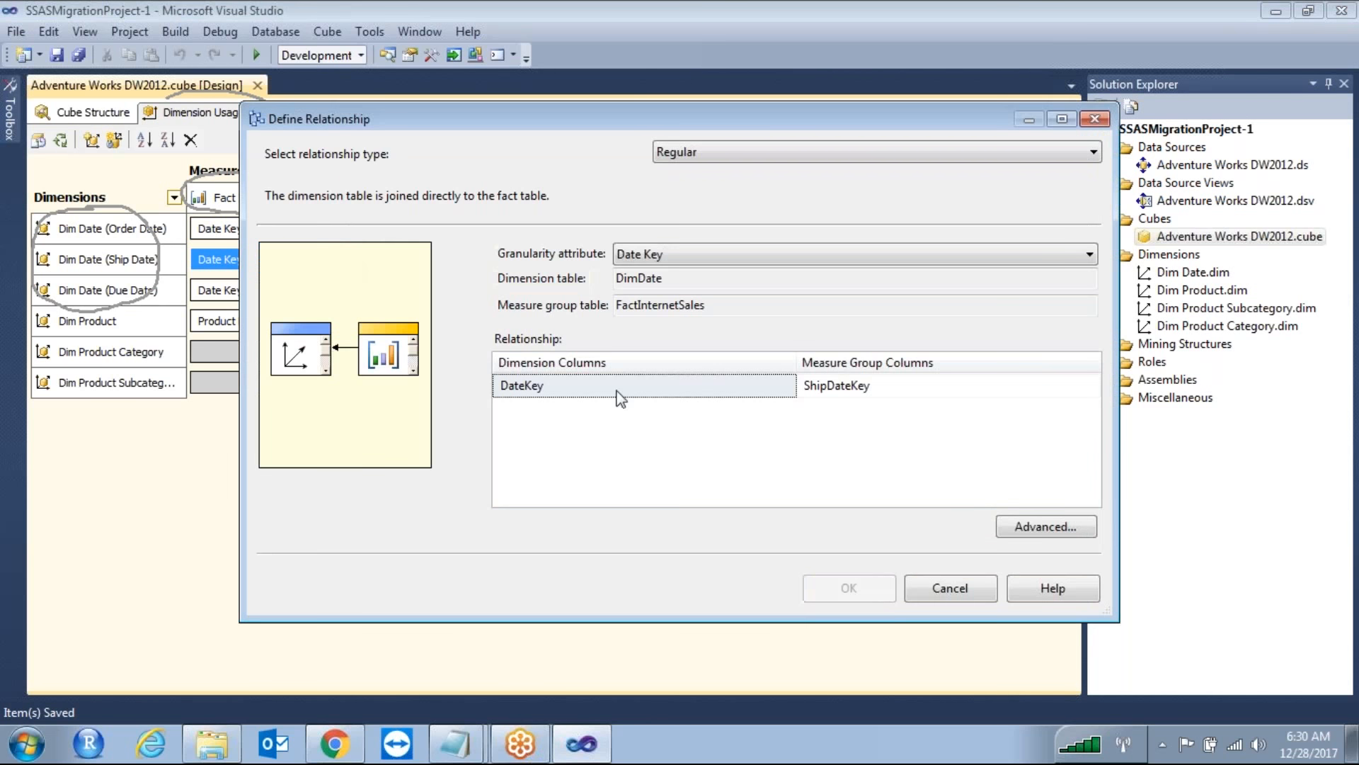
pyautogui.click(989, 588)
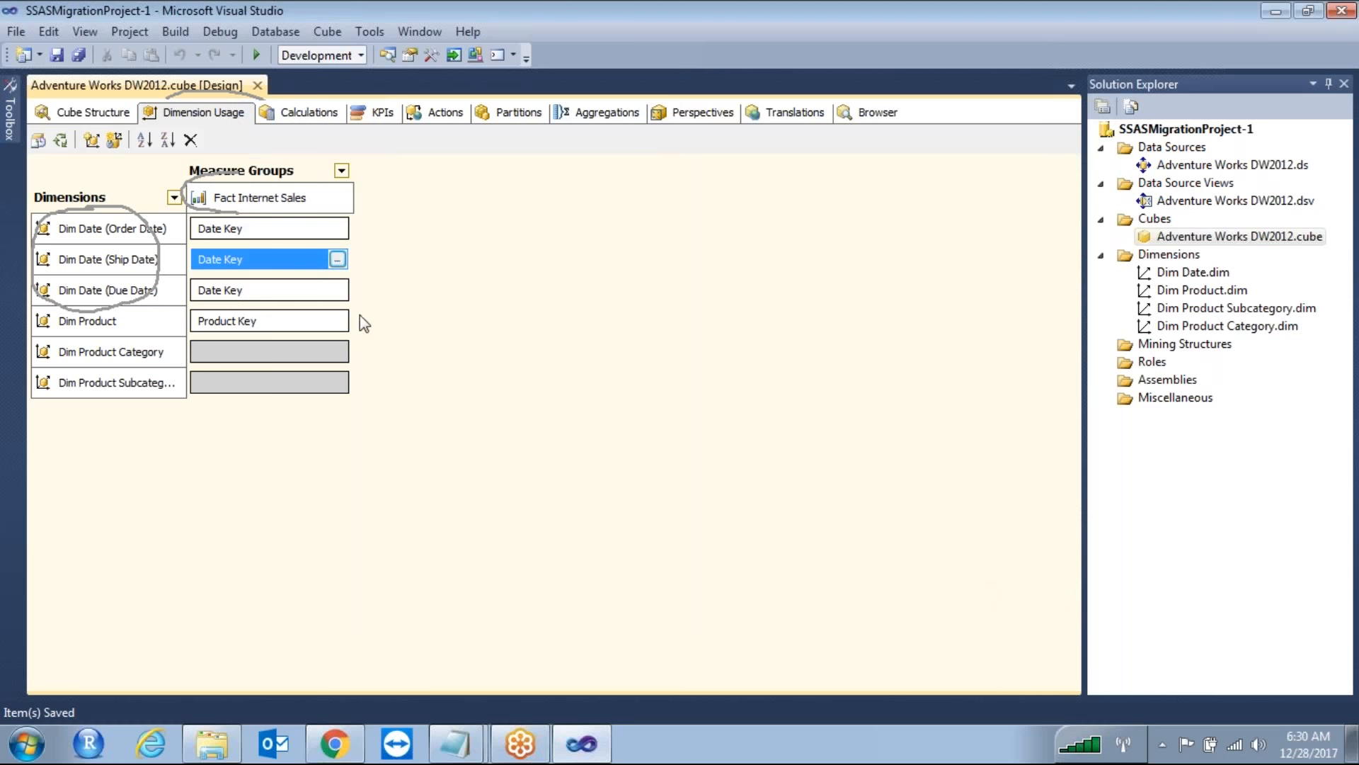
pyautogui.click(339, 291)
pyautogui.click(337, 290)
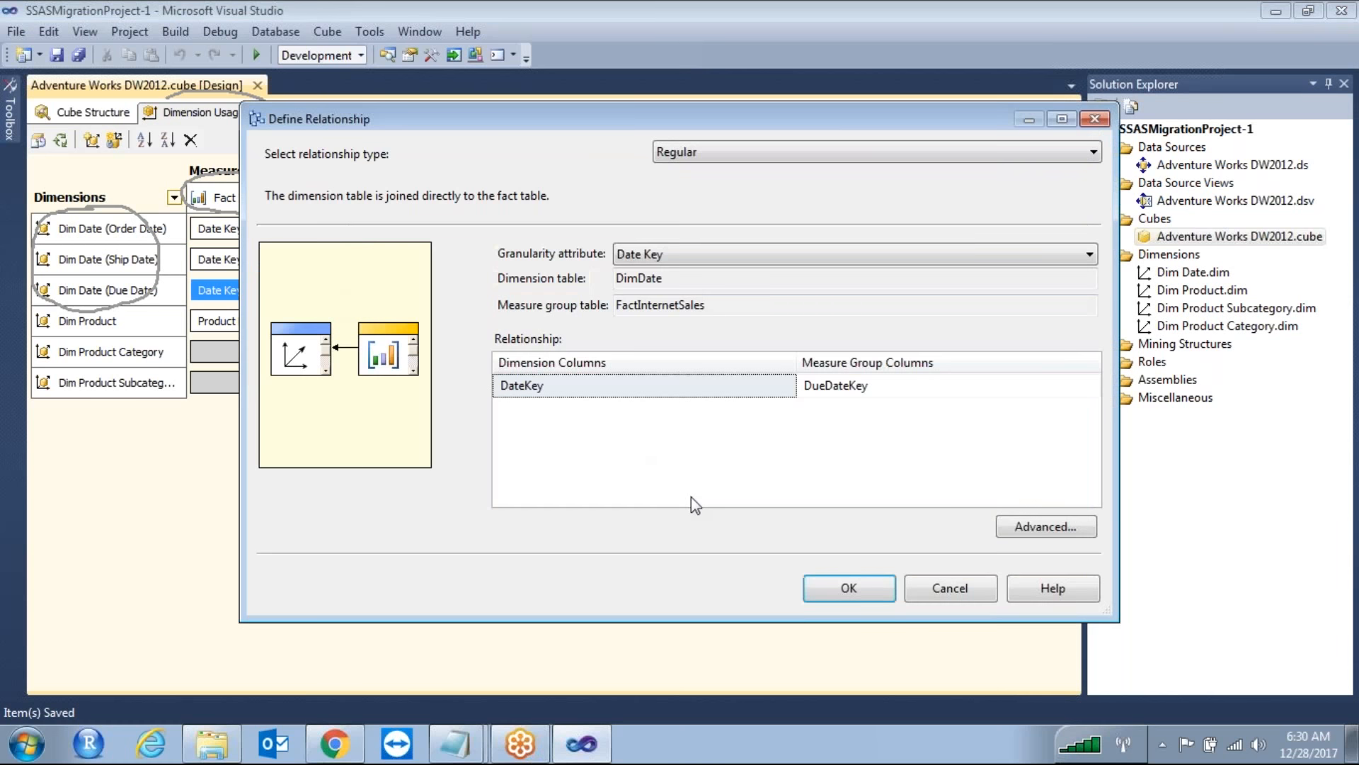
pyautogui.click(972, 599)
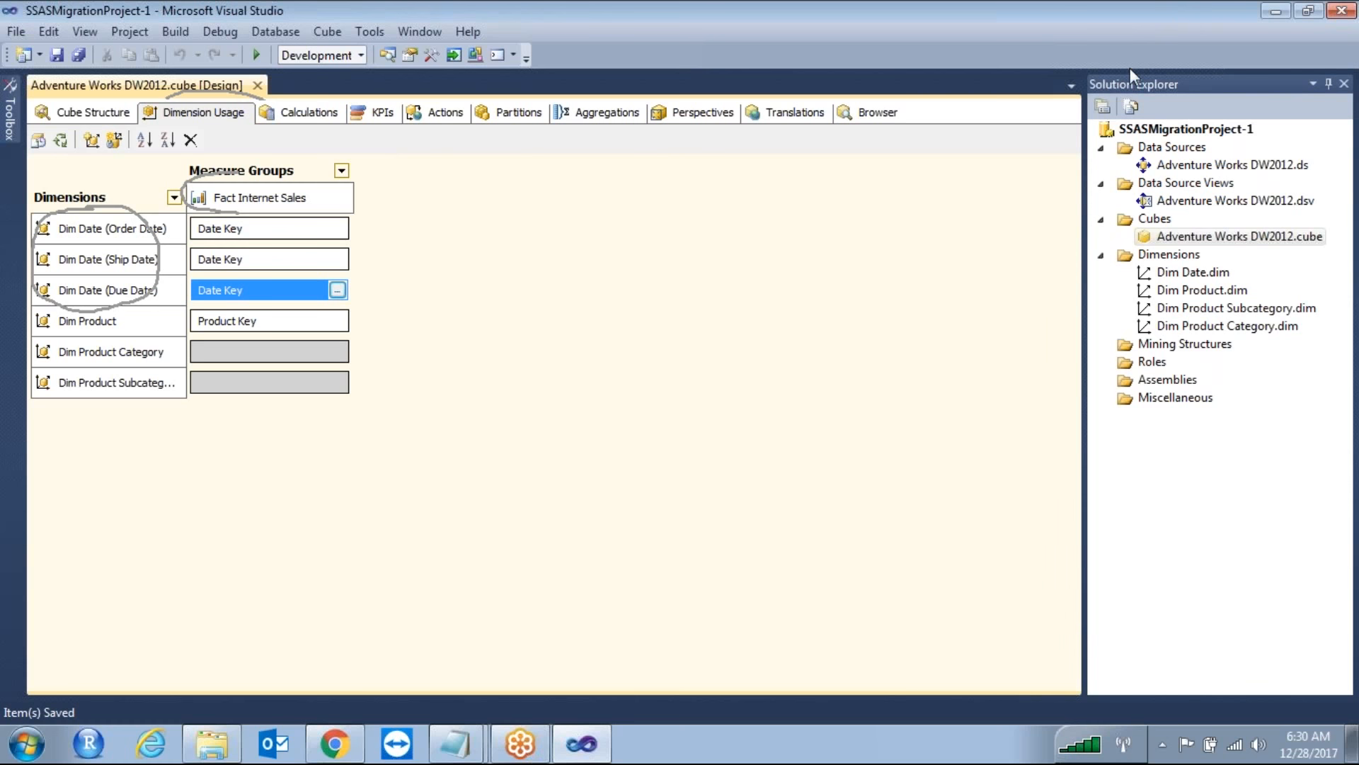
# Review the relationship definition between Dim Product and Fact Internet Sales, then leave it without changes
pyautogui.click(328, 326)
pyautogui.click(338, 322)
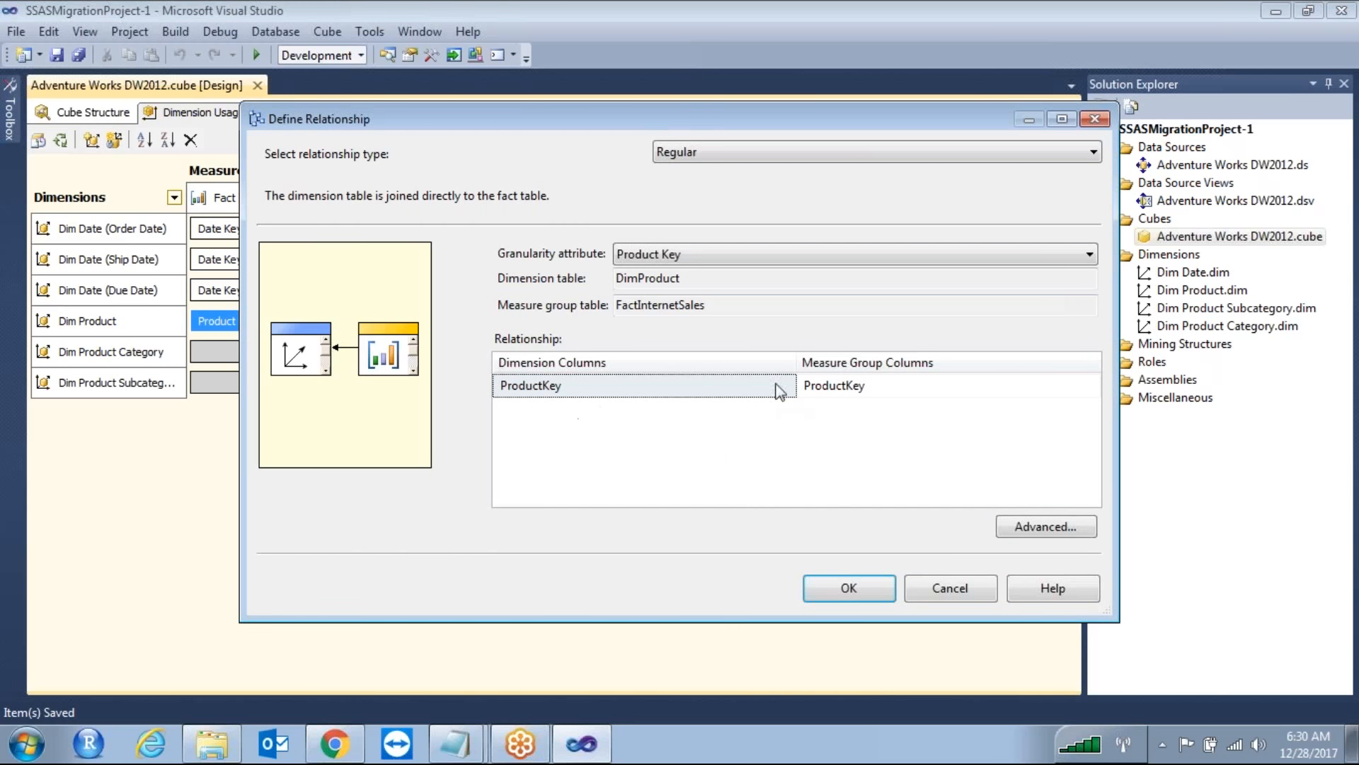
pyautogui.click(959, 588)
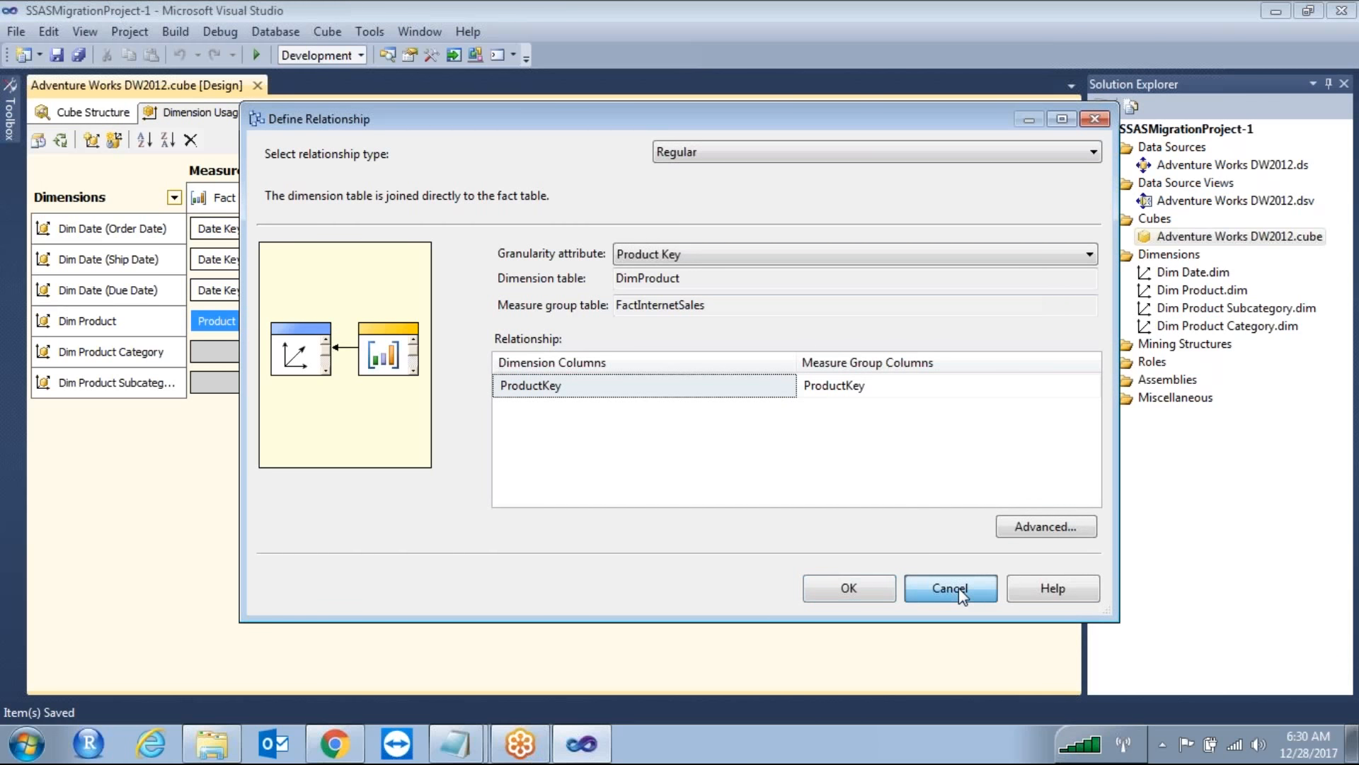
# Point out the two product category dimensions, then open the data source view and circle FactInternetSales, DimDate and DimProduct with the pen
pyautogui.click(155, 352)
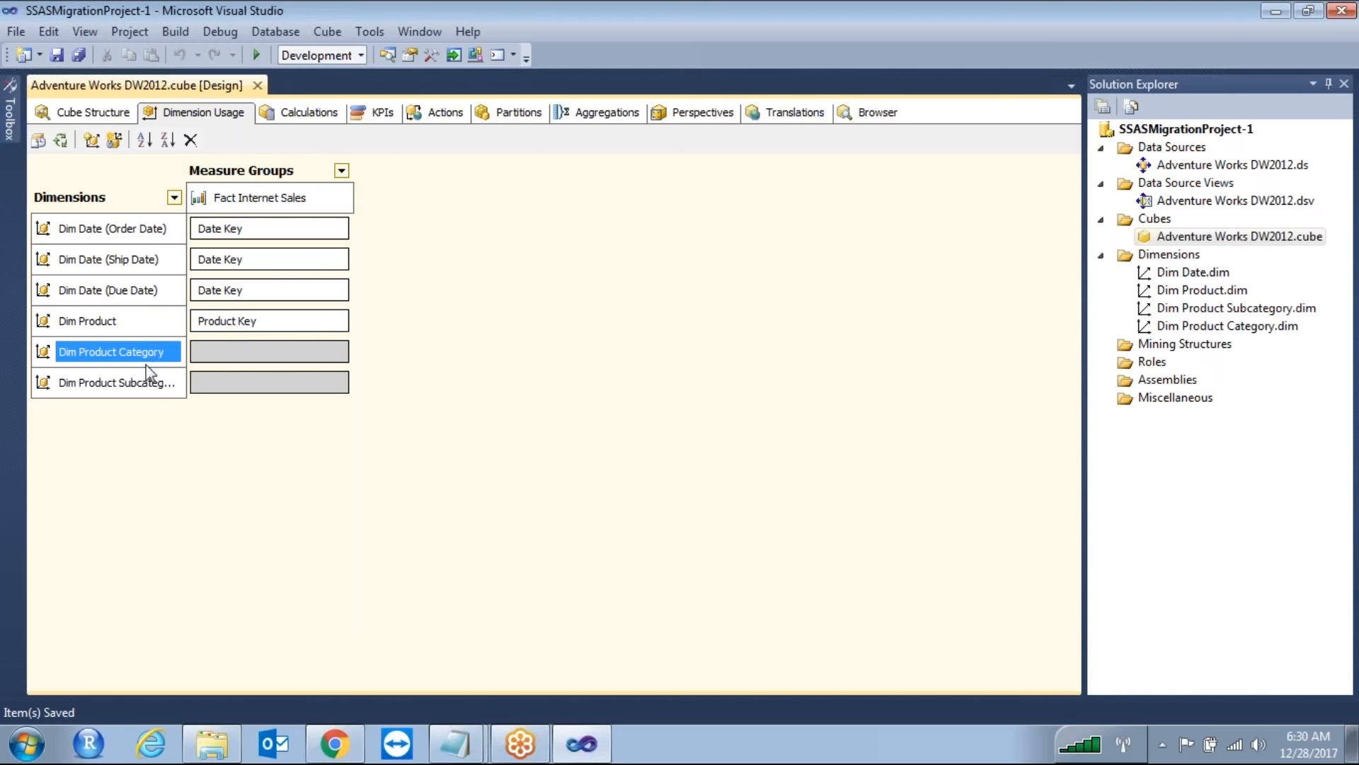
pyautogui.click(144, 385)
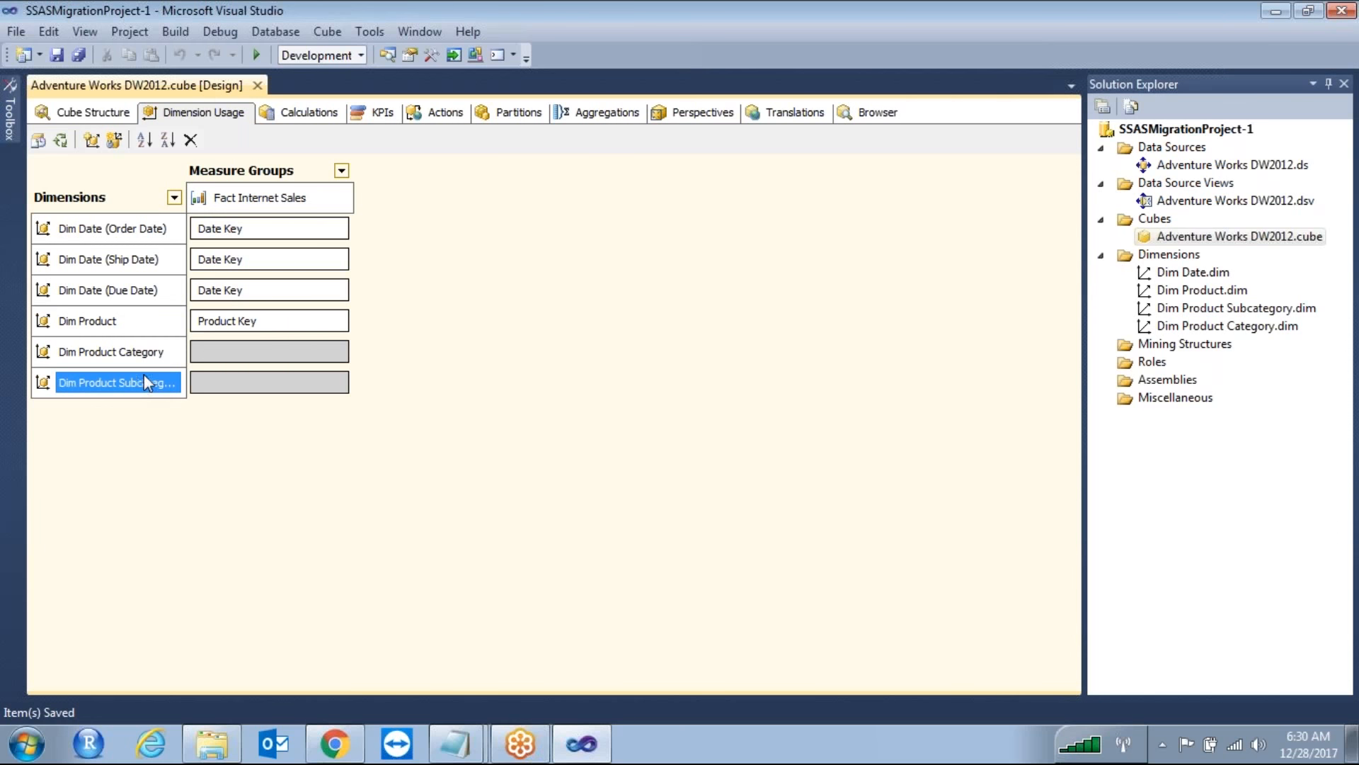
pyautogui.doubleClick(1261, 203)
pyautogui.moveTo(1073, 378); pyautogui.dragTo(1072, 437)
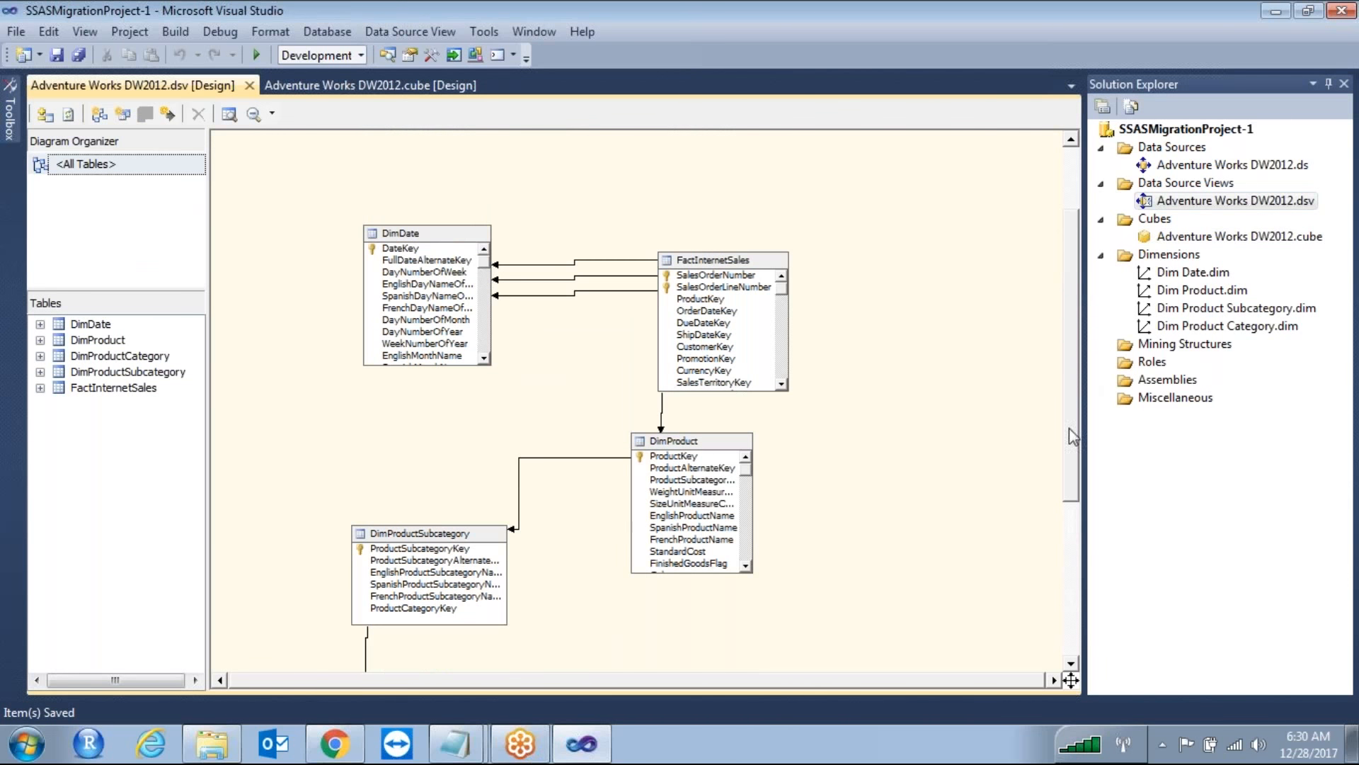
pyautogui.click(998, 80)
pyautogui.moveTo(697, 221)
pyautogui.mouseDown()
pyautogui.moveTo(823, 325)
pyautogui.moveTo(676, 237)
pyautogui.mouseUp()
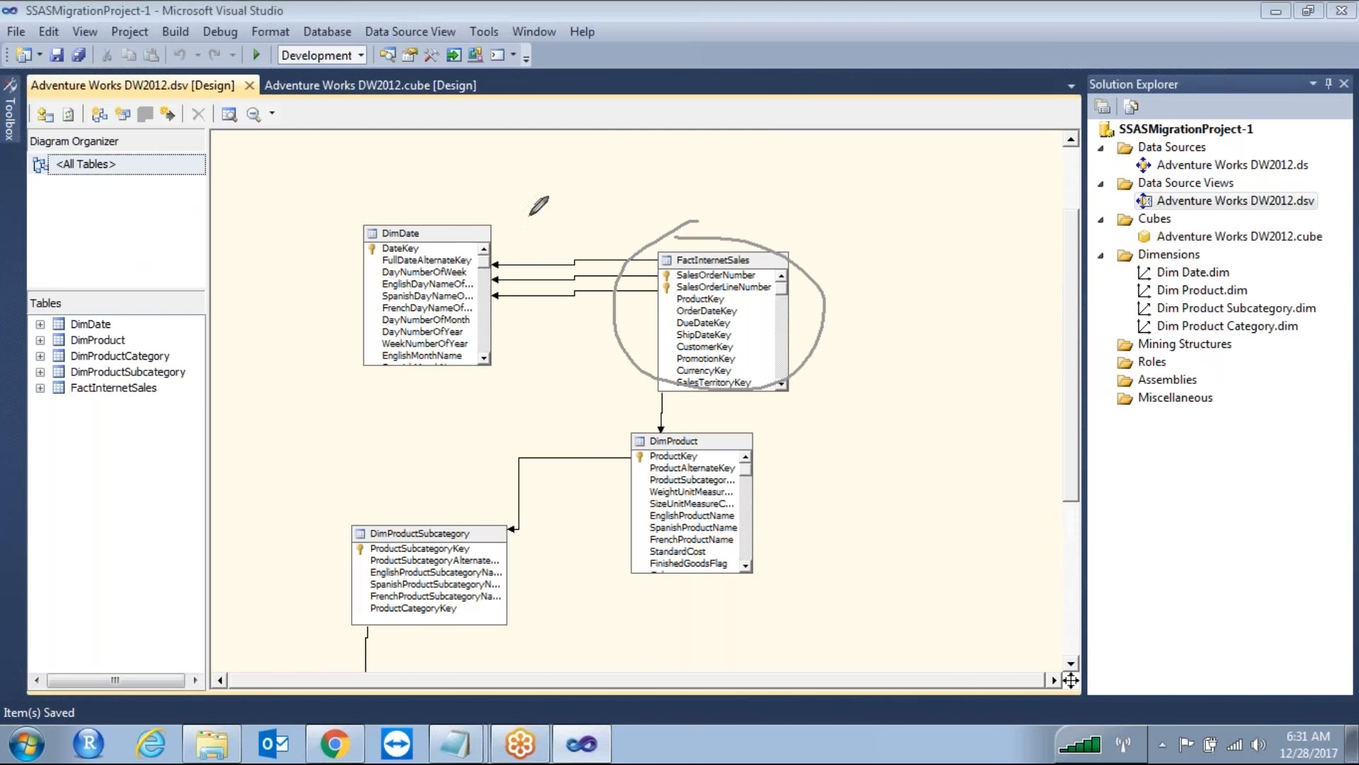
pyautogui.moveTo(435, 214)
pyautogui.mouseDown()
pyautogui.moveTo(519, 305)
pyautogui.moveTo(393, 208)
pyautogui.mouseUp()
pyautogui.moveTo(711, 428)
pyautogui.mouseDown()
pyautogui.moveTo(582, 593)
pyautogui.moveTo(647, 457)
pyautogui.mouseUp()
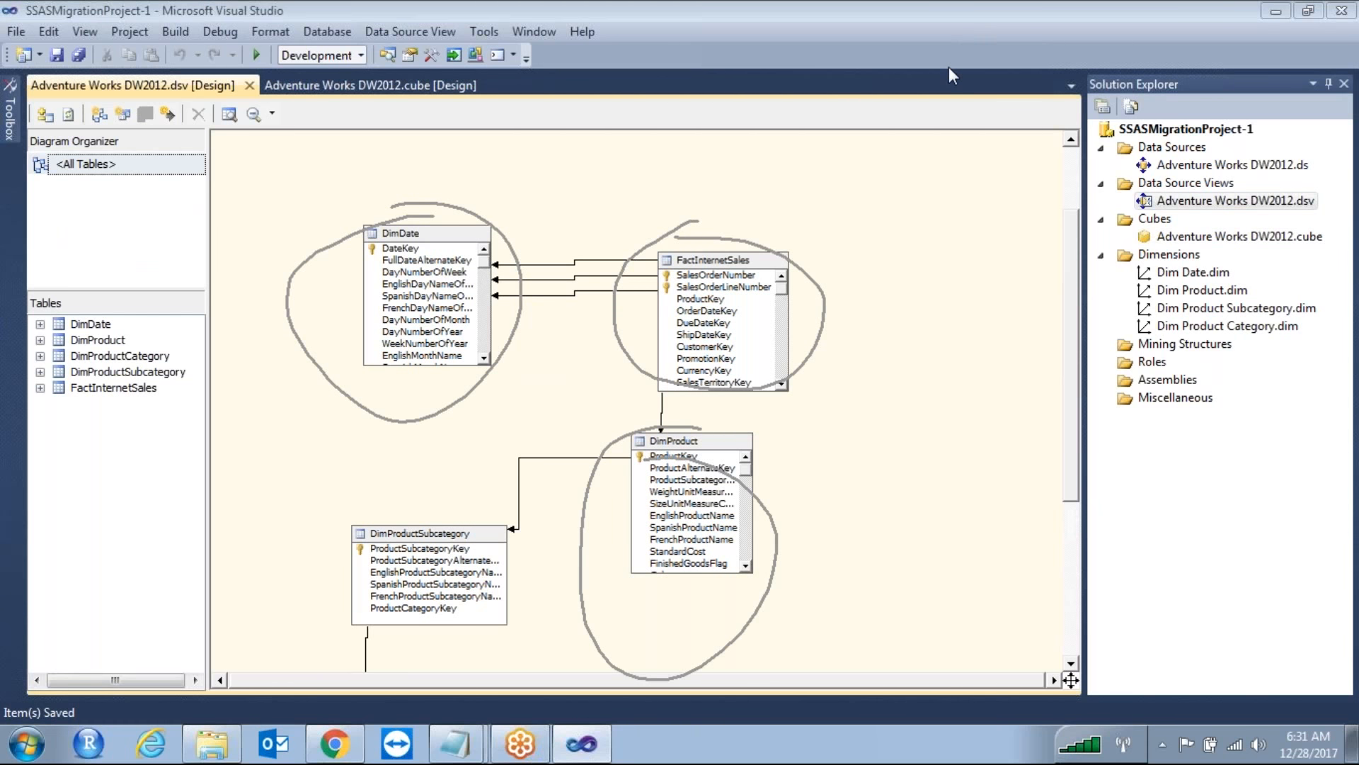
# Return to the cube's dimension usage, outline the date and product relationships to Fact Internet Sales with the pen, and clear the marks
pyautogui.click(1203, 235)
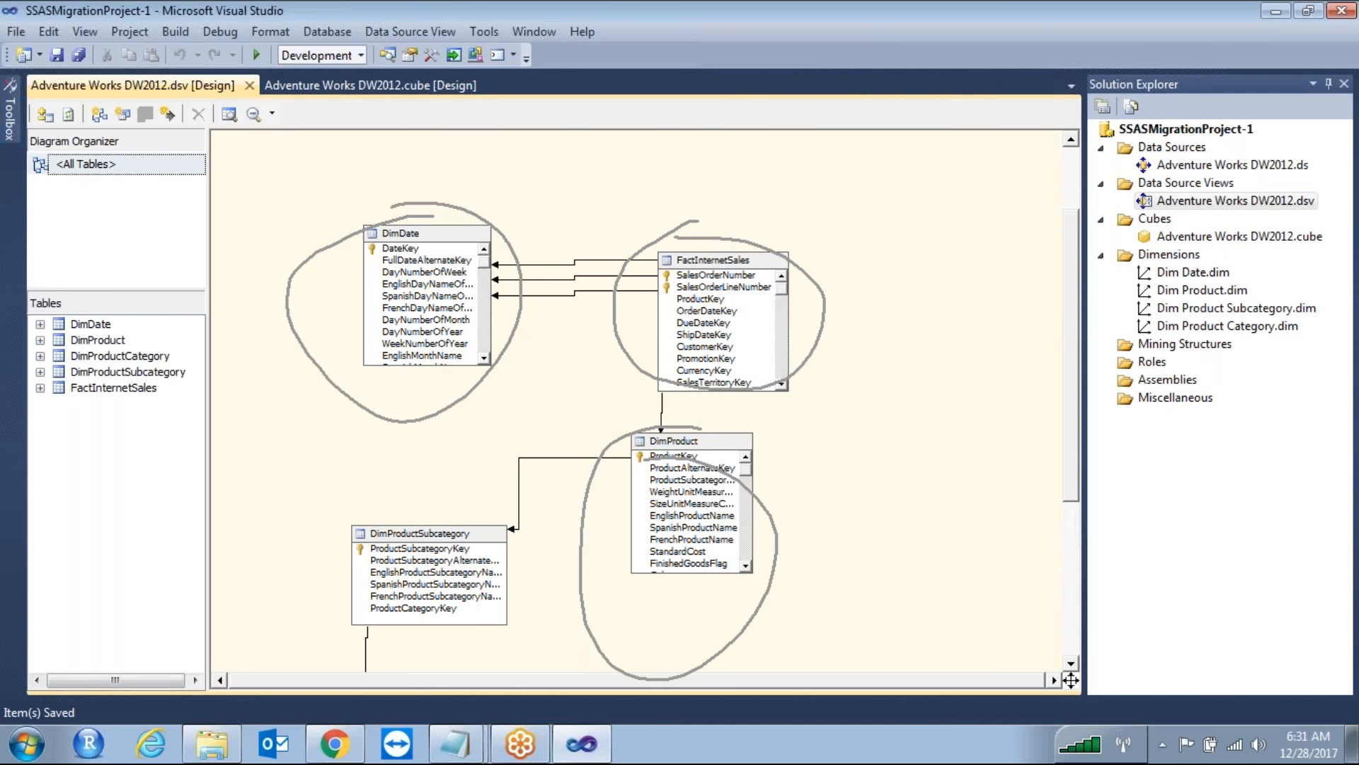
pyautogui.doubleClick(1203, 235)
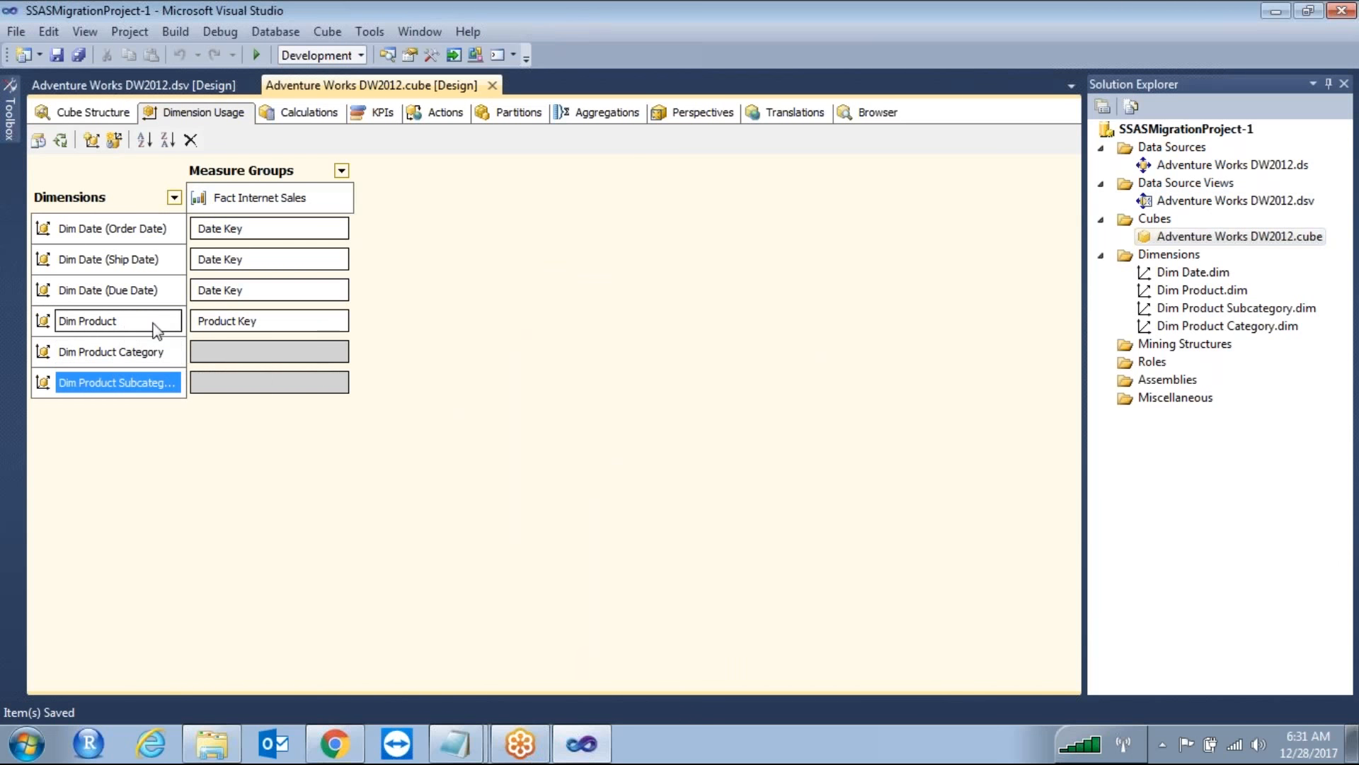
pyautogui.click(210, 322)
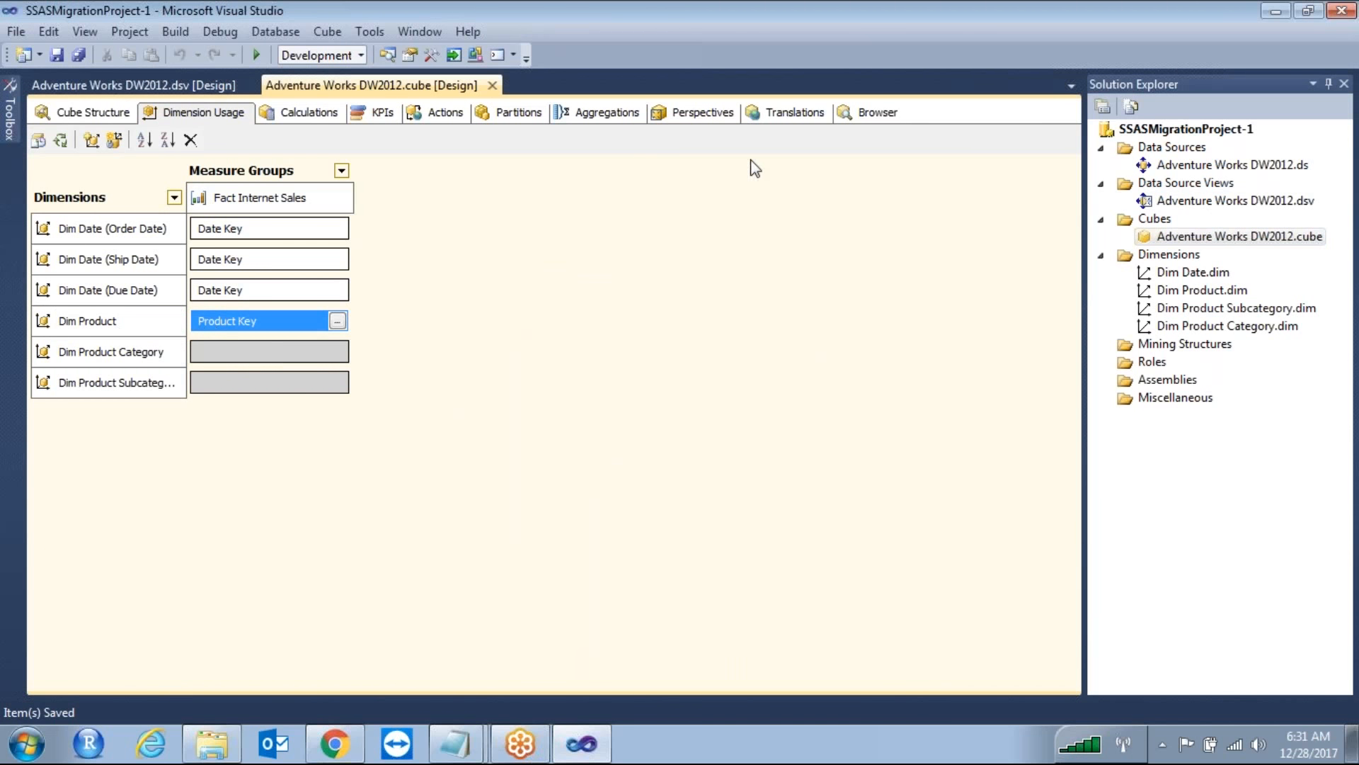
pyautogui.click(996, 62)
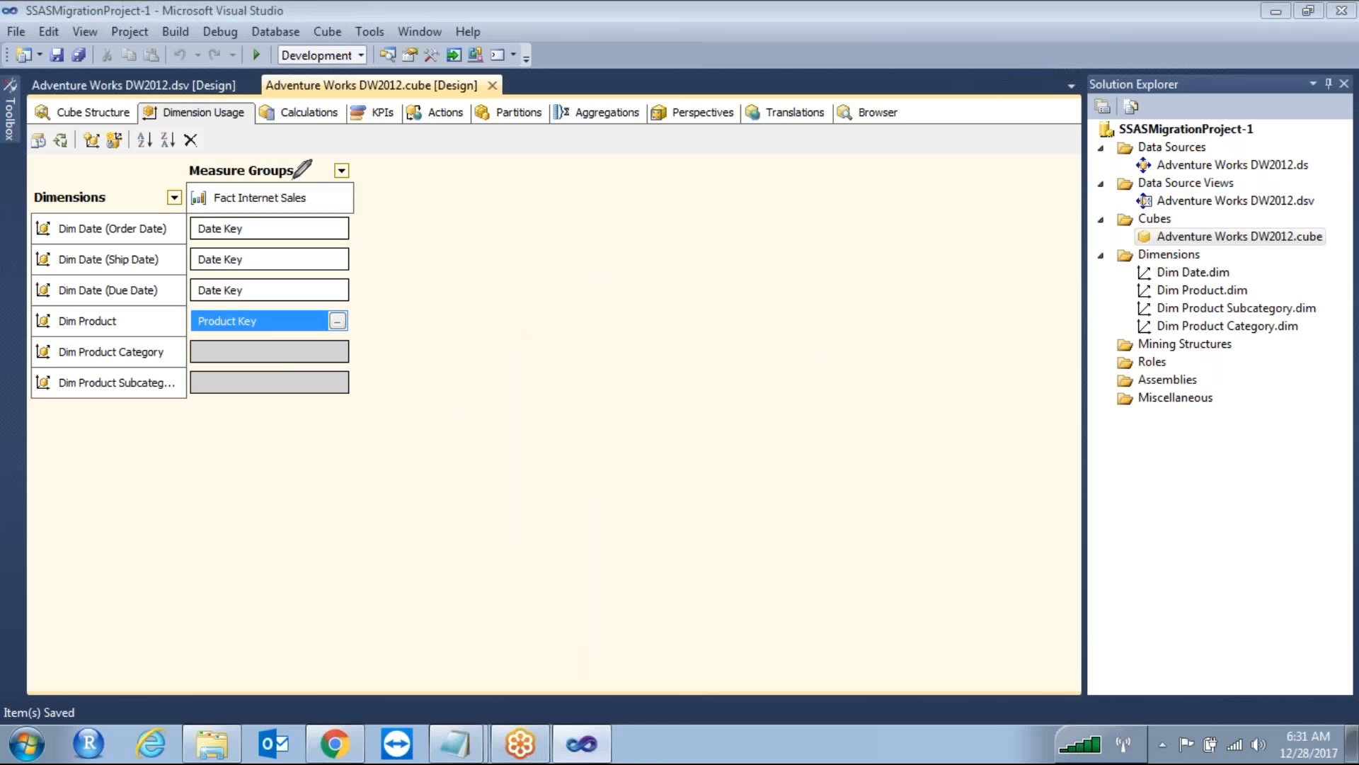
pyautogui.moveTo(40, 169)
pyautogui.mouseDown()
pyautogui.moveTo(38, 363)
pyautogui.moveTo(55, 330)
pyautogui.moveTo(322, 331)
pyautogui.moveTo(324, 182)
pyautogui.moveTo(41, 173)
pyautogui.mouseUp()
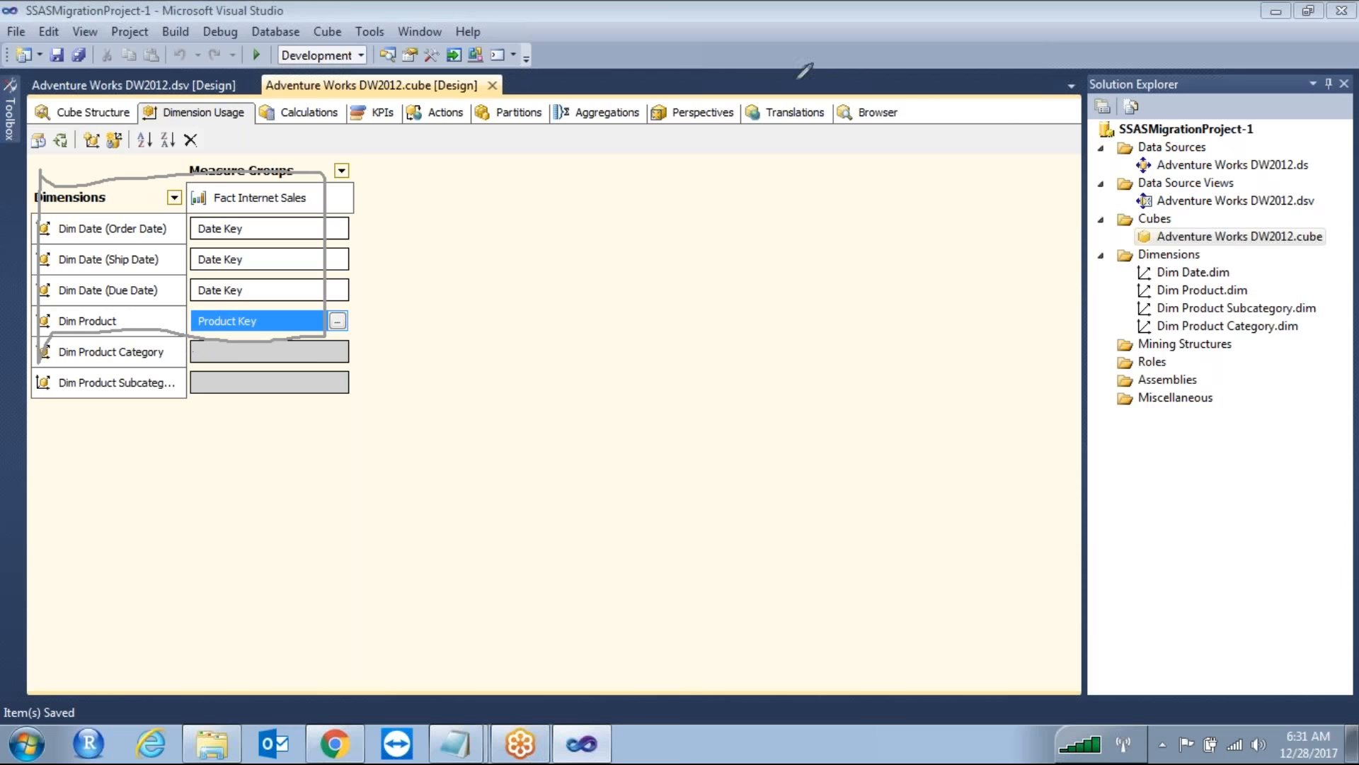
pyautogui.click(1137, 65)
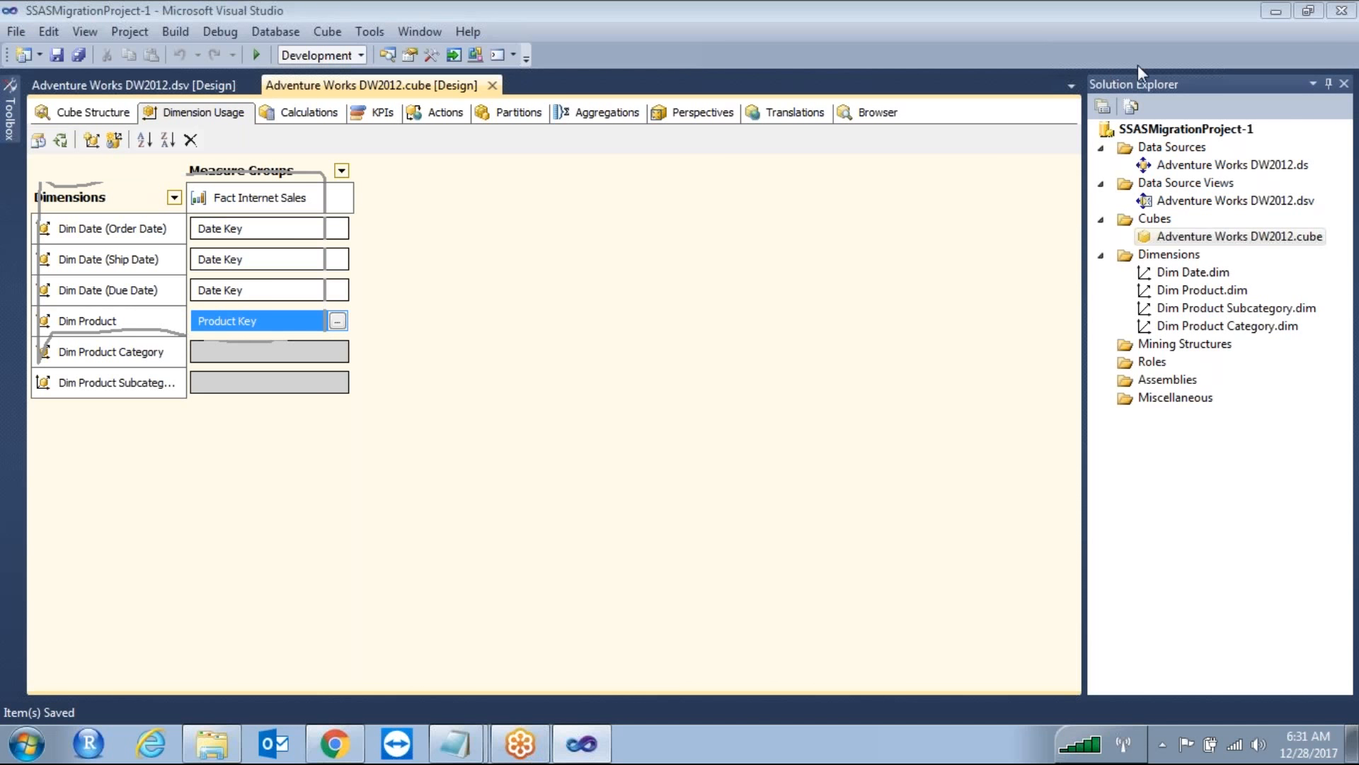
# Highlight Dim Product Category and Dim Product Subcategory, then select the empty Fact Internet Sales relationship cell of Dim Product Subcategory
pyautogui.click(160, 354)
pyautogui.click(162, 384)
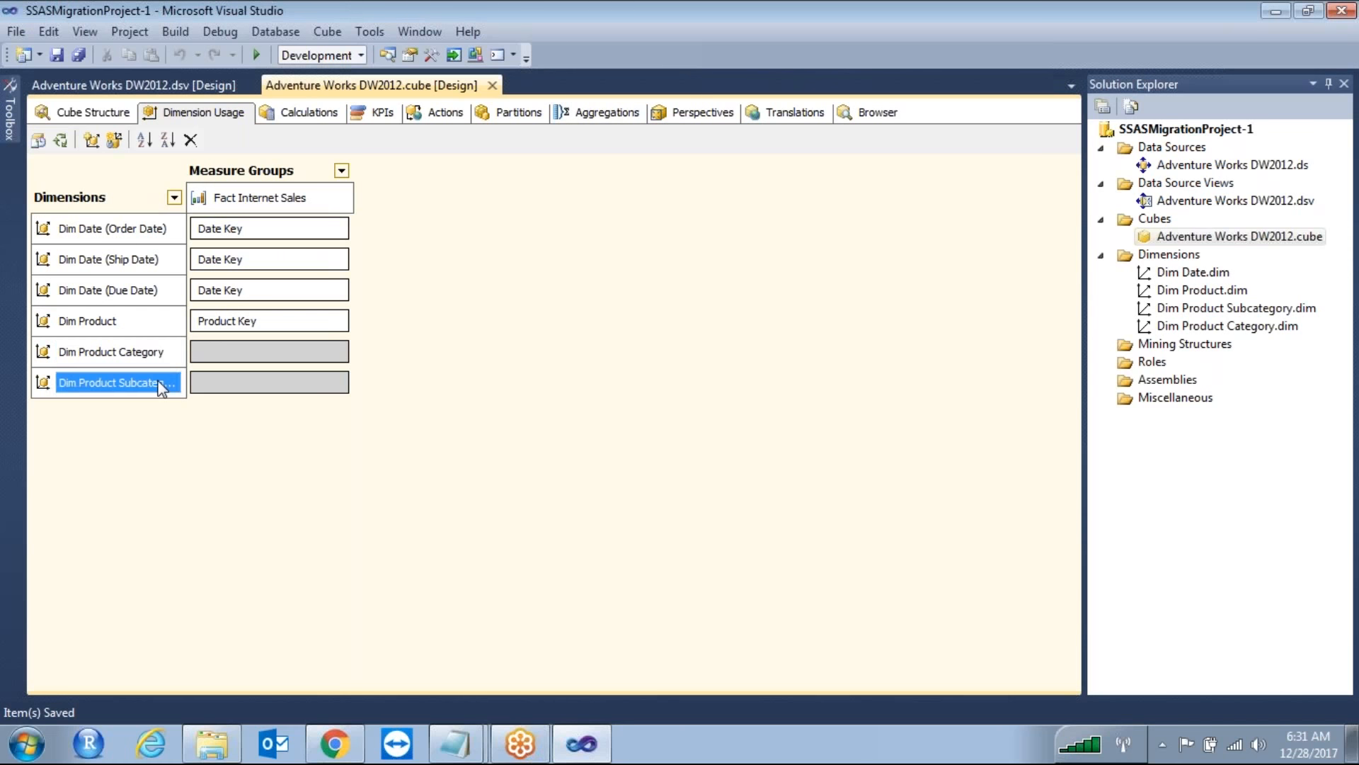
pyautogui.click(338, 390)
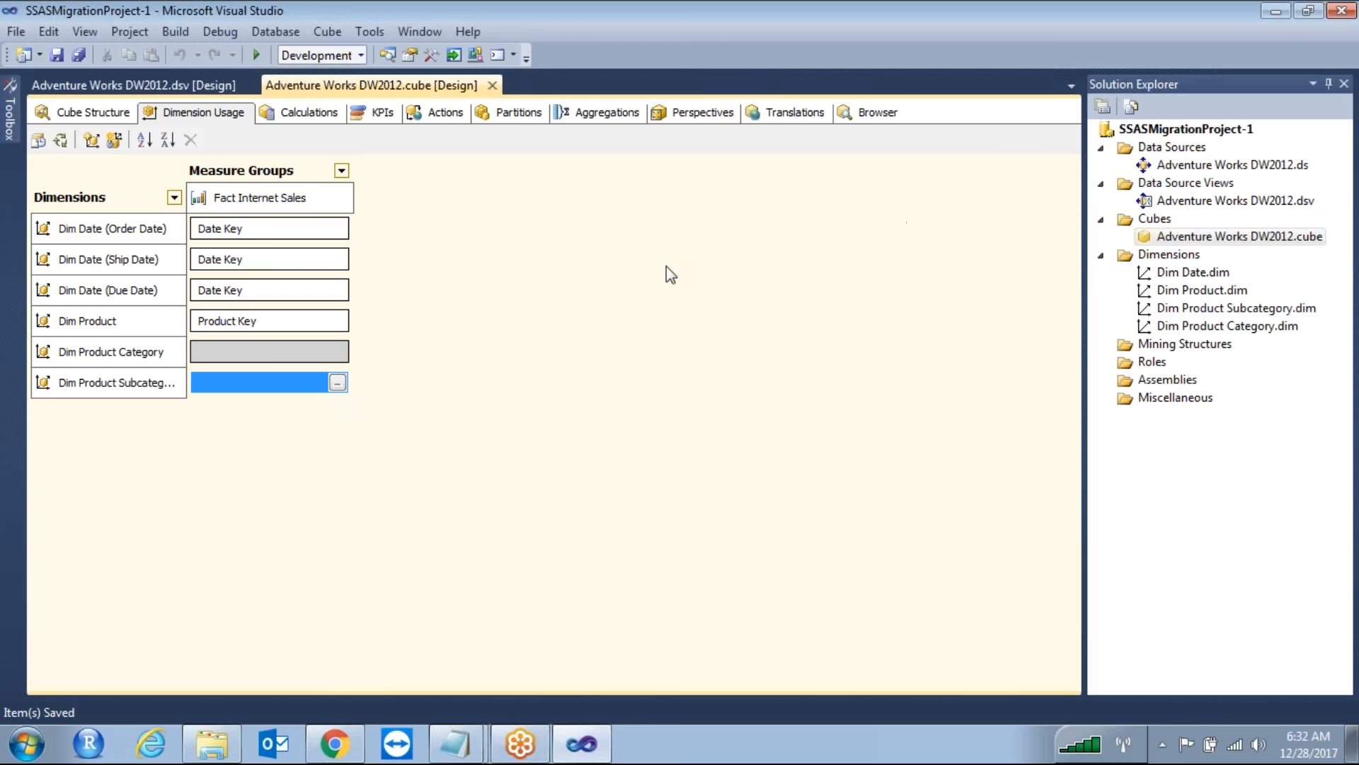
# Trace the path from FactInternetSales through DimProduct to DimProductSubcategory in the data source view and circle the three tables with the pen
pyautogui.click(1195, 203)
pyautogui.doubleClick(1195, 203)
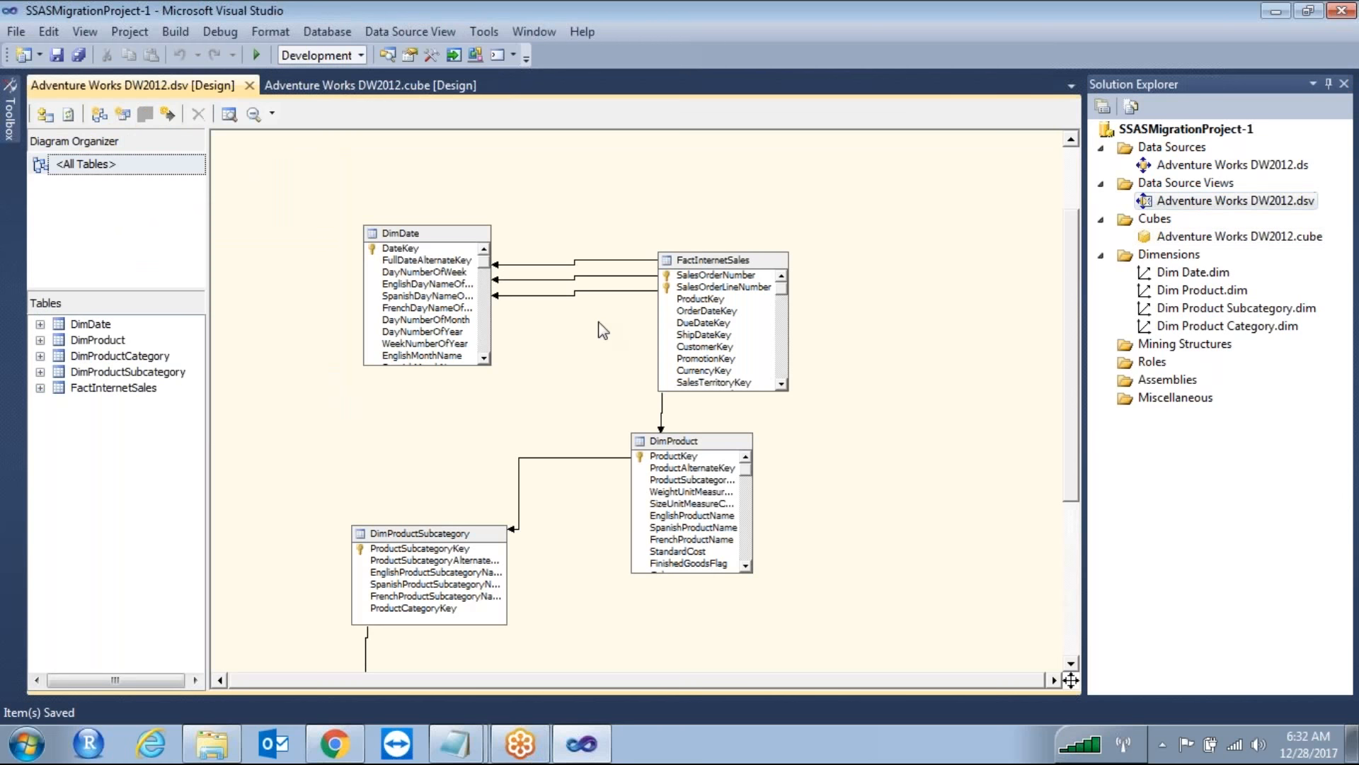
pyautogui.click(714, 268)
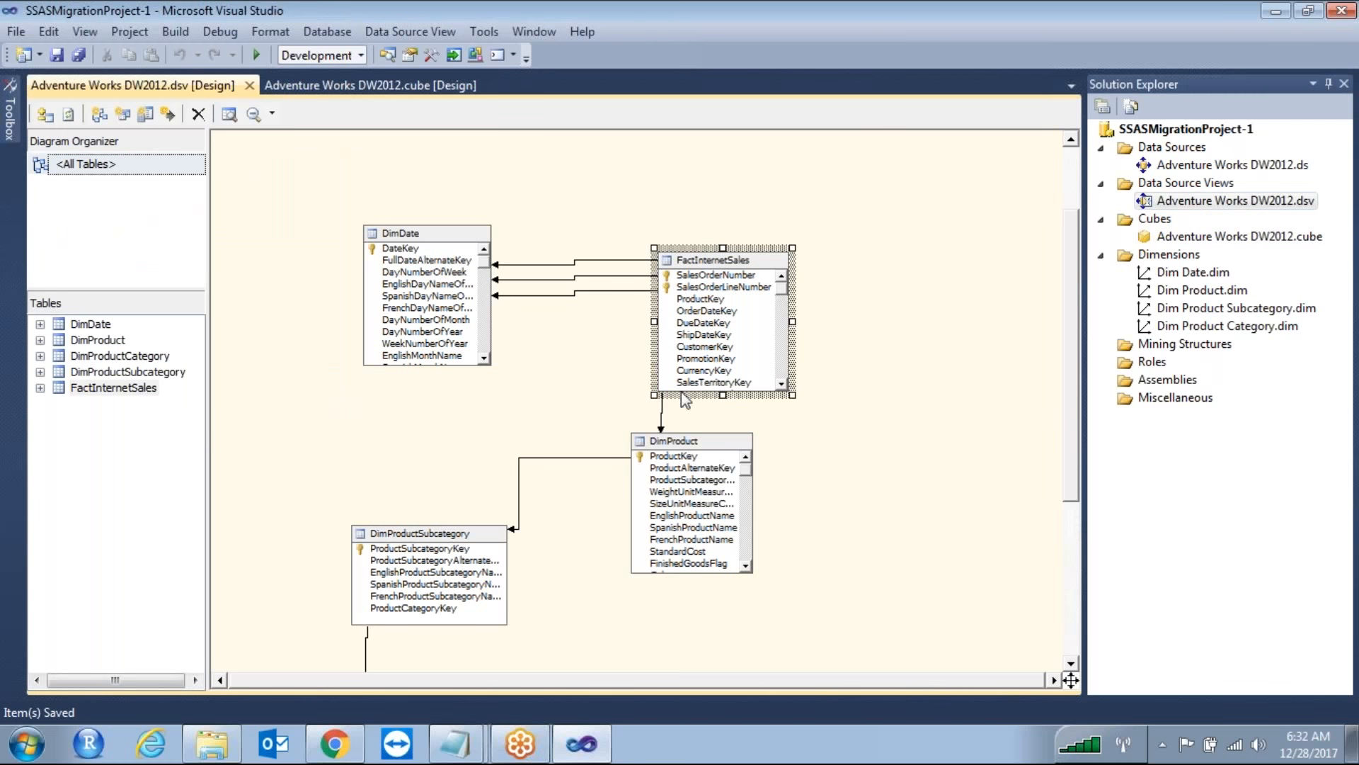
pyautogui.click(670, 441)
pyautogui.click(443, 548)
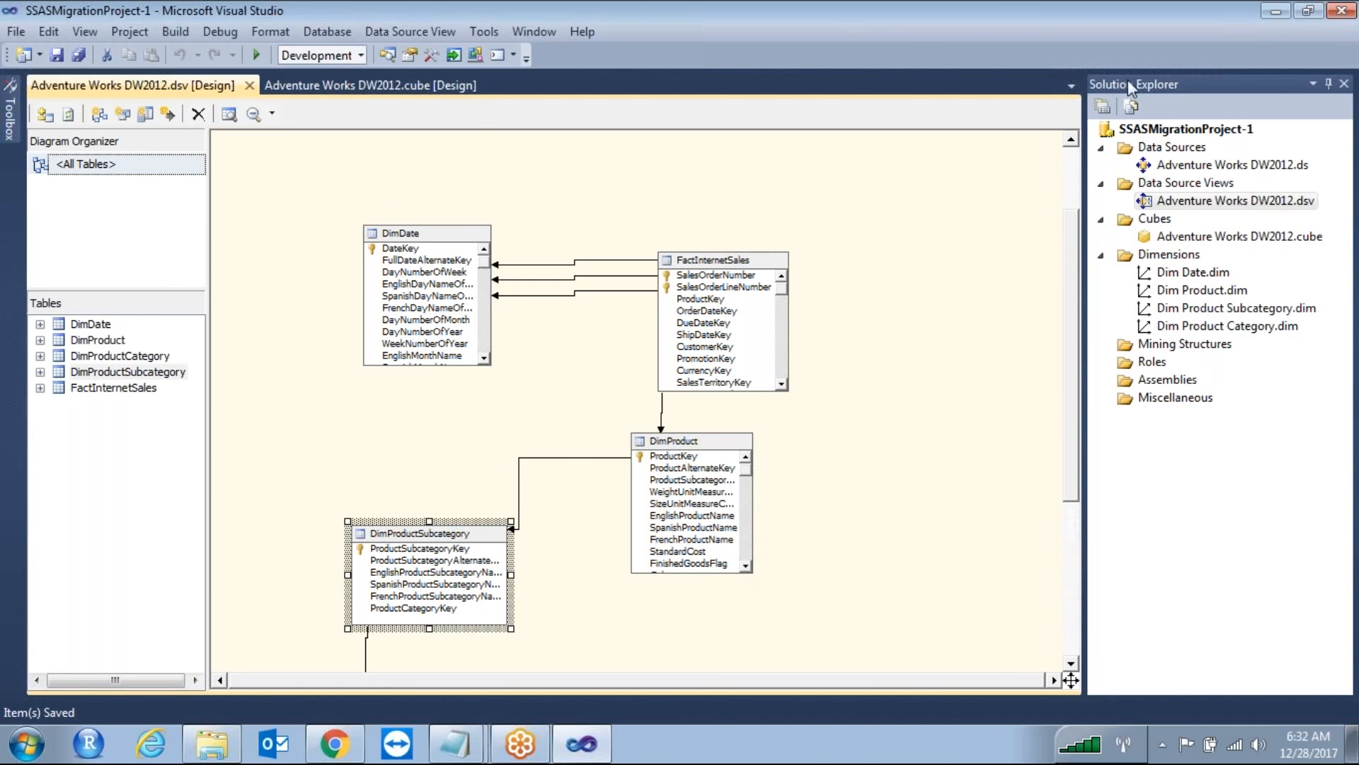
pyautogui.moveTo(407, 514)
pyautogui.mouseDown()
pyautogui.moveTo(380, 530)
pyautogui.moveTo(513, 616)
pyautogui.moveTo(468, 504)
pyautogui.mouseUp()
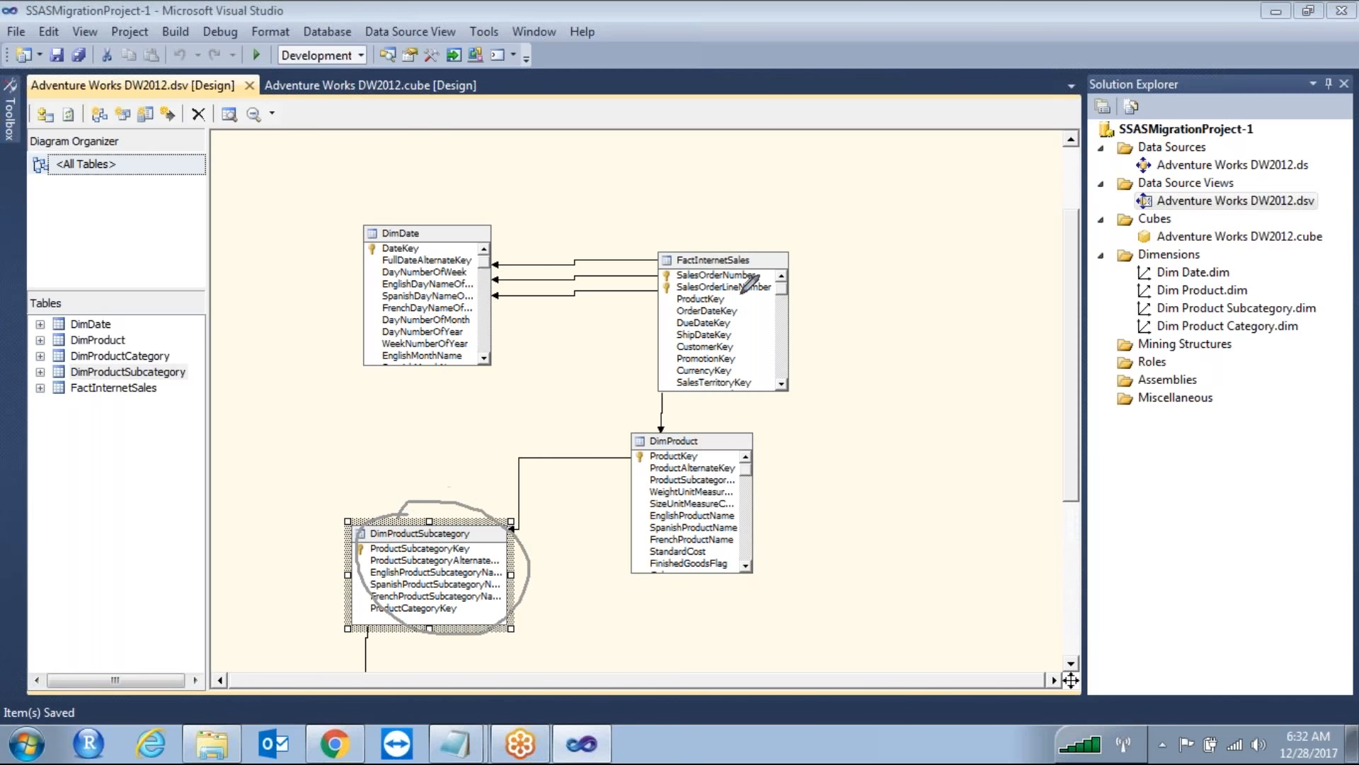
pyautogui.moveTo(701, 244)
pyautogui.mouseDown()
pyautogui.moveTo(651, 322)
pyautogui.moveTo(696, 252)
pyautogui.mouseUp()
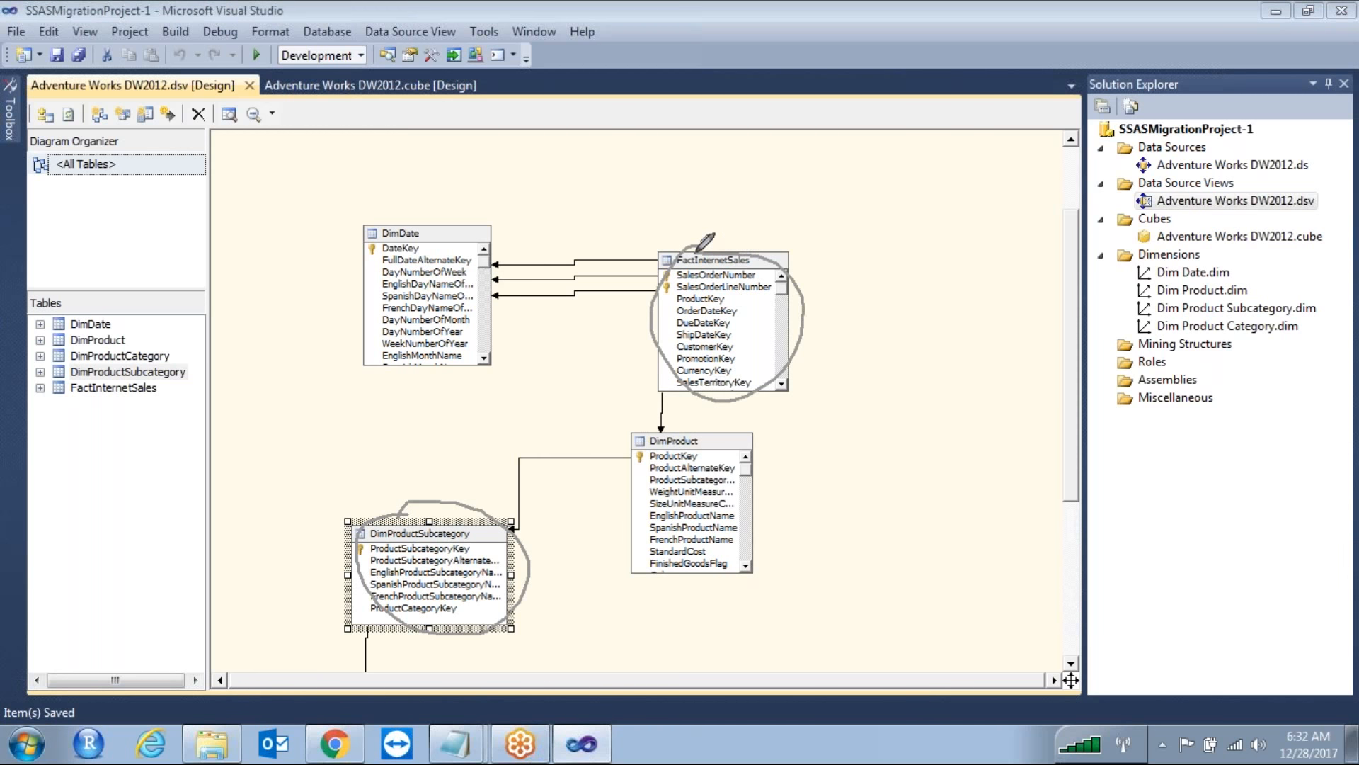
pyautogui.moveTo(692, 423)
pyautogui.mouseDown()
pyautogui.moveTo(607, 457)
pyautogui.moveTo(742, 541)
pyautogui.moveTo(713, 421)
pyautogui.moveTo(669, 429)
pyautogui.mouseUp()
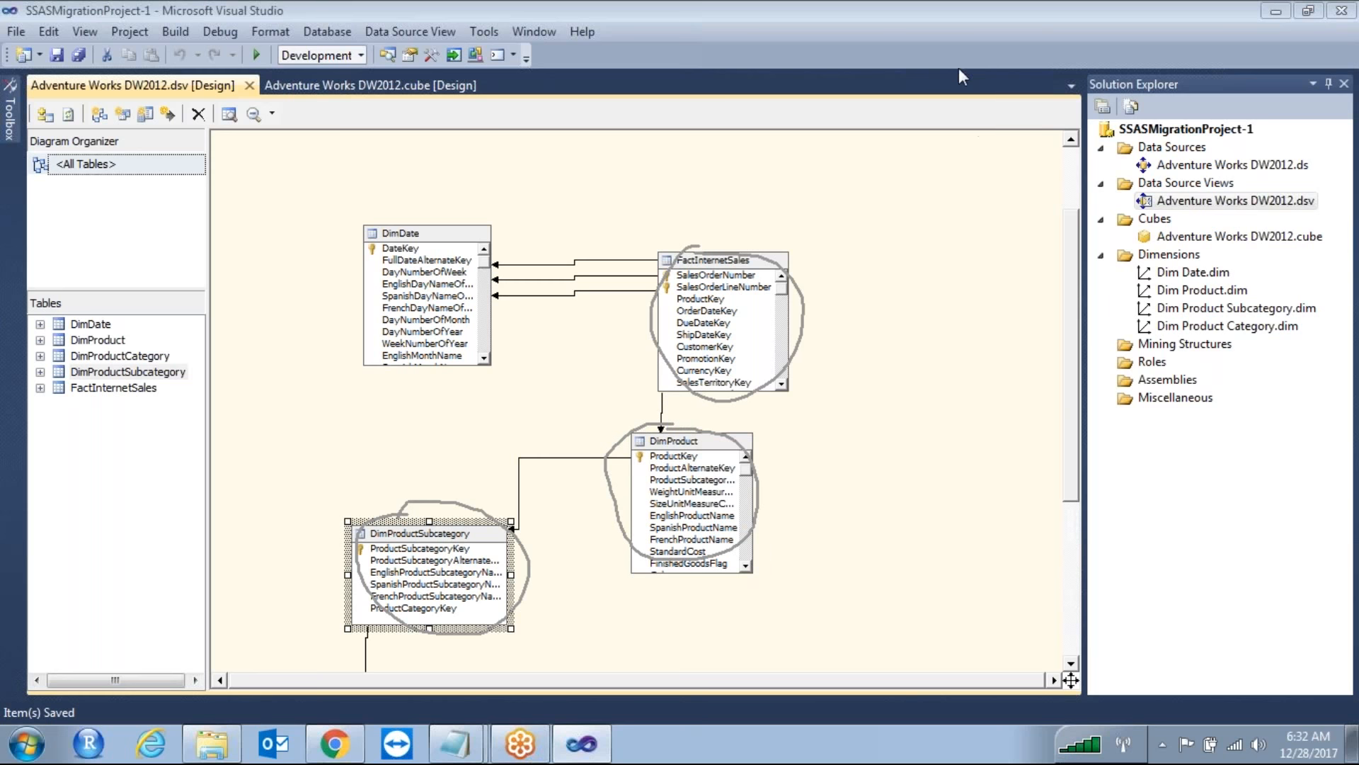
# Go back to the cube's dimension usage and set the Dim Product Subcategory relationship type for Fact Internet Sales to Referenced
pyautogui.click(582, 745)
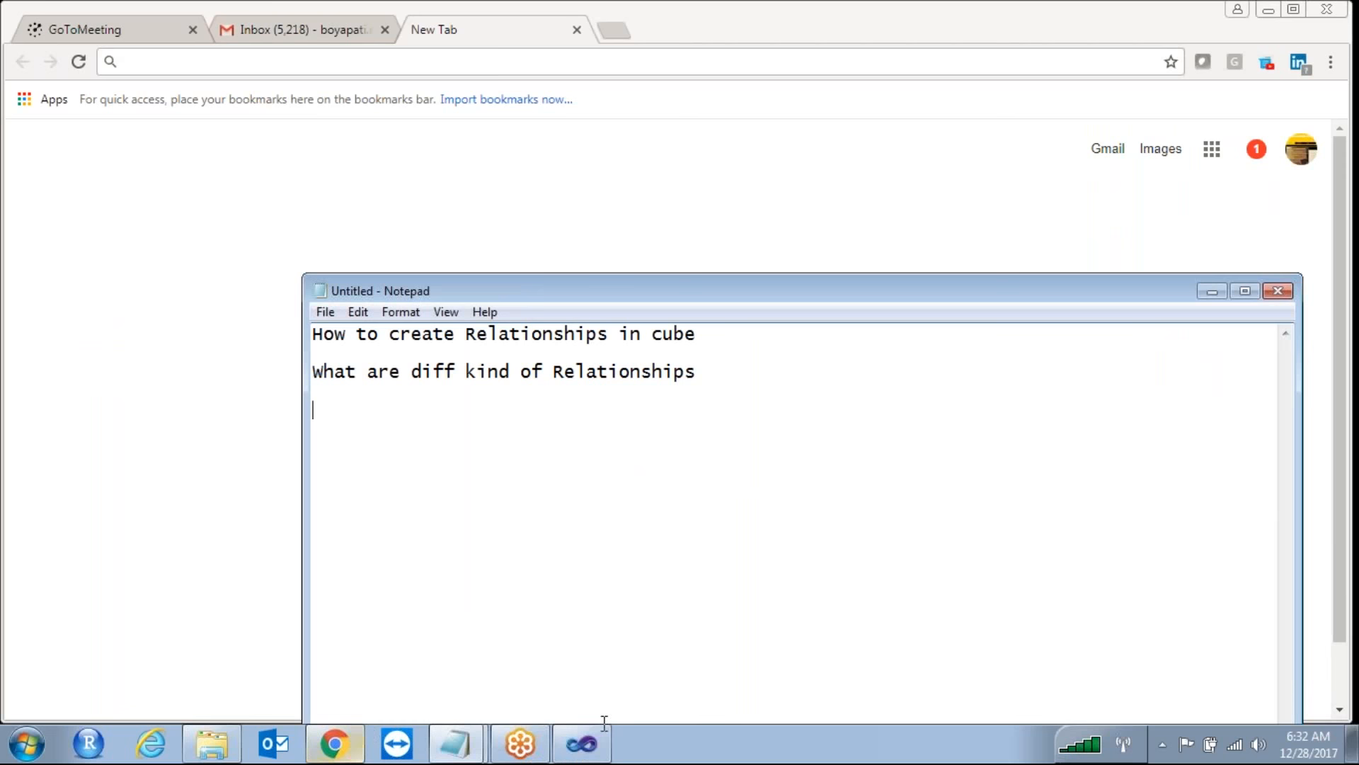
pyautogui.click(583, 742)
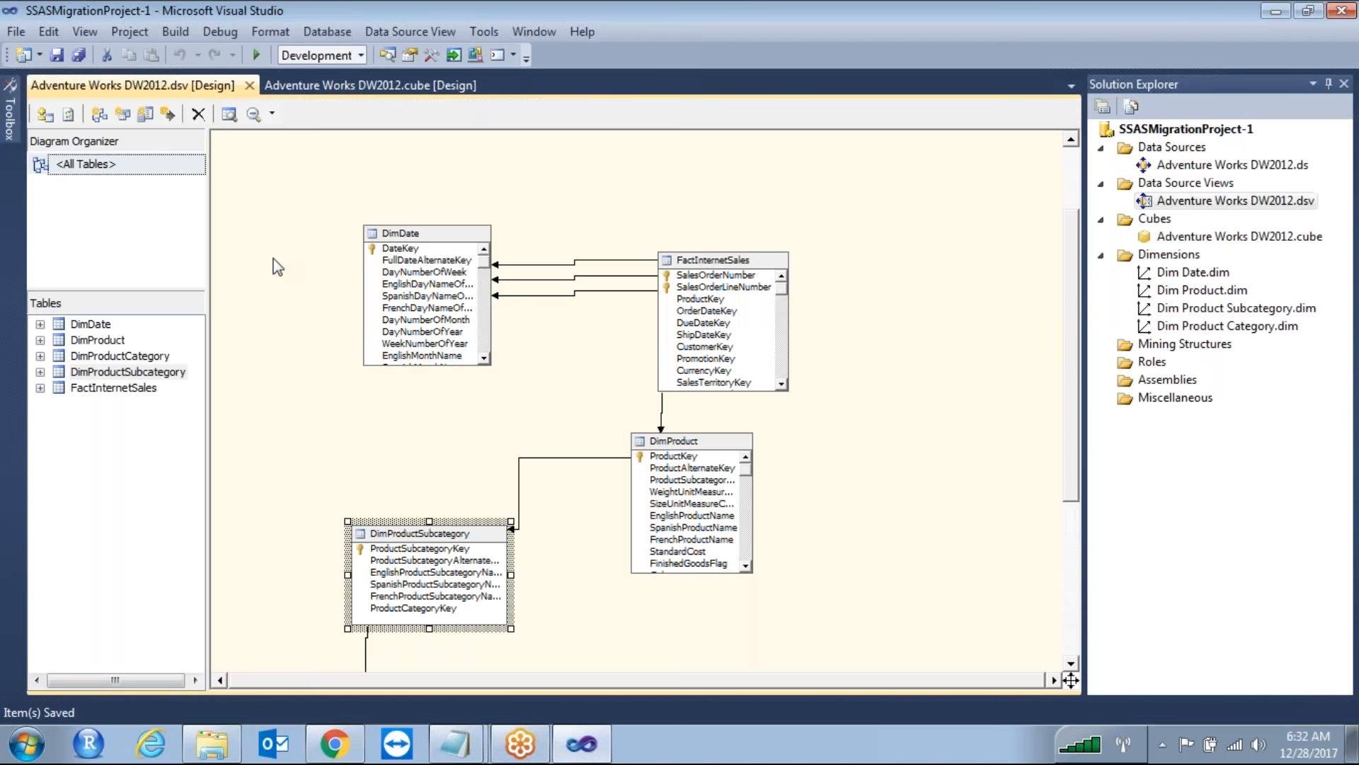
pyautogui.doubleClick(1196, 237)
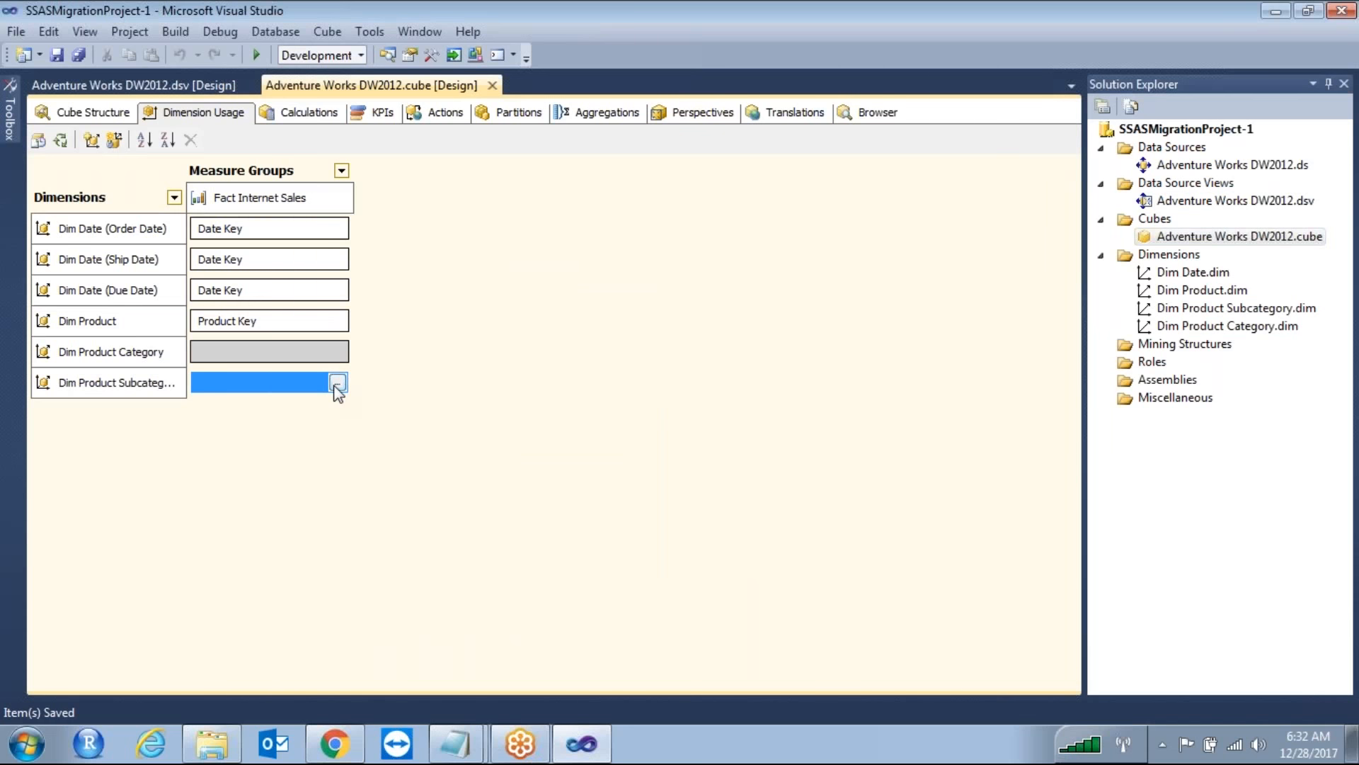
pyautogui.click(337, 383)
pyautogui.click(726, 156)
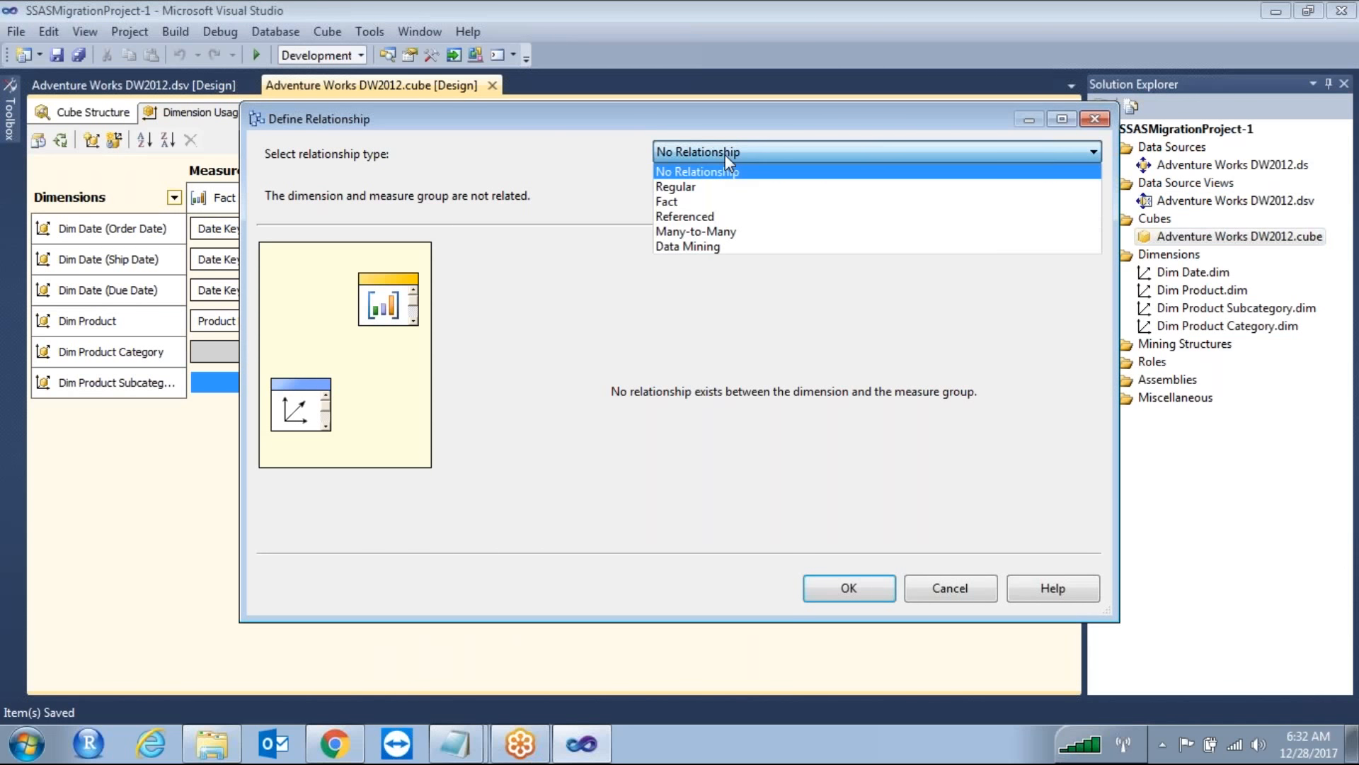
pyautogui.click(681, 215)
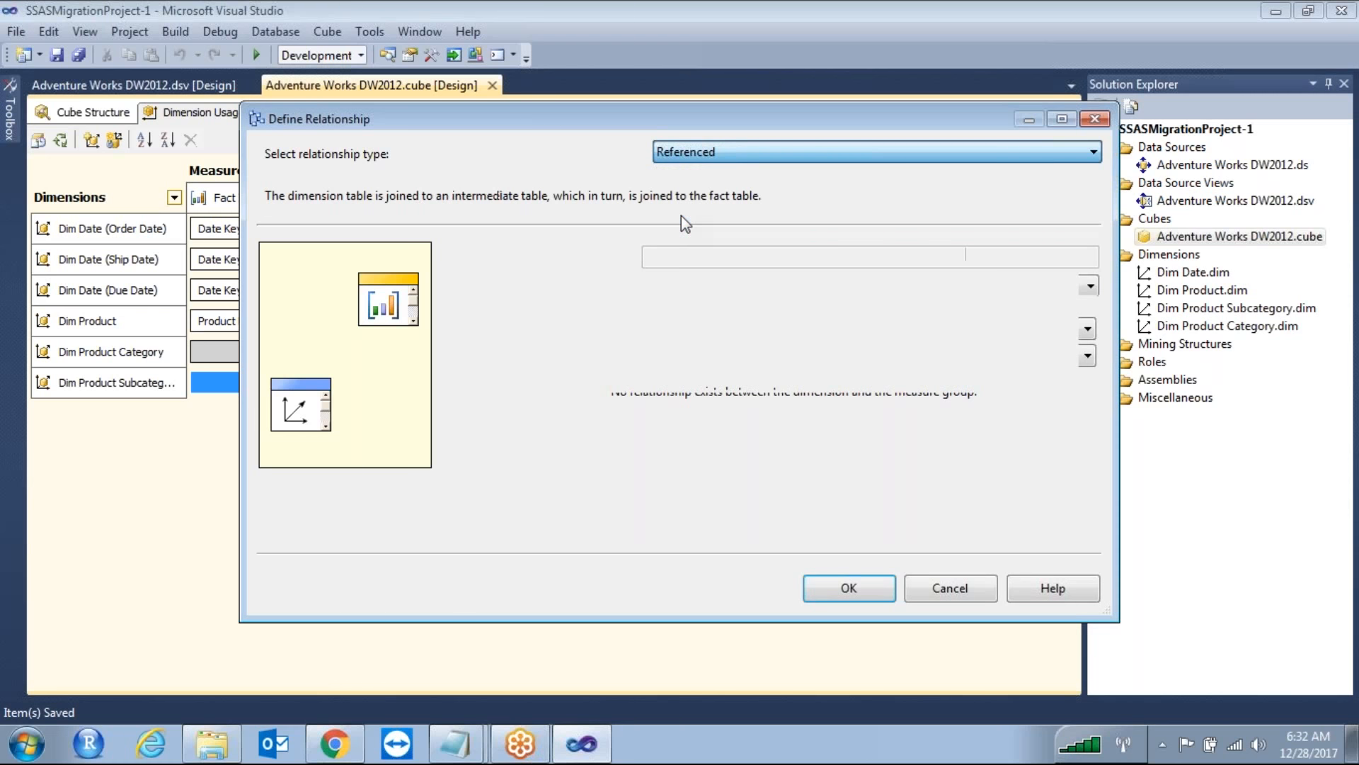
# Move the Define Relationship dialog clear of the dimension usage grid and circle the fact table in its diagram with the pen
pyautogui.moveTo(477, 112); pyautogui.dragTo(725, 87)
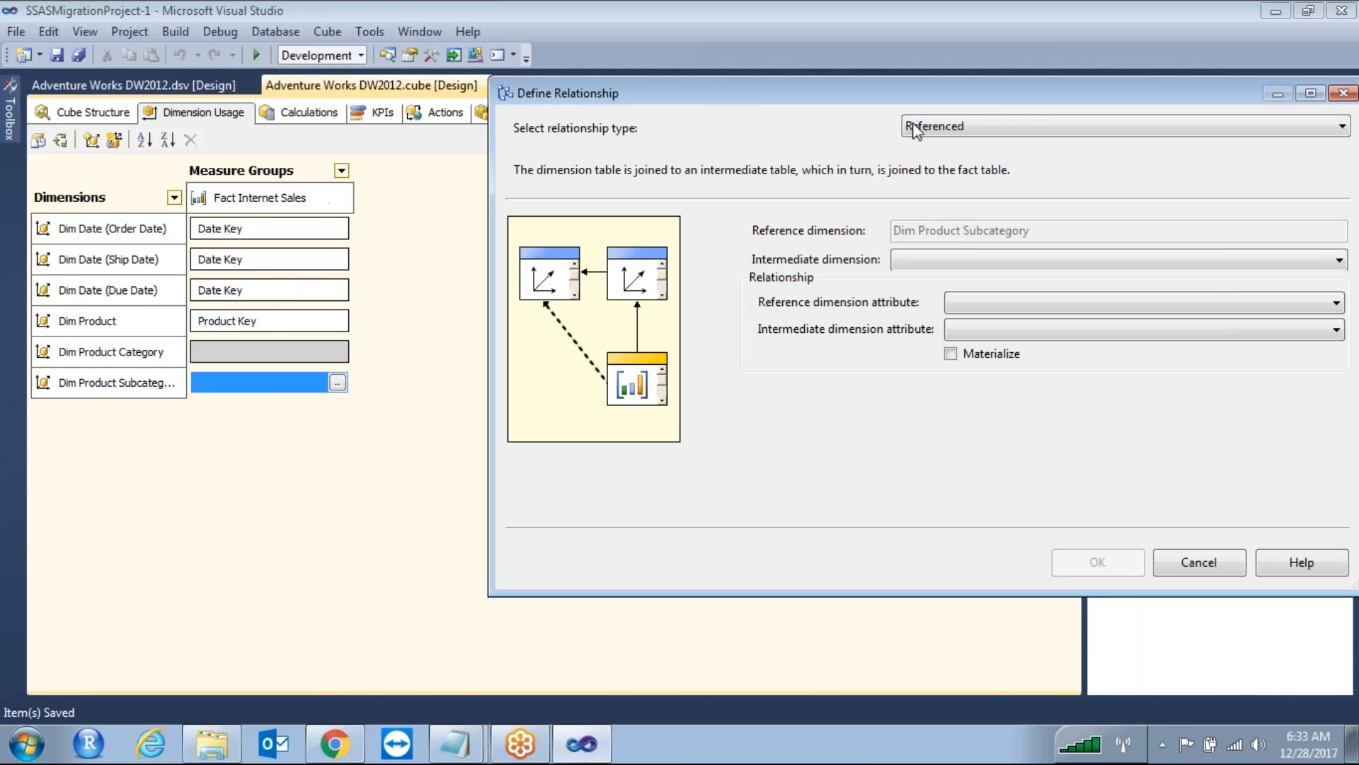
pyautogui.click(1001, 68)
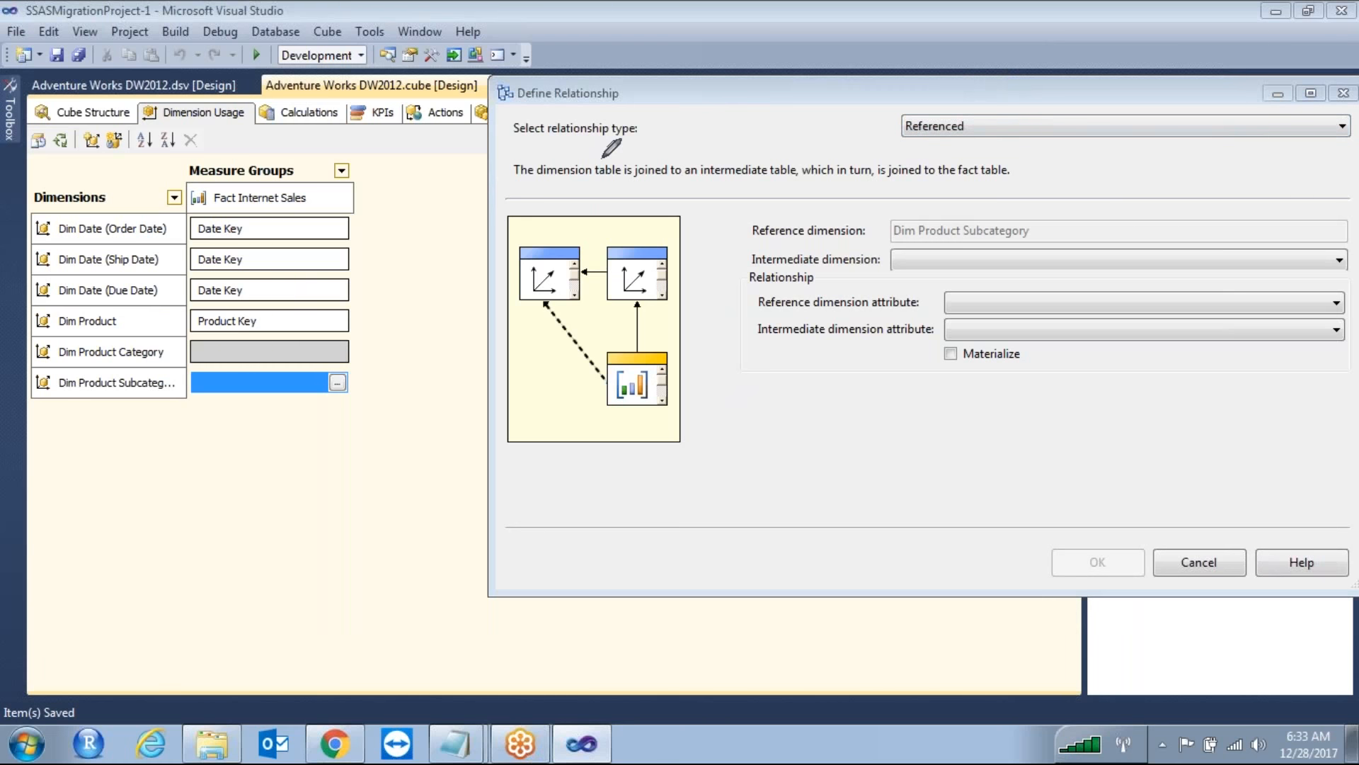
pyautogui.moveTo(627, 327)
pyautogui.mouseDown()
pyautogui.moveTo(599, 399)
pyautogui.moveTo(660, 424)
pyautogui.moveTo(683, 371)
pyautogui.moveTo(628, 327)
pyautogui.mouseUp()
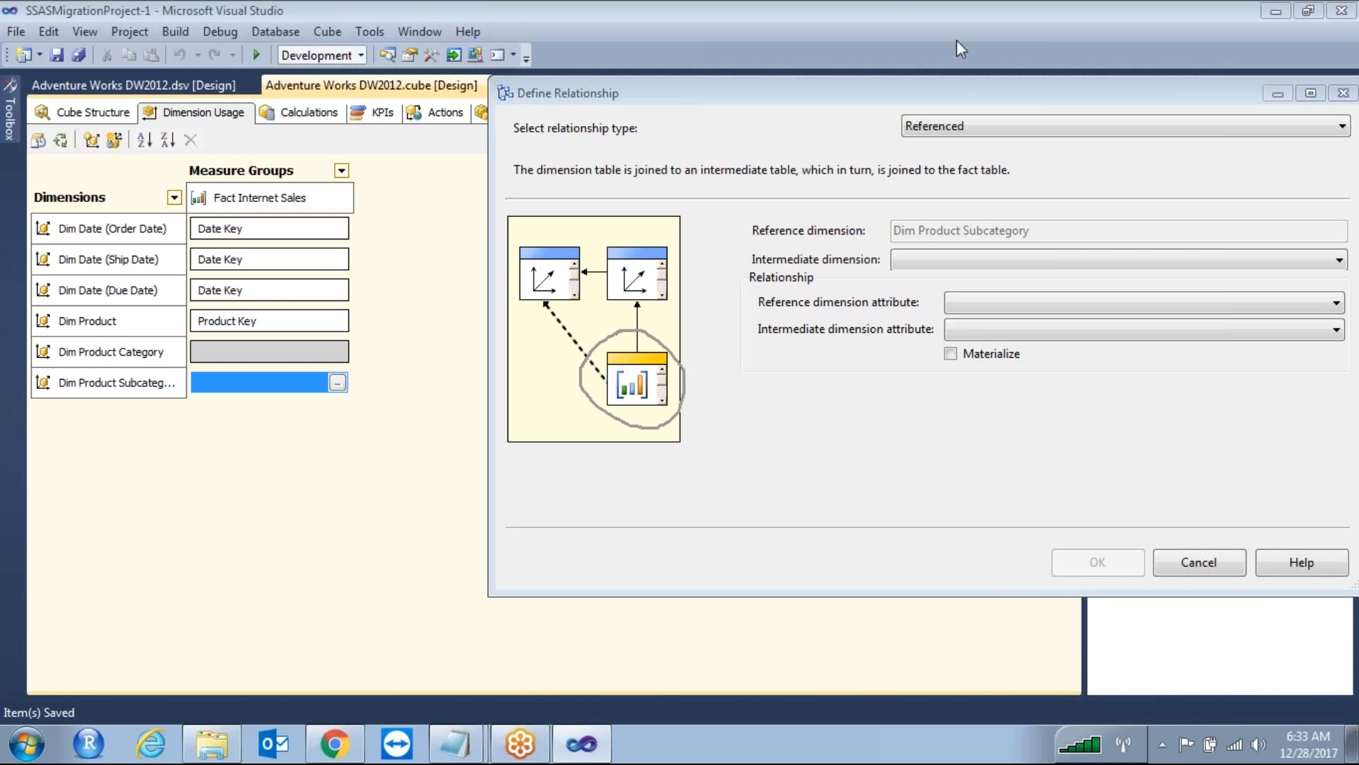
# Clear the earlier pen mark and circle the fact table and both dimension tables in the relationship diagram with the pen
pyautogui.click(1137, 54)
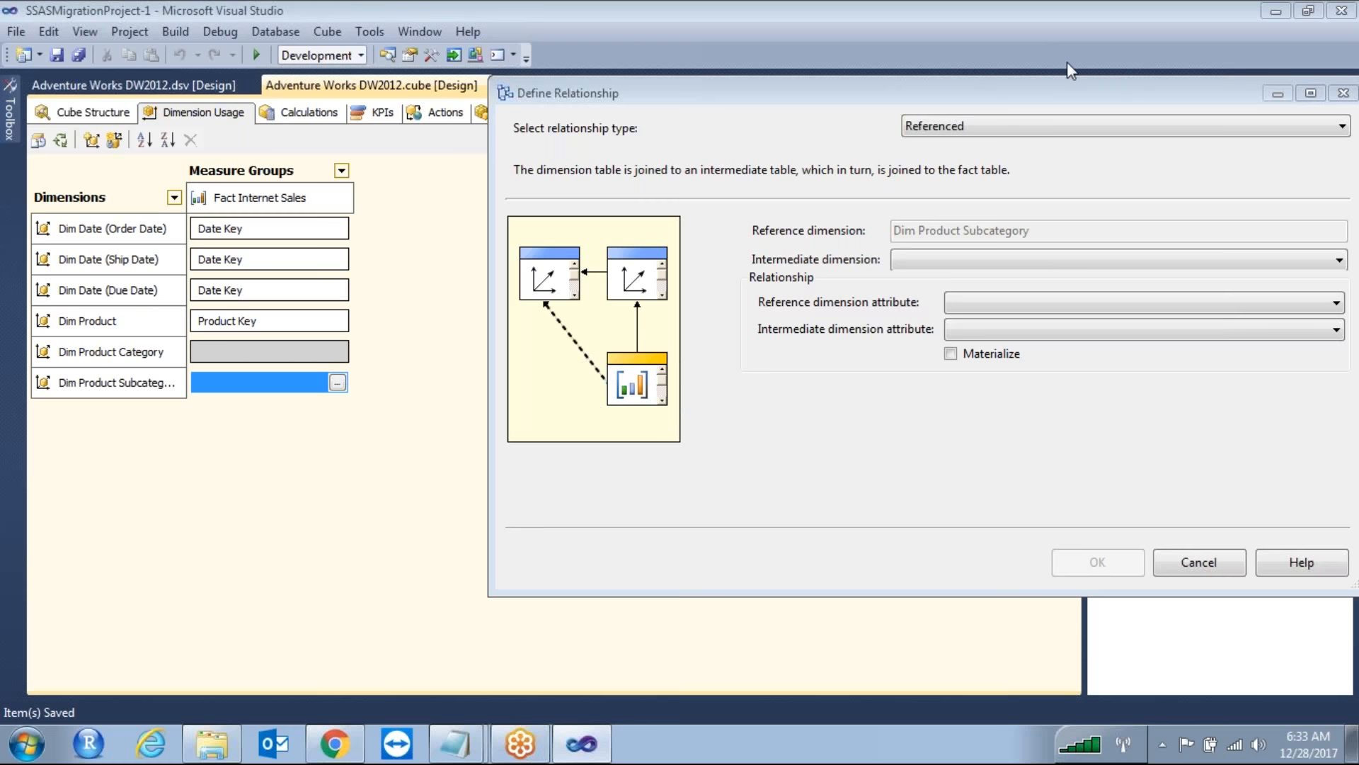
pyautogui.moveTo(615, 345)
pyautogui.mouseDown()
pyautogui.moveTo(706, 386)
pyautogui.moveTo(602, 346)
pyautogui.mouseUp()
pyautogui.moveTo(533, 231)
pyautogui.mouseDown()
pyautogui.moveTo(570, 301)
pyautogui.moveTo(557, 259)
pyautogui.mouseUp()
pyautogui.moveTo(643, 307)
pyautogui.mouseDown()
pyautogui.moveTo(683, 255)
pyautogui.moveTo(589, 224)
pyautogui.moveTo(641, 216)
pyautogui.mouseUp()
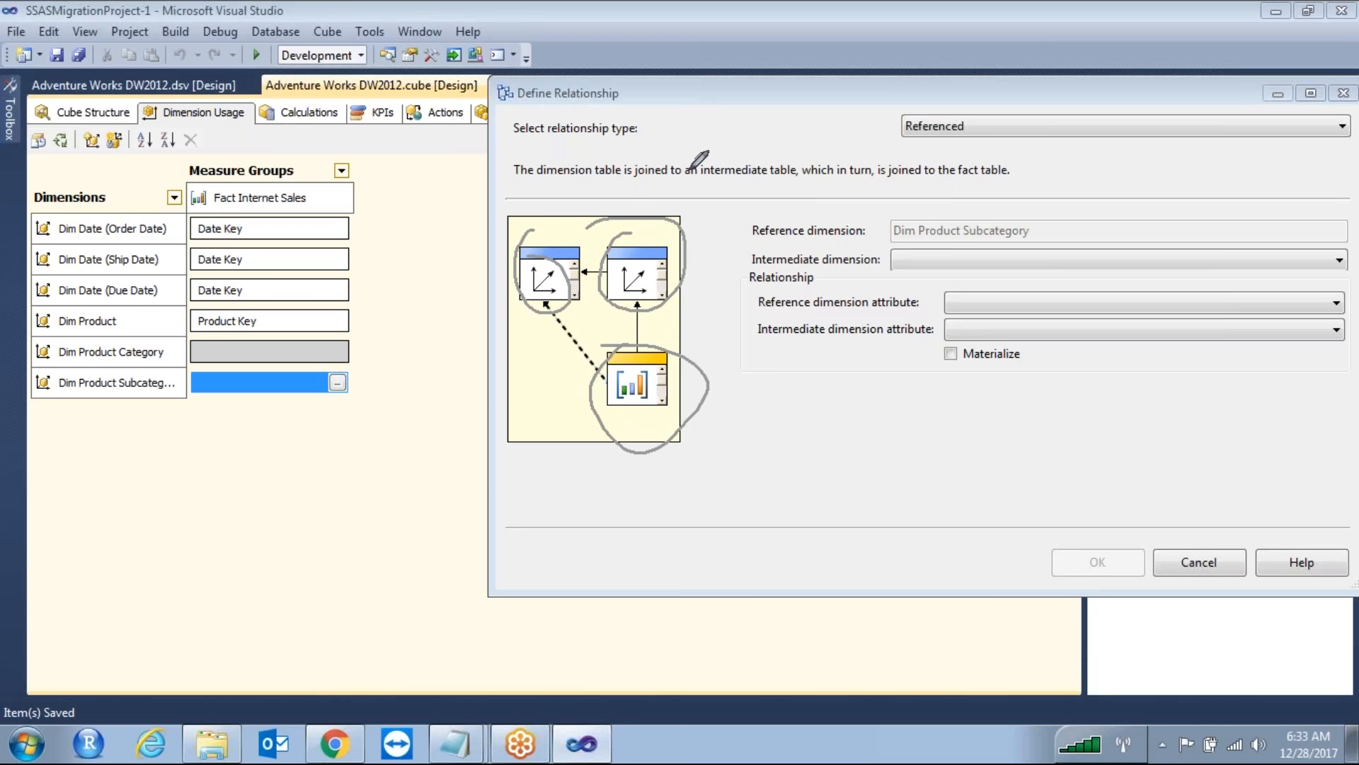
# Relate Dim Product Subcategory through the intermediate dimension Dim Product, using Product Subcategory Key as both the reference and intermediate dimension attribute
pyautogui.moveTo(907, 99); pyautogui.dragTo(624, 105)
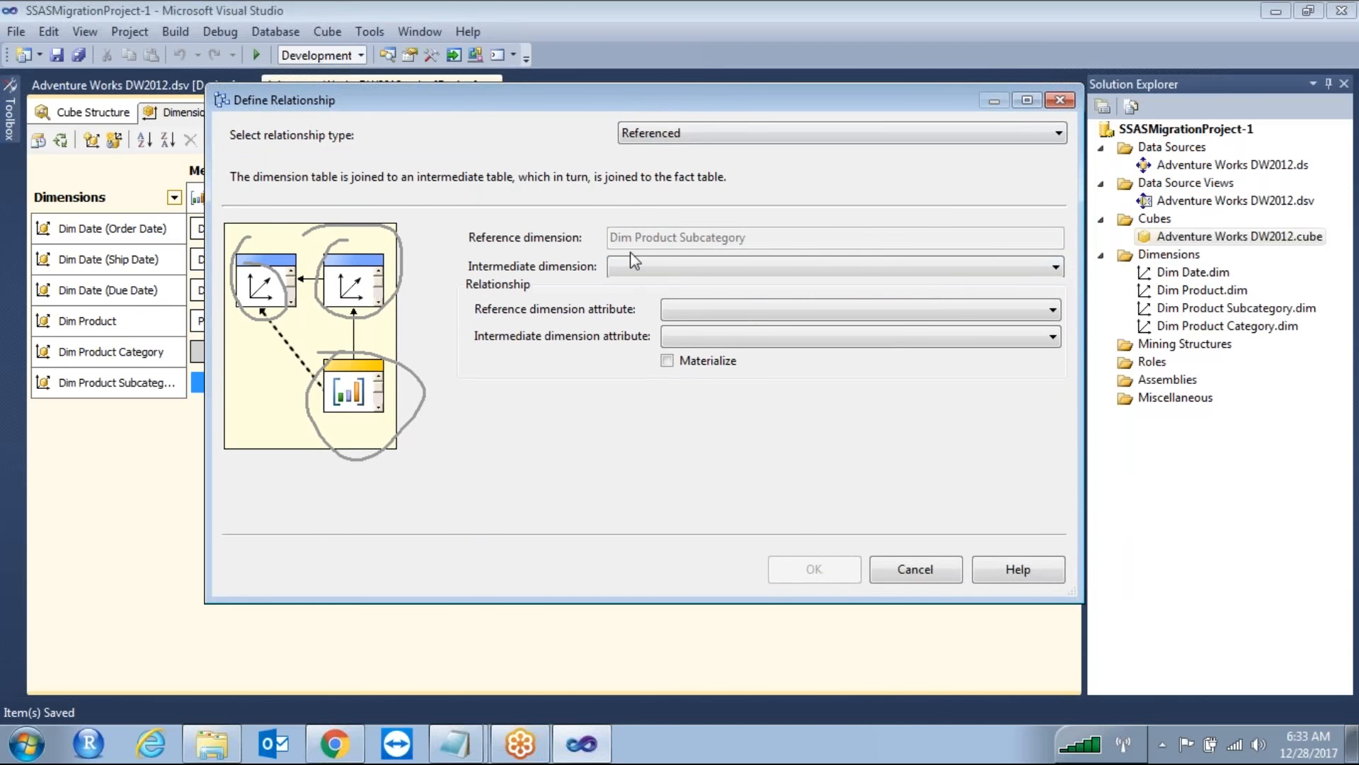
pyautogui.click(629, 271)
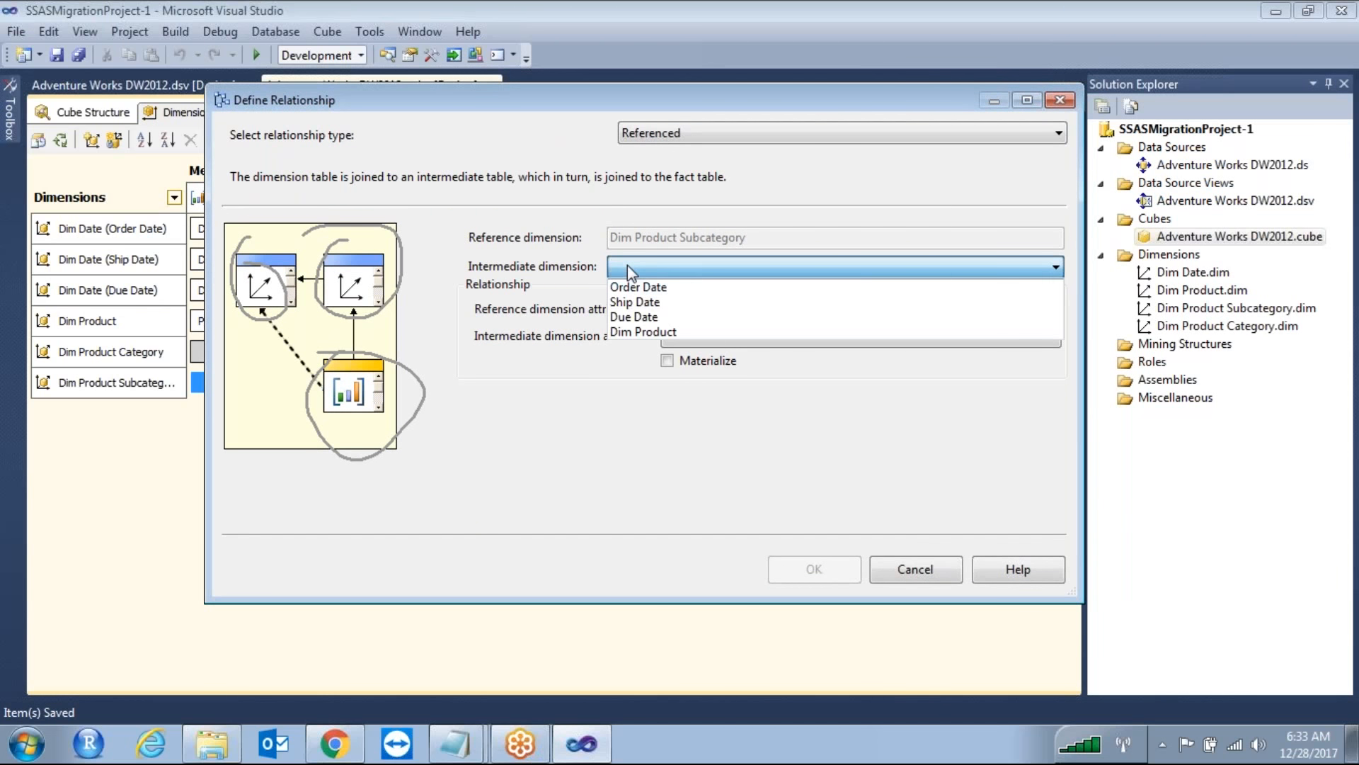
pyautogui.click(631, 331)
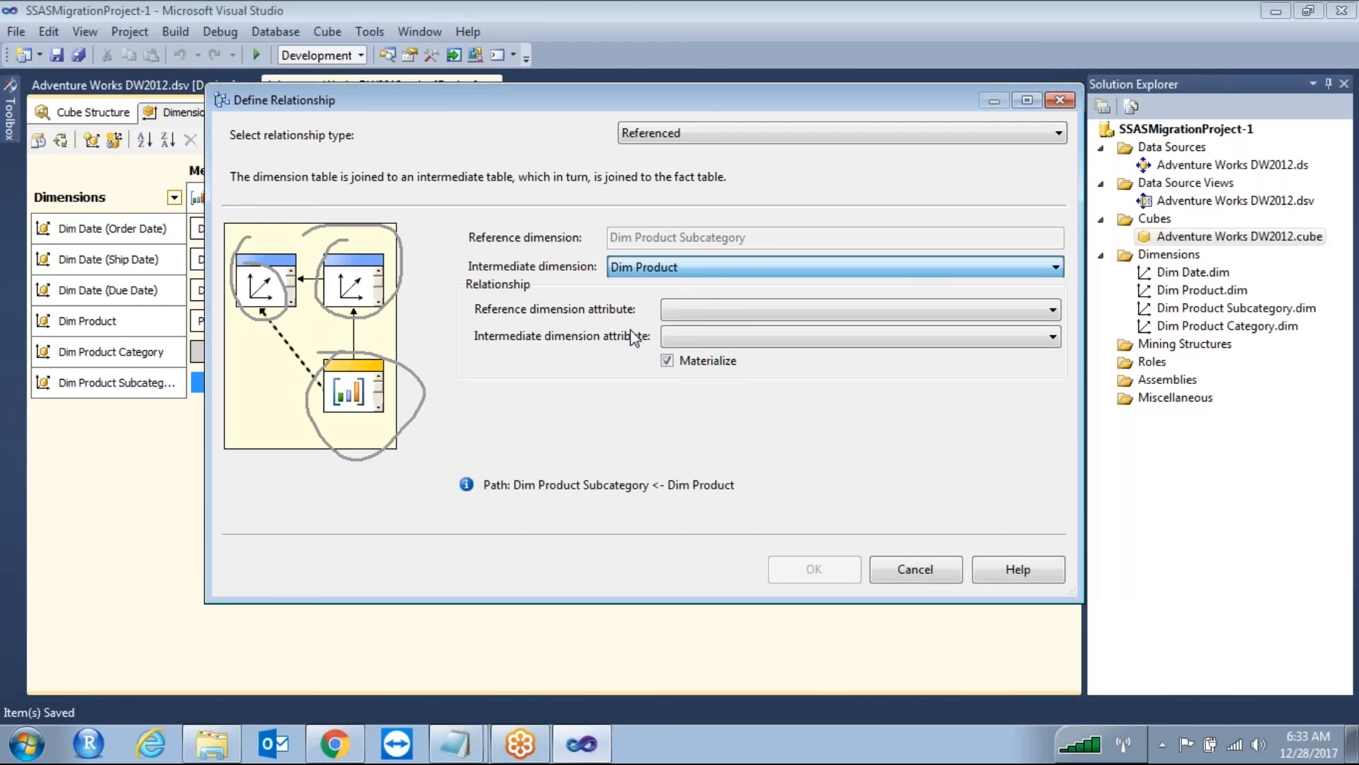
pyautogui.click(712, 312)
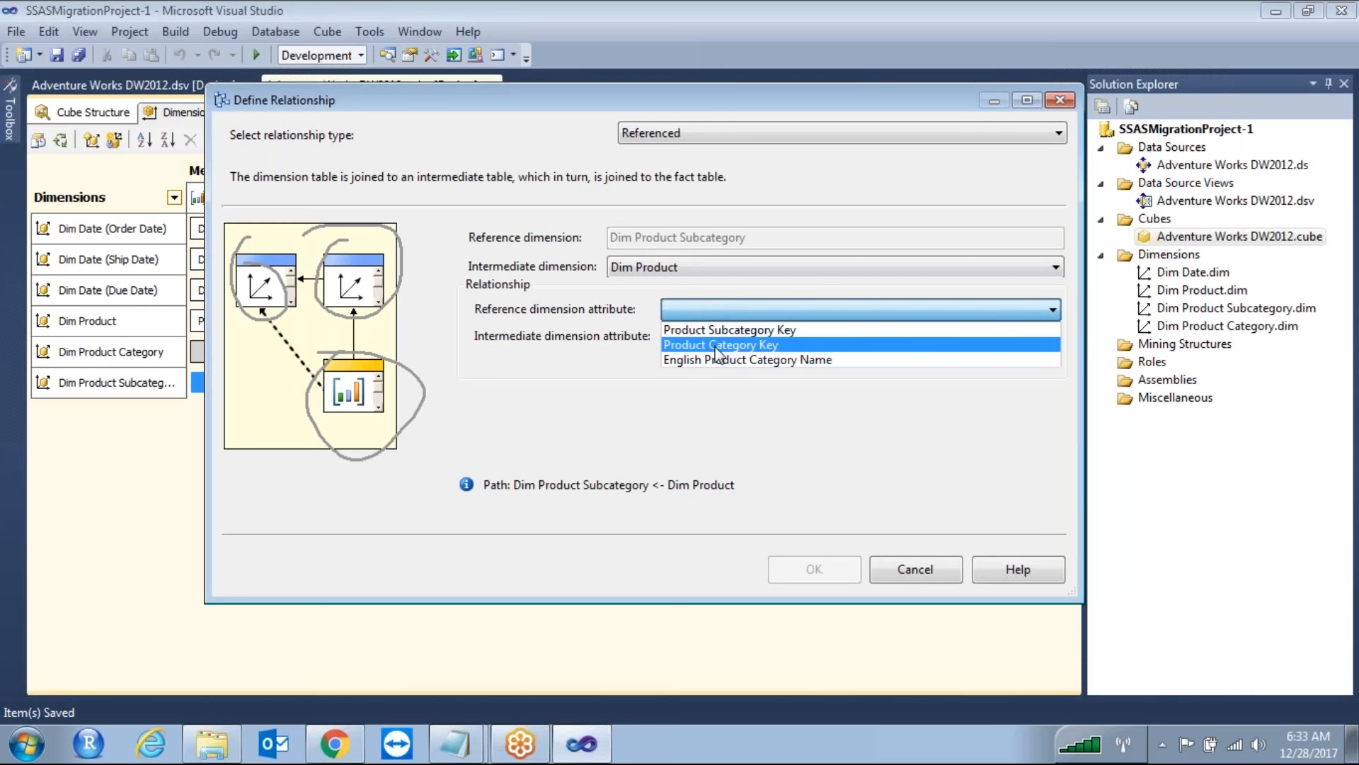
pyautogui.click(711, 330)
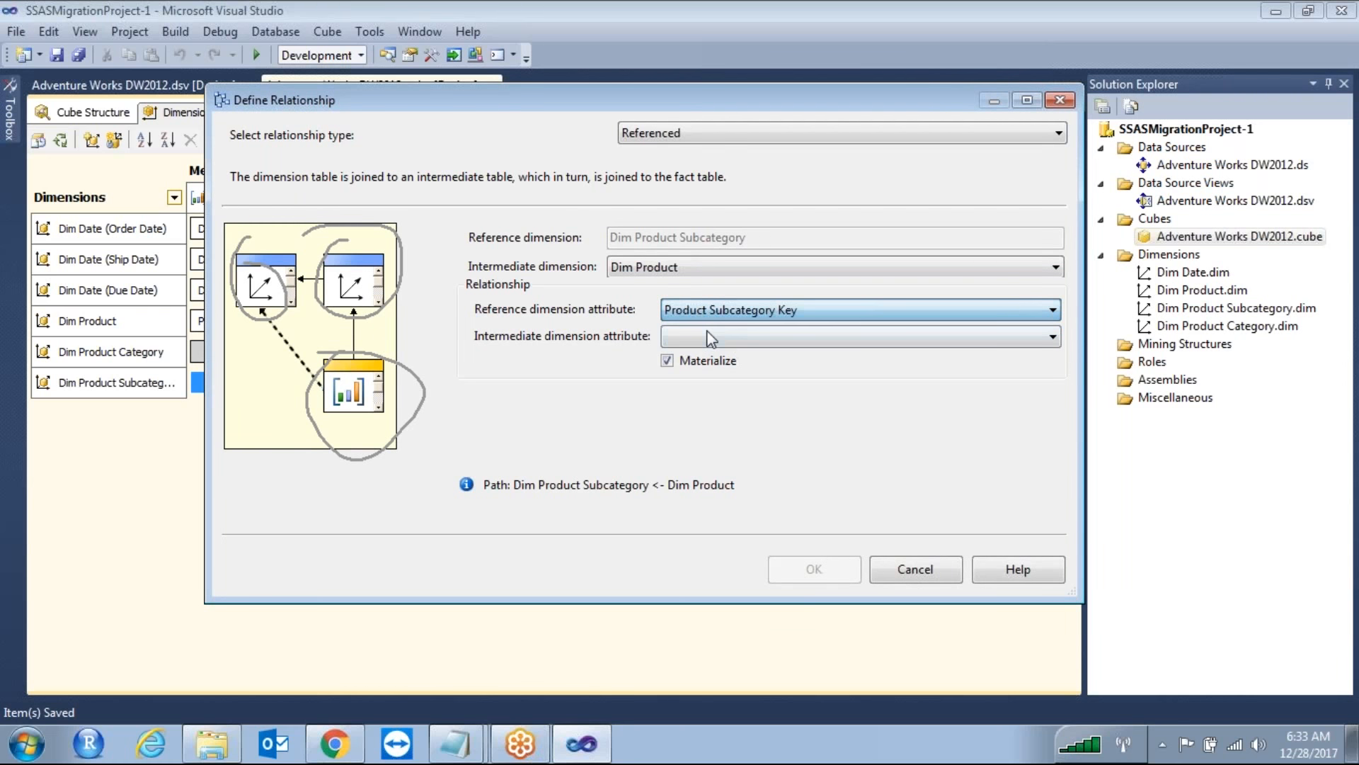
pyautogui.click(711, 338)
pyautogui.click(703, 373)
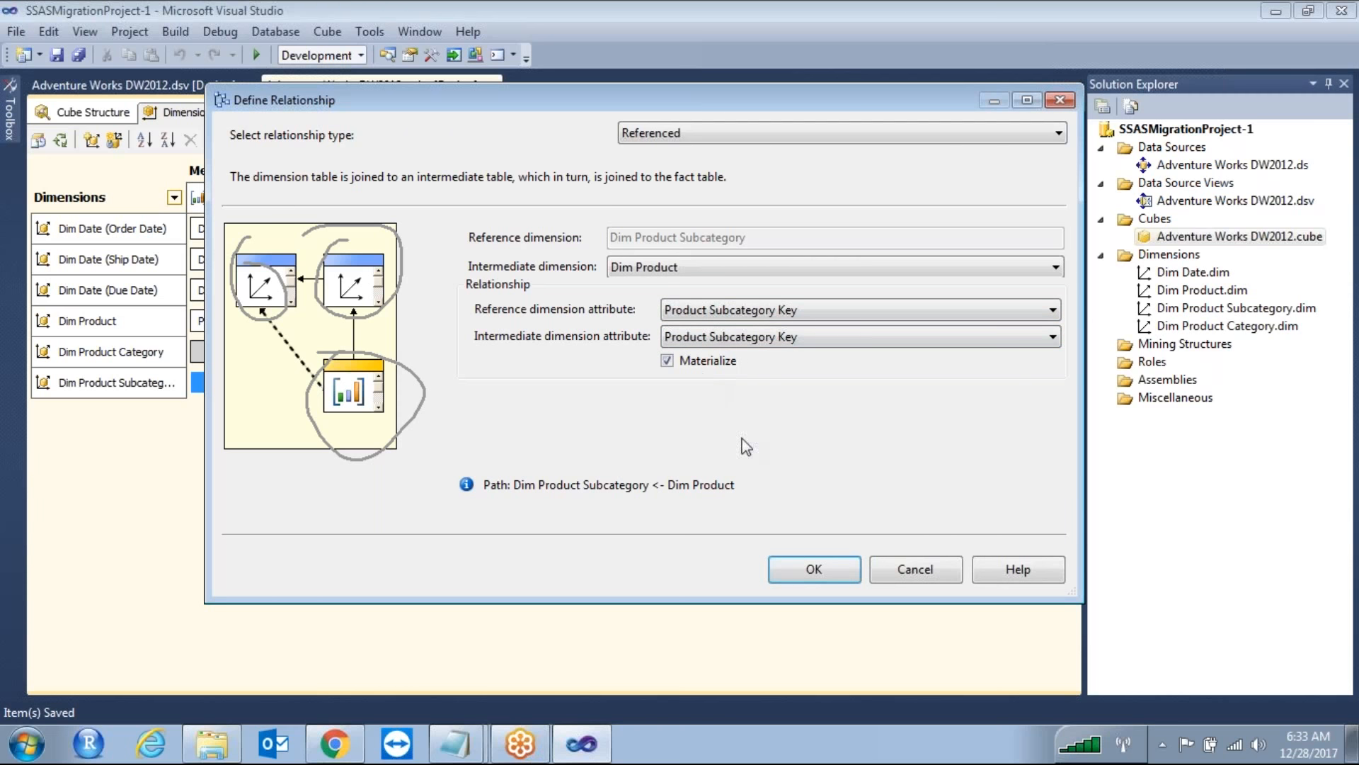
pyautogui.click(792, 555)
# Open the relationship definition between Dim Product Category and Fact Internet Sales
pyautogui.moveTo(218, 388)
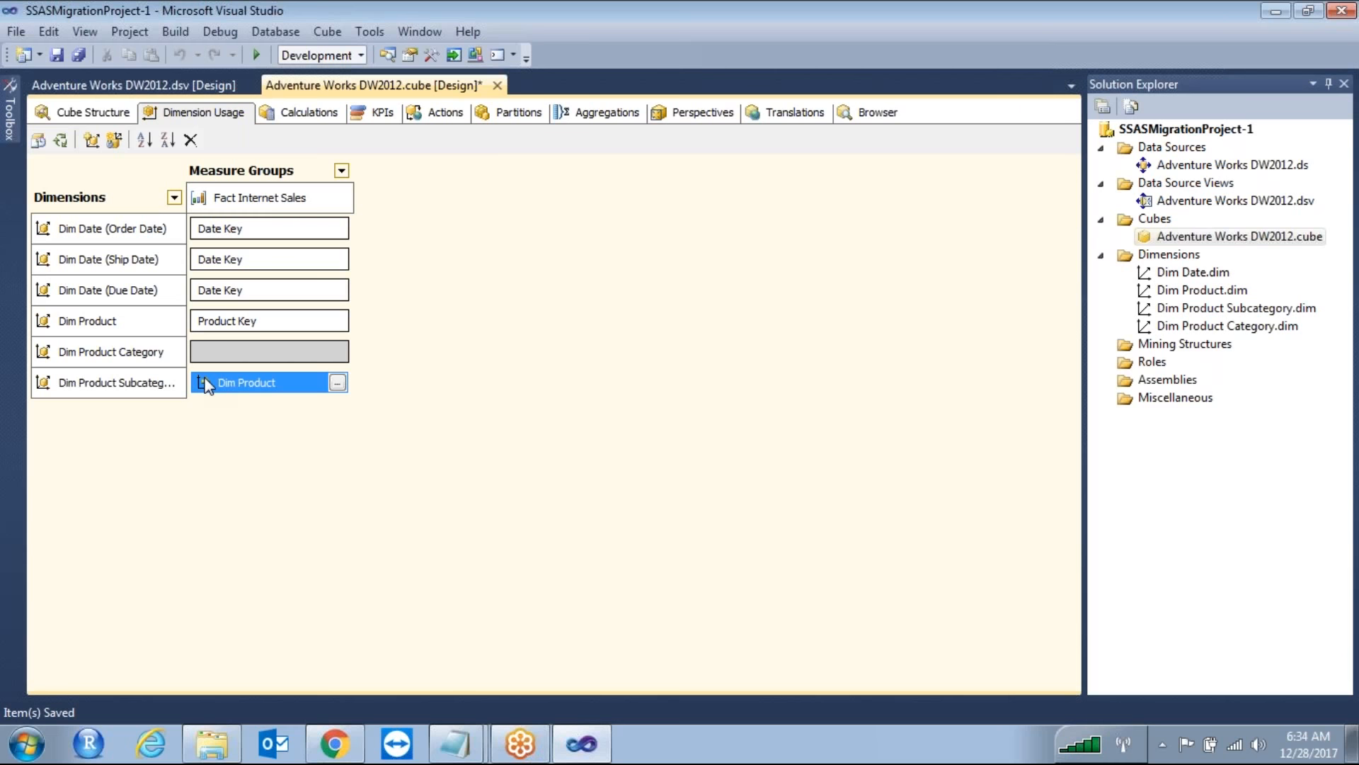
pyautogui.click(214, 354)
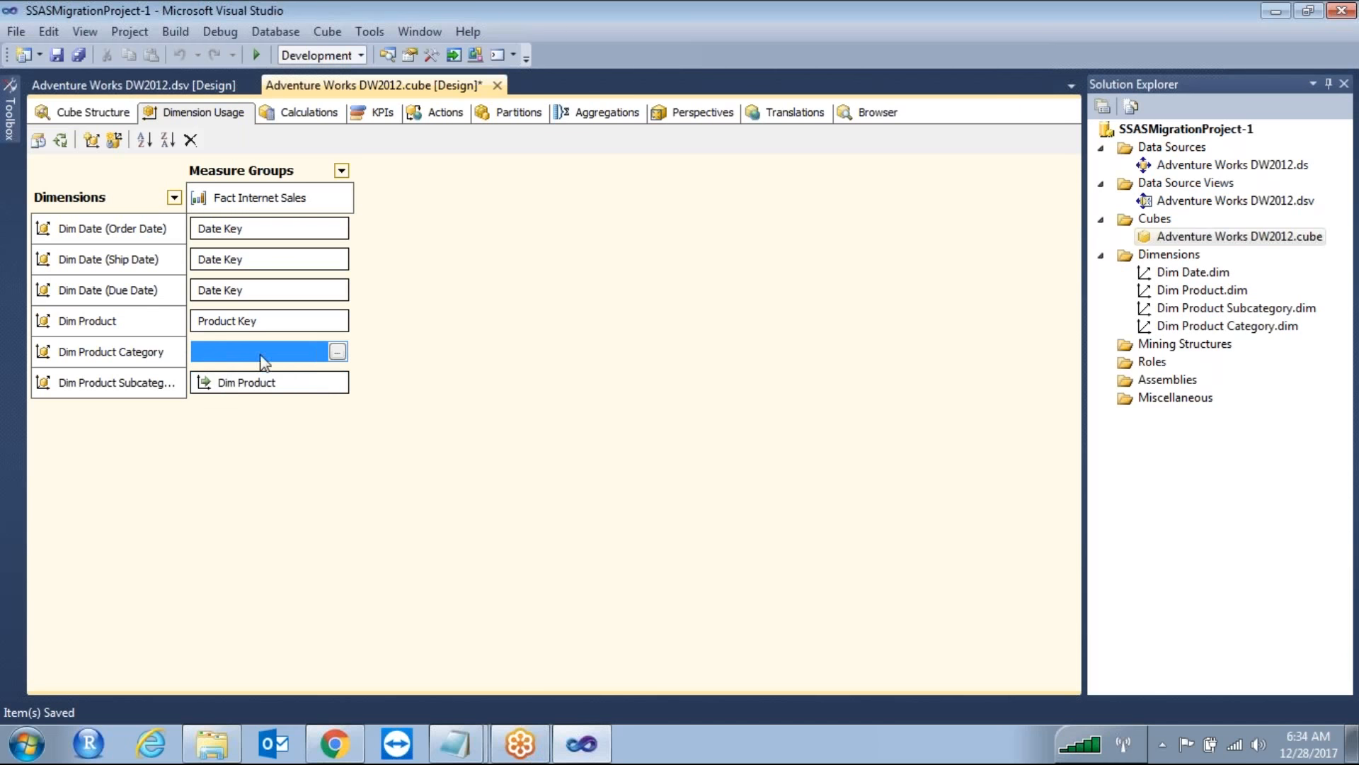
pyautogui.click(338, 351)
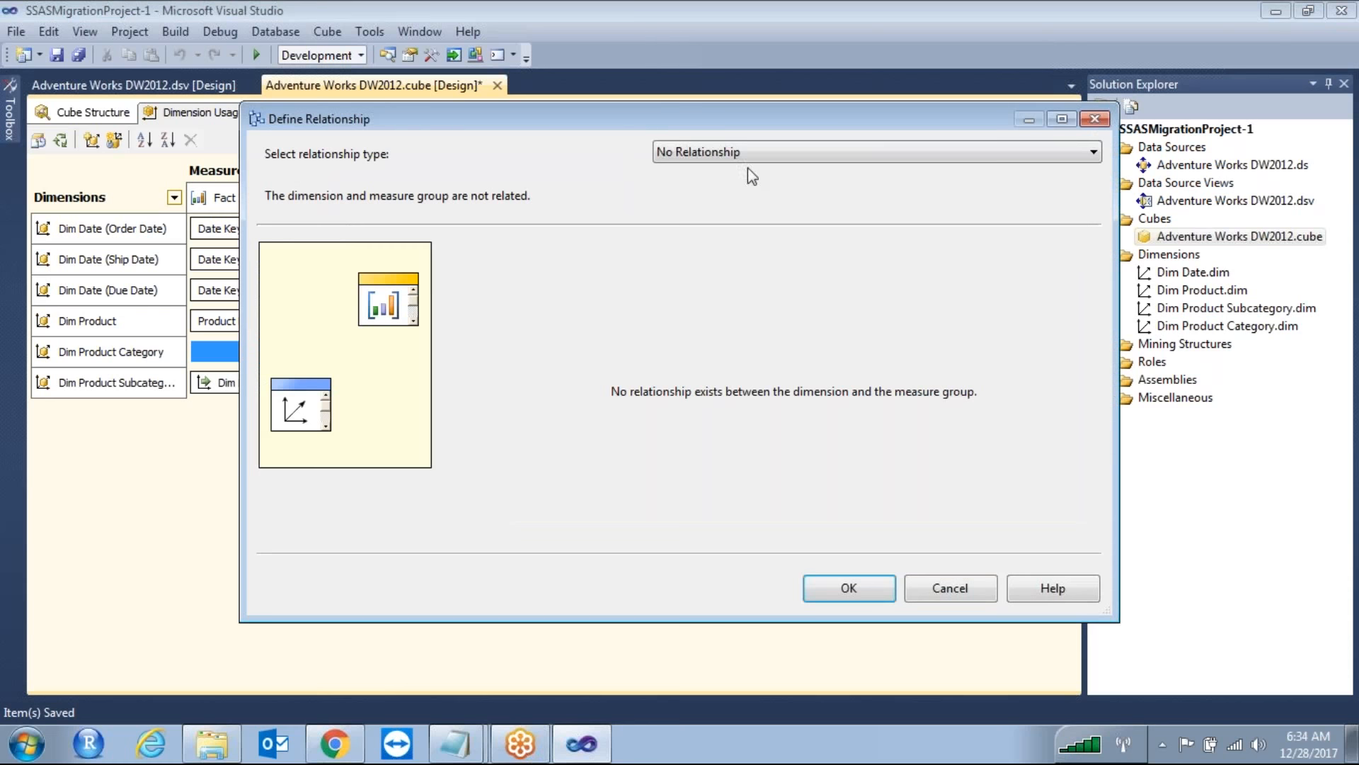
# Define a Referenced relationship for Dim Product Category through Dim Product Subcategory, using Product Category Key for both the reference and intermediate attributes
pyautogui.click(764, 154)
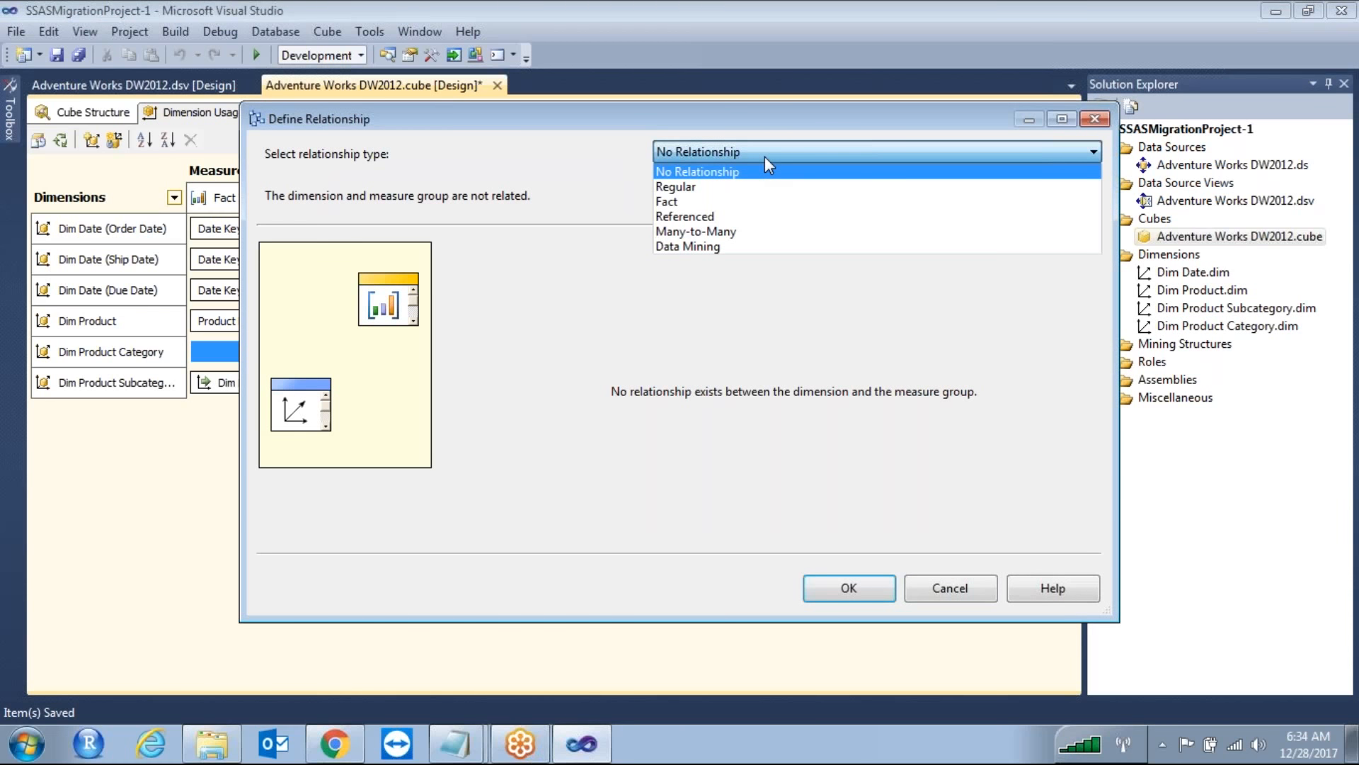
pyautogui.click(672, 221)
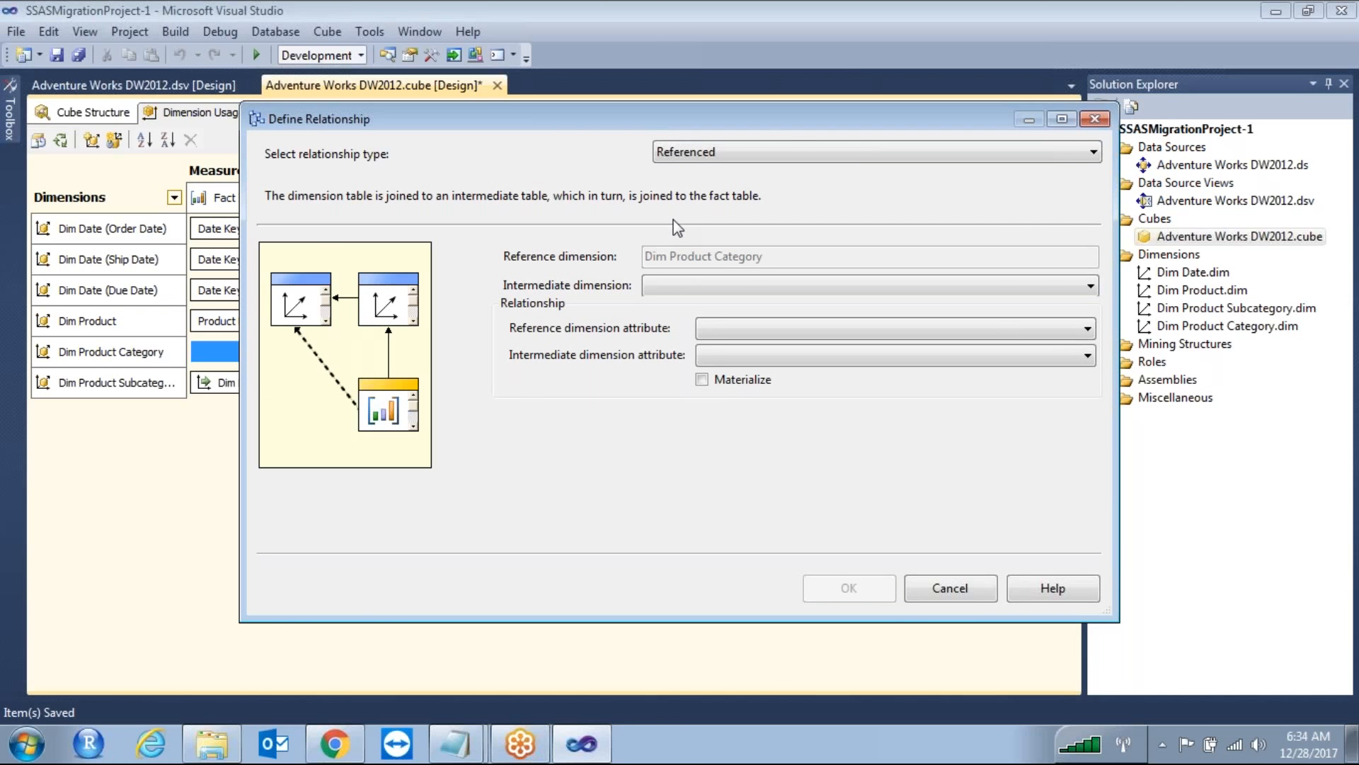
pyautogui.click(686, 287)
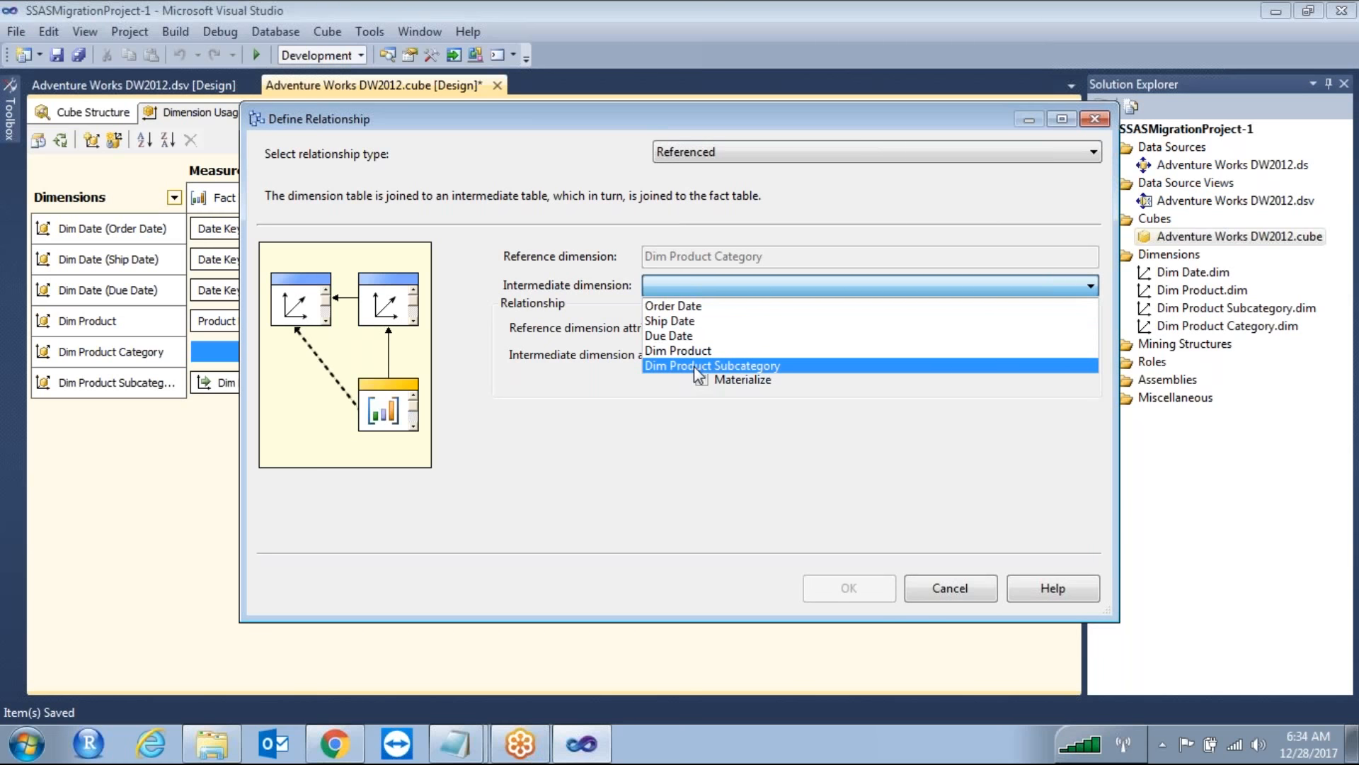
pyautogui.click(694, 366)
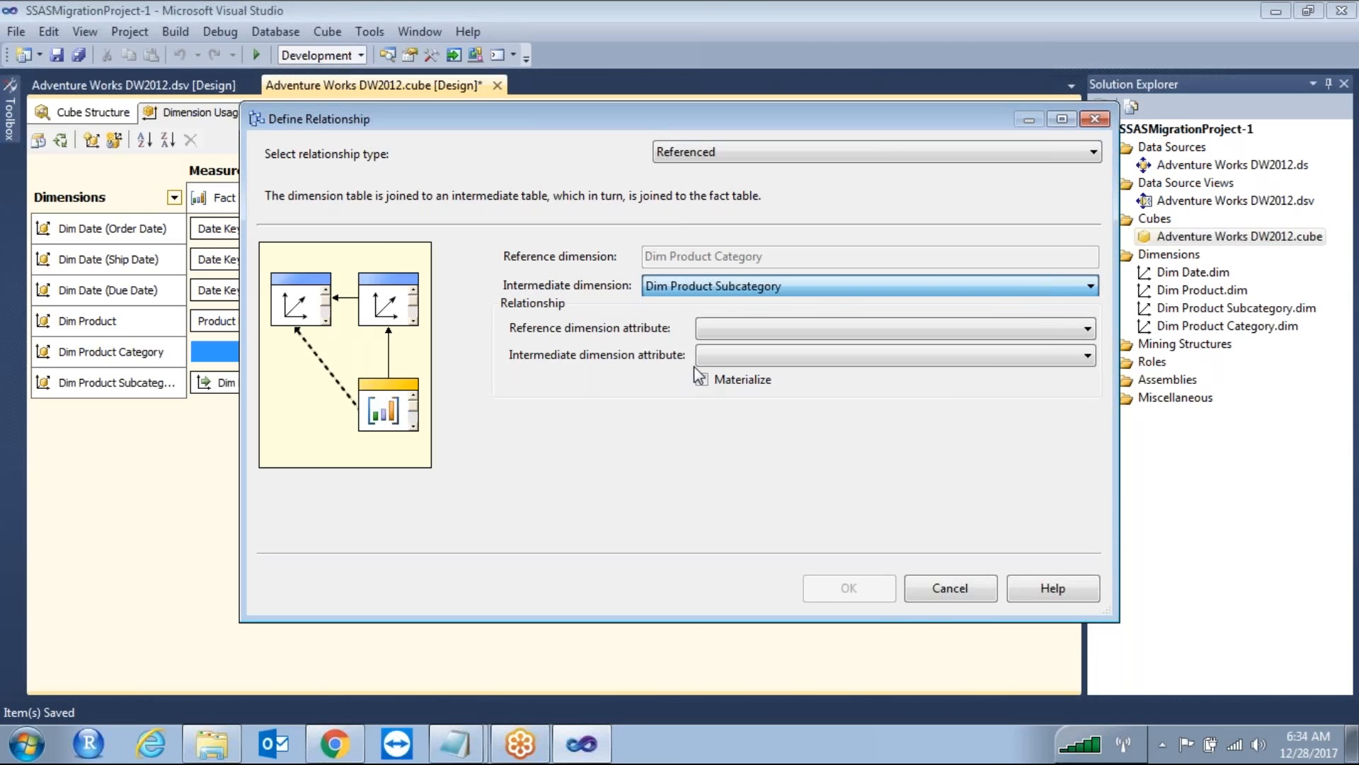
pyautogui.click(736, 331)
pyautogui.click(736, 349)
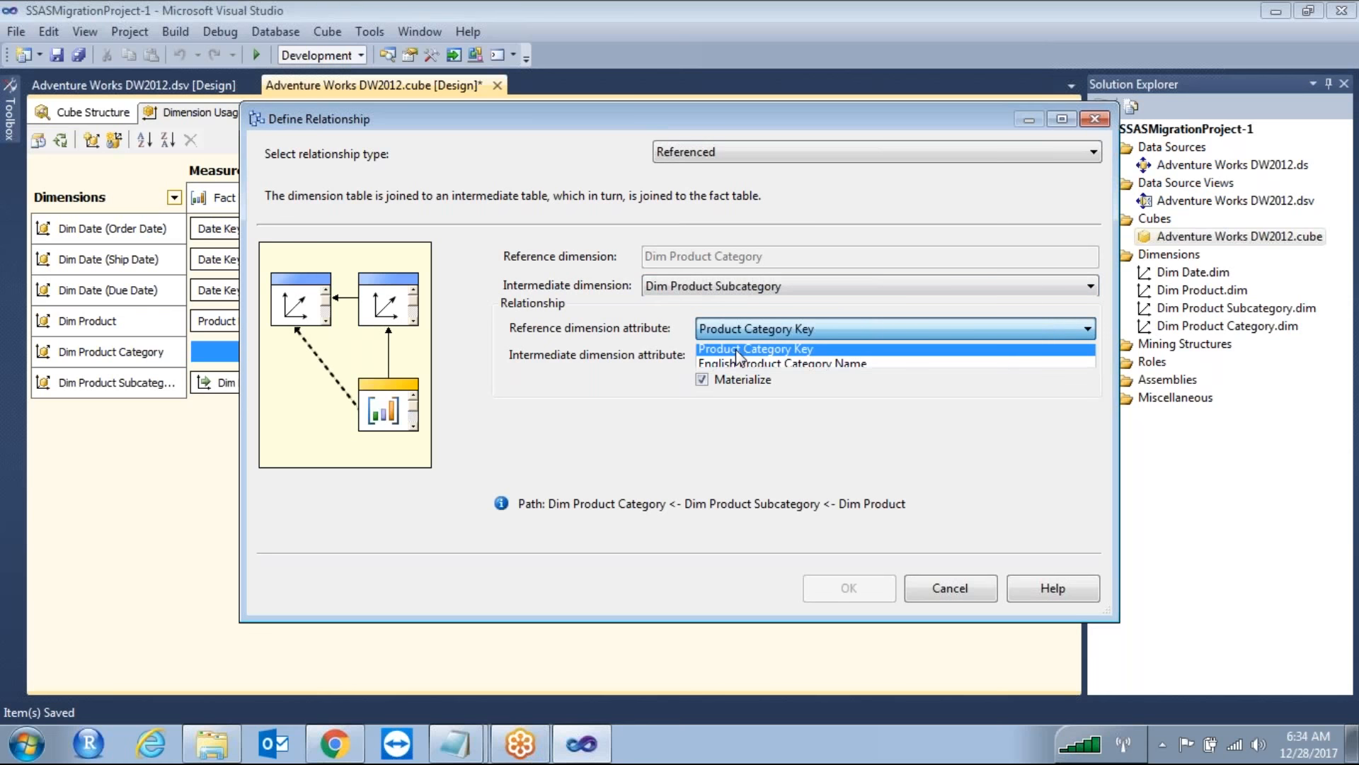
pyautogui.click(736, 354)
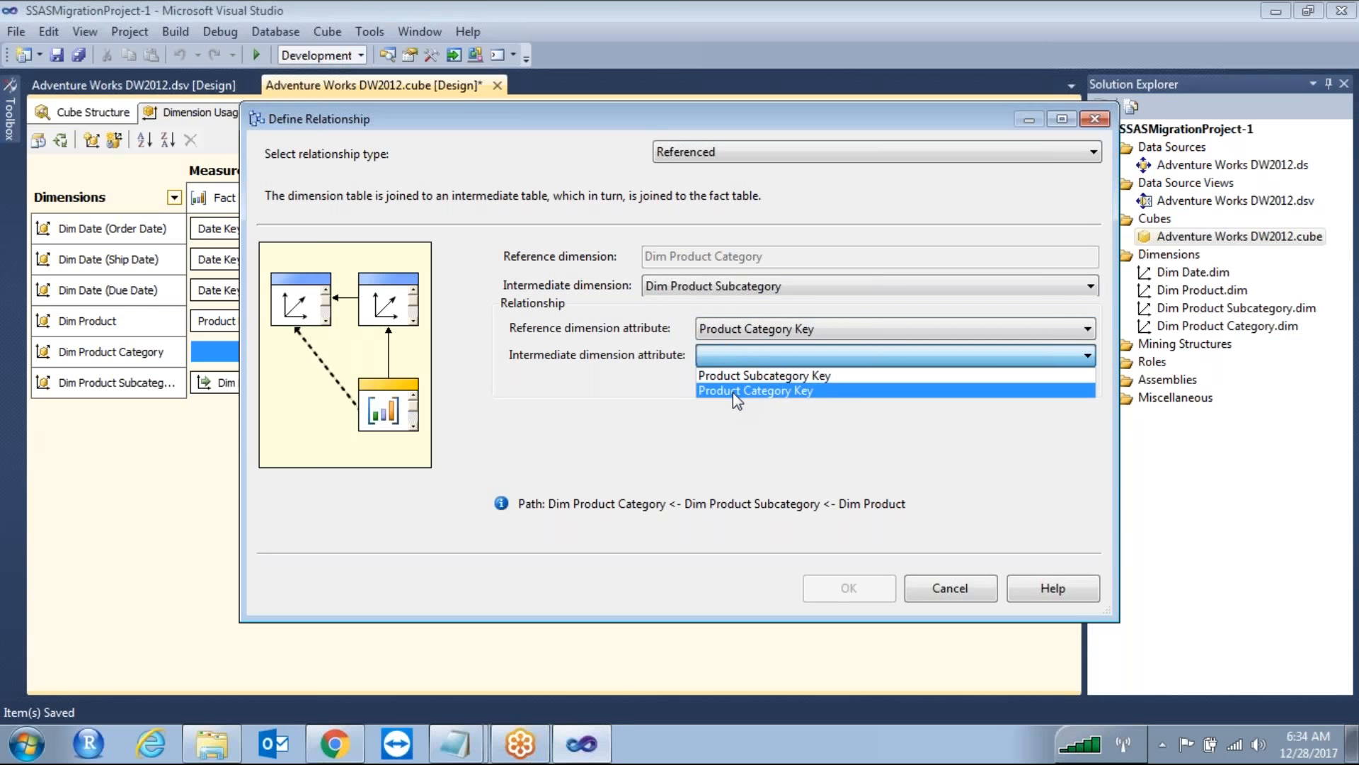
pyautogui.click(733, 391)
pyautogui.click(832, 579)
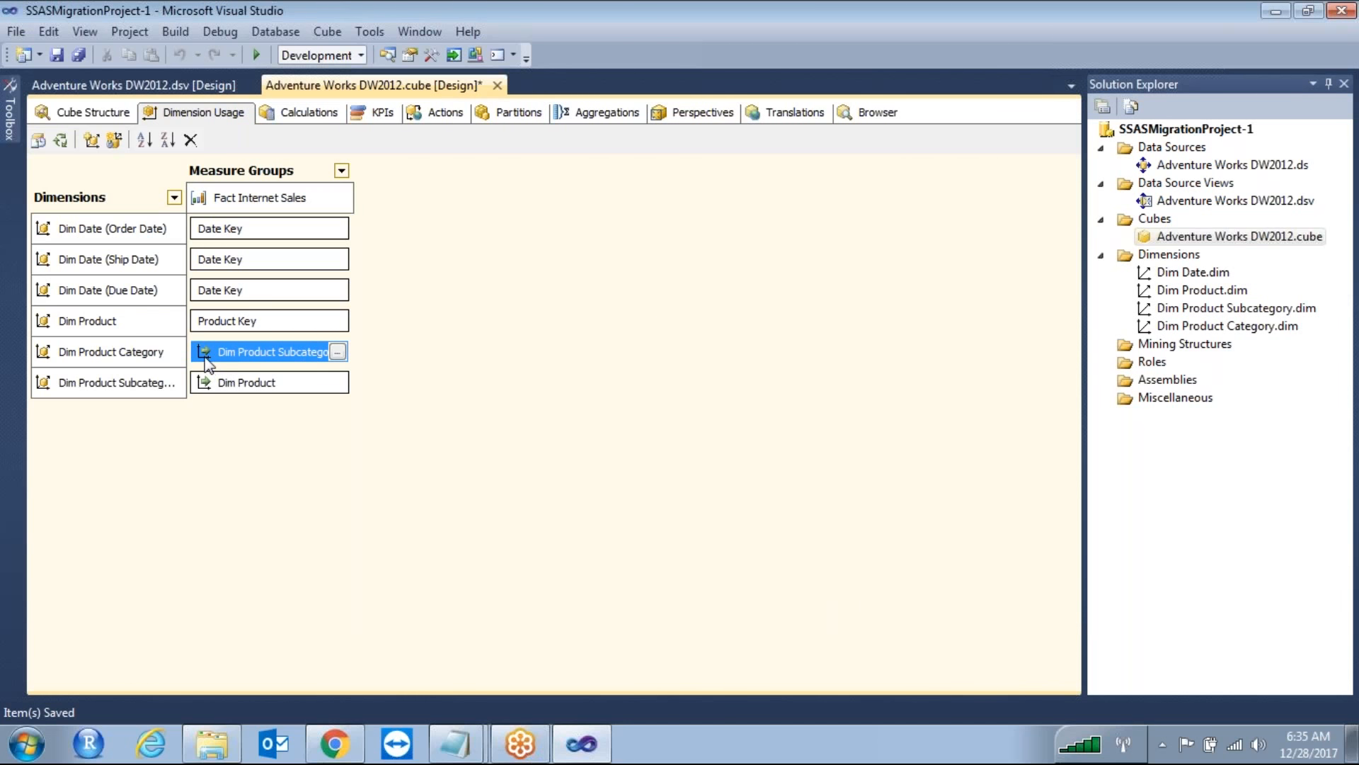
# Review the relationship types available between Dim Product and Fact Internet Sales, leaving the definition without changes
pyautogui.moveTo(206, 360)
pyautogui.click(337, 320)
pyautogui.click(337, 320)
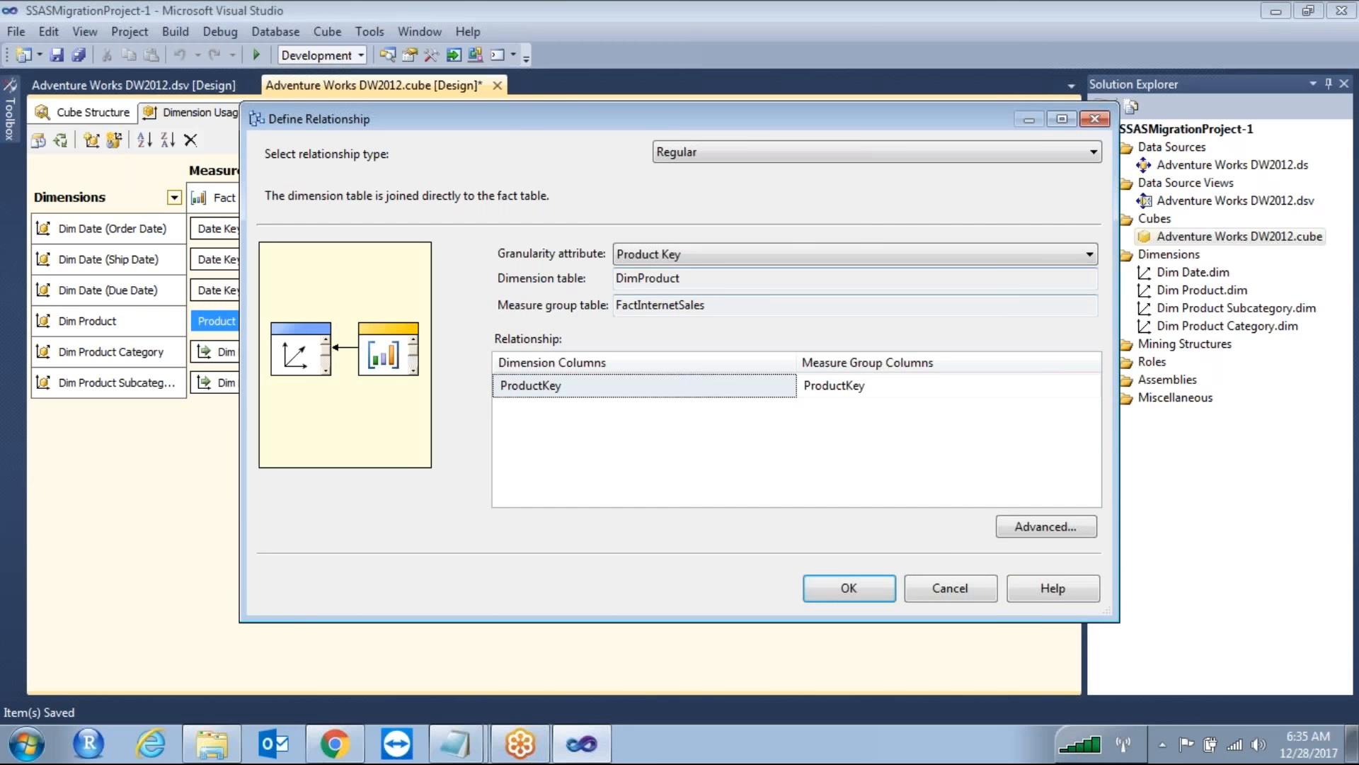
pyautogui.click(783, 153)
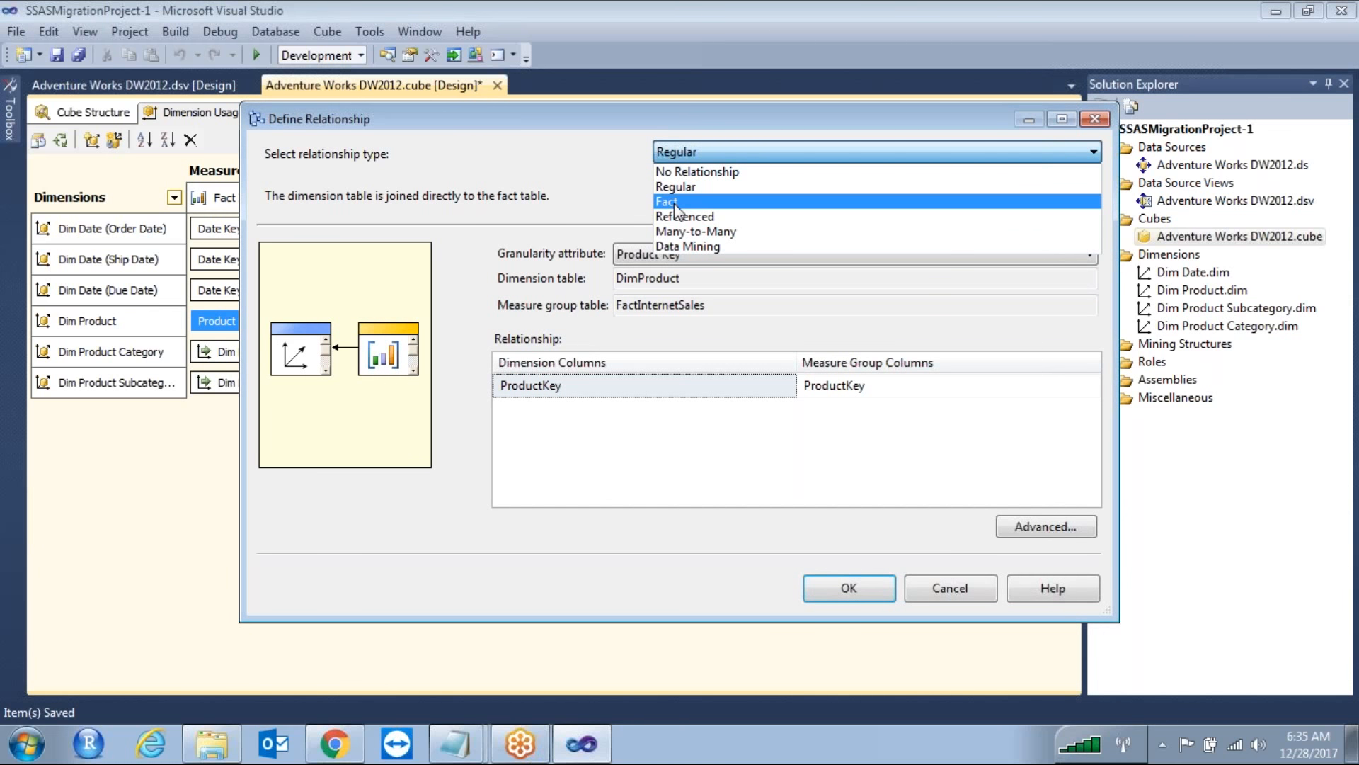
pyautogui.click(566, 176)
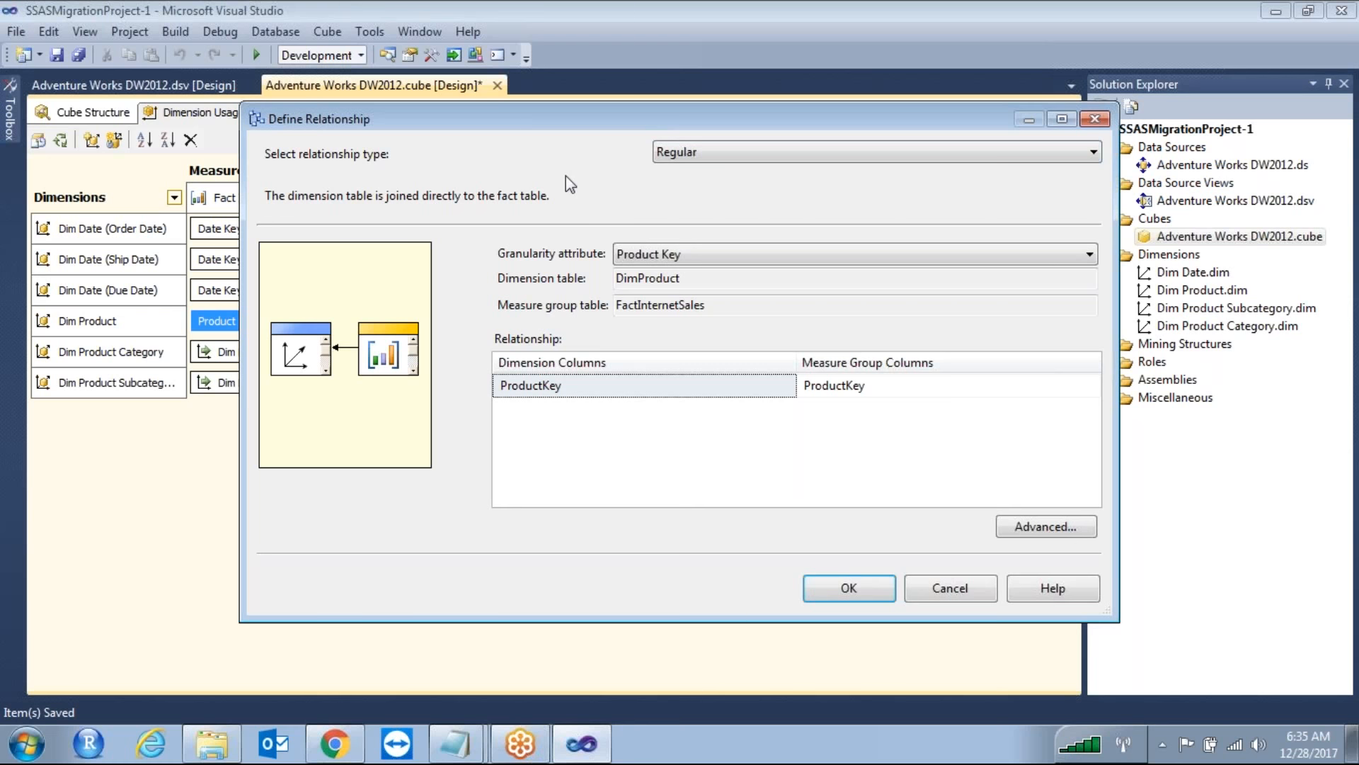
pyautogui.click(978, 596)
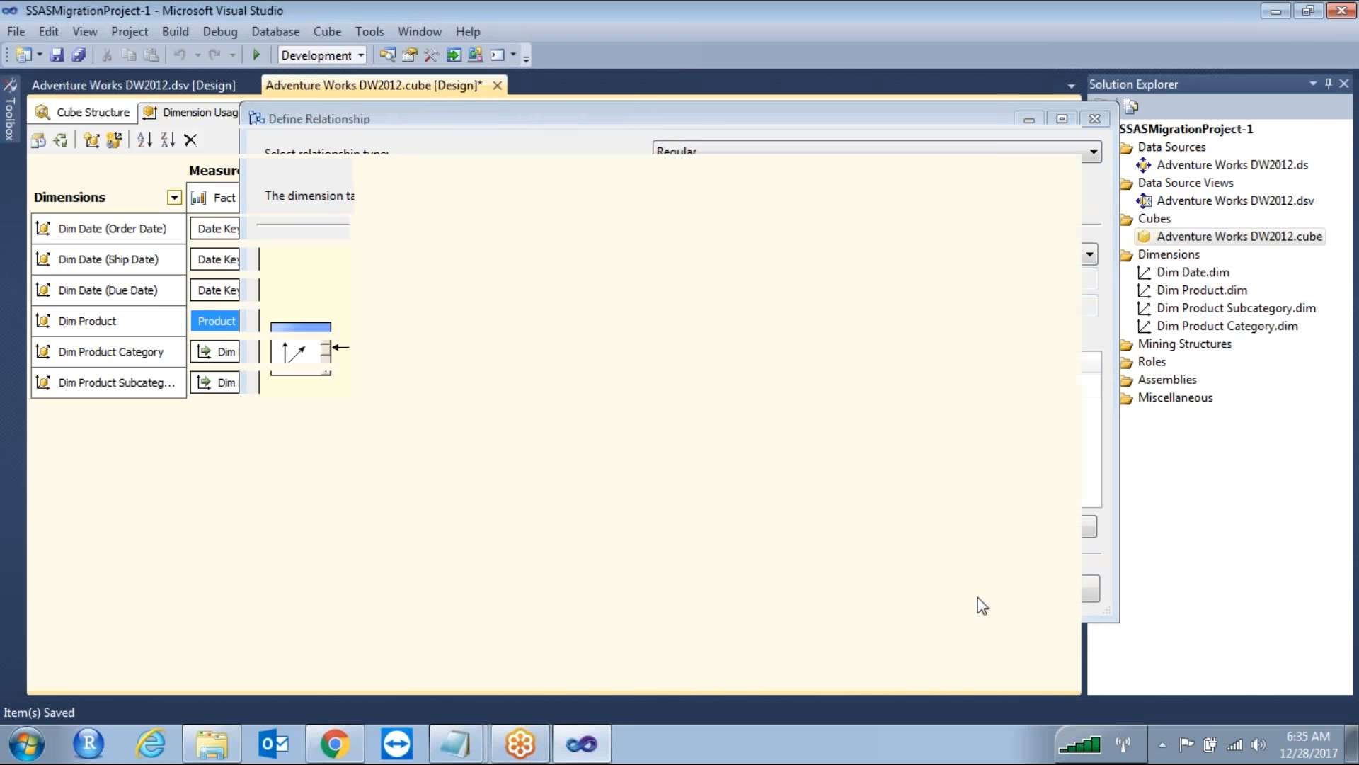
# Open the recent project Migration SSAS in a second Visual Studio instance and dismiss its error list
pyautogui.click(24, 749)
pyautogui.click(423, 478)
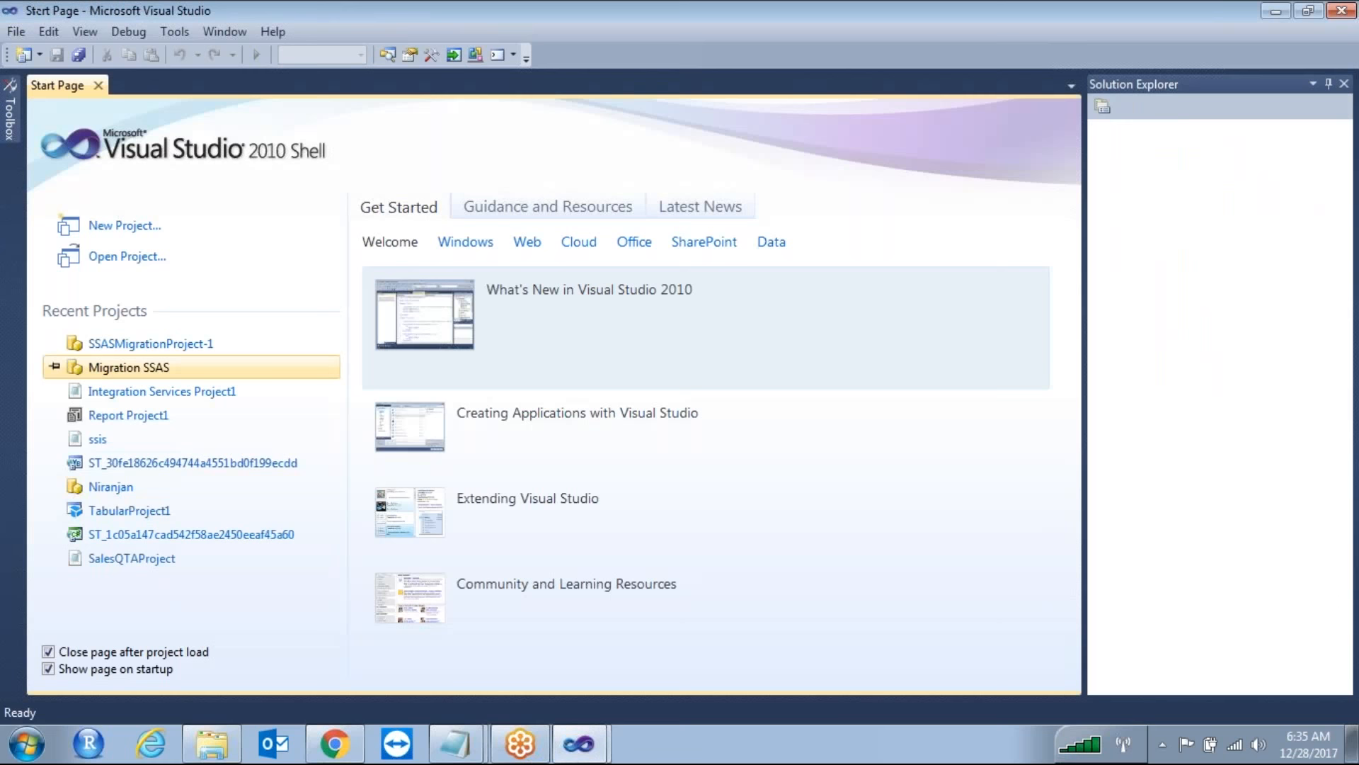
pyautogui.click(117, 367)
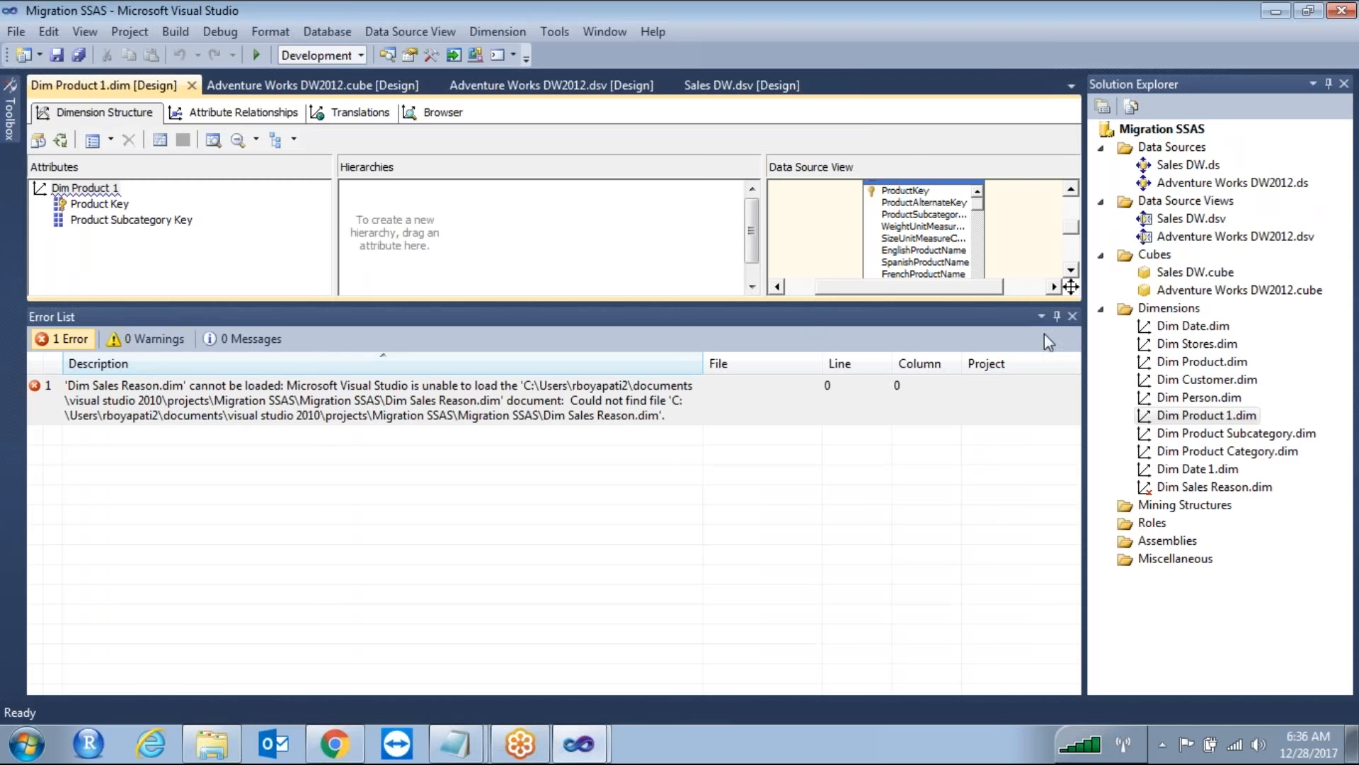
pyautogui.click(1073, 315)
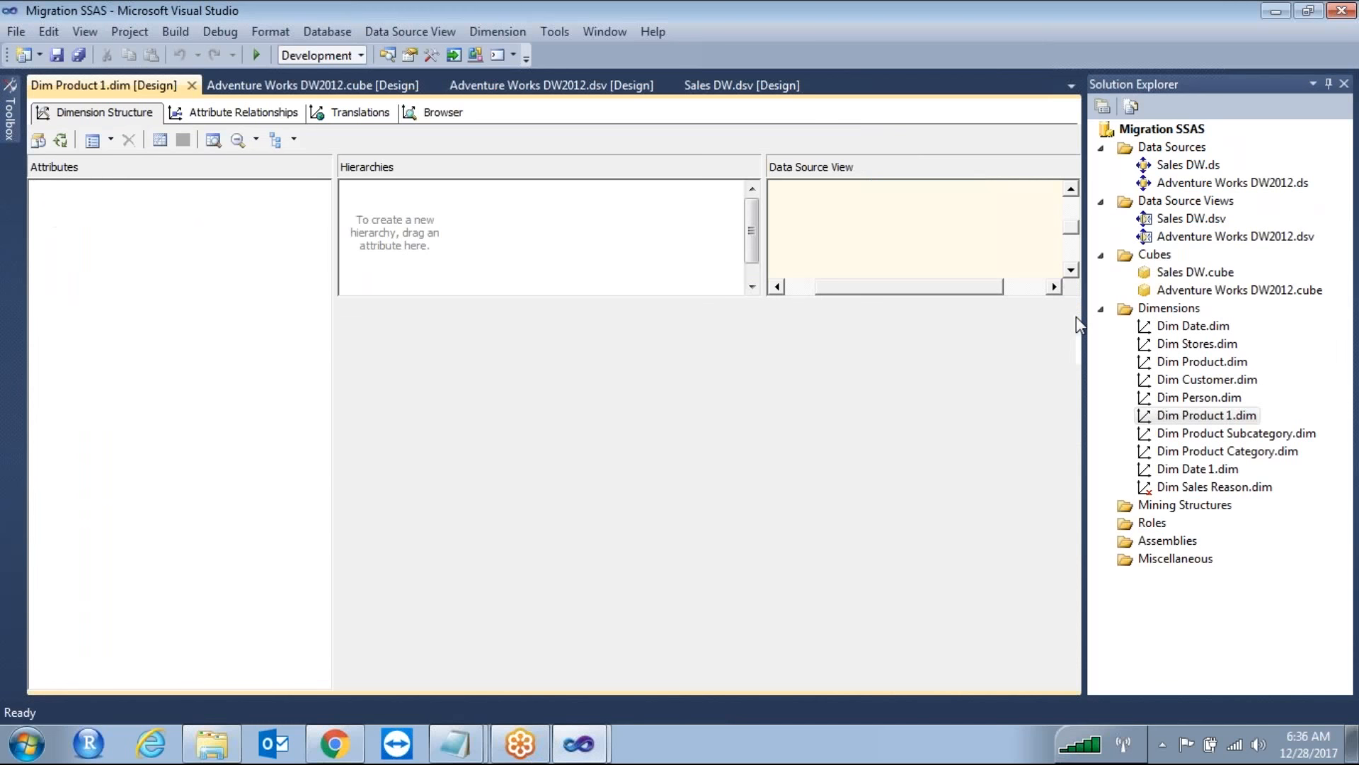
# Open the Sales DW cube and locate Dim Product among both its measure groups and its dimensions
pyautogui.doubleClick(1182, 273)
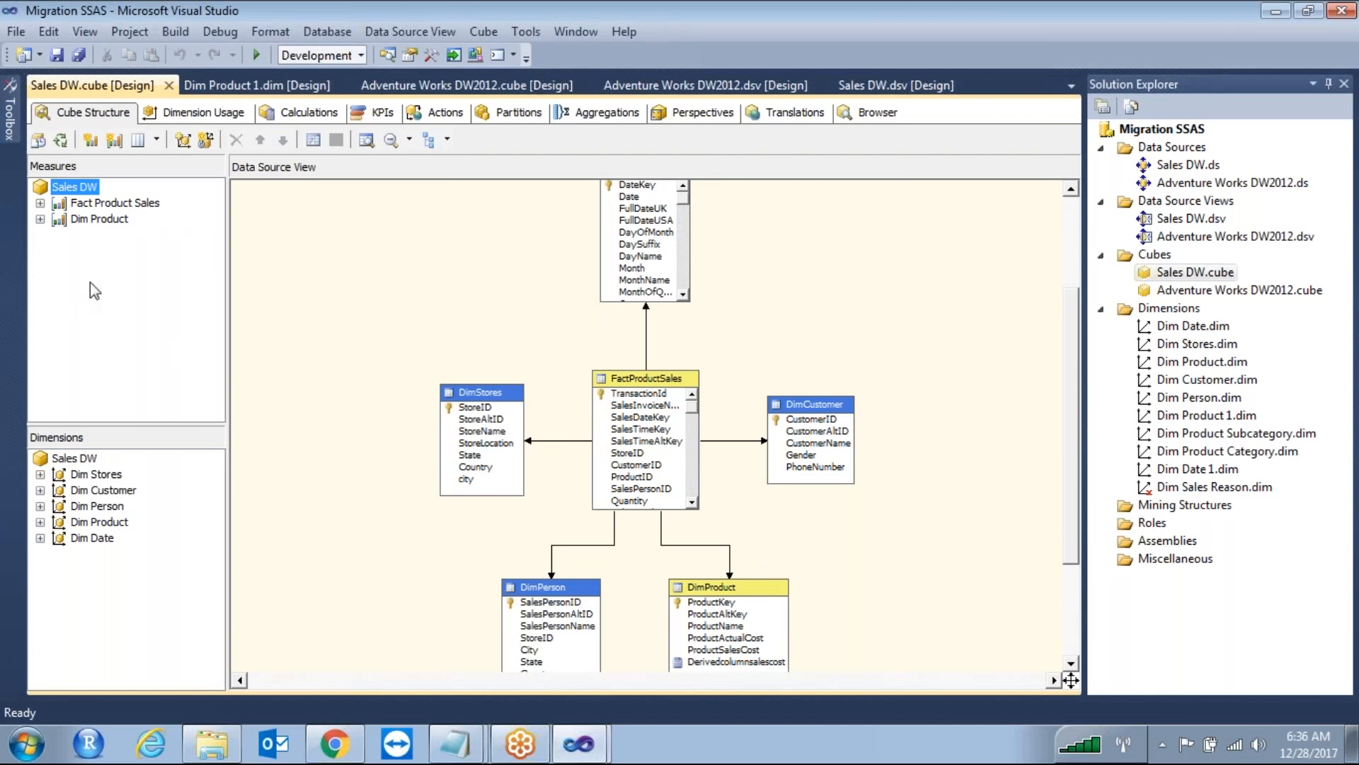
pyautogui.click(113, 223)
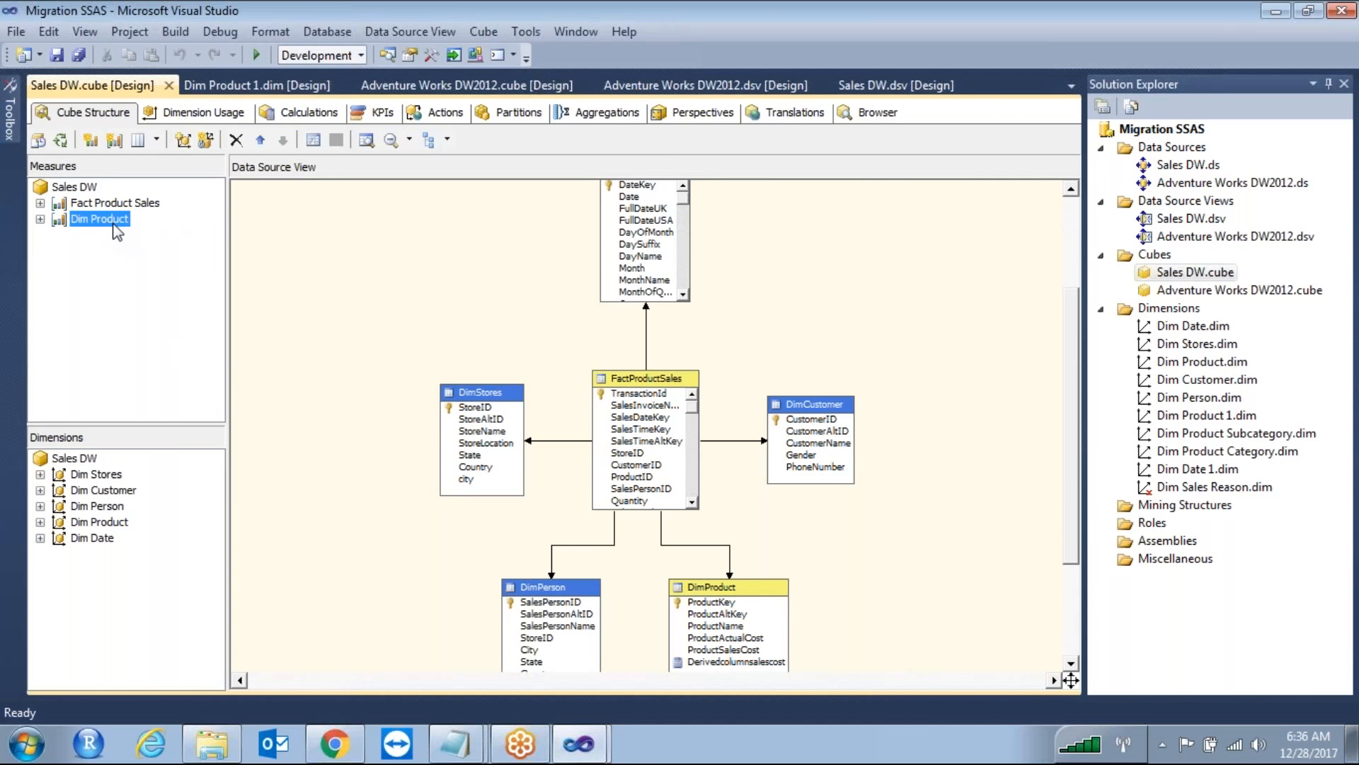
pyautogui.click(106, 521)
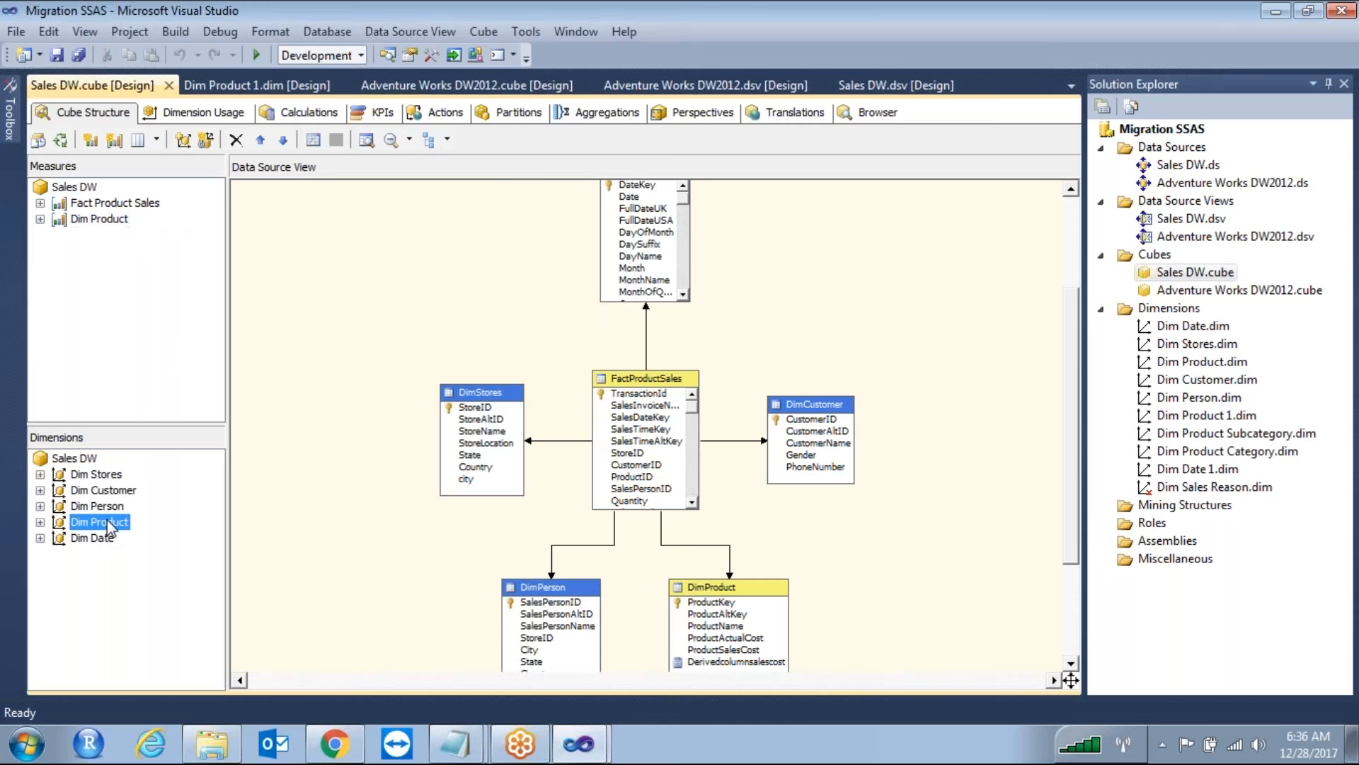
# In the Sales DW cube's dimension usage, examine the relationship between the Dim Product dimension and the Dim Product measure group
pyautogui.click(213, 116)
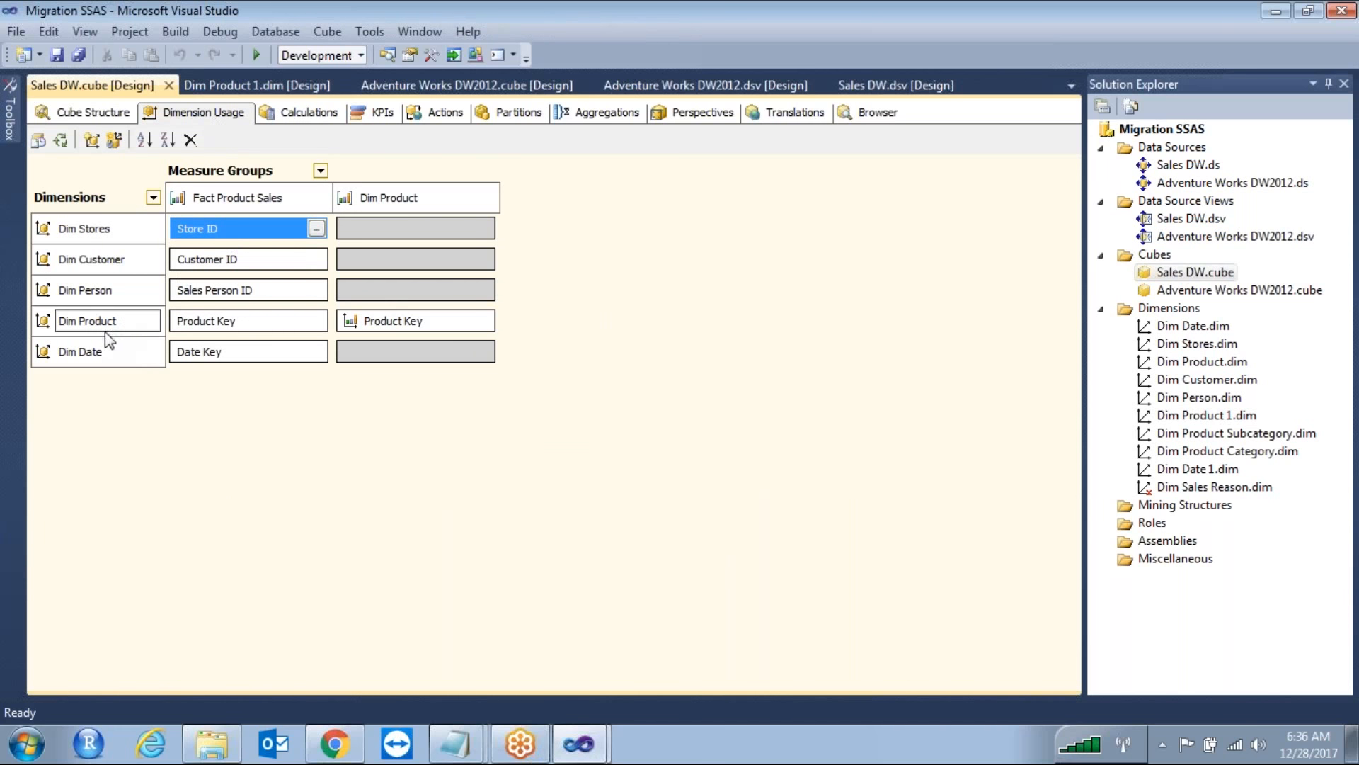
pyautogui.click(106, 325)
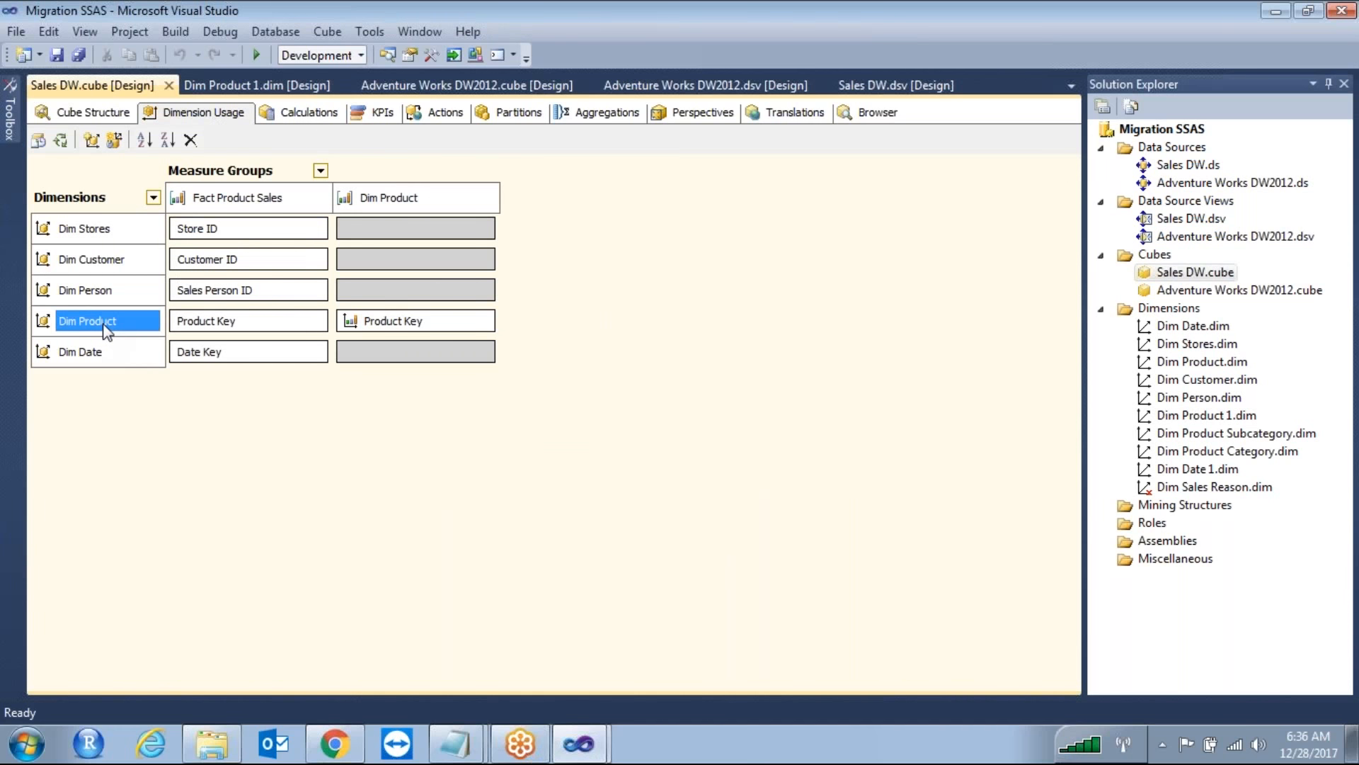
pyautogui.click(434, 197)
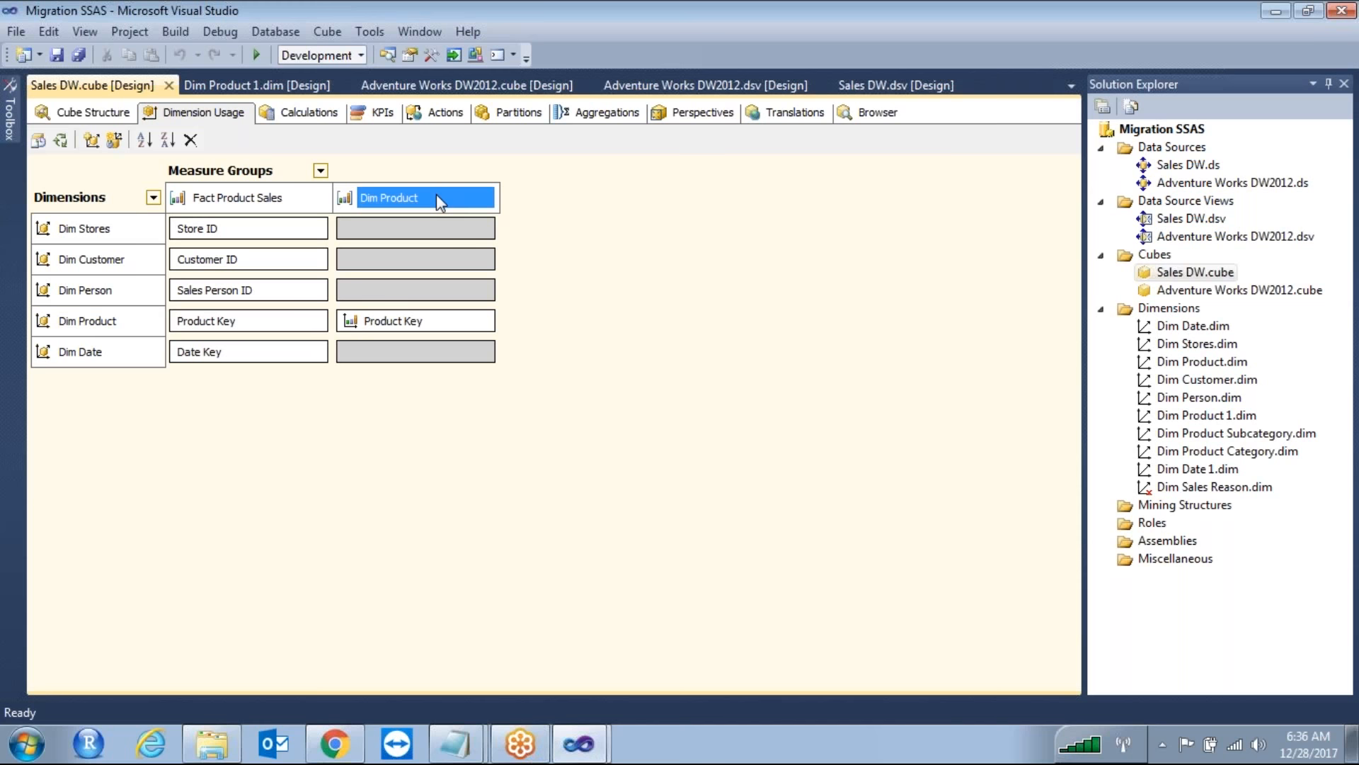
pyautogui.click(484, 324)
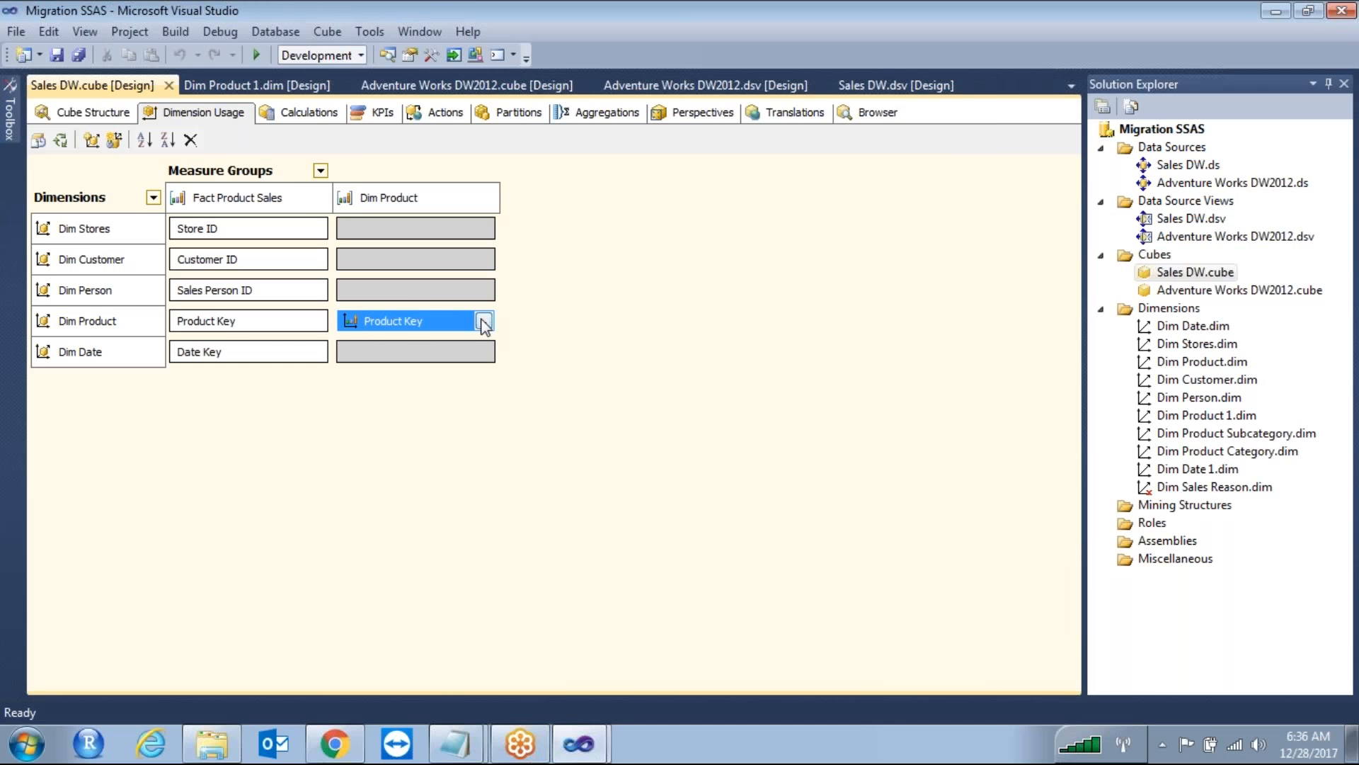
pyautogui.click(484, 323)
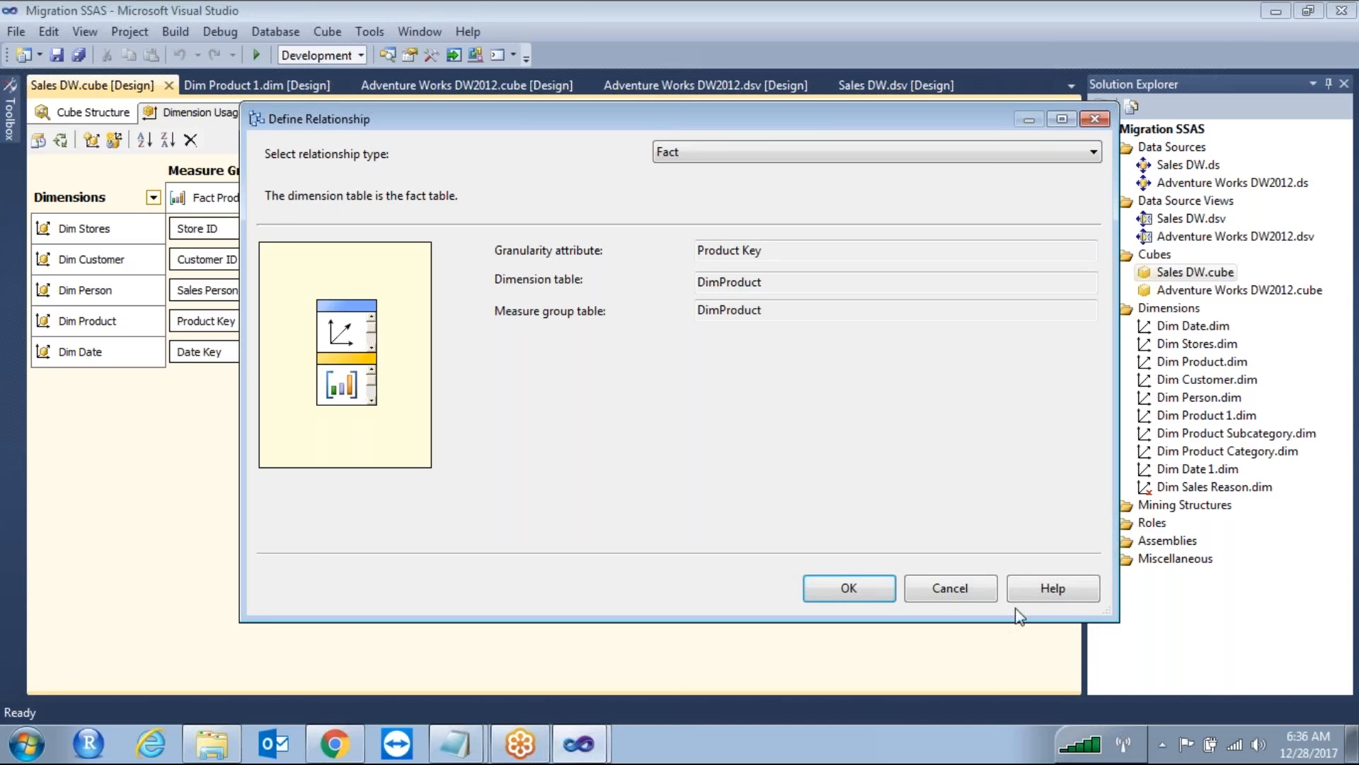
pyautogui.click(970, 586)
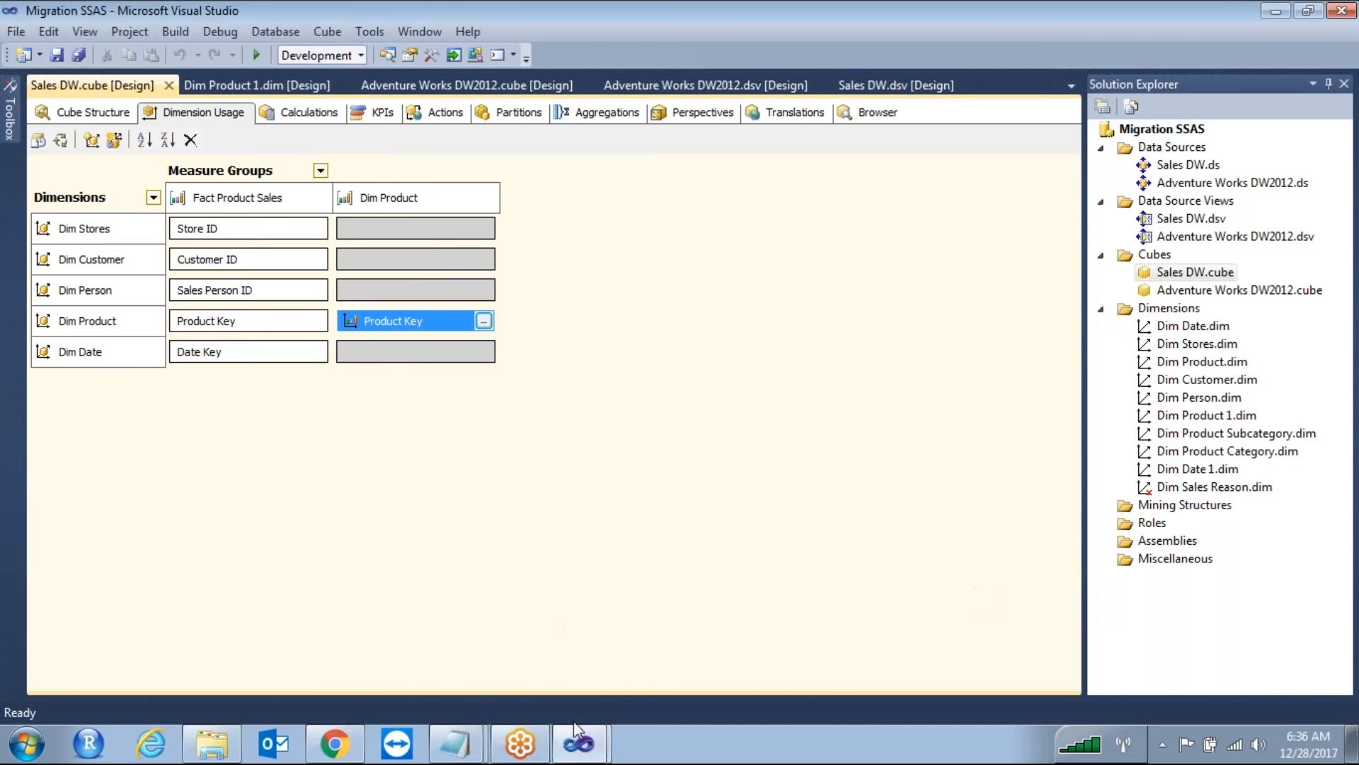
# Switch back to SSASMigrationProject-1 and reopen Dim Product's relationship definition to review the remaining relationship types
pyautogui.moveTo(580, 744)
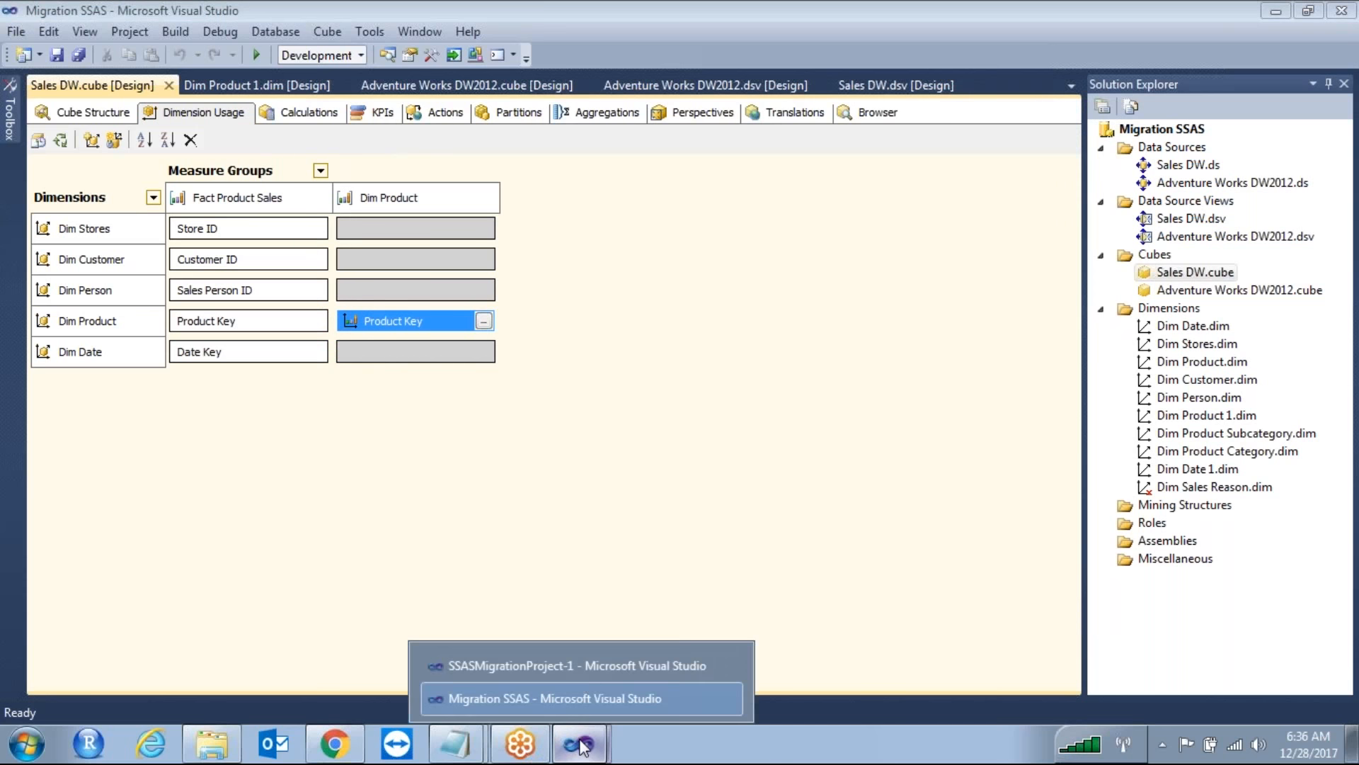
pyautogui.click(593, 662)
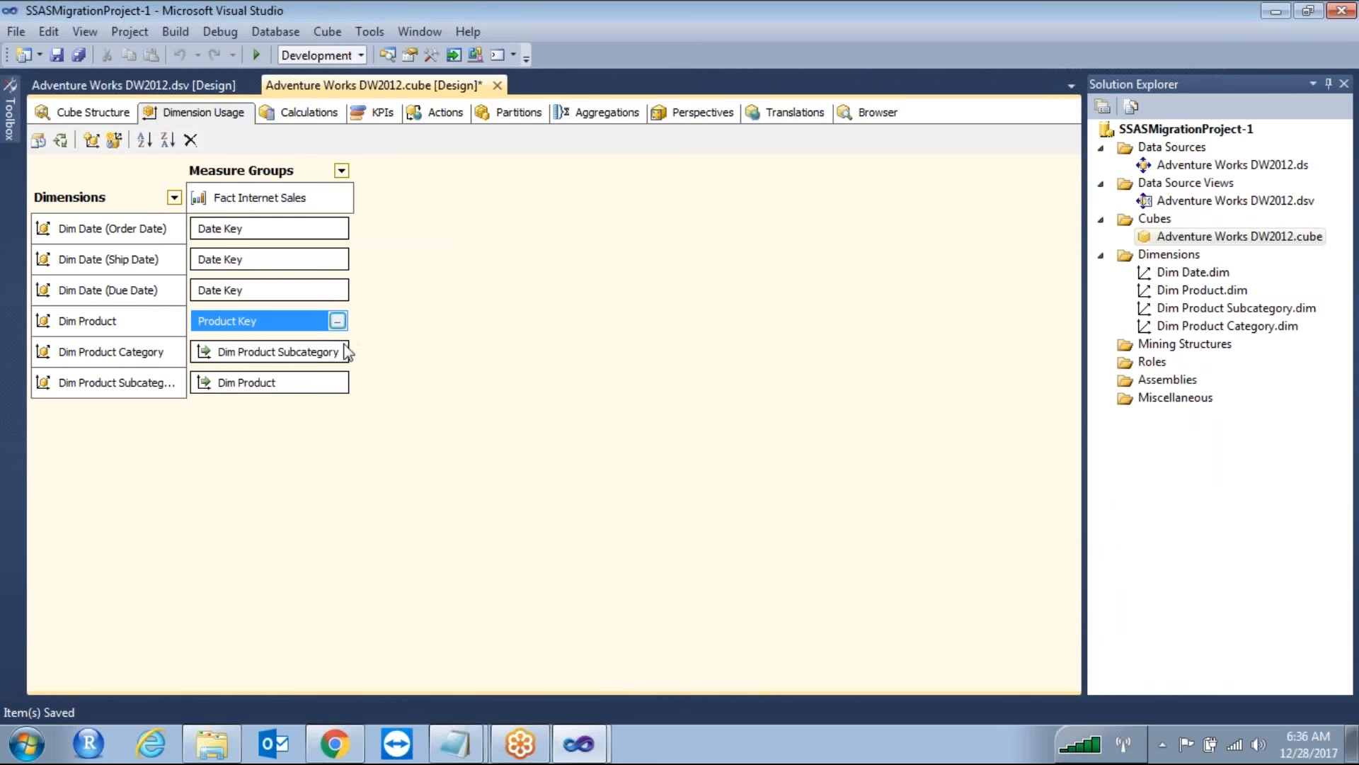
pyautogui.click(338, 321)
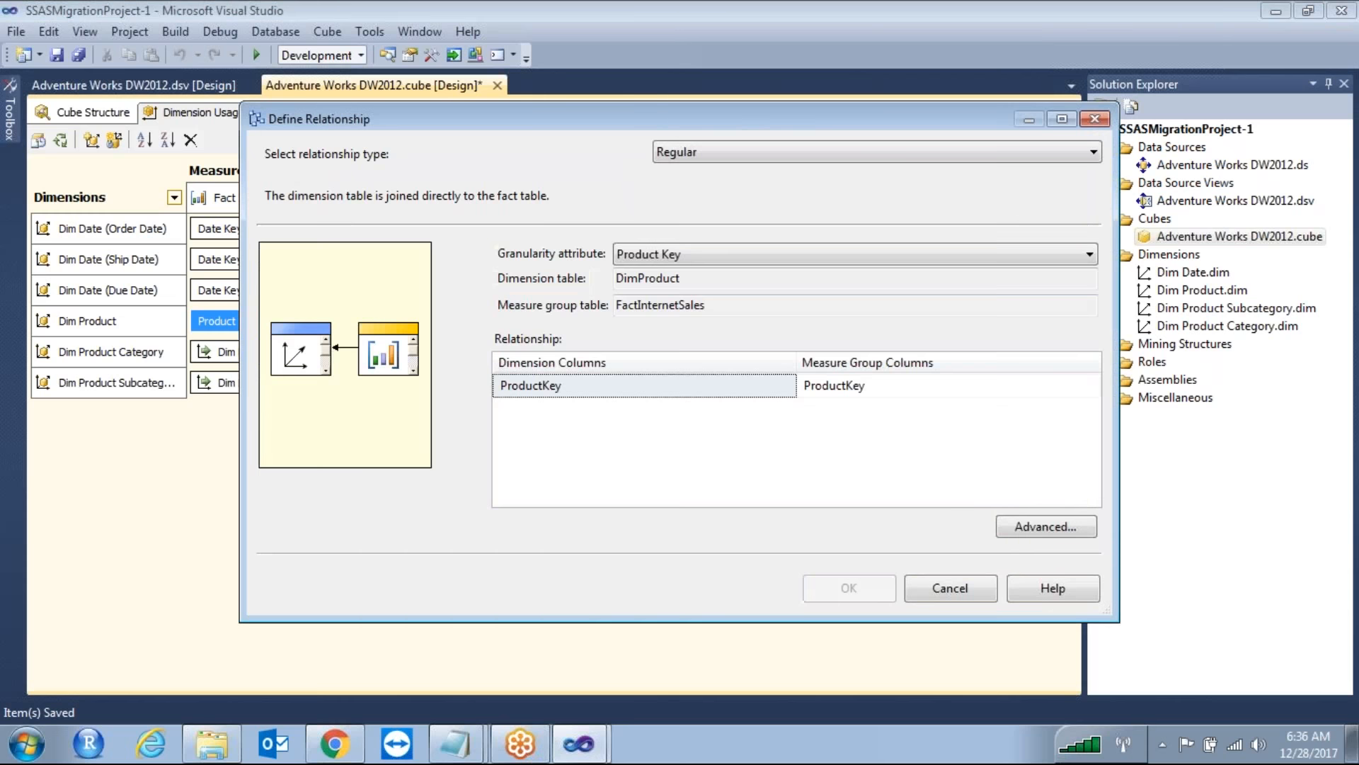
pyautogui.click(730, 155)
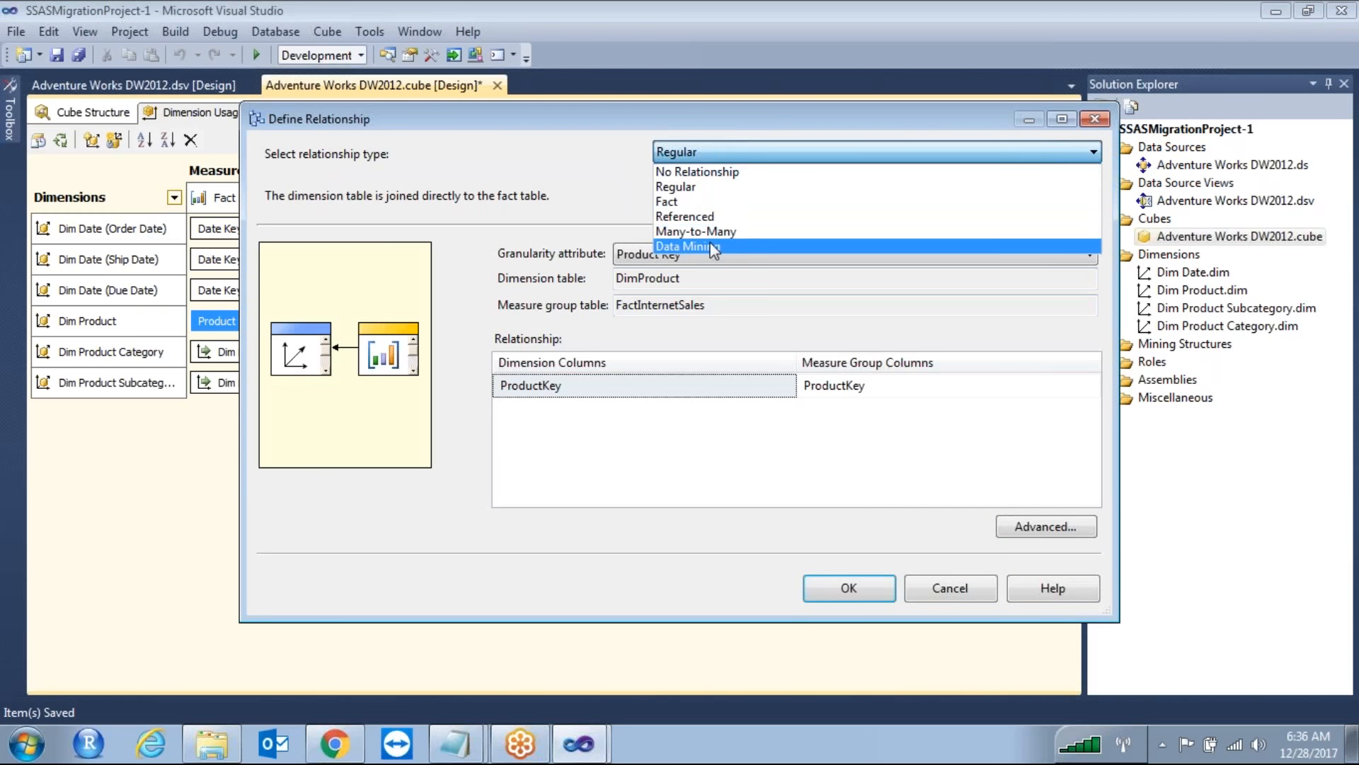
pyautogui.click(613, 213)
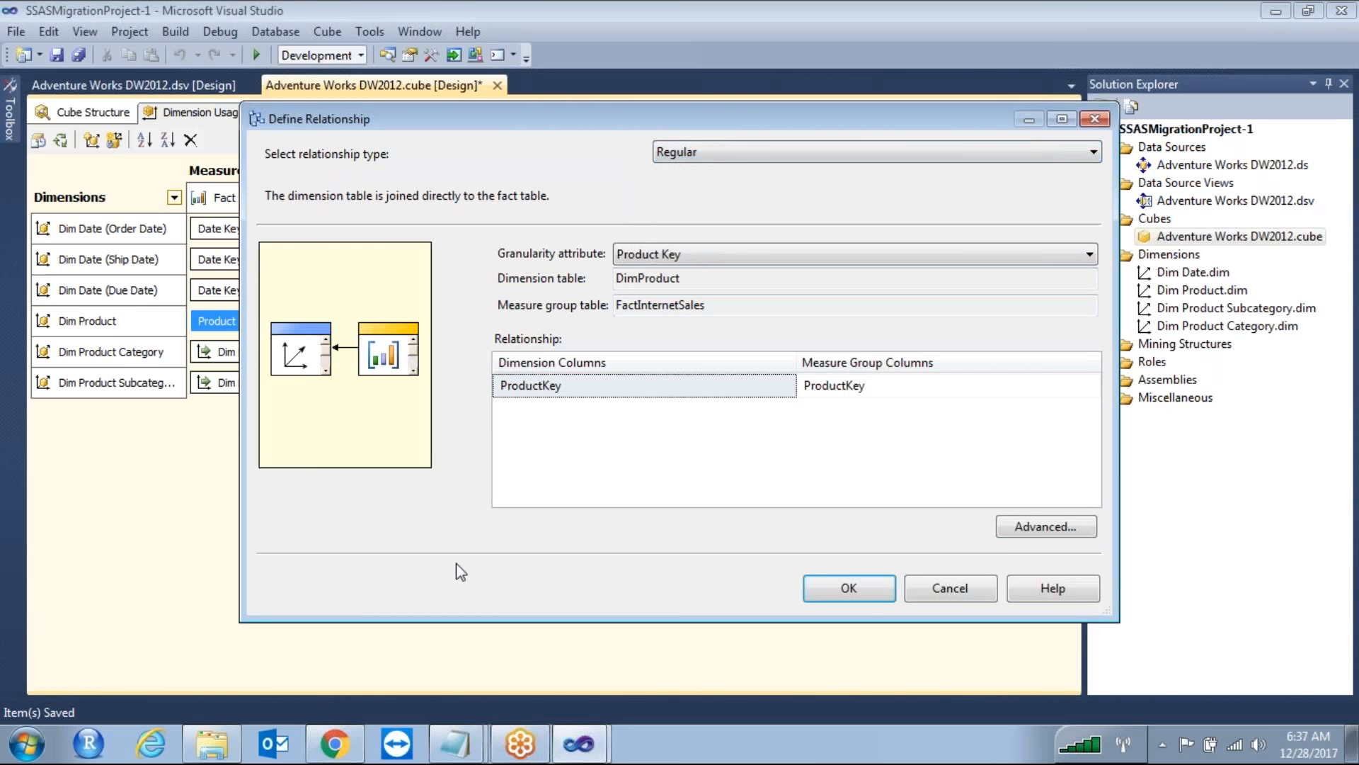
# Switch to the untitled Notepad note and add the lines "Regular----Direct Relation" and "Referenced----Intermidiatry table having"
pyautogui.click(461, 740)
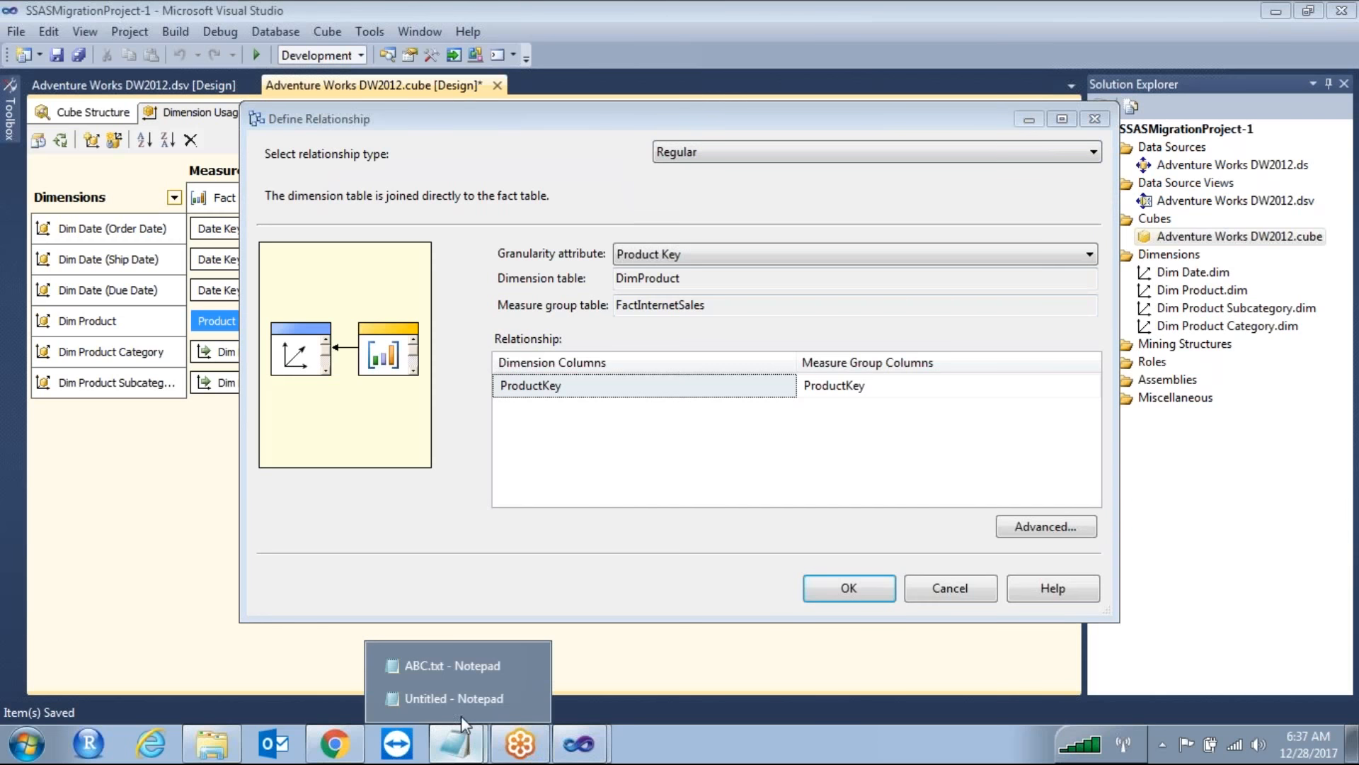
pyautogui.click(474, 699)
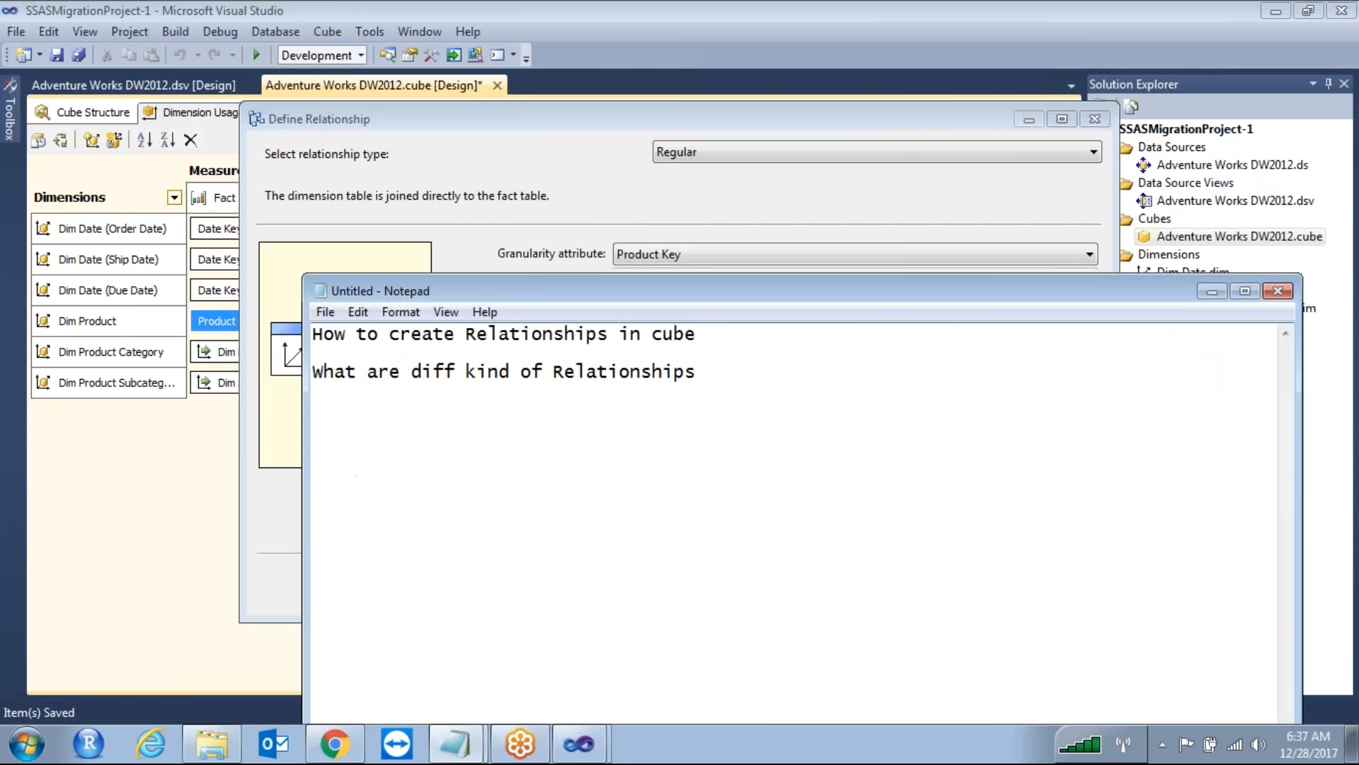
pyautogui.write('Regular----Direct R')
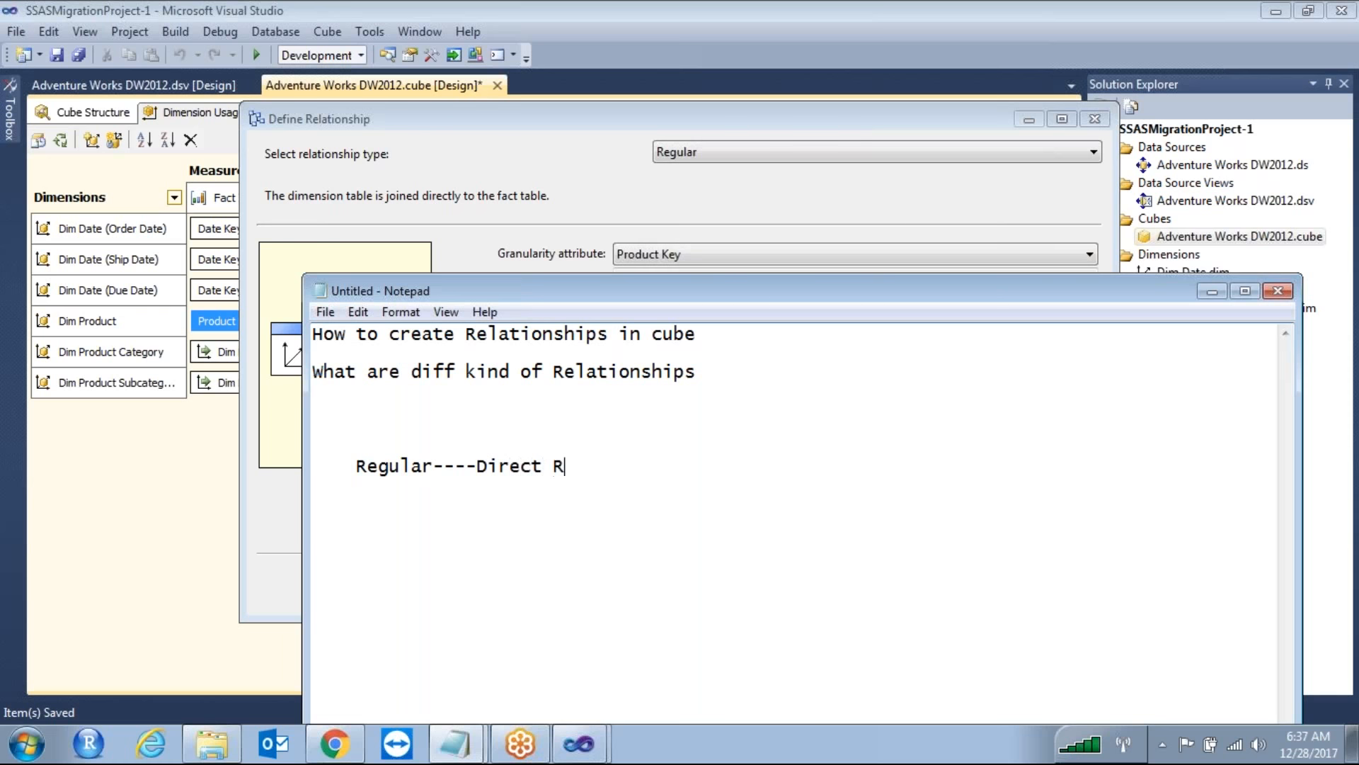
pyautogui.write('elation ')
pyautogui.write('    Ref')
pyautogui.write('erenc')
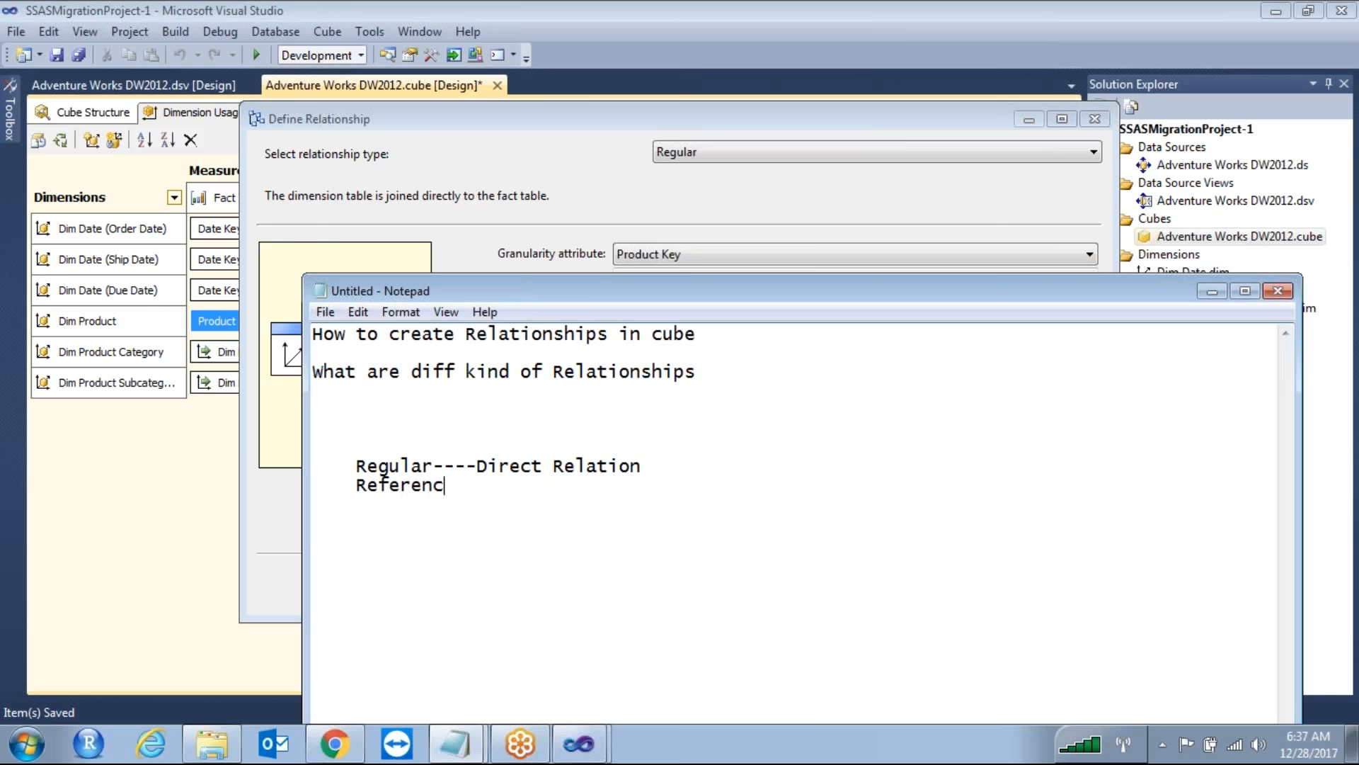
pyautogui.write('ed----Intermidiatry table having  ')
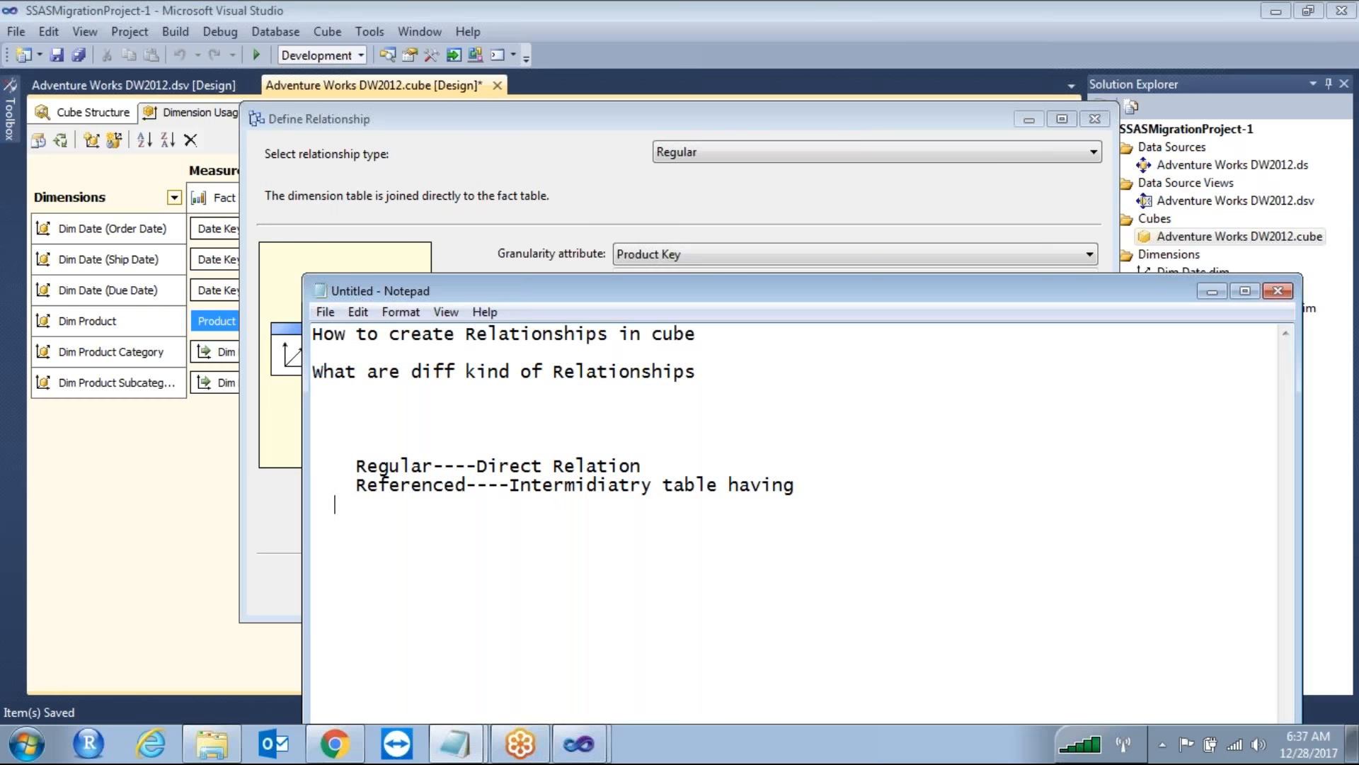
# Add the lines "Fact--when one dimension acts like measure" and "Many to Many ---" to the list of relationship types in the note
pyautogui.write('    Fact--when o')
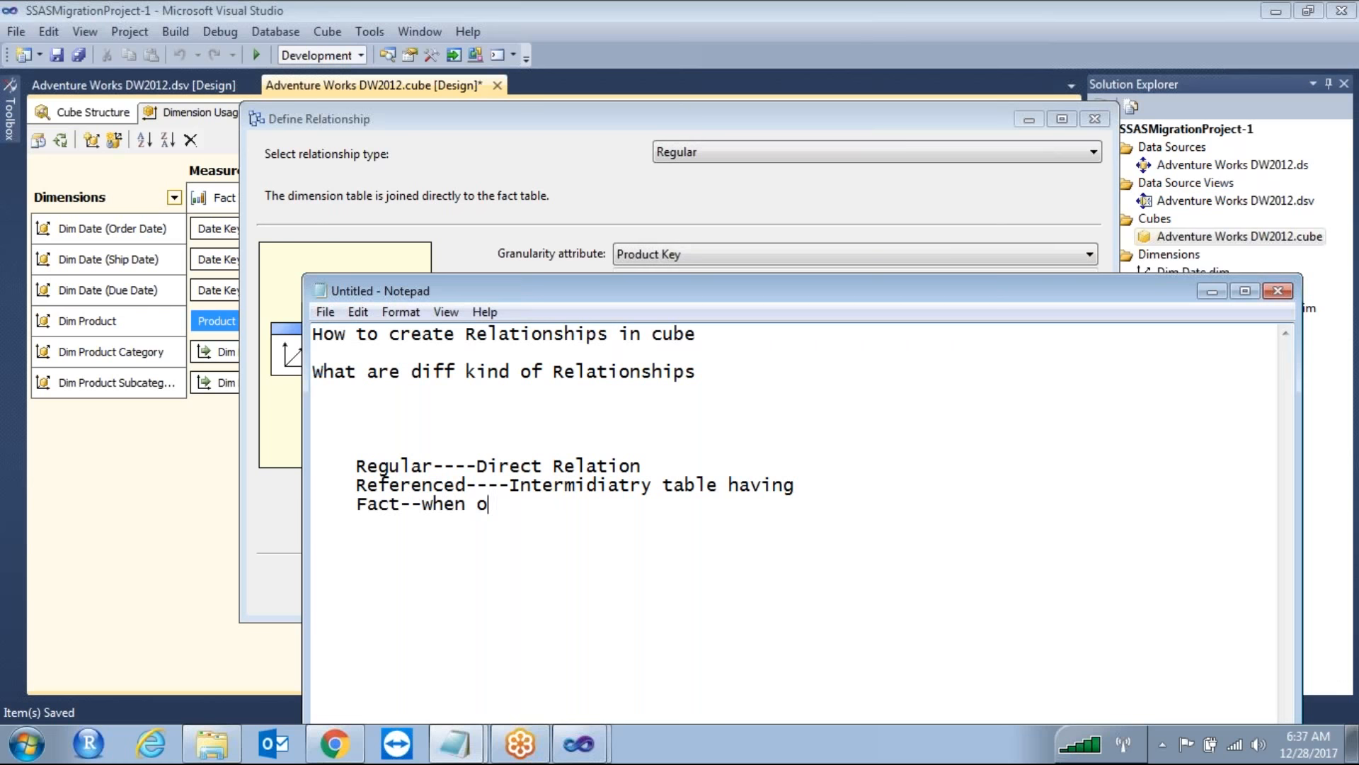
pyautogui.write('ne dimensi')
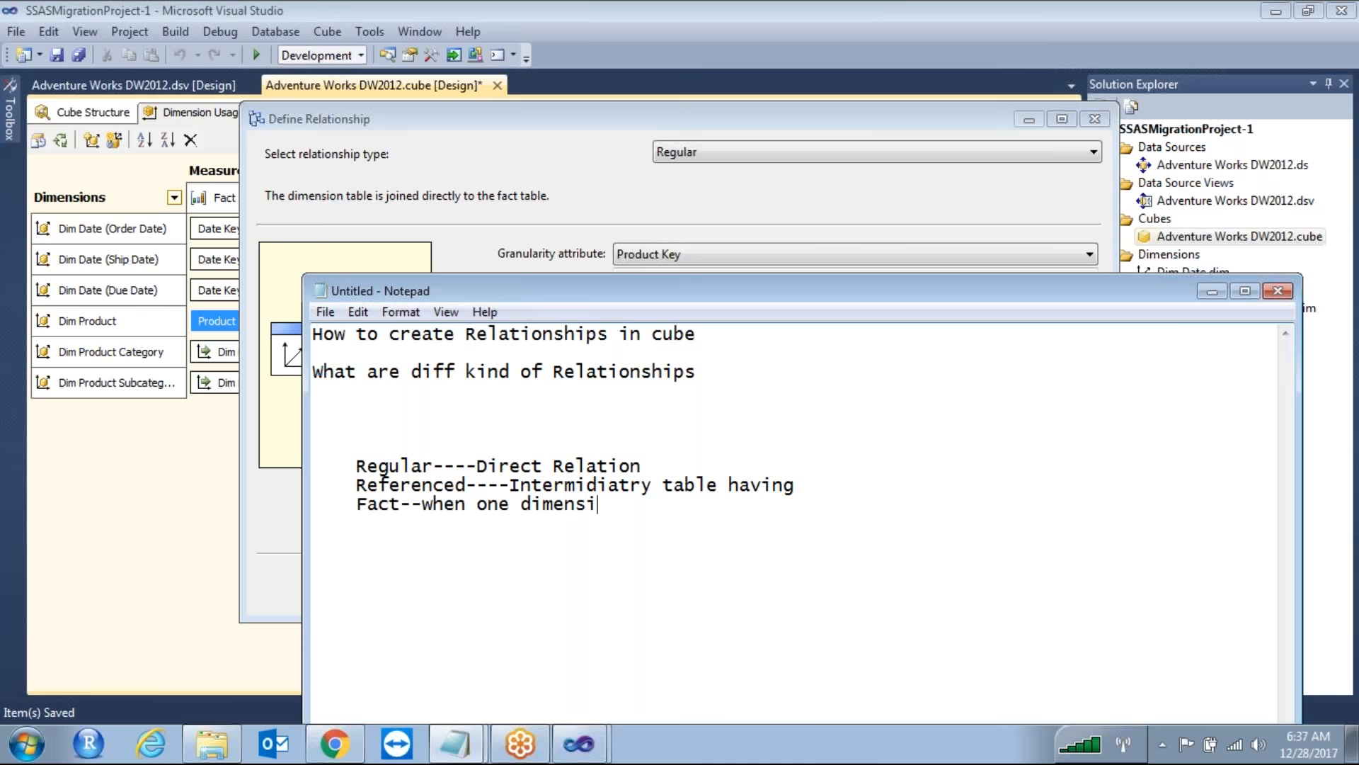
pyautogui.write('on acts like measure ')
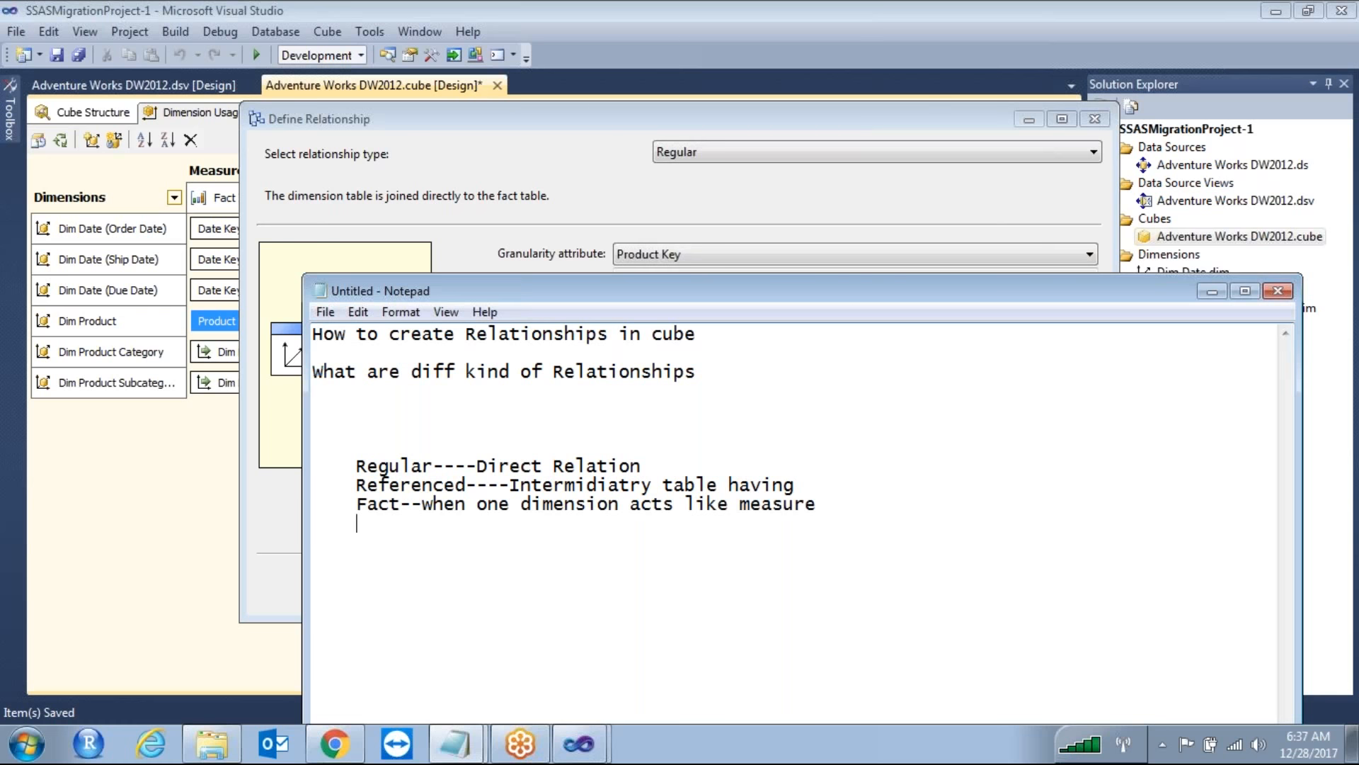
pyautogui.write('    Many to Many ')
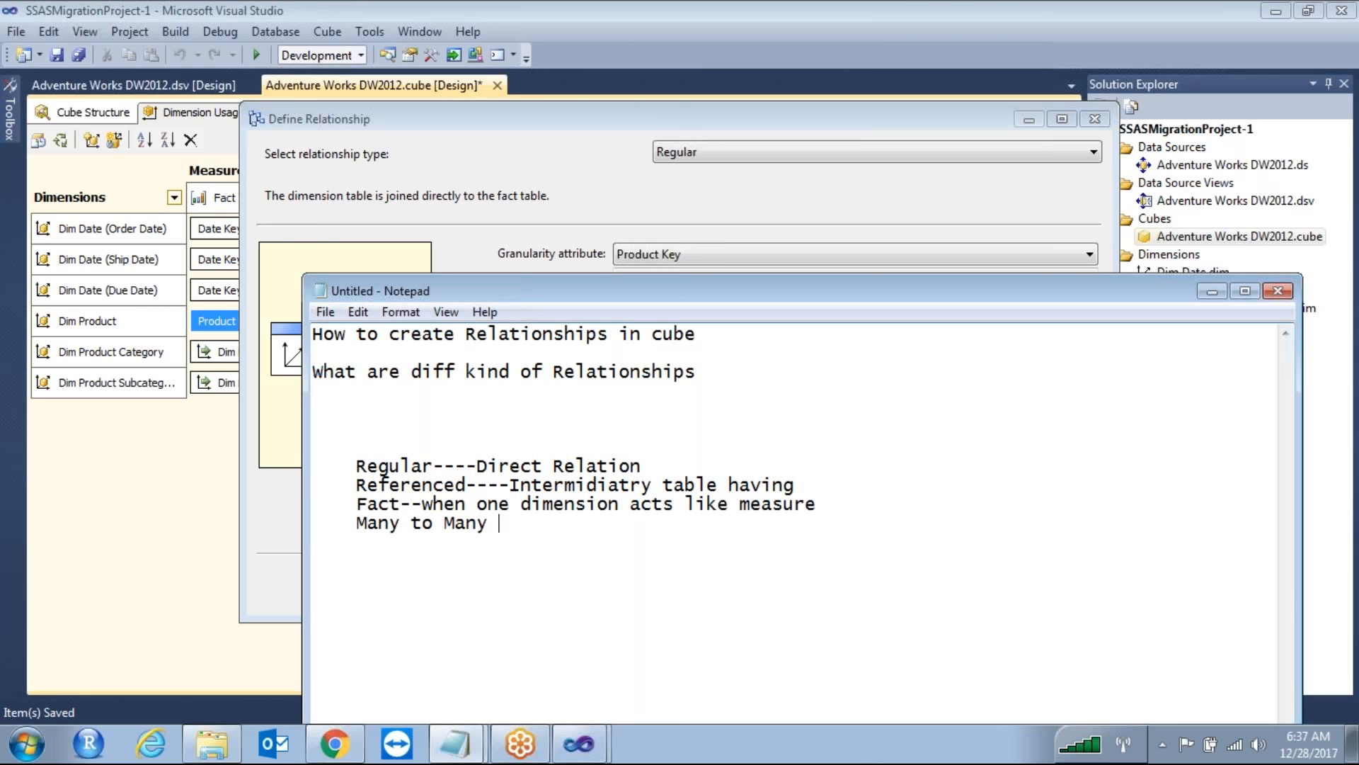
pyautogui.write('---    ')
# Below the relationship types, add the lines "Dimension--------fact Table" and "Customers---------Account Numbers", moving the note window higher for more room
pyautogui.write('     Dim')
pyautogui.write('ension')
pyautogui.write('----')
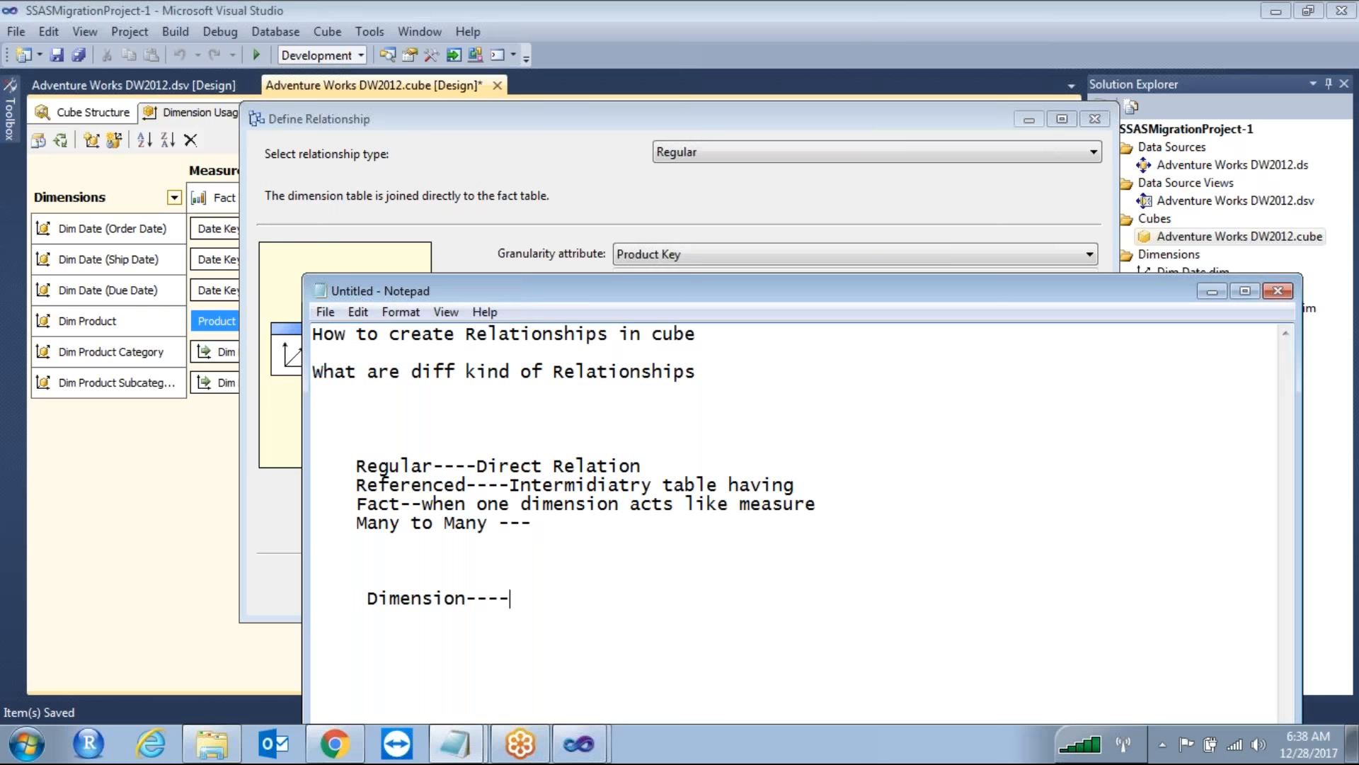
pyautogui.write('----fact Table')
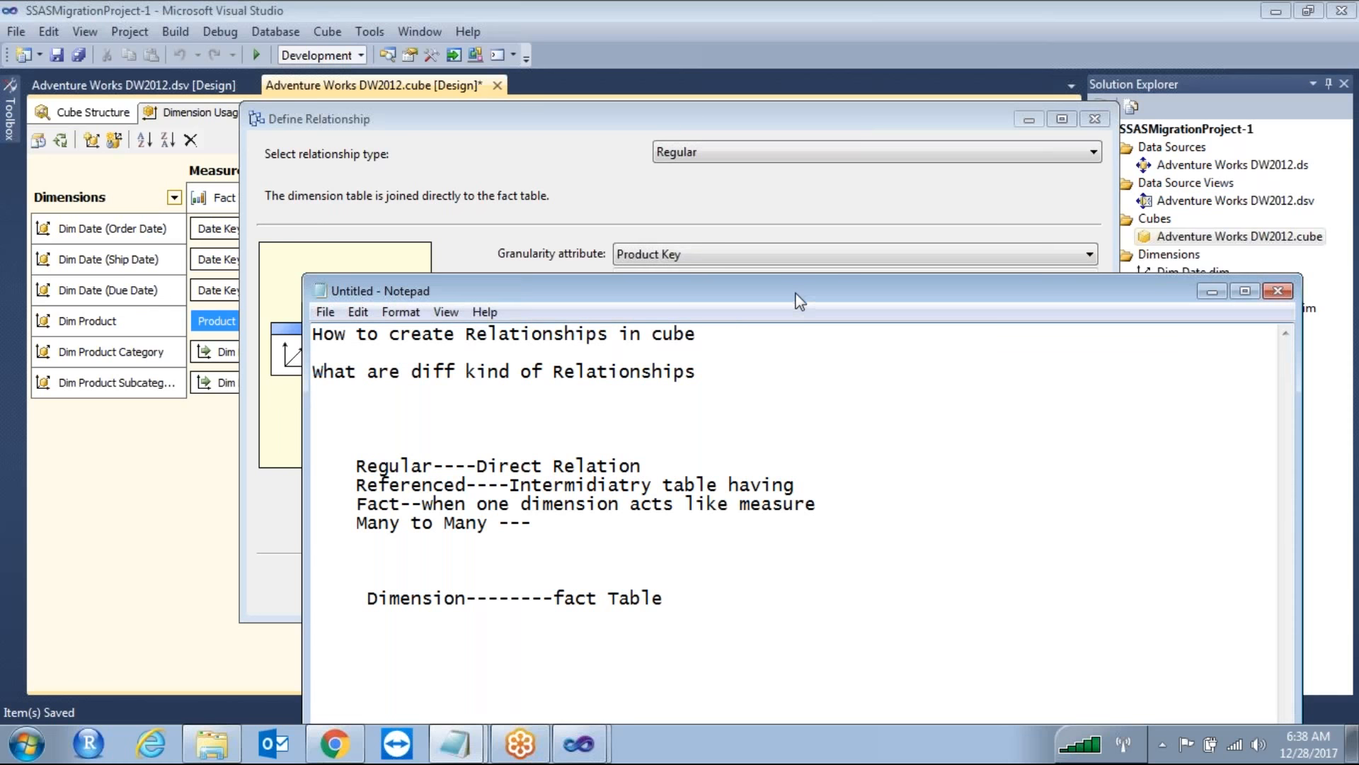
pyautogui.moveTo(795, 293); pyautogui.dragTo(739, 91)
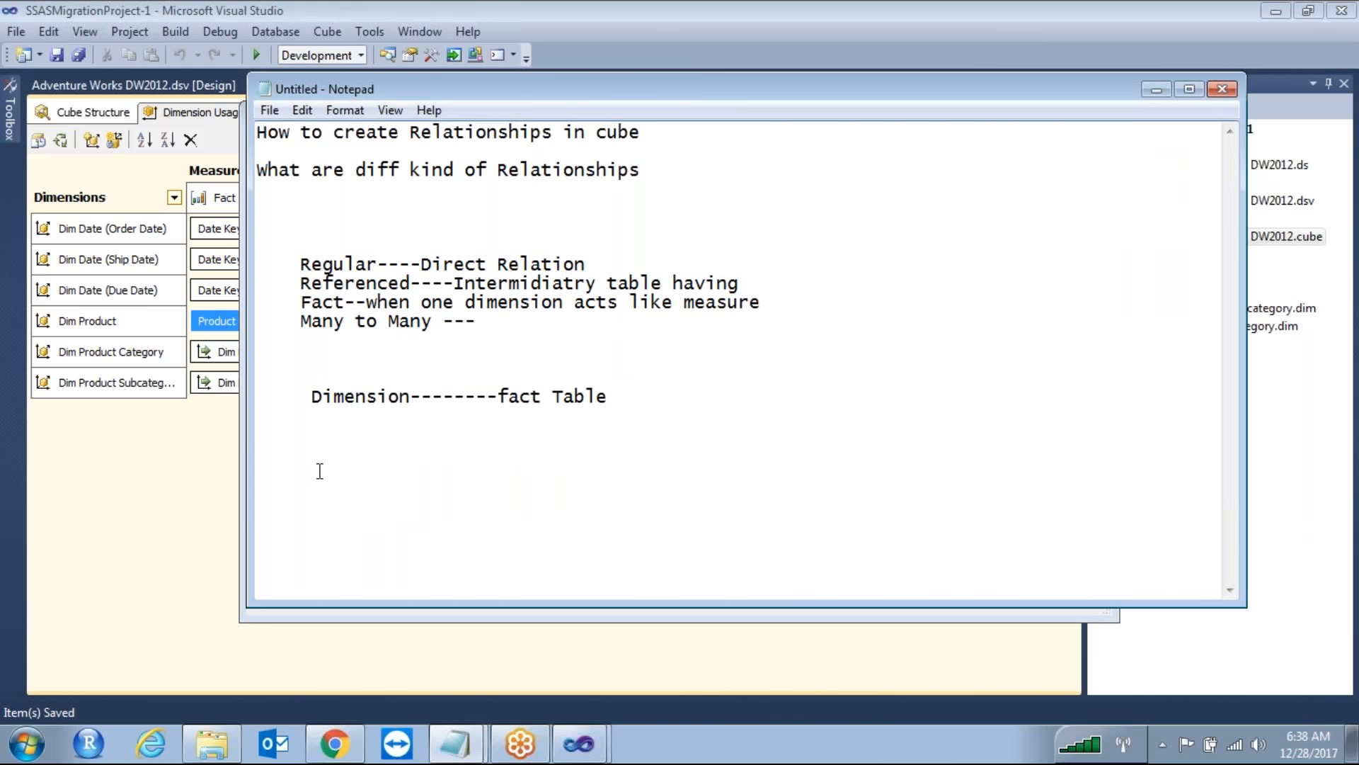
pyautogui.write('Customers')
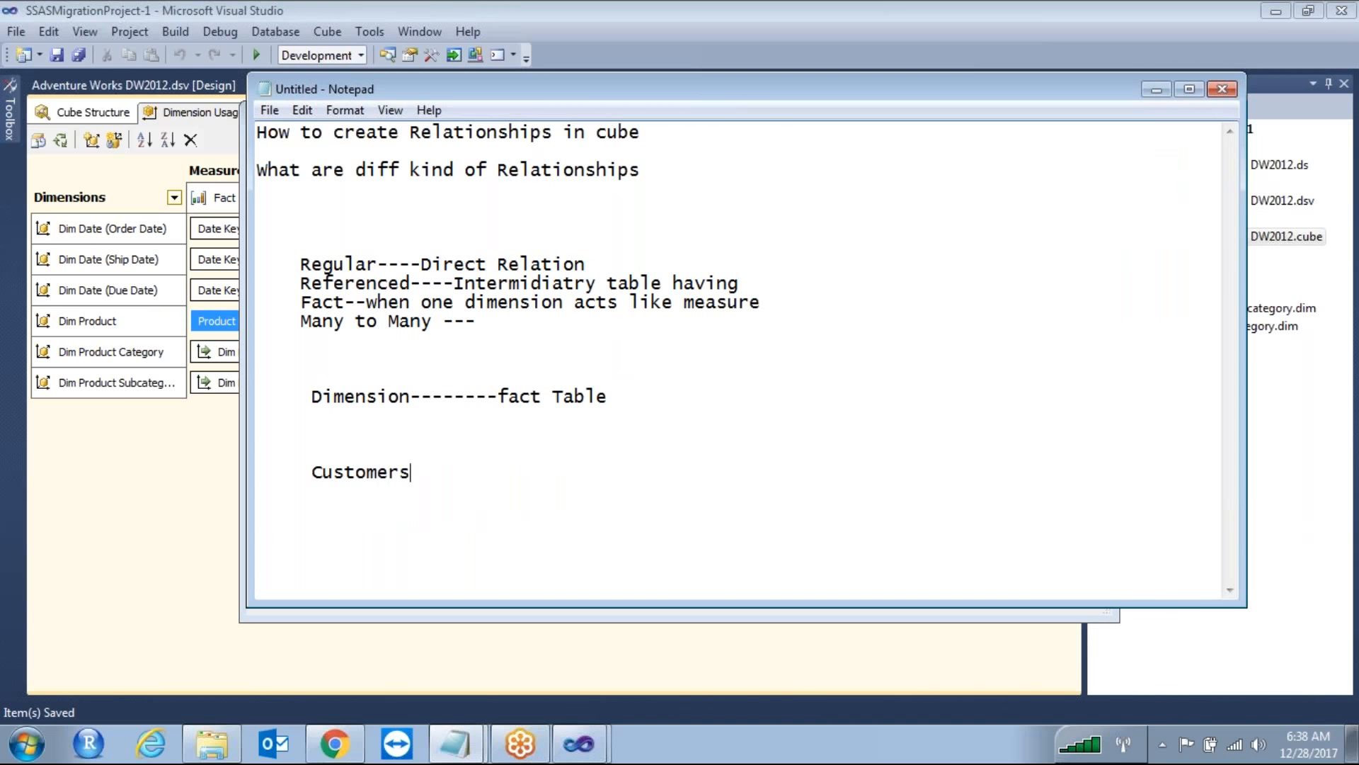
pyautogui.write('---------Account ')
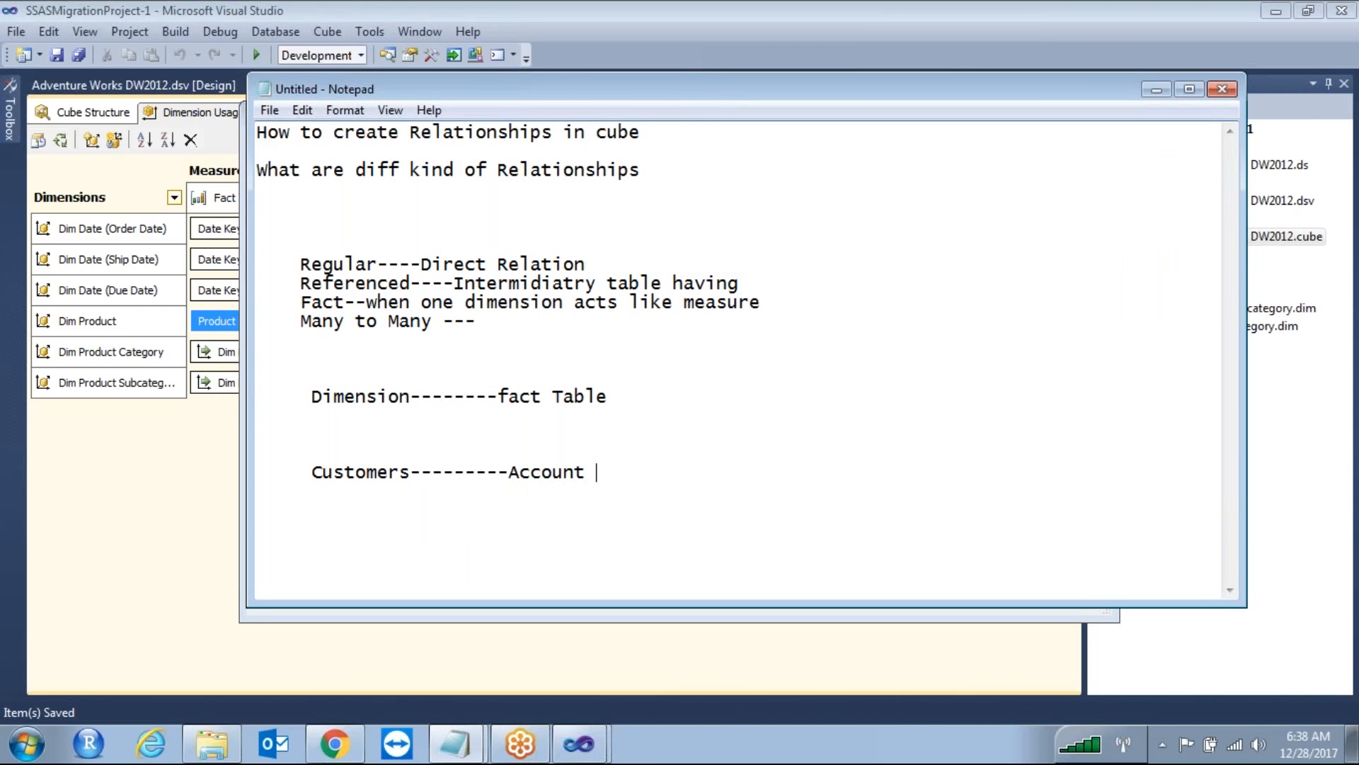
pyautogui.write('Numbers')
# Add the example lines "2 customers may Have ---------1 Account Number" and "1 cutsomer can Have -----------2 accounts number" below the Customers line
pyautogui.press('Return')
pyautogui.press('Return')
pyautogui.press('Return')
pyautogui.write('2 cu')
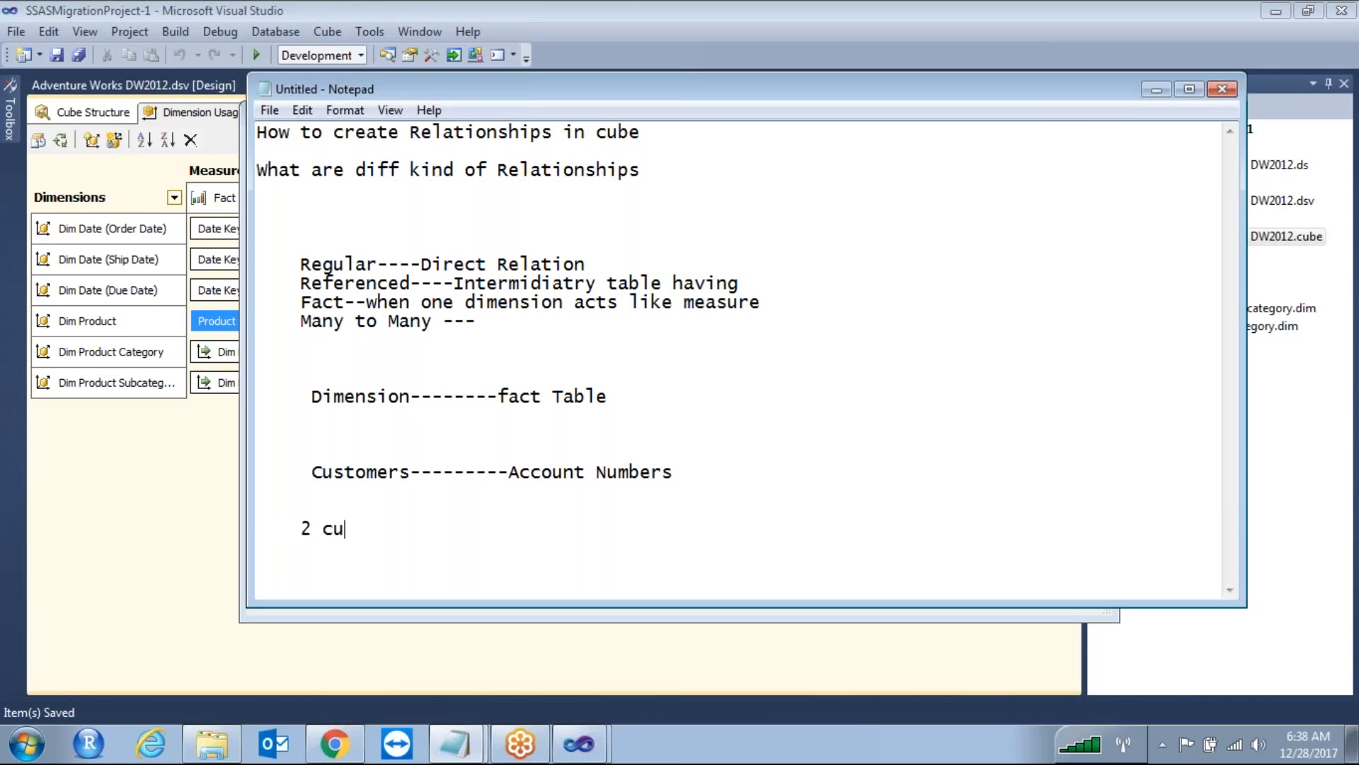
pyautogui.write('stomers may H')
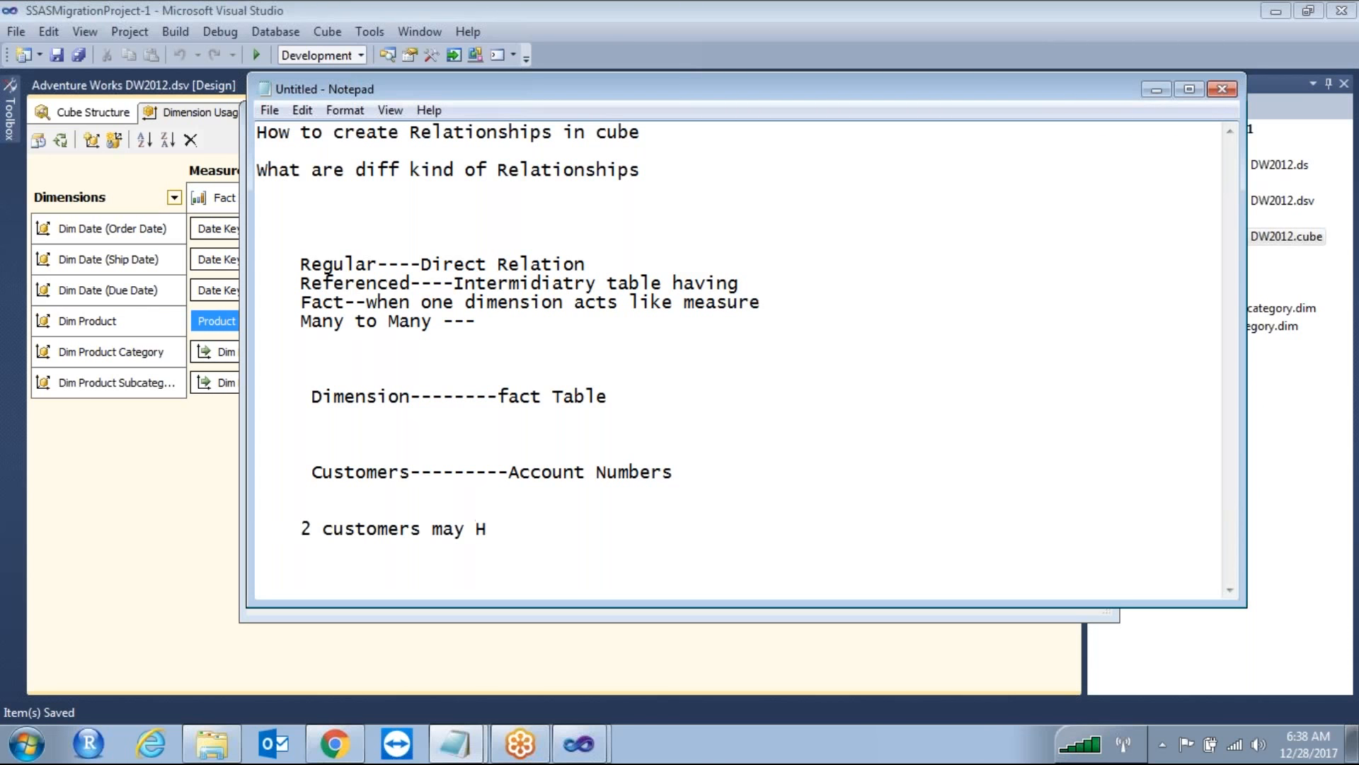
pyautogui.write('ave ---------1 Account Nu')
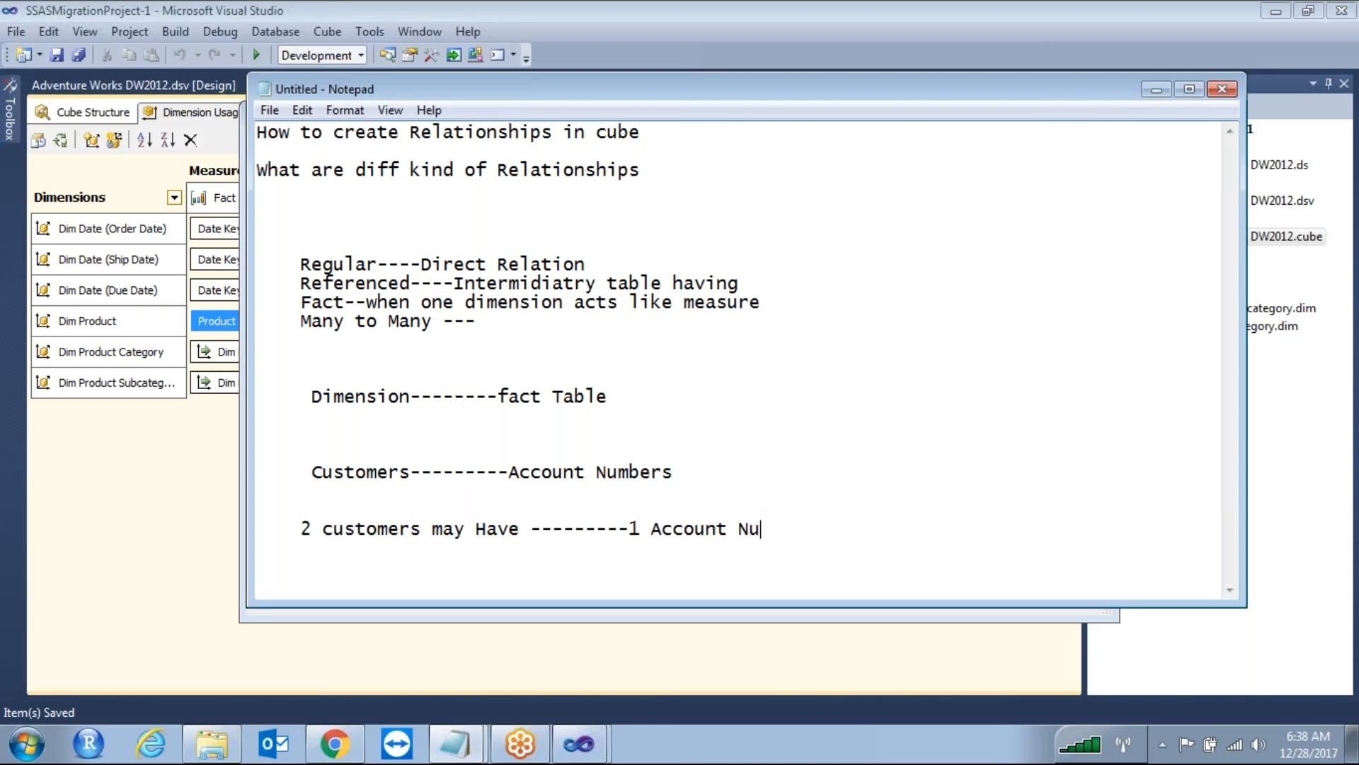
pyautogui.write('mber')
pyautogui.press('Return')
pyautogui.write('1 cutsomer ')
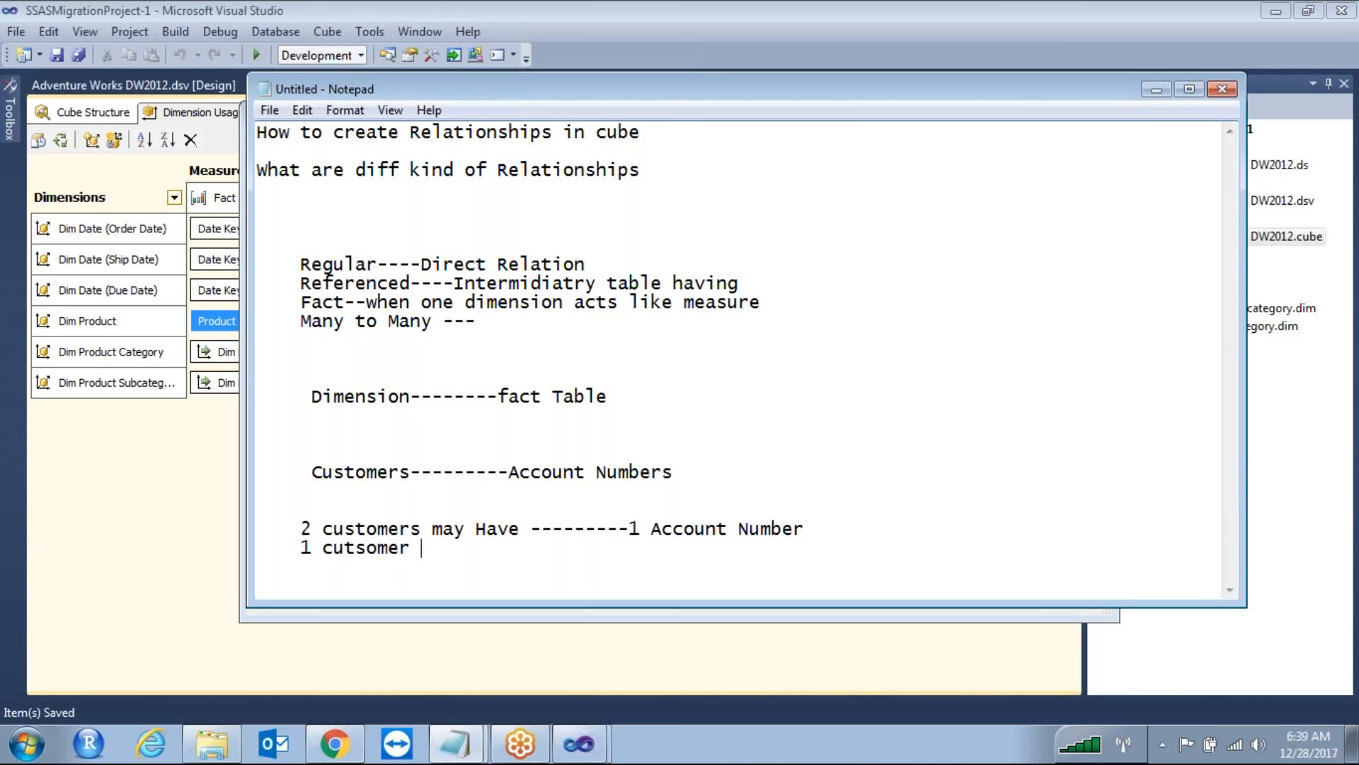
pyautogui.write('can Have -----------2 ')
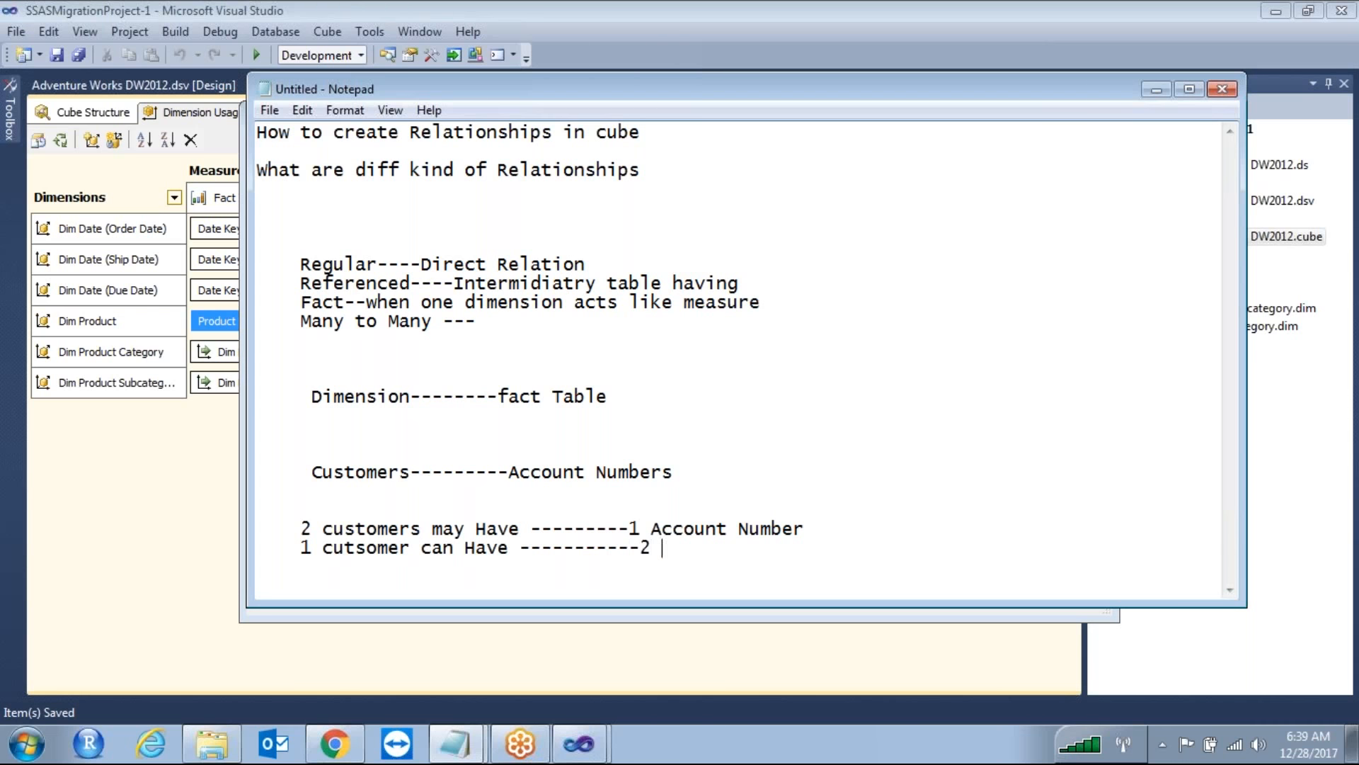
pyautogui.write('accounts number')
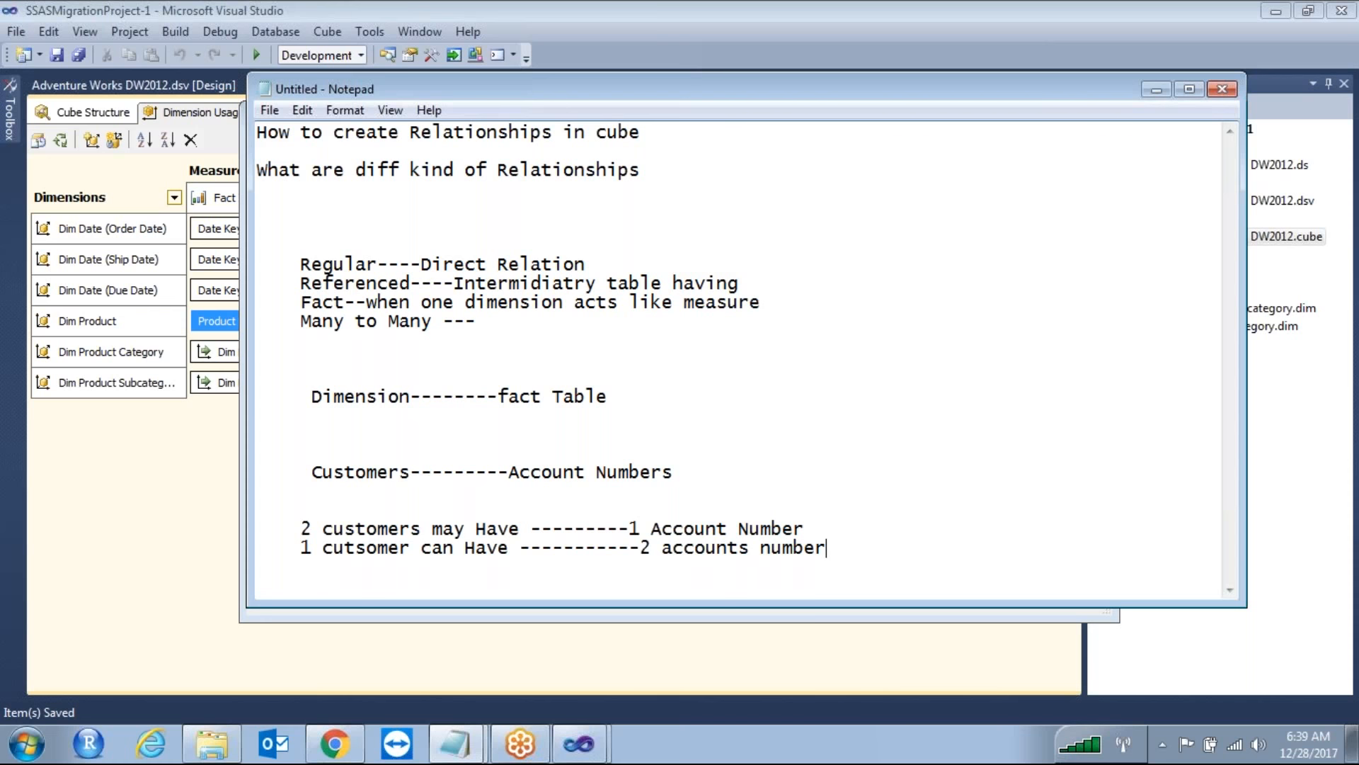
# Highlight the Dimension and Customers lines, and the account wording in the two-customer example
pyautogui.moveTo(261, 397); pyautogui.dragTo(446, 504)
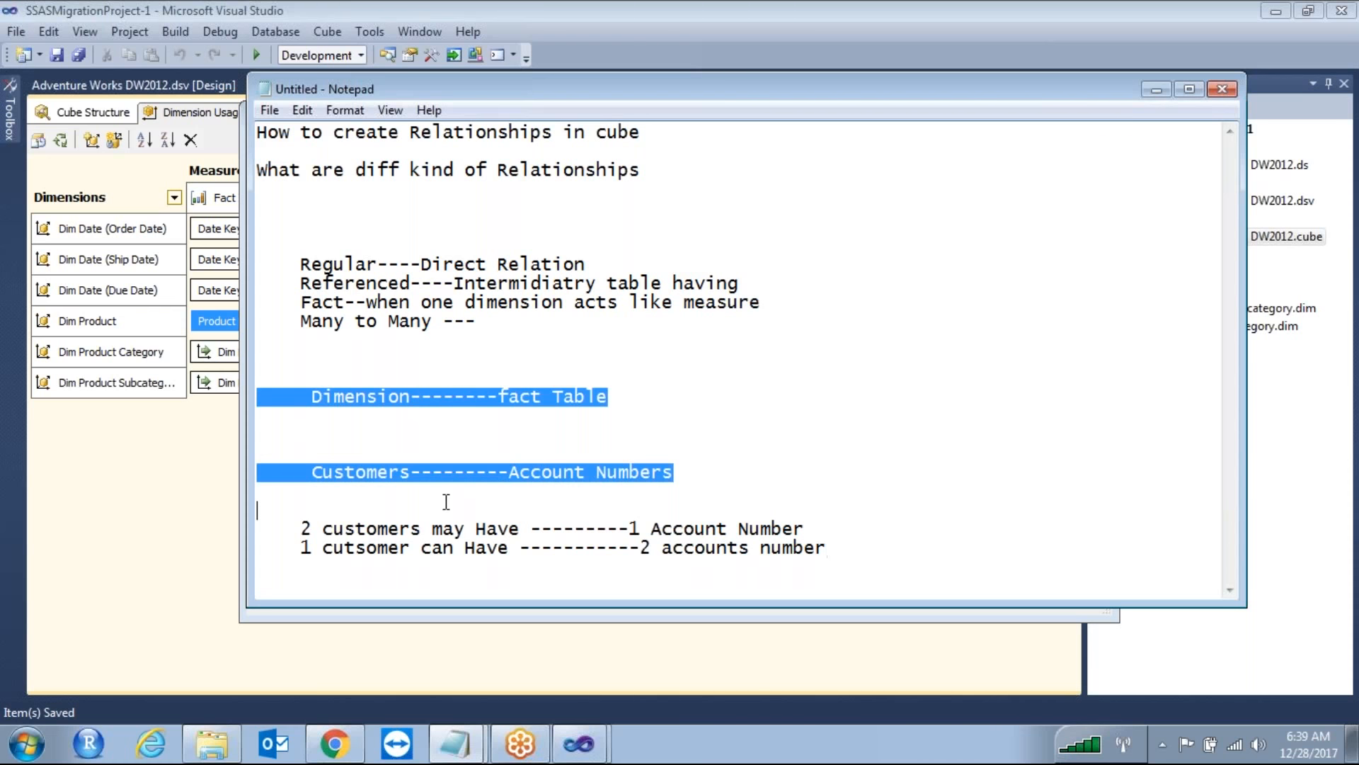
pyautogui.click(668, 523)
pyautogui.moveTo(646, 528); pyautogui.dragTo(719, 533)
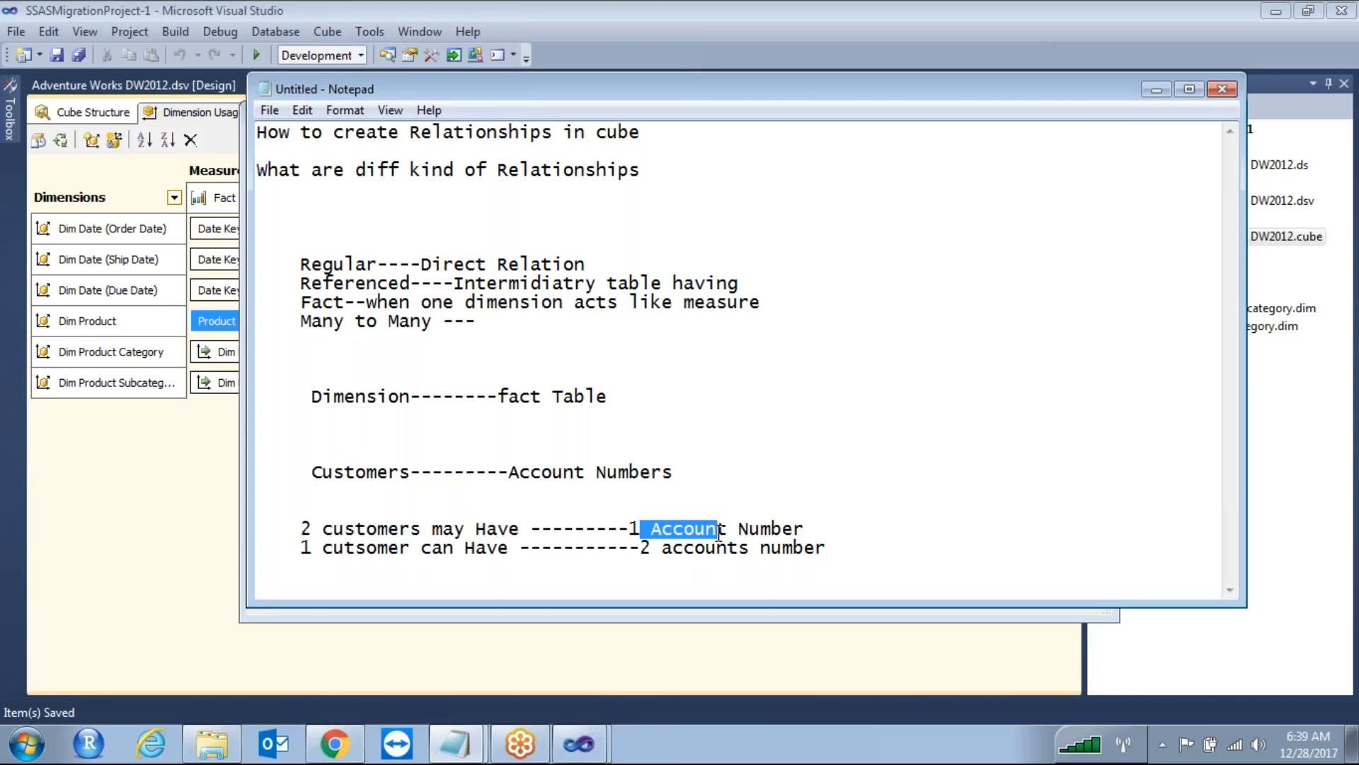
# Sketch two freehand boxes joined by crossing lines over the note to illustrate many-to-many, and erase the drawing
pyautogui.click(995, 72)
pyautogui.moveTo(1023, 206)
pyautogui.mouseDown()
pyautogui.moveTo(1022, 364)
pyautogui.moveTo(1156, 188)
pyautogui.moveTo(1064, 181)
pyautogui.moveTo(1012, 209)
pyautogui.moveTo(1062, 252)
pyautogui.moveTo(1102, 238)
pyautogui.mouseUp()
pyautogui.moveTo(1019, 222); pyautogui.dragTo(736, 236)
pyautogui.moveTo(1019, 234); pyautogui.dragTo(662, 373)
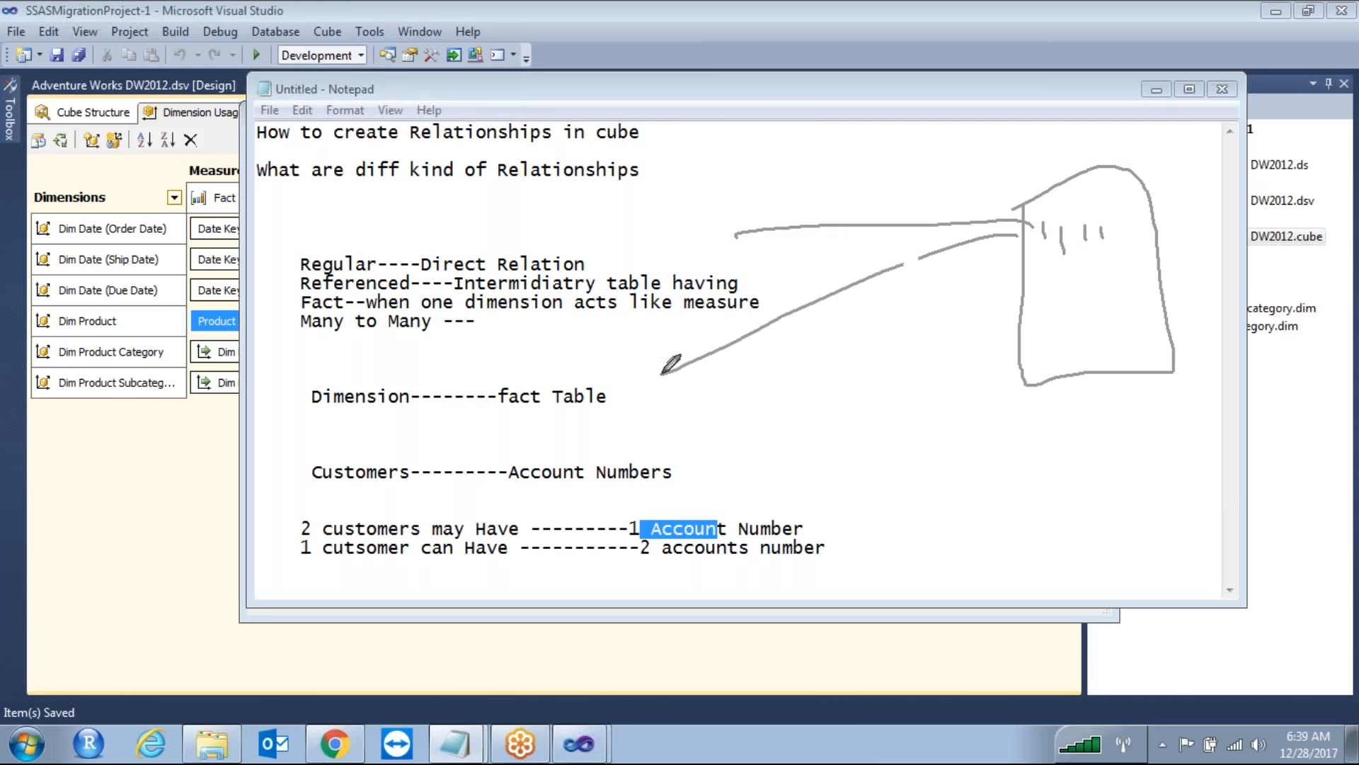
pyautogui.moveTo(597, 201)
pyautogui.mouseDown()
pyautogui.moveTo(689, 416)
pyautogui.moveTo(719, 226)
pyautogui.moveTo(535, 240)
pyautogui.mouseUp()
pyautogui.moveTo(645, 234)
pyautogui.mouseDown()
pyautogui.moveTo(700, 259)
pyautogui.moveTo(658, 218)
pyautogui.moveTo(714, 247)
pyautogui.mouseUp()
pyautogui.moveTo(1039, 341)
pyautogui.mouseDown()
pyautogui.moveTo(683, 239)
pyautogui.moveTo(1115, 280)
pyautogui.mouseUp()
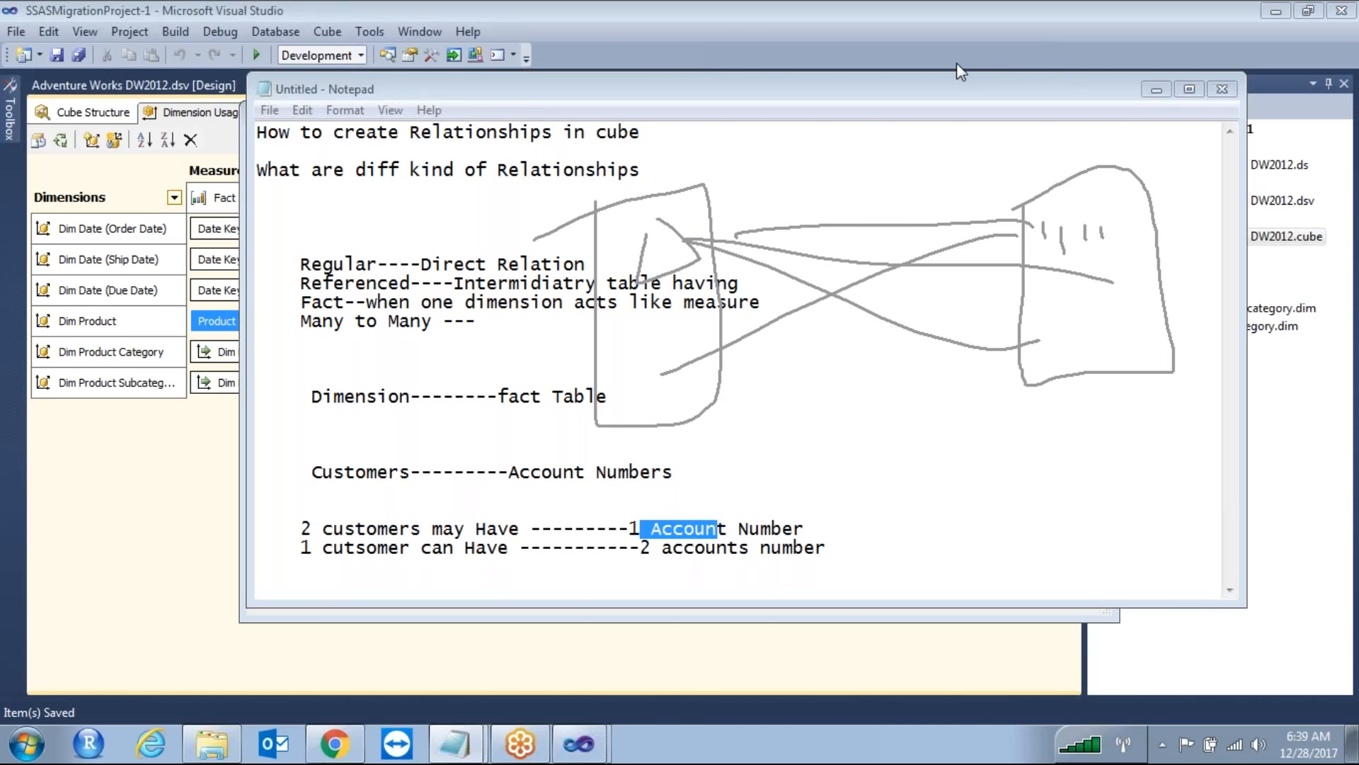
pyautogui.click(1137, 63)
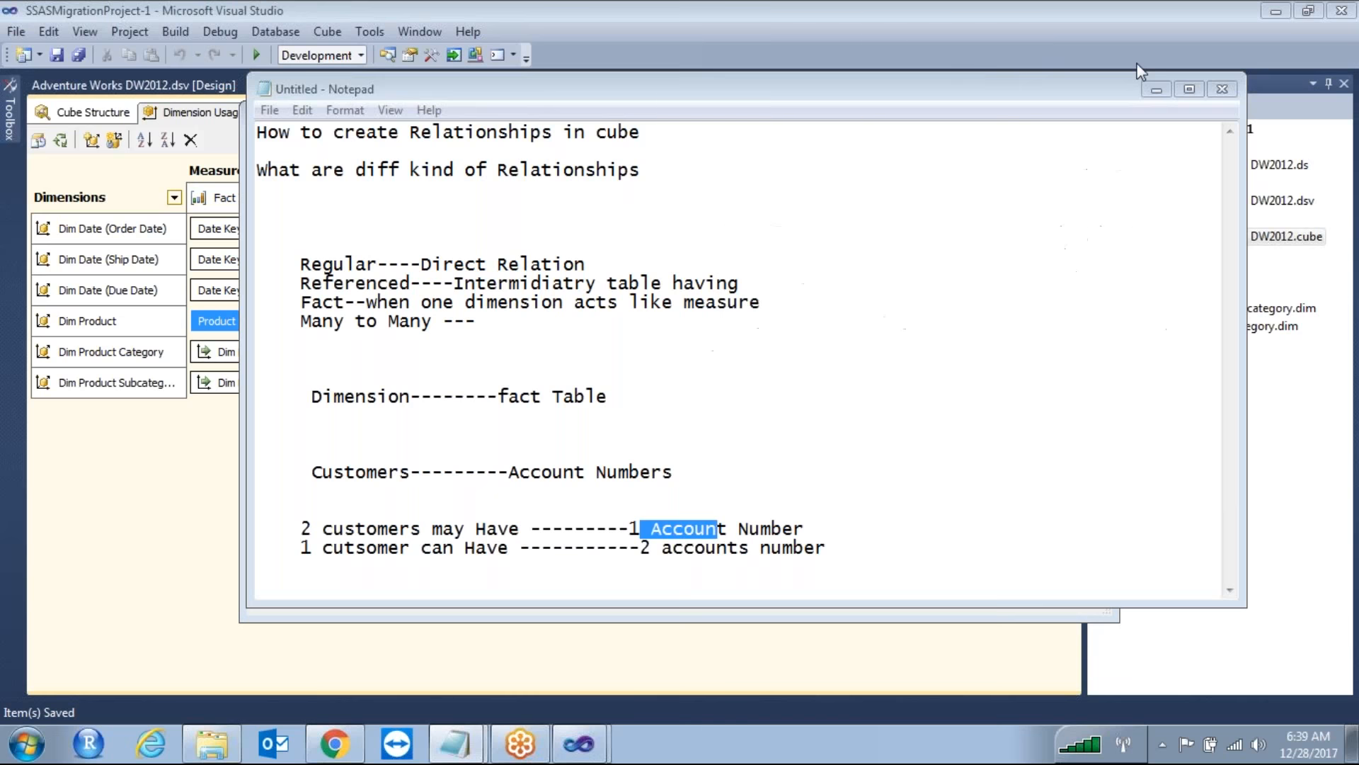
pyautogui.click(161, 473)
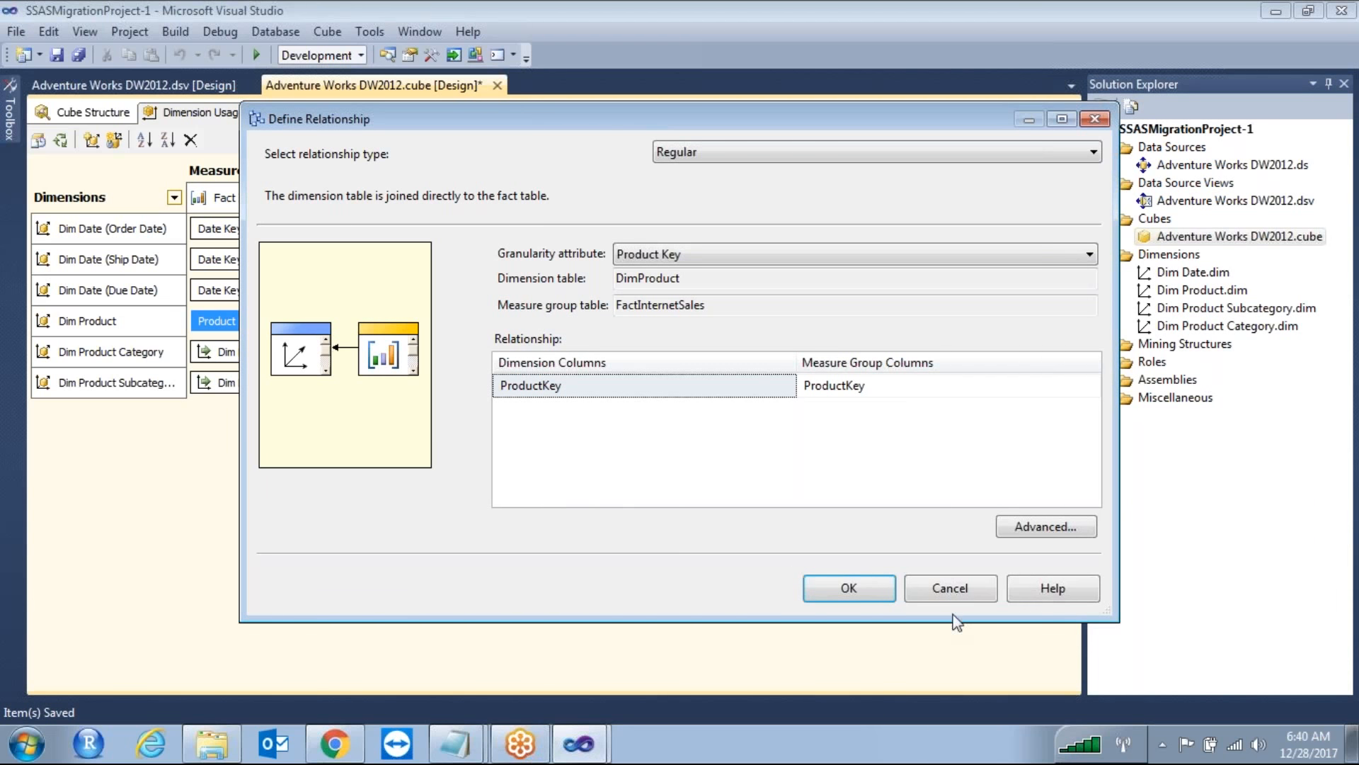
pyautogui.click(457, 742)
pyautogui.click(439, 698)
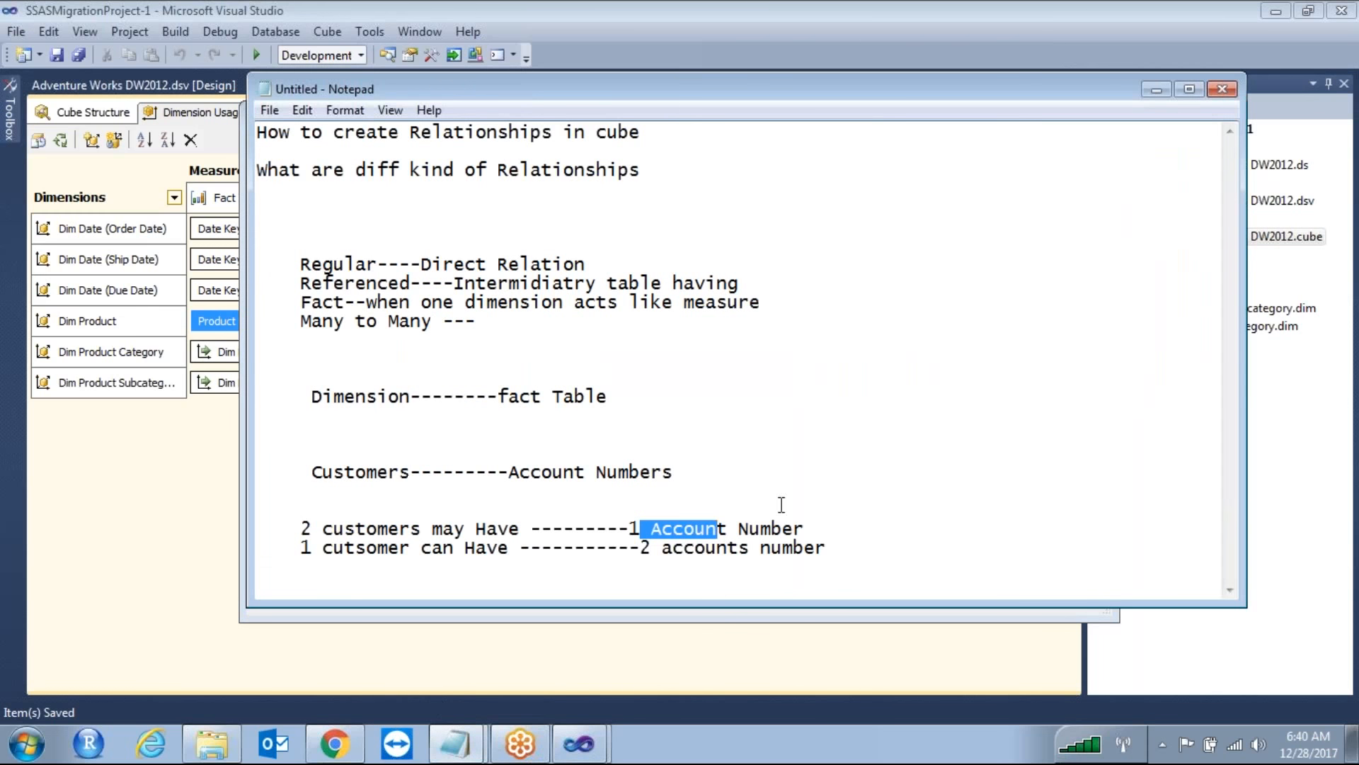
# Insert a block of blank lines below the customer and account examples and return the cursor near the start of that space
pyautogui.click(852, 552)
pyautogui.press('Return')
pyautogui.press('Return')
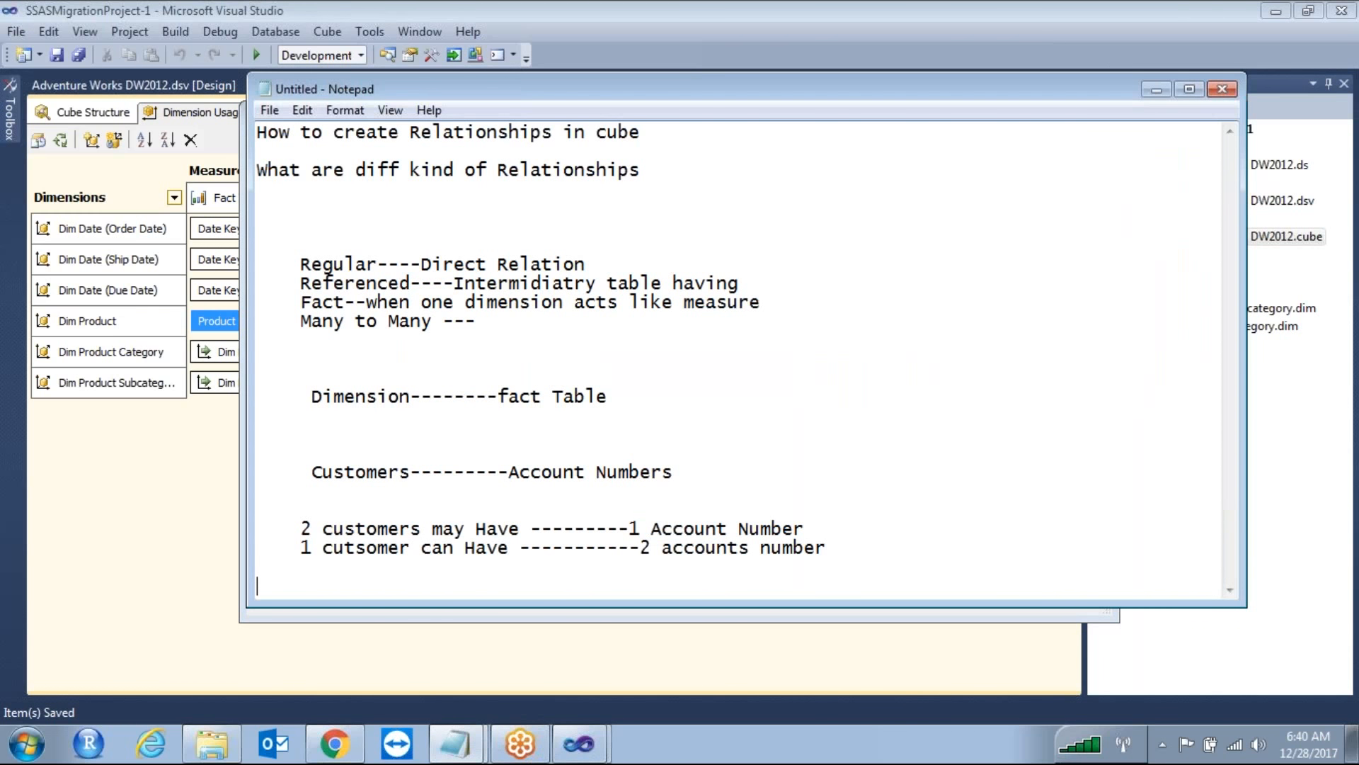
pyautogui.press('Return')
pyautogui.press('Return')
pyautogui.press('Return')
pyautogui.press('Return')
pyautogui.press('Return')
pyautogui.press('Return')
pyautogui.press('Return')
pyautogui.press('Return')
pyautogui.press('Return')
pyautogui.press('Return')
pyautogui.press('Return')
pyautogui.press('Return')
pyautogui.press('Return')
pyautogui.press('Return')
pyautogui.press('Return')
pyautogui.press('Return')
pyautogui.press('Return')
pyautogui.press('Up')
pyautogui.press('Up')
pyautogui.press('Up')
pyautogui.press('Up')
pyautogui.press('Up')
pyautogui.press('Up')
pyautogui.press('Up')
pyautogui.press('Up')
pyautogui.press('Up')
pyautogui.press('Up')
pyautogui.press('Up')
pyautogui.press('Up')
pyautogui.press('Up')
pyautogui.press('Up')
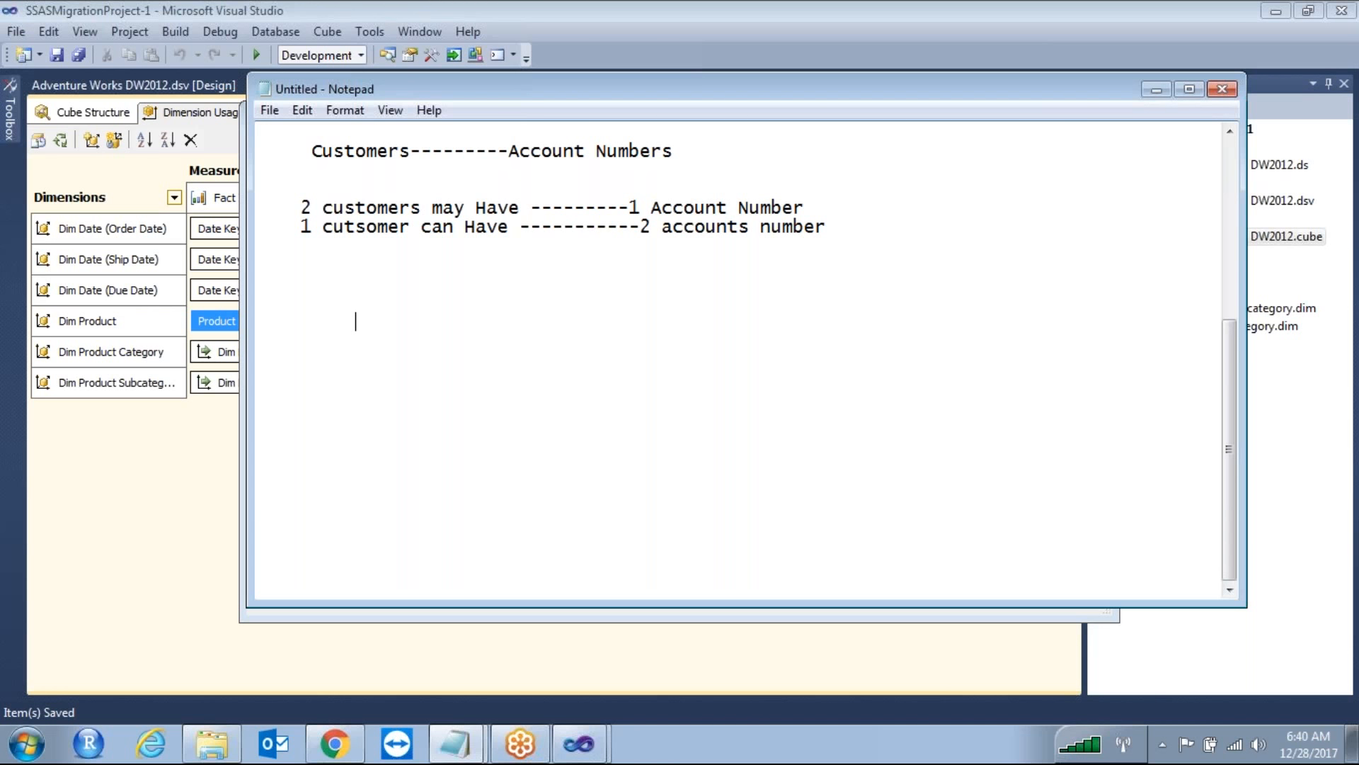
# Add an indented example line reading "1 Reson For birthDay", followed on the same line by a sample order number and the word "Order"
pyautogui.click(651, 321)
pyautogui.write('1 Order')
pyautogui.write('1 Reson')
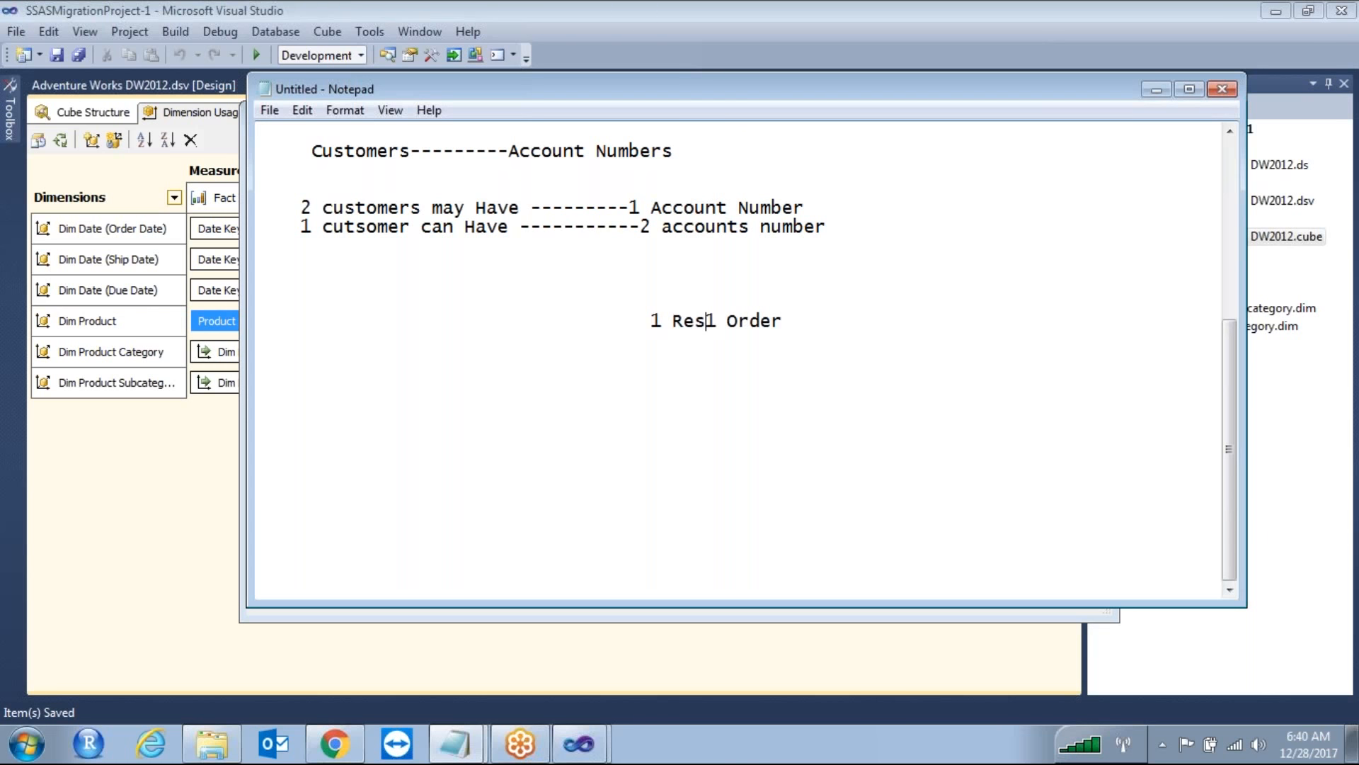
pyautogui.write(' For ')
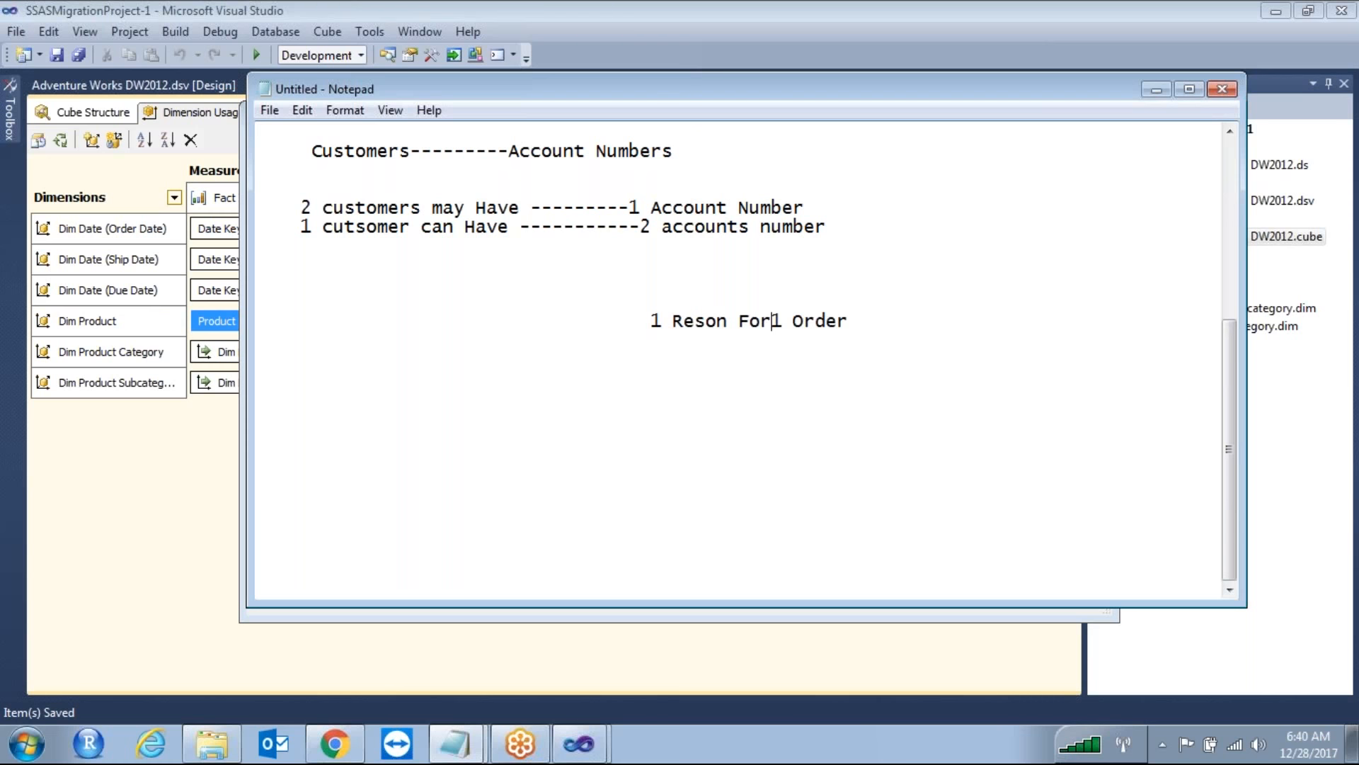
pyautogui.write('birth')
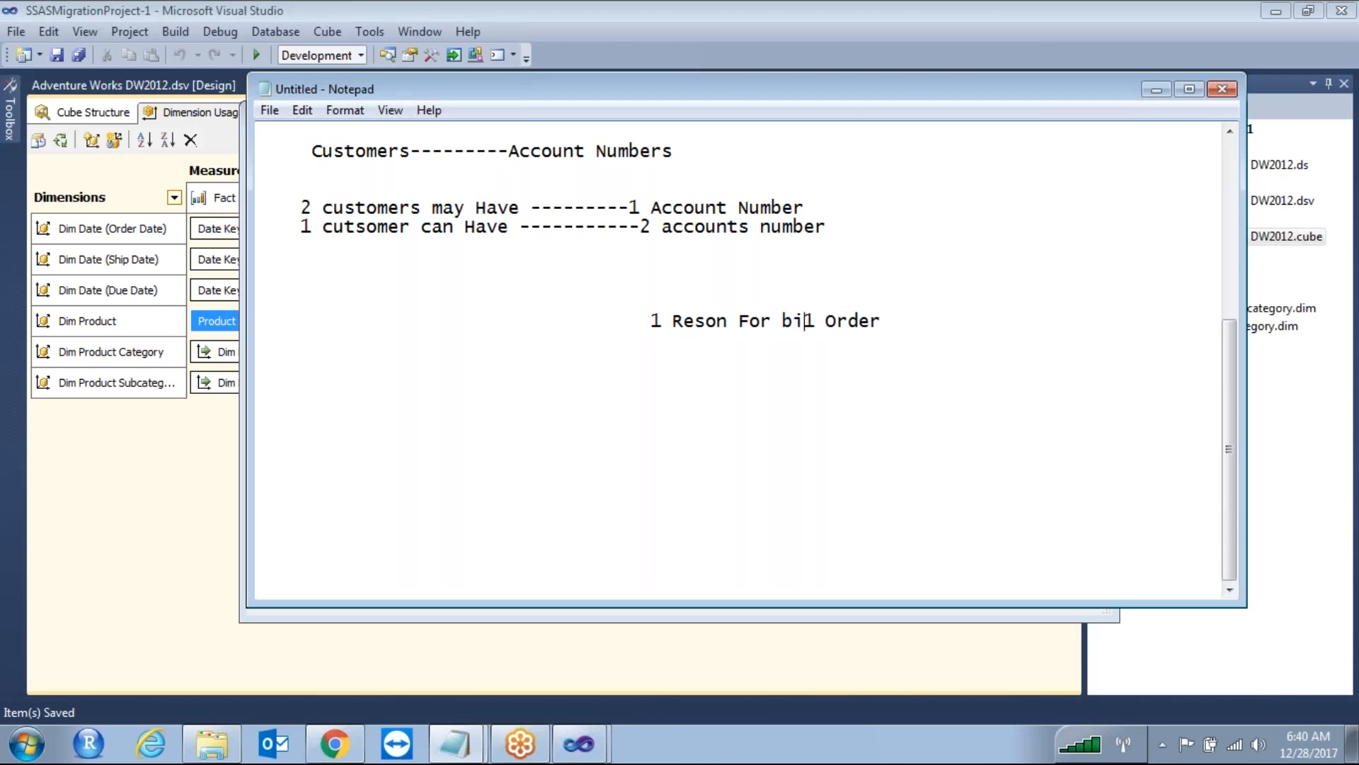
pyautogui.write('Day         ,,')
pyautogui.press('BackSpace')
pyautogui.press('BackSpace')
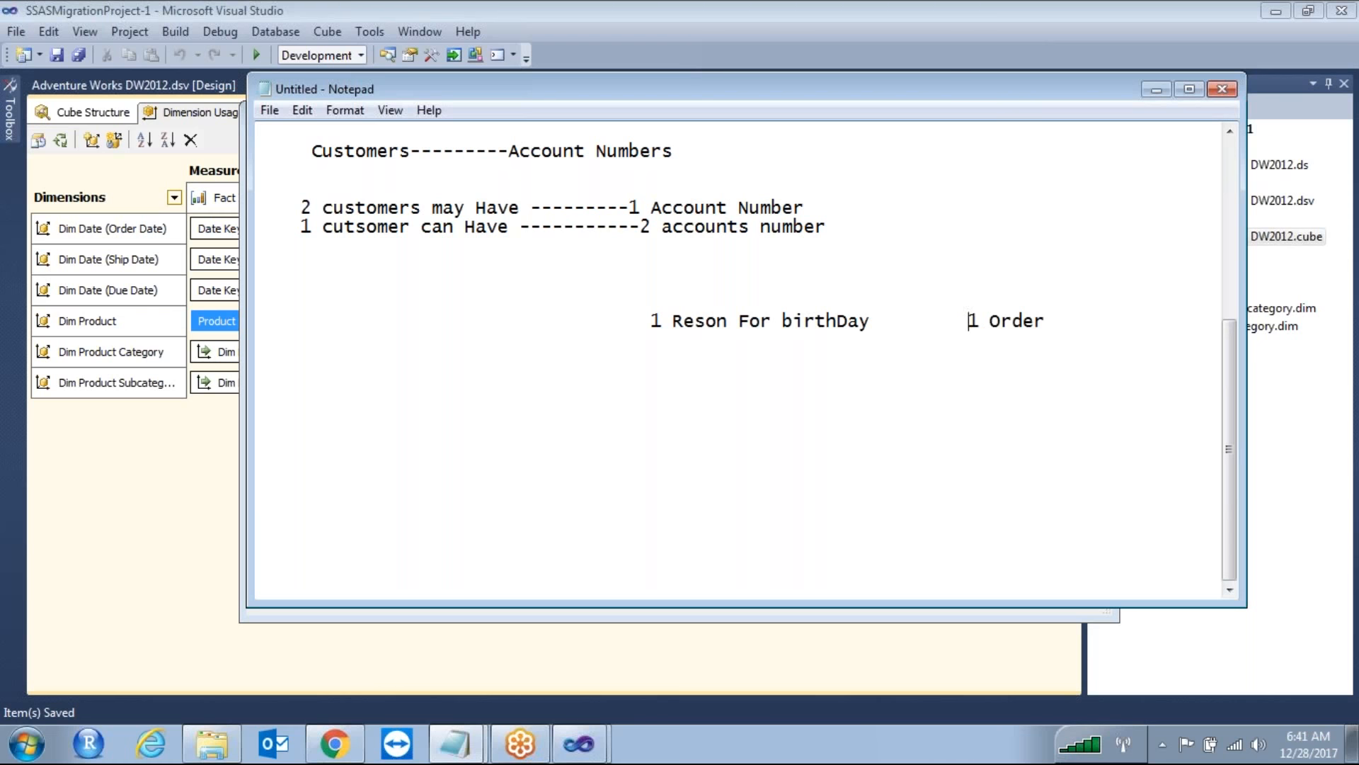
pyautogui.press('Delete')
pyautogui.write('00001')
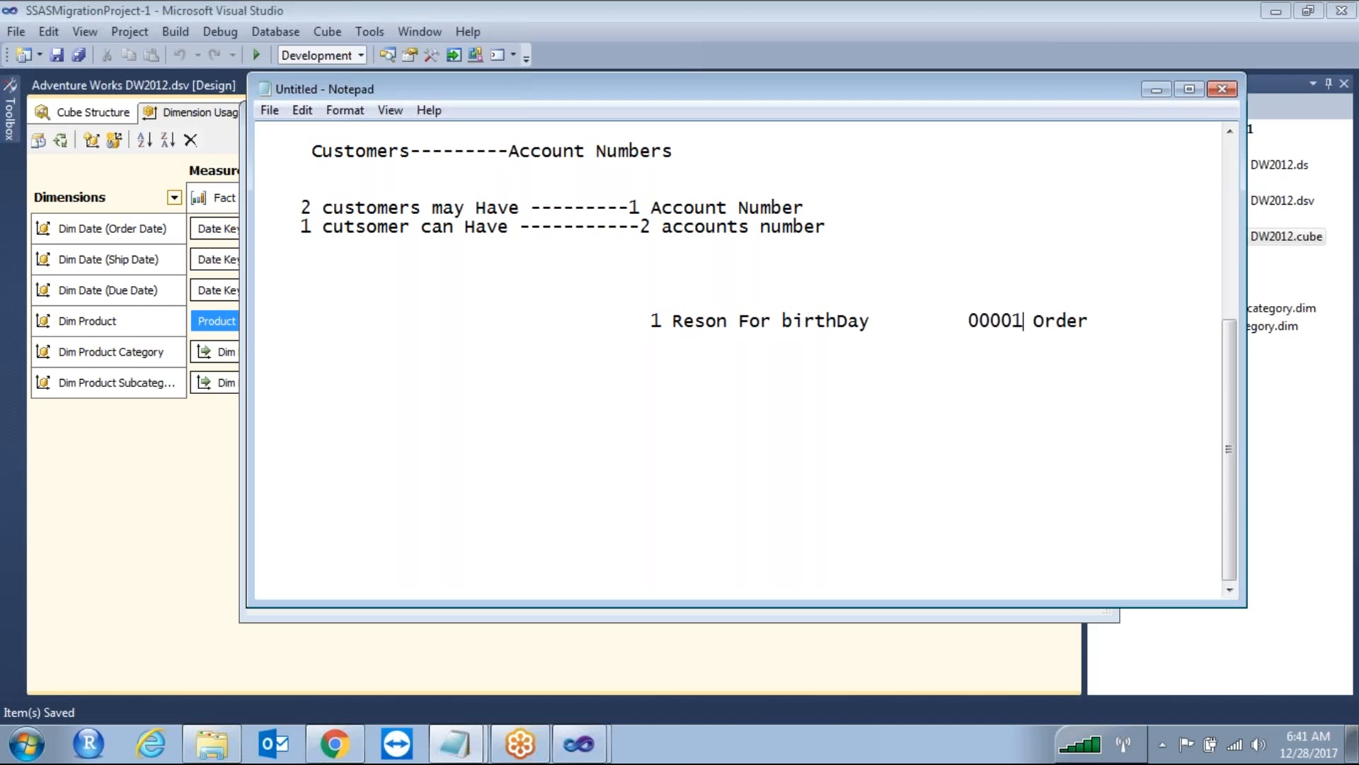
# Add the line "2 Becuase Occation" beneath the birthday reason, with a second sample order number aligned under the first
pyautogui.press('Down')
pyautogui.write('2 Becuase Occation')
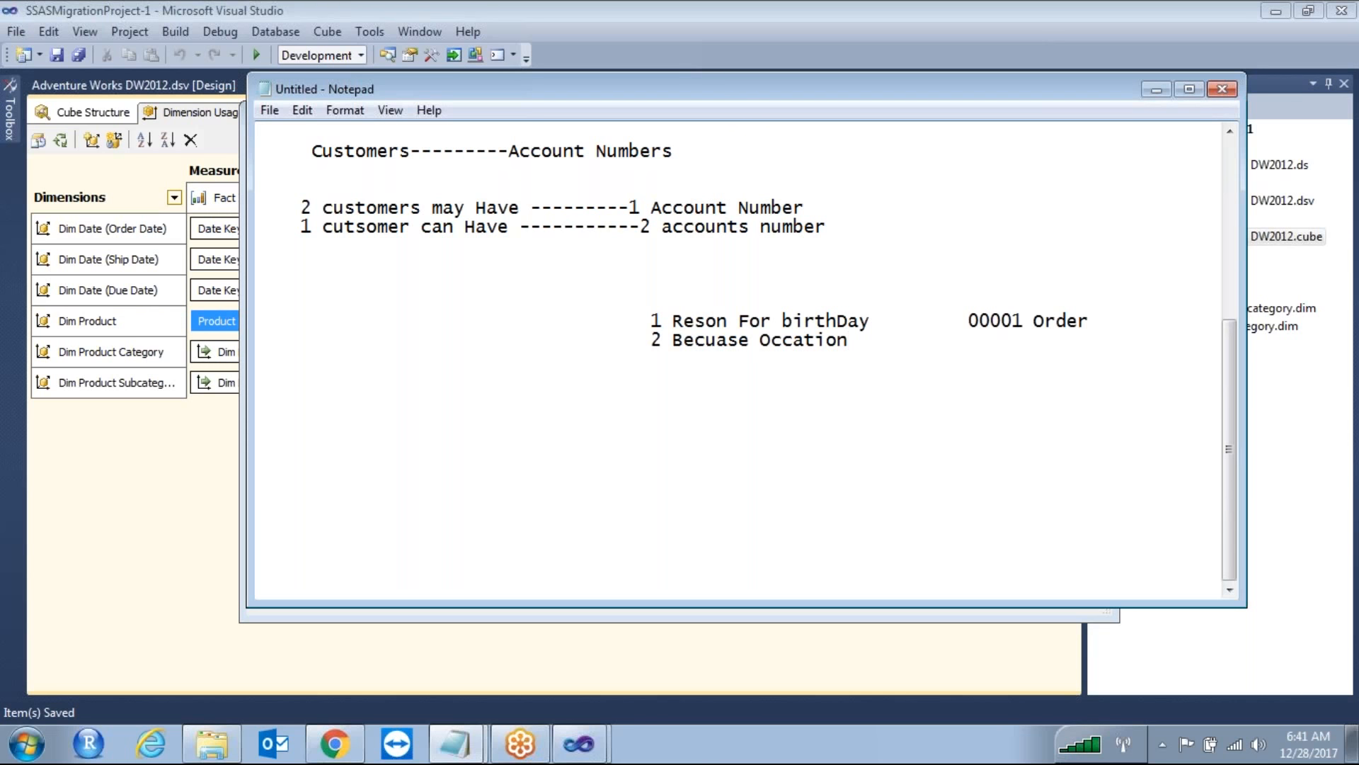
pyautogui.moveTo(968, 321); pyautogui.dragTo(1076, 327)
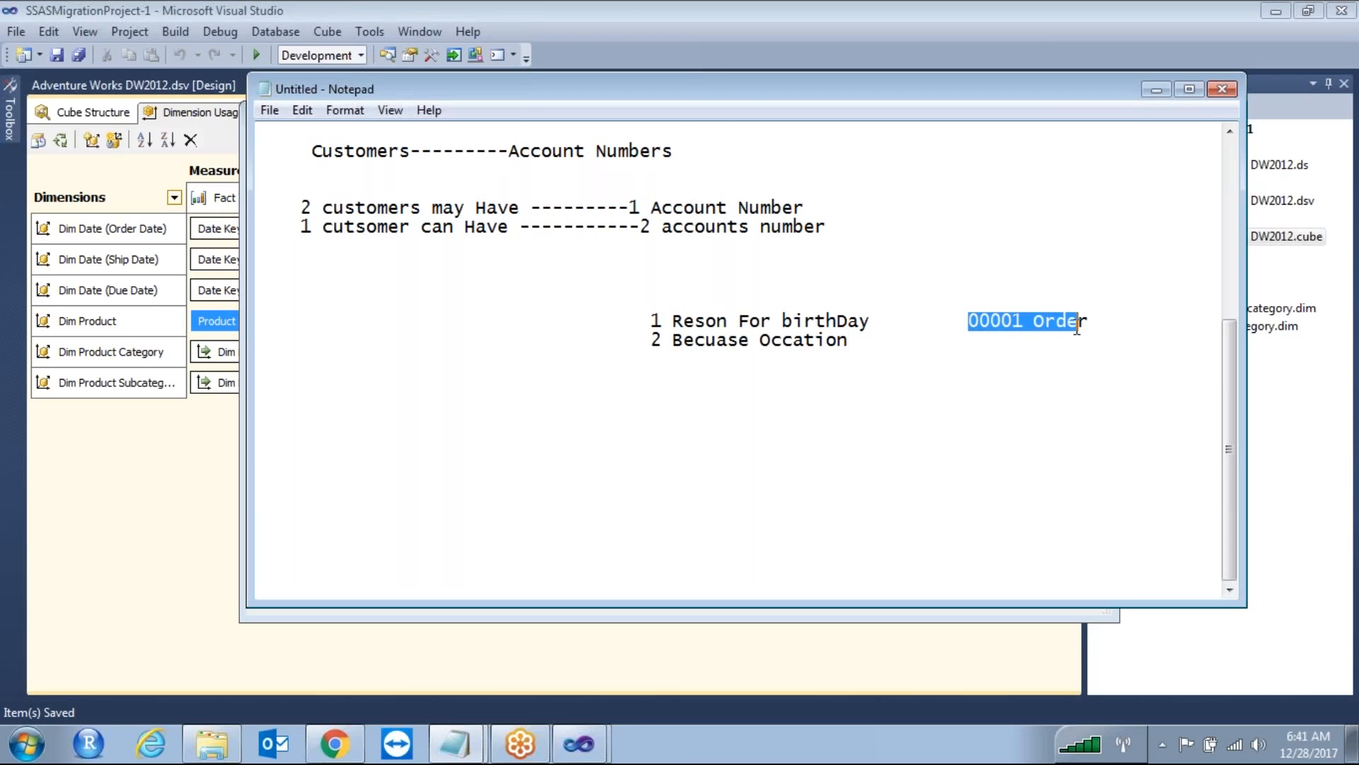
pyautogui.moveTo(651, 321); pyautogui.dragTo(859, 340)
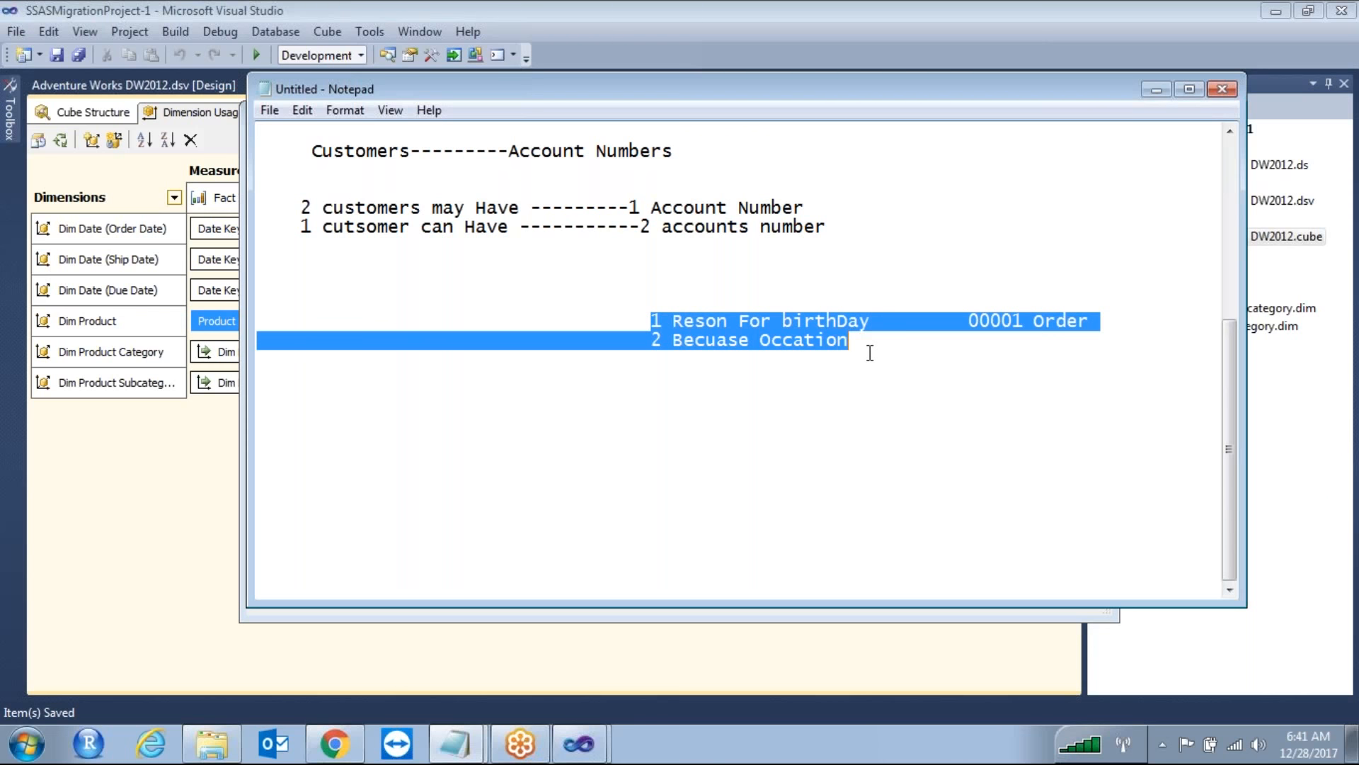
pyautogui.click(870, 353)
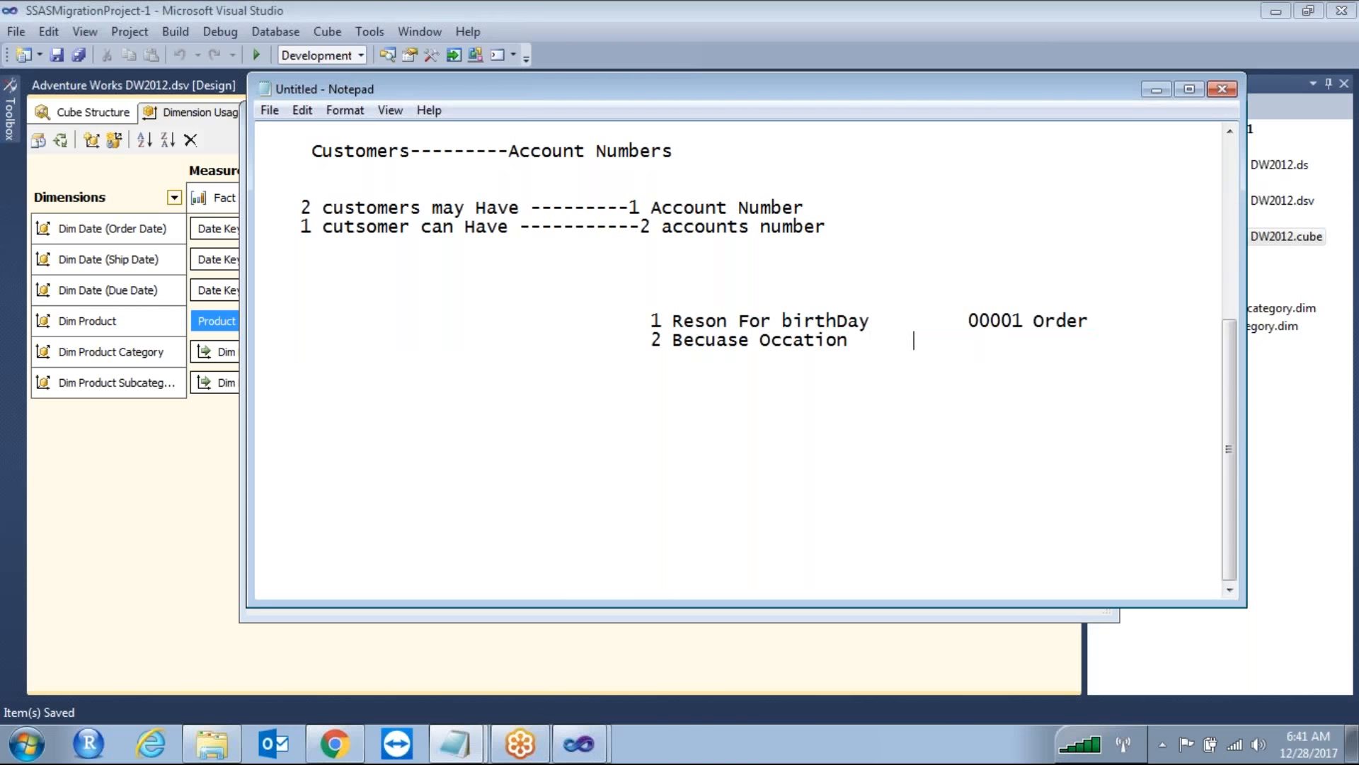
pyautogui.write('0002')
pyautogui.press('BackSpace')
pyautogui.moveTo(968, 341); pyautogui.dragTo(1034, 344)
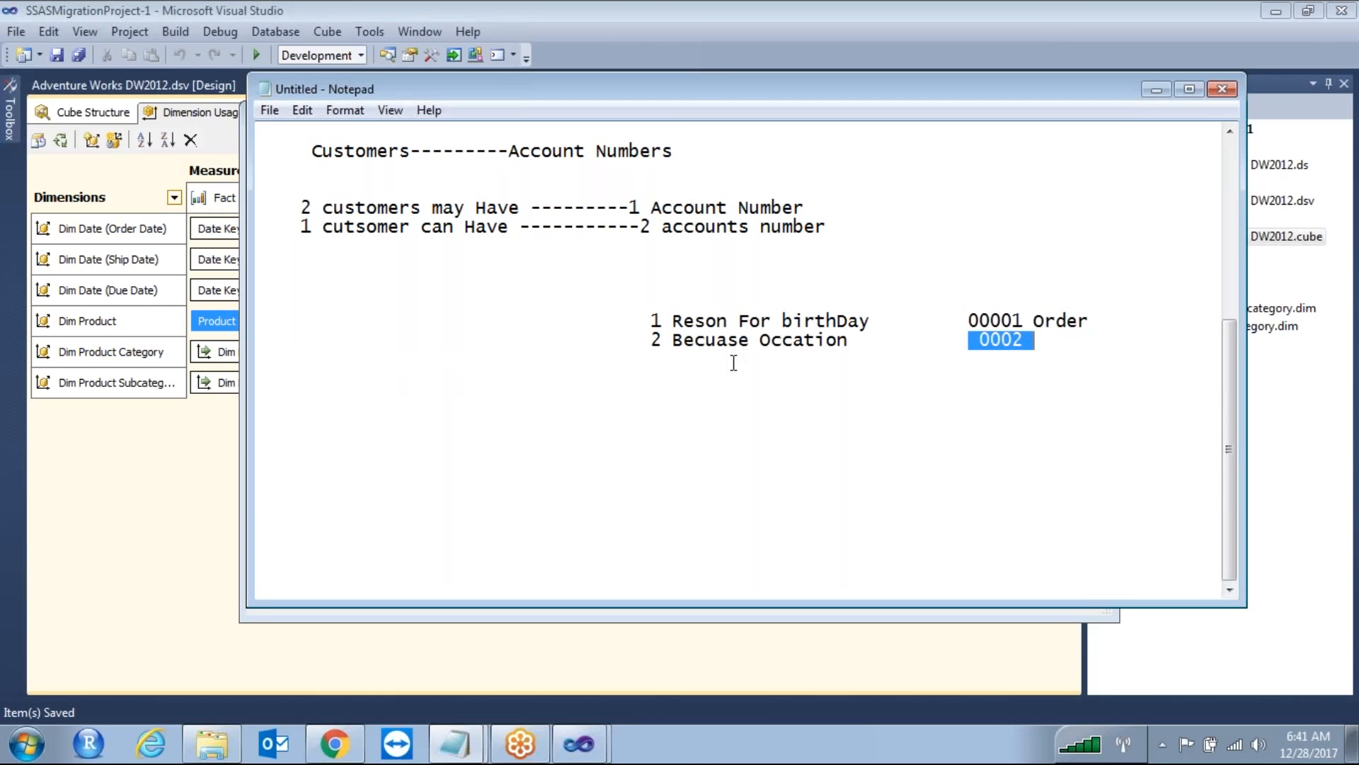
pyautogui.click(662, 365)
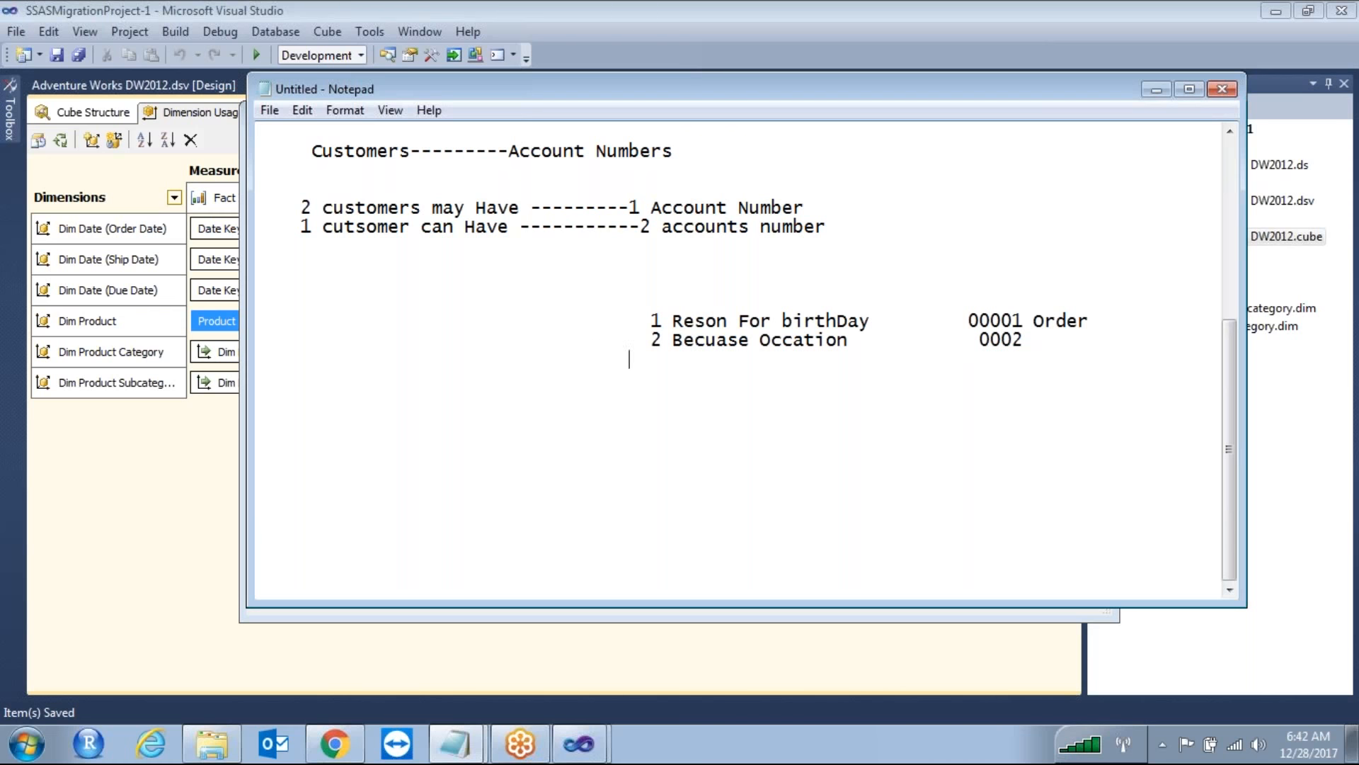
# Add the line "3 Marage" beneath the occasion reason, with a third sample order number aligned under the second
pyautogui.press('BackSpace')
pyautogui.write('3 Marage')
pyautogui.press('Tab')
pyautogui.press('Tab')
pyautogui.write('00')
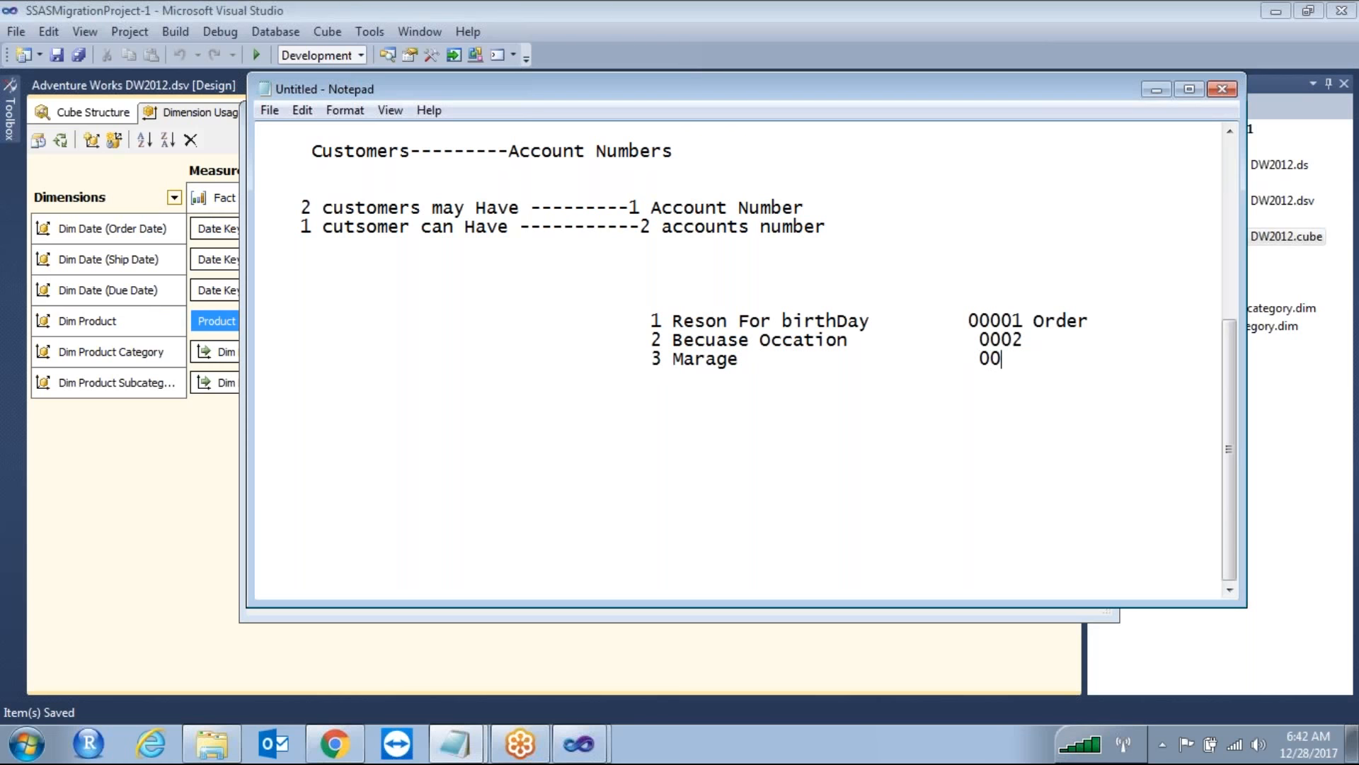
pyautogui.write('03')
# Label the second sample order number "Clothing" and the third "Shoes", then highlight the third reason
pyautogui.press('Up')
pyautogui.press('BackSpace')
pyautogui.write('Clothing')
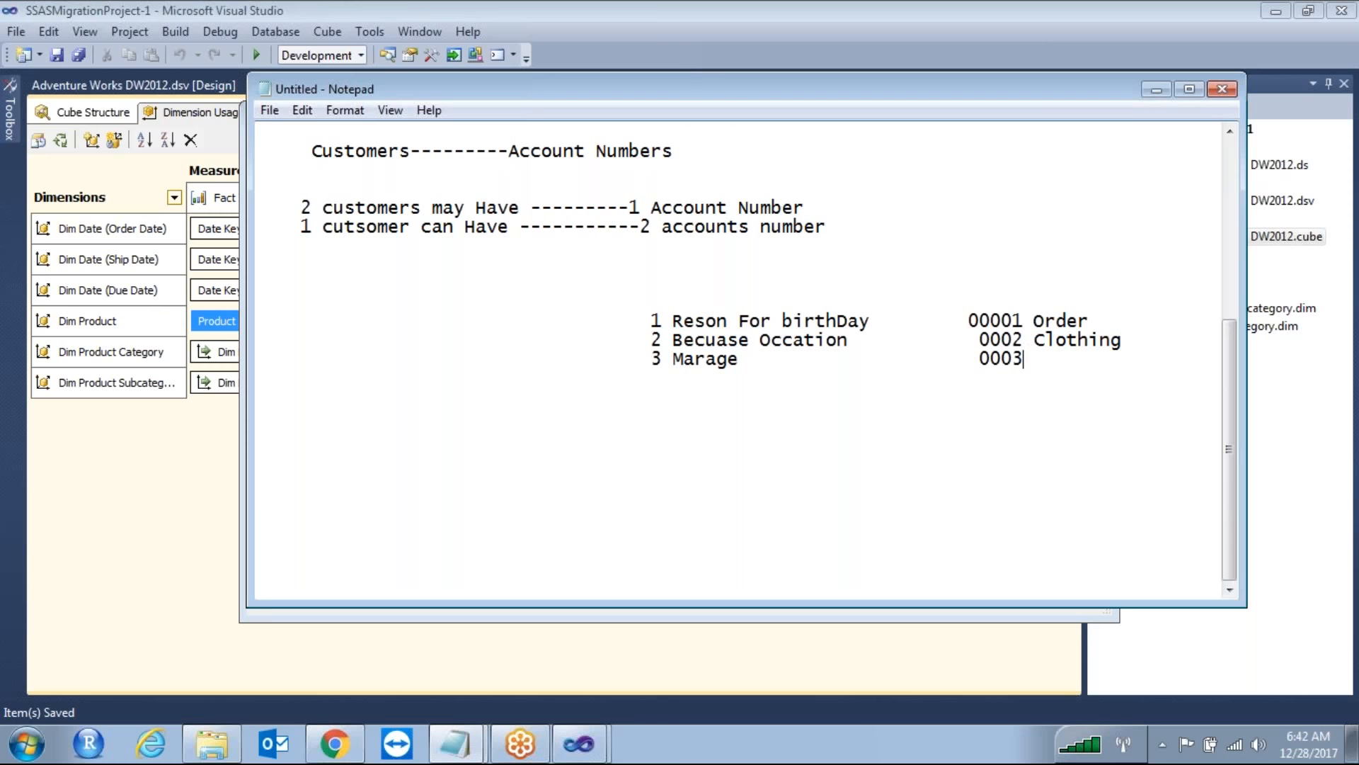
pyautogui.press('BackSpace')
pyautogui.write('Shoes')
pyautogui.moveTo(979, 340); pyautogui.dragTo(1090, 363)
pyautogui.click(788, 382)
pyautogui.moveTo(649, 358); pyautogui.dragTo(761, 361)
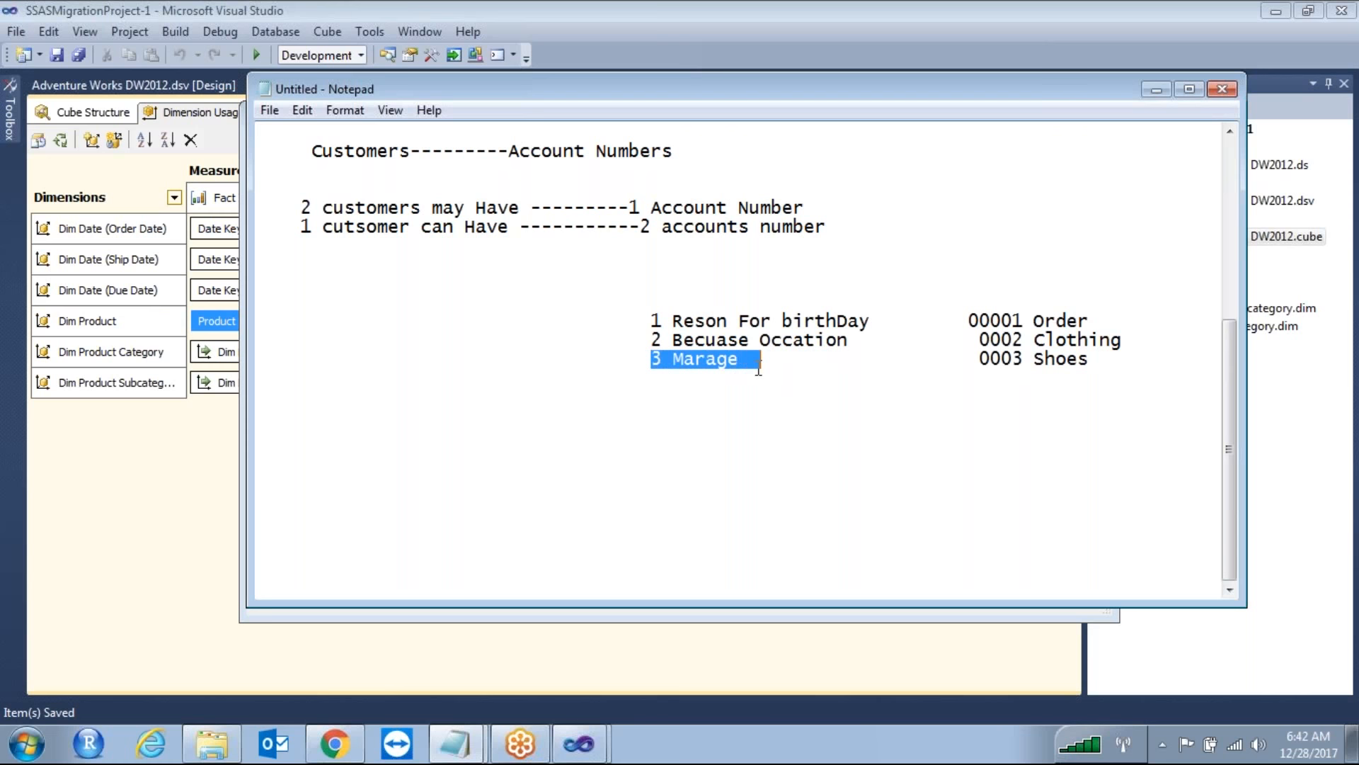
# Draw freehand lines over the note connecting the birthday, occasion and marriage reasons to the sample orders
pyautogui.click(1000, 59)
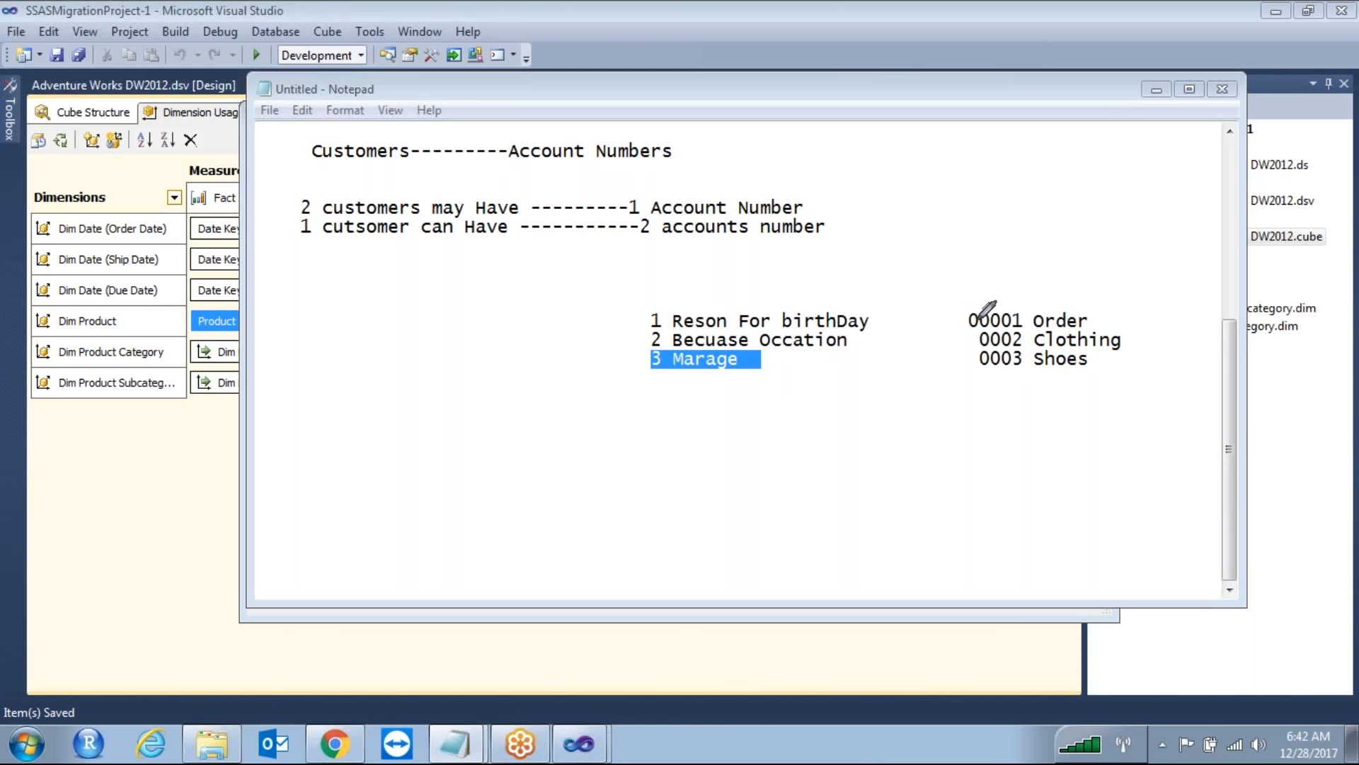
pyautogui.moveTo(974, 319); pyautogui.dragTo(869, 315)
pyautogui.moveTo(972, 322); pyautogui.dragTo(846, 338)
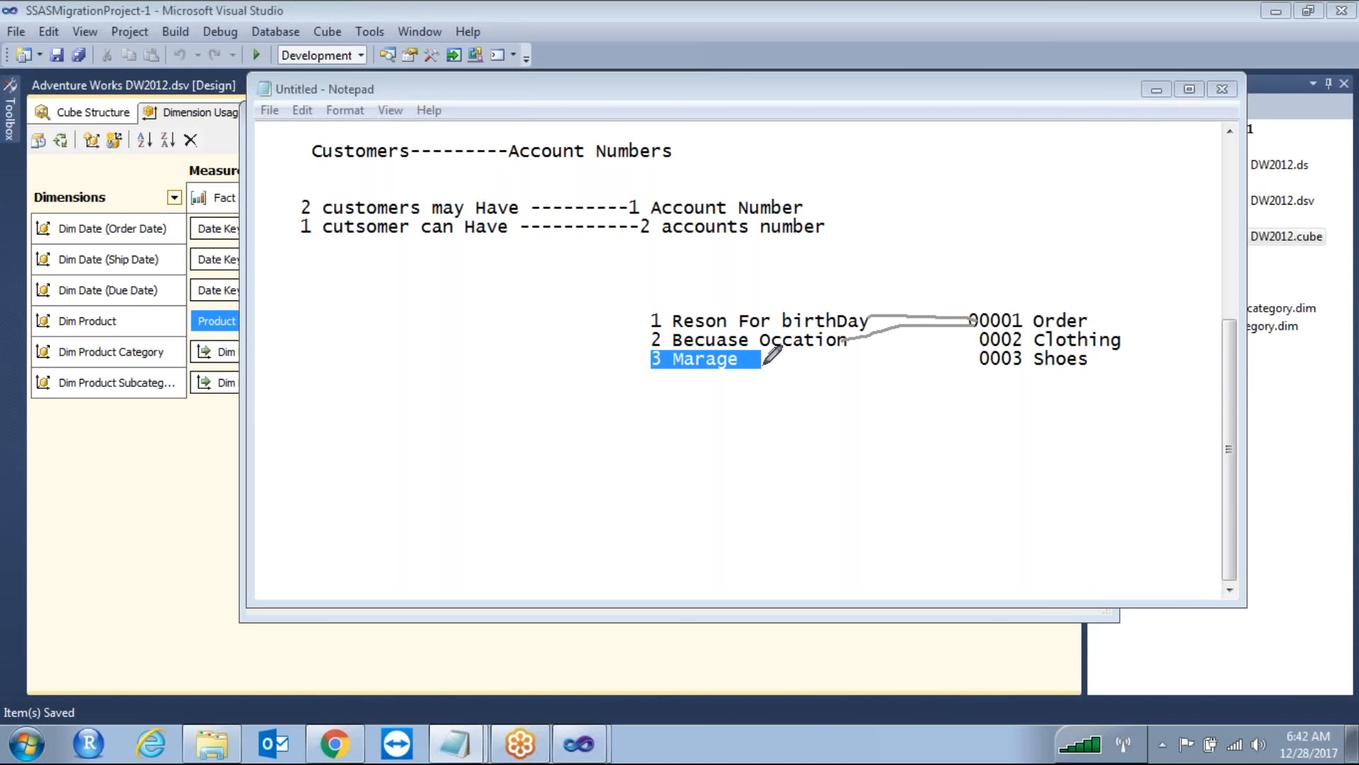
pyautogui.moveTo(765, 363); pyautogui.dragTo(974, 322)
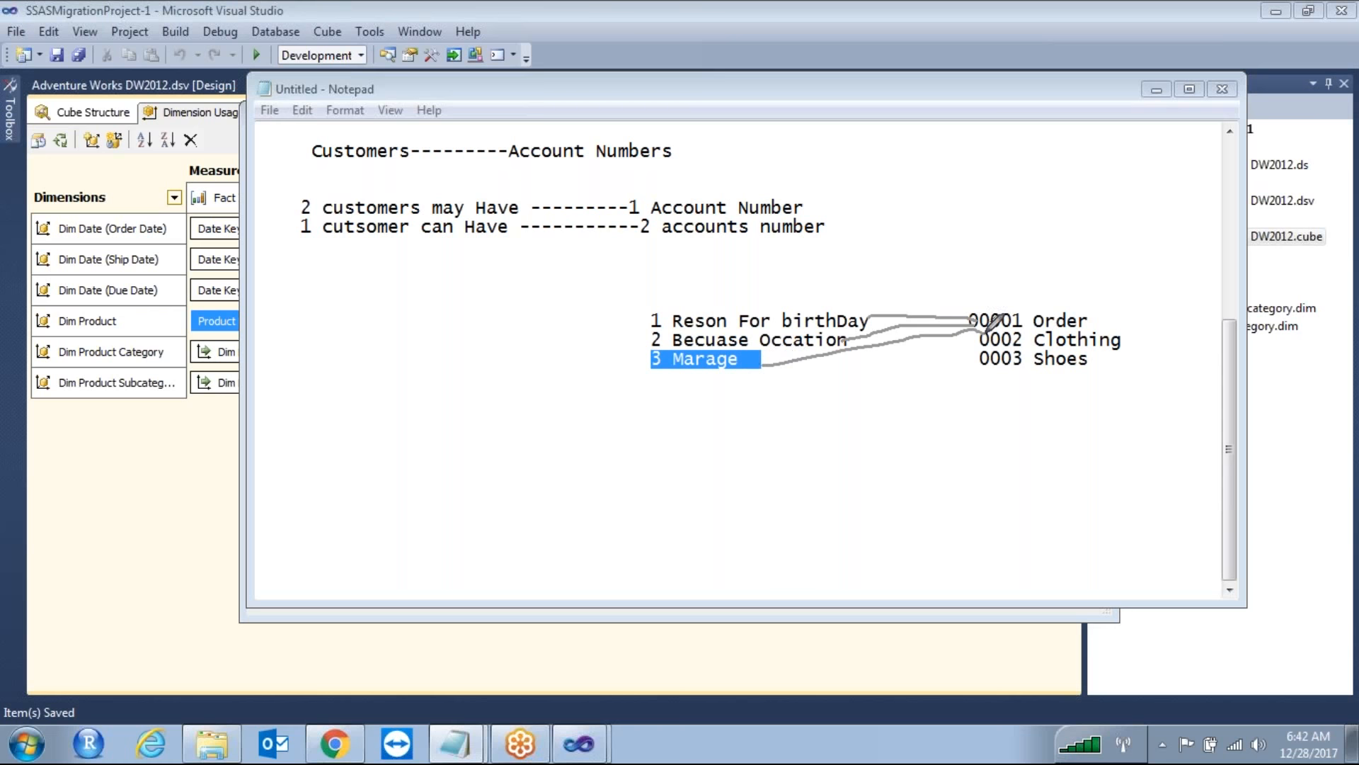
pyautogui.moveTo(767, 361)
pyautogui.mouseDown()
pyautogui.moveTo(959, 364)
pyautogui.moveTo(983, 351)
pyautogui.mouseUp()
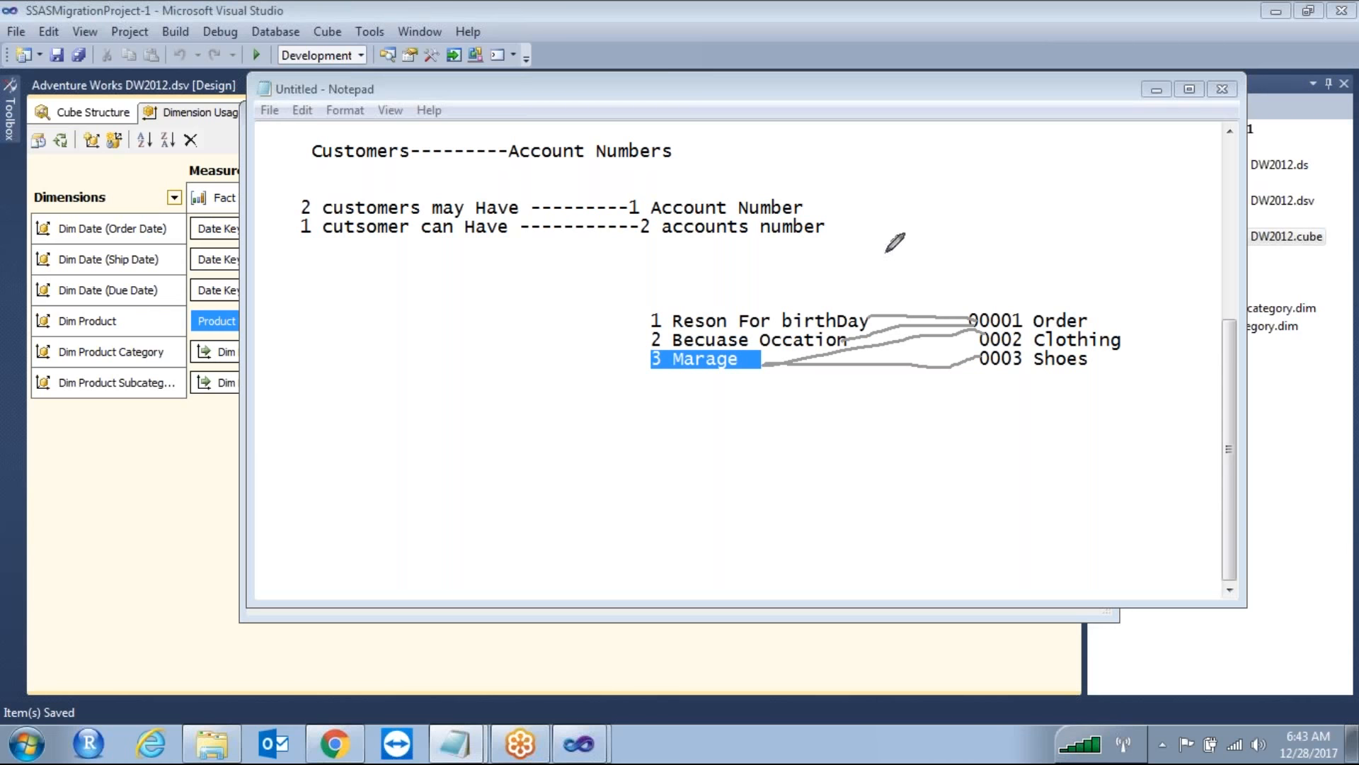
# Circle the whole reasons-and-orders example freehand and retrace two of the connecting lines
pyautogui.moveTo(791, 257); pyautogui.dragTo(555, 450)
pyautogui.moveTo(753, 478)
pyautogui.mouseDown()
pyautogui.moveTo(1274, 283)
pyautogui.moveTo(807, 244)
pyautogui.moveTo(778, 260)
pyautogui.mouseUp()
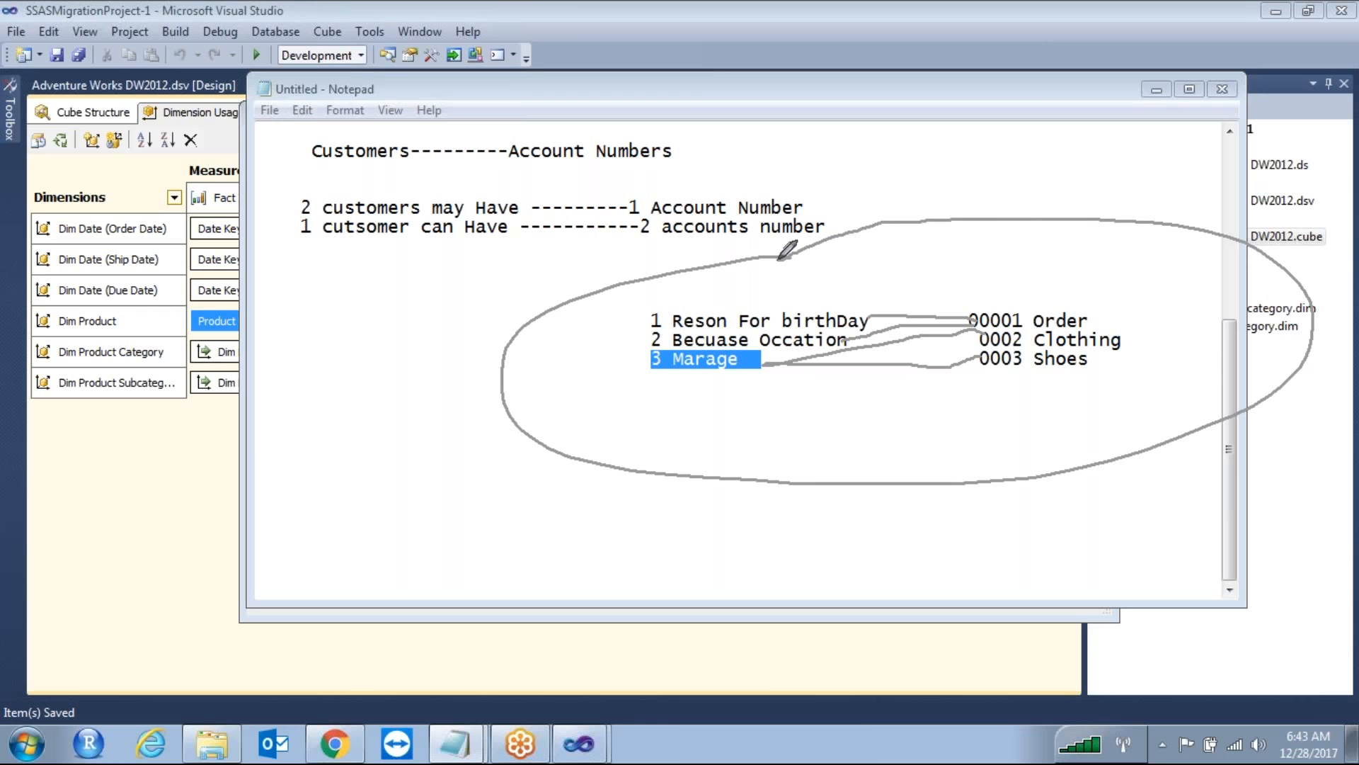
pyautogui.moveTo(855, 317); pyautogui.dragTo(952, 319)
pyautogui.moveTo(777, 369); pyautogui.dragTo(928, 330)
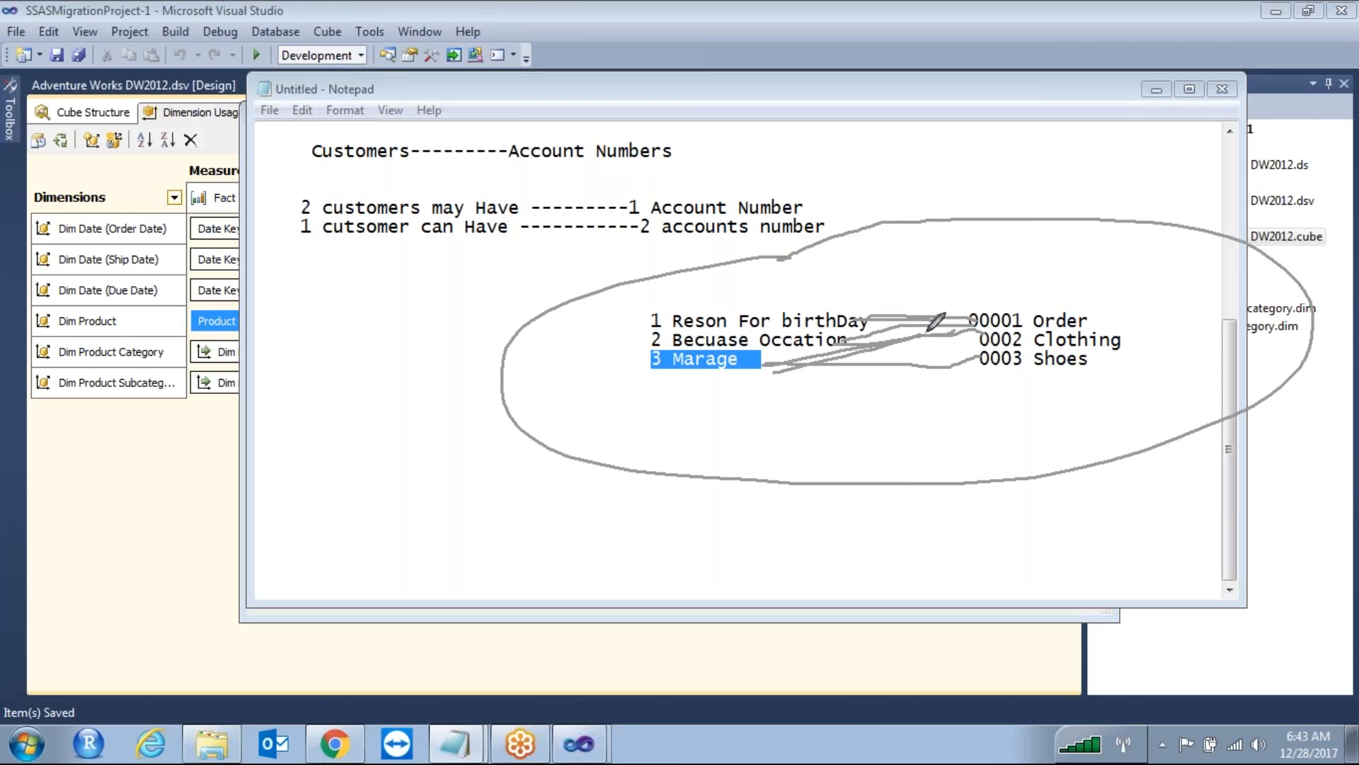
# Sketch a tall narrow box between the reasons and the orders, with small marks inside its upper part, to illustrate a bridge table
pyautogui.moveTo(879, 282)
pyautogui.mouseDown()
pyautogui.moveTo(878, 375)
pyautogui.moveTo(915, 435)
pyautogui.moveTo(931, 425)
pyautogui.moveTo(933, 283)
pyautogui.moveTo(879, 285)
pyautogui.mouseUp()
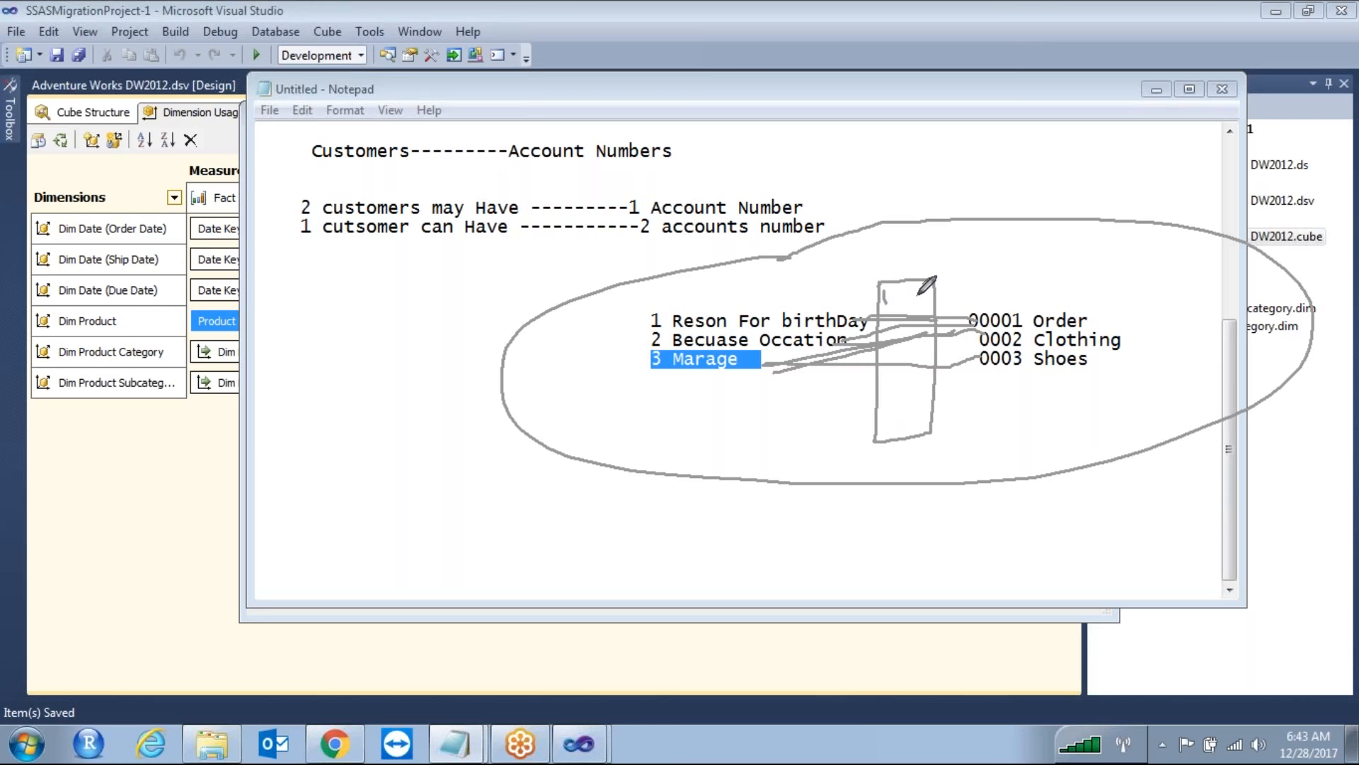
pyautogui.moveTo(918, 289); pyautogui.dragTo(921, 291)
pyautogui.moveTo(880, 305); pyautogui.dragTo(914, 316)
pyautogui.moveTo(920, 298); pyautogui.dragTo(921, 315)
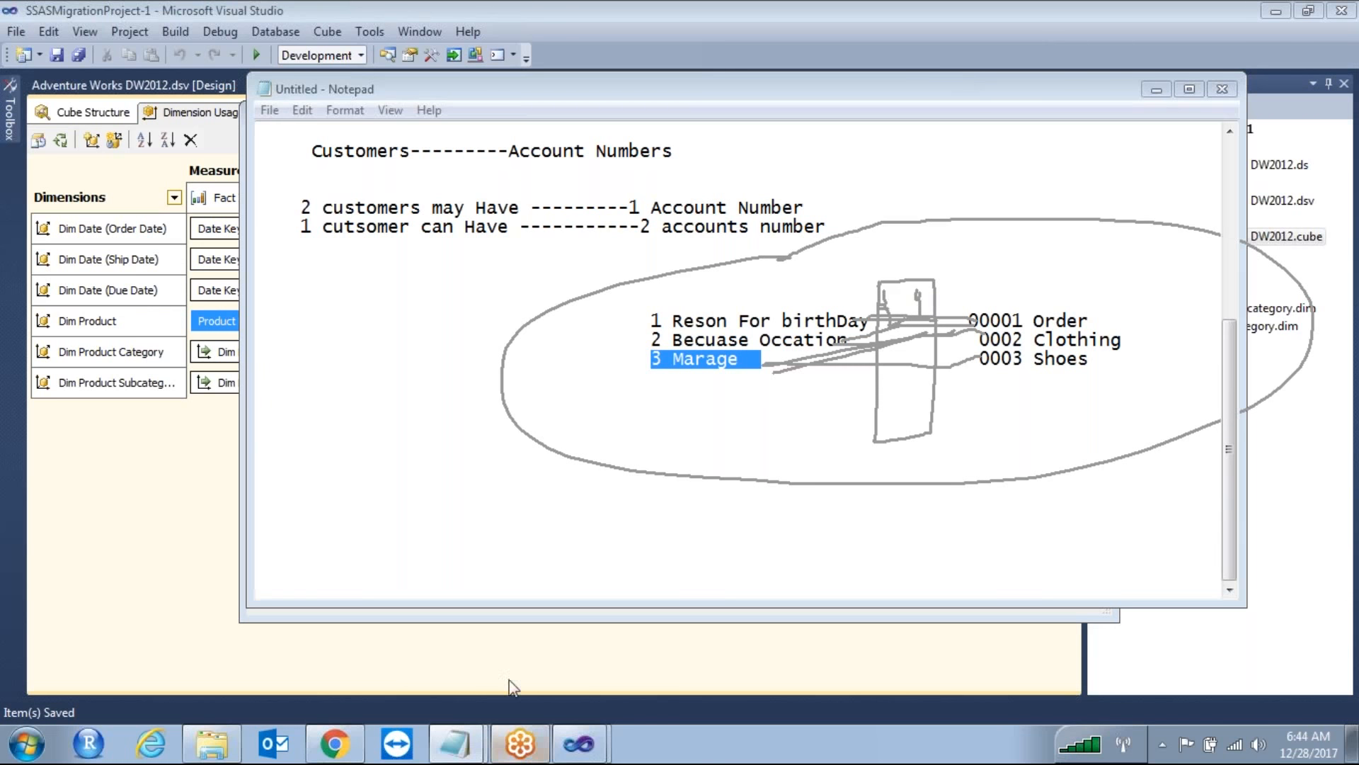
# Launch SQL Server Management Studio and dismiss the Define Relationship dialog without changing the Dim Product relationship
pyautogui.click(27, 743)
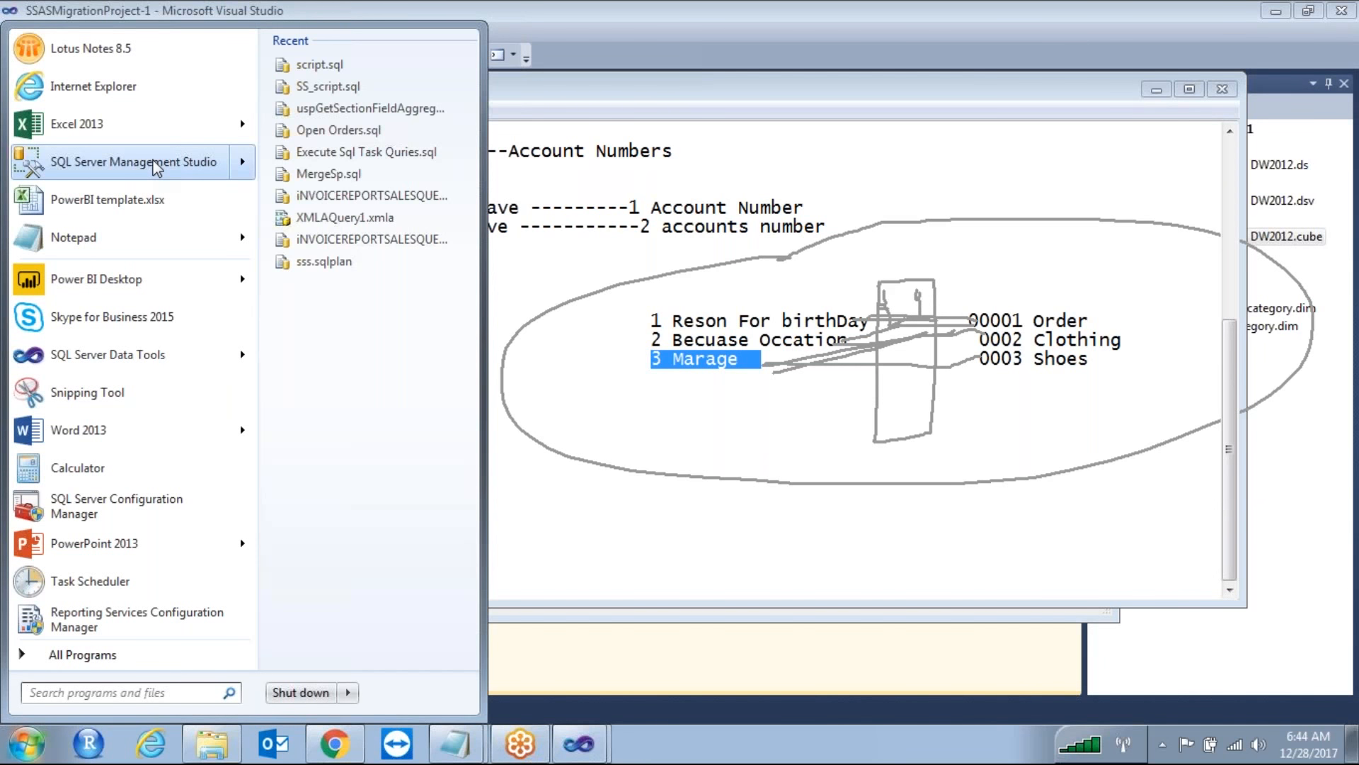
pyautogui.click(418, 220)
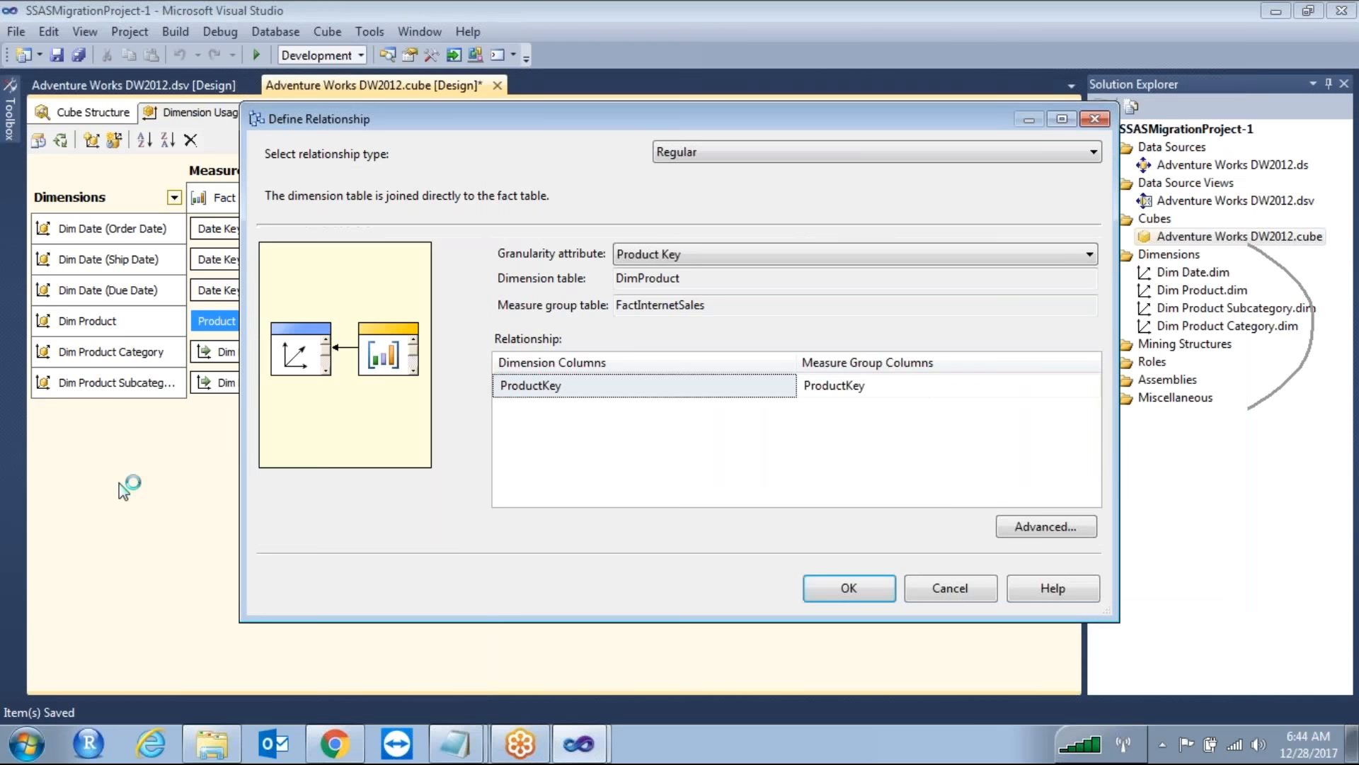
pyautogui.click(956, 589)
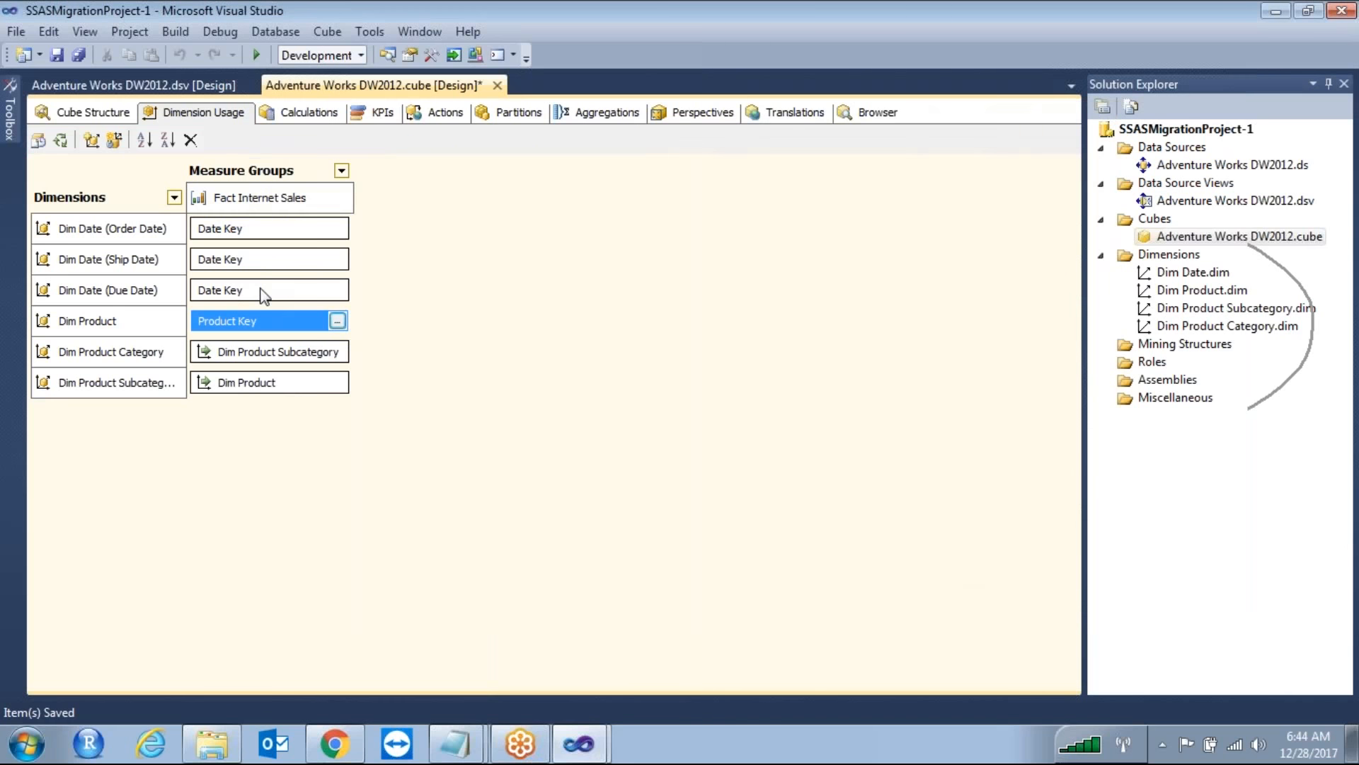
# Open the Adventure Works DW2012 data source view, start adding tables, and filter the available objects by "reason"
pyautogui.doubleClick(1212, 203)
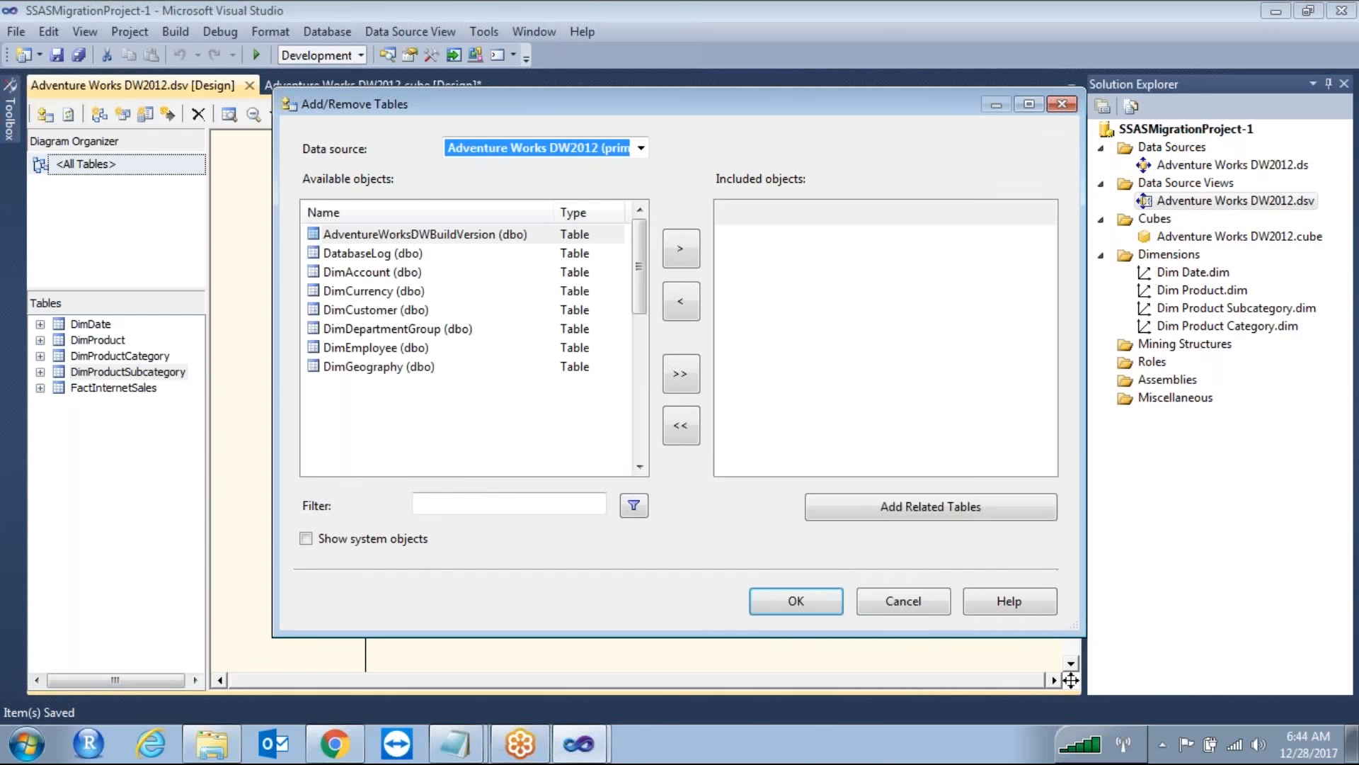
pyautogui.click(461, 501)
pyautogui.write('dimreason')
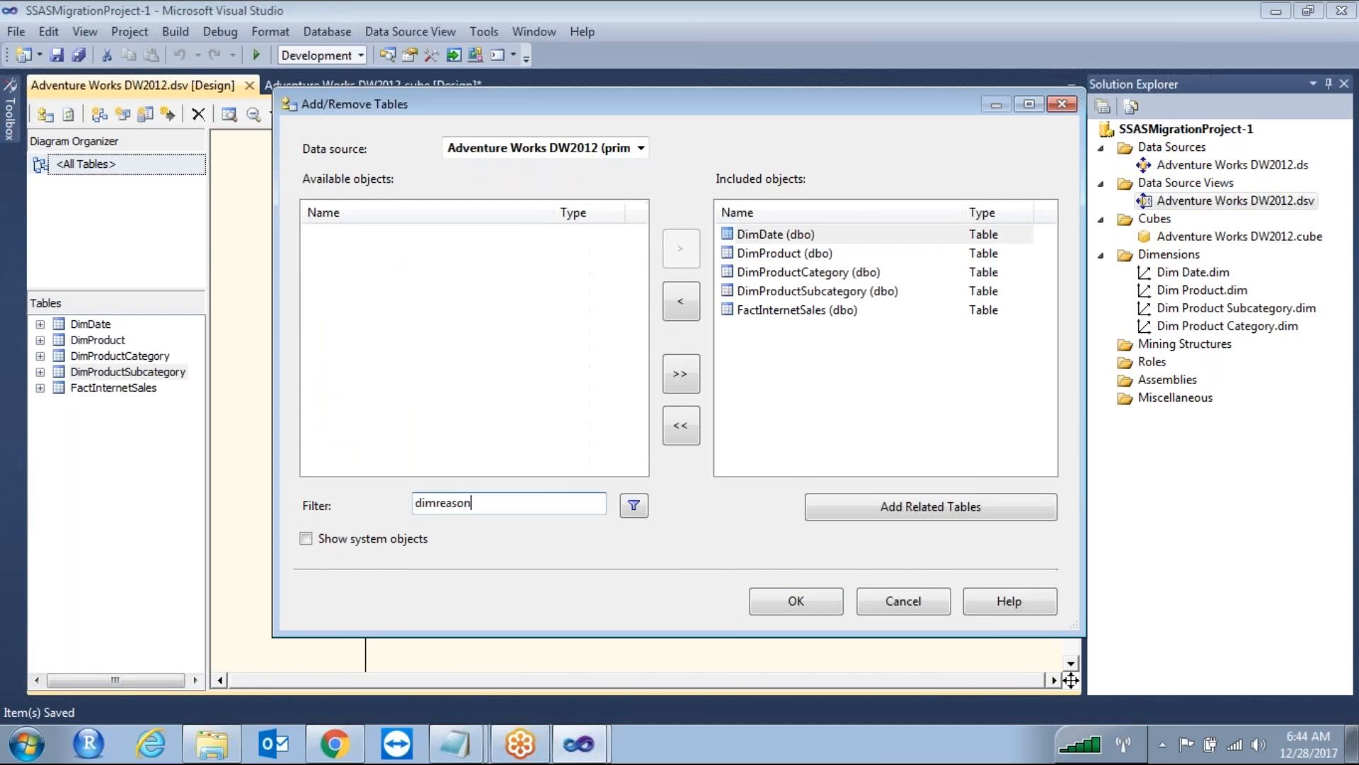
pyautogui.press('BackSpace')
pyautogui.press('BackSpace')
pyautogui.press('BackSpace')
pyautogui.press('BackSpace')
pyautogui.press('BackSpace')
pyautogui.press('BackSpace')
pyautogui.press('BackSpace')
pyautogui.press('BackSpace')
pyautogui.press('BackSpace')
pyautogui.write('reason')
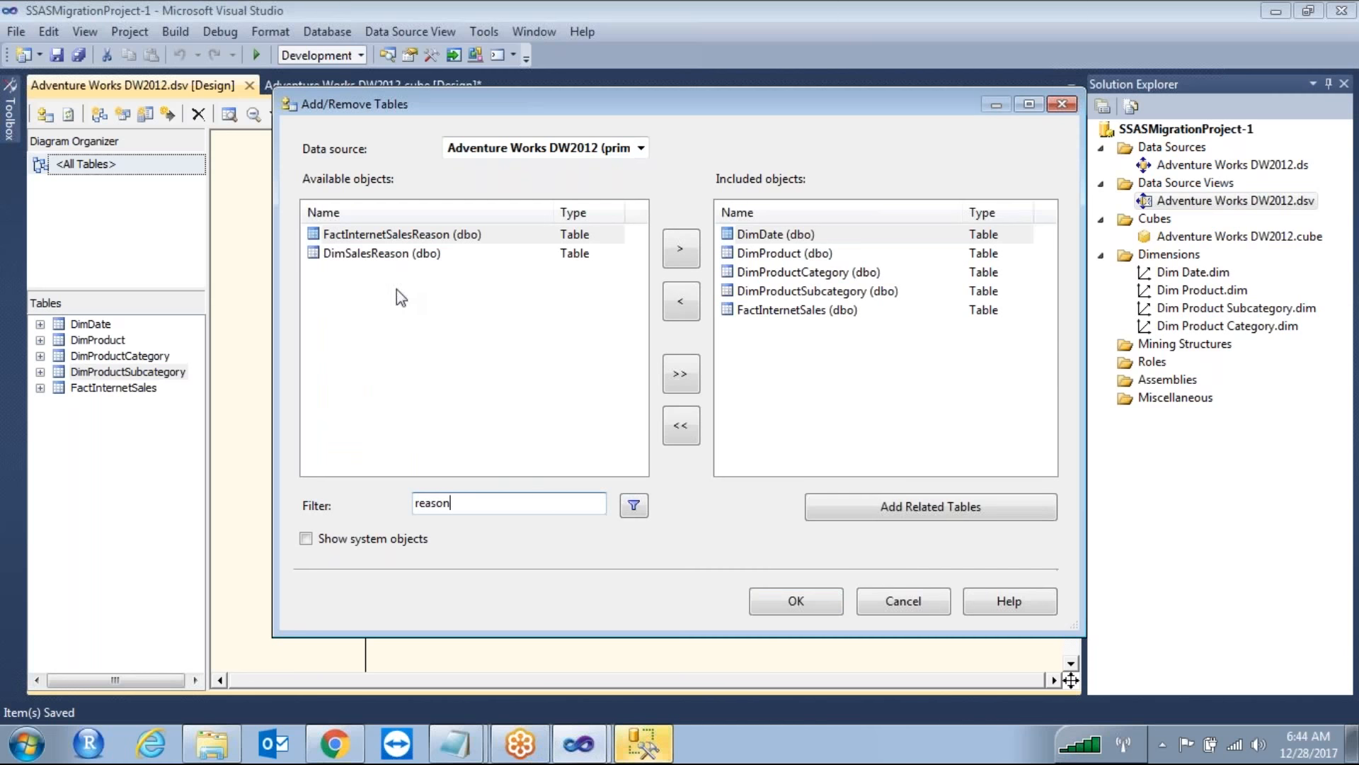
# Add the DimSalesReason and FactInternetSalesReason tables to the data source view
pyautogui.click(365, 255)
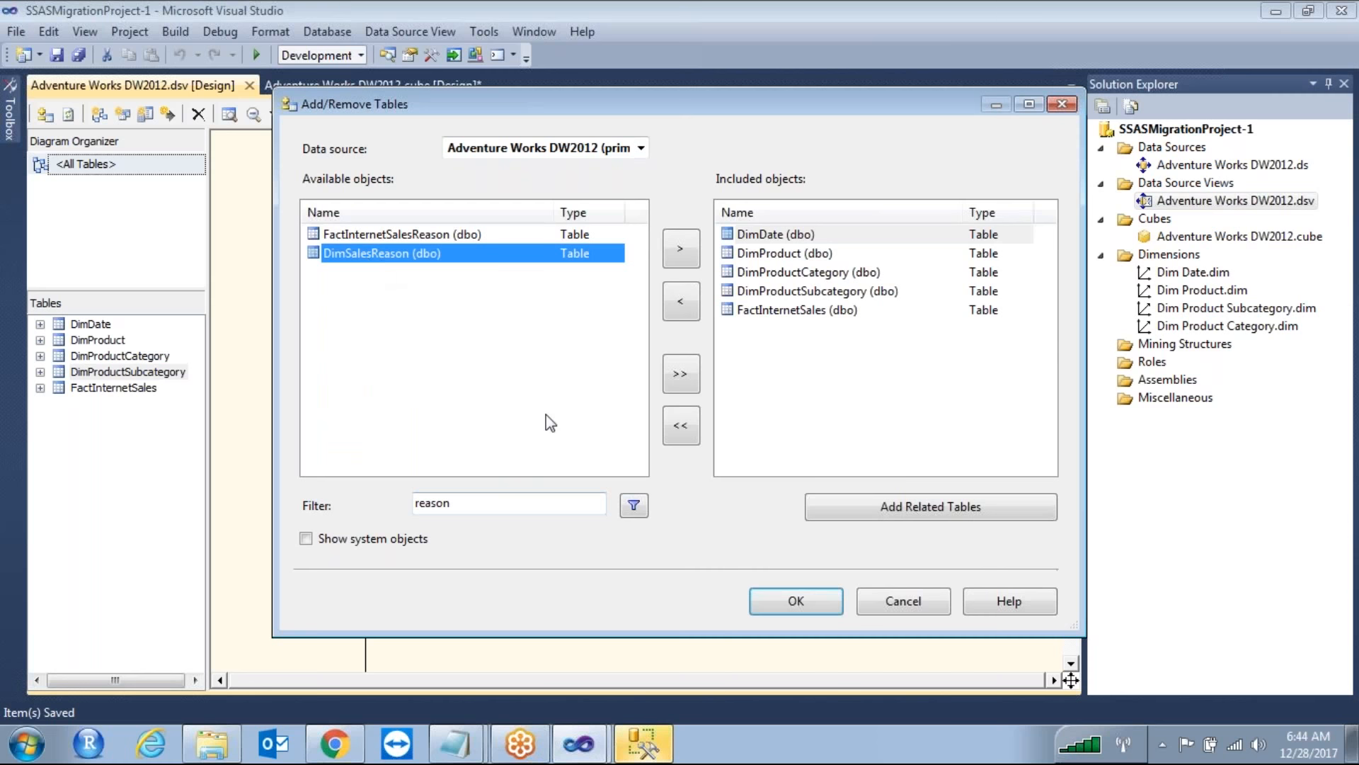
pyautogui.click(682, 249)
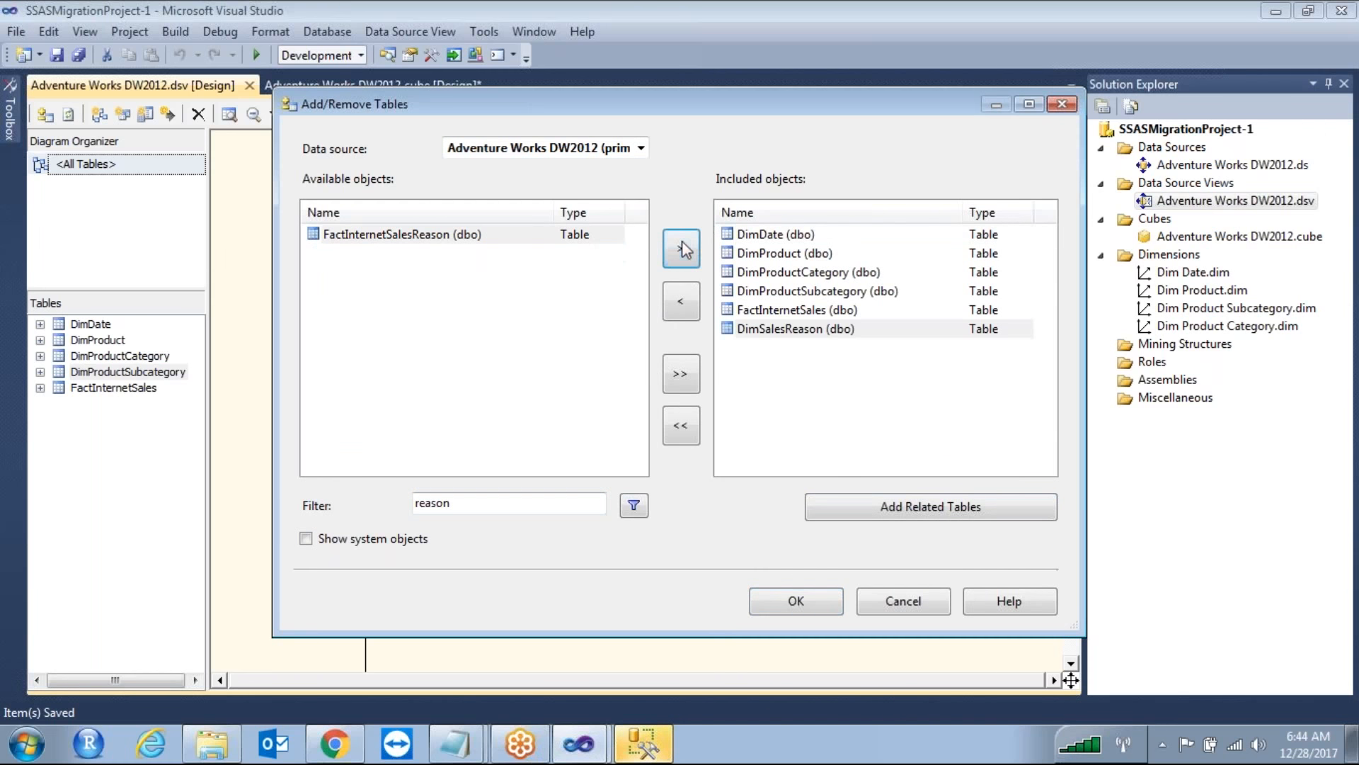
pyautogui.click(367, 235)
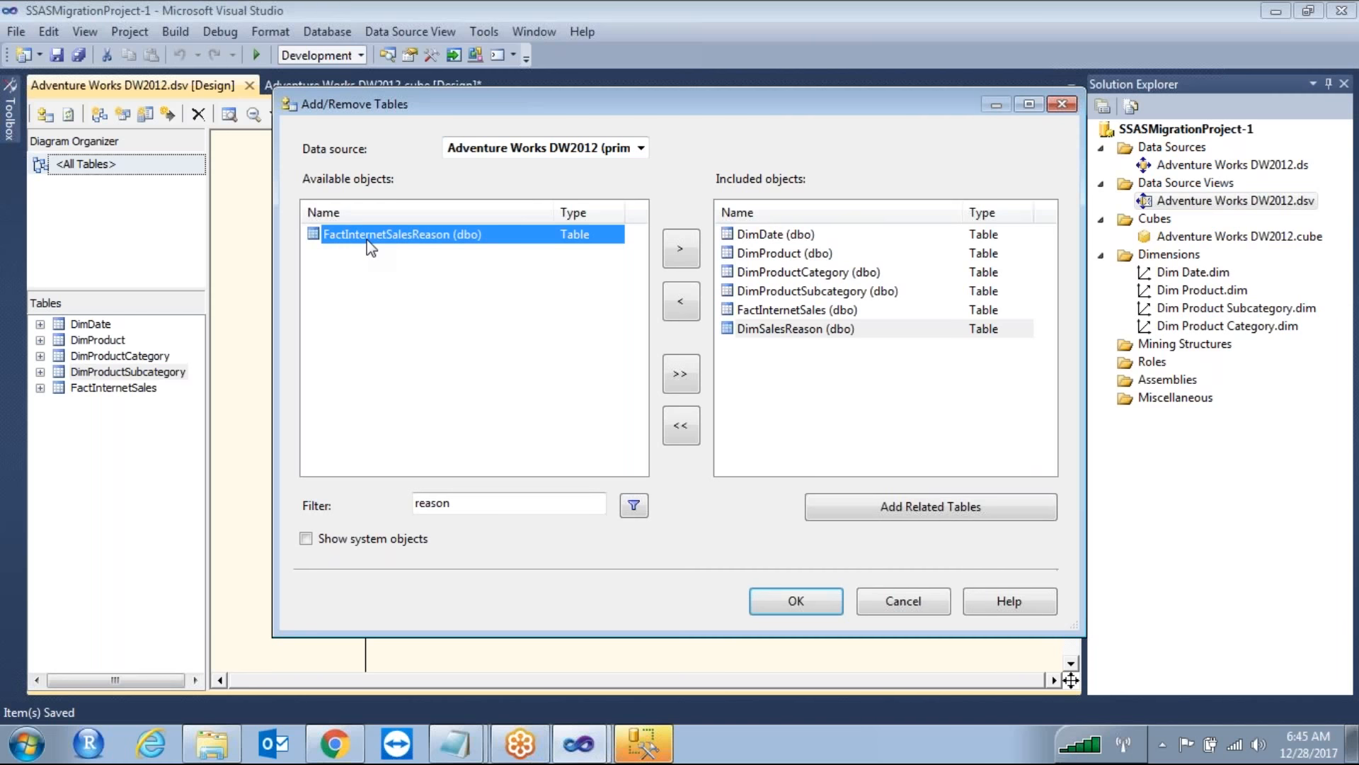
pyautogui.click(679, 247)
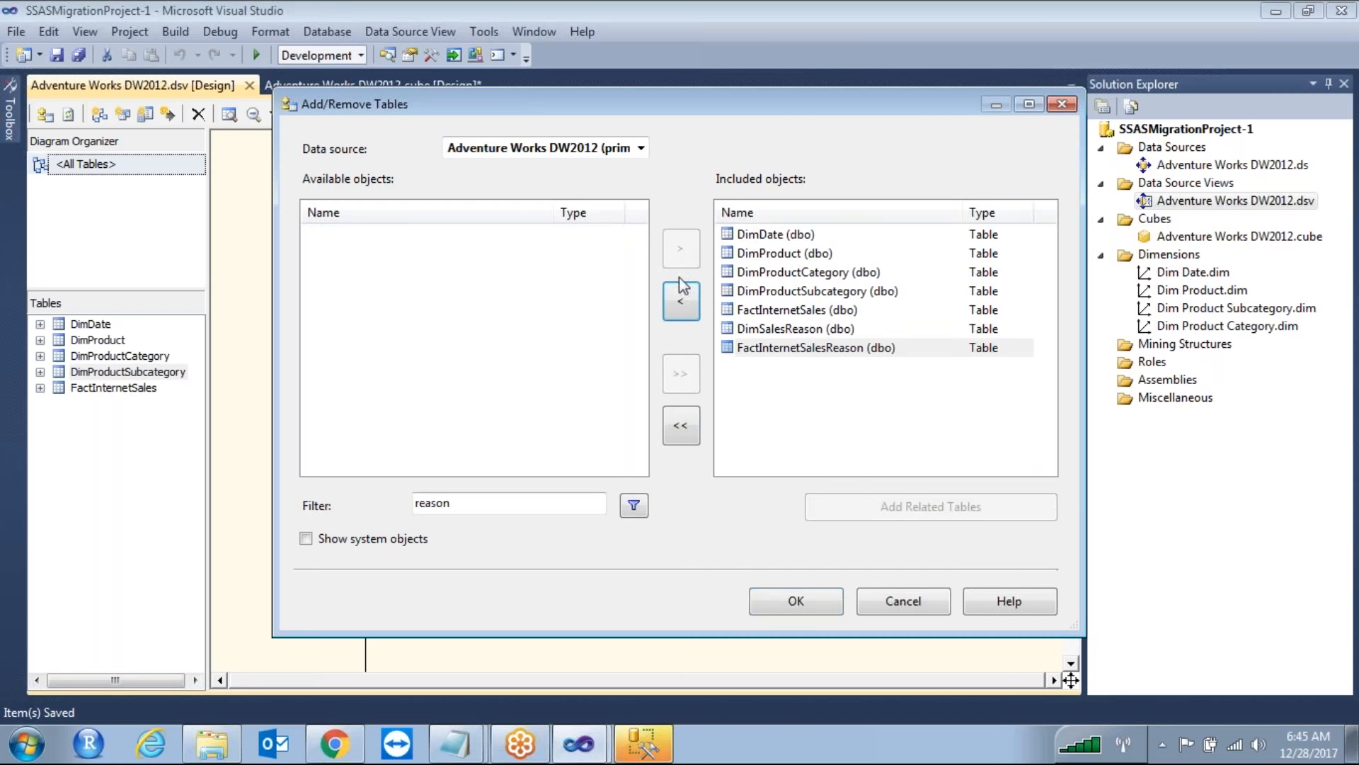
pyautogui.click(796, 601)
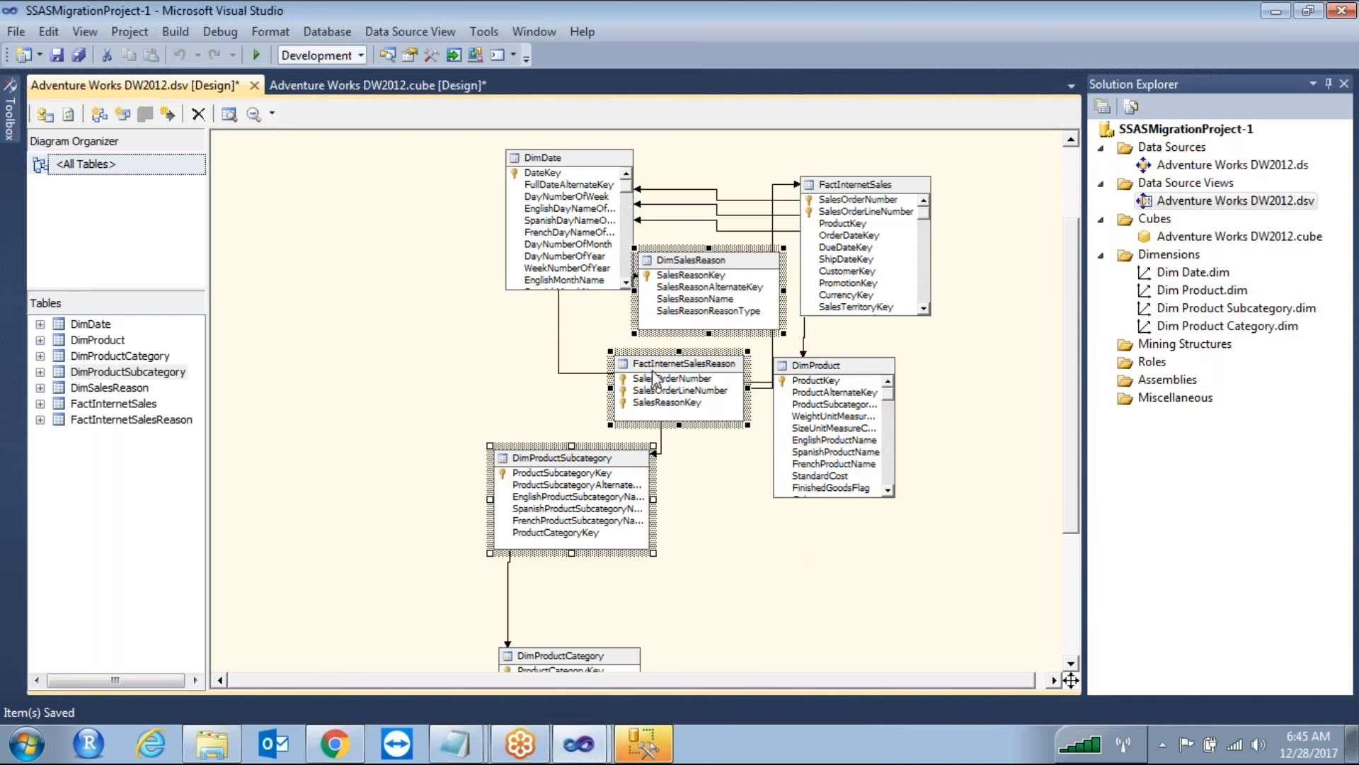
# Spread out the diagram by repositioning DimProduct, DimProductSubcategory, FactInternetSalesReason and DimSalesReason so the new tables stand clear
pyautogui.moveTo(655, 381); pyautogui.dragTo(388, 354)
pyautogui.click(623, 553)
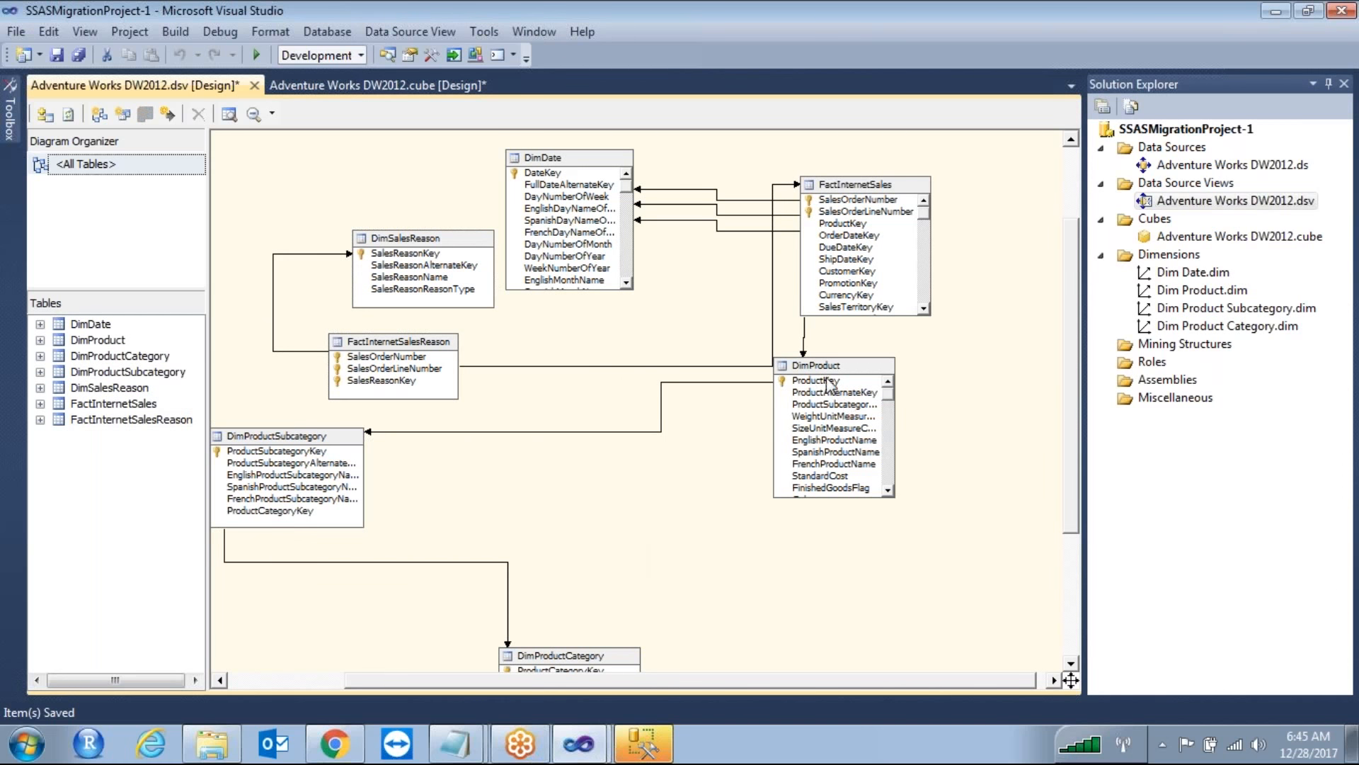
pyautogui.moveTo(829, 386); pyautogui.dragTo(833, 524)
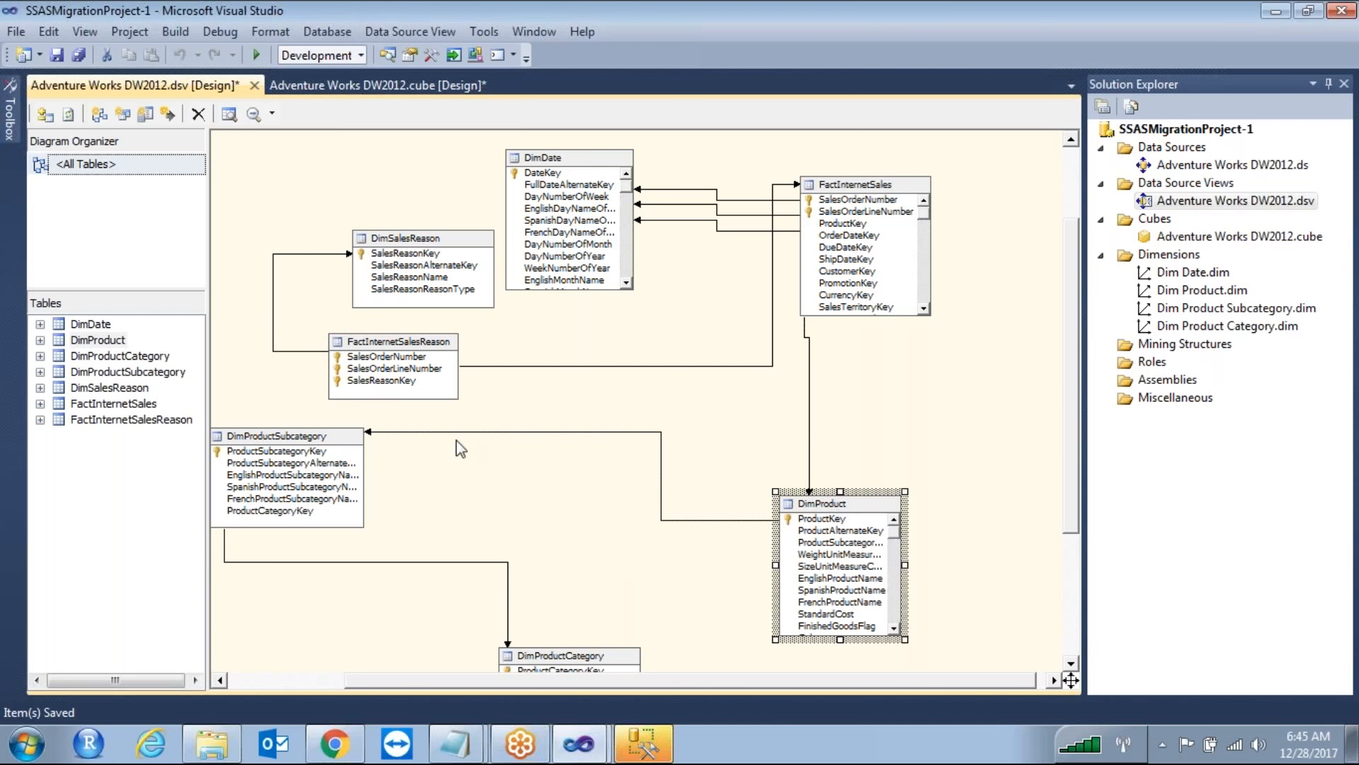
pyautogui.moveTo(323, 446); pyautogui.dragTo(398, 559)
pyautogui.moveTo(425, 350); pyautogui.dragTo(685, 347)
pyautogui.moveTo(425, 249); pyautogui.dragTo(464, 393)
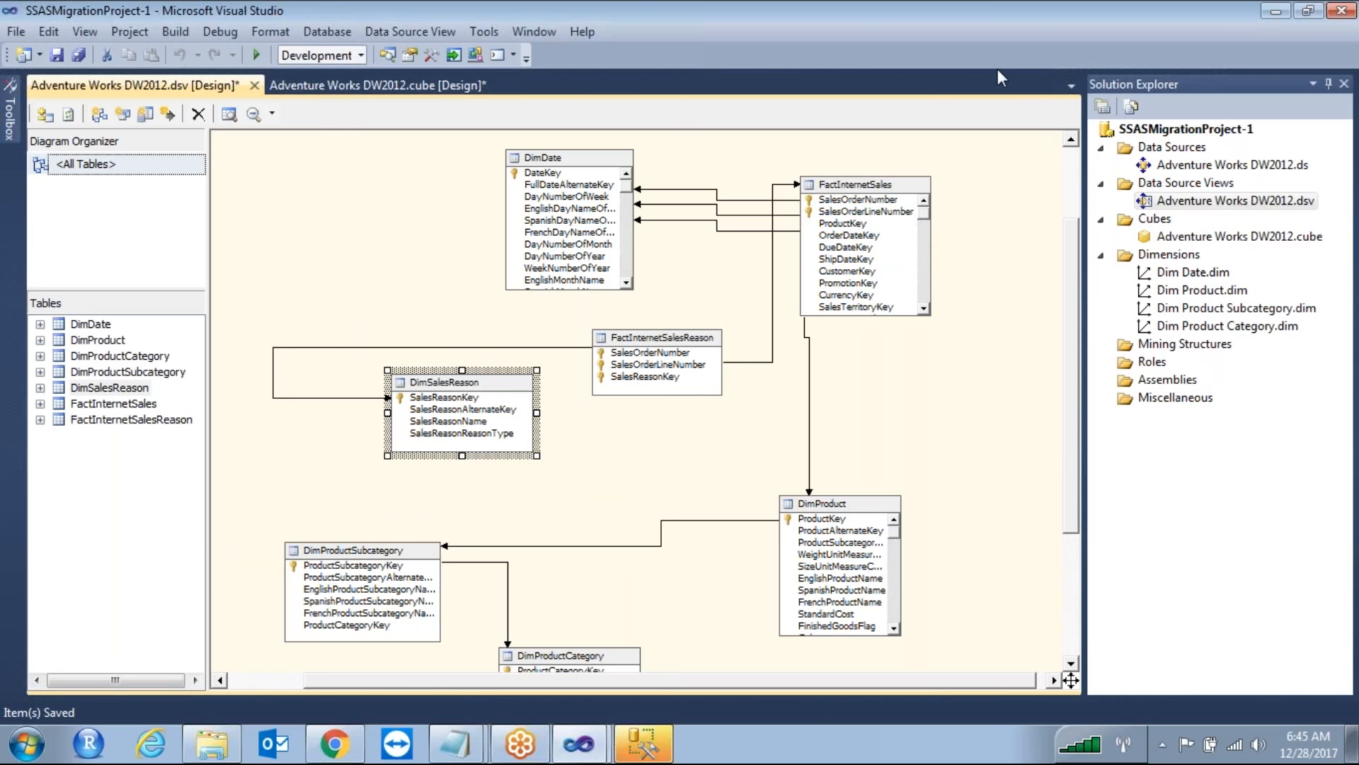
# Circle FactInternetSales, DimSalesReason and FactInternetSalesReason freehand, and browse the data of the FactInternetSalesReason table
pyautogui.hotkey('ctrl', '2')
pyautogui.moveTo(872, 157)
pyautogui.mouseDown()
pyautogui.moveTo(814, 283)
pyautogui.moveTo(910, 191)
pyautogui.mouseUp()
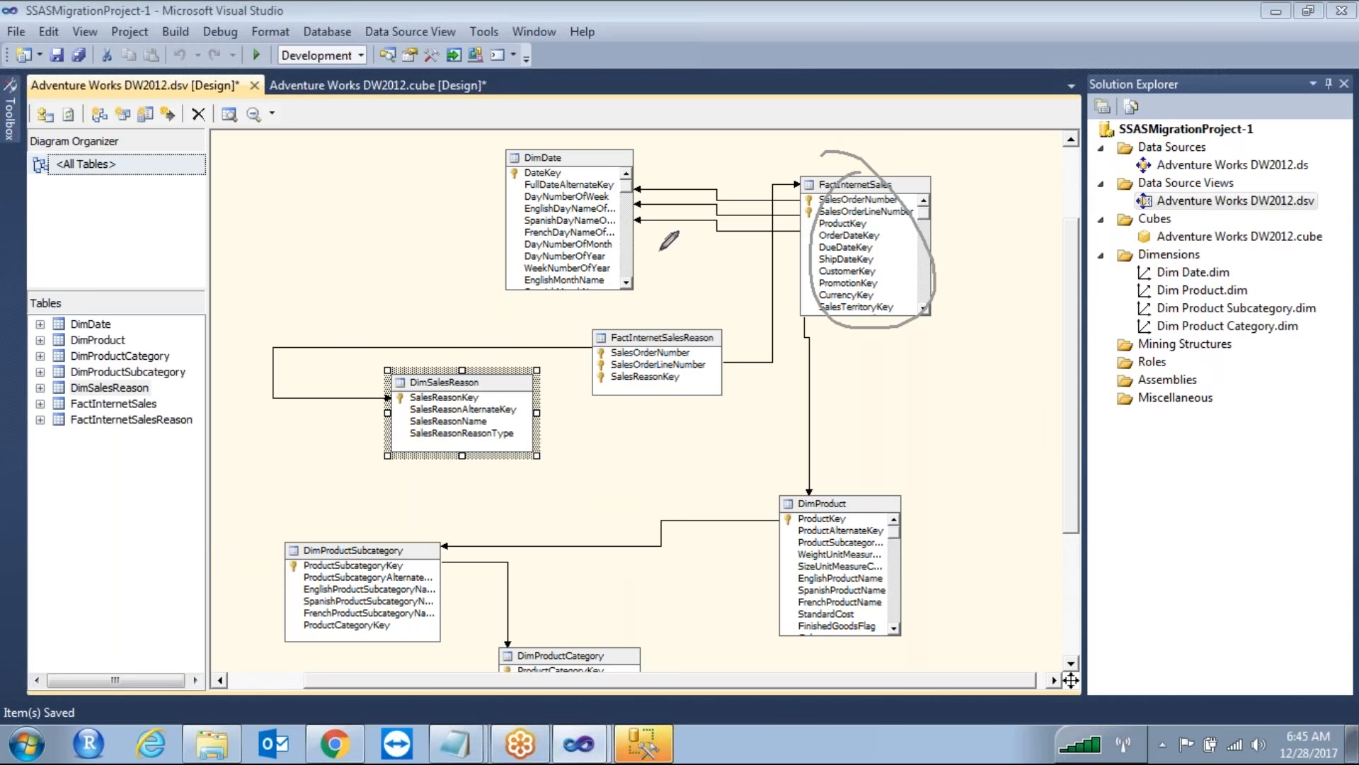
pyautogui.moveTo(445, 366)
pyautogui.mouseDown()
pyautogui.moveTo(432, 470)
pyautogui.moveTo(443, 377)
pyautogui.mouseUp()
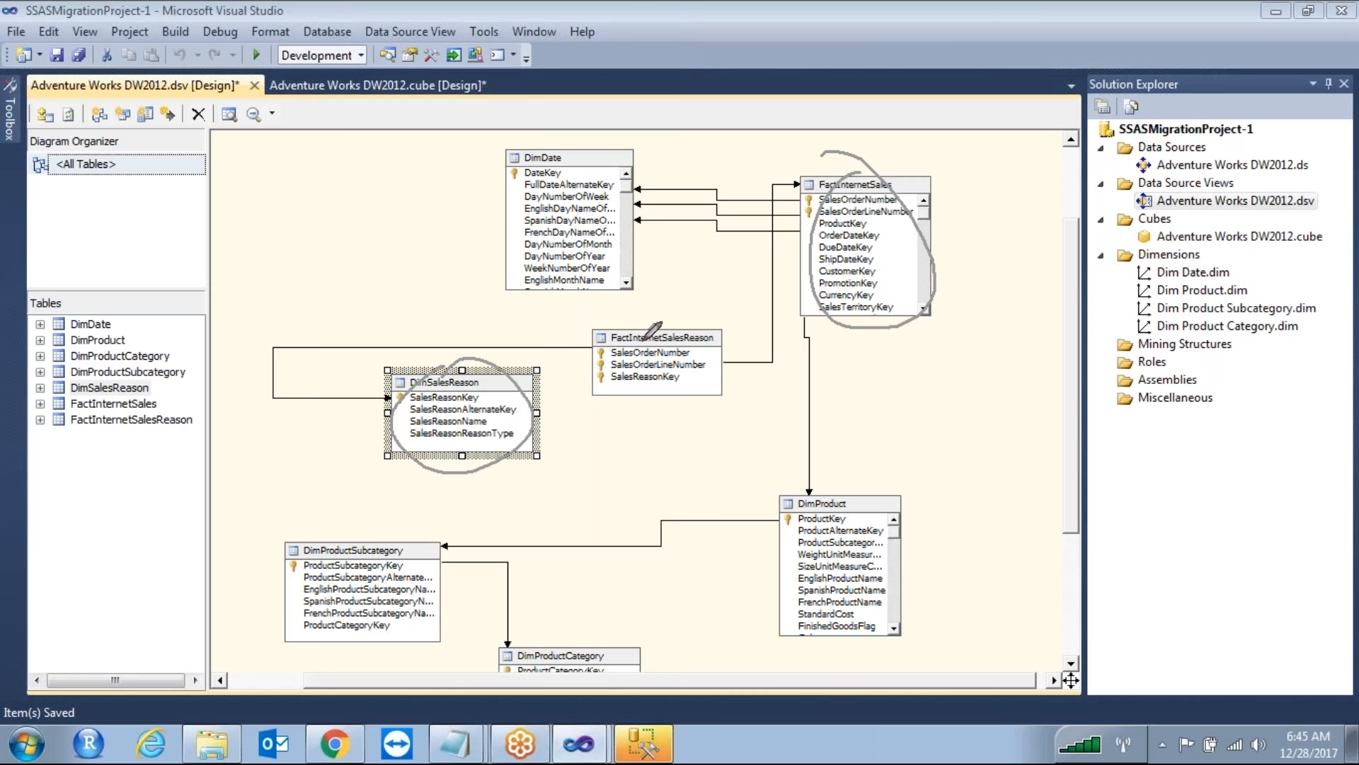
pyautogui.moveTo(643, 315)
pyautogui.mouseDown()
pyautogui.moveTo(611, 375)
pyautogui.moveTo(623, 322)
pyautogui.mouseUp()
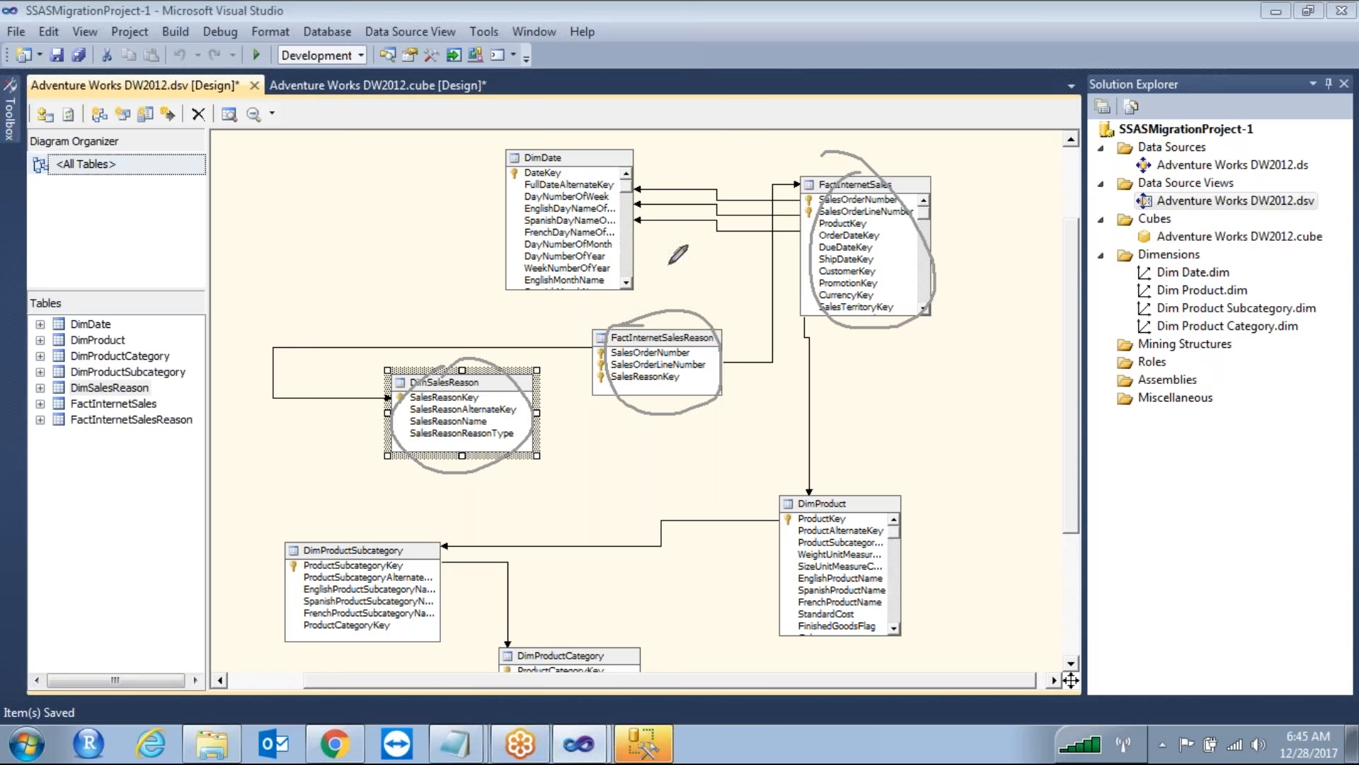
pyautogui.click(642, 348)
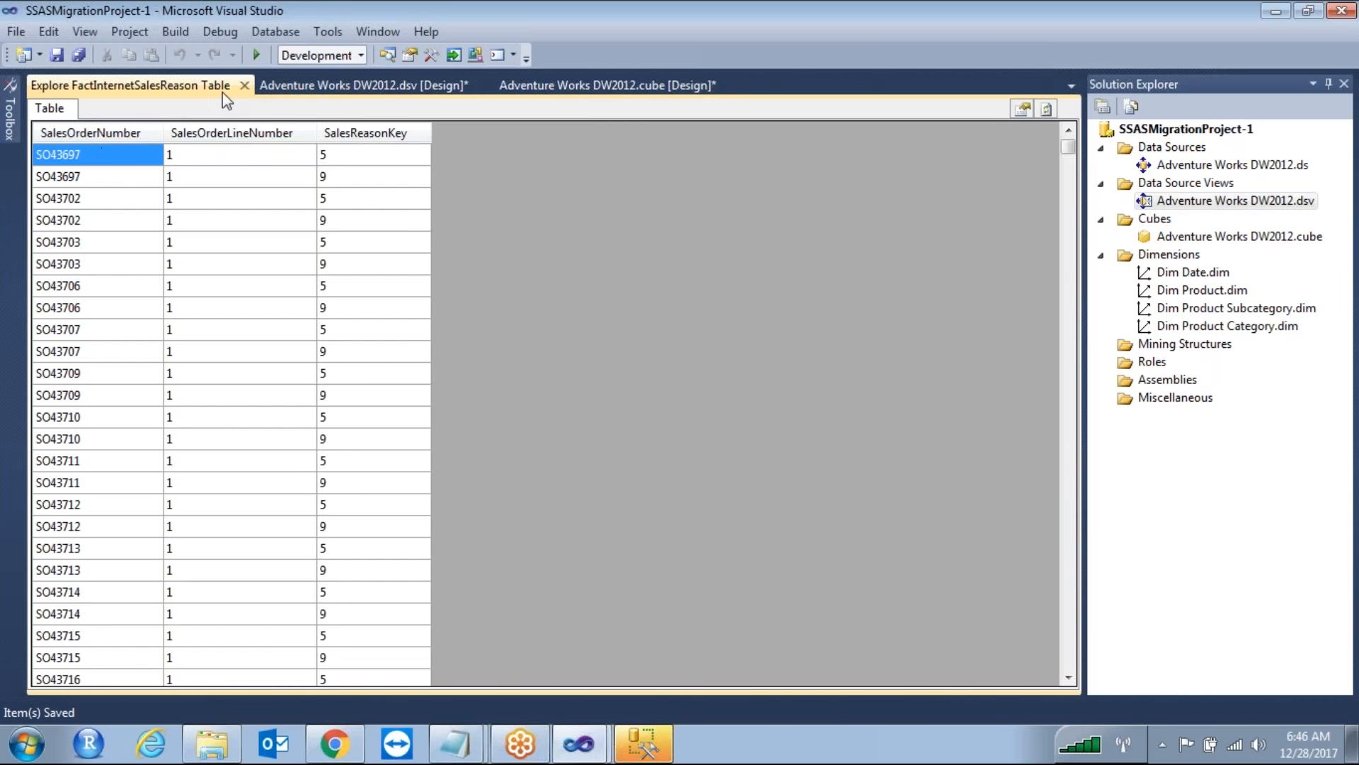
pyautogui.click(244, 85)
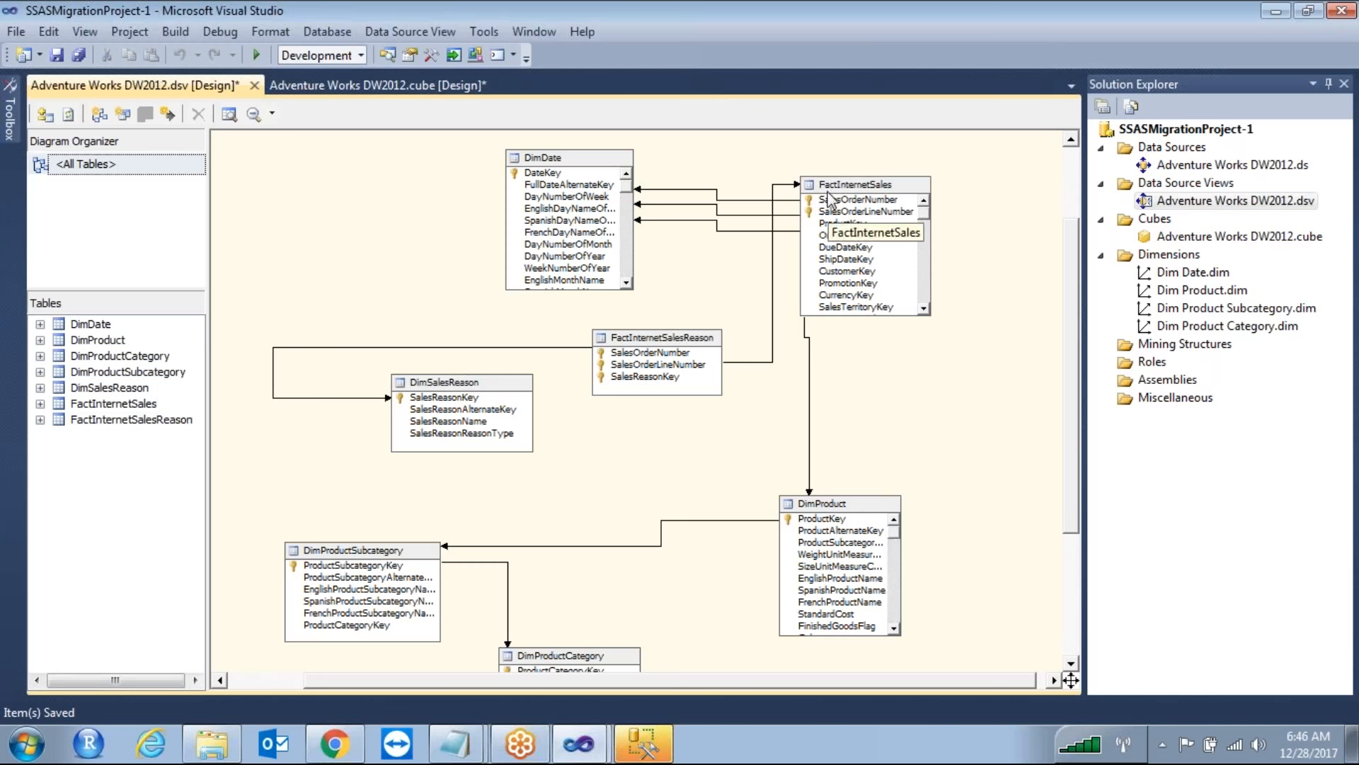
# Rearrange the diagram with DimDate at the far side, FactInternetSales above DimSalesReason, and FactInternetSalesReason beside them
pyautogui.moveTo(587, 170); pyautogui.dragTo(1032, 183)
pyautogui.moveTo(855, 184); pyautogui.dragTo(555, 159)
pyautogui.moveTo(457, 391); pyautogui.dragTo(566, 425)
pyautogui.moveTo(627, 339); pyautogui.dragTo(326, 280)
pyautogui.click(507, 366)
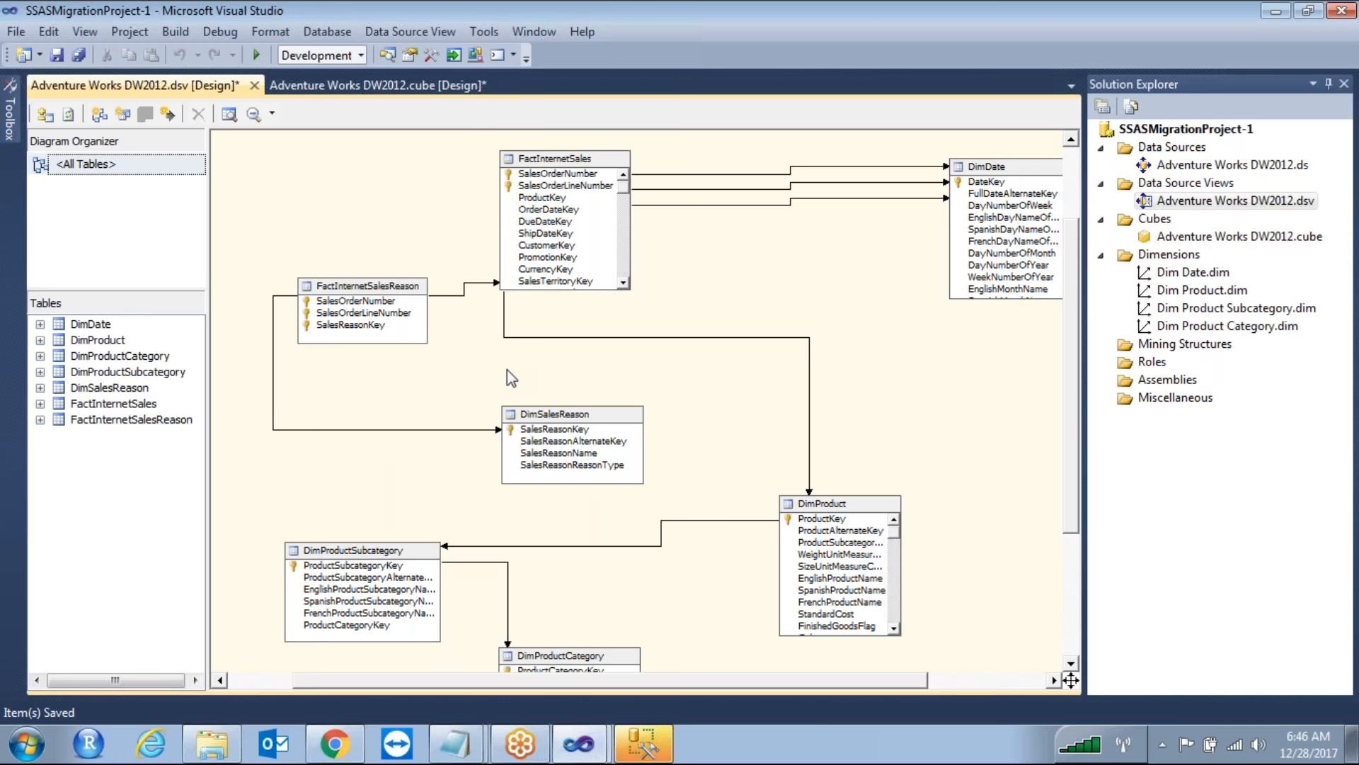
# Select DimSalesReason, FactInternetSales and FactInternetSalesReason in turn to examine how the three tables relate
pyautogui.click(532, 413)
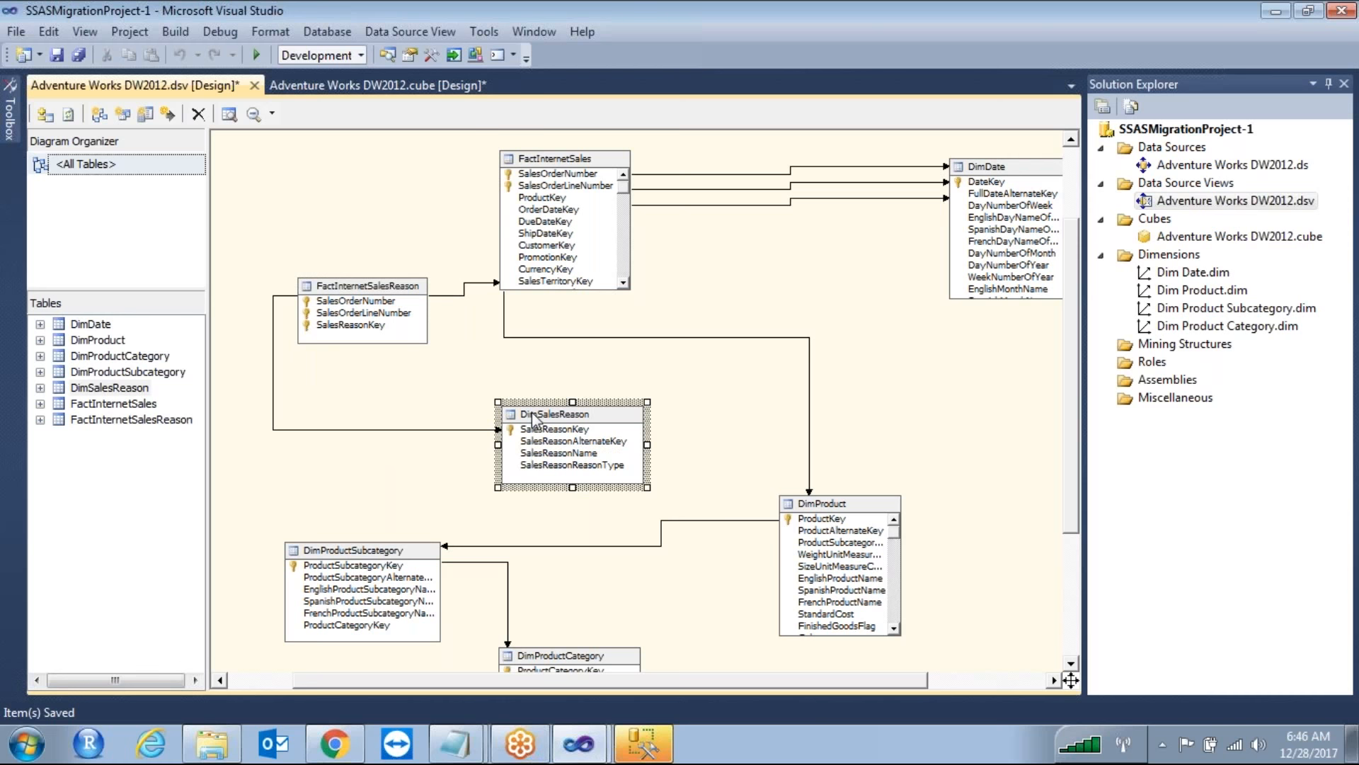
pyautogui.click(561, 158)
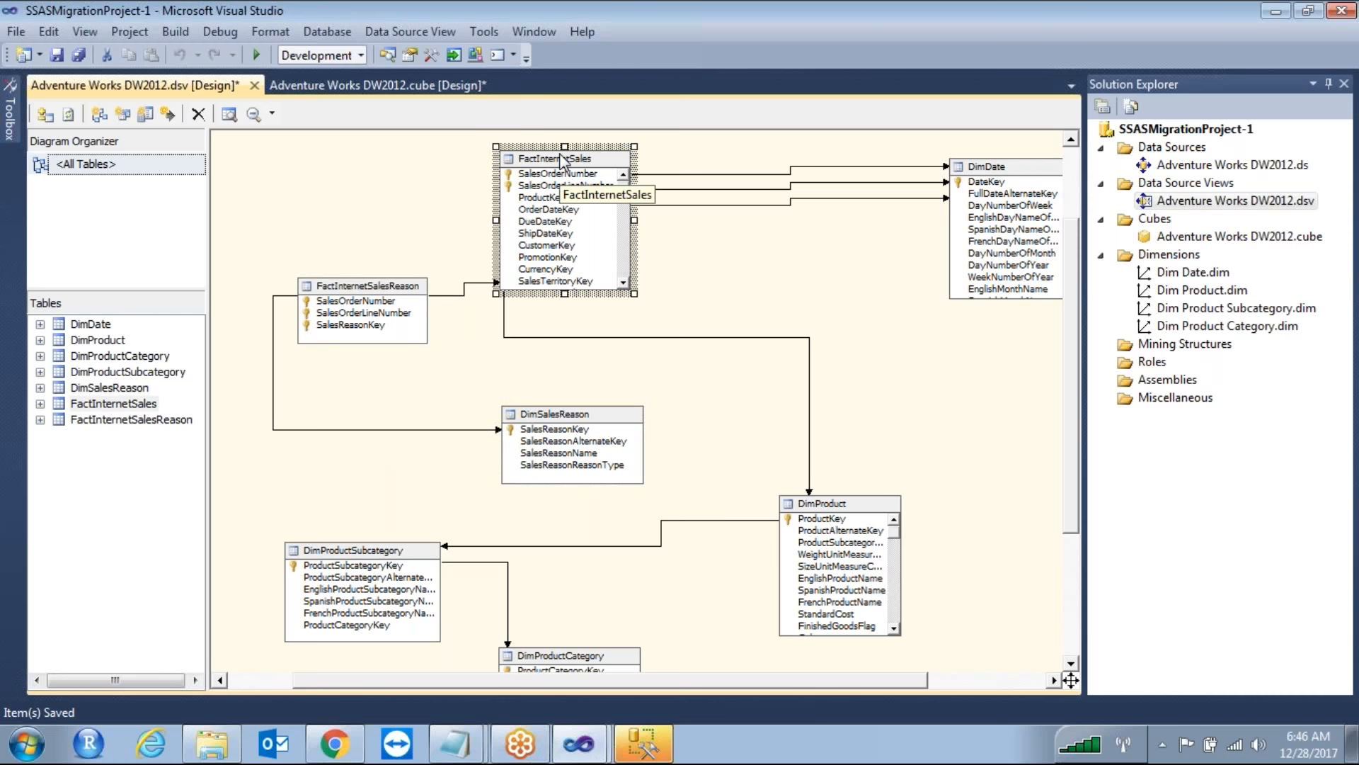
pyautogui.click(382, 290)
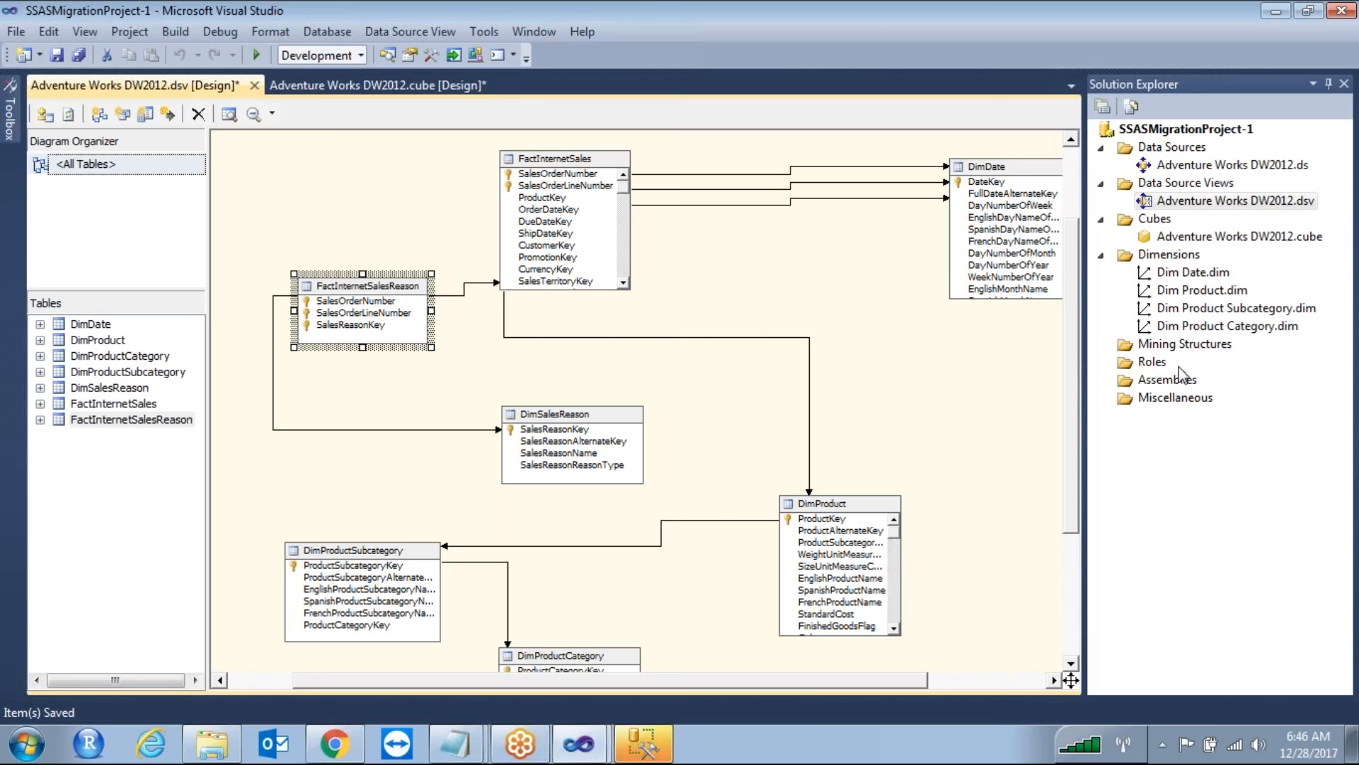
# Create the Dim Sales Reason dimension from the existing DimSalesReason table with SalesReasonKey as key column, and close its designer
pyautogui.click(1180, 257)
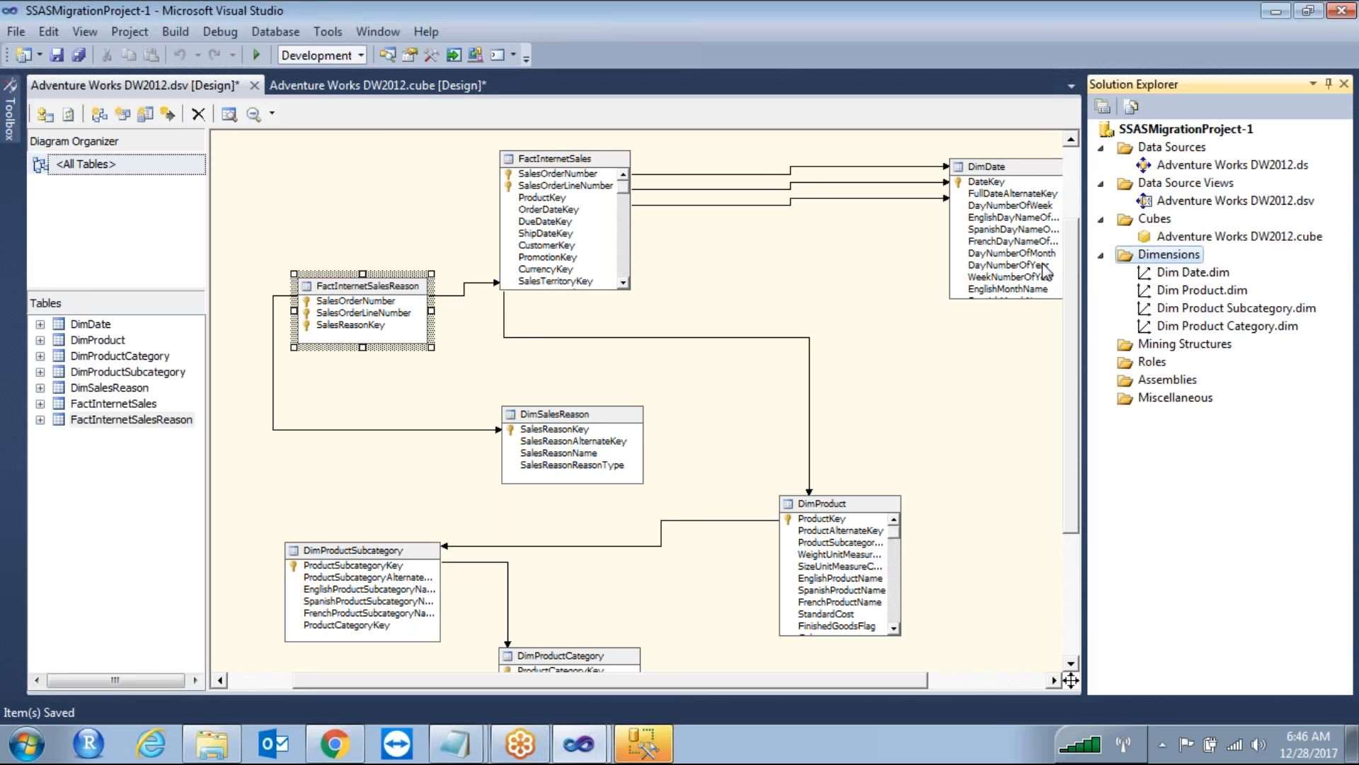
pyautogui.click(705, 558)
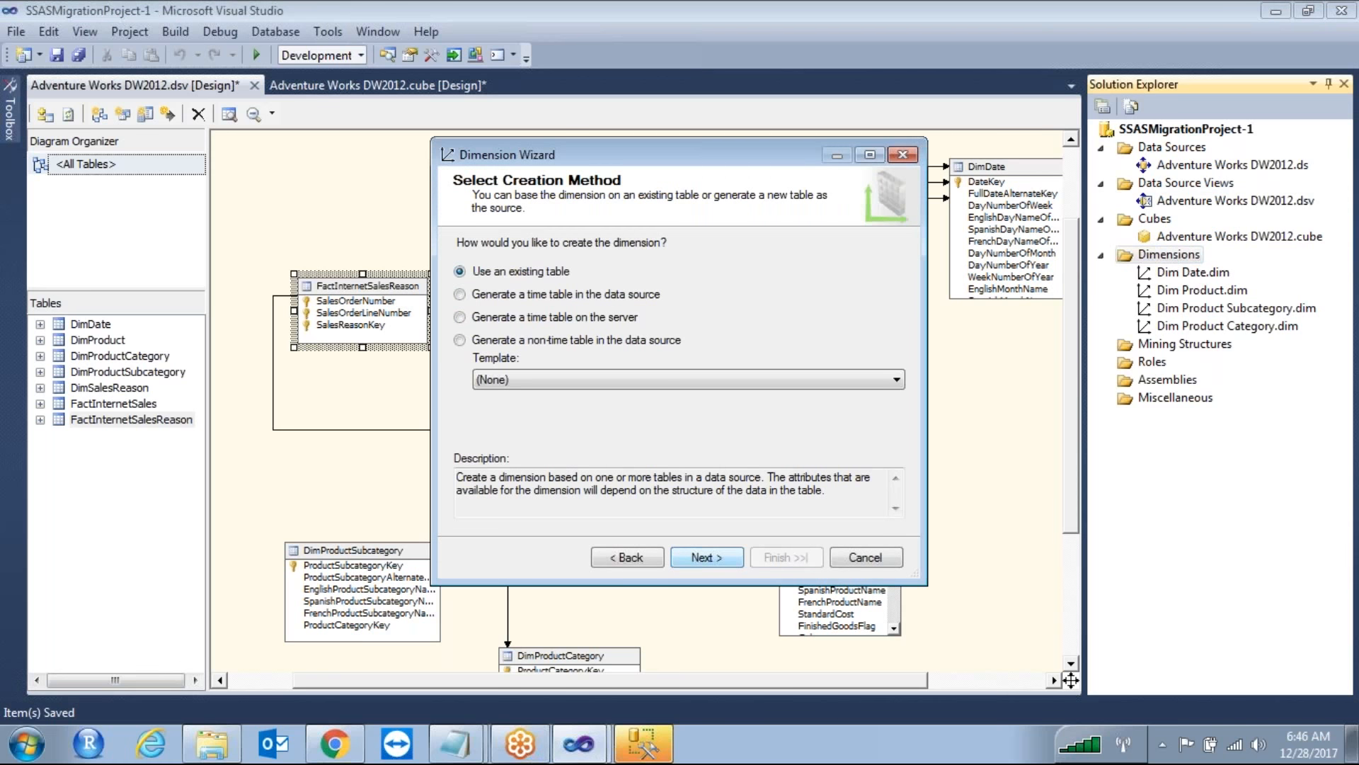
pyautogui.click(705, 557)
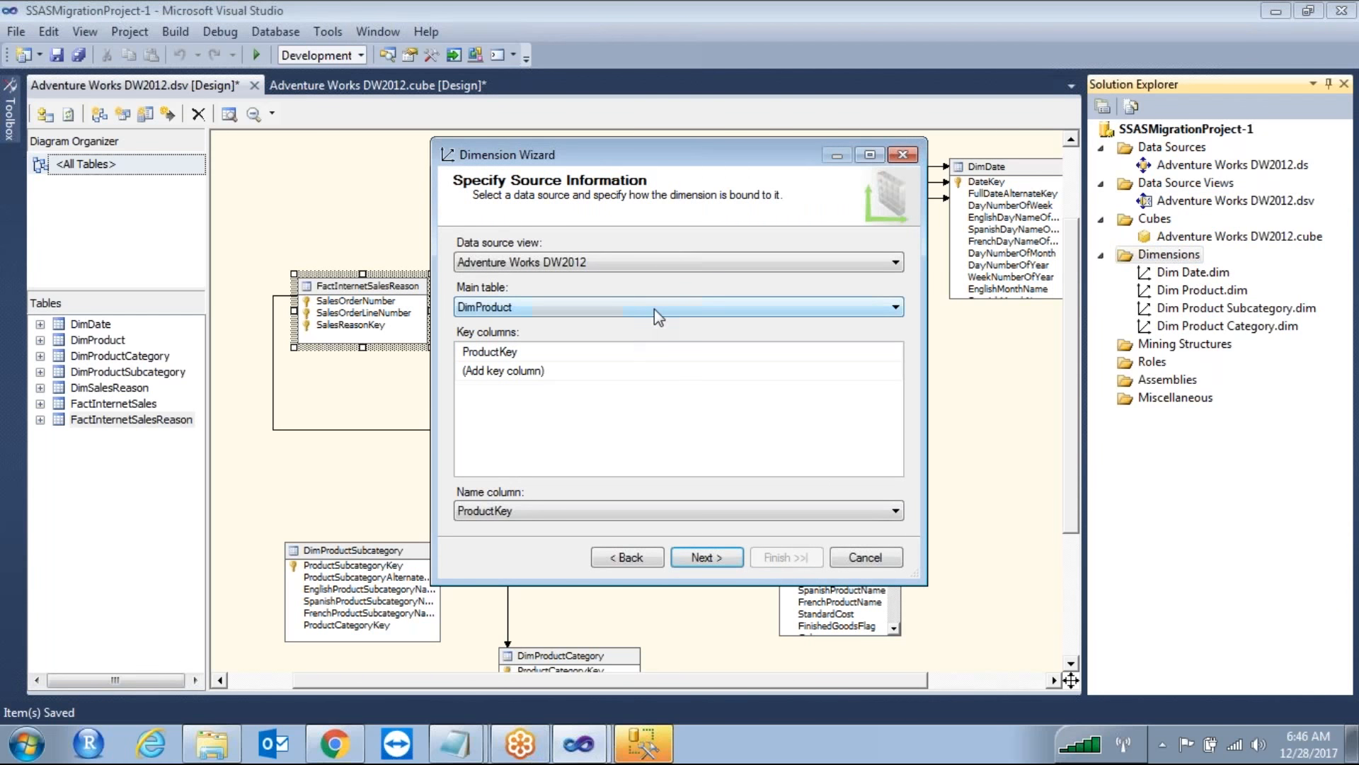
pyautogui.click(654, 308)
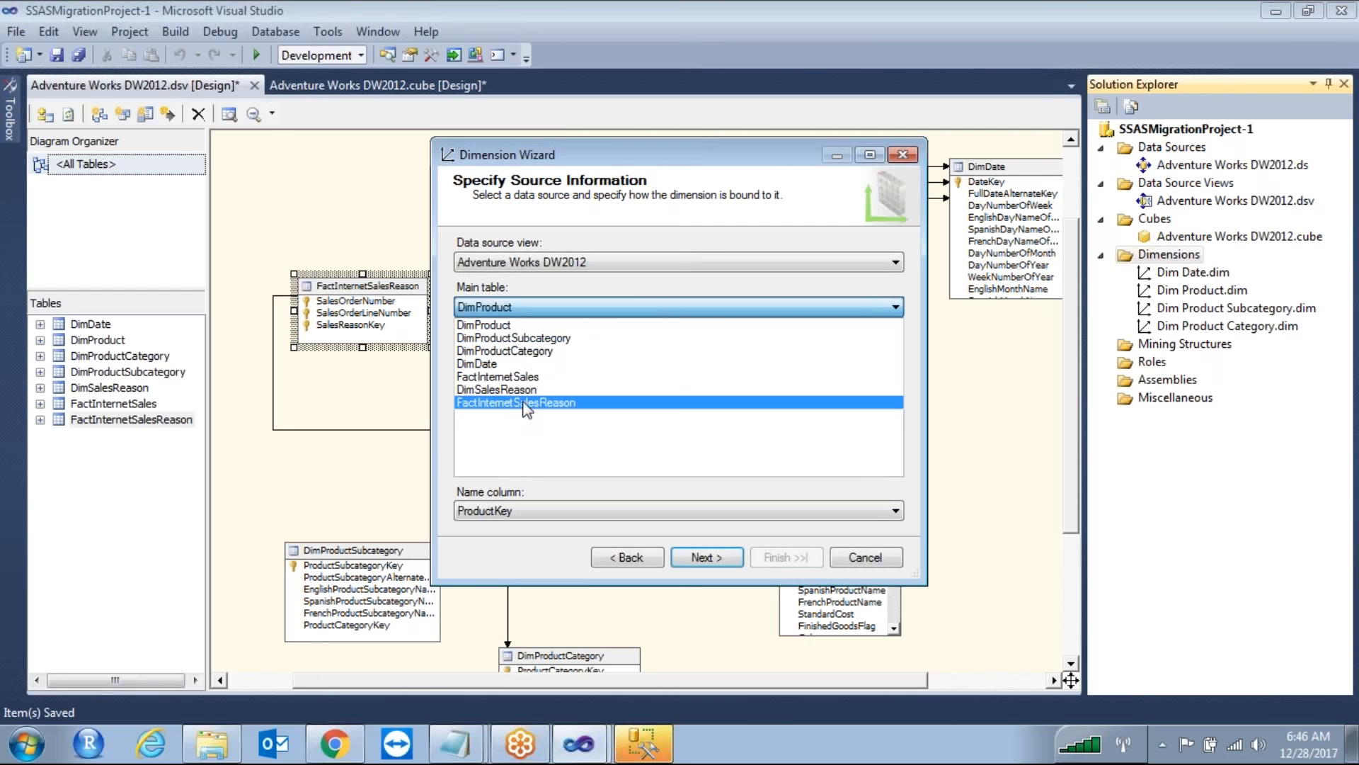
pyautogui.click(509, 389)
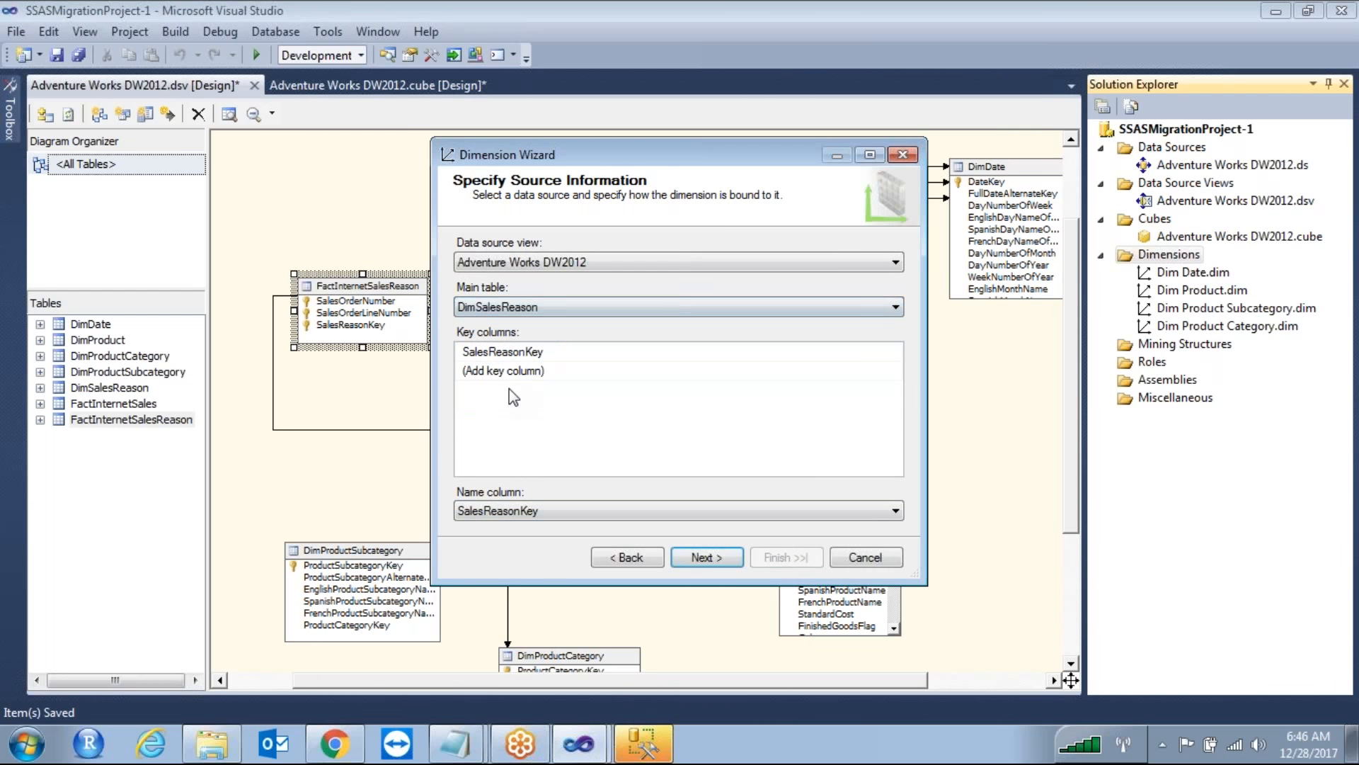
pyautogui.click(570, 357)
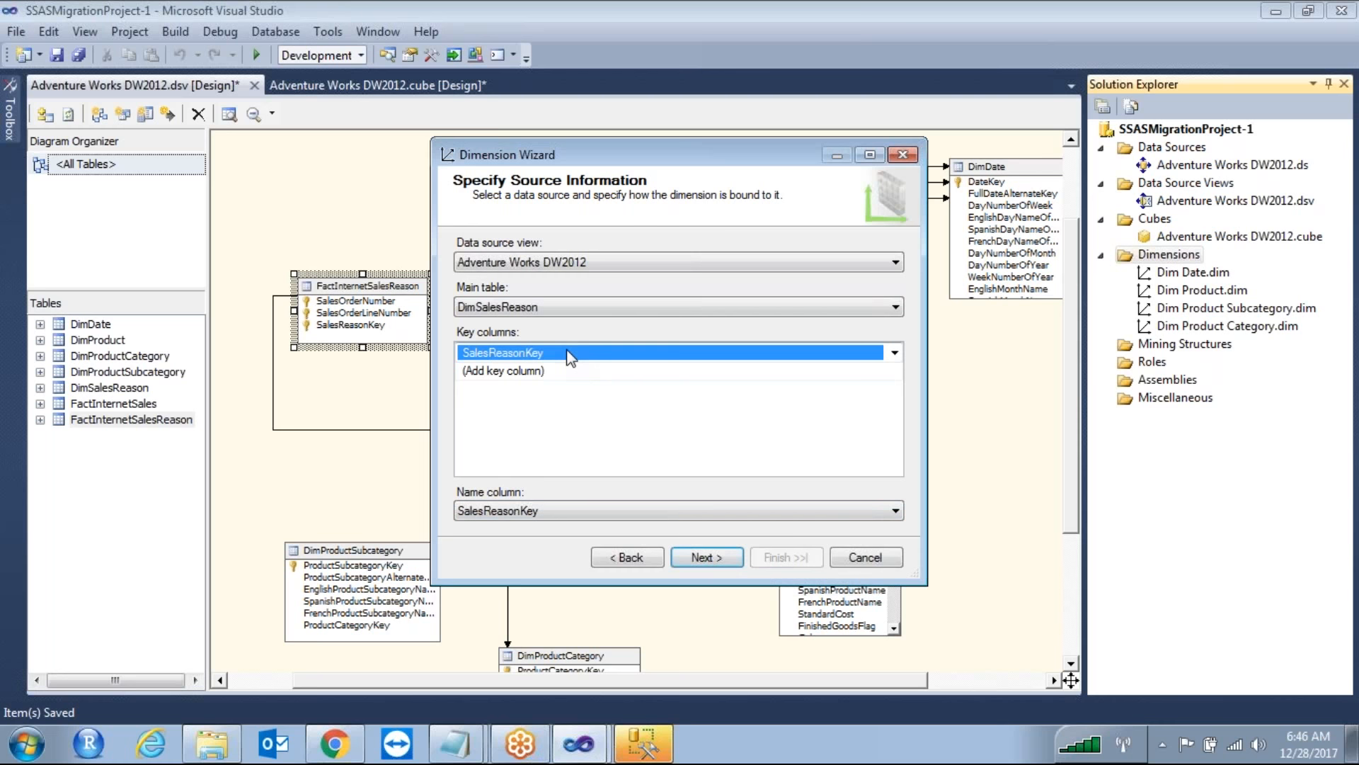
pyautogui.click(721, 558)
pyautogui.click(708, 558)
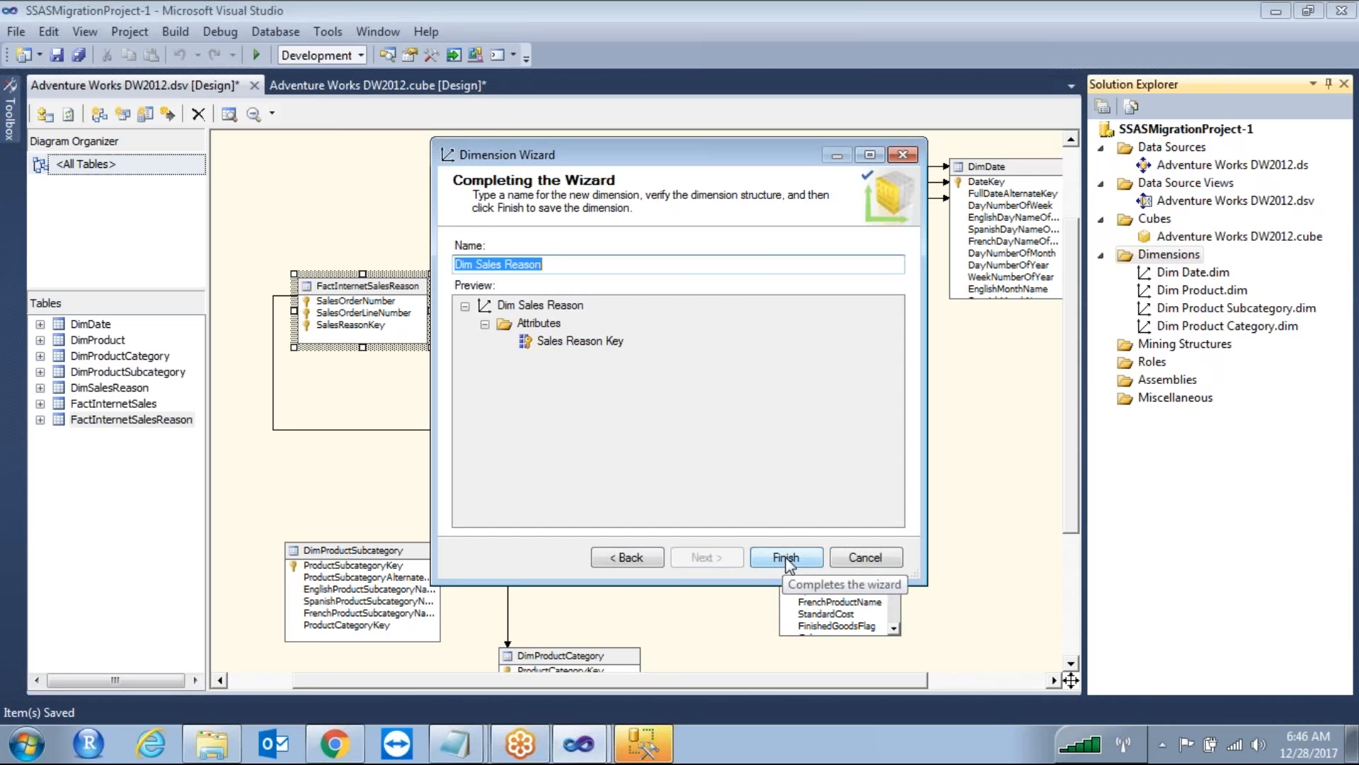
pyautogui.click(786, 558)
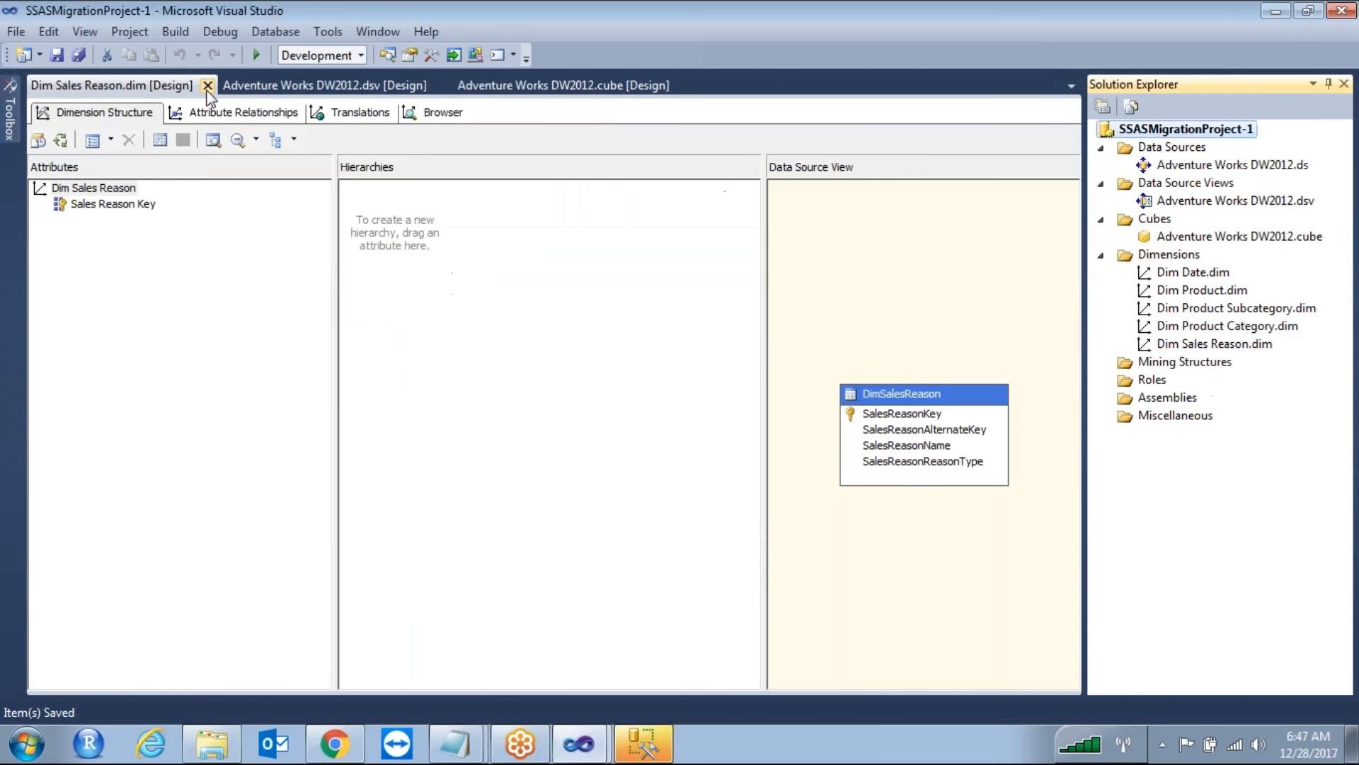
pyautogui.click(206, 85)
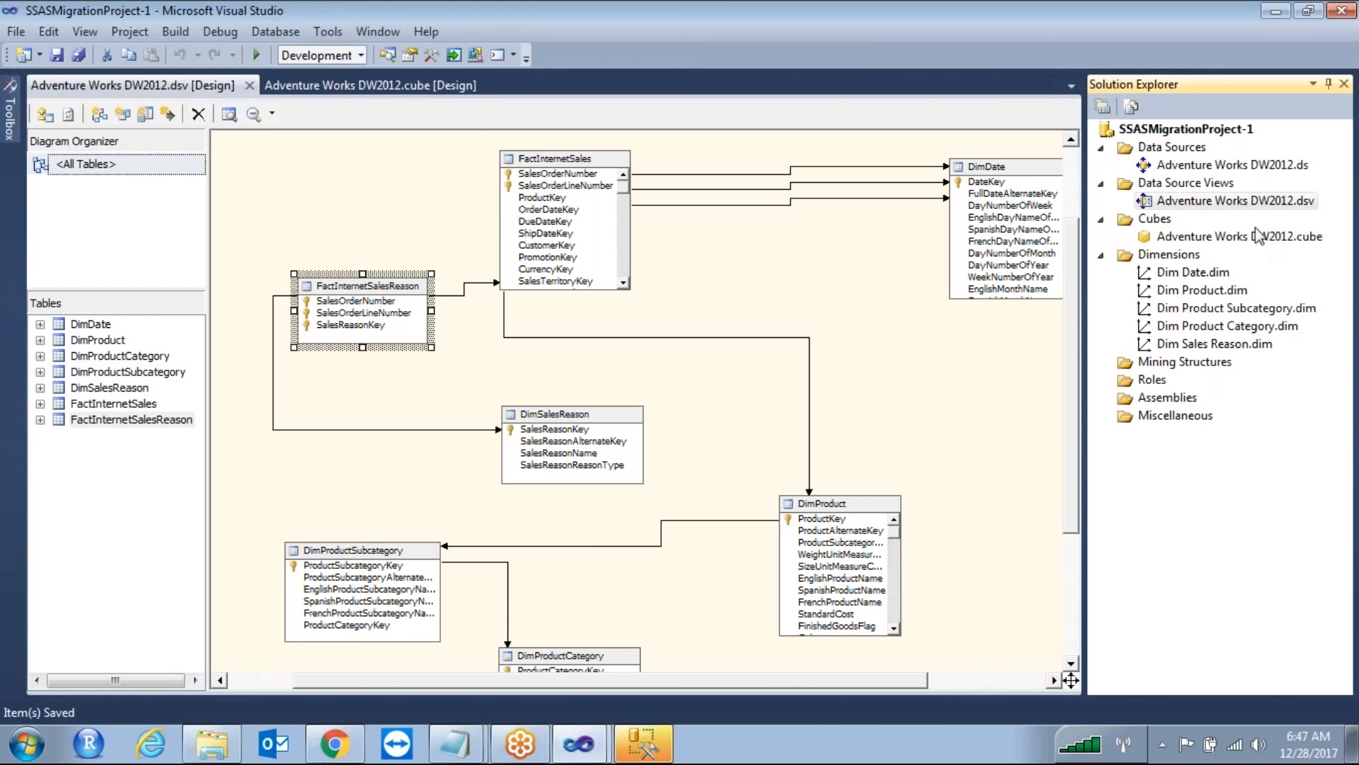
# Add the Dim Sales Reason dimension to the Adventure Works DW2012 cube
pyautogui.click(1193, 256)
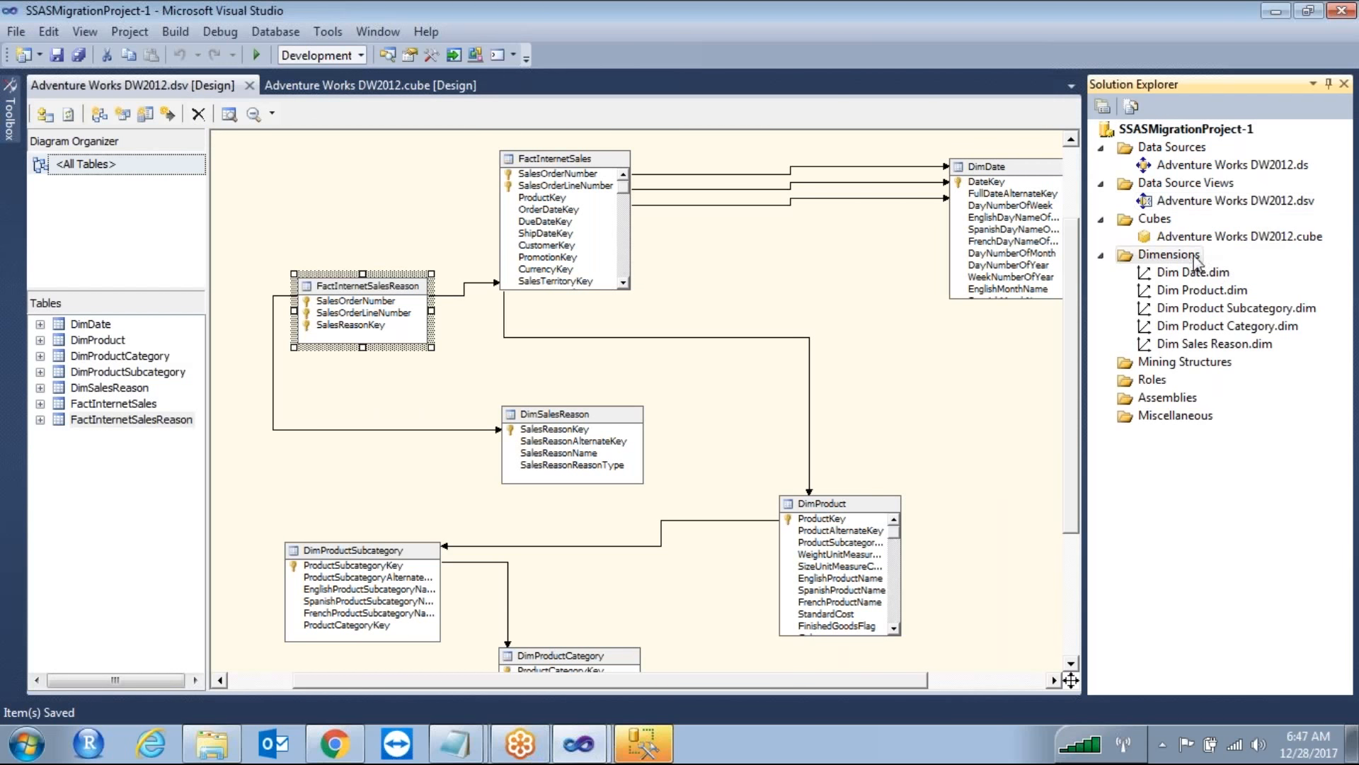
pyautogui.click(1255, 239)
pyautogui.doubleClick(1255, 241)
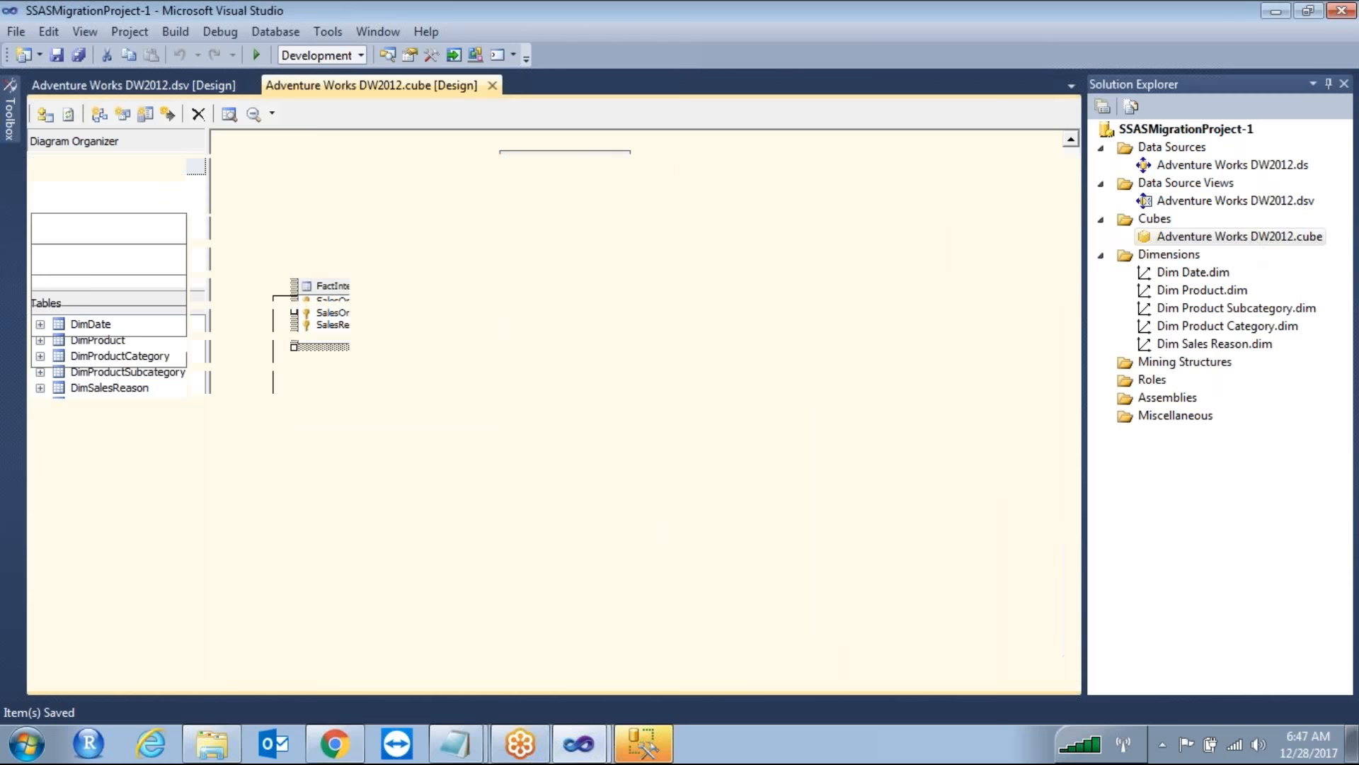
pyautogui.click(90, 113)
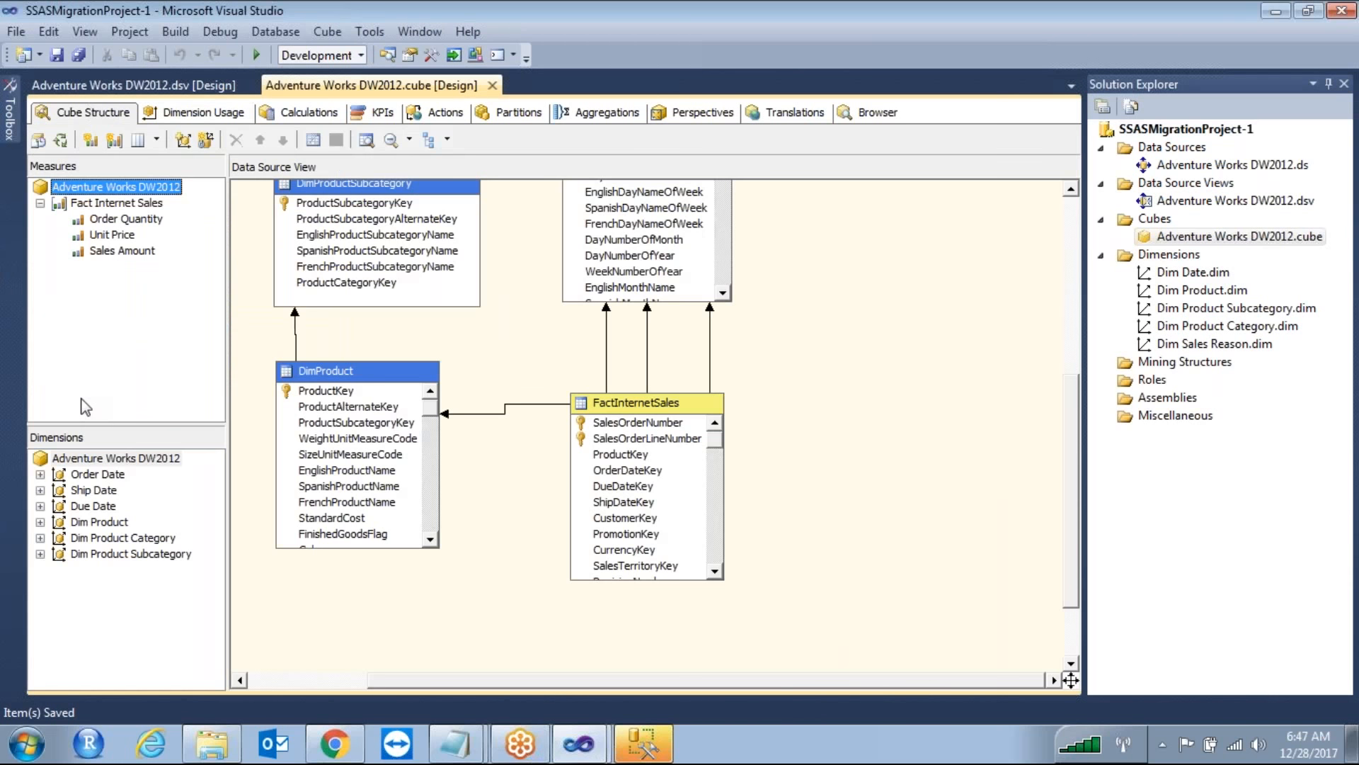
pyautogui.click(119, 459)
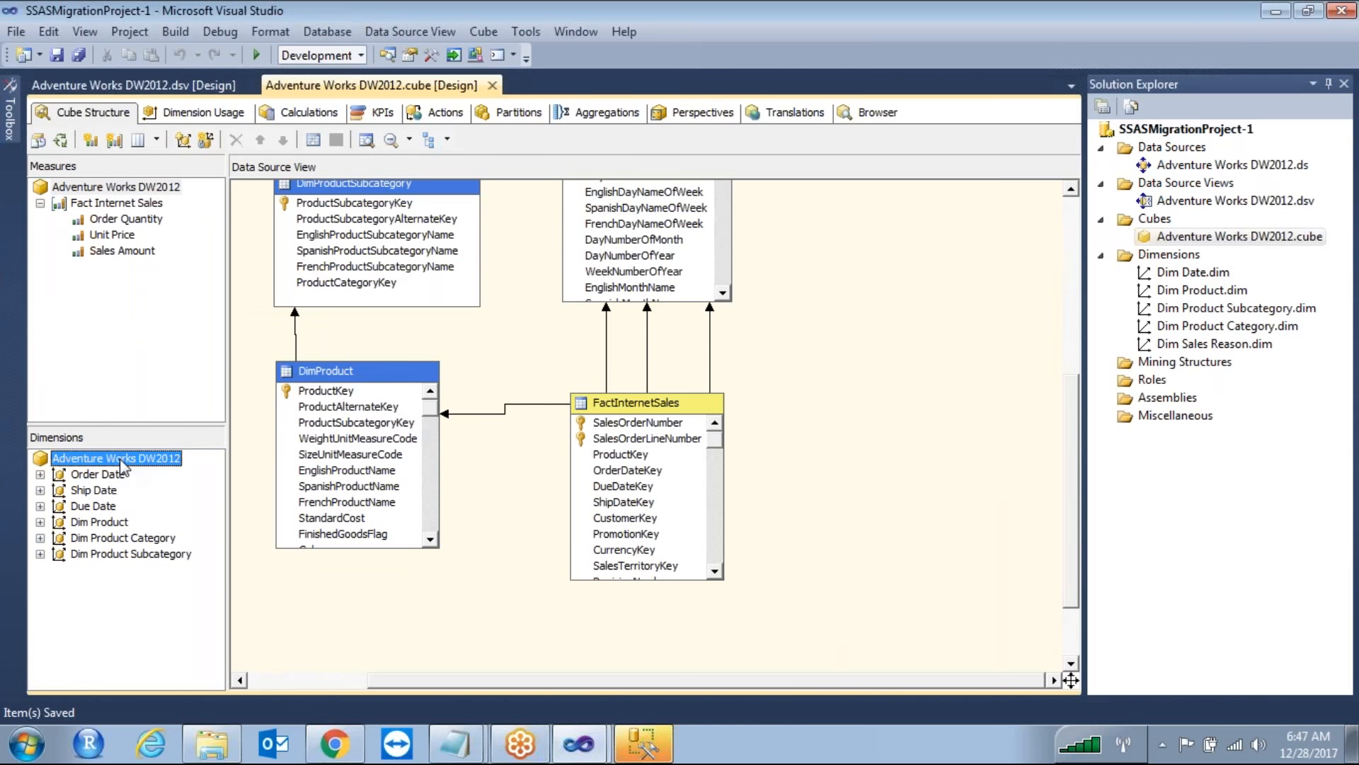
pyautogui.rightClick(184, 471)
pyautogui.click(213, 480)
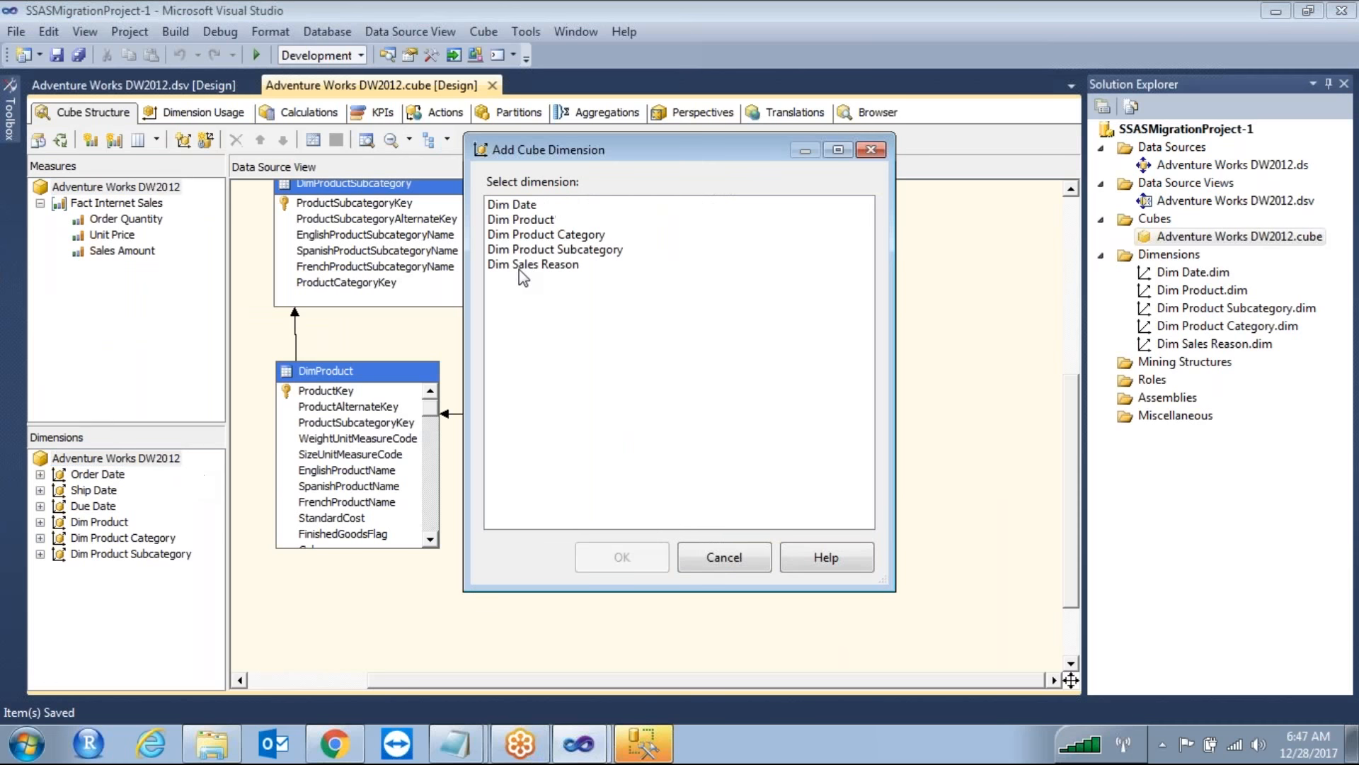
pyautogui.click(549, 271)
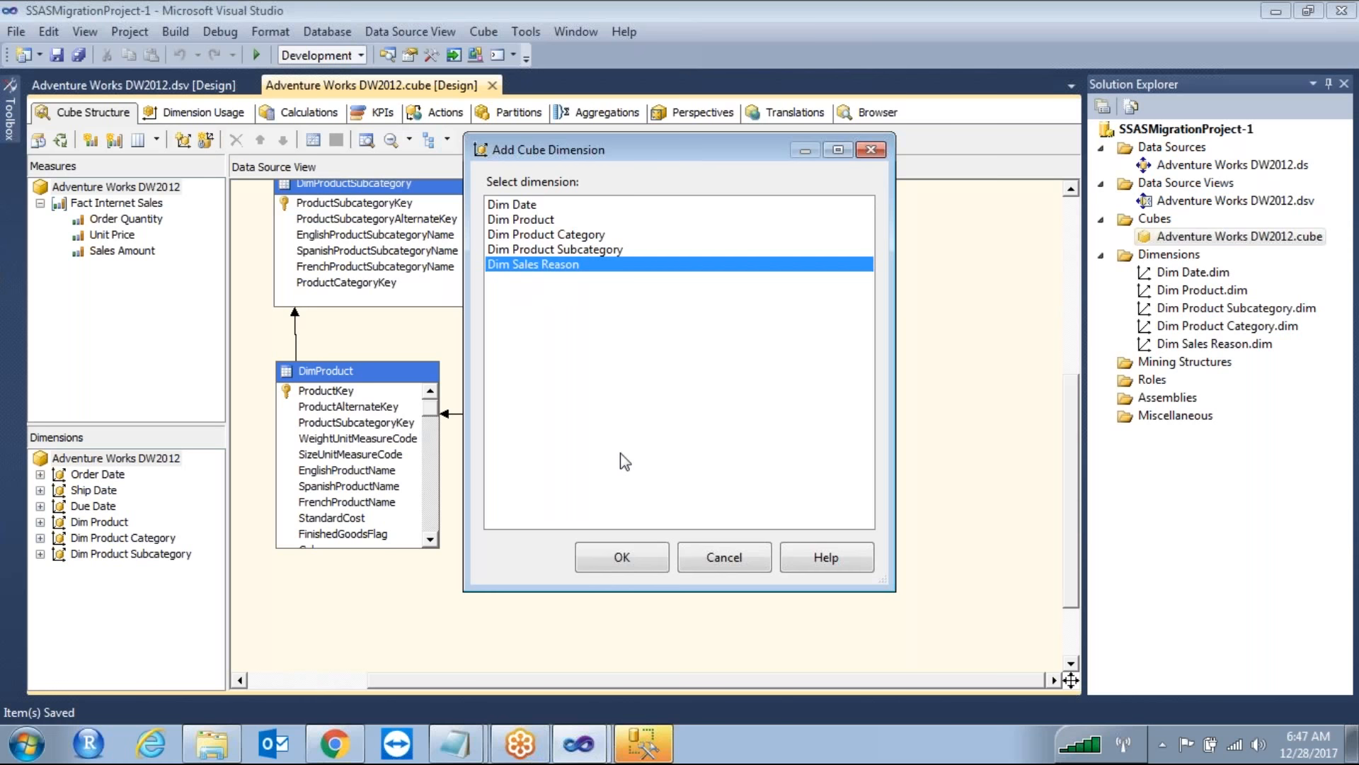
pyautogui.click(623, 559)
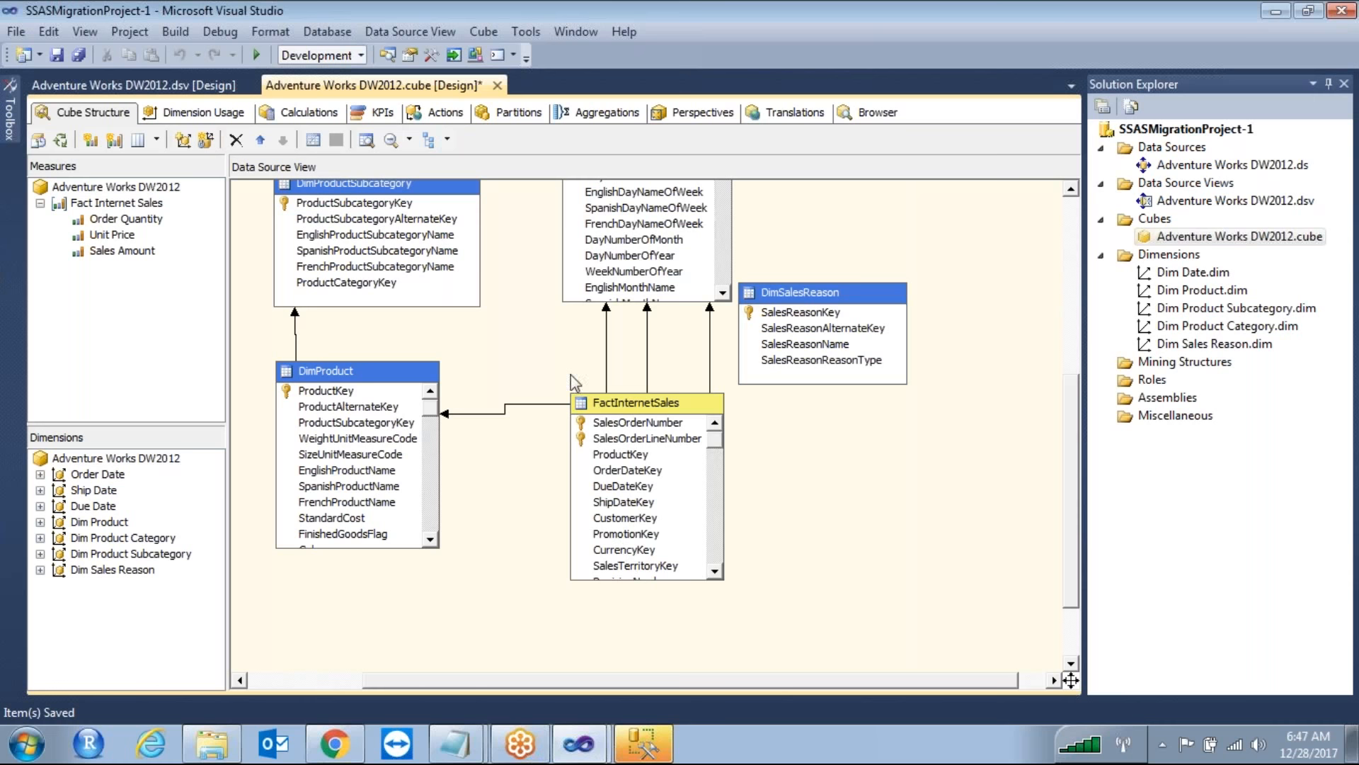
# Add a new measure group to the cube based on the FactInternetSalesReason table
pyautogui.click(41, 203)
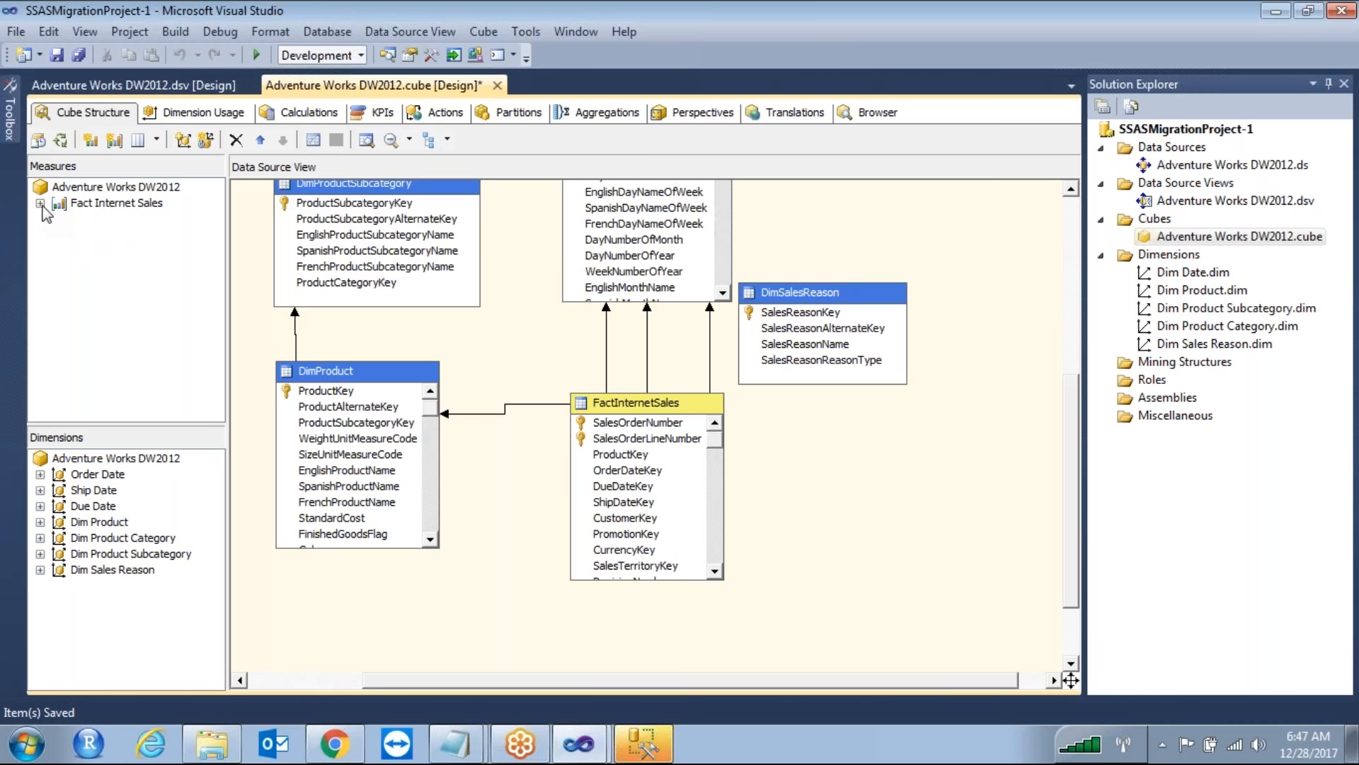
pyautogui.click(102, 203)
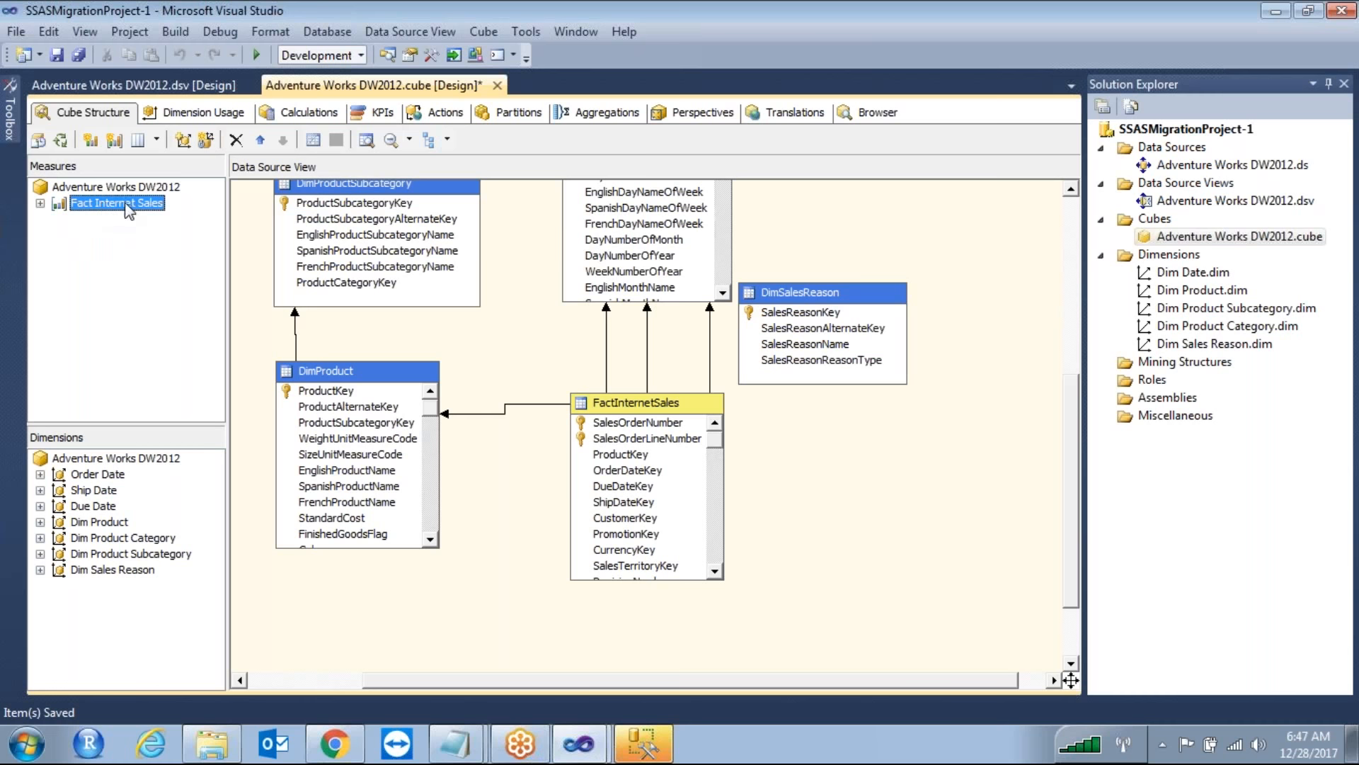
pyautogui.press('Up')
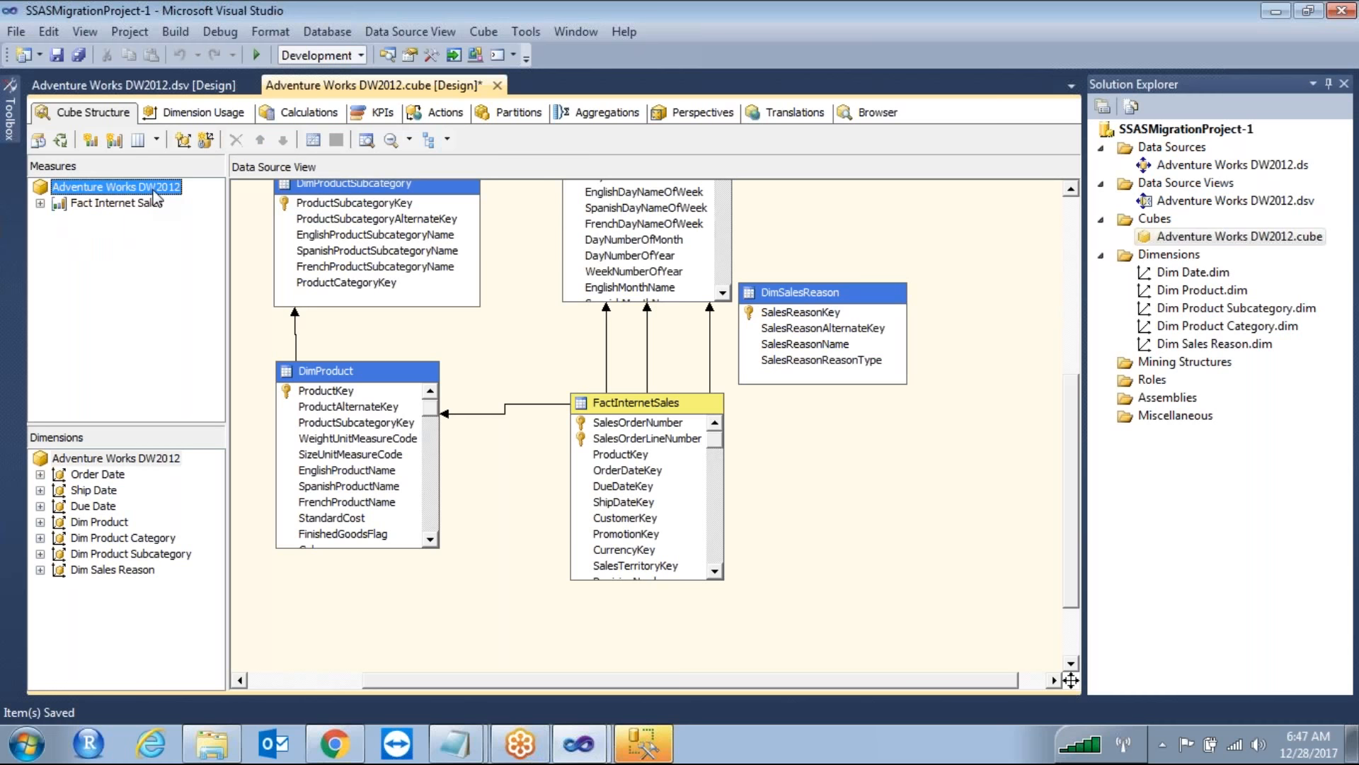
pyautogui.click(230, 246)
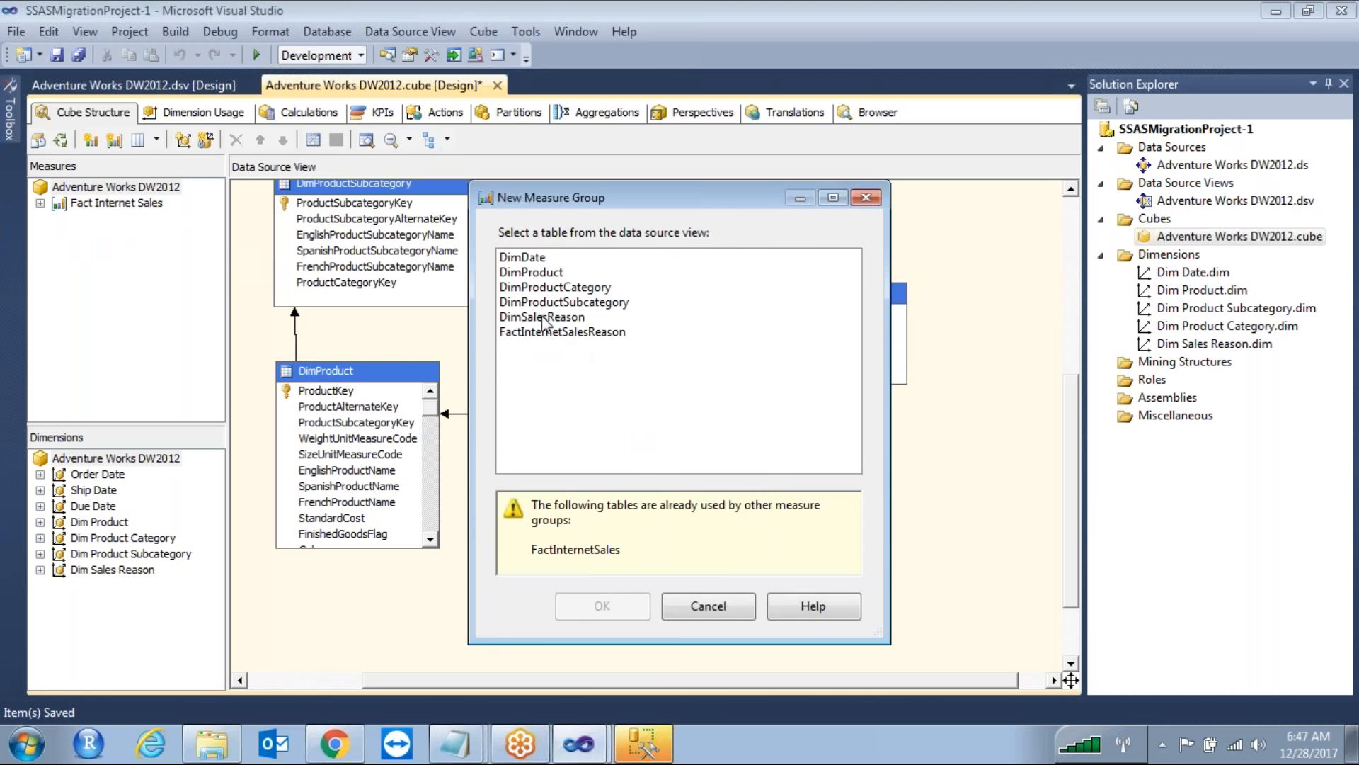
pyautogui.click(549, 333)
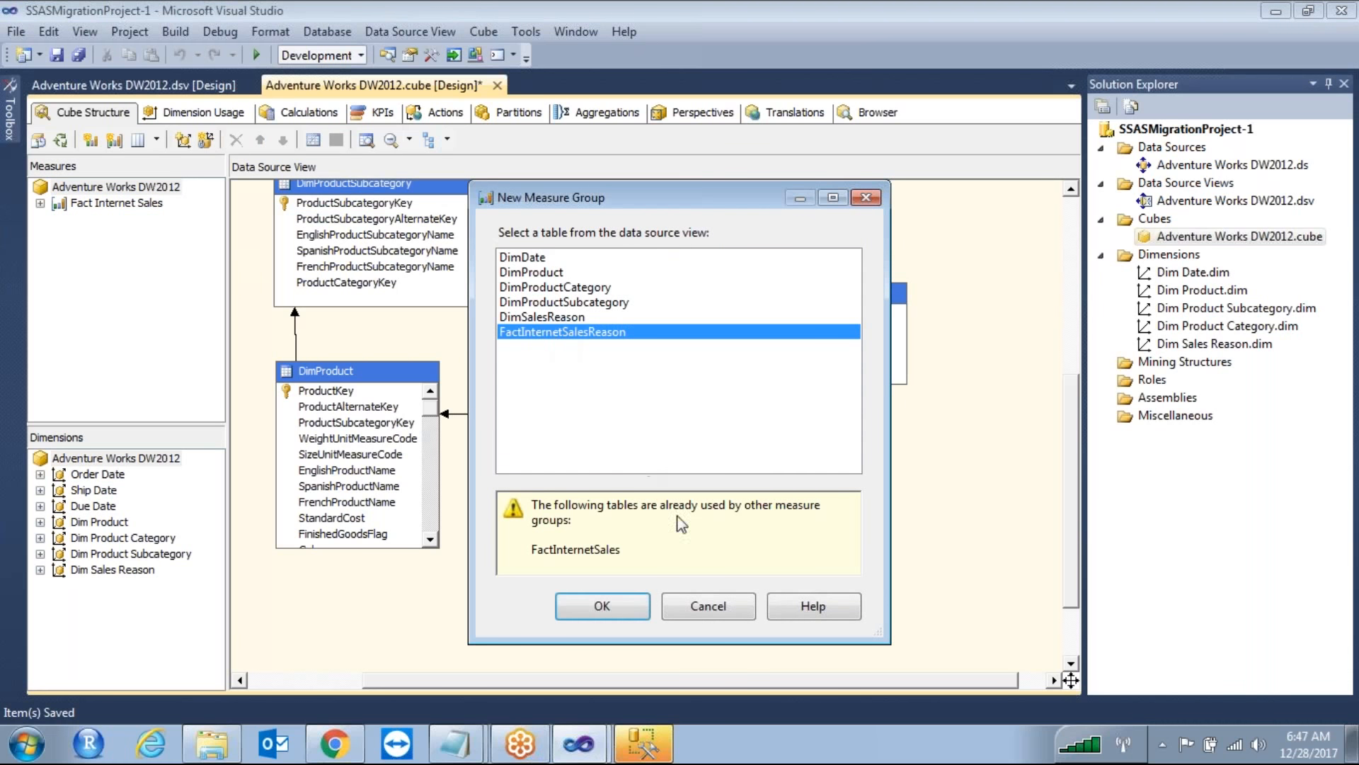
pyautogui.click(604, 606)
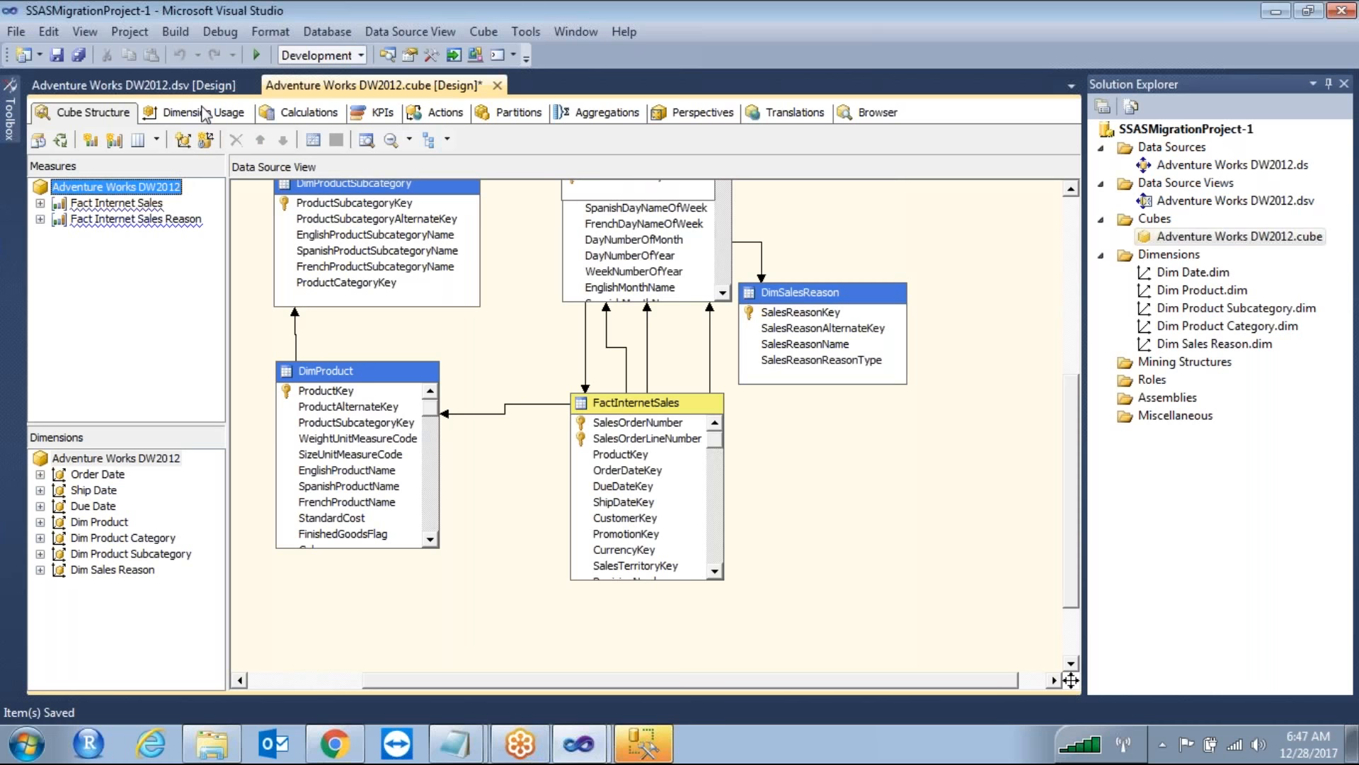
# Inspect how Dim Sales Reason relates to the Fact Internet Sales Reason measure group in the cube's dimension usage, leaving the definition as is
pyautogui.click(214, 113)
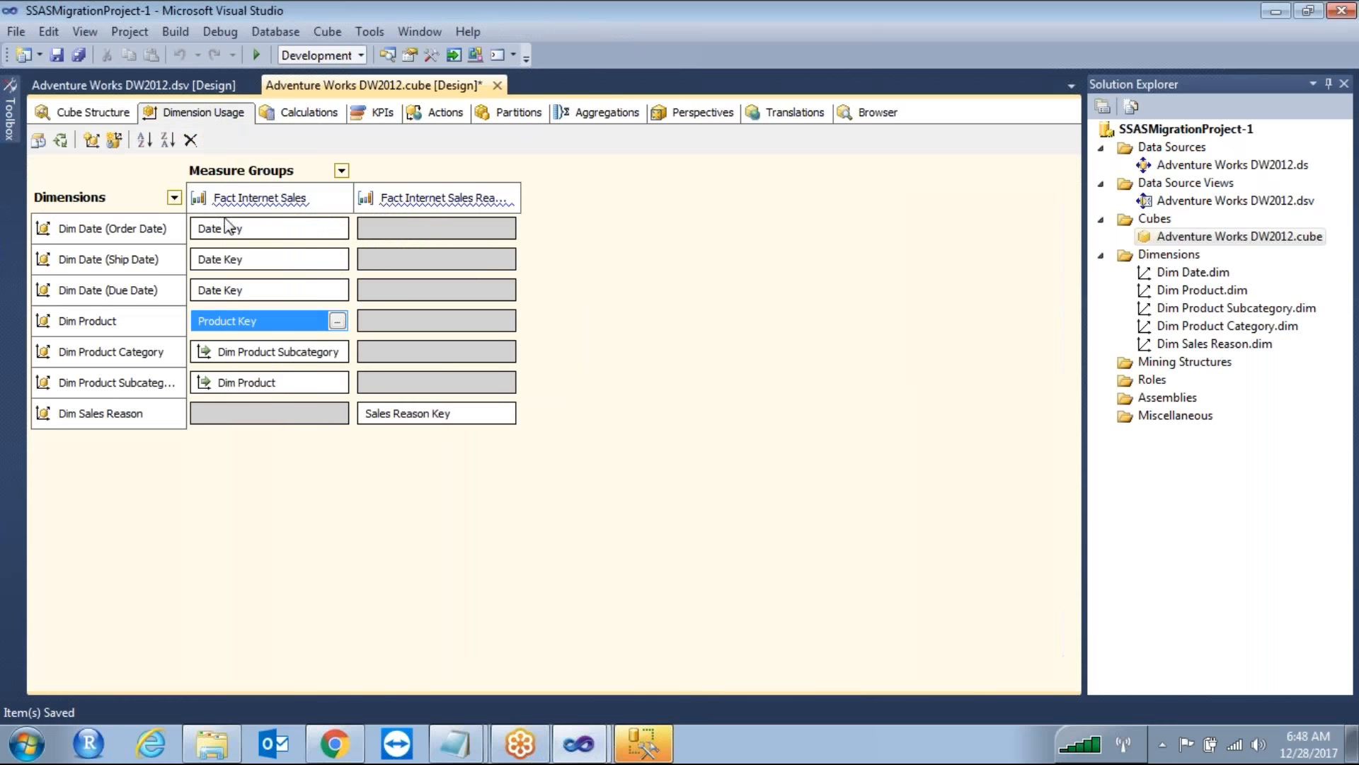
pyautogui.click(128, 412)
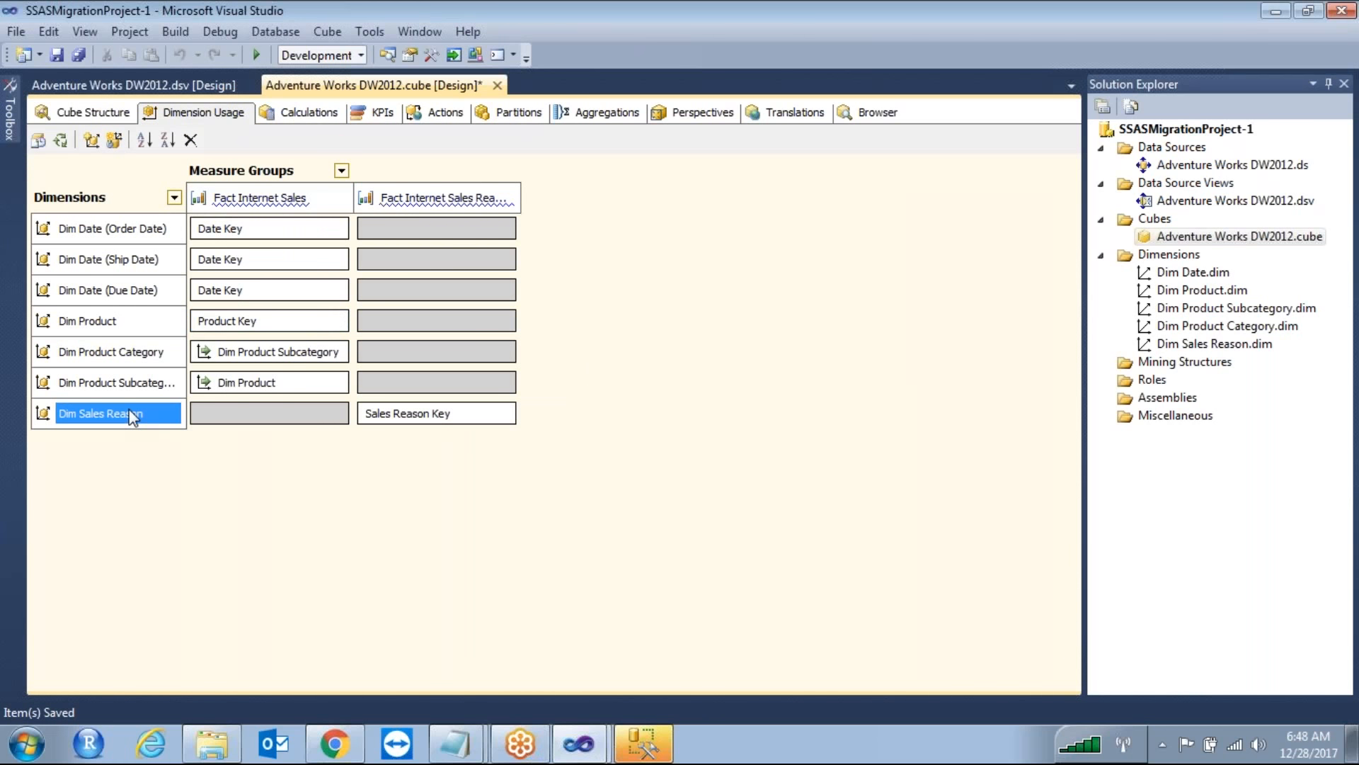
pyautogui.click(467, 414)
pyautogui.click(504, 415)
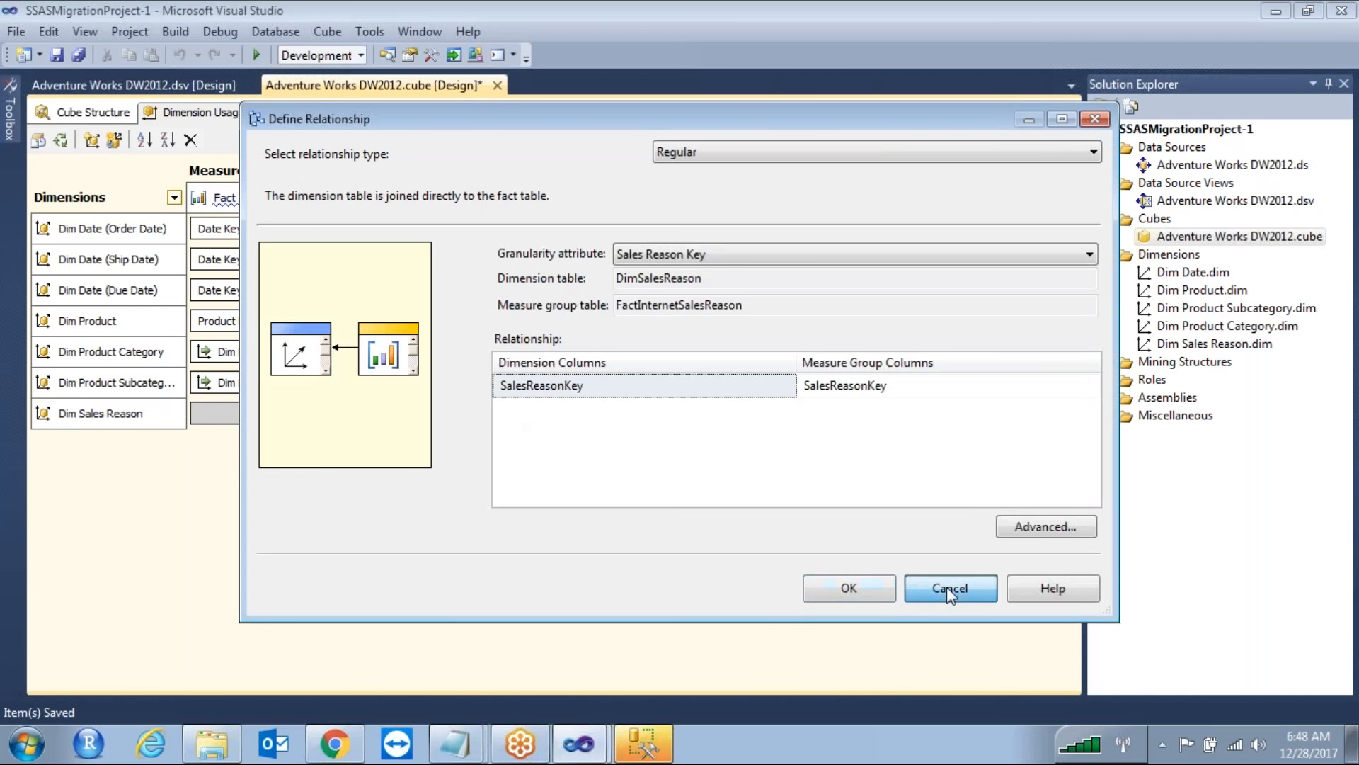
pyautogui.click(946, 586)
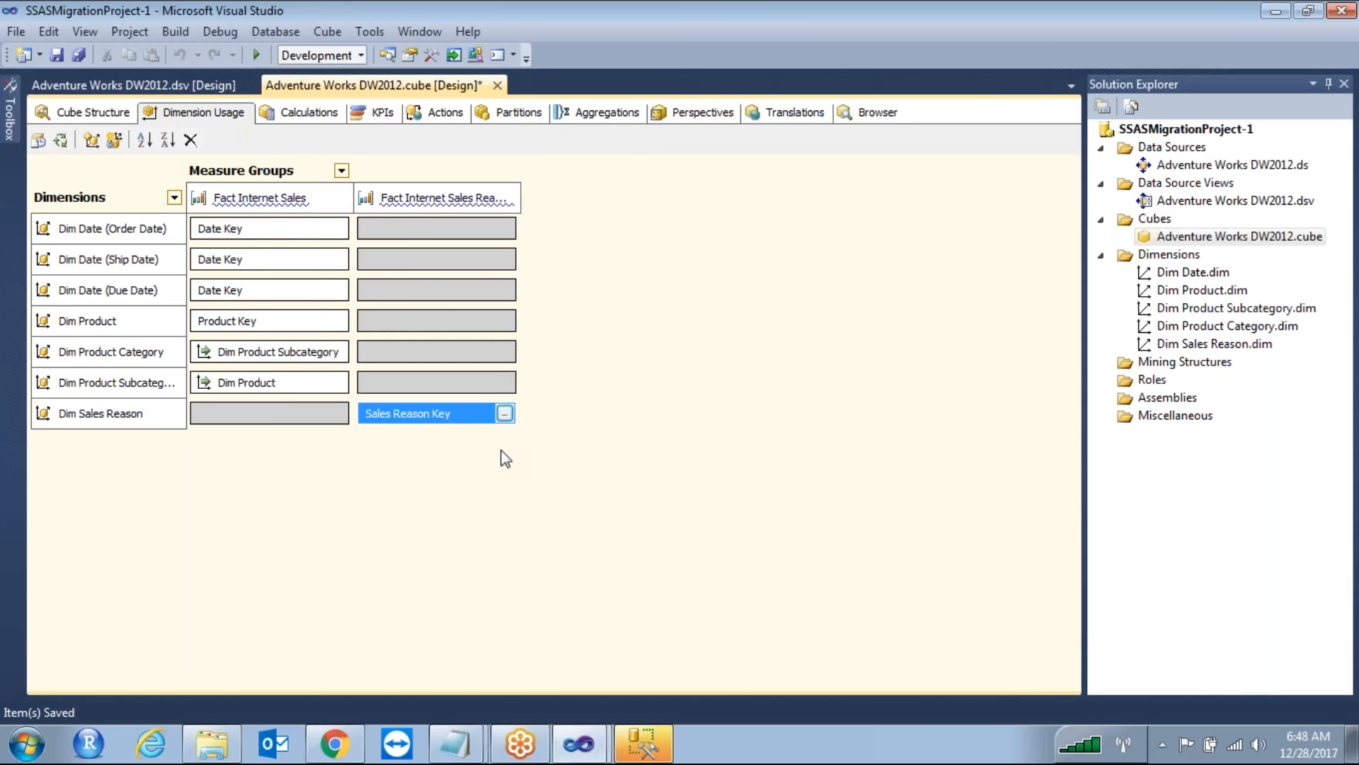
# Check the link between DimSalesReason and FactInternetSalesReason in the data source view, and return to the cube's dimension usage
pyautogui.doubleClick(1231, 202)
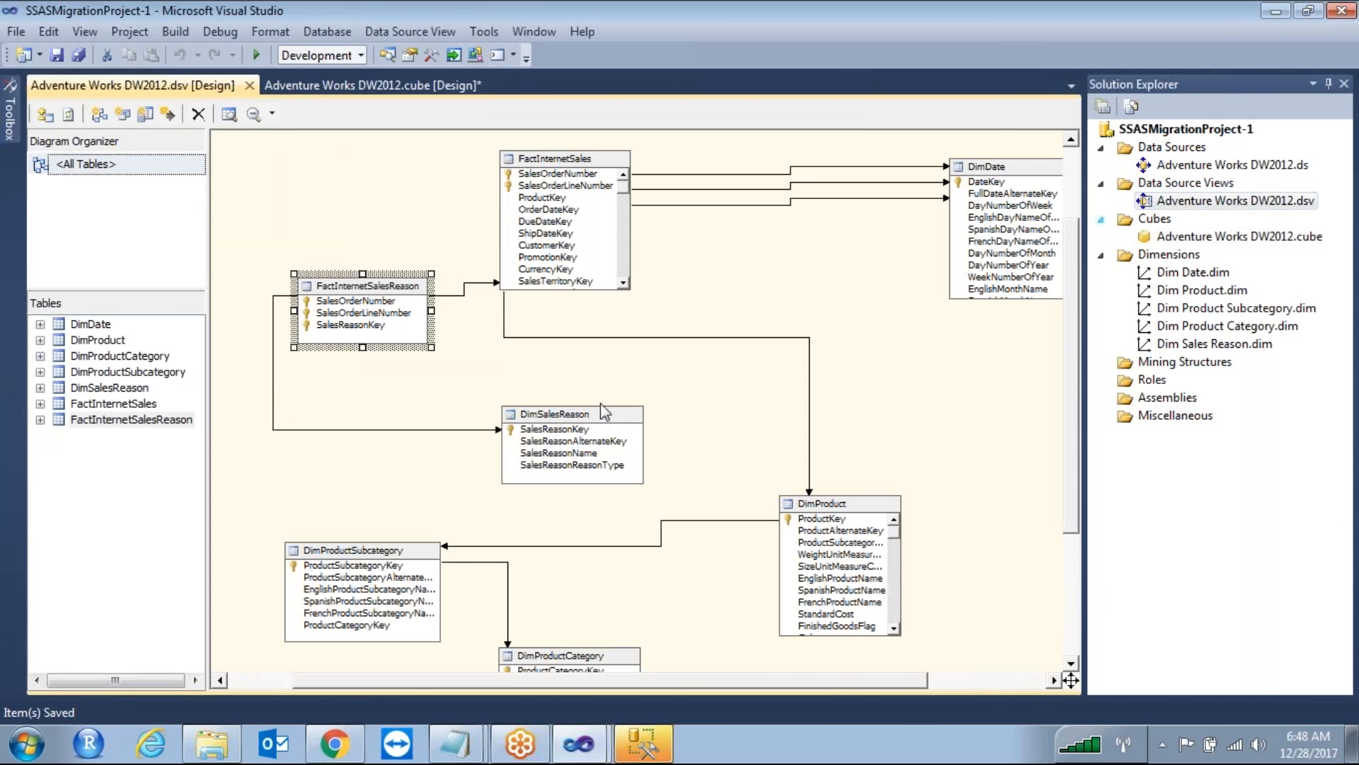
pyautogui.click(587, 406)
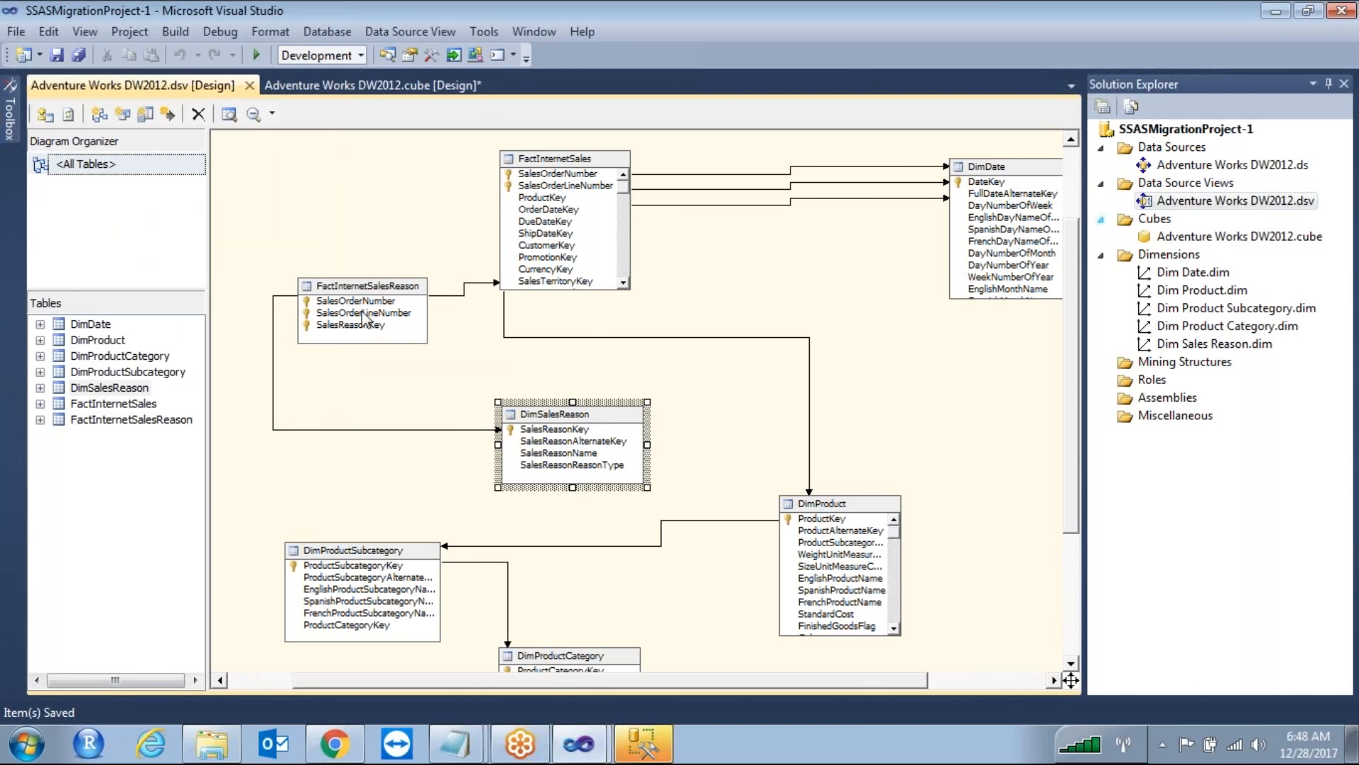
pyautogui.click(372, 288)
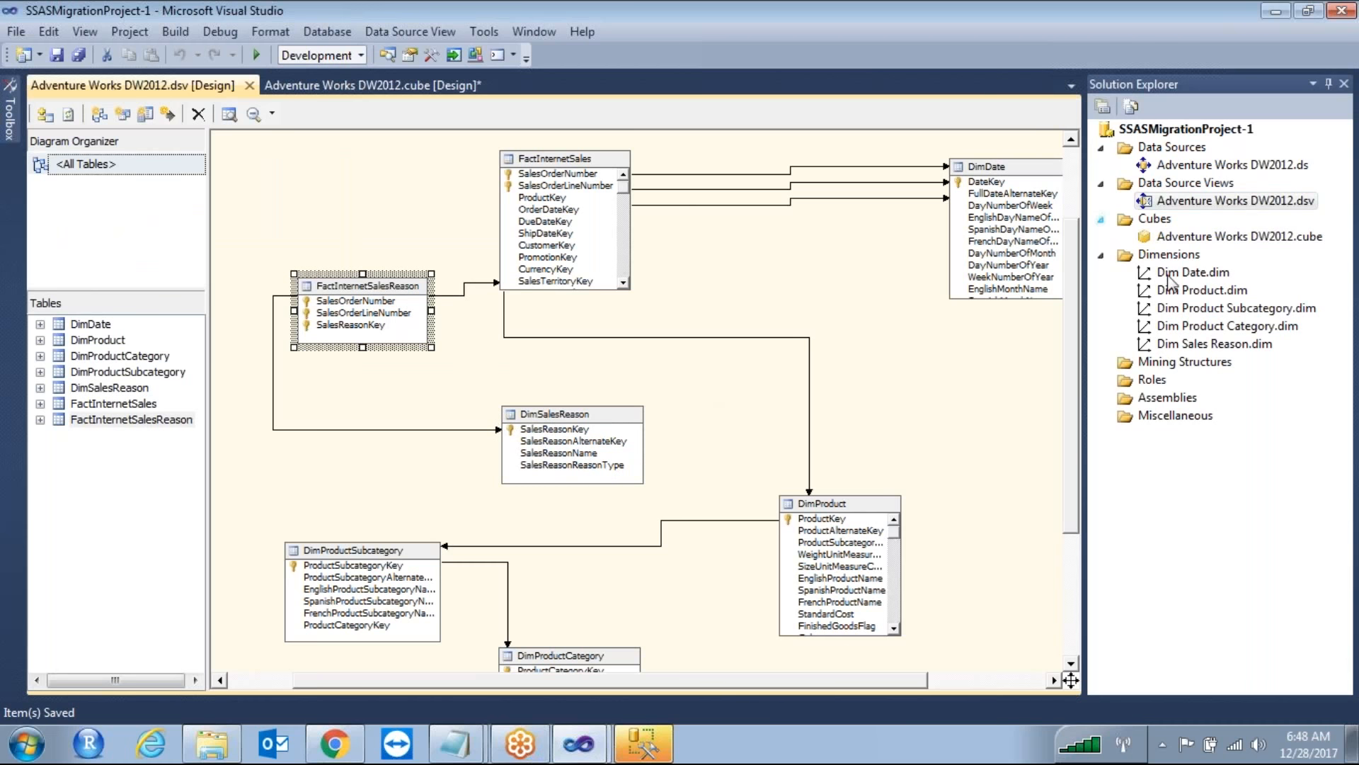
pyautogui.doubleClick(1205, 238)
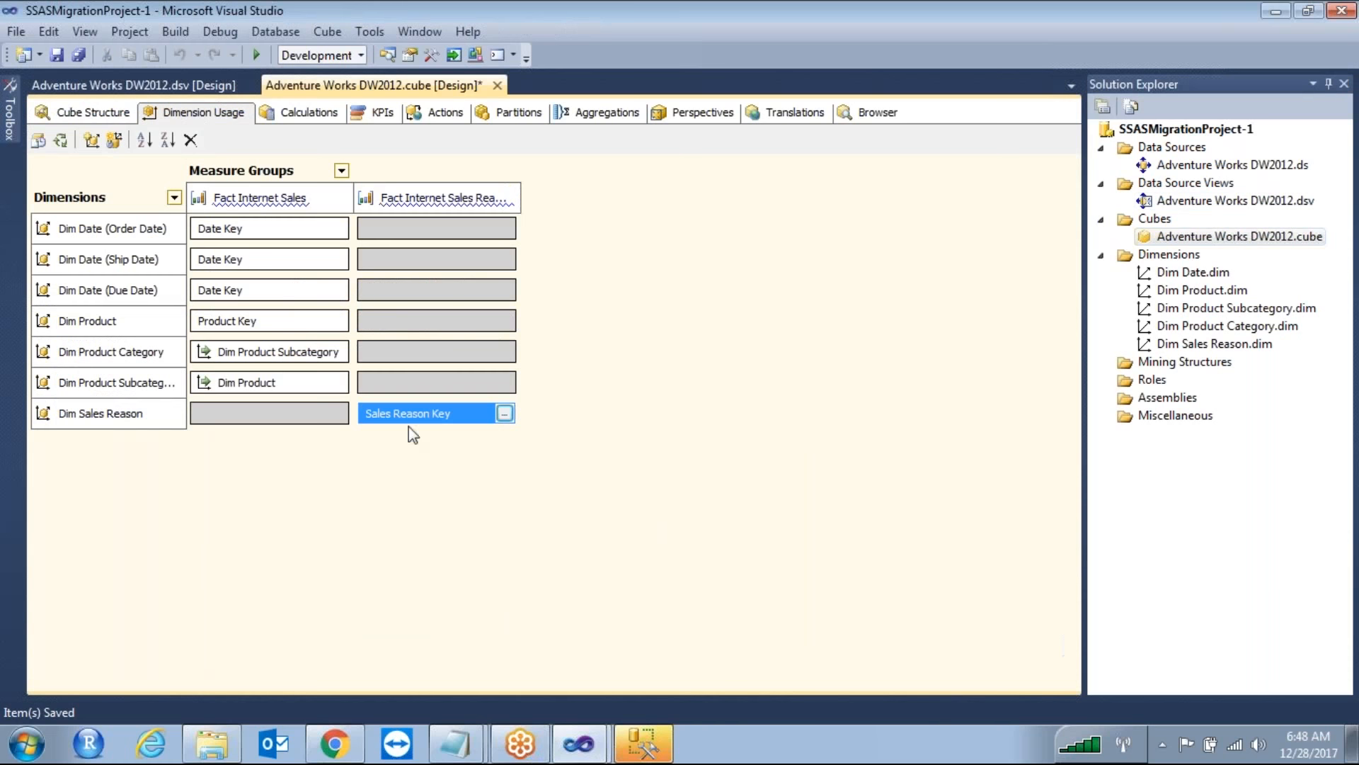
# Select the Dim Sales Reason cell under Fact Internet Sales, circle the Fact Internet Sales Reason heading and draw an arrow to that cell
pyautogui.click(319, 408)
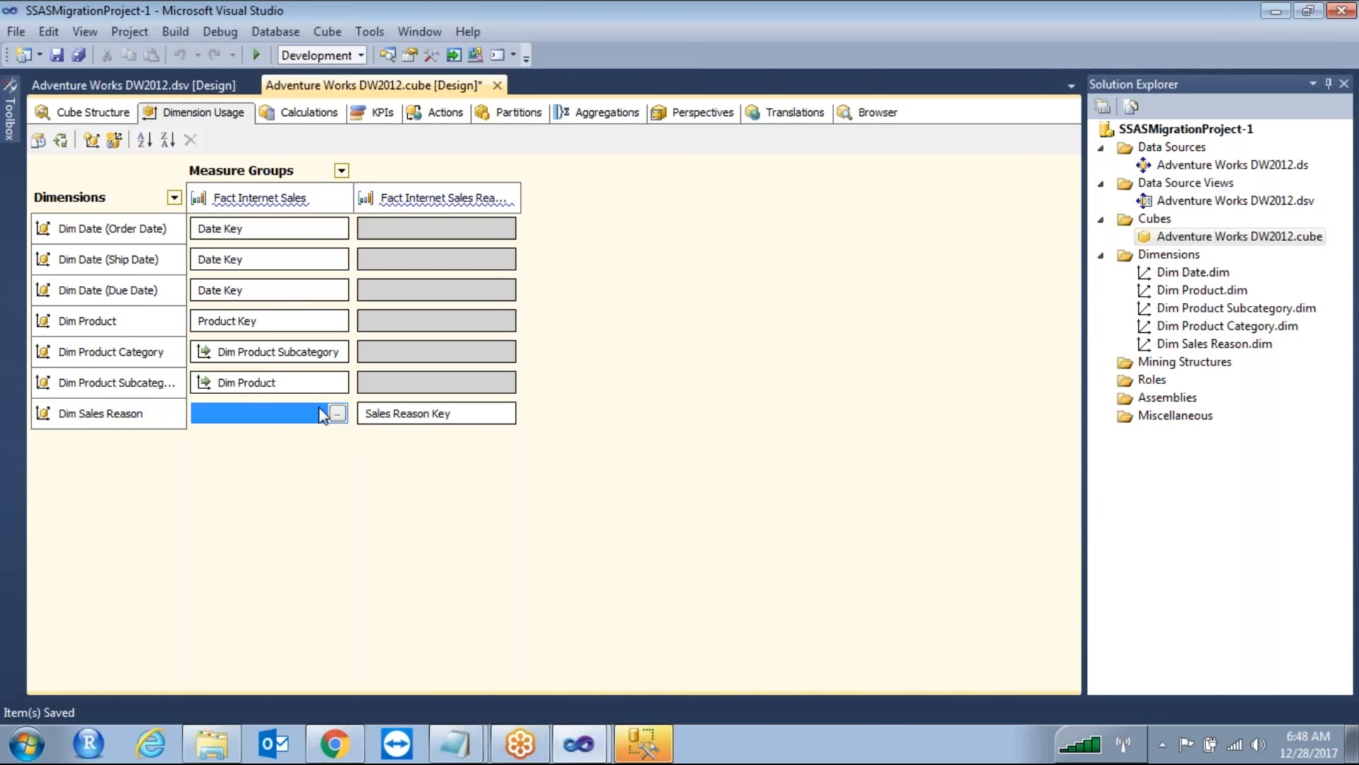
pyautogui.click(318, 207)
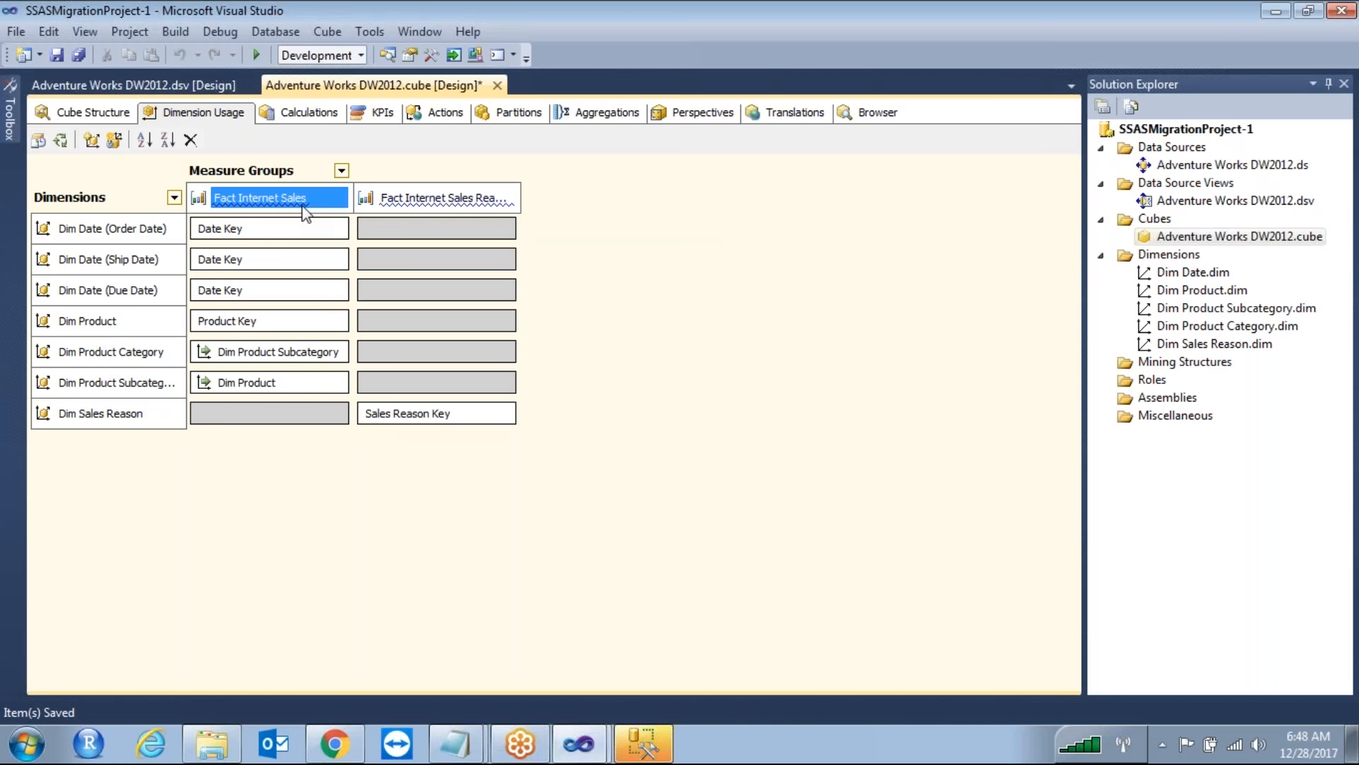
pyautogui.click(338, 416)
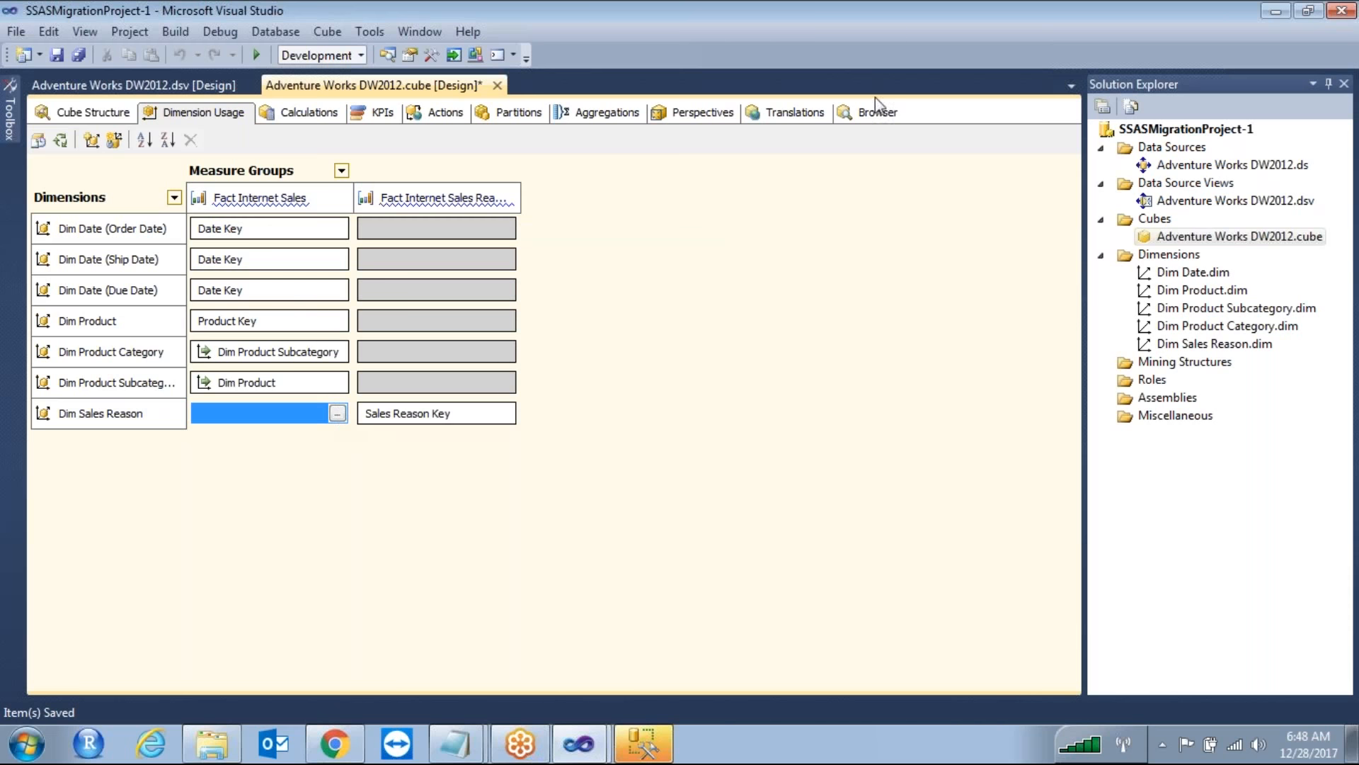
pyautogui.hotkey('ctrl', '2')
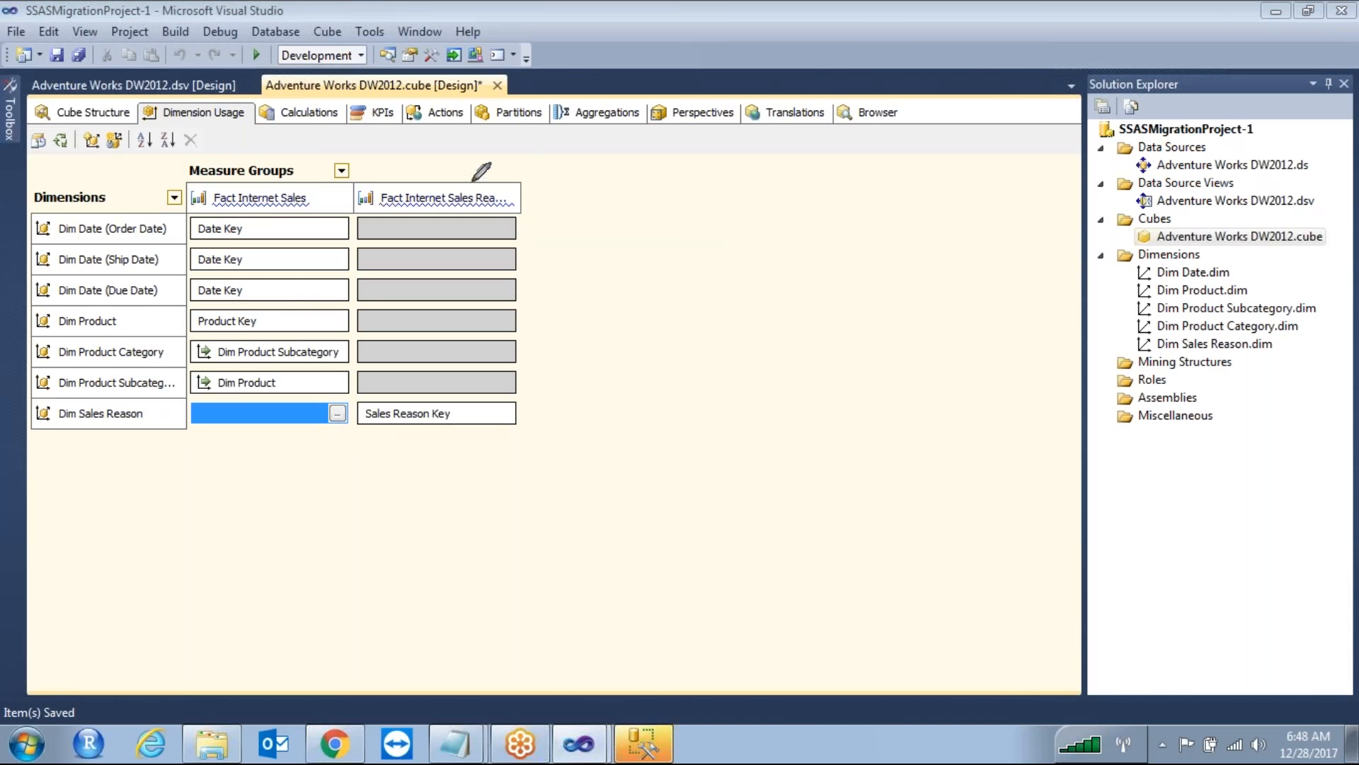
pyautogui.moveTo(433, 183)
pyautogui.mouseDown()
pyautogui.moveTo(544, 211)
pyautogui.moveTo(353, 202)
pyautogui.moveTo(387, 216)
pyautogui.moveTo(228, 400)
pyautogui.moveTo(278, 412)
pyautogui.mouseUp()
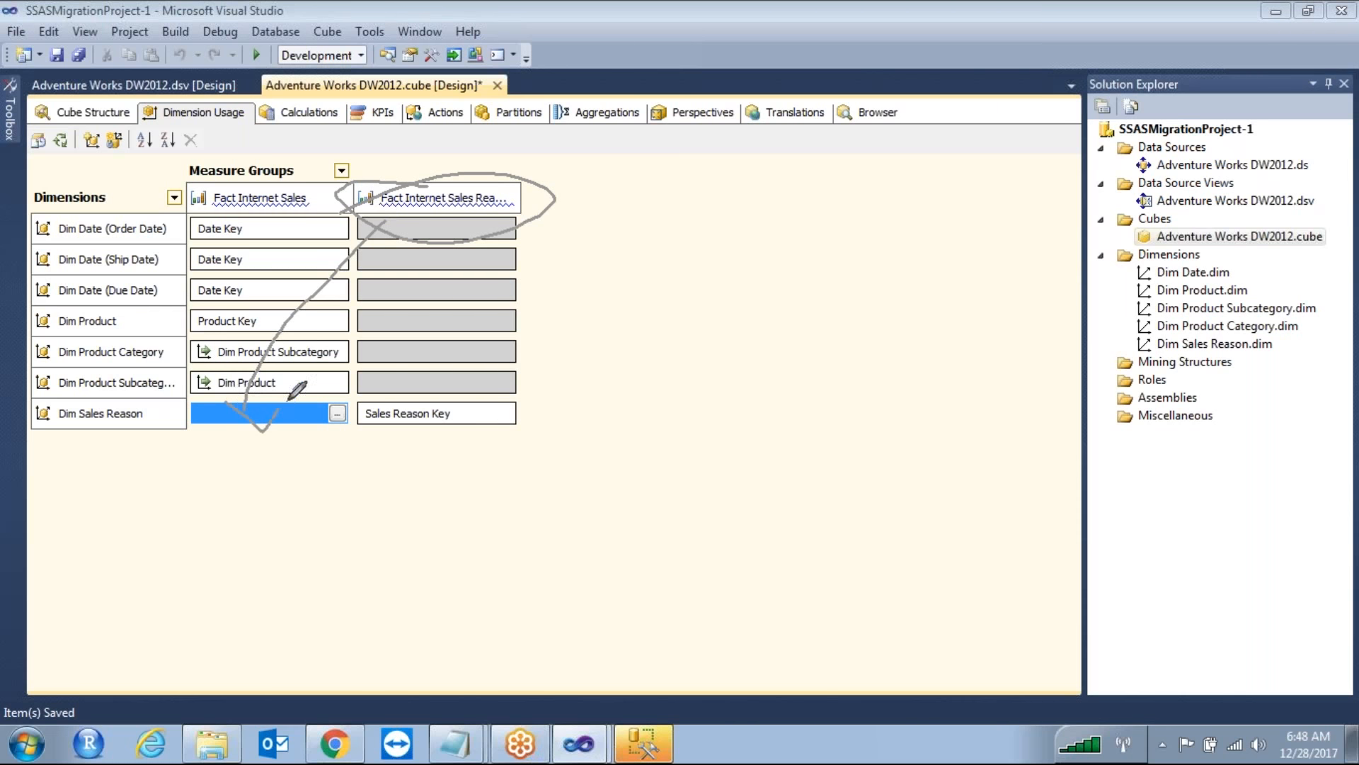
# Try to define a many-to-many relationship between Dim Sales Reason and Fact Internet Sales, checking the intermediate measure group choices, and cancel the definition
pyautogui.click(338, 414)
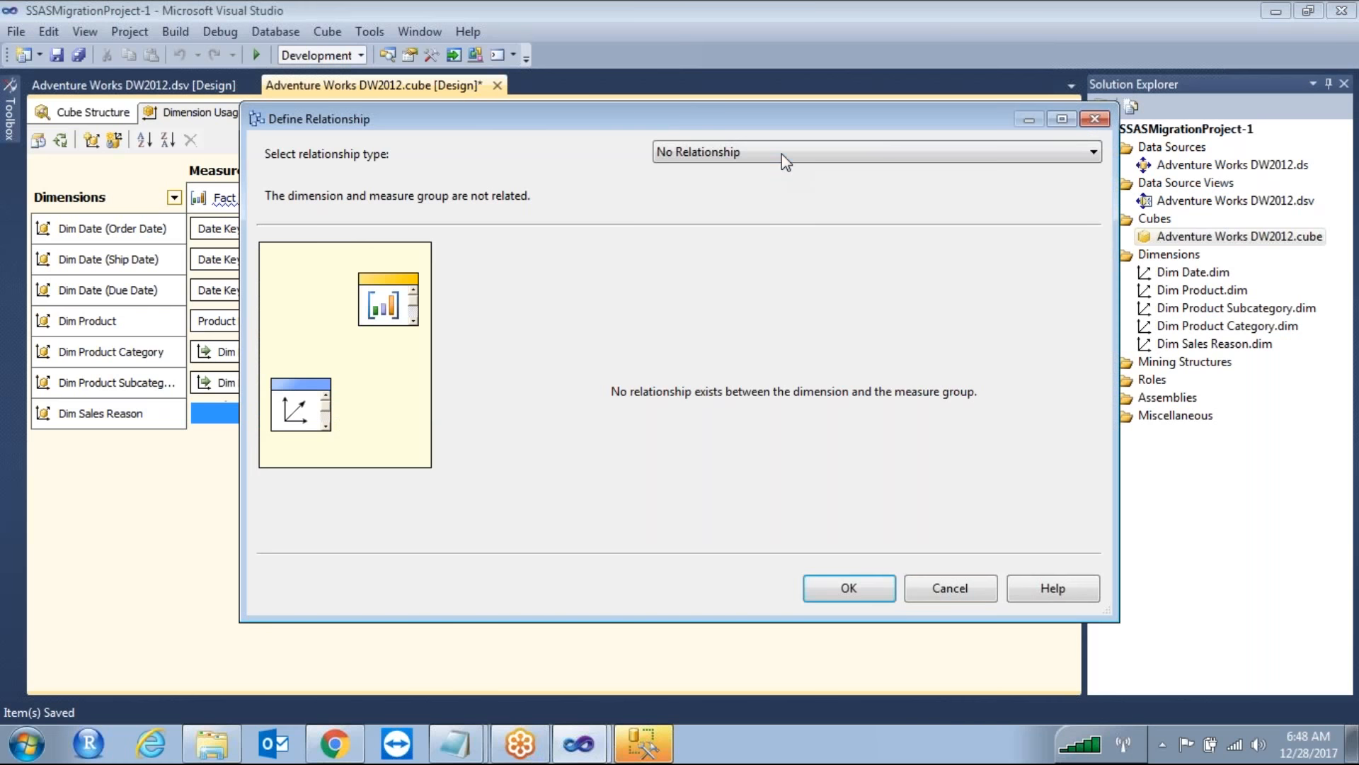
pyautogui.click(782, 155)
pyautogui.click(707, 234)
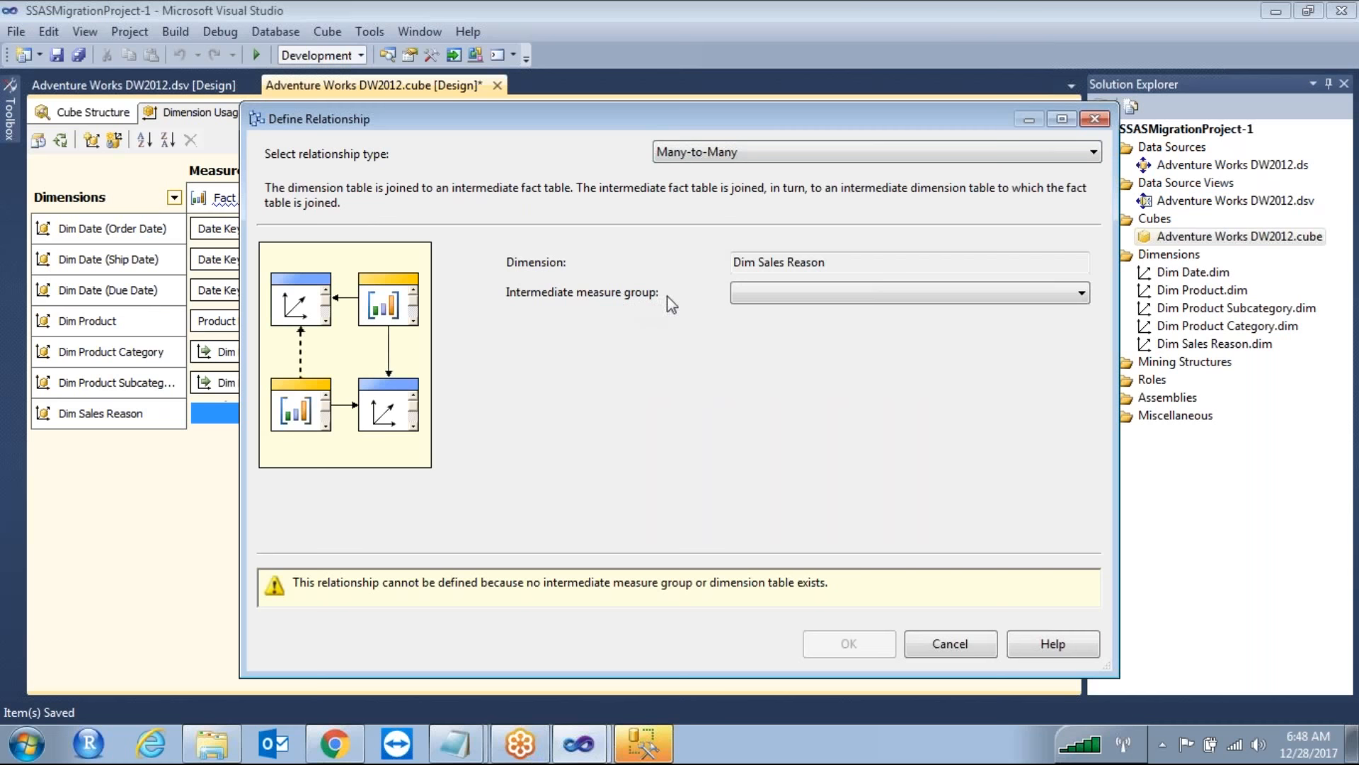
pyautogui.click(758, 301)
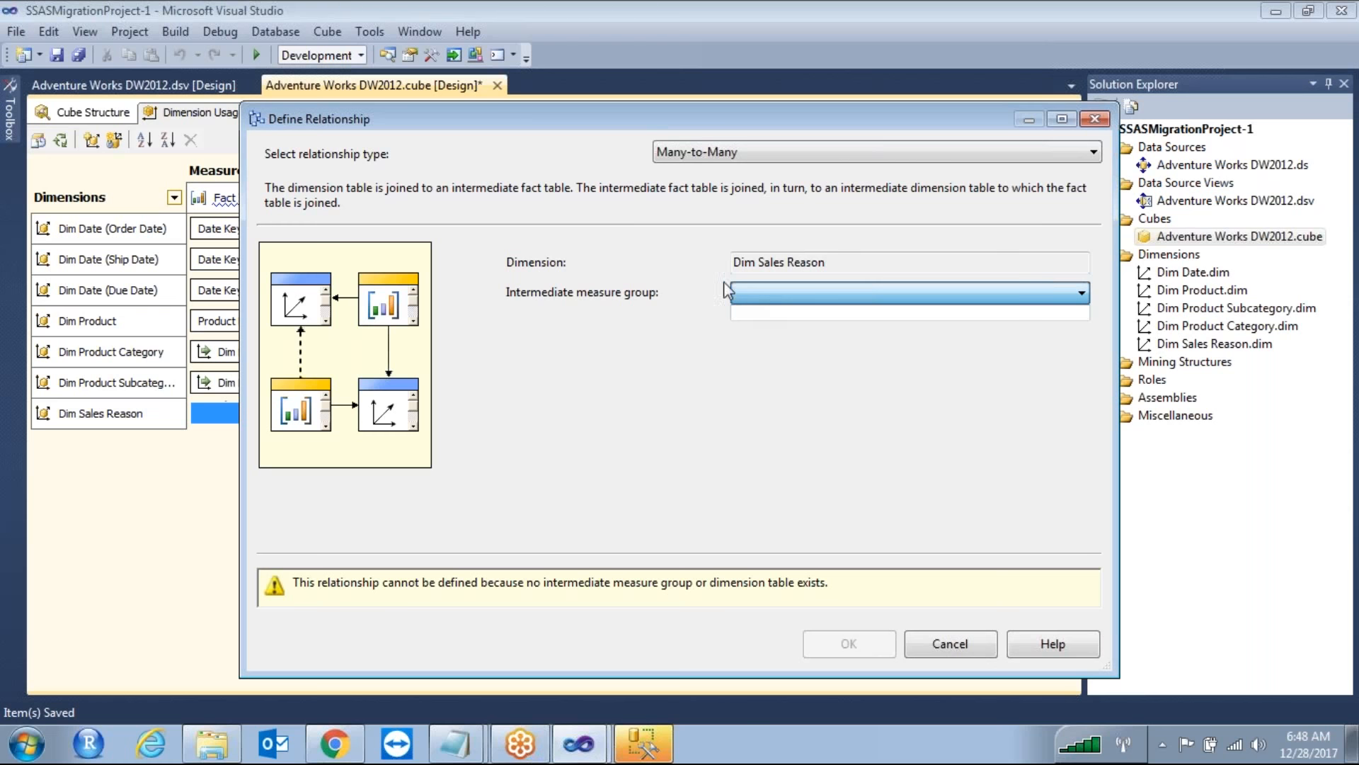
pyautogui.click(584, 121)
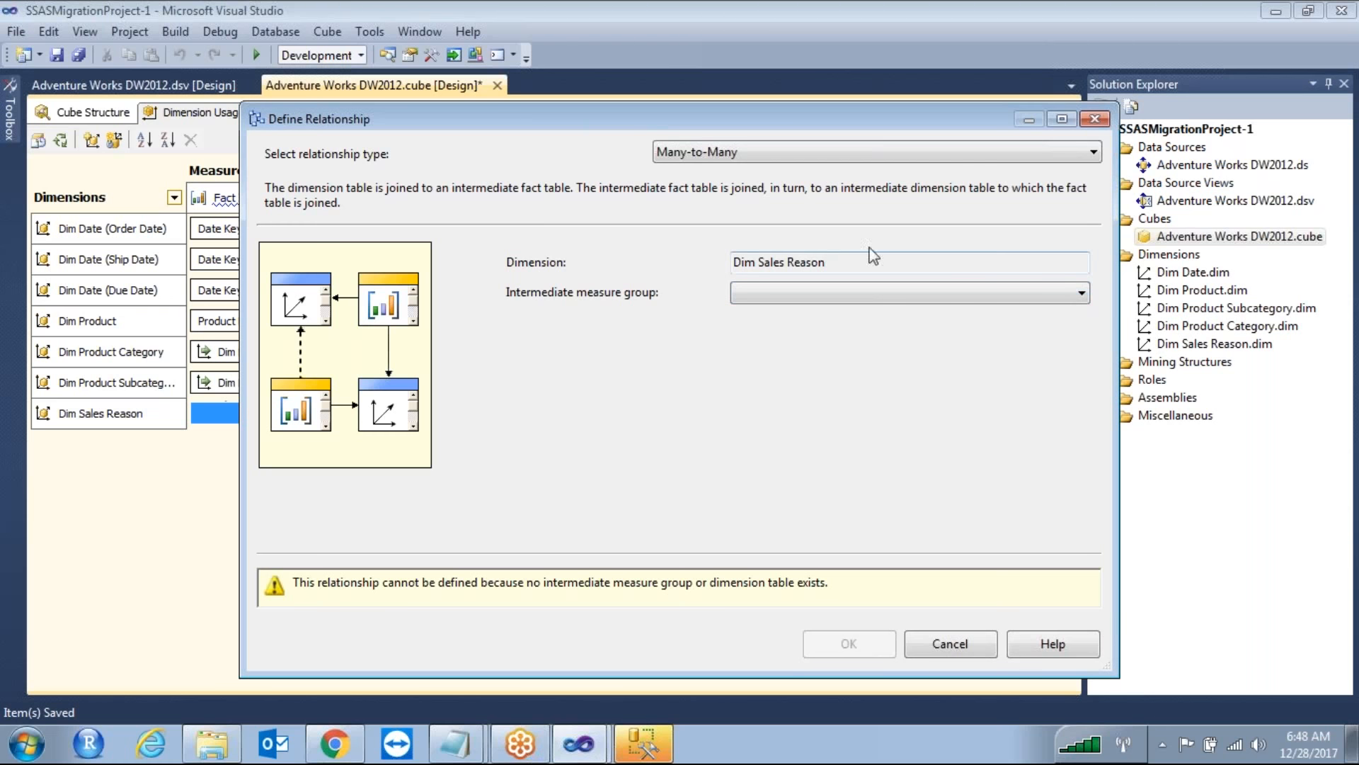
pyautogui.moveTo(578, 122); pyautogui.dragTo(878, 127)
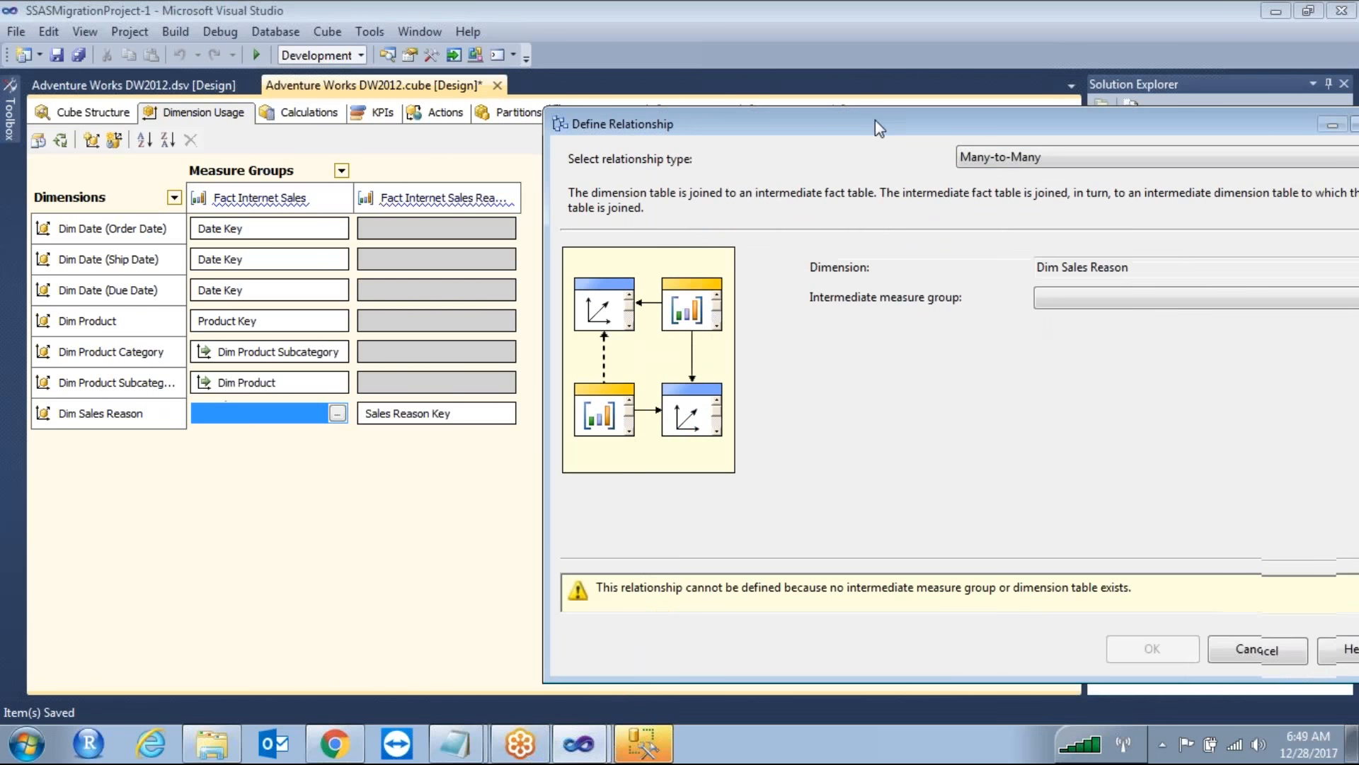
pyautogui.click(1147, 300)
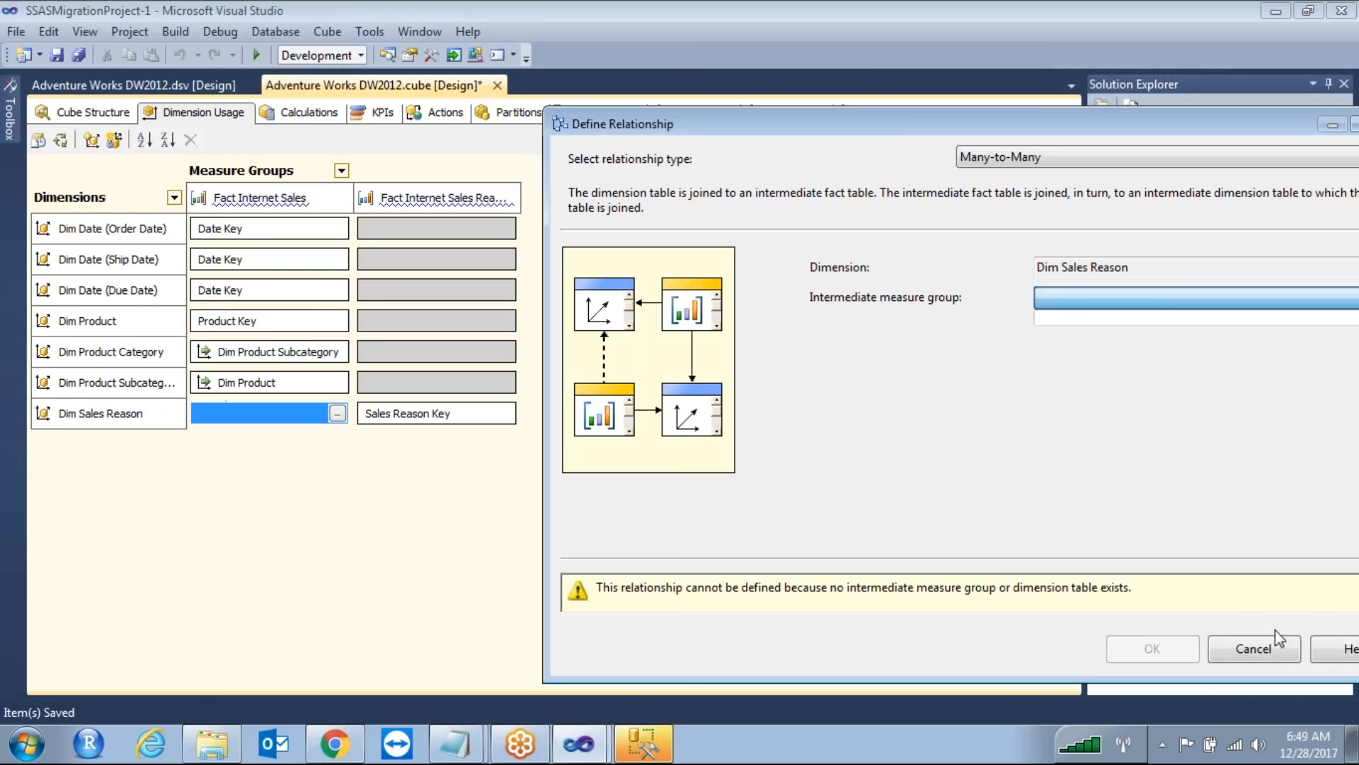
pyautogui.click(1253, 657)
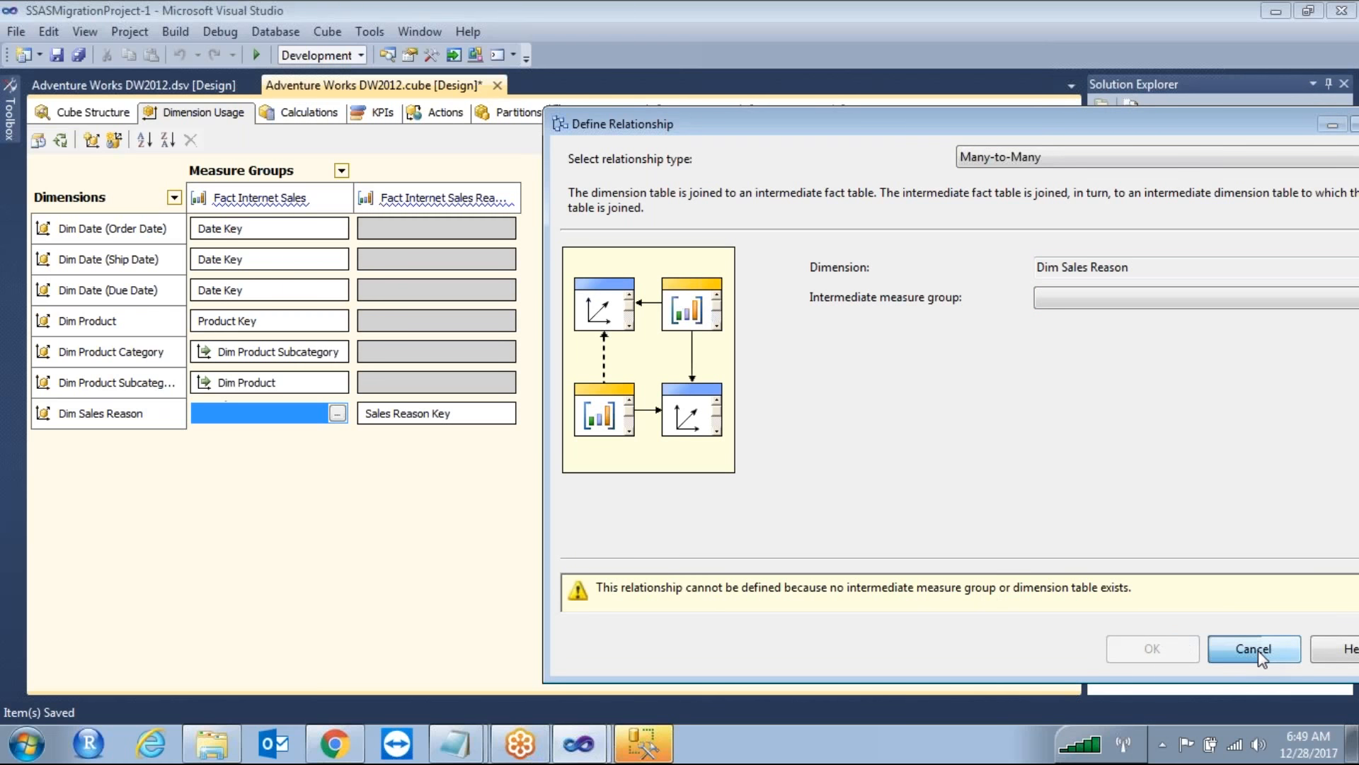
pyautogui.click(1253, 653)
# Inspect the Fact Internet Sales and Fact Internet Sales Reason measure groups in the cube structure
pyautogui.click(85, 115)
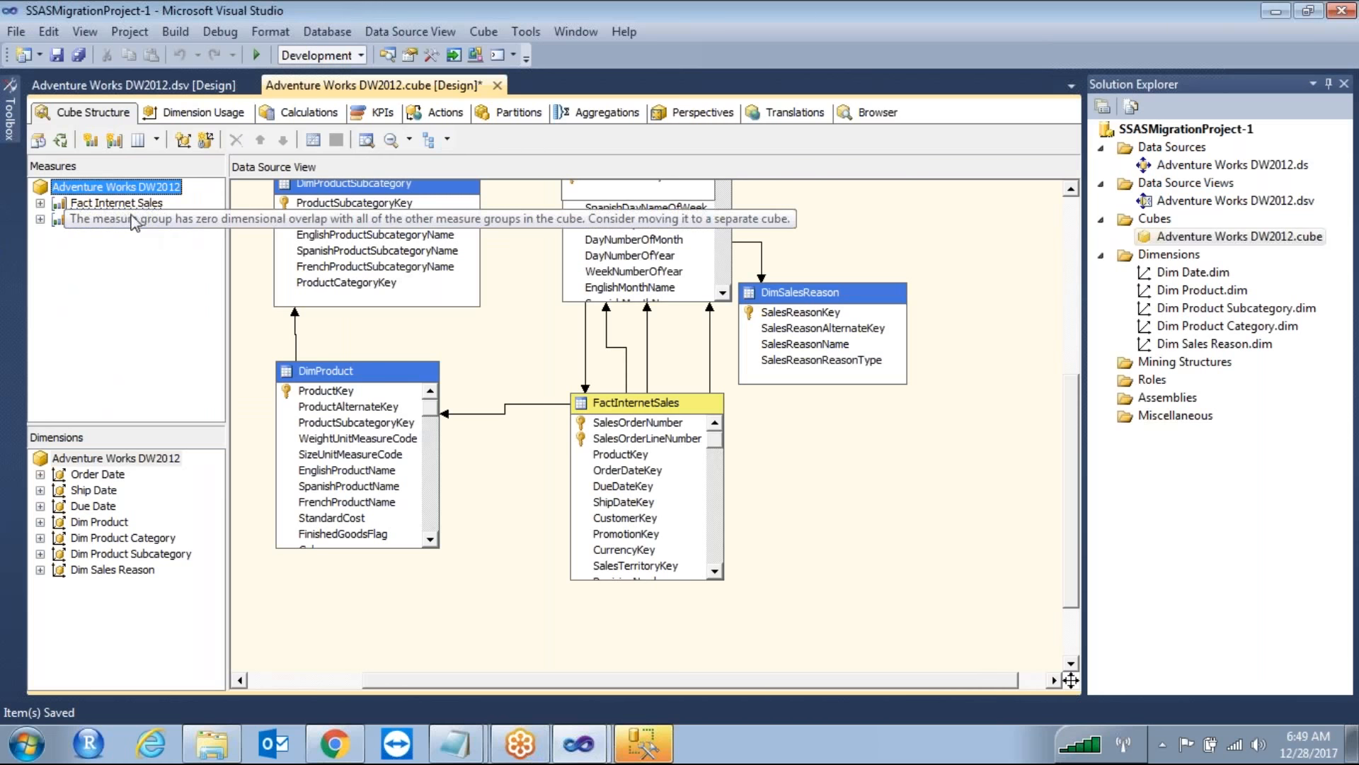
pyautogui.moveTo(139, 219)
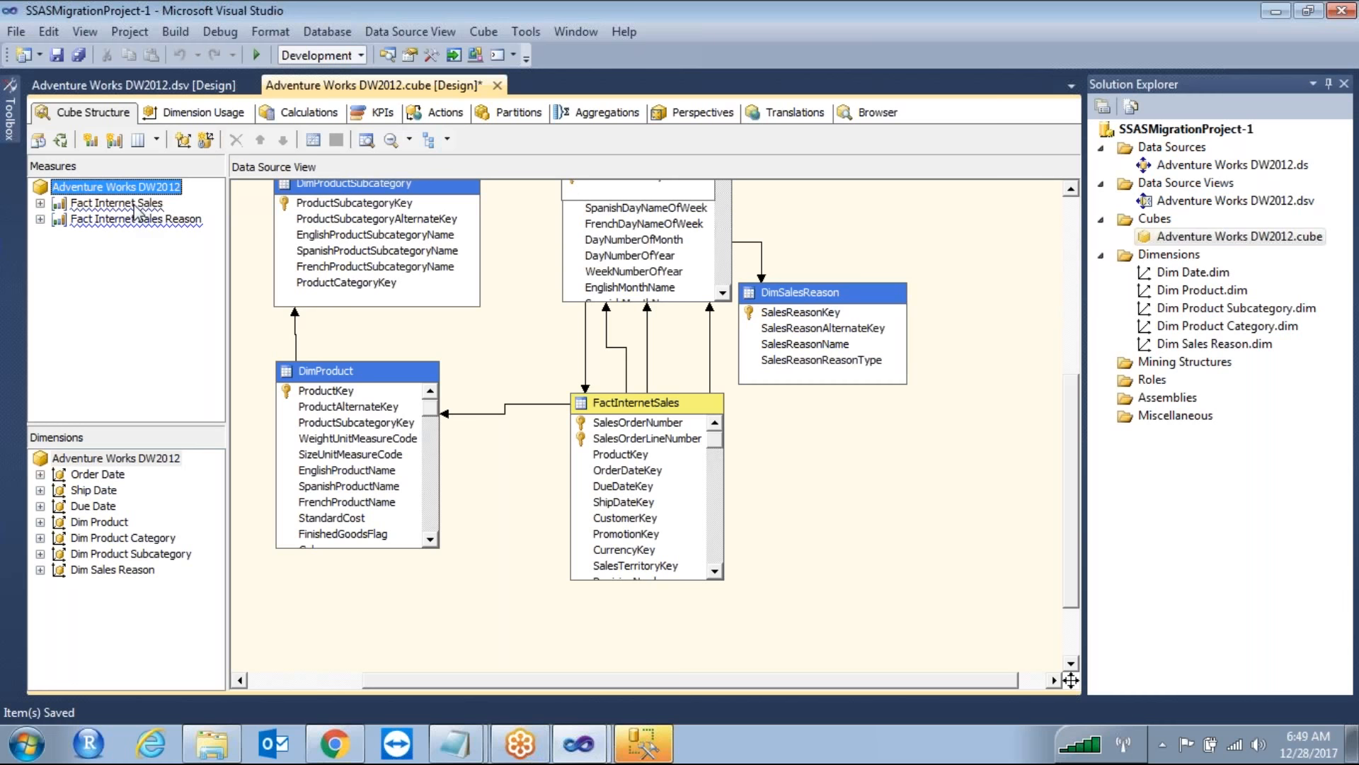
pyautogui.click(125, 206)
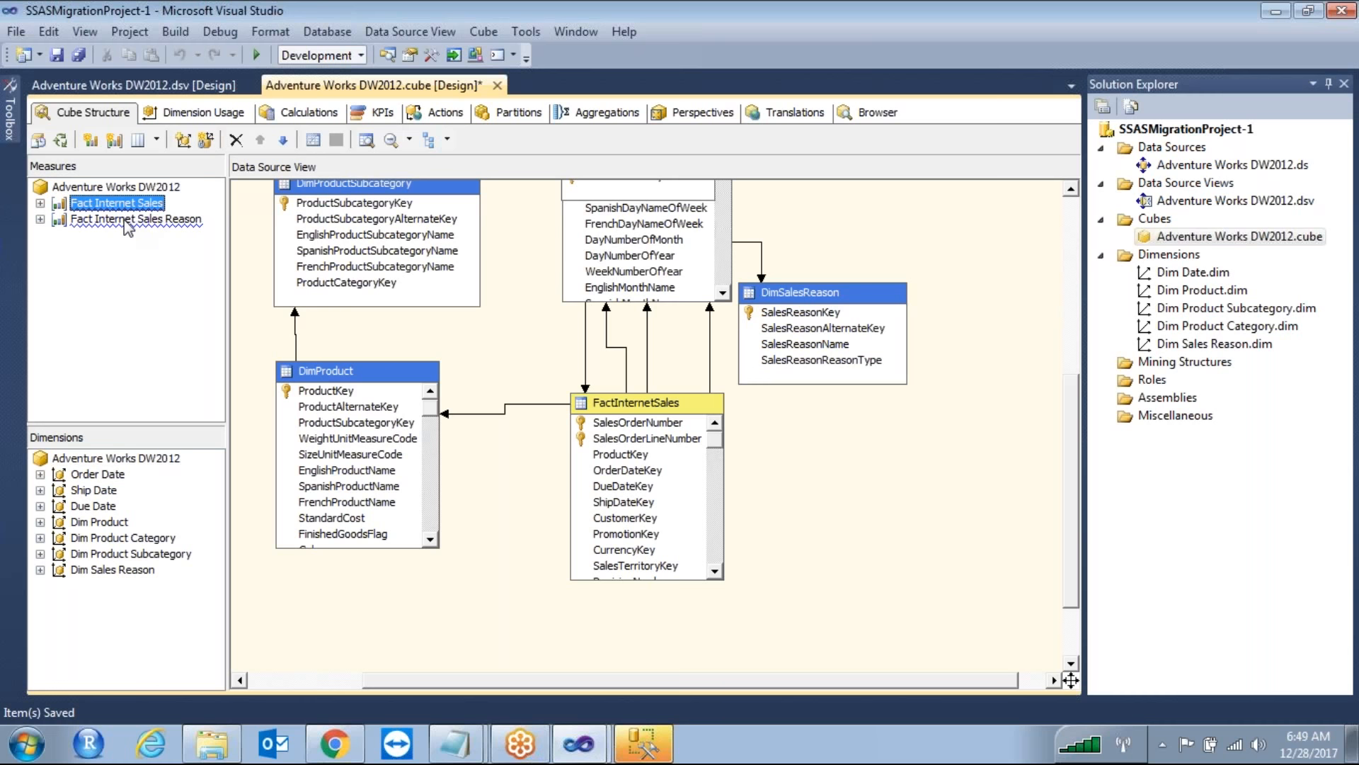
pyautogui.click(125, 220)
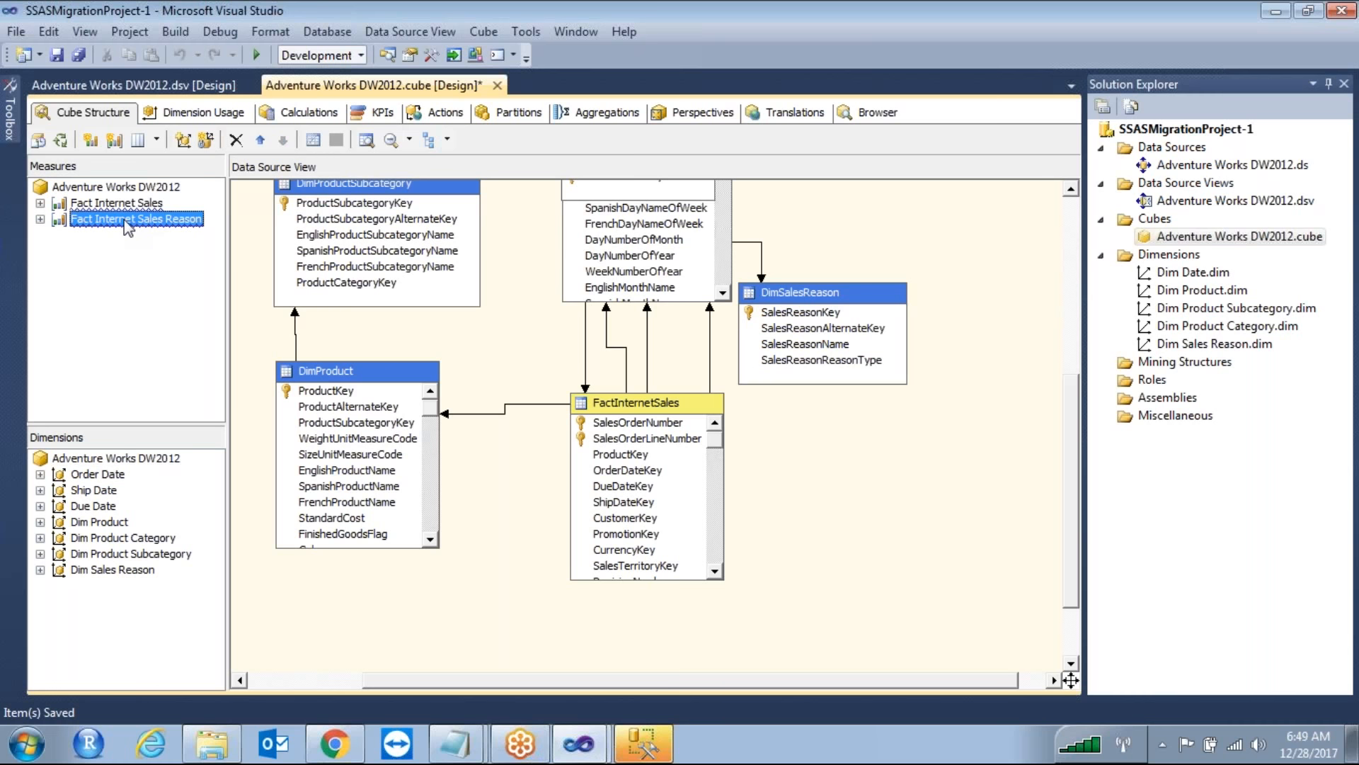
# In the cube's dimension usage, circle both measure group headings, the dimensions and their relationship cells, including Sales Reason Key, and clear the markings
pyautogui.click(210, 116)
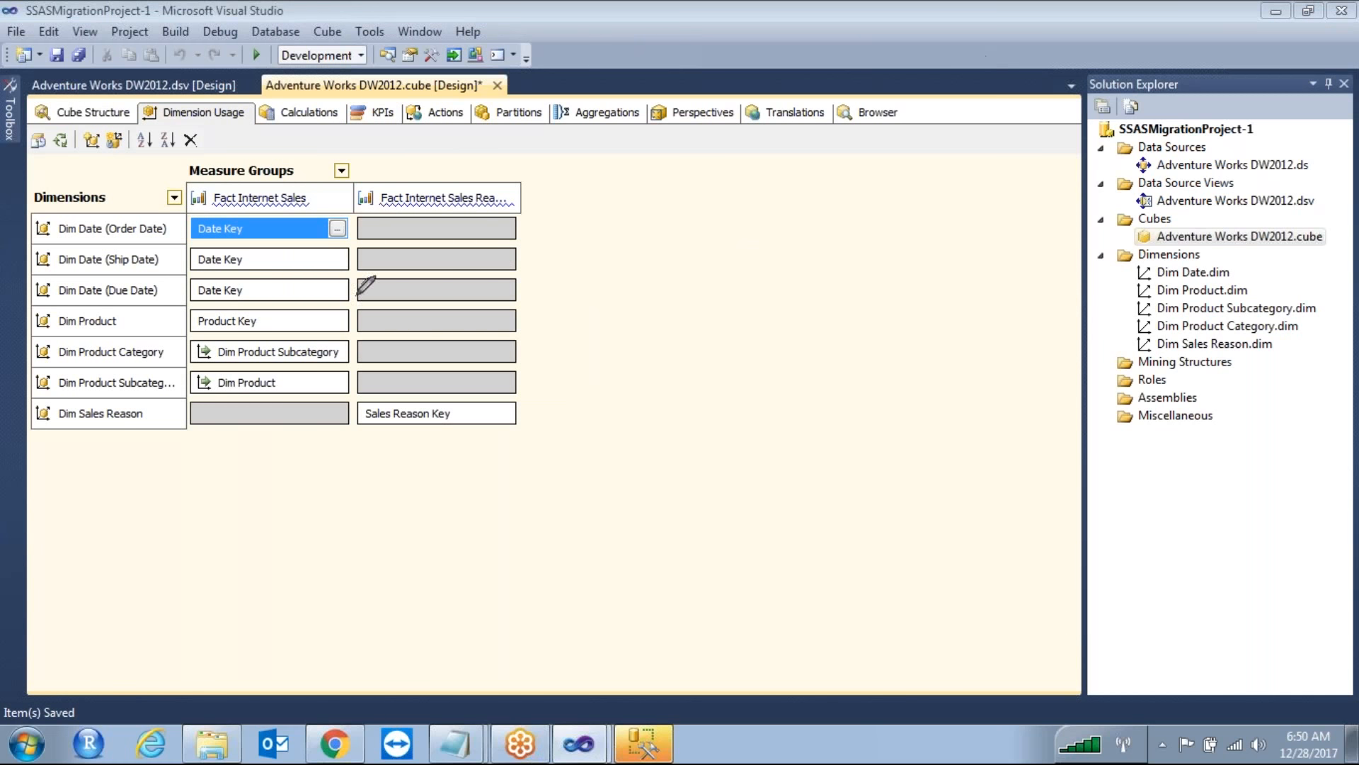
pyautogui.moveTo(211, 167)
pyautogui.mouseDown()
pyautogui.moveTo(295, 196)
pyautogui.moveTo(205, 158)
pyautogui.mouseUp()
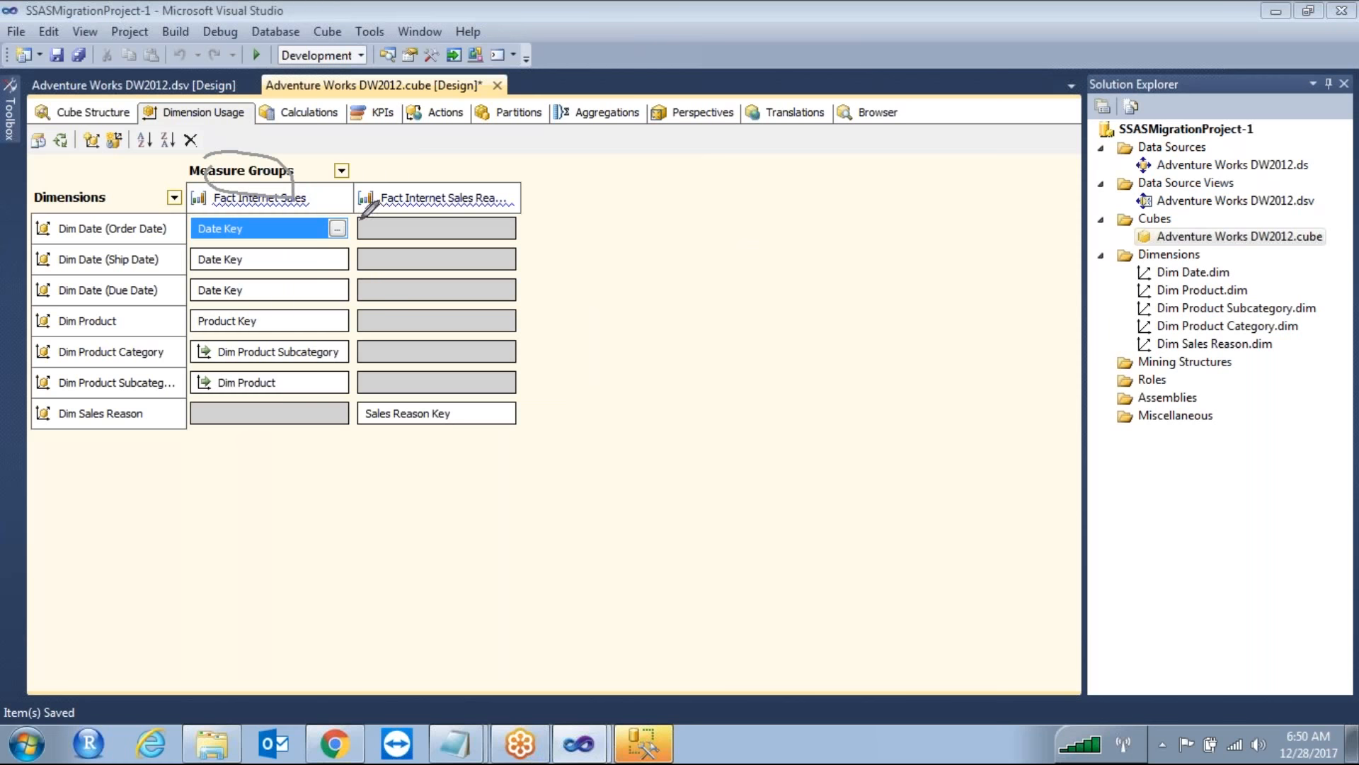
pyautogui.moveTo(416, 181); pyautogui.dragTo(406, 221)
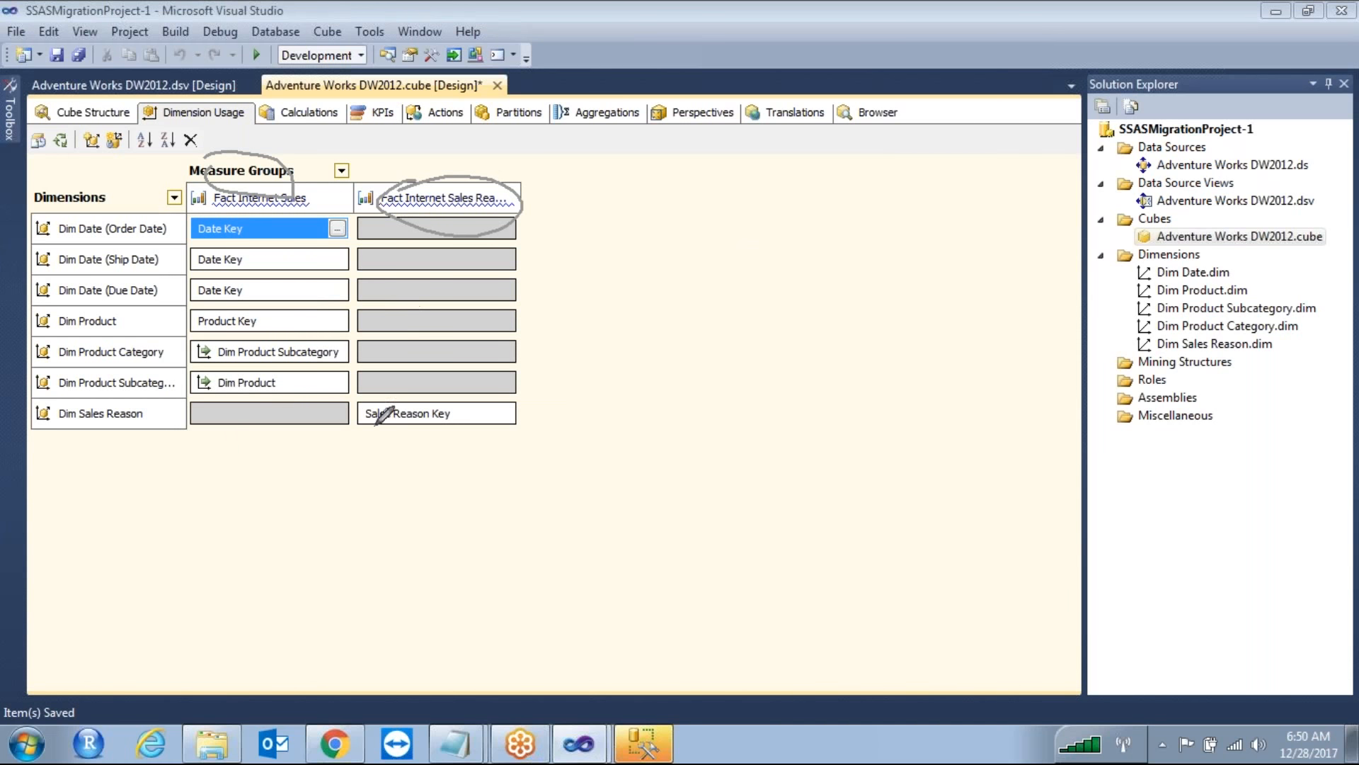
pyautogui.moveTo(108, 401)
pyautogui.mouseDown()
pyautogui.moveTo(88, 428)
pyautogui.moveTo(107, 401)
pyautogui.mouseUp()
pyautogui.moveTo(414, 391); pyautogui.dragTo(360, 382)
pyautogui.moveTo(239, 163)
pyautogui.mouseDown()
pyautogui.moveTo(247, 418)
pyautogui.moveTo(223, 185)
pyautogui.mouseUp()
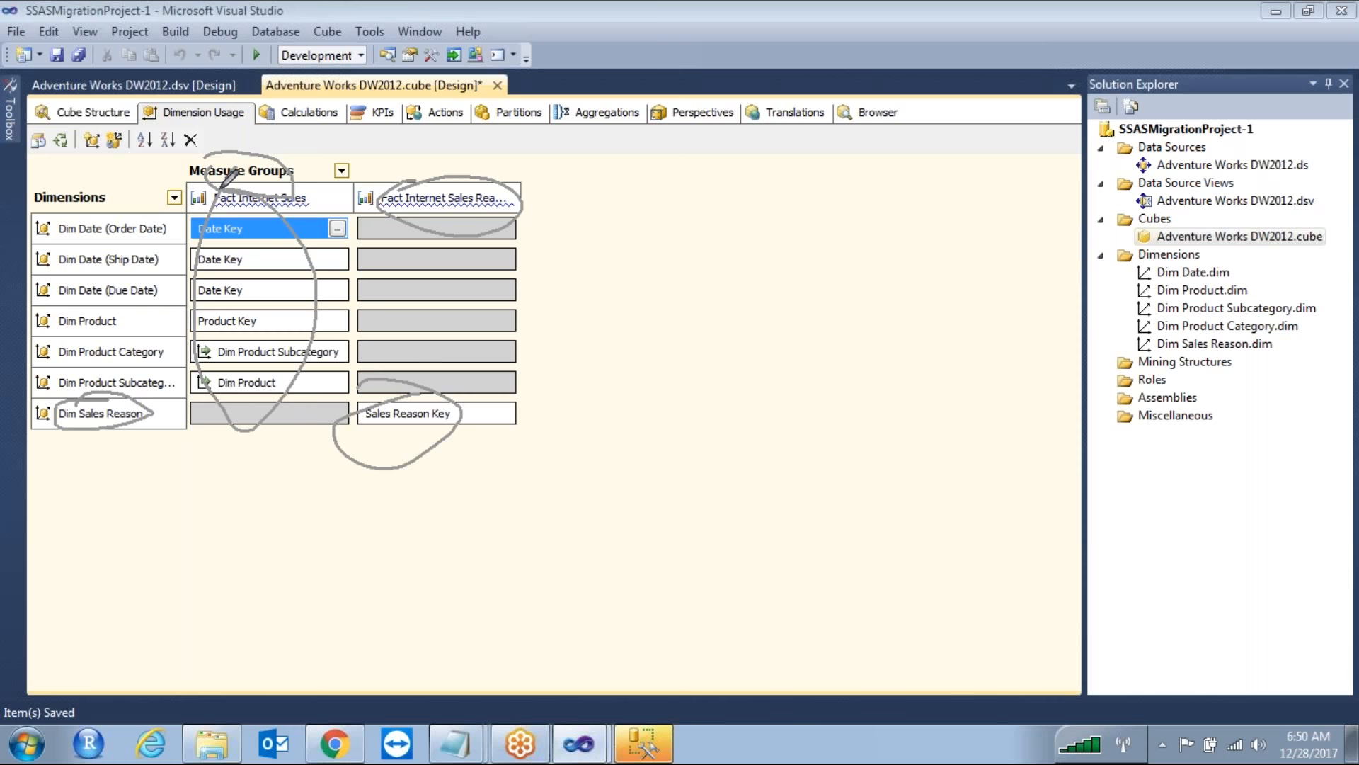
pyautogui.moveTo(62, 225)
pyautogui.mouseDown()
pyautogui.moveTo(74, 390)
pyautogui.moveTo(150, 302)
pyautogui.moveTo(67, 212)
pyautogui.moveTo(61, 224)
pyautogui.mouseUp()
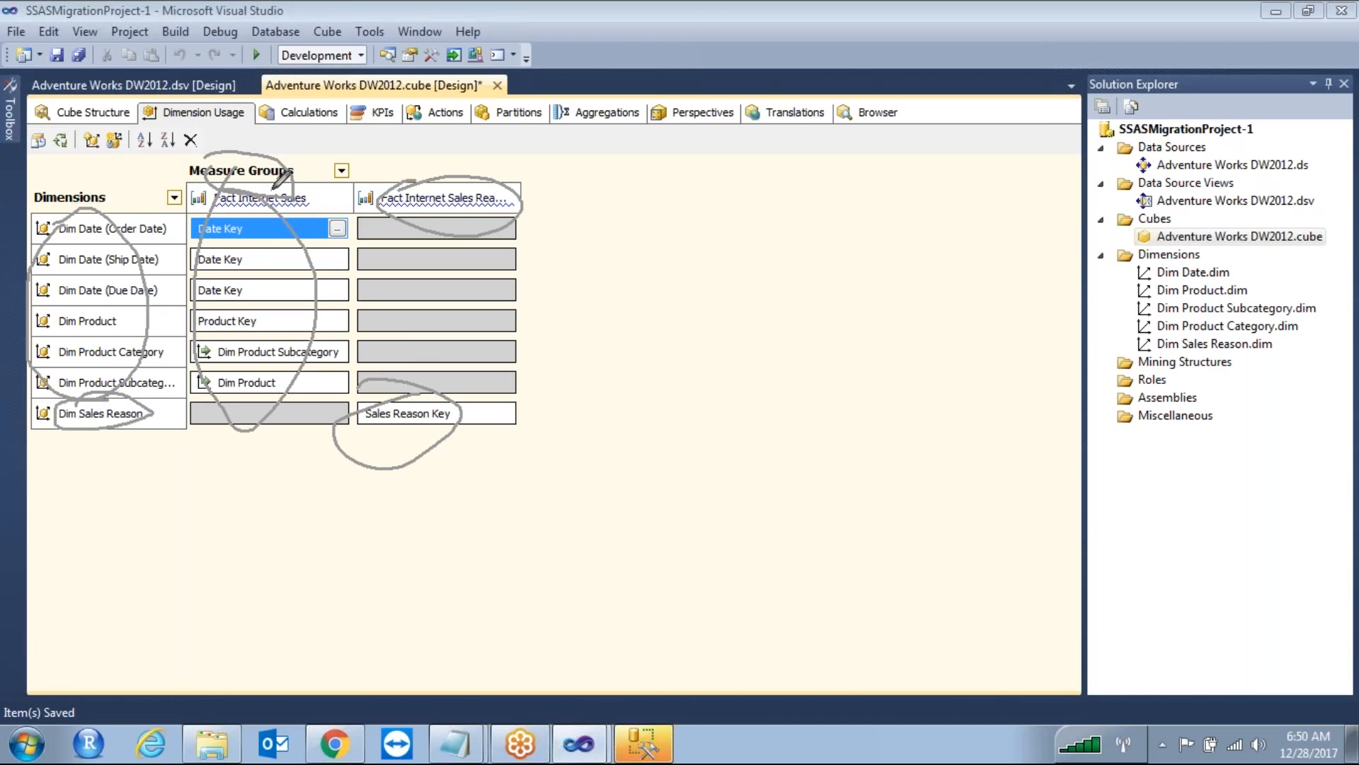
pyautogui.moveTo(400, 207)
pyautogui.mouseDown()
pyautogui.moveTo(375, 212)
pyautogui.moveTo(533, 297)
pyautogui.moveTo(418, 201)
pyautogui.moveTo(398, 205)
pyautogui.mouseUp()
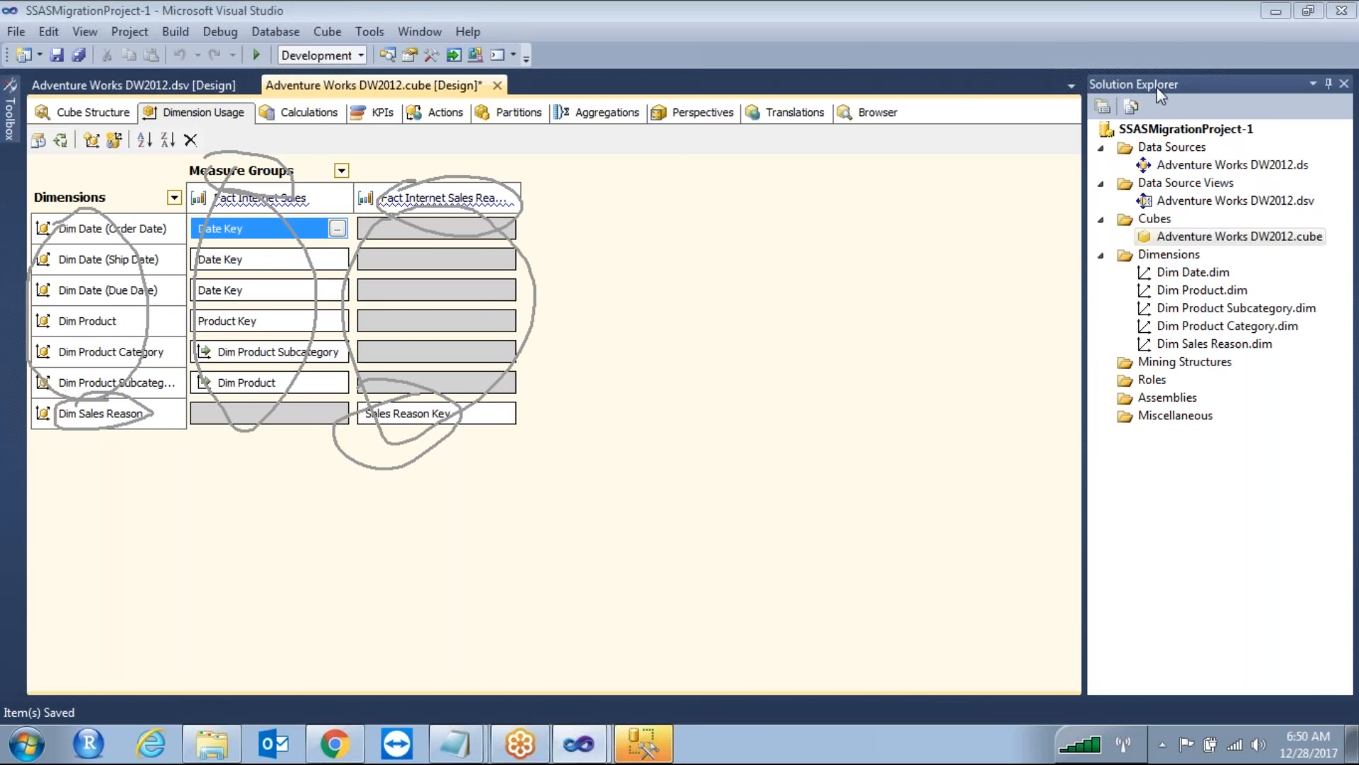
pyautogui.press('Escape')
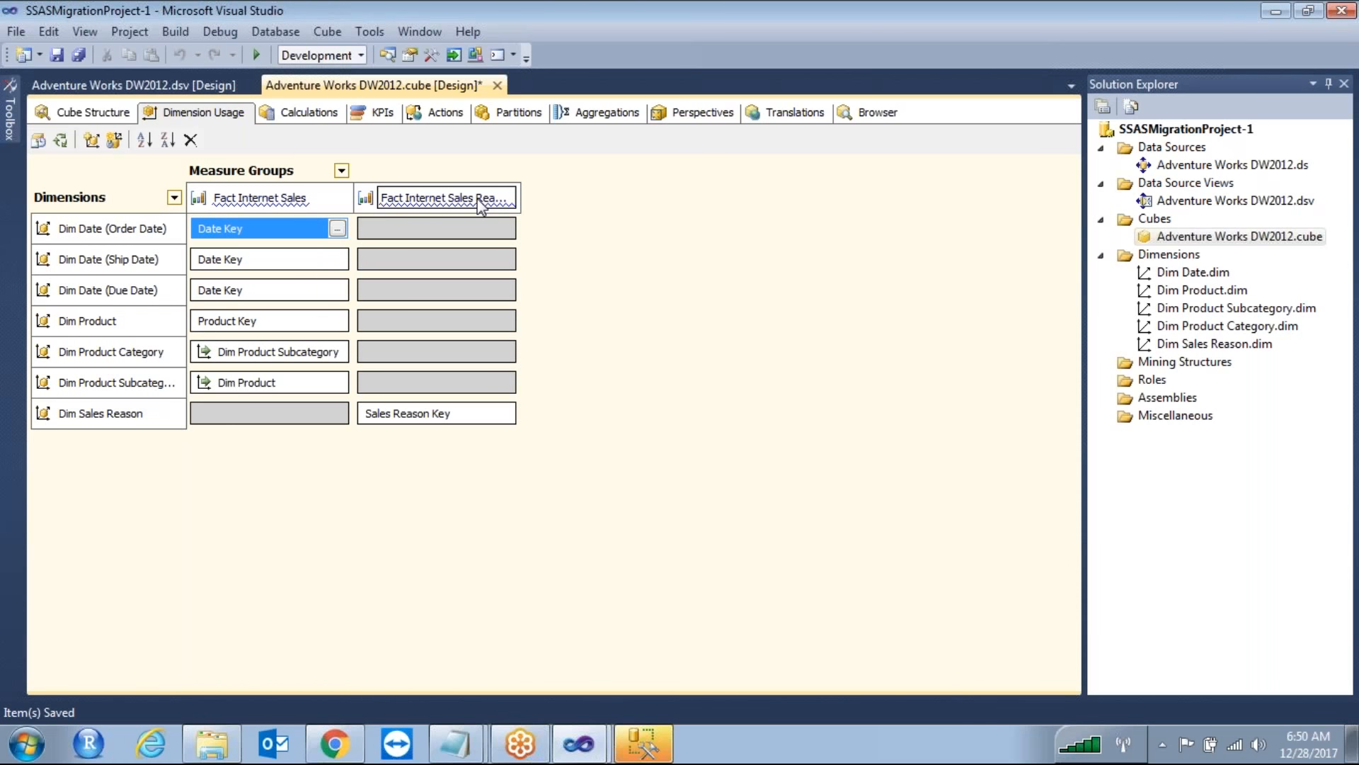
# In the cube structure diagram, move the FactInternetSalesReason table off DimDate to the free area above DimSalesReason
pyautogui.click(79, 113)
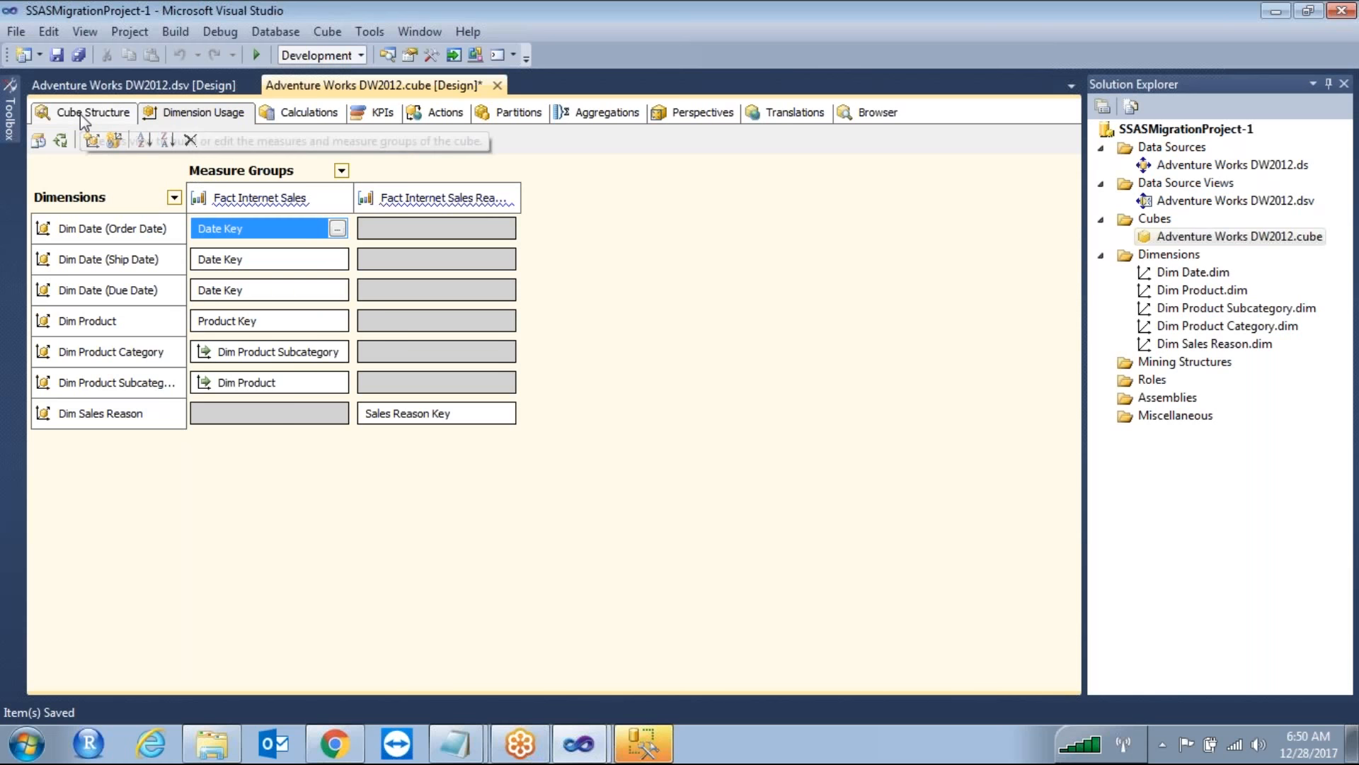
pyautogui.click(1074, 419)
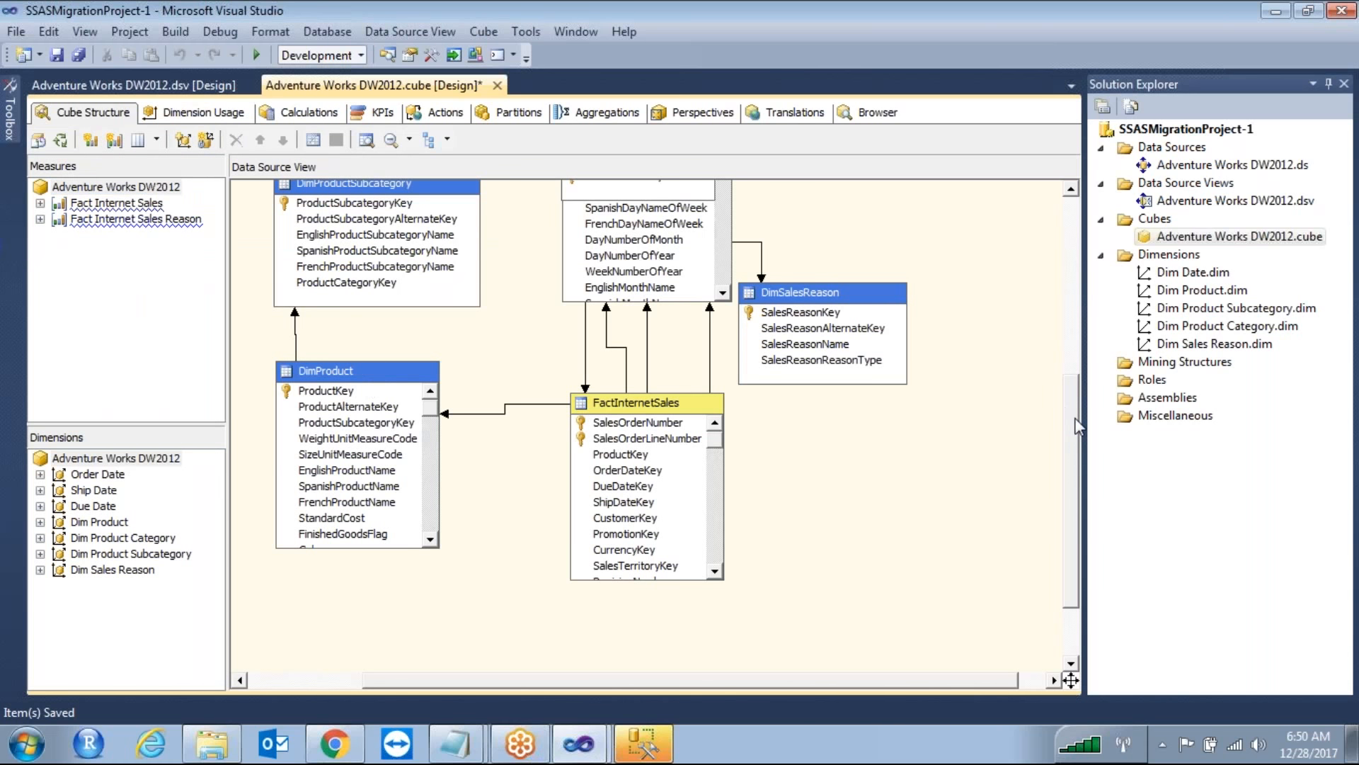
pyautogui.click(1075, 306)
pyautogui.scroll(-3, 1077, 313)
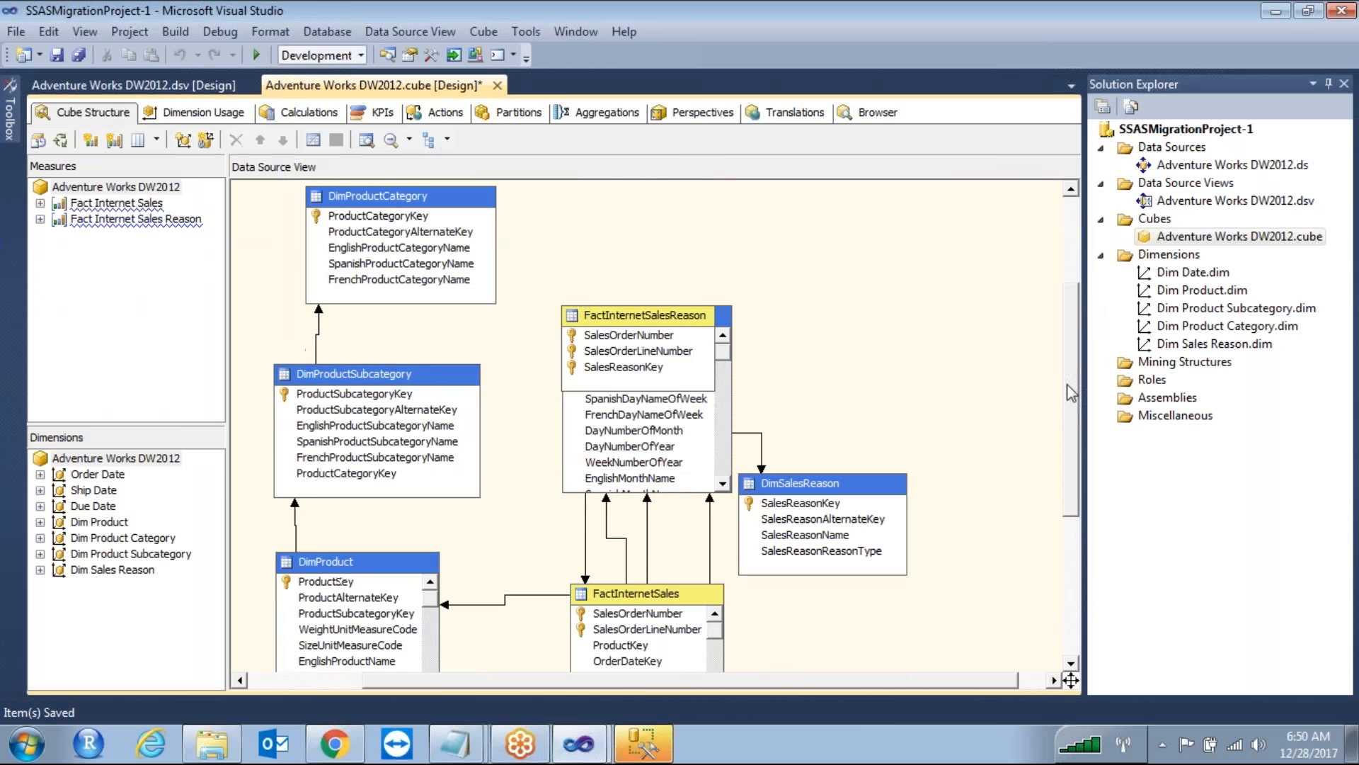
pyautogui.moveTo(613, 316); pyautogui.dragTo(840, 244)
# Open the Adventure Works DW2012 data source view and examine the order number keys of FactInternetSales and FactInternetSalesReason
pyautogui.click(1201, 206)
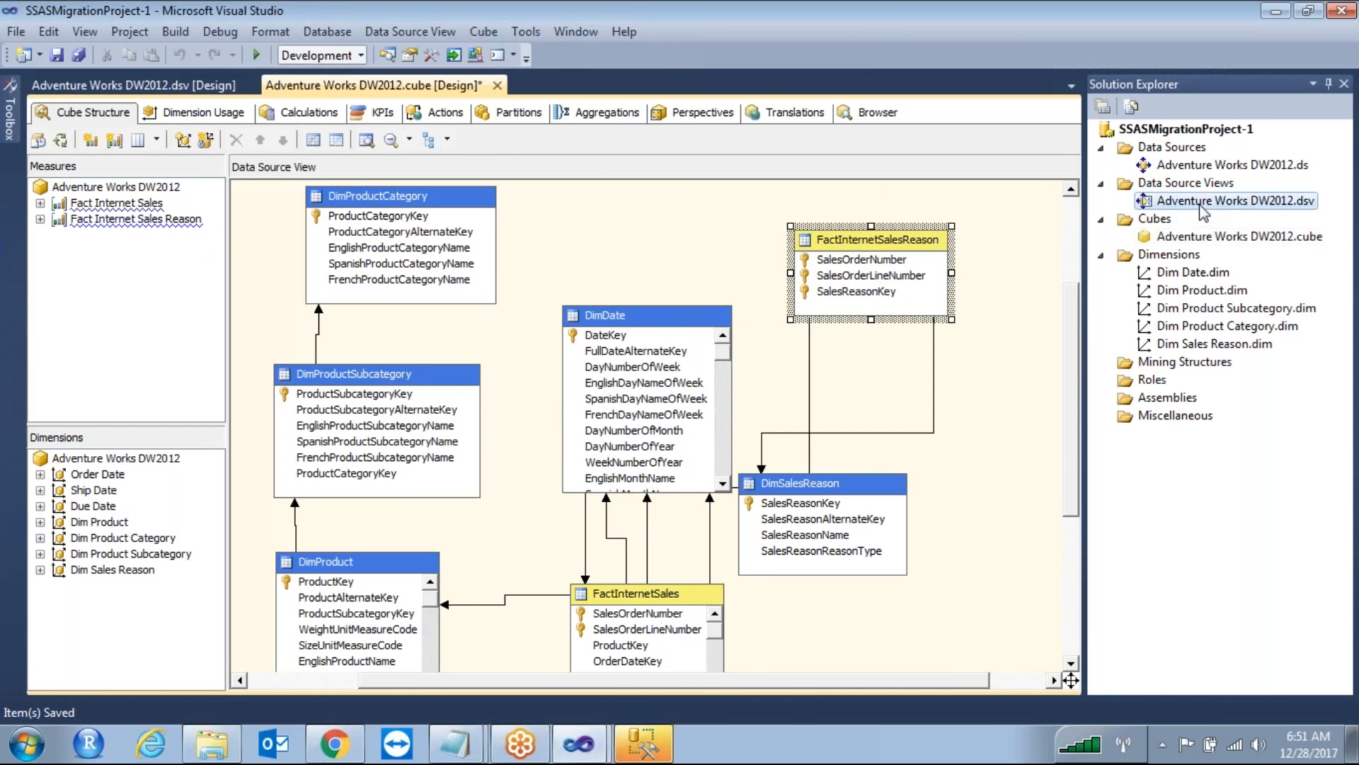
pyautogui.doubleClick(1203, 205)
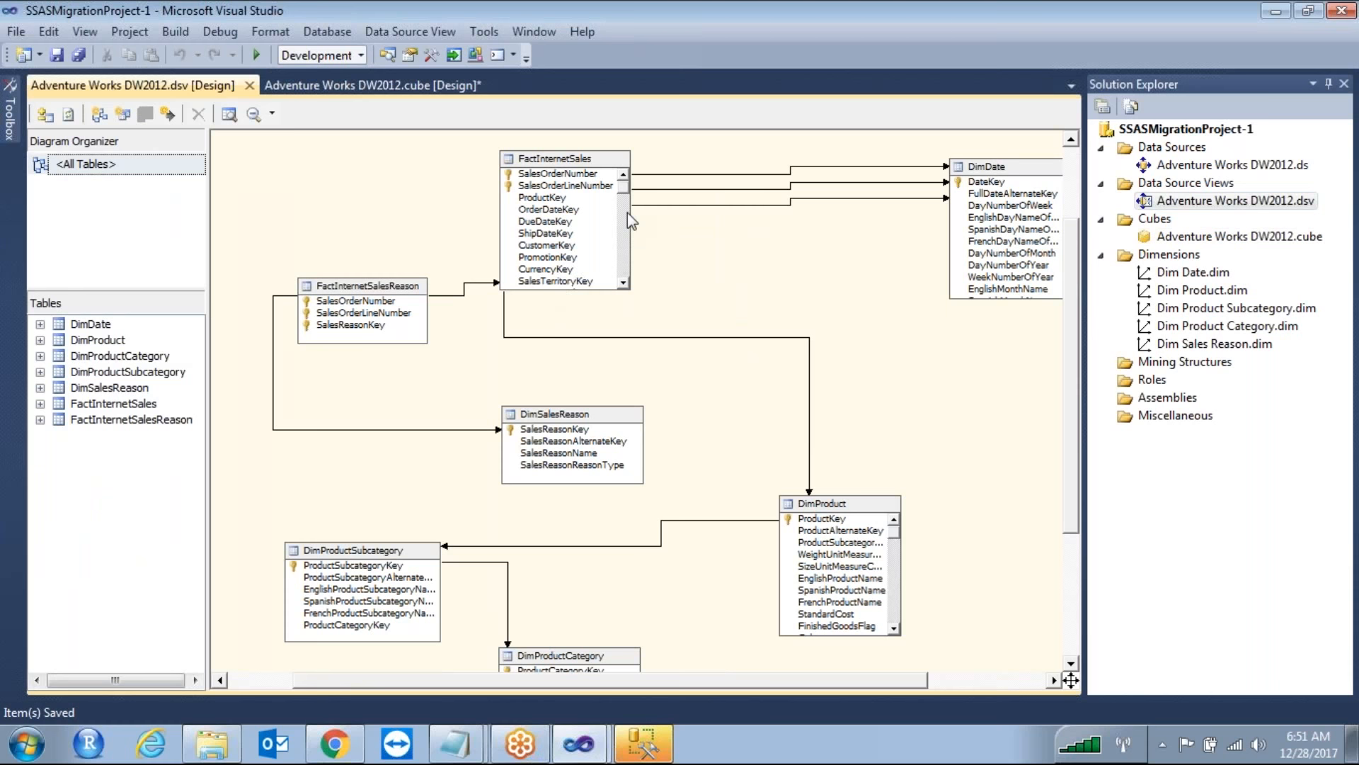
pyautogui.click(565, 162)
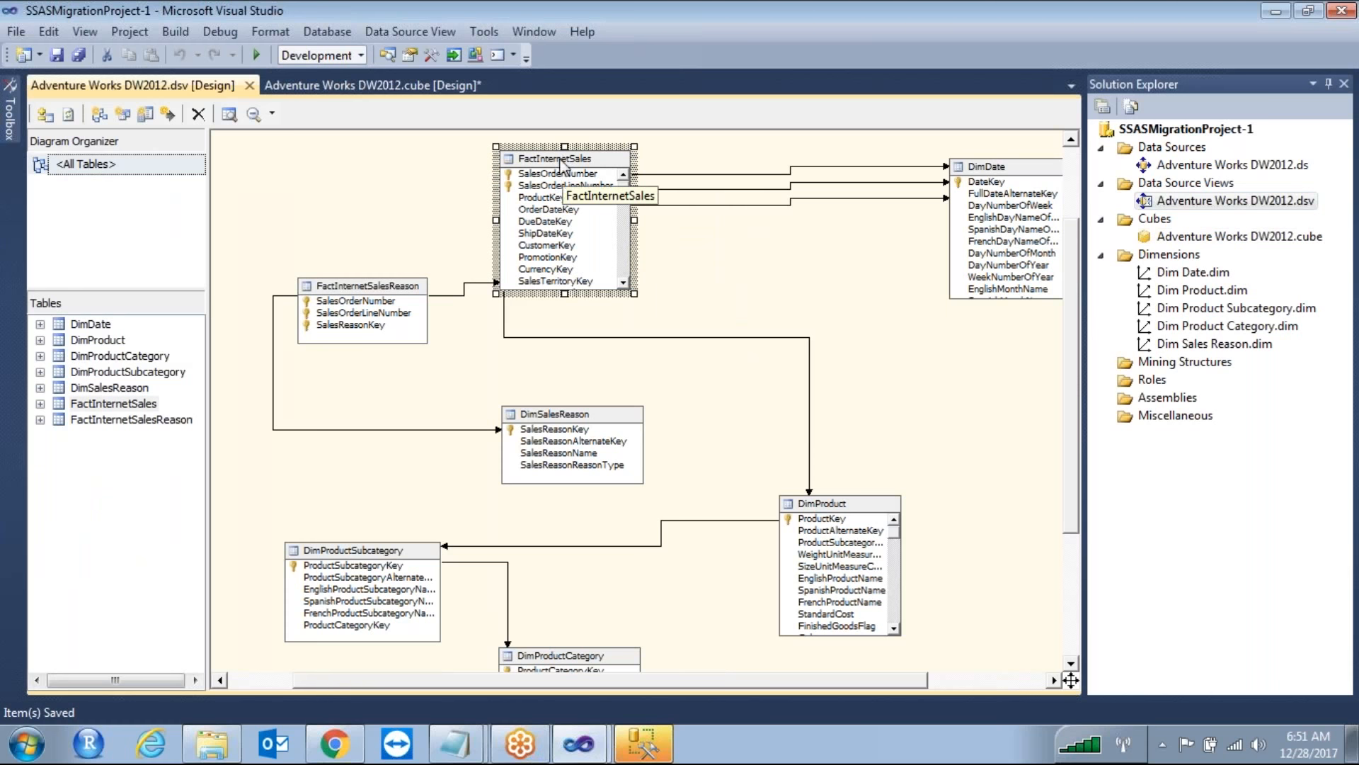
pyautogui.click(578, 174)
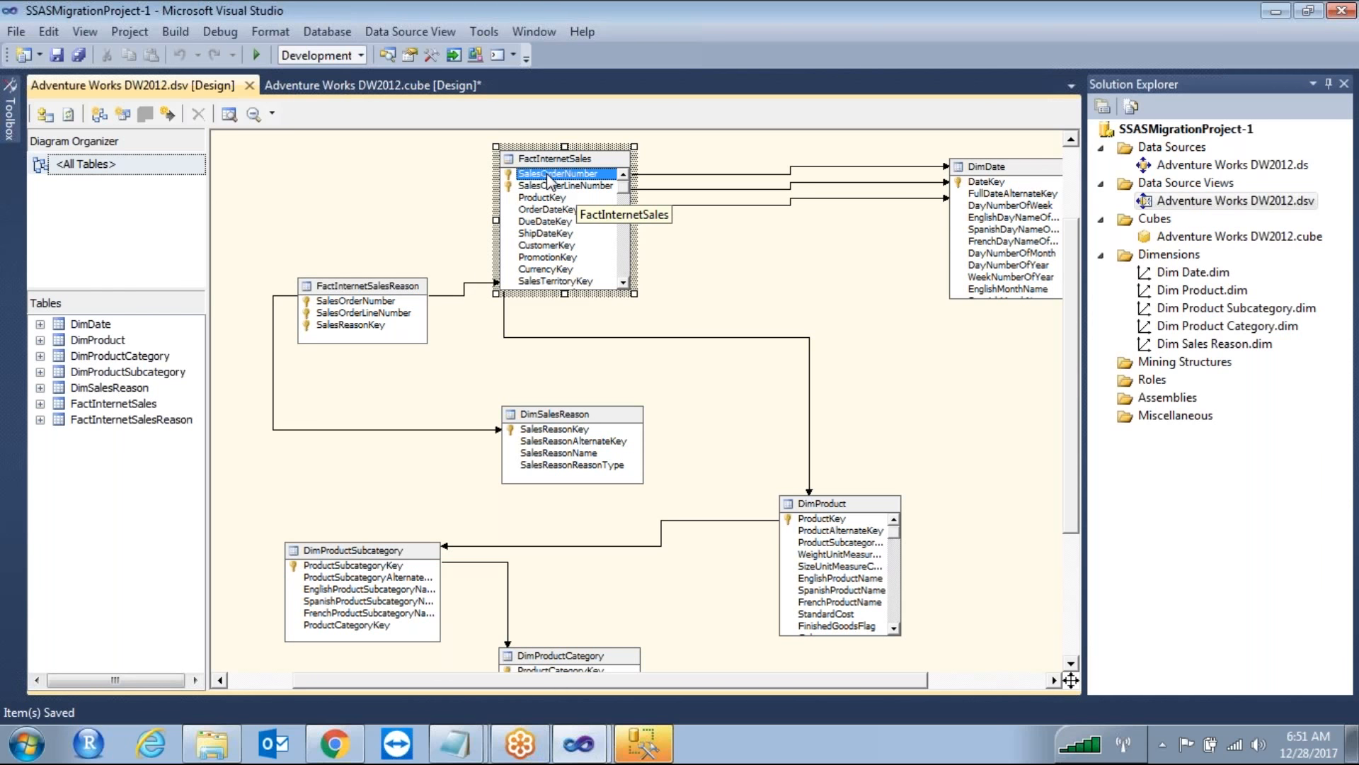
pyautogui.click(581, 159)
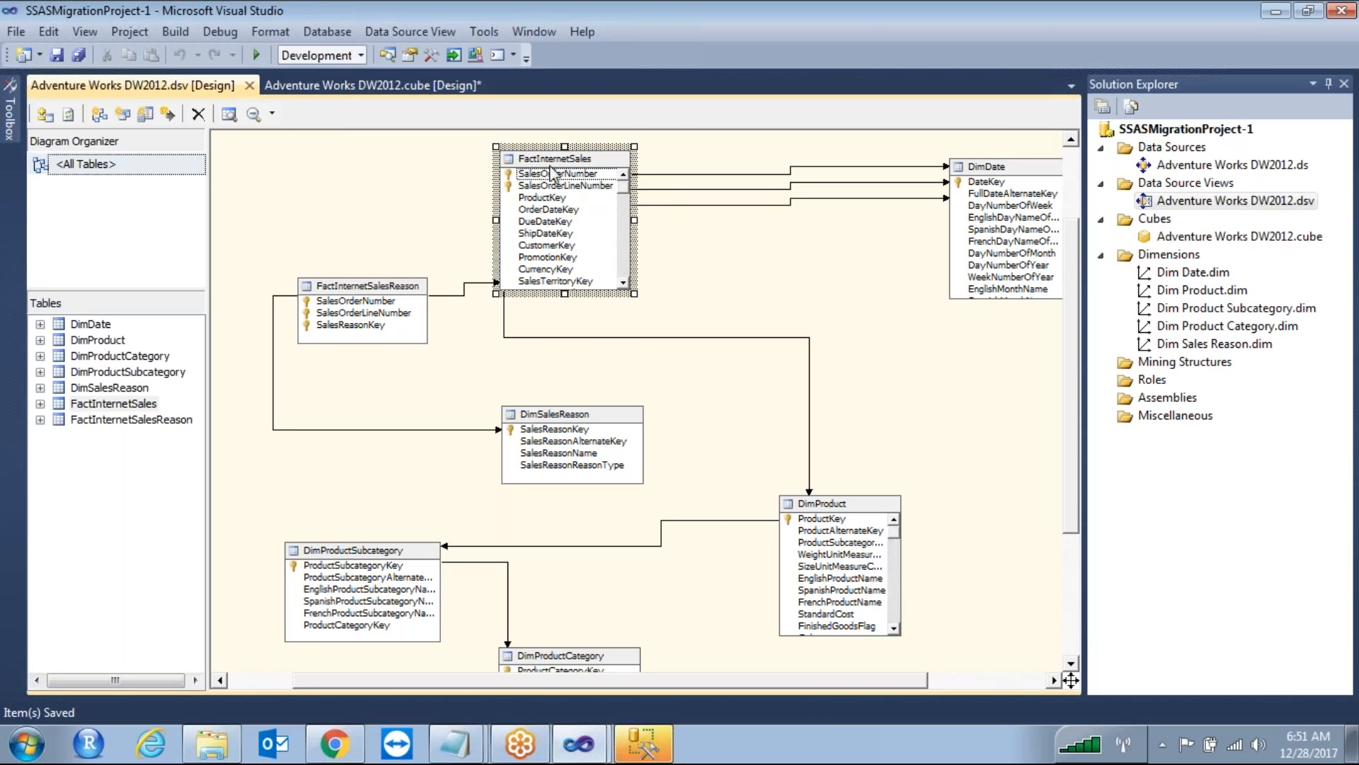
pyautogui.click(354, 301)
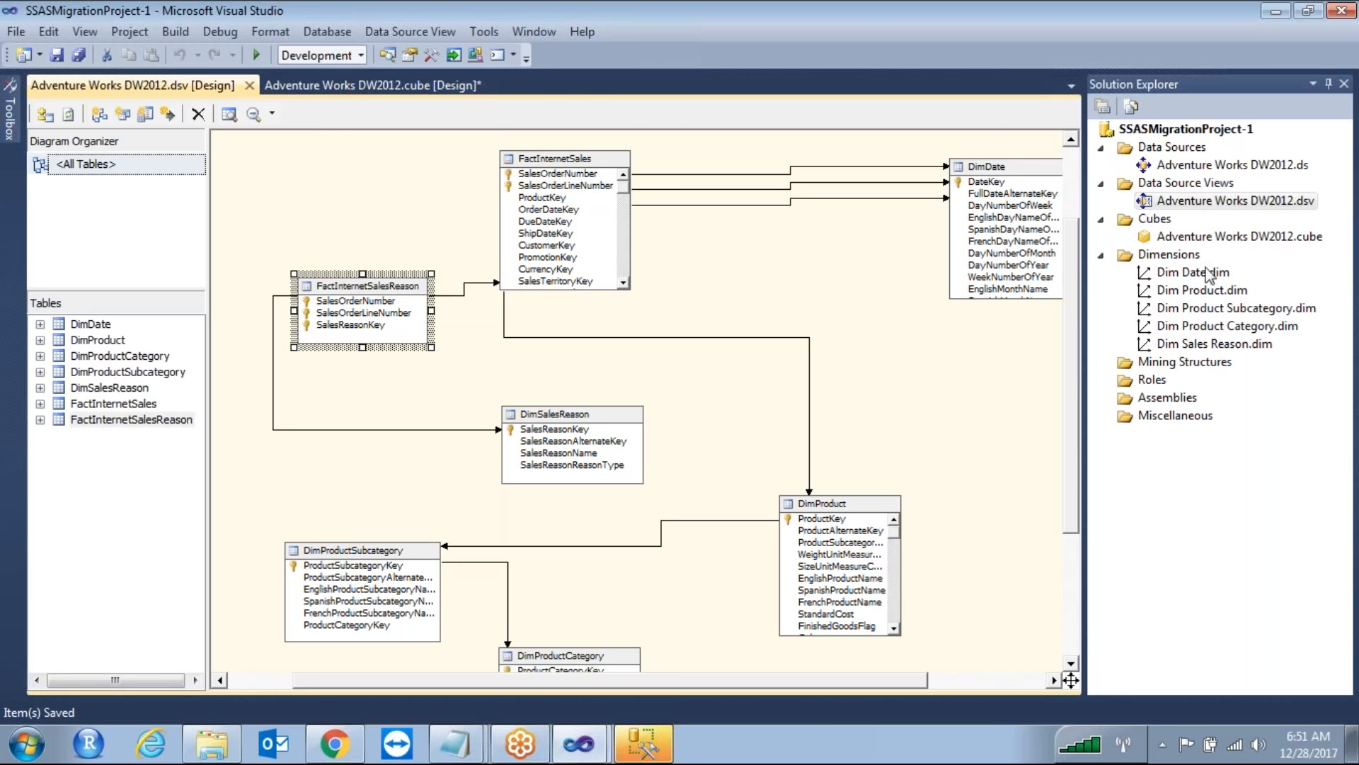
# Return to the cube design and start a new dimension that uses an existing table
pyautogui.doubleClick(1218, 238)
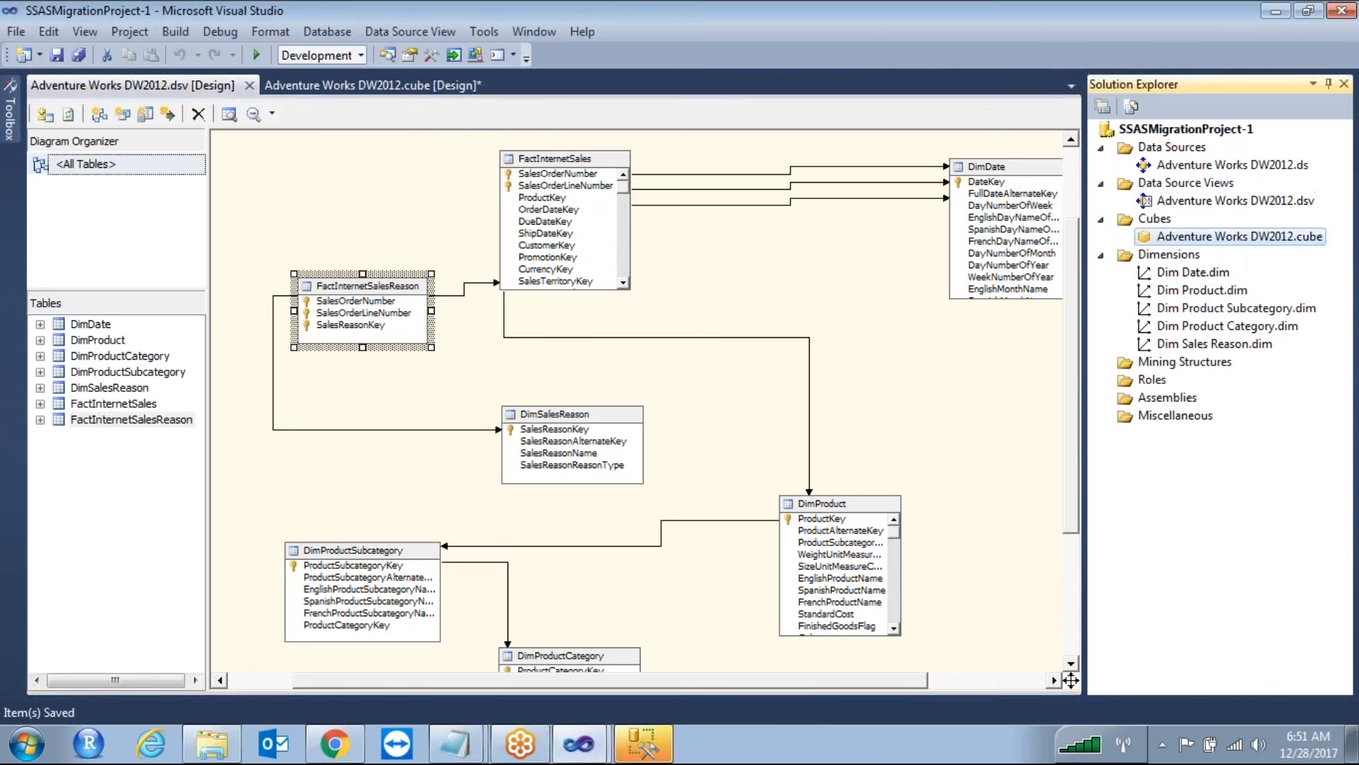
pyautogui.click(1172, 254)
pyautogui.rightClick(1186, 258)
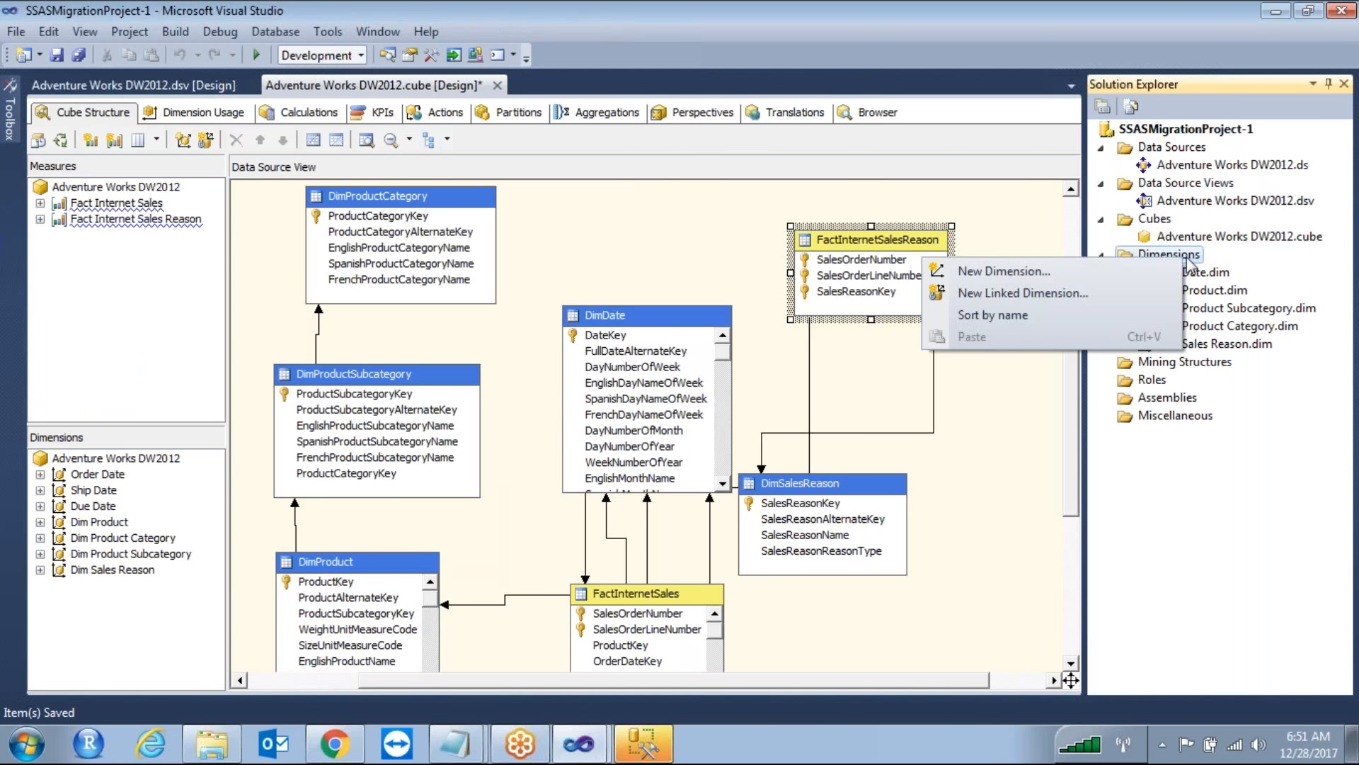
pyautogui.click(1023, 276)
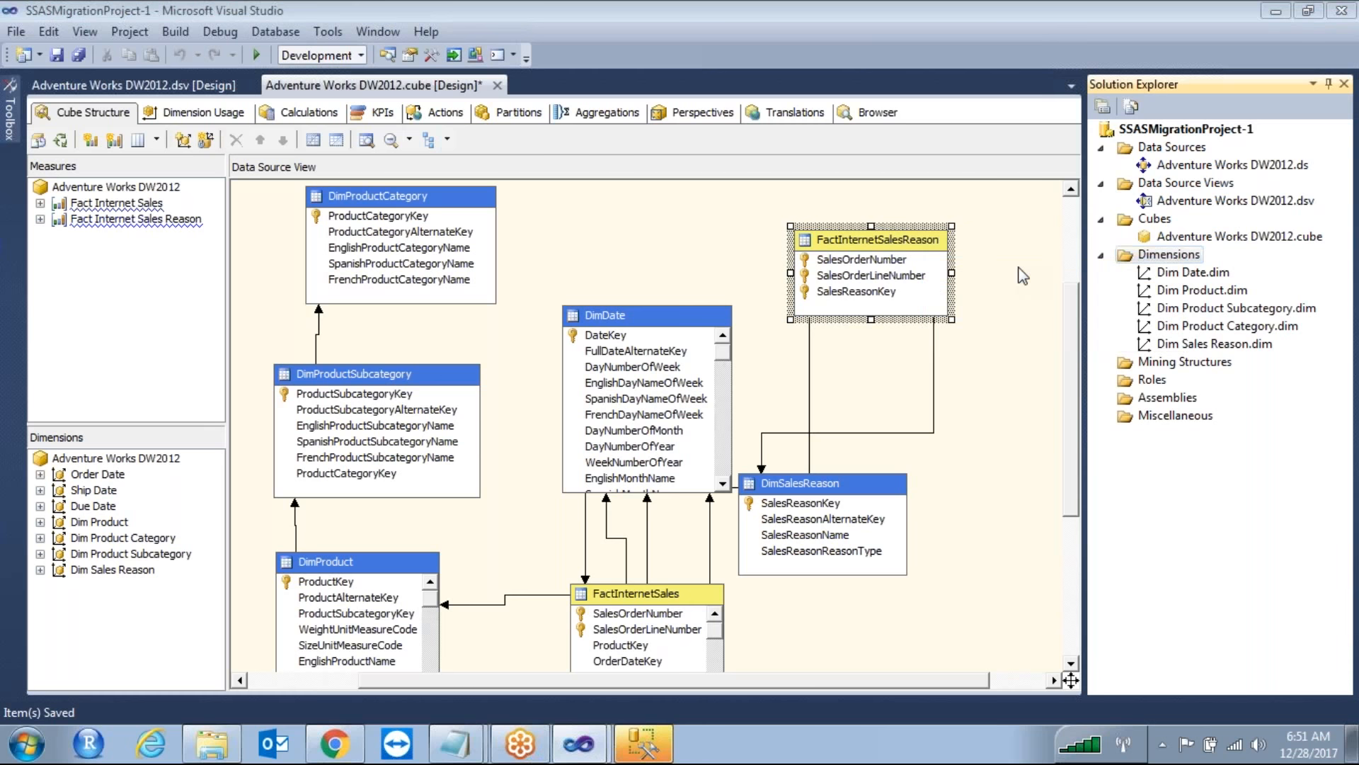
pyautogui.click(717, 558)
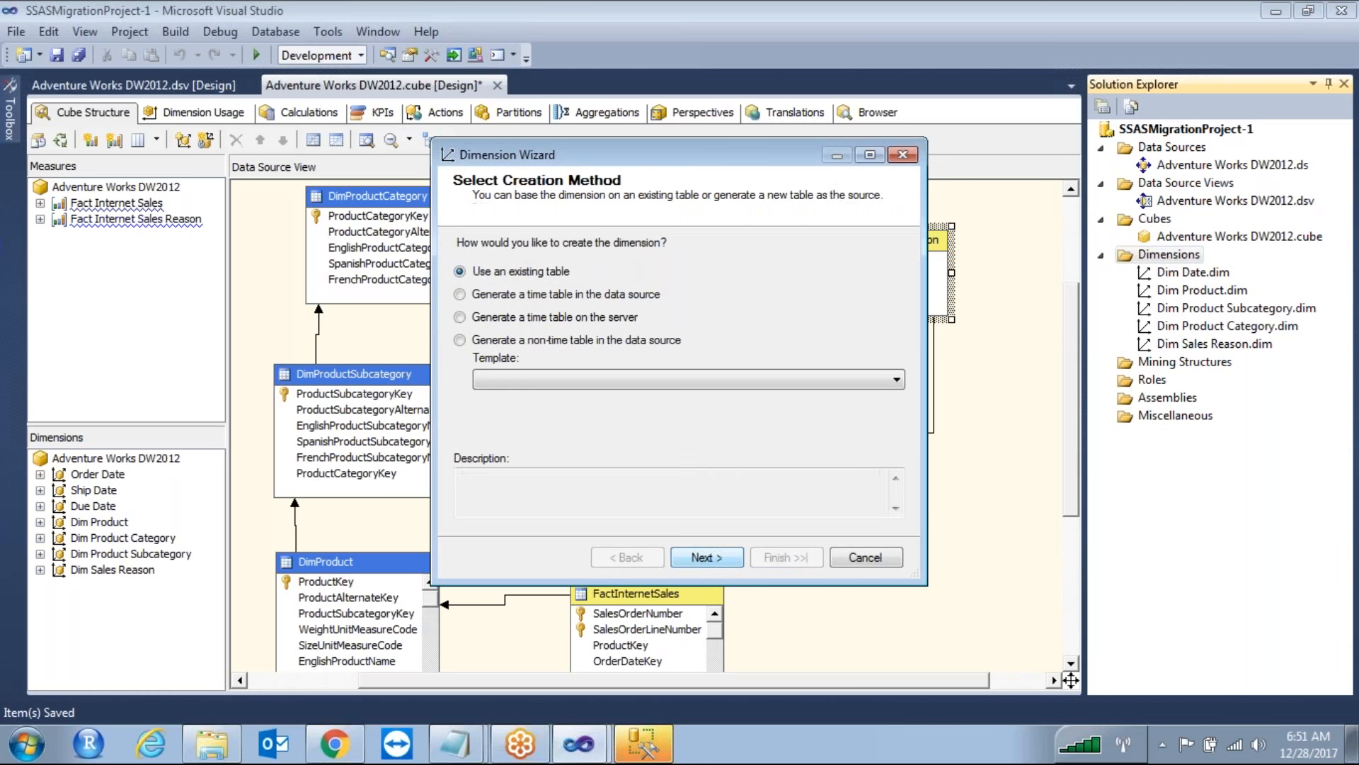
pyautogui.click(707, 557)
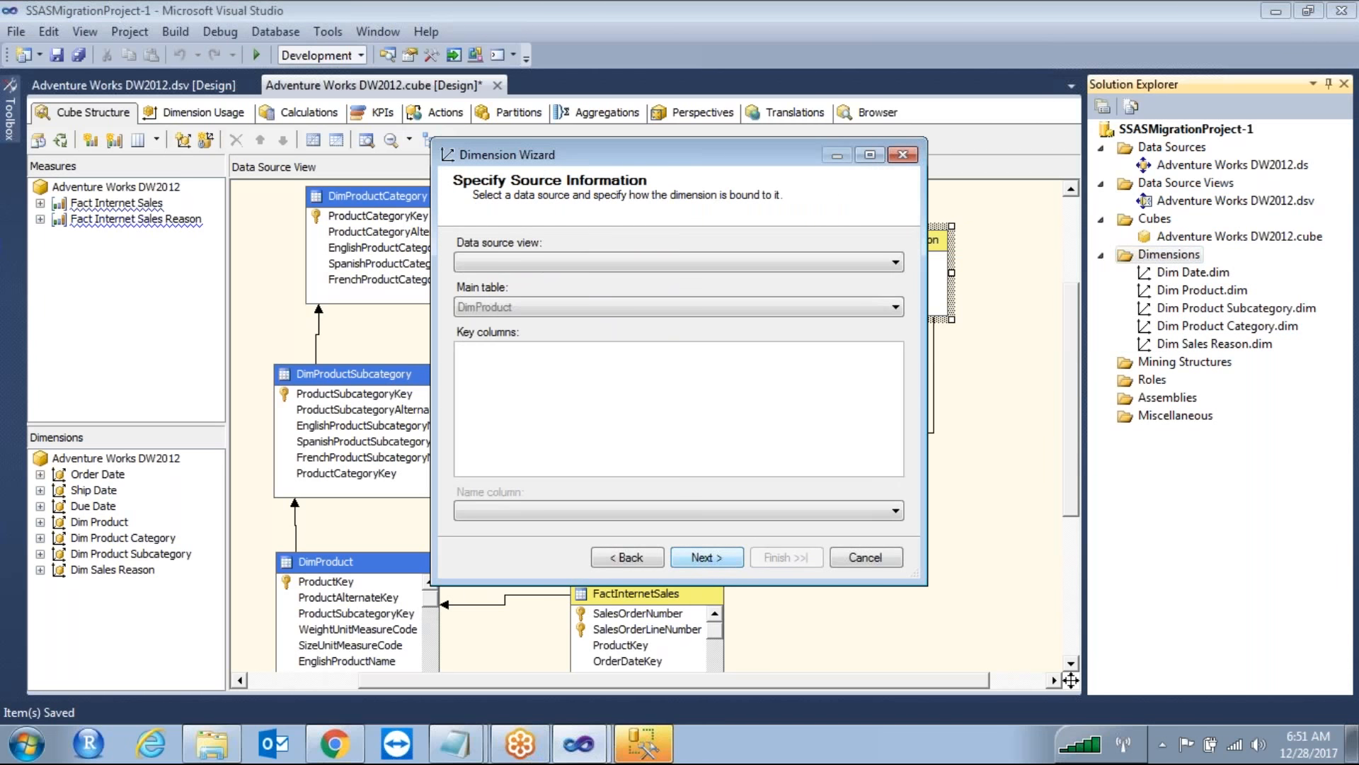
# Base the new dimension on the FactInternetSales table, keep both of its key columns, and use SalesOrderNumber as the name column
pyautogui.click(554, 308)
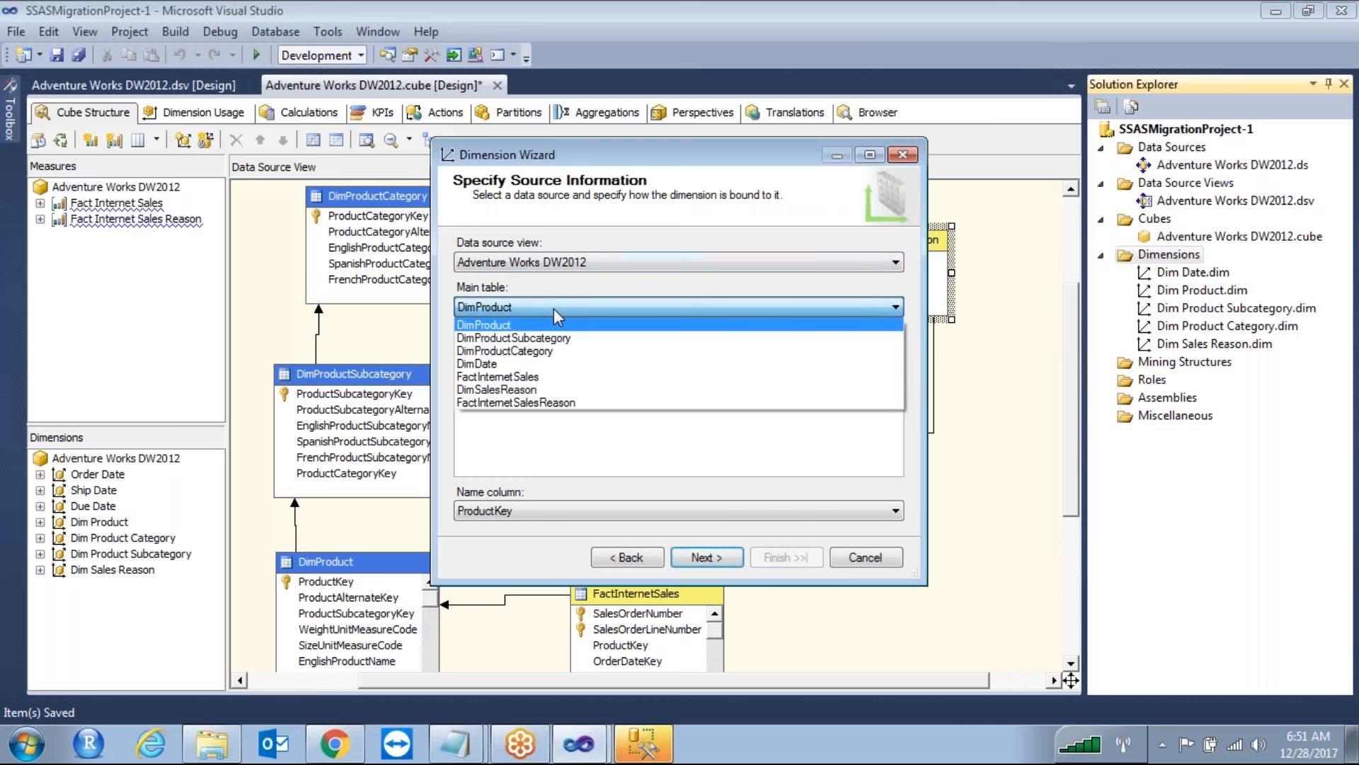
pyautogui.click(527, 377)
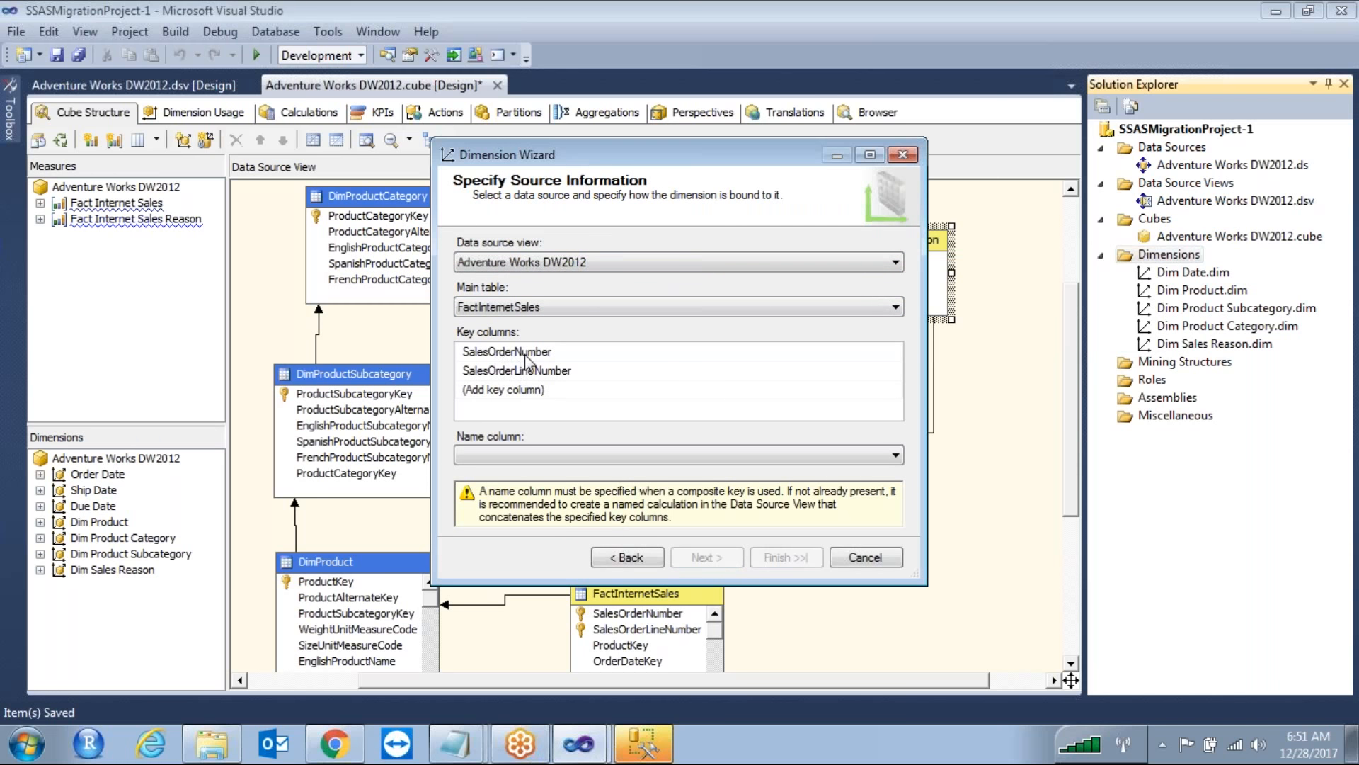
pyautogui.click(526, 356)
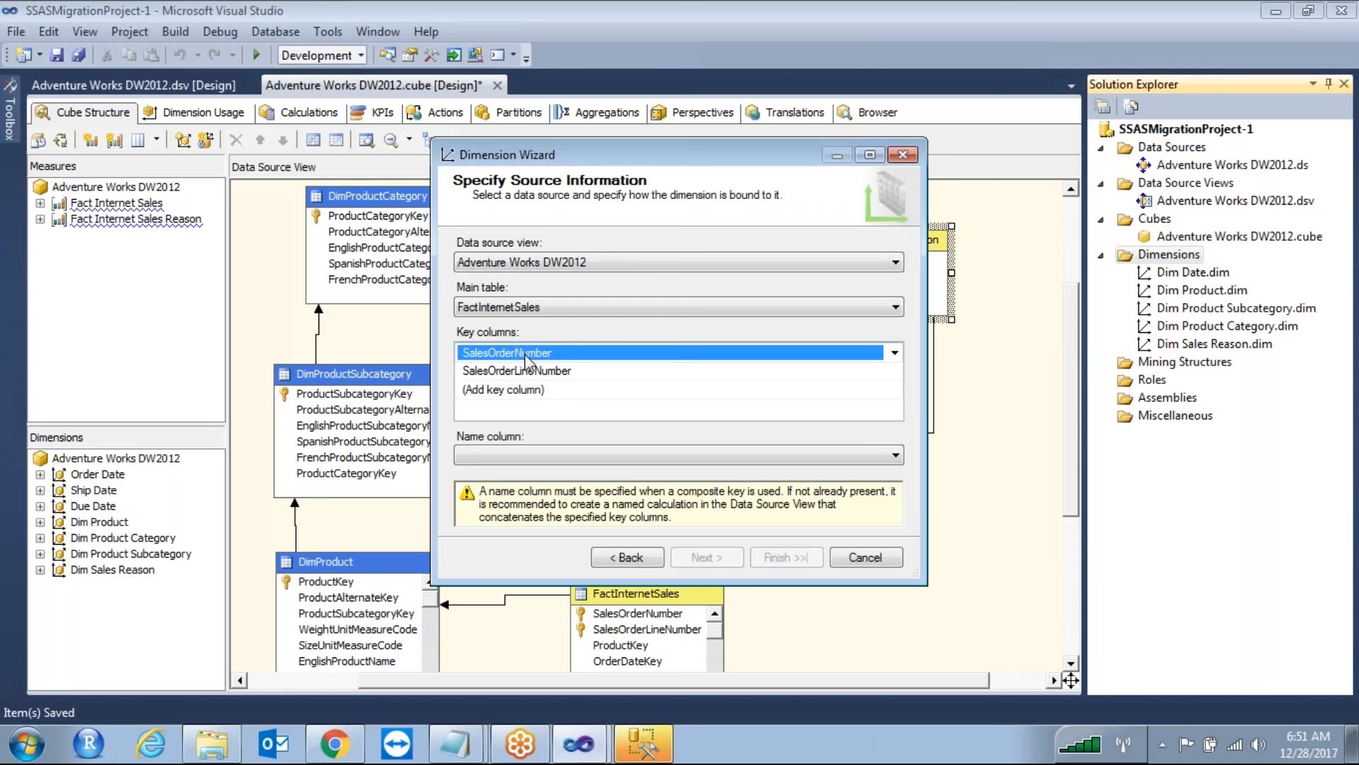
pyautogui.click(566, 461)
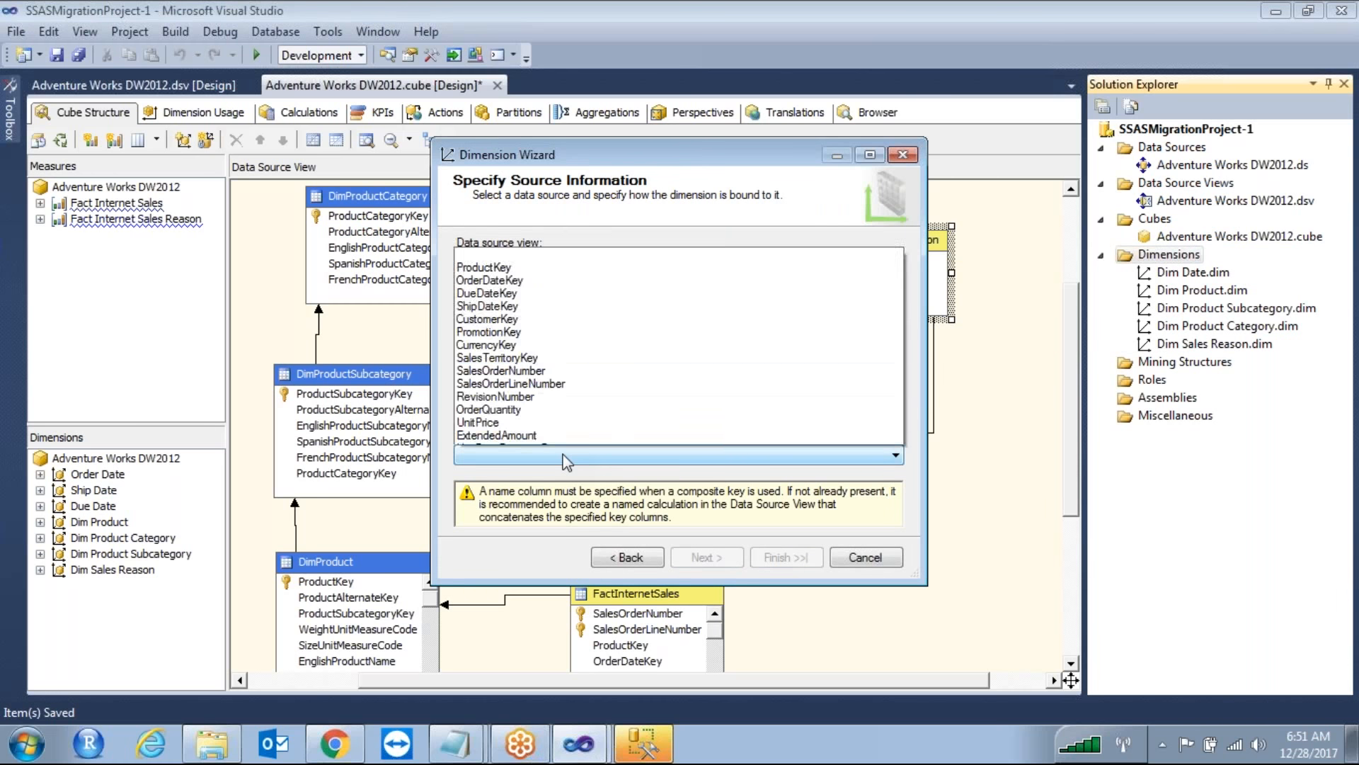
pyautogui.click(500, 217)
pyautogui.click(500, 371)
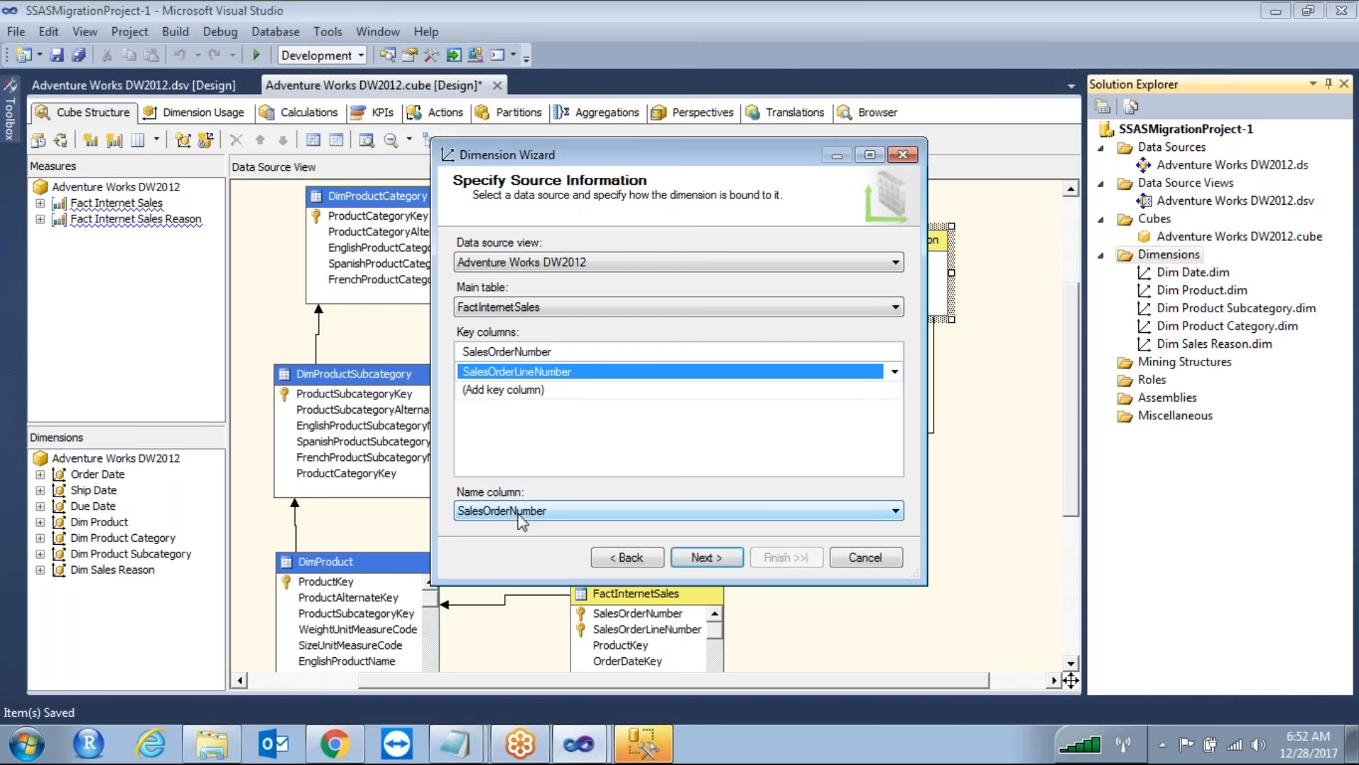
pyautogui.click(736, 563)
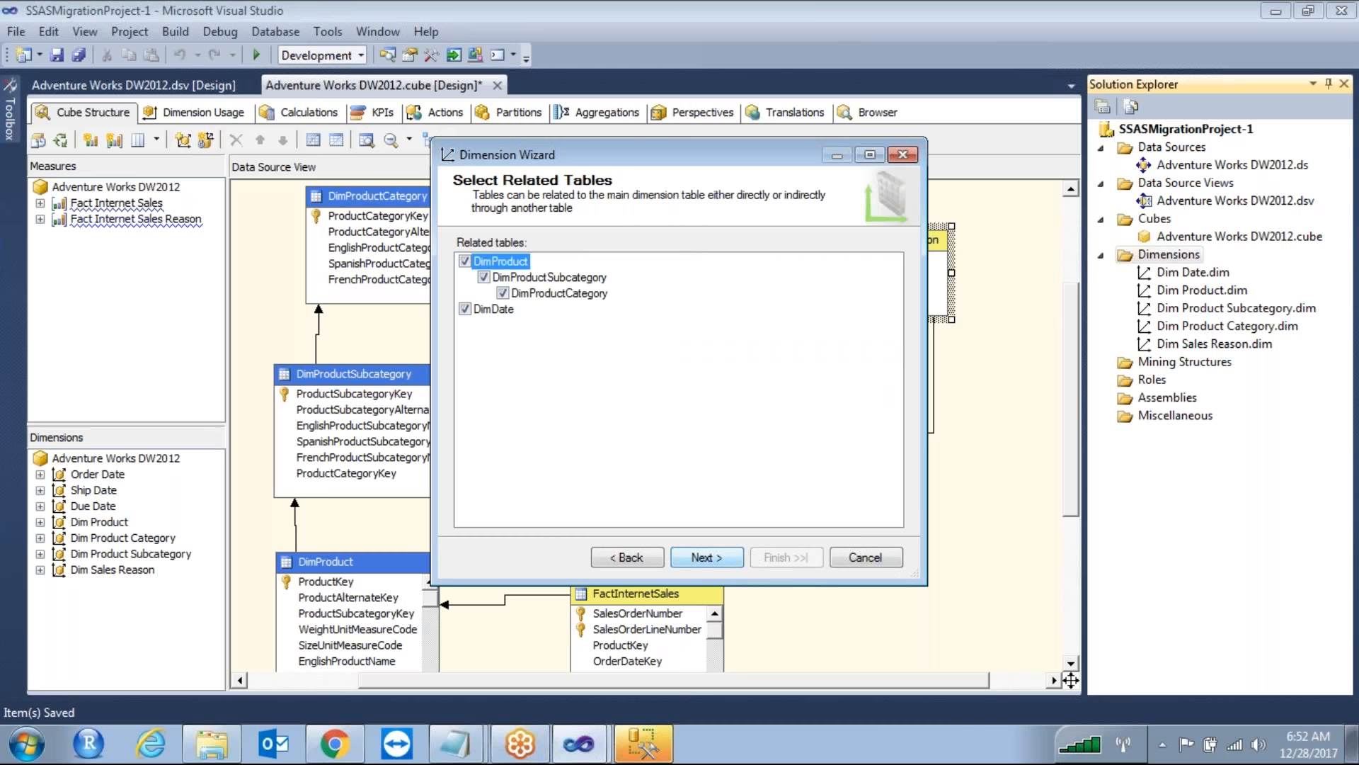
# Exclude all related tables from the dimension and remove the Product Key, Due Date Key, Ship Date Key and Order Date Key attributes
pyautogui.click(465, 309)
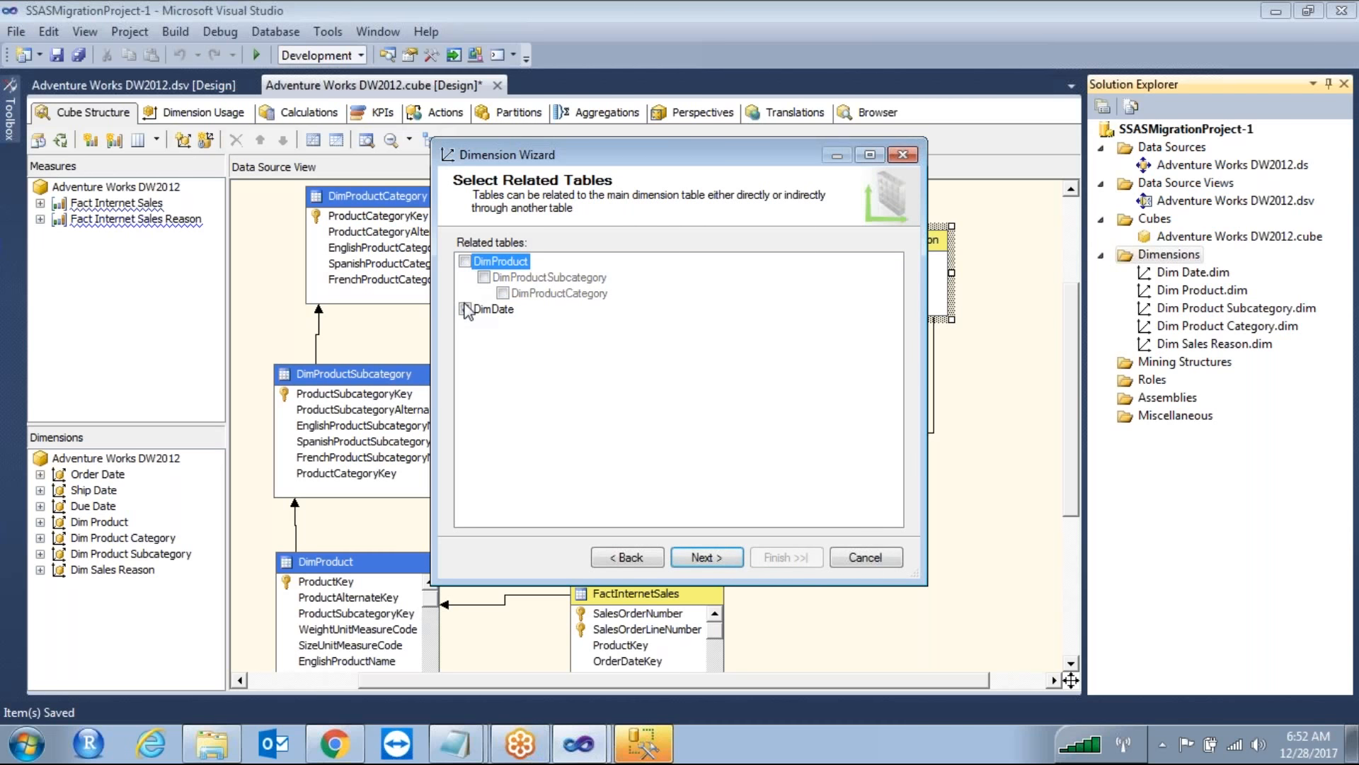
pyautogui.click(700, 558)
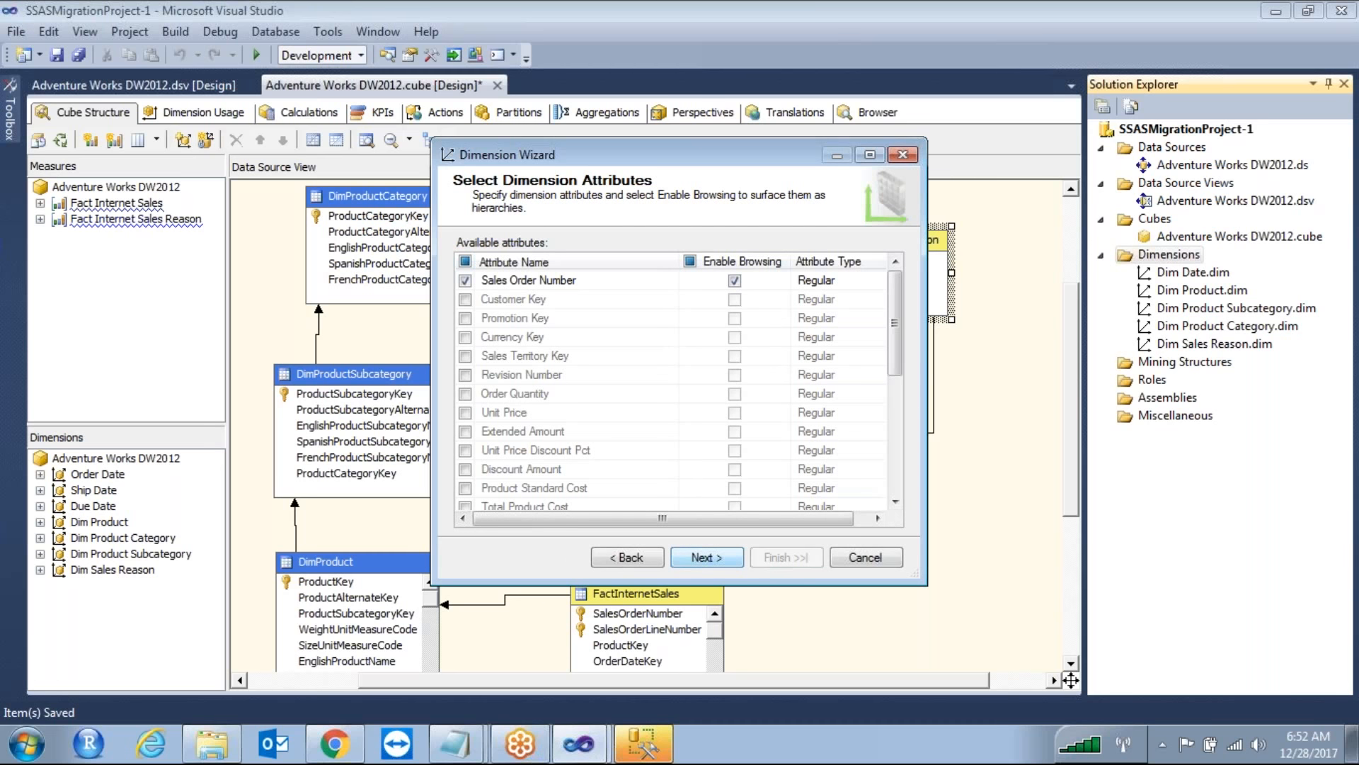
pyautogui.moveTo(894, 368); pyautogui.dragTo(898, 505)
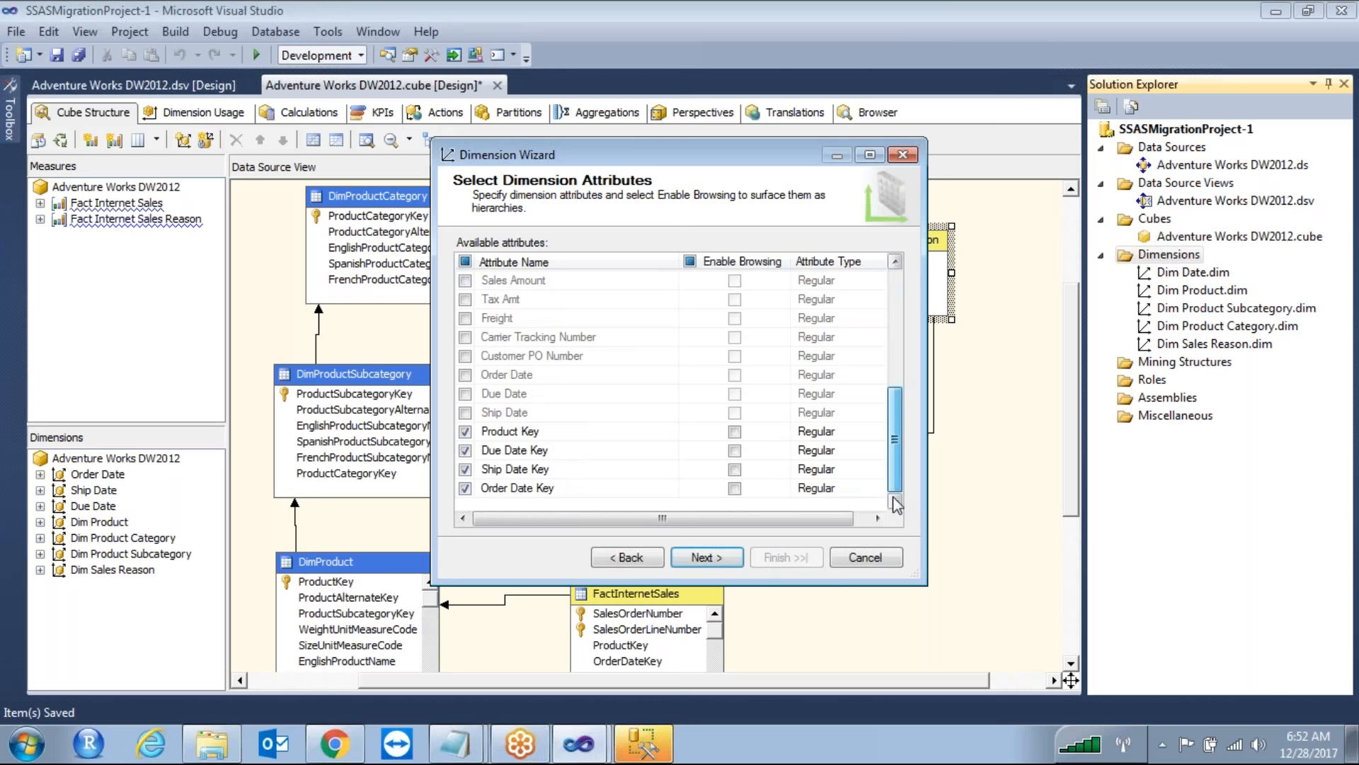
pyautogui.click(465, 431)
pyautogui.click(465, 450)
pyautogui.click(465, 470)
pyautogui.click(465, 489)
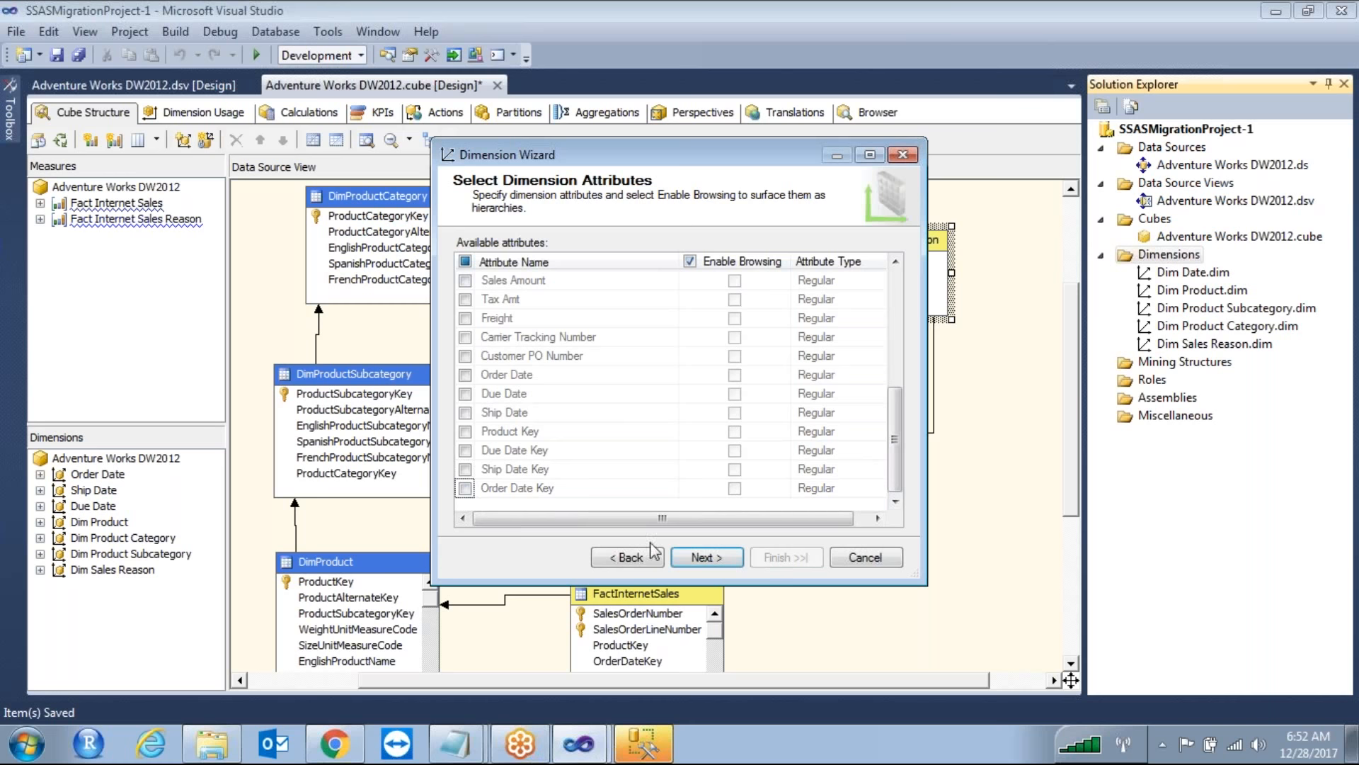
pyautogui.click(705, 558)
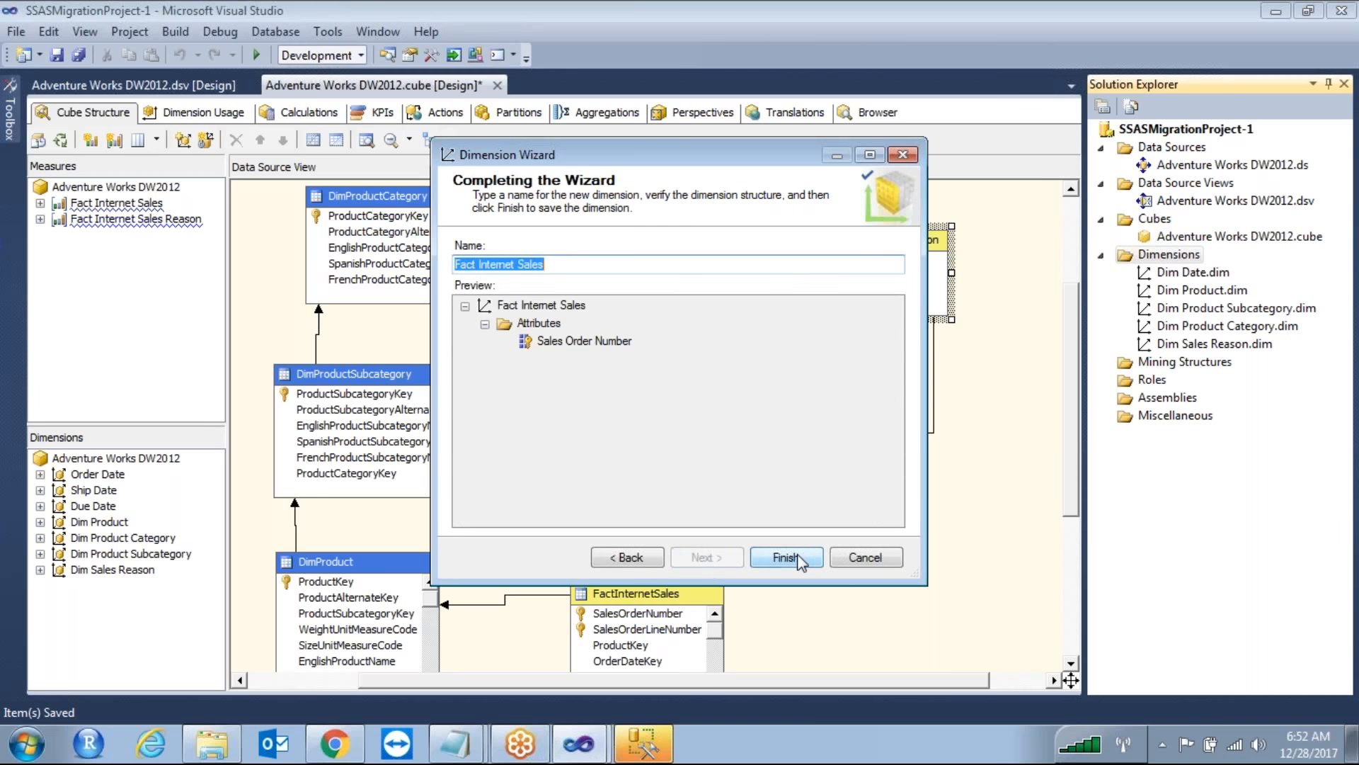
# Name the new dimension Dim Sales Order and finish creating it
pyautogui.moveTo(565, 265); pyautogui.dragTo(348, 269)
pyautogui.write('Sales Order')
pyautogui.press('Left')
pyautogui.press('Left')
pyautogui.press('Left')
pyautogui.press('Left')
pyautogui.press('Left')
pyautogui.press('Left')
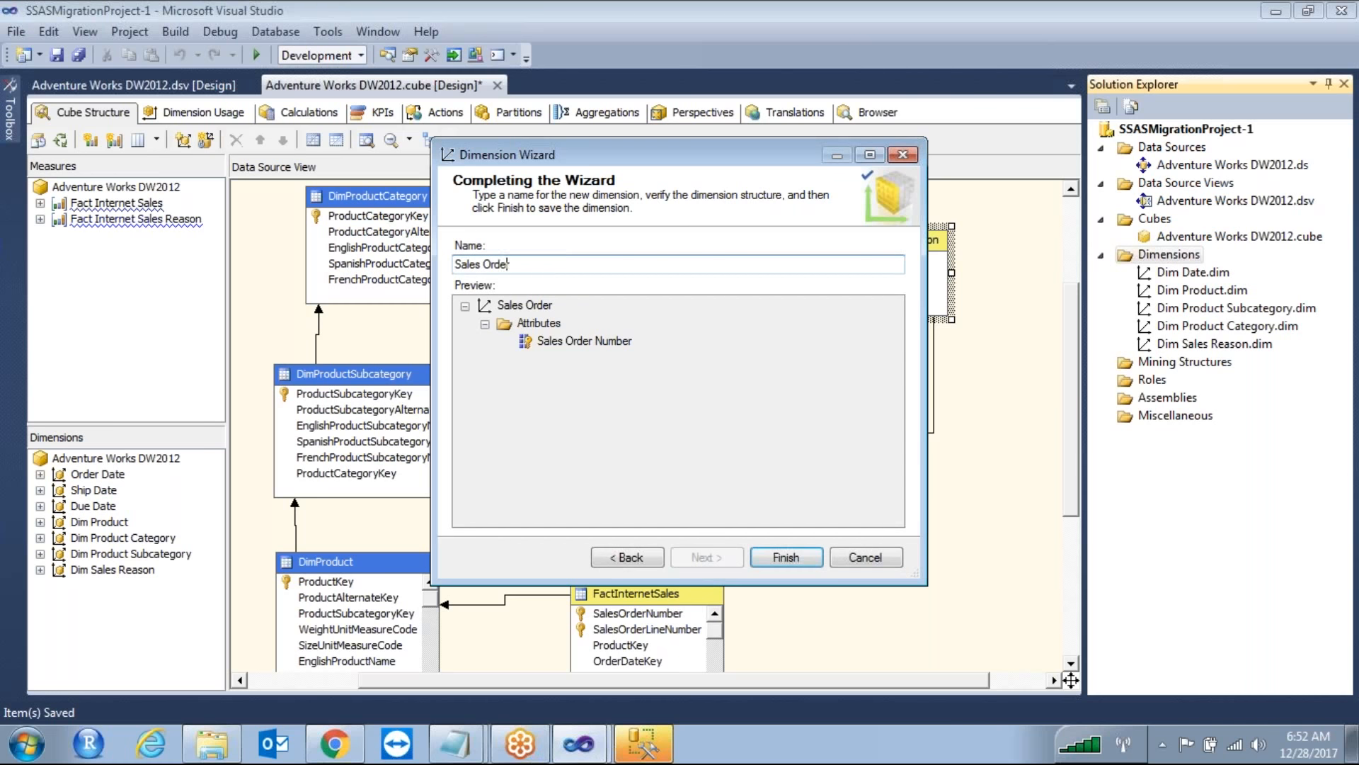
pyautogui.write('Dim')
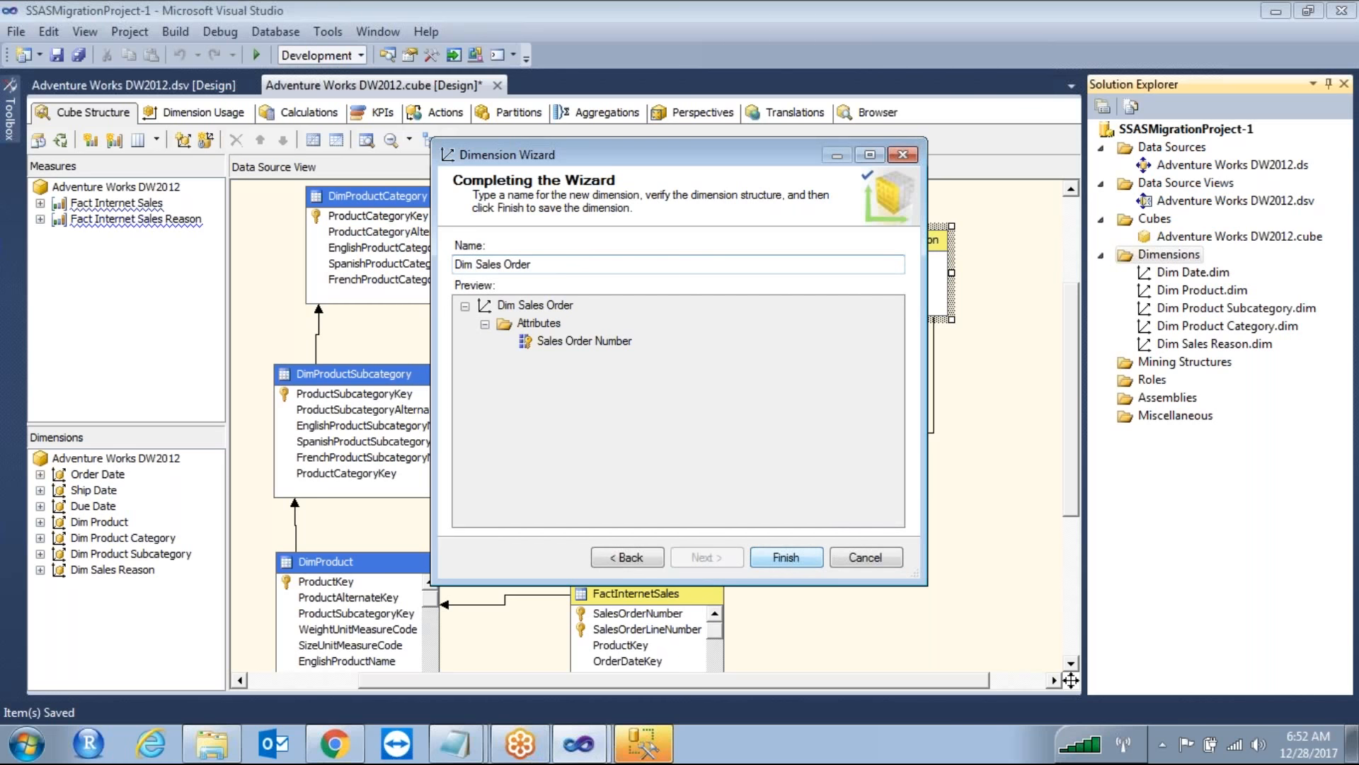
pyautogui.click(805, 558)
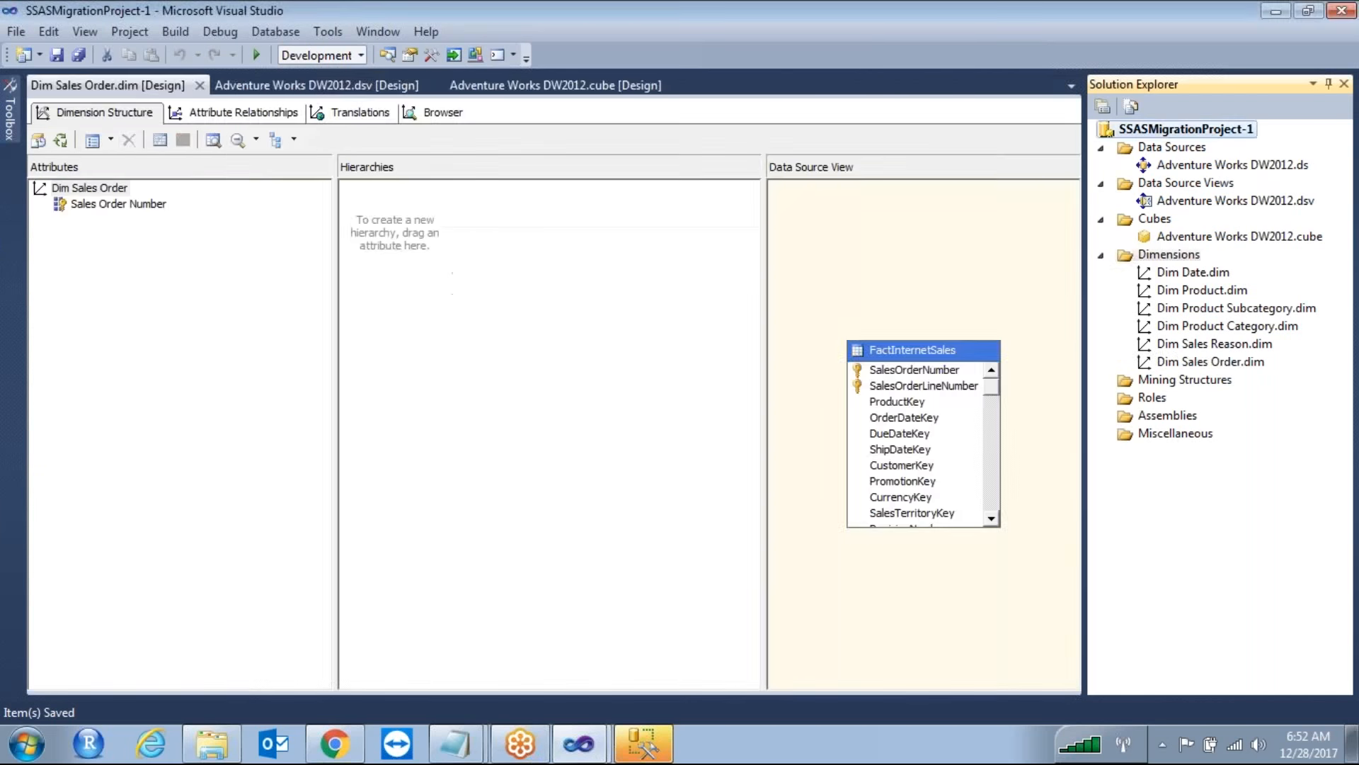
# Close the new dimension's design and add Dim Sales Order to the Adventure Works DW2012 cube
pyautogui.click(199, 85)
pyautogui.click(184, 141)
pyautogui.click(536, 278)
pyautogui.click(533, 266)
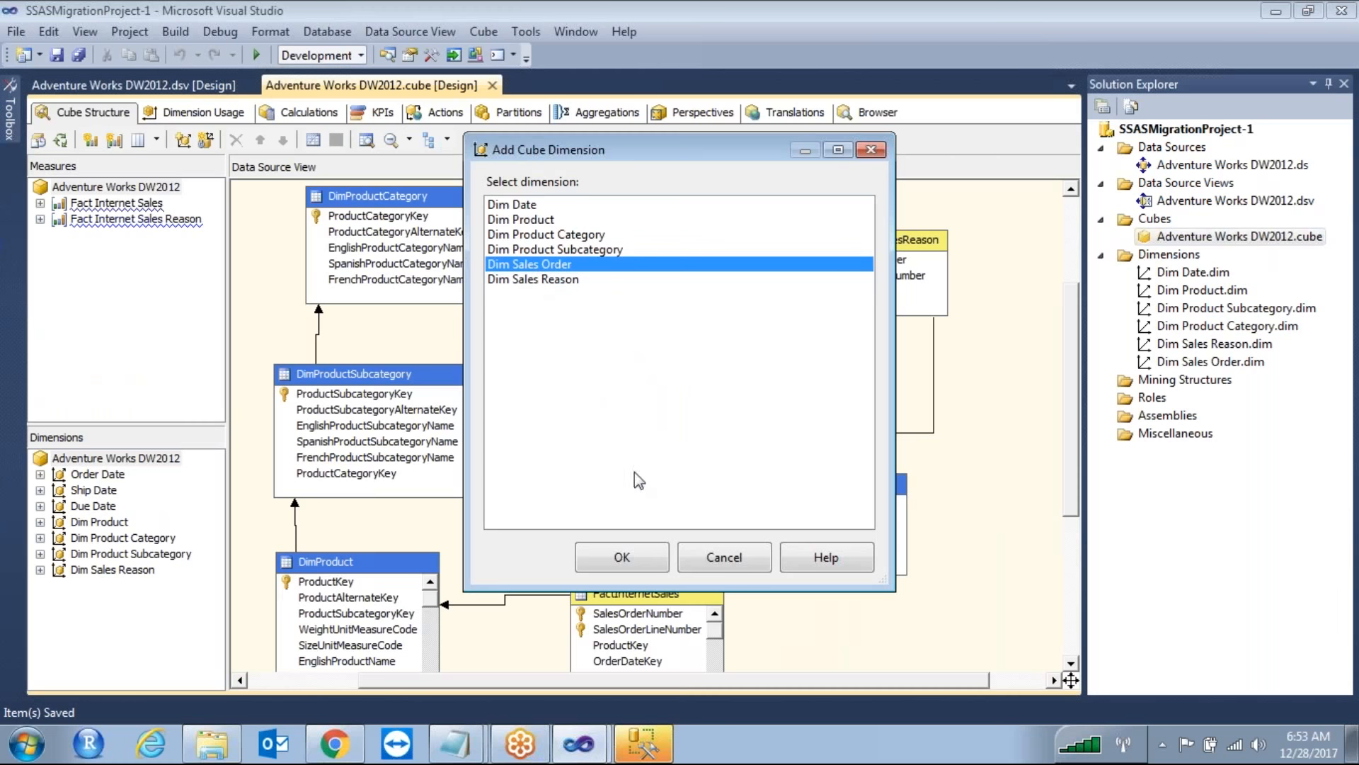
pyautogui.click(647, 555)
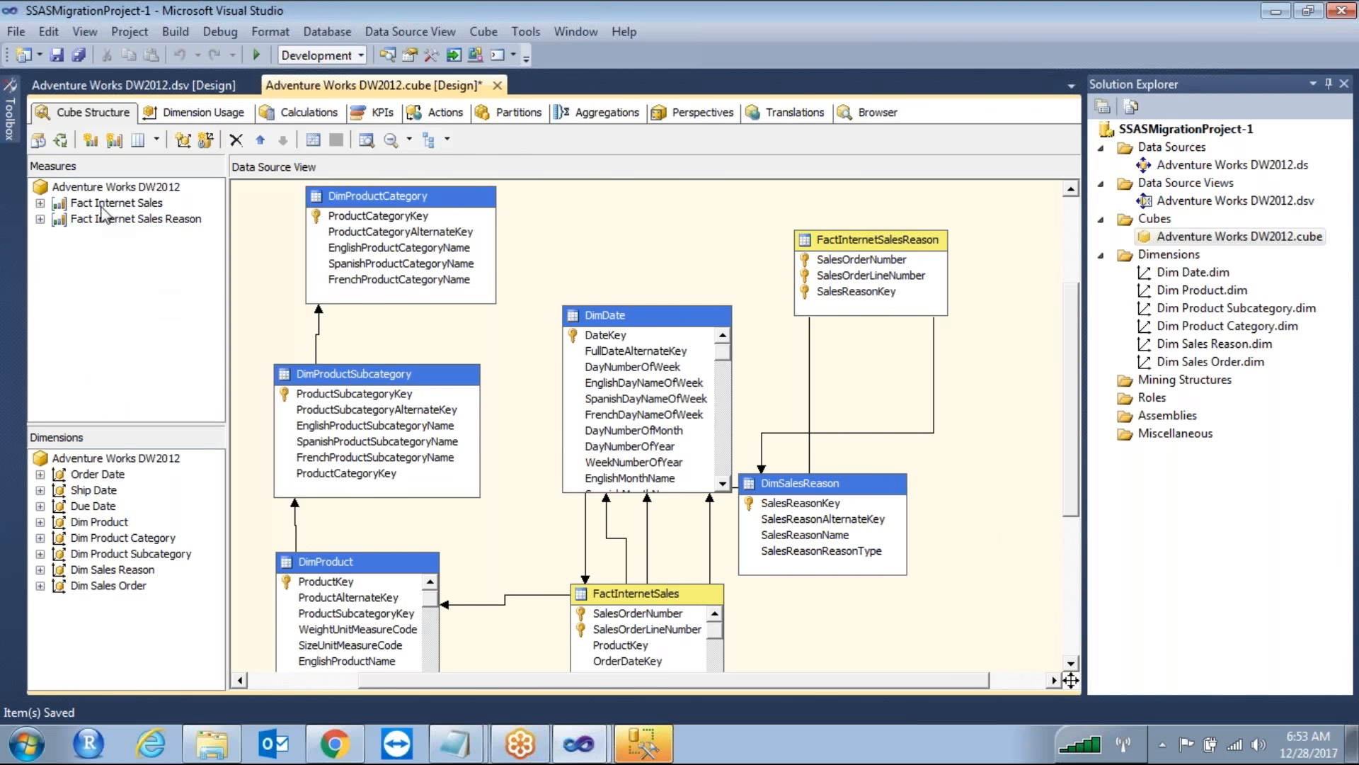
# In the cube's dimension usage, examine how Dim Sales Order relates to both measure groups, including its relationship definition for Fact Internet Sales
pyautogui.click(203, 112)
pyautogui.click(99, 443)
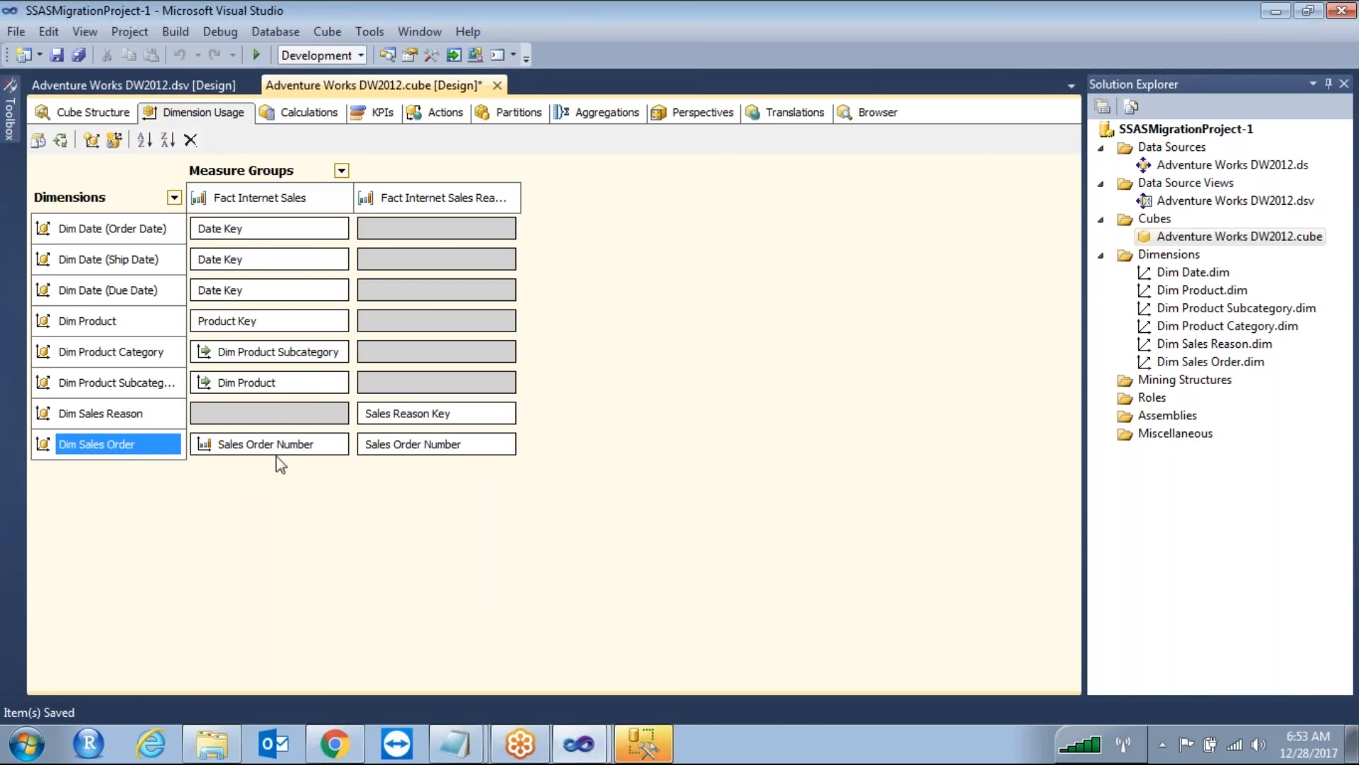
pyautogui.click(302, 446)
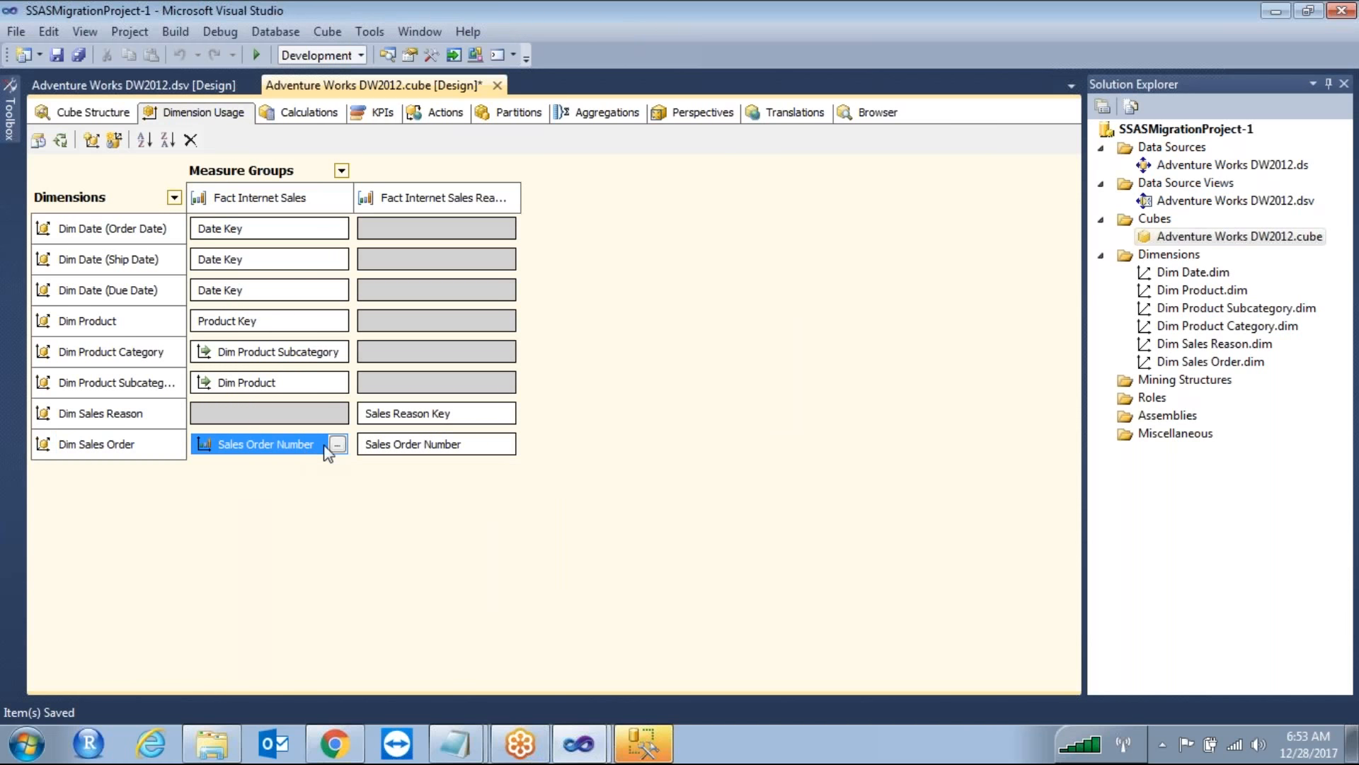
pyautogui.click(414, 446)
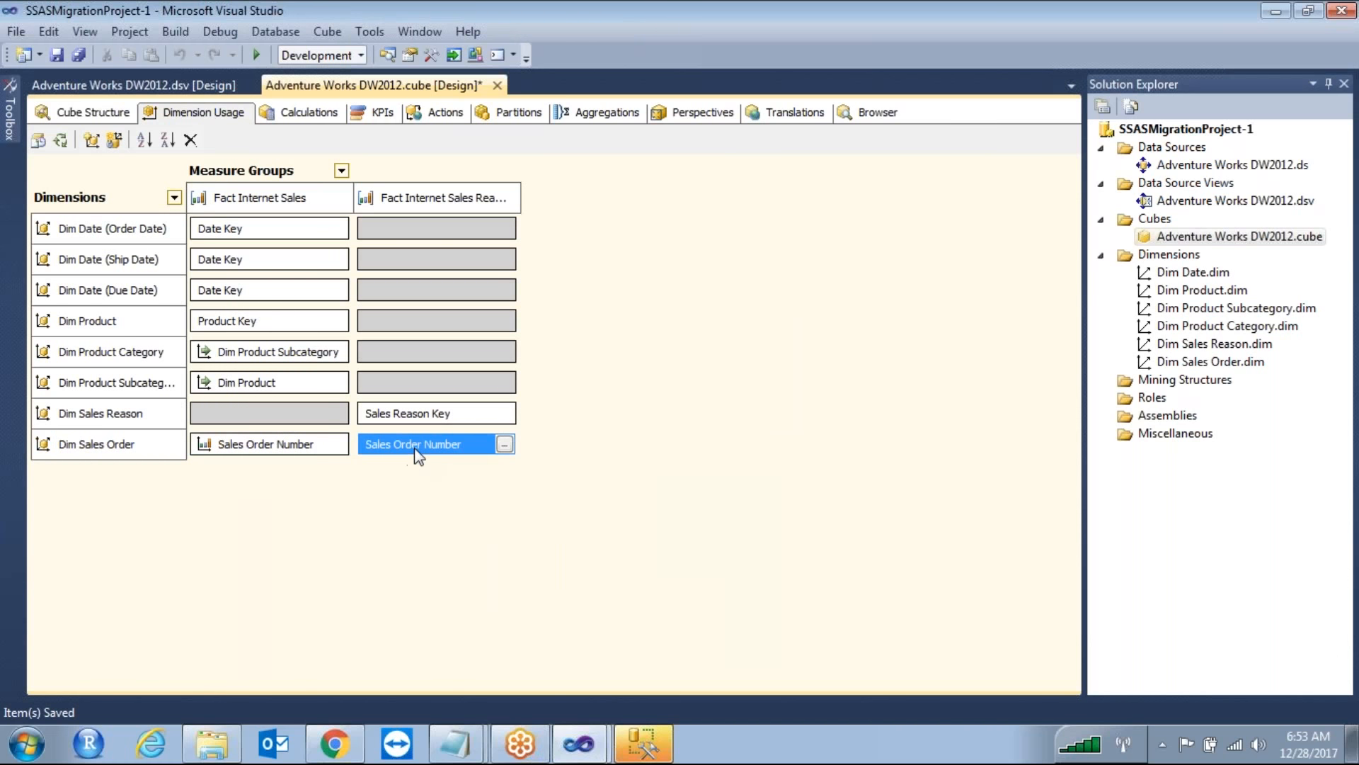
pyautogui.click(294, 446)
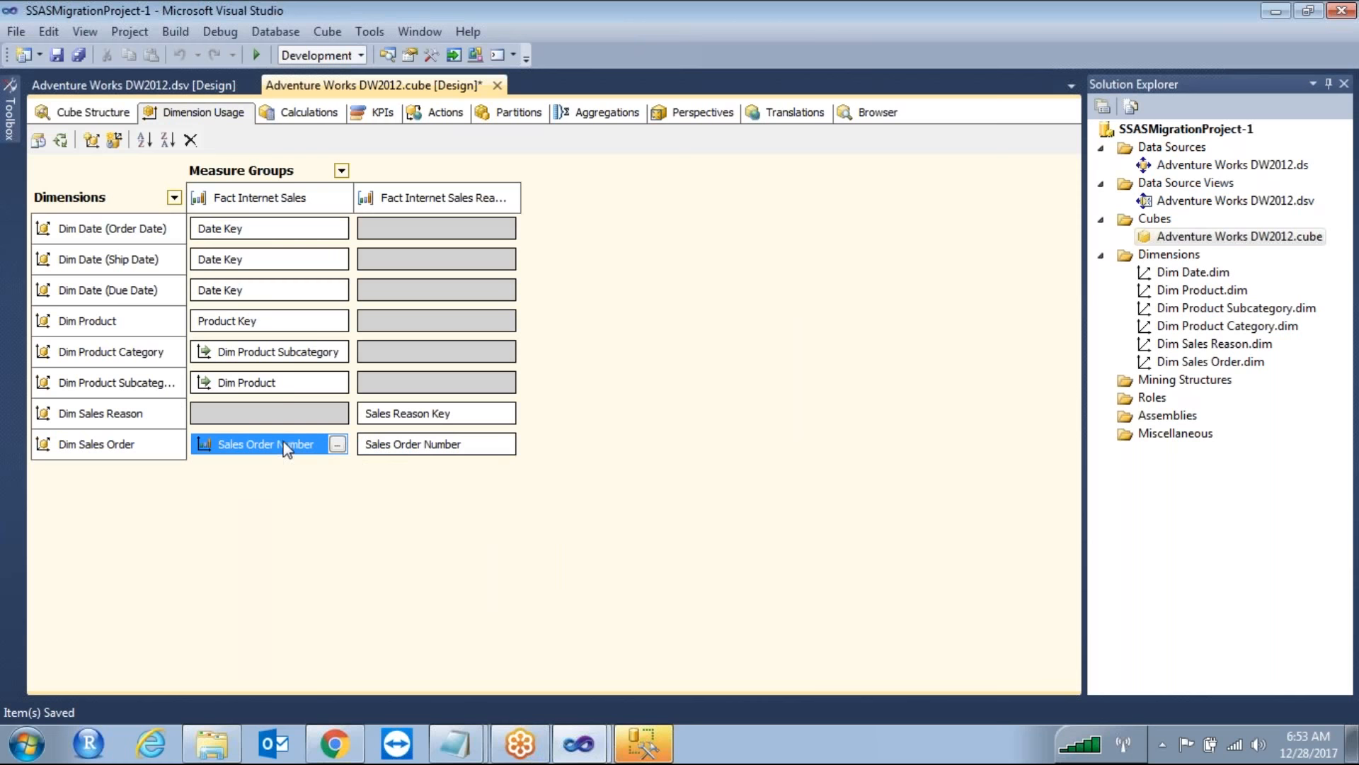
pyautogui.click(338, 445)
pyautogui.click(978, 579)
# Define a Many-to-Many relationship between Dim Sales Reason and Fact Internet Sales with Fact Internet Sales Reason as the intermediate measure group
pyautogui.click(338, 410)
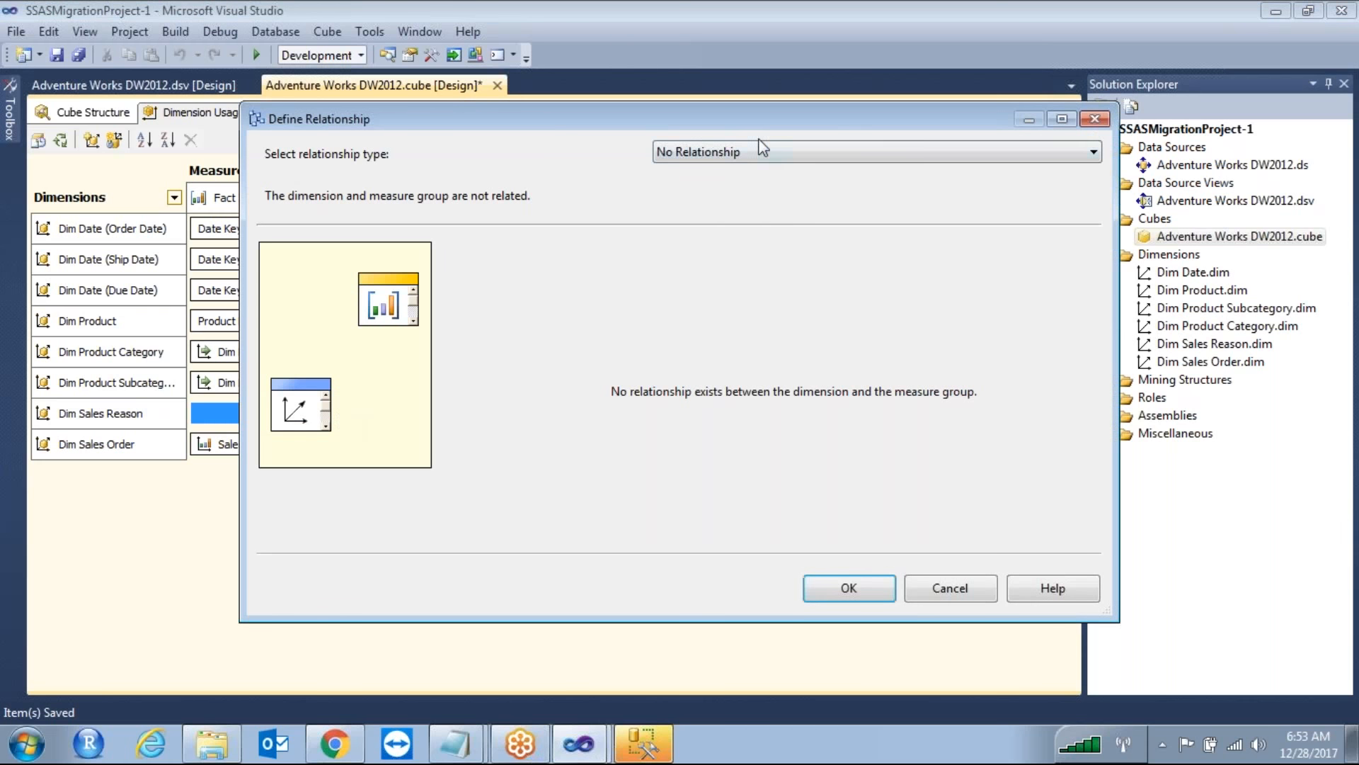
pyautogui.click(755, 150)
pyautogui.click(684, 232)
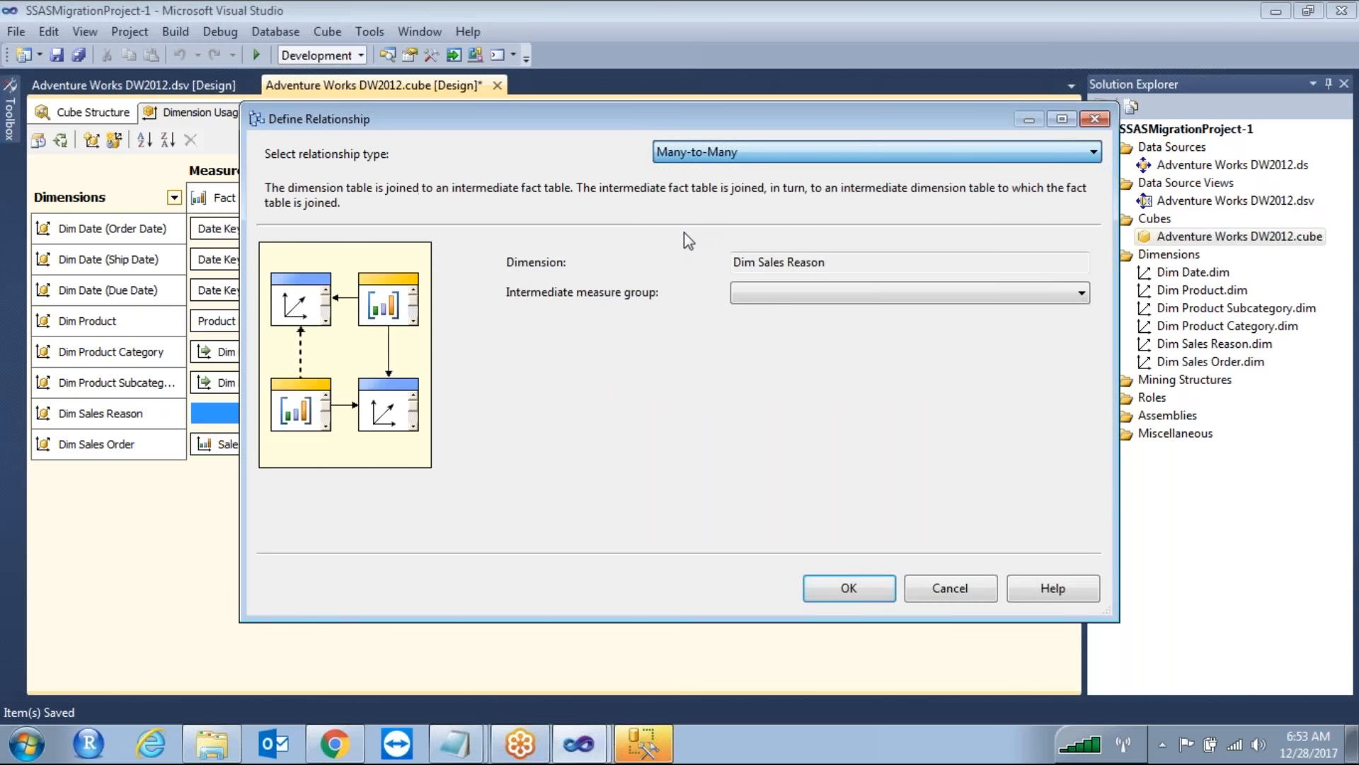
pyautogui.click(770, 291)
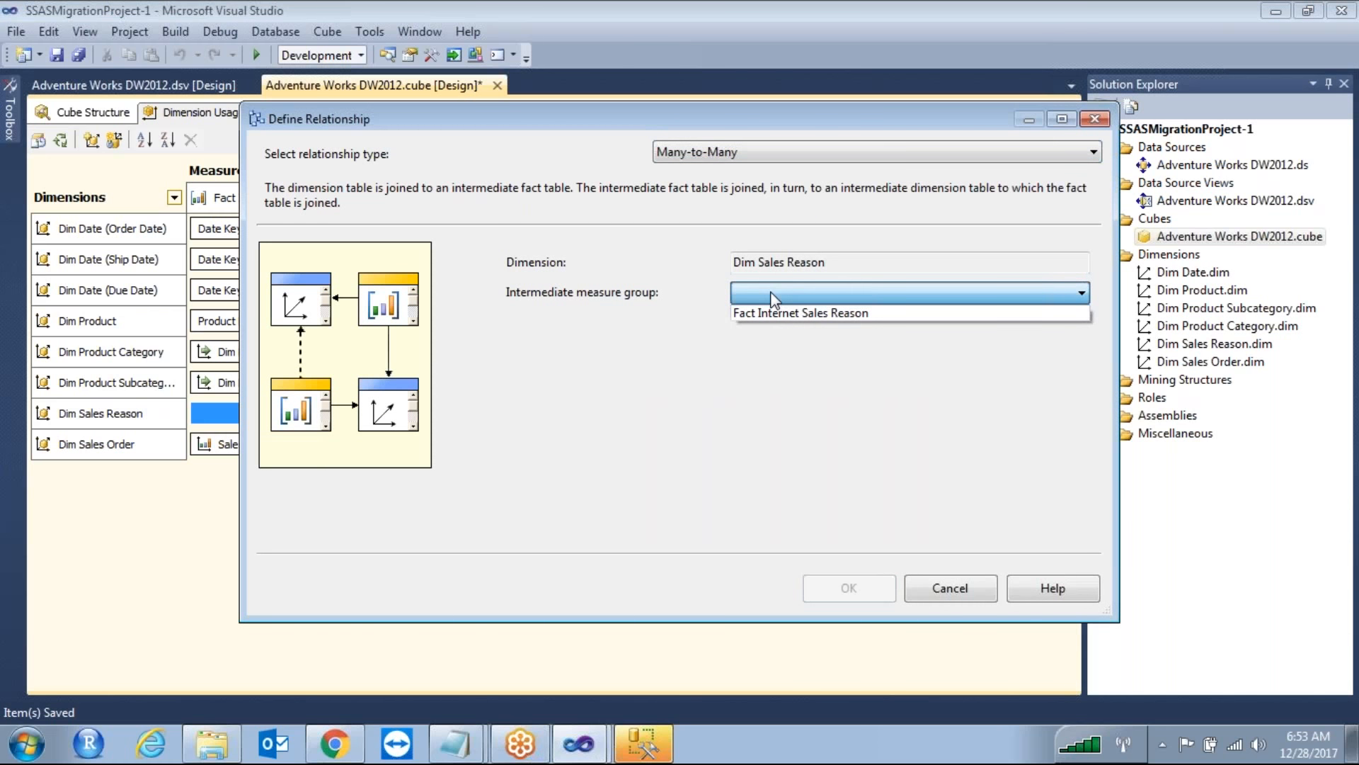
pyautogui.click(893, 120)
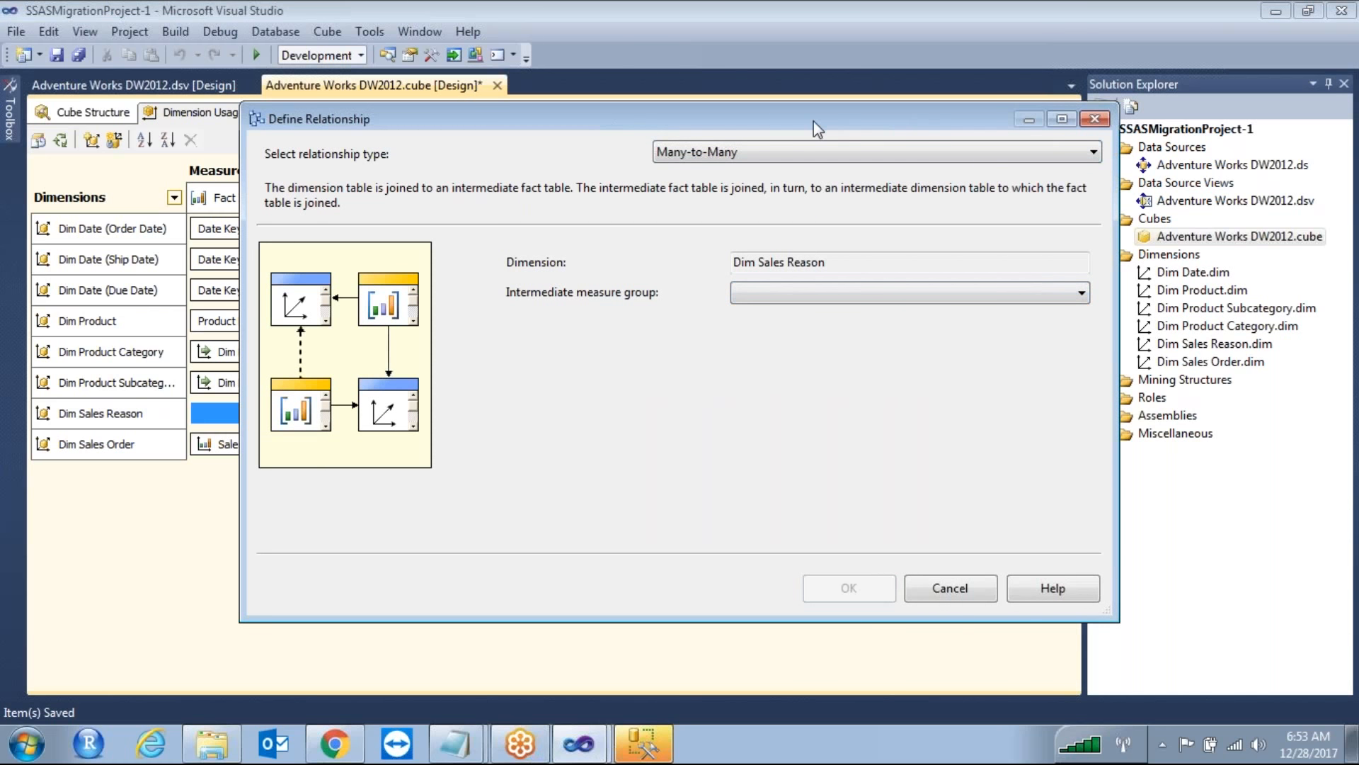
pyautogui.moveTo(826, 129); pyautogui.dragTo(1093, 118)
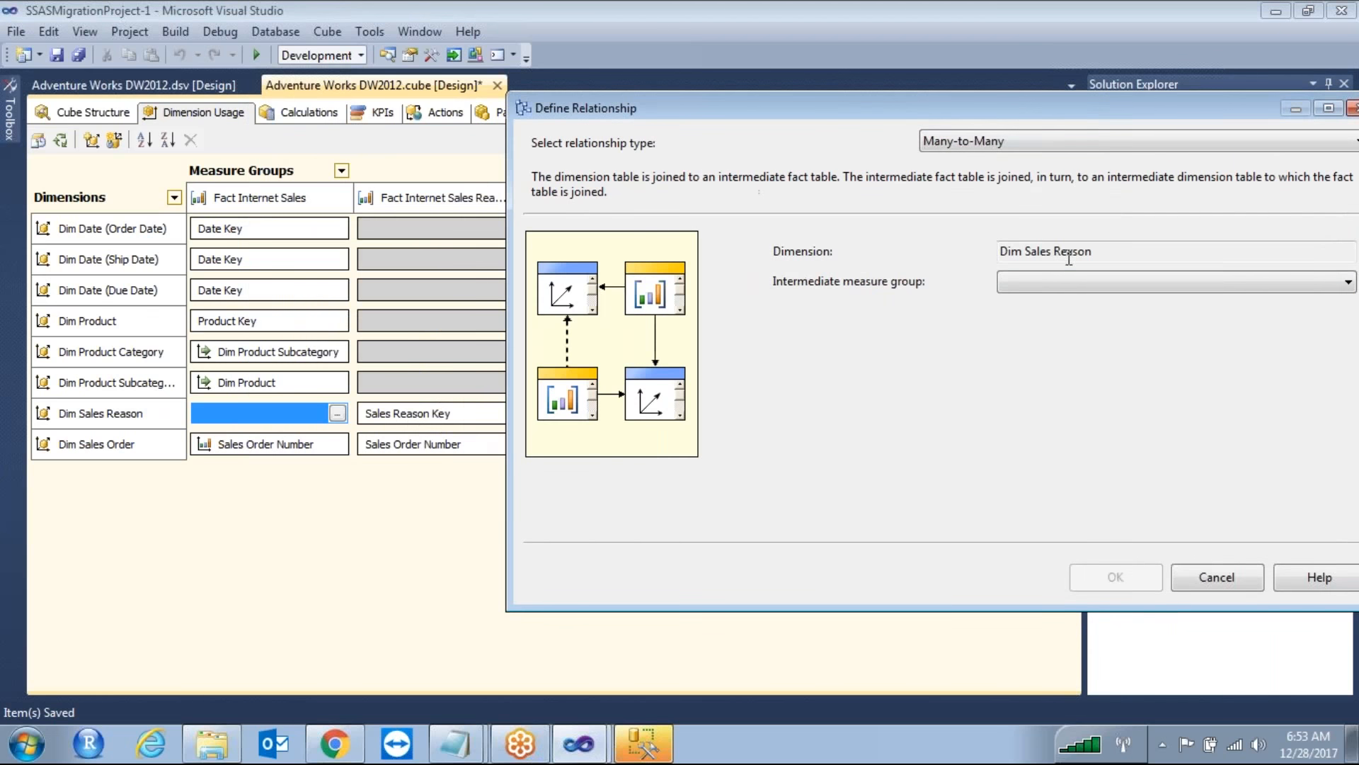
pyautogui.click(1046, 282)
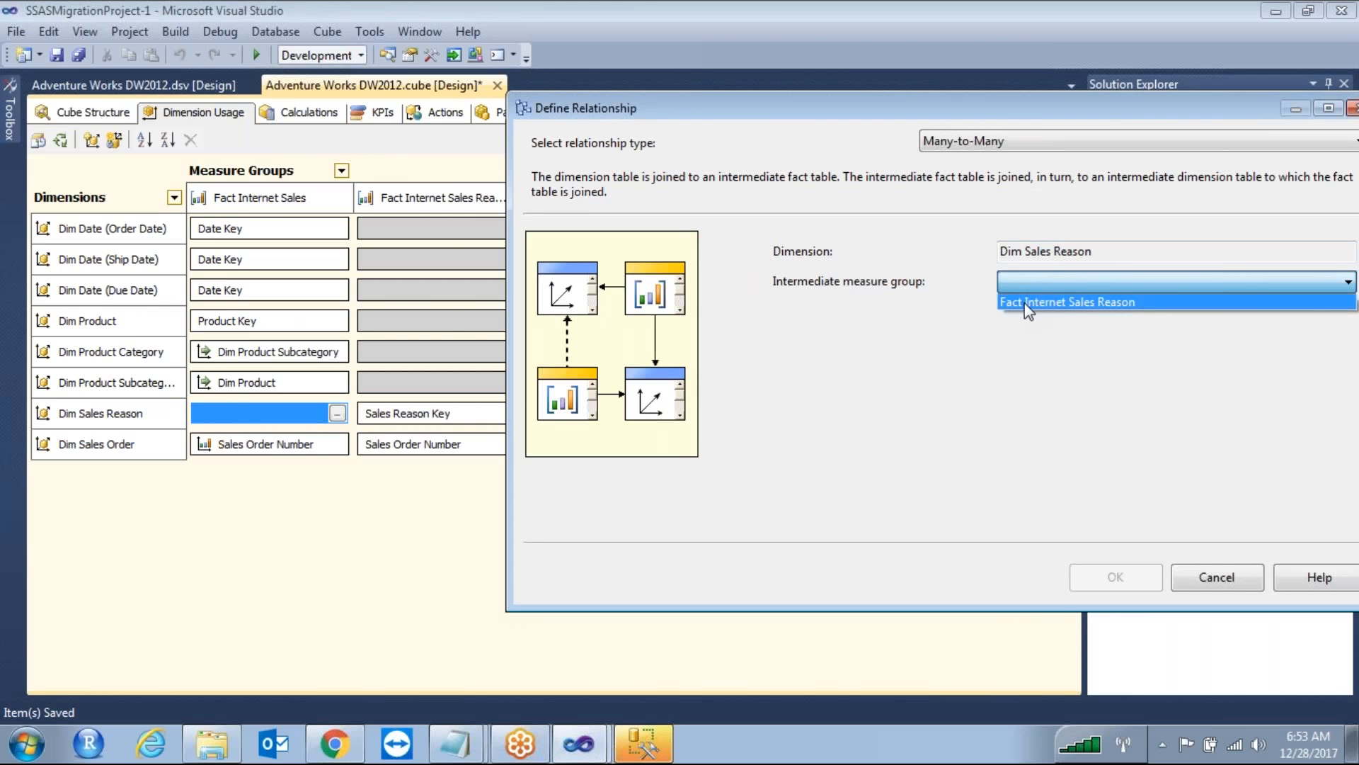
pyautogui.click(1025, 304)
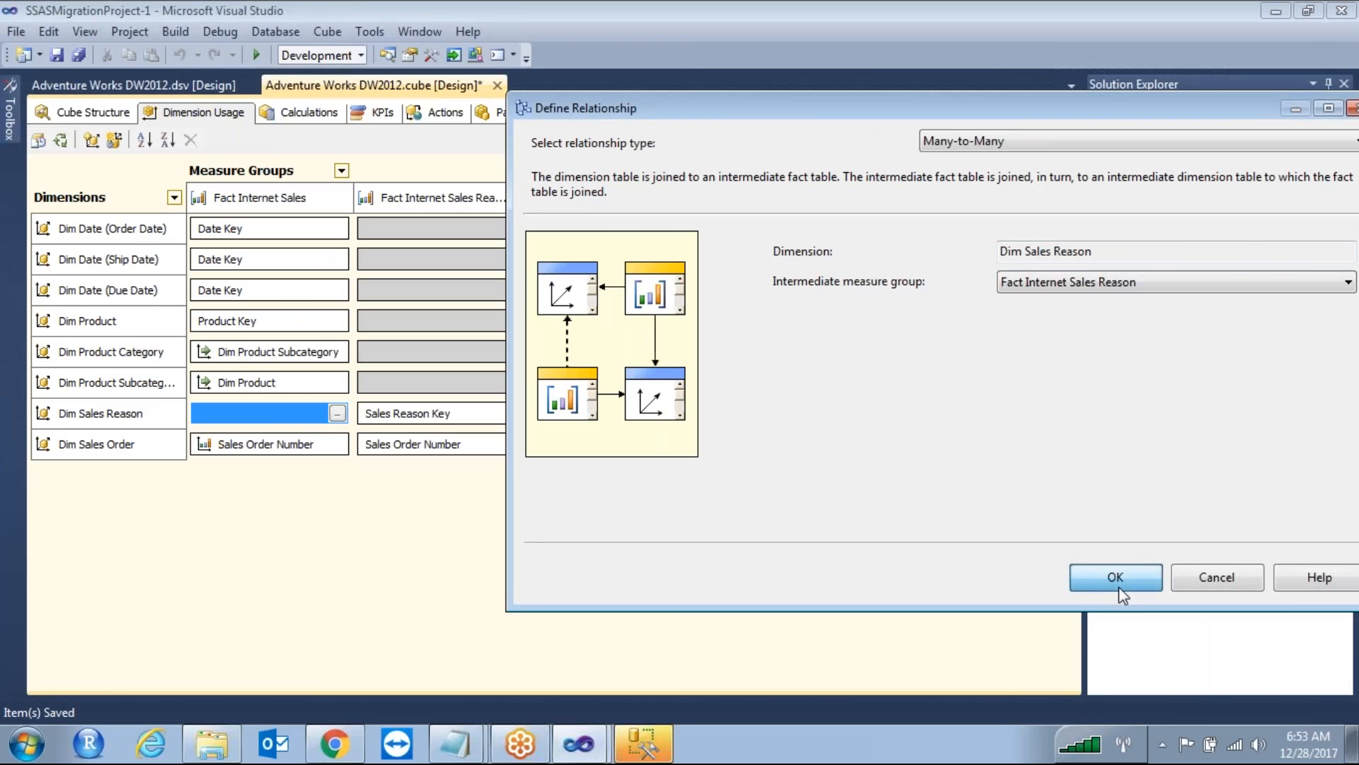
pyautogui.click(1116, 578)
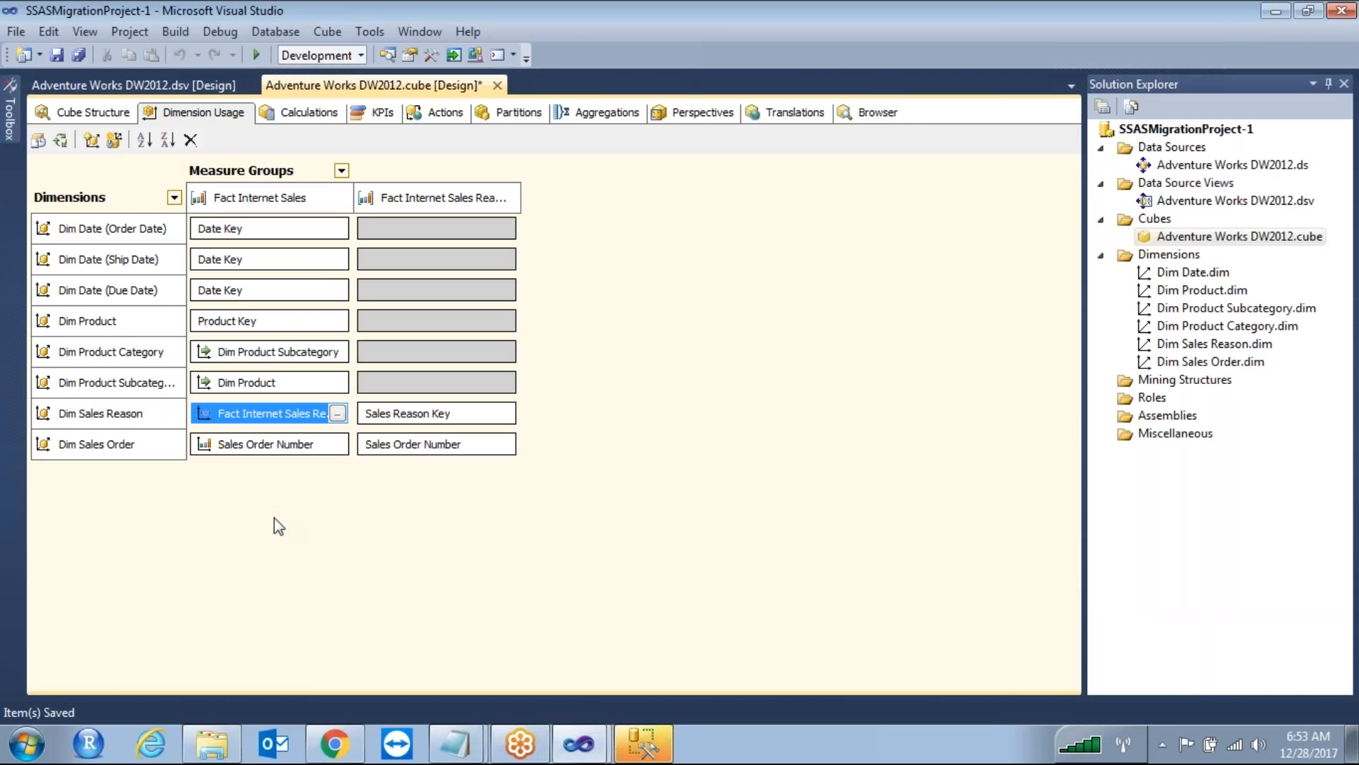
# Review how Dim Sales Reason and Dim Sales Order relate to Fact Internet Sales, including the relationship definition of Dim Sales Order
pyautogui.moveTo(208, 424)
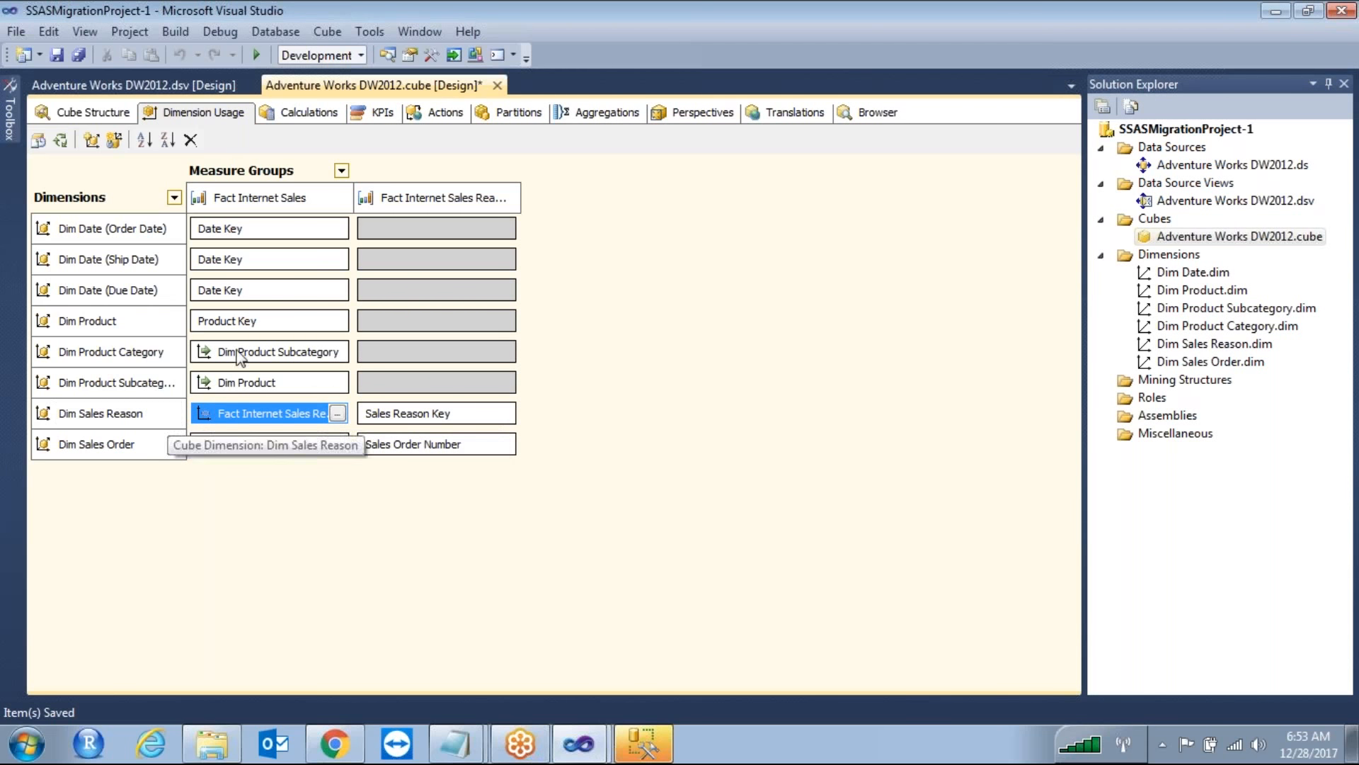
pyautogui.moveTo(201, 382)
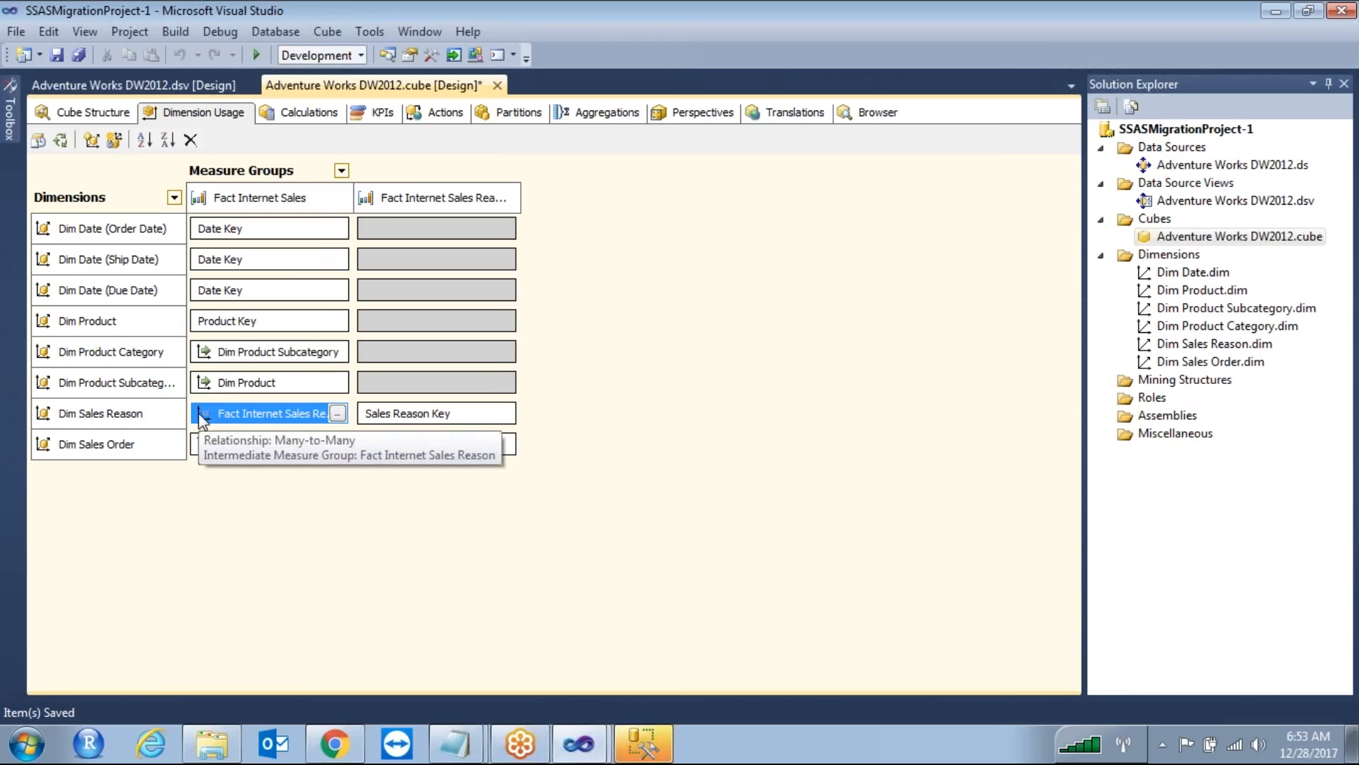
pyautogui.moveTo(210, 457)
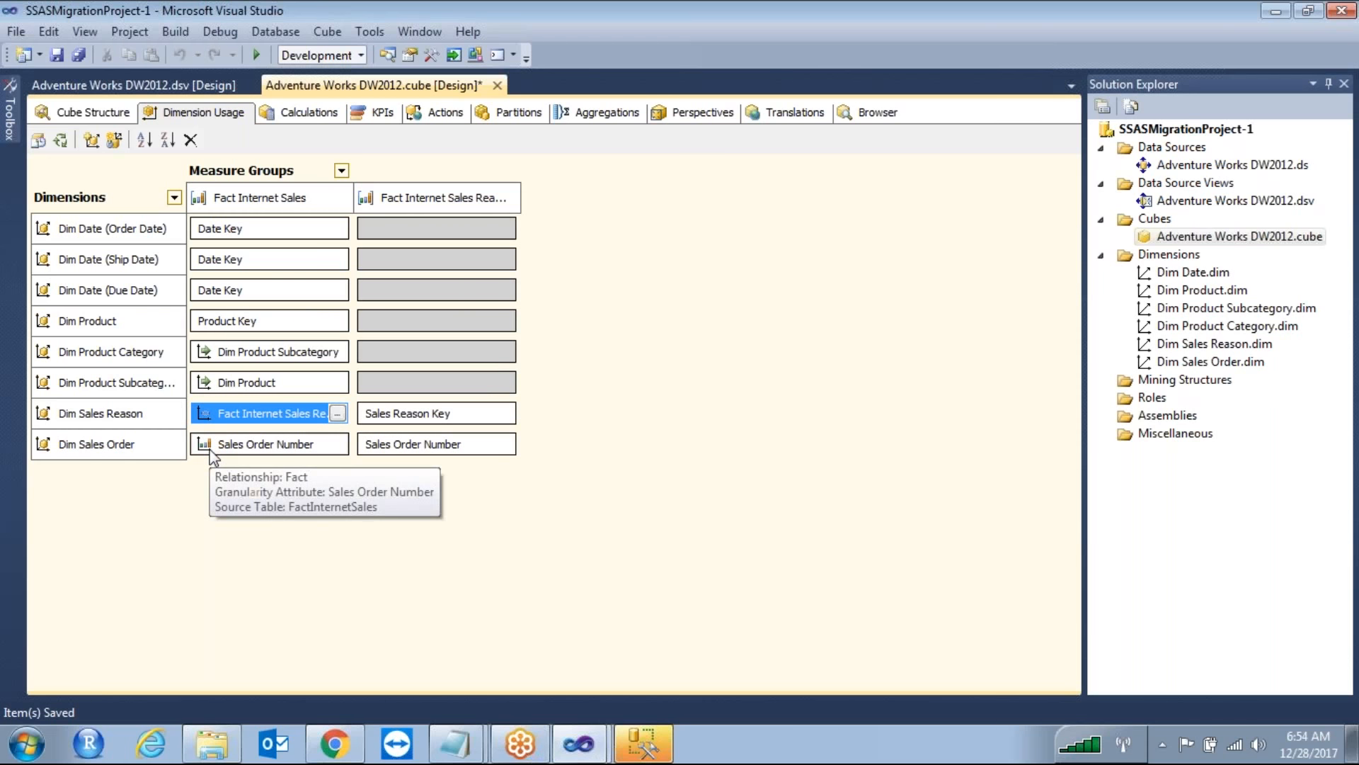
pyautogui.click(317, 439)
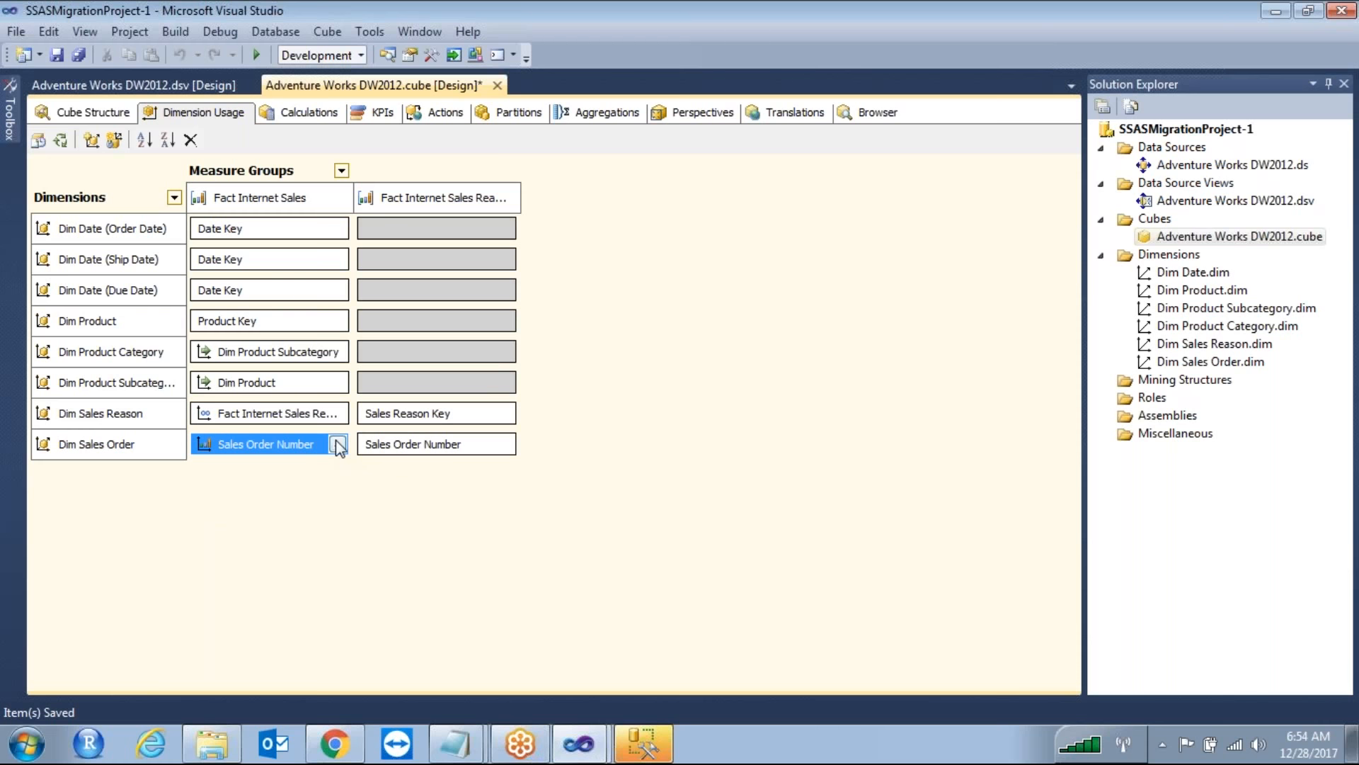
pyautogui.click(301, 202)
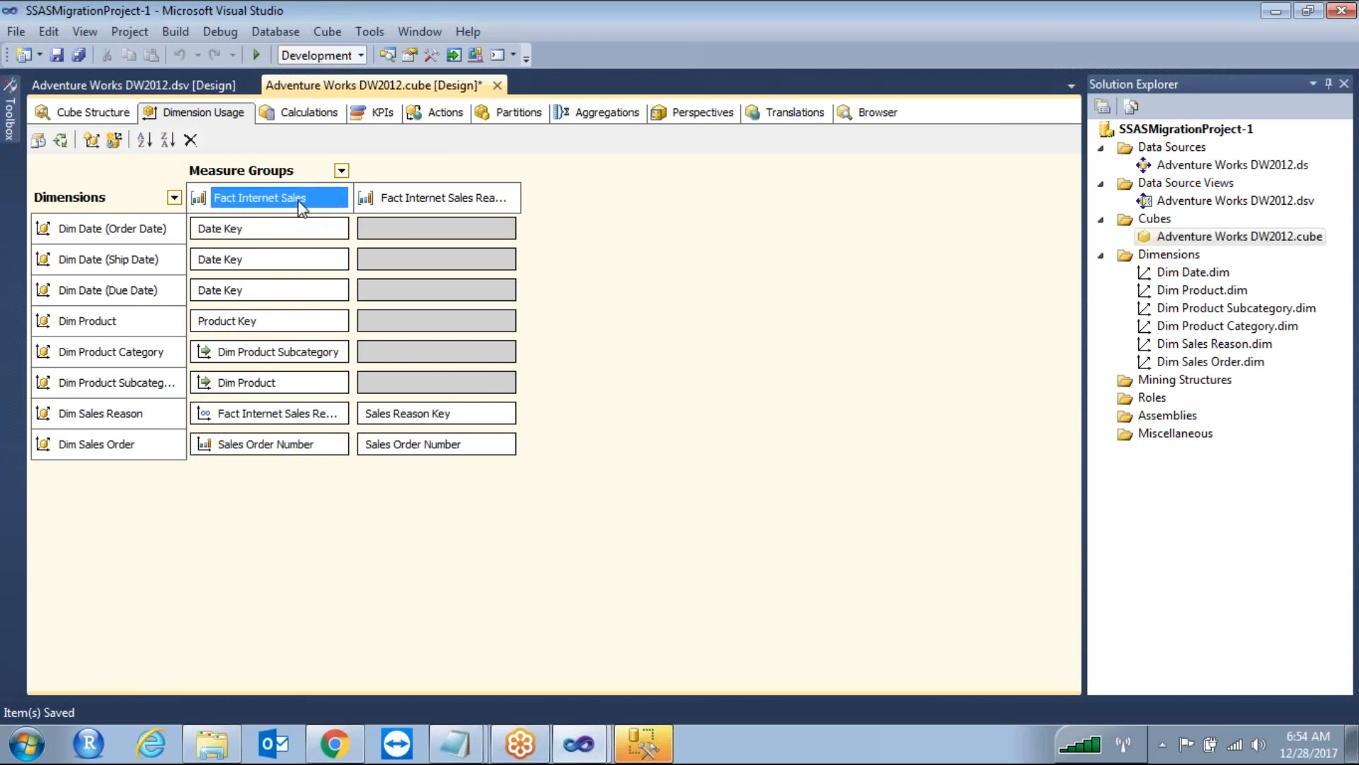
pyautogui.click(105, 441)
pyautogui.click(304, 444)
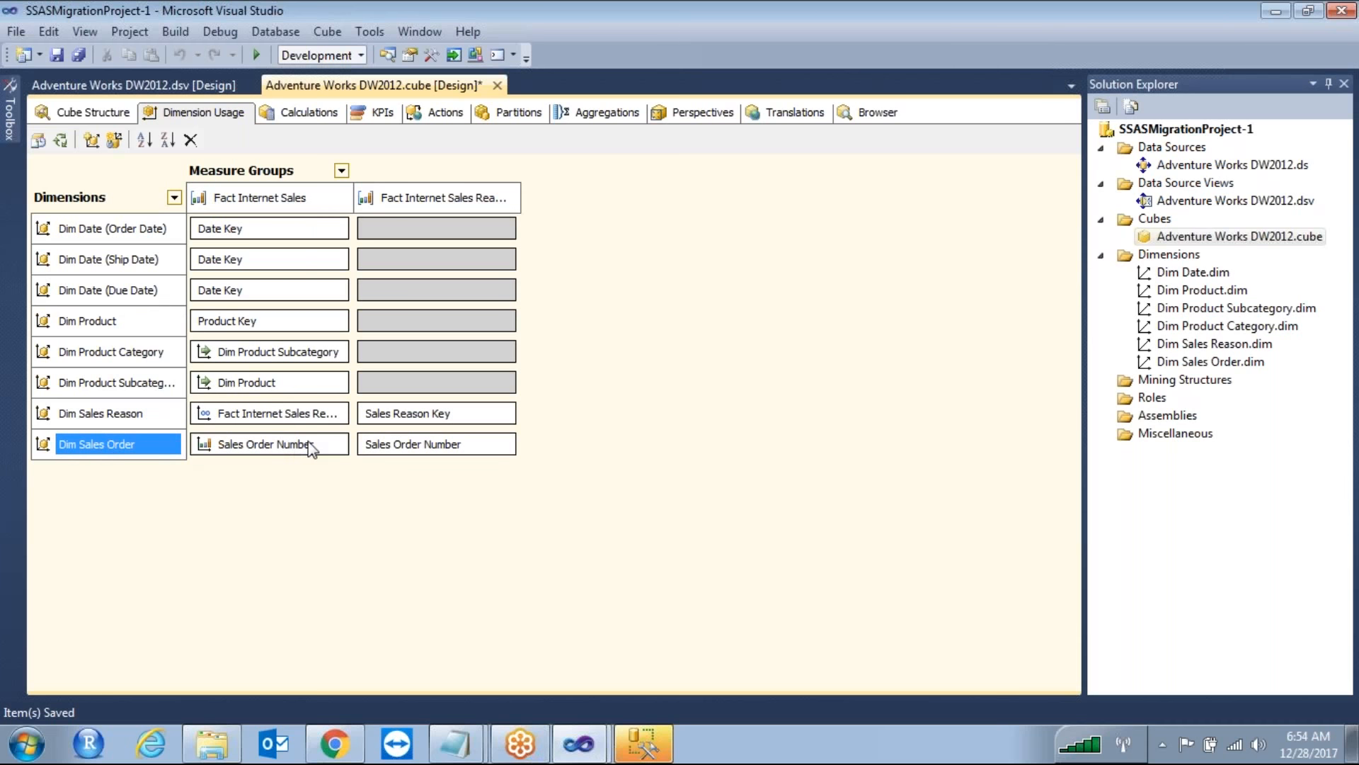
pyautogui.click(340, 444)
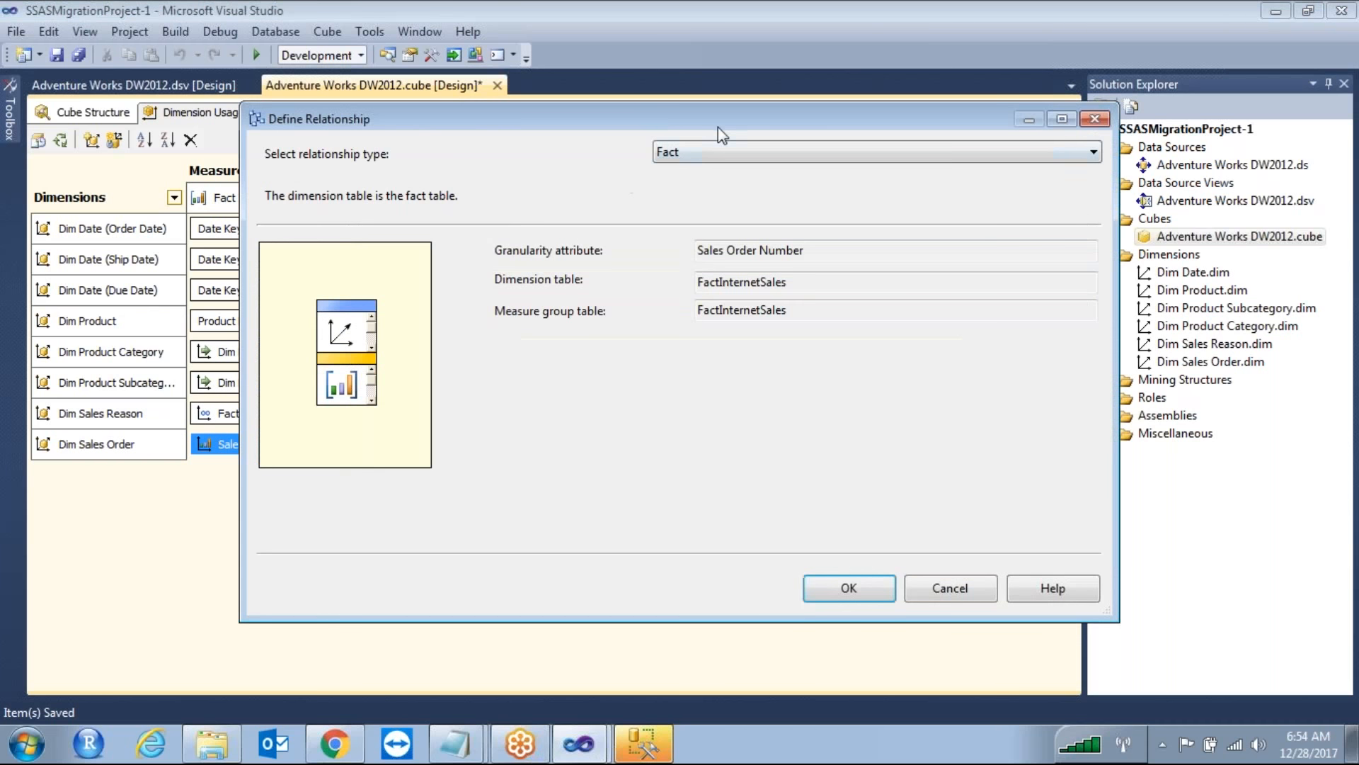
pyautogui.click(944, 587)
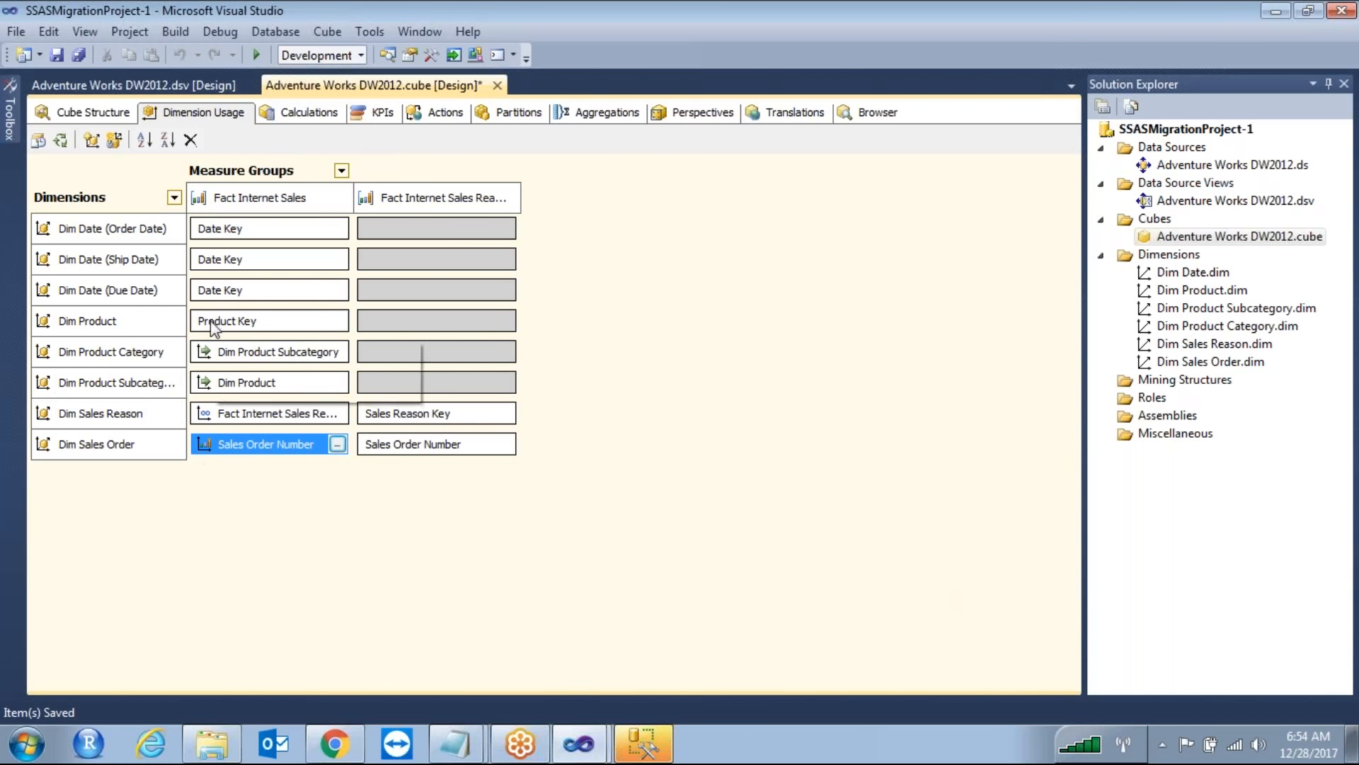
# Compare the relationship types that Dim Product, Dim Product Category, Dim Sales Order and Dim Sales Reason have with Fact Internet Sales
pyautogui.moveTo(213, 328)
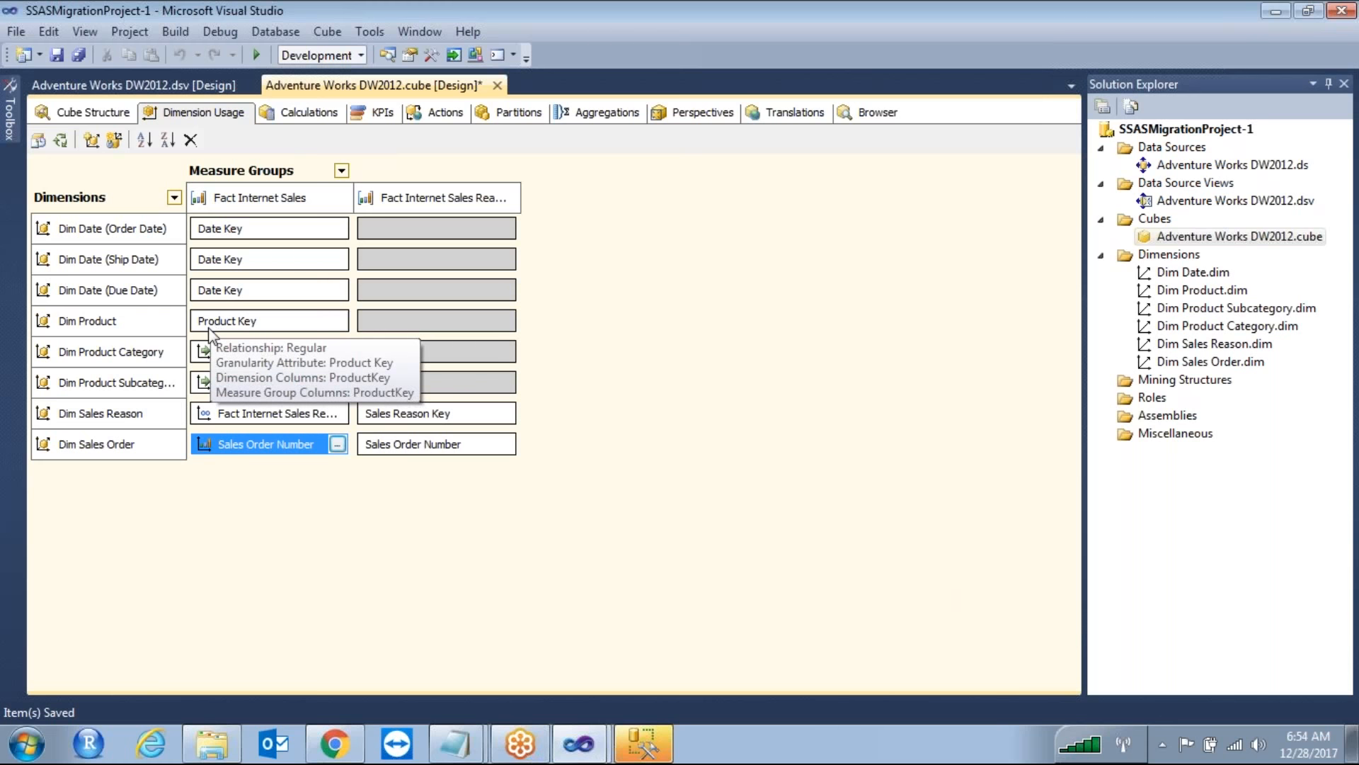
pyautogui.moveTo(206, 359)
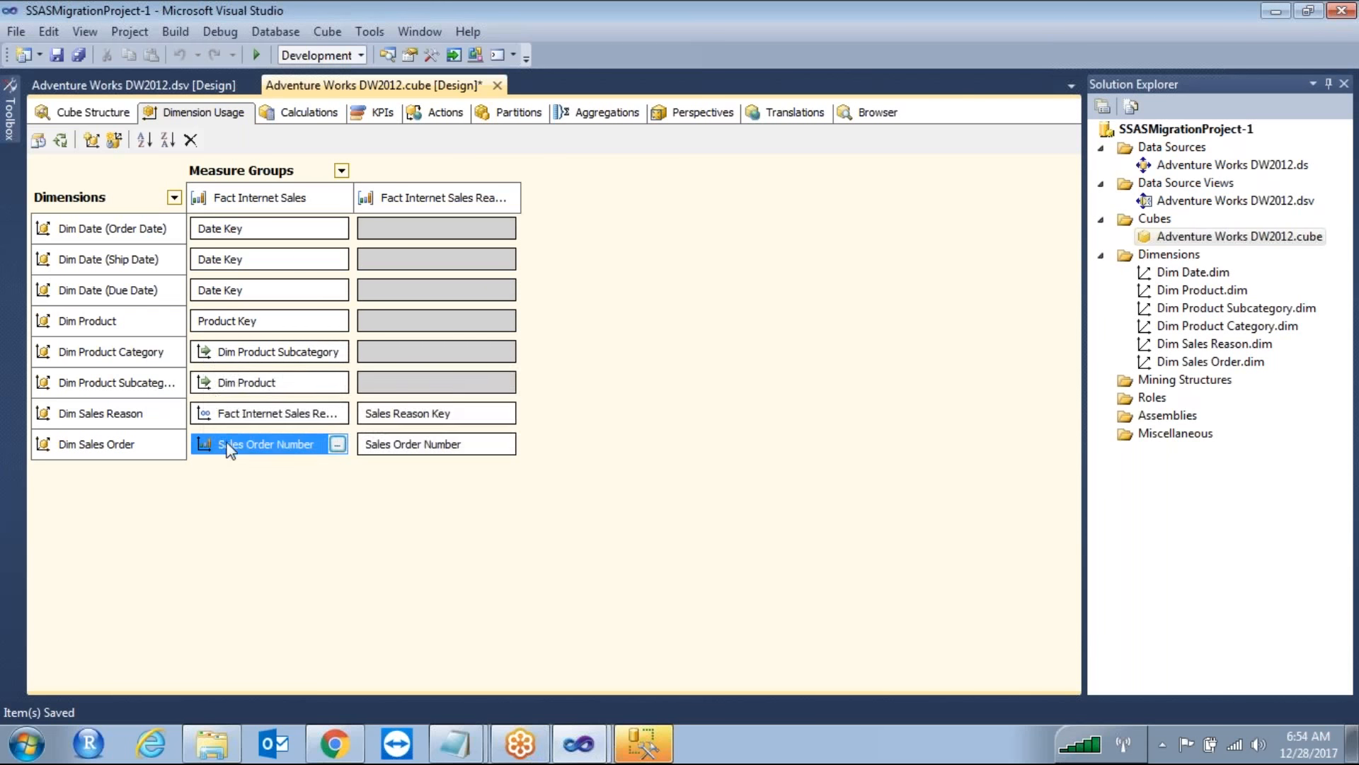
pyautogui.moveTo(228, 449)
pyautogui.moveTo(217, 418)
# Examine the Data Mining relationship type for Dim Date (Order Date) and Fact Internet Sales Reason, leaving the relationship undefined
pyautogui.click(506, 230)
pyautogui.click(505, 229)
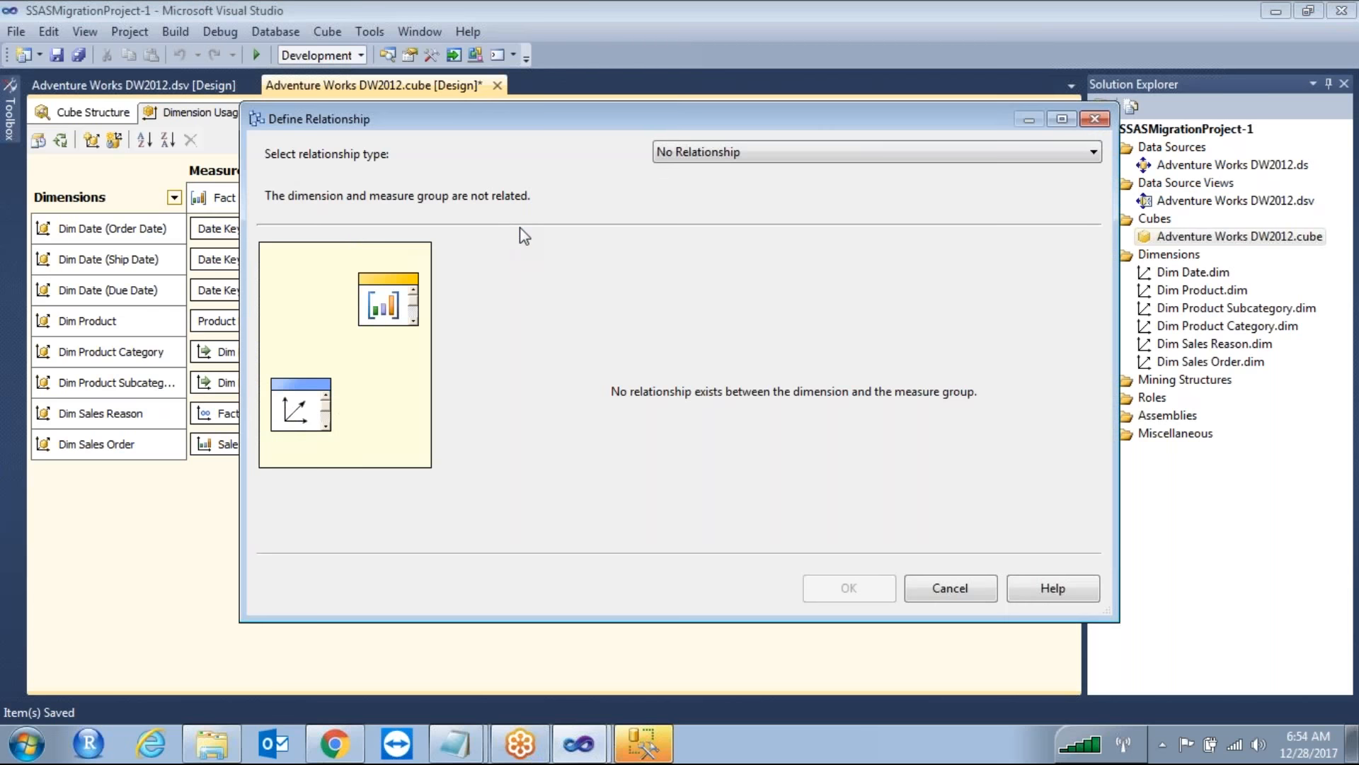
pyautogui.click(733, 150)
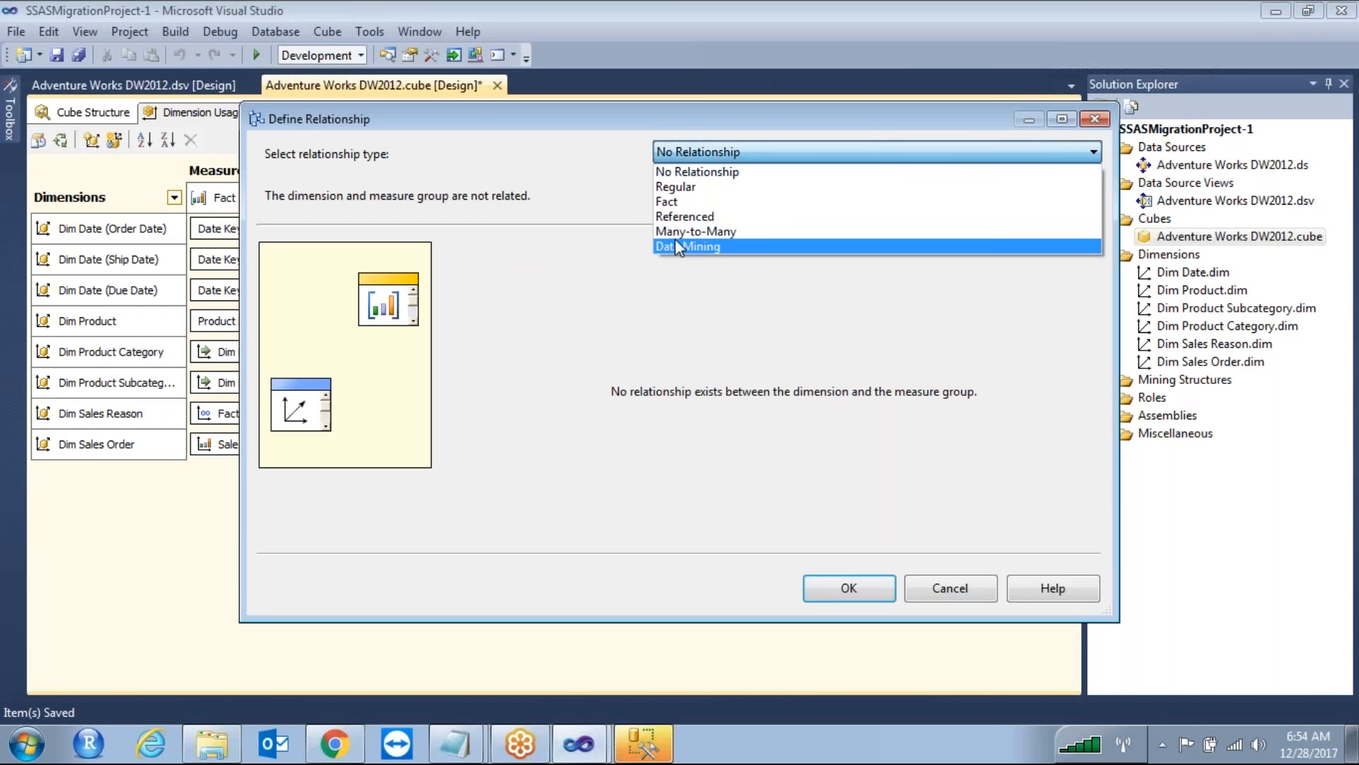
pyautogui.click(674, 239)
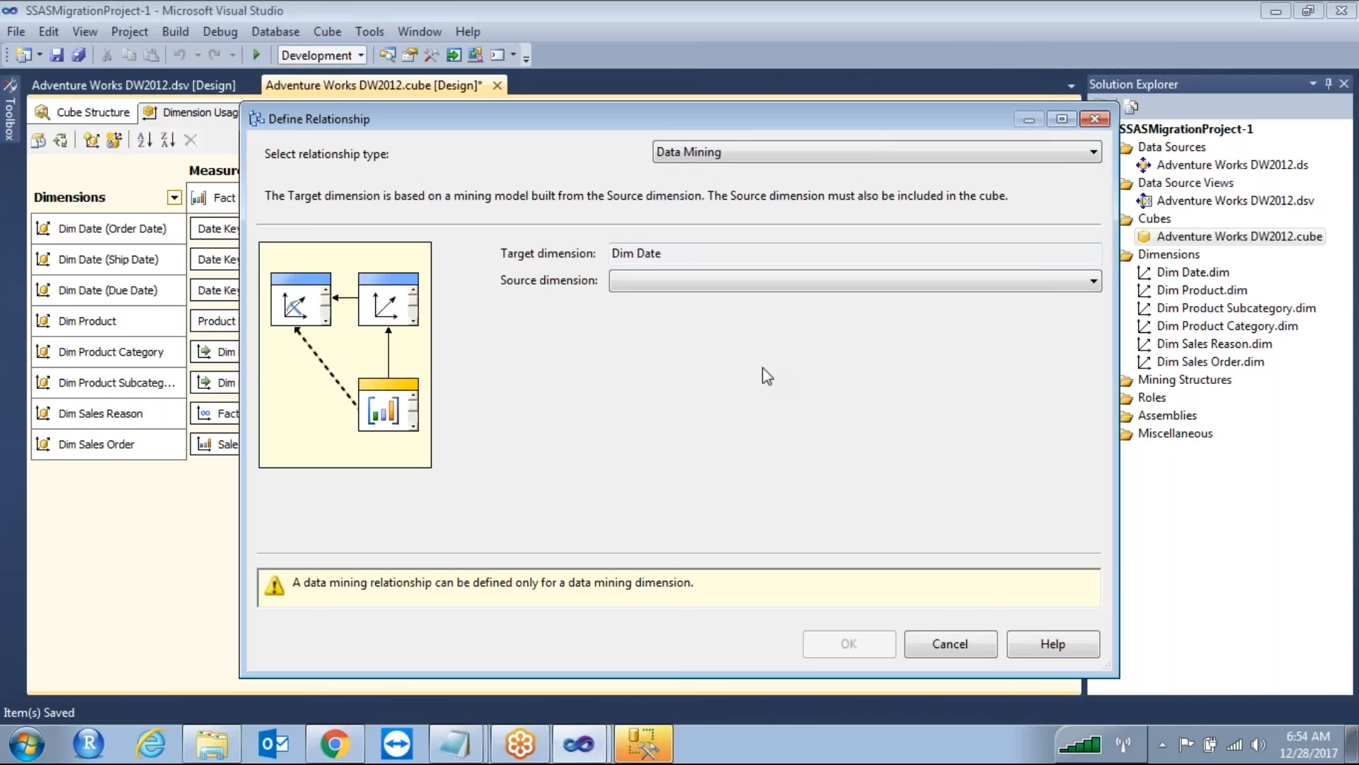
pyautogui.click(960, 642)
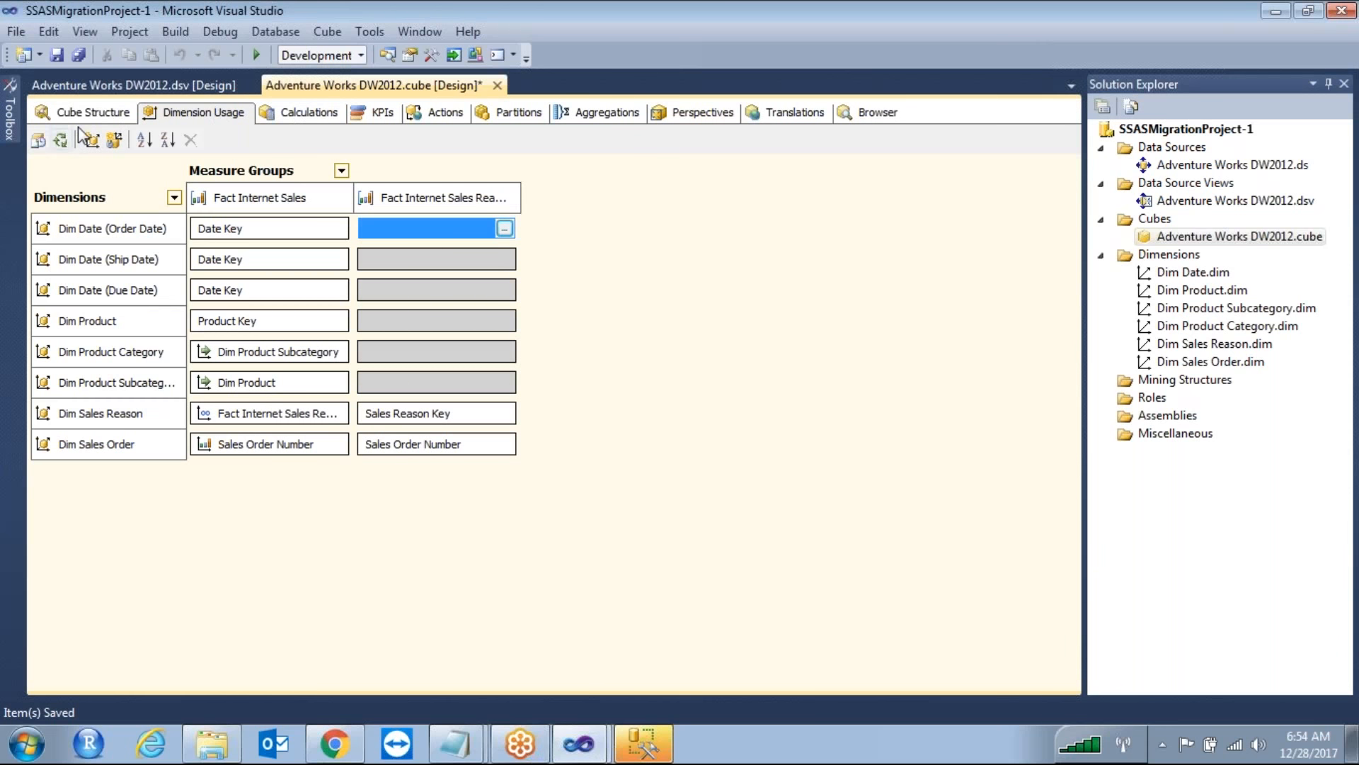